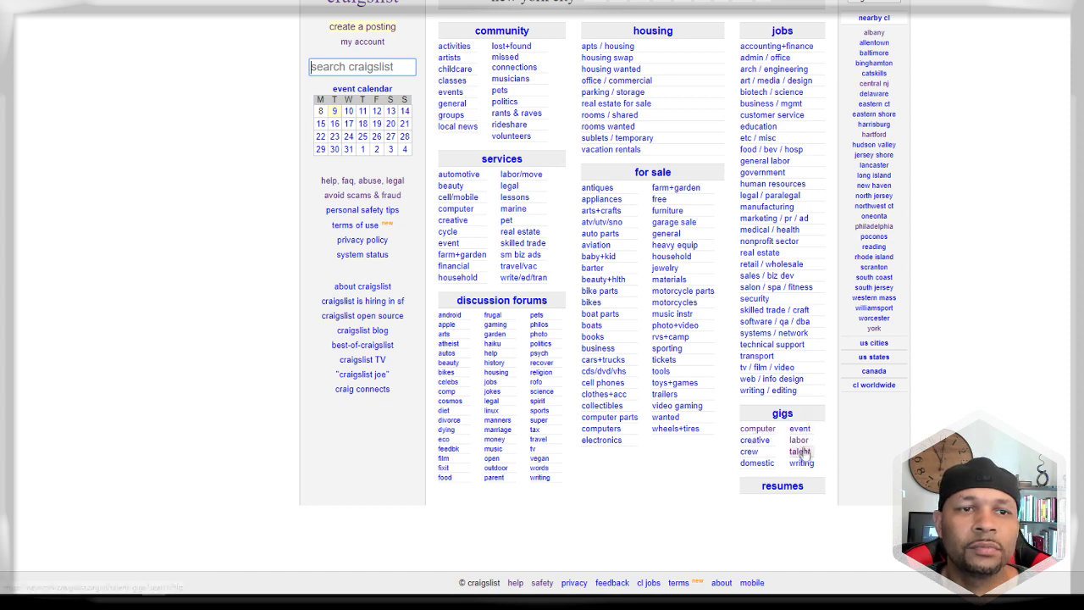
# Step: Open the labor category of the New York gigs and look through its listings
pyautogui.click(800, 442)
pyautogui.scroll(-3, 511, 368)
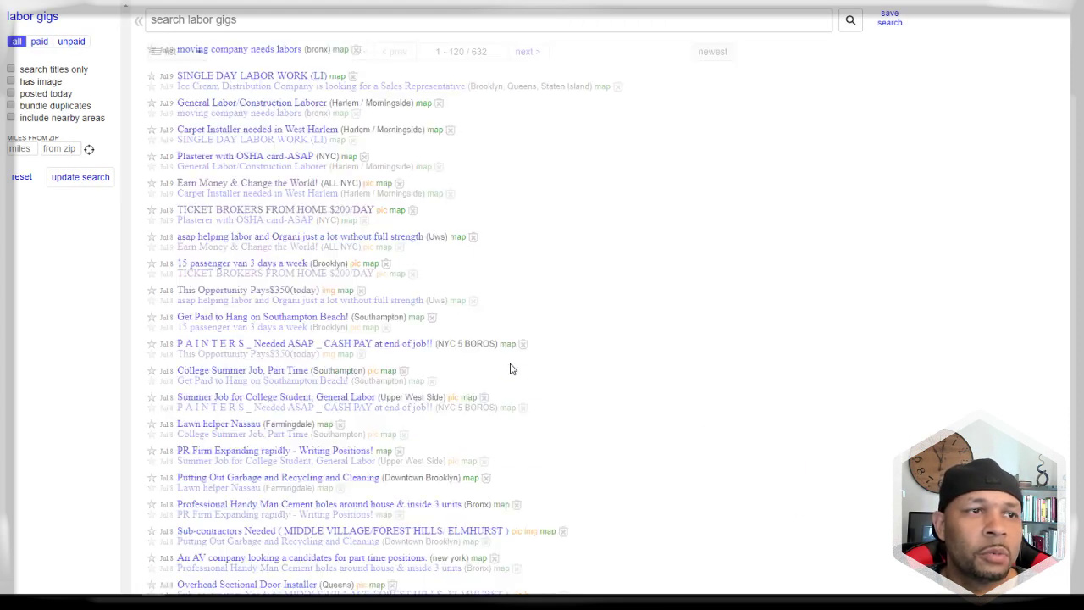
pyautogui.scroll(-3, 511, 368)
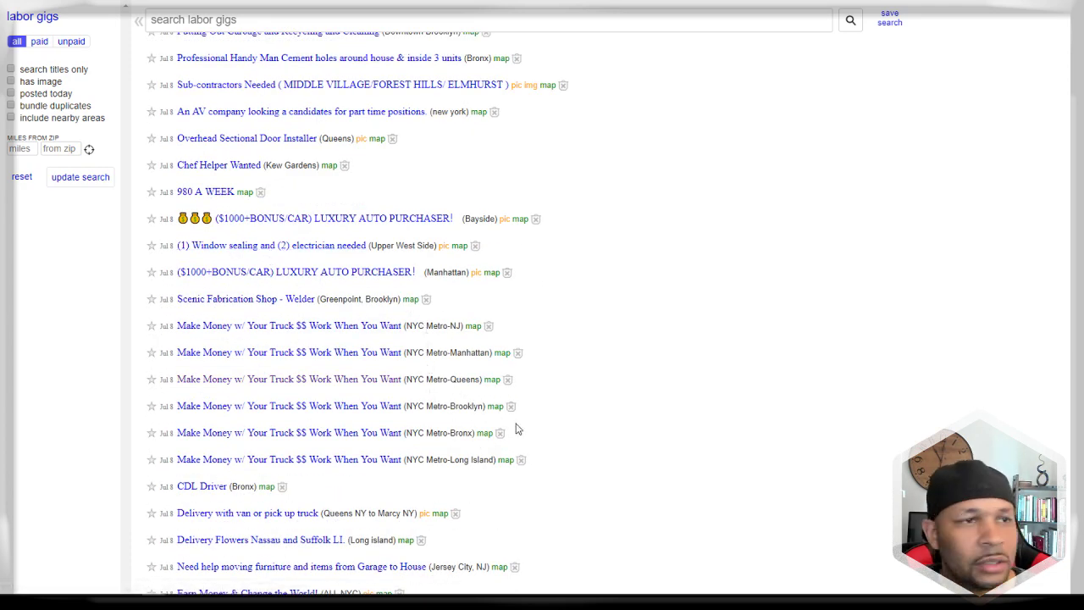
pyautogui.scroll(-2, 540, 442)
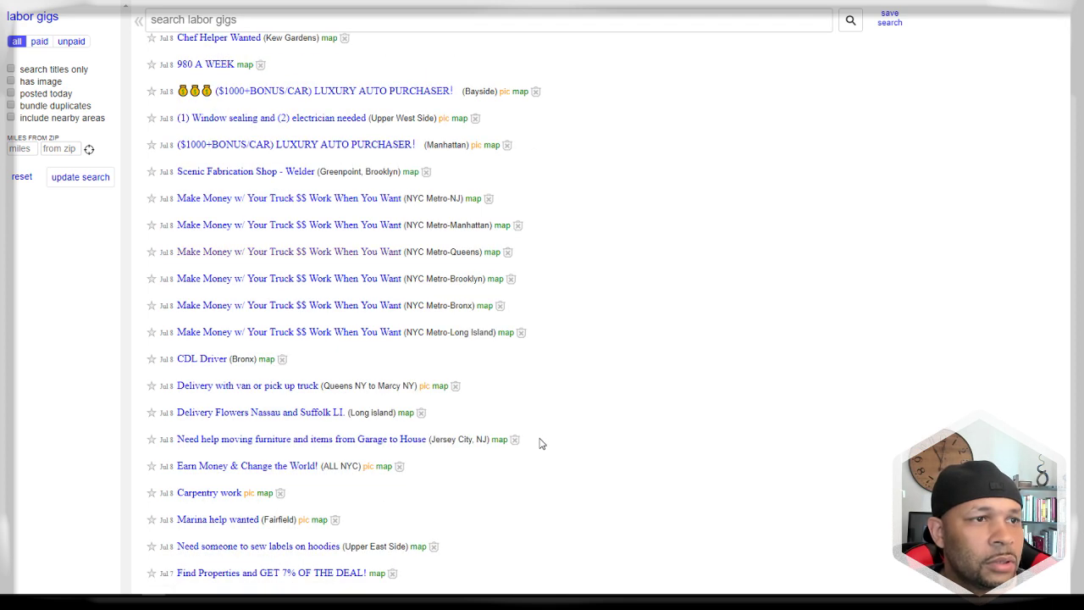
pyautogui.scroll(-3, 542, 443)
pyautogui.scroll(-2, 542, 442)
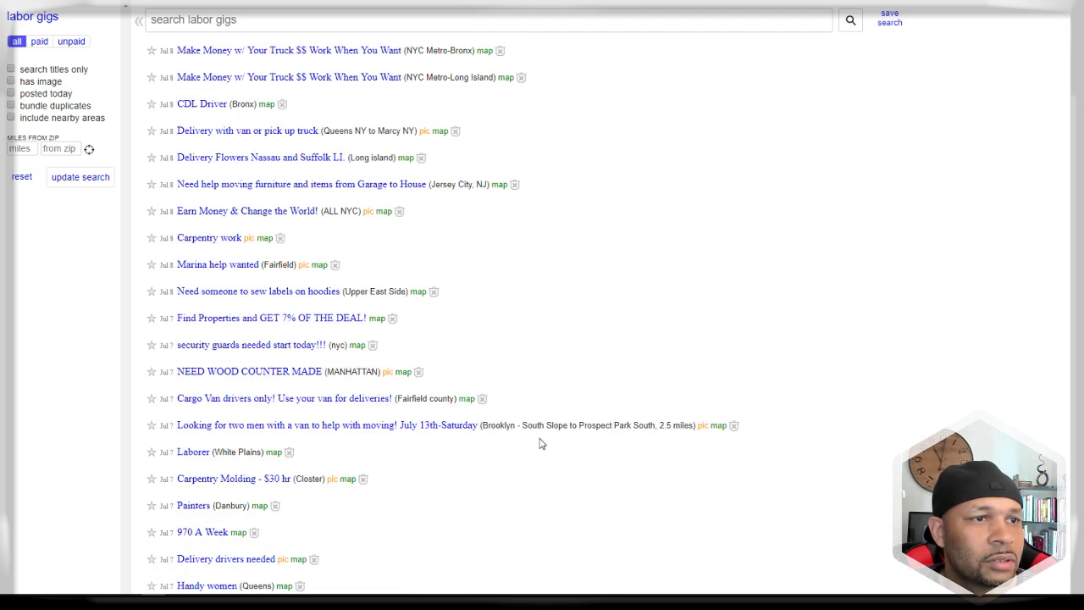
pyautogui.scroll(-4, 542, 444)
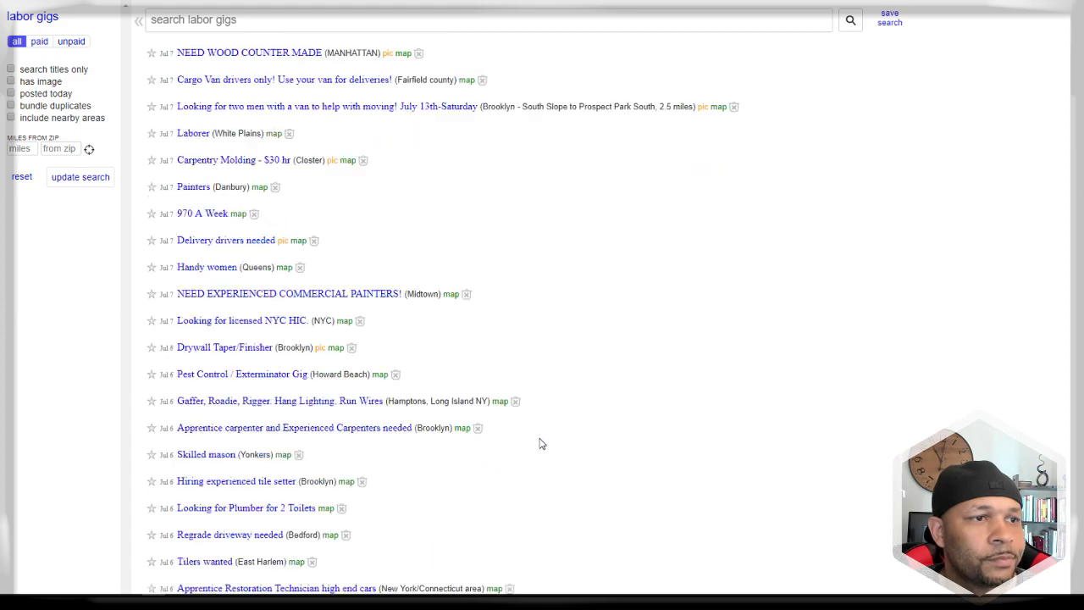
pyautogui.scroll(10, 542, 443)
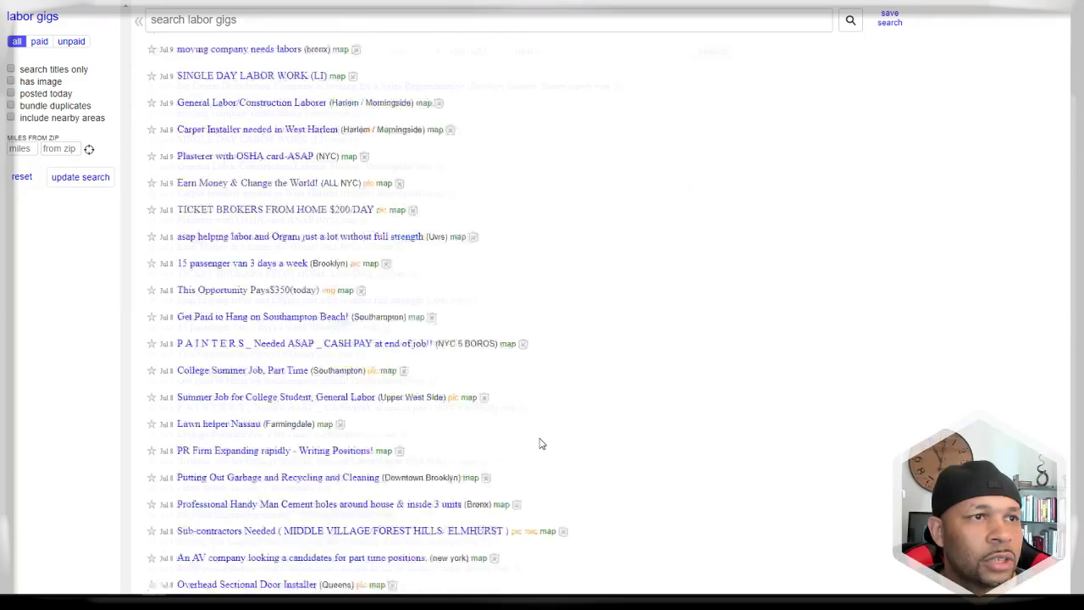
# Step: Return to the category overview, open the computer gigs and scan the listings for paid research offers
pyautogui.hotkey('alt', 'Left')
pyautogui.click(751, 430)
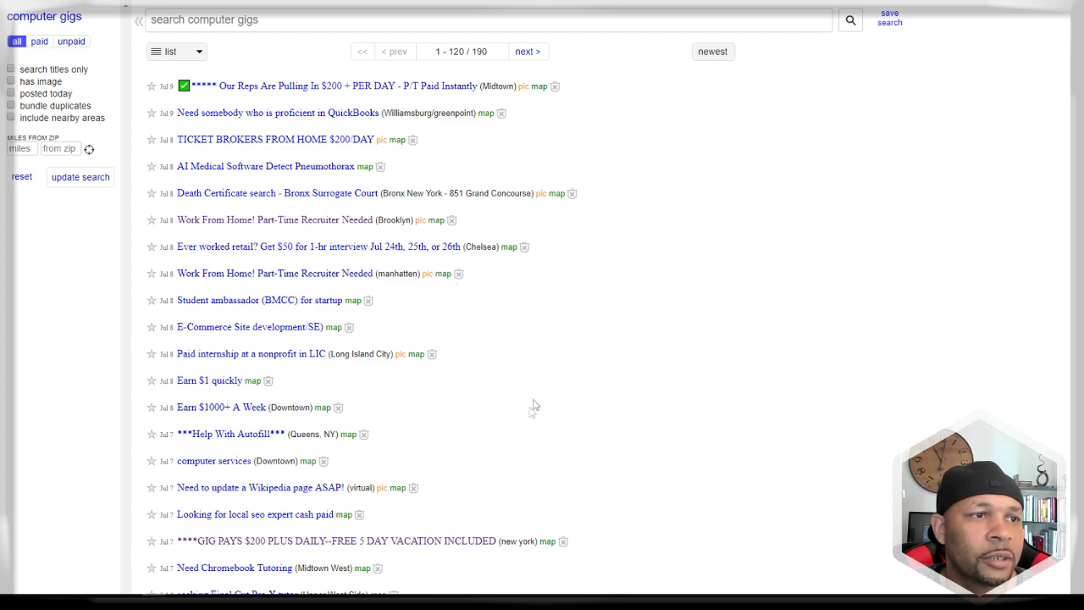
pyautogui.scroll(-3, 532, 405)
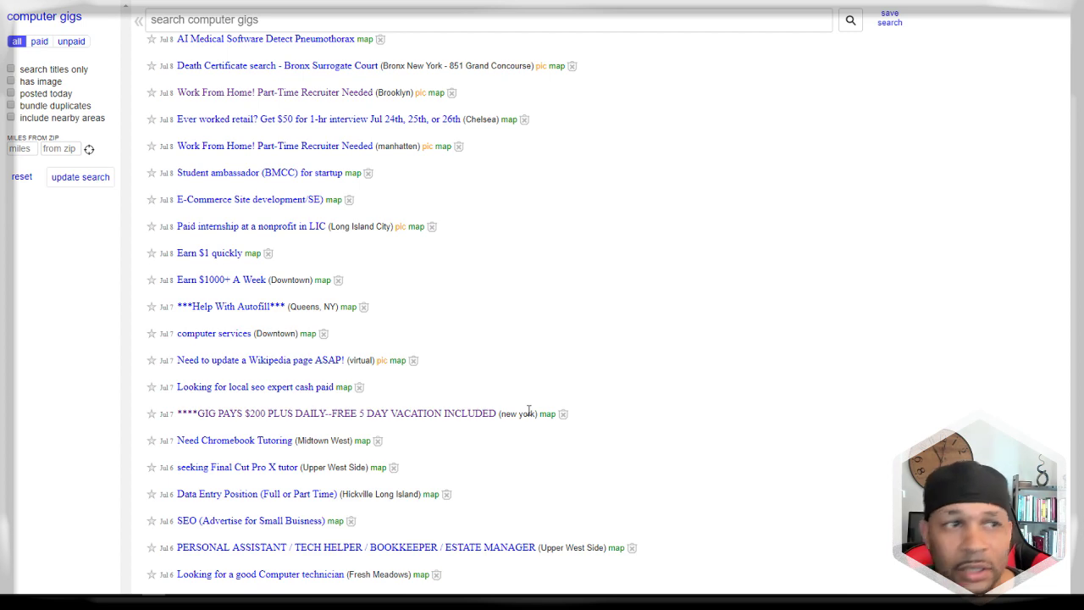
pyautogui.scroll(3, 528, 410)
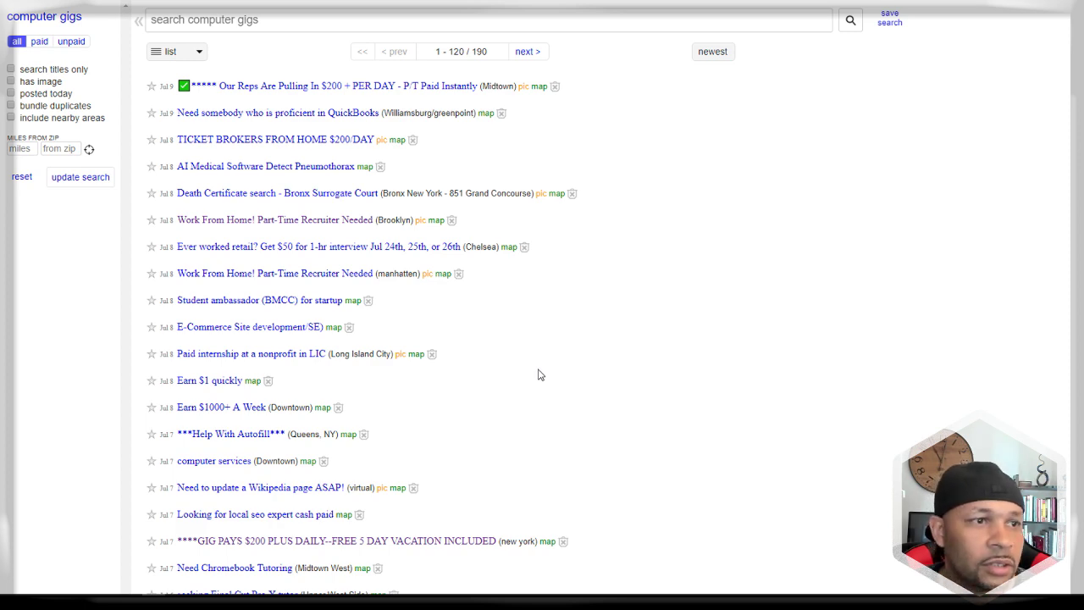
pyautogui.scroll(-2, 539, 375)
pyautogui.scroll(-2, 402, 279)
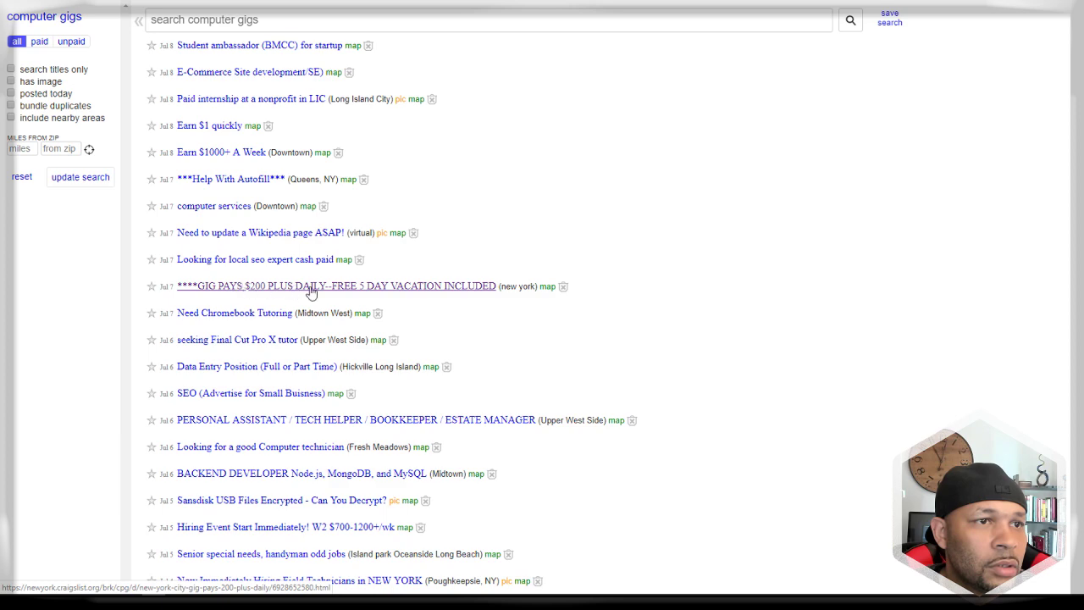
pyautogui.scroll(-3, 346, 292)
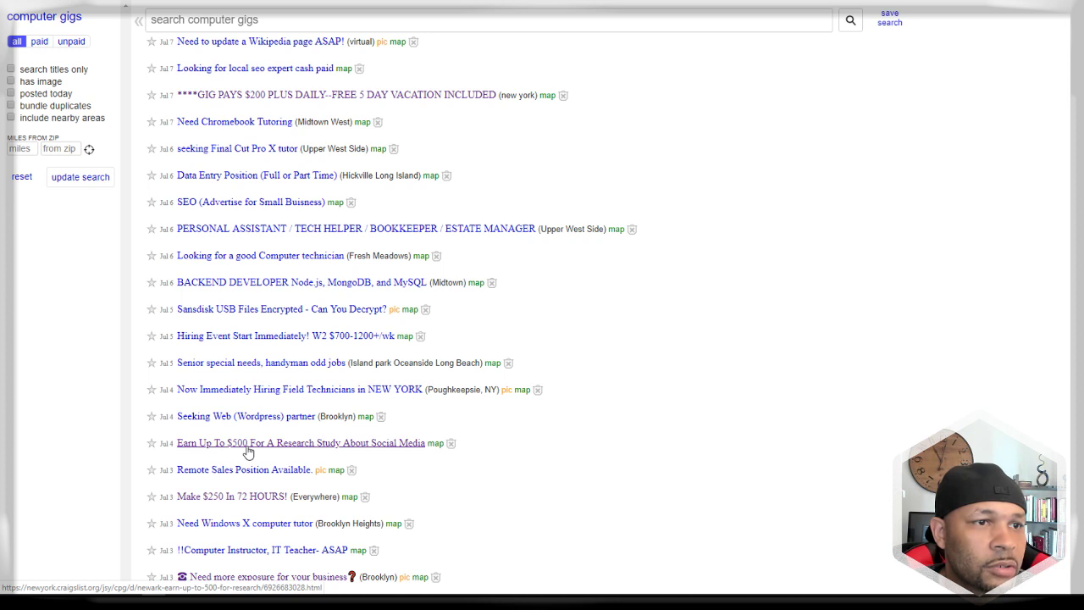
# Step: Open the listing "Earn Up To $500 For A Research Study About Social Media" and view its linked website in a separate tab
pyautogui.click(373, 443)
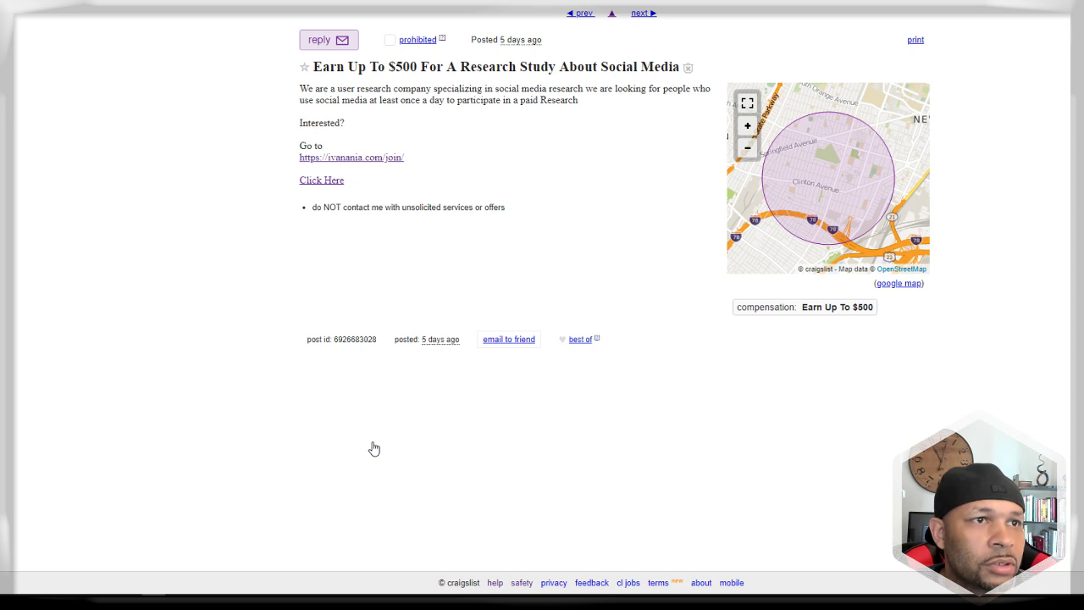
pyautogui.rightClick(363, 162)
pyautogui.click(405, 170)
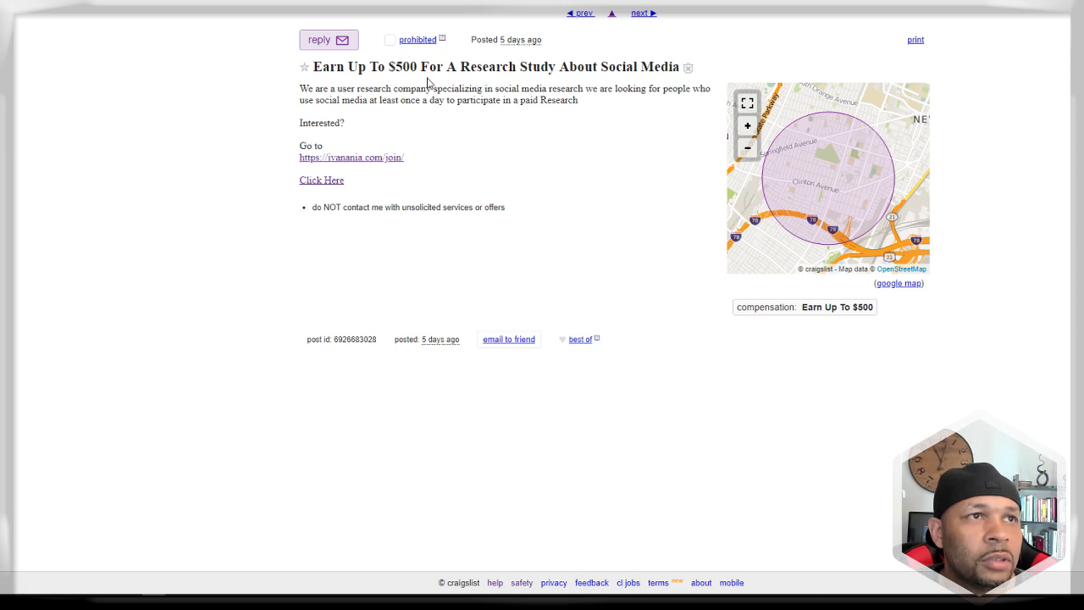
pyautogui.click(358, 9)
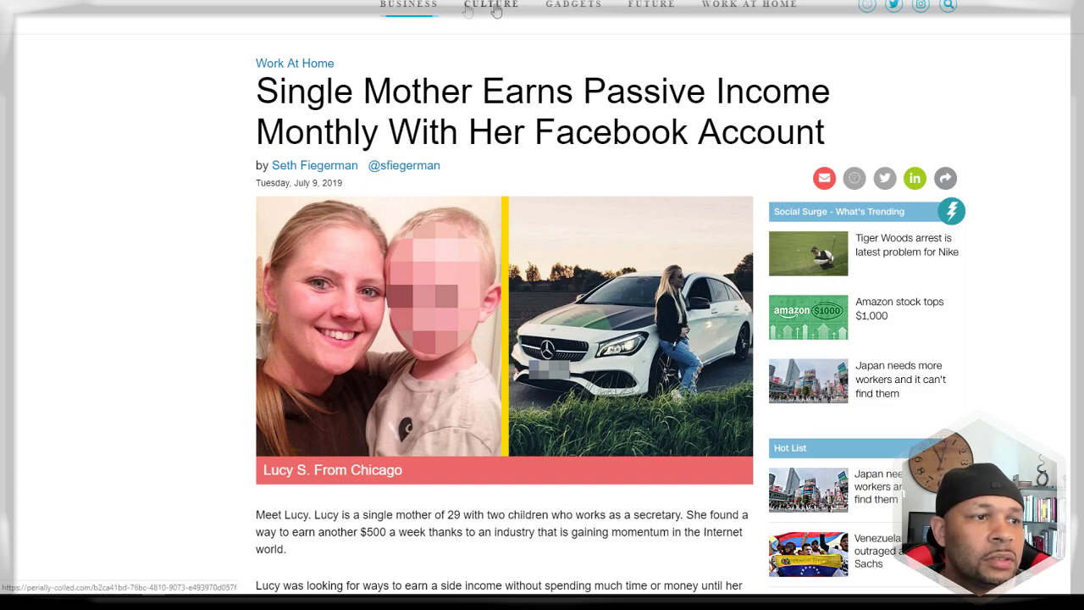
# Step: Read the article about earning passive income with a Facebook account, including how to get started and the reader comments
pyautogui.scroll(-2, 692, 77)
pyautogui.scroll(-6, 693, 77)
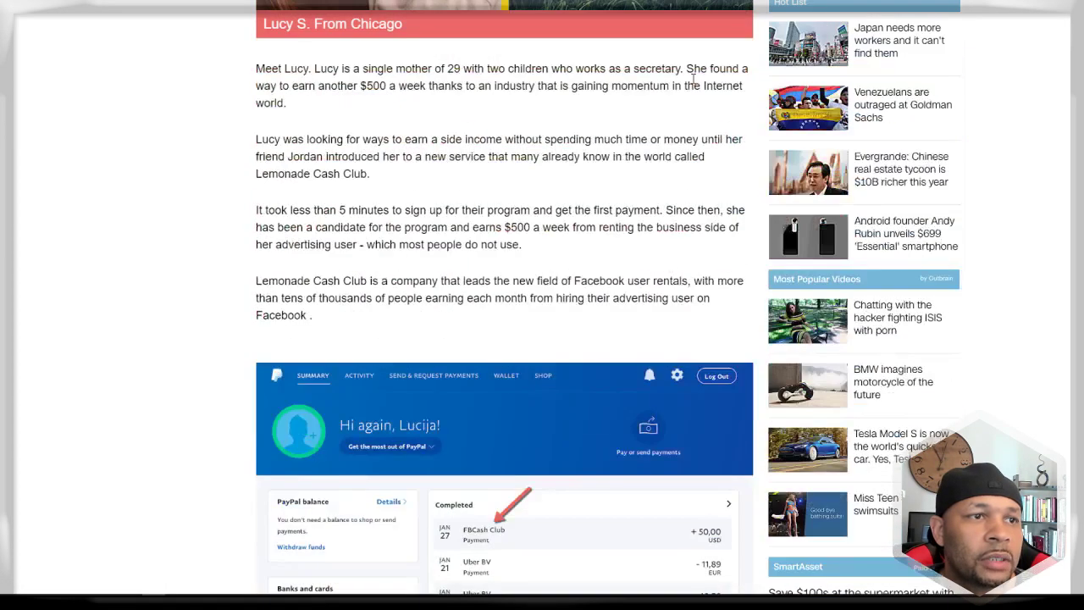
pyautogui.scroll(-12, 692, 79)
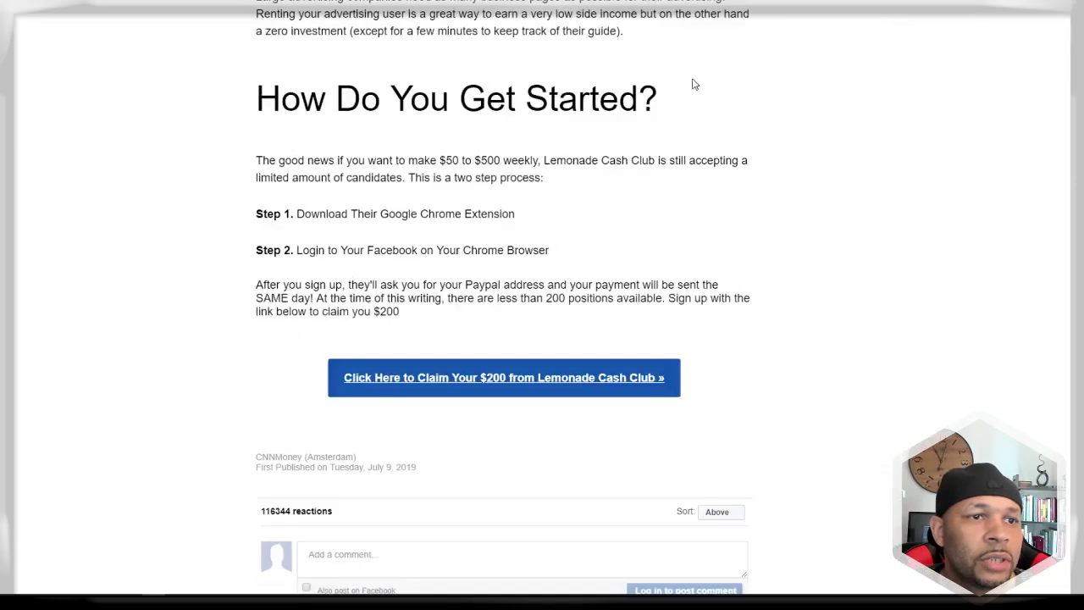
pyautogui.scroll(-4, 693, 84)
pyautogui.scroll(1, 492, 175)
pyautogui.scroll(-9, 483, 171)
pyautogui.scroll(20, 471, 153)
pyautogui.scroll(6, 471, 153)
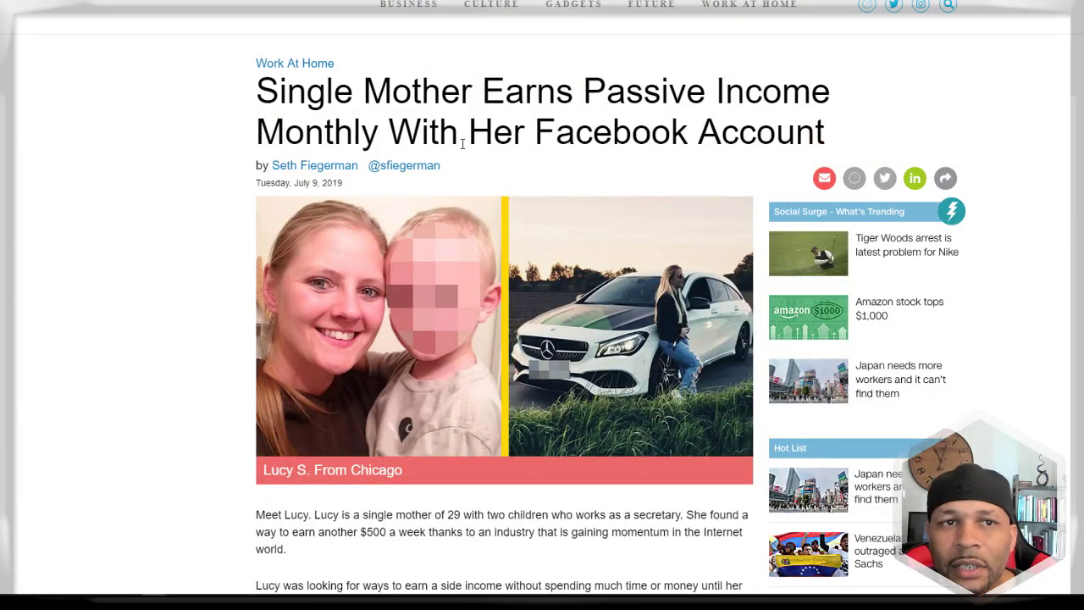
# Step: Open the Lemonade Cash Club site from the article and review its qualifications, especially the Untouched Ad Account requirement
pyautogui.click(721, 7)
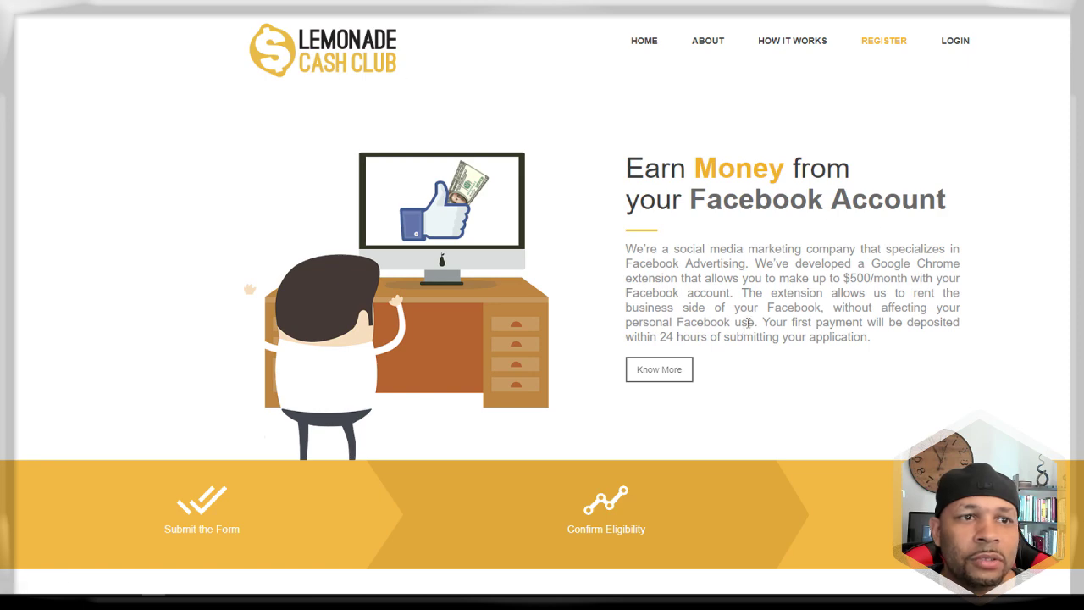
pyautogui.scroll(-6, 835, 318)
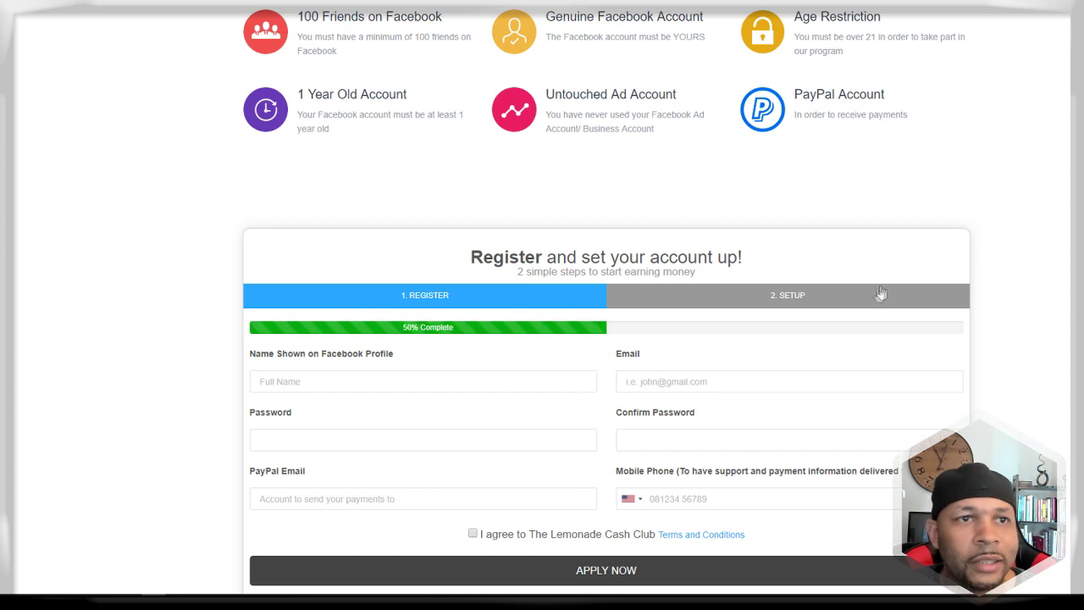
pyautogui.scroll(2, 878, 297)
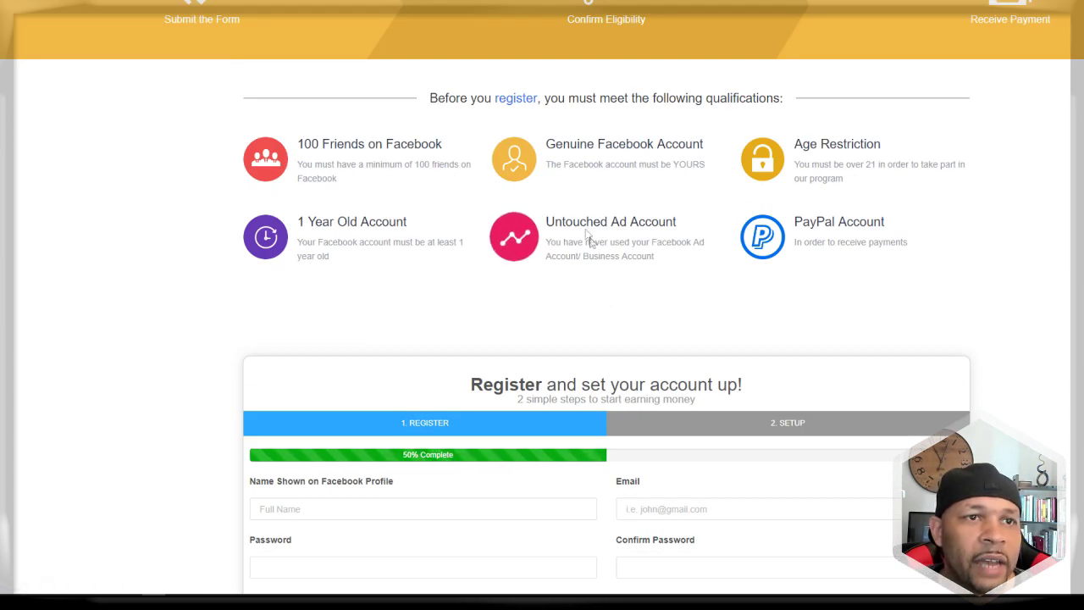
pyautogui.moveTo(547, 222); pyautogui.dragTo(668, 259)
pyautogui.click(559, 223)
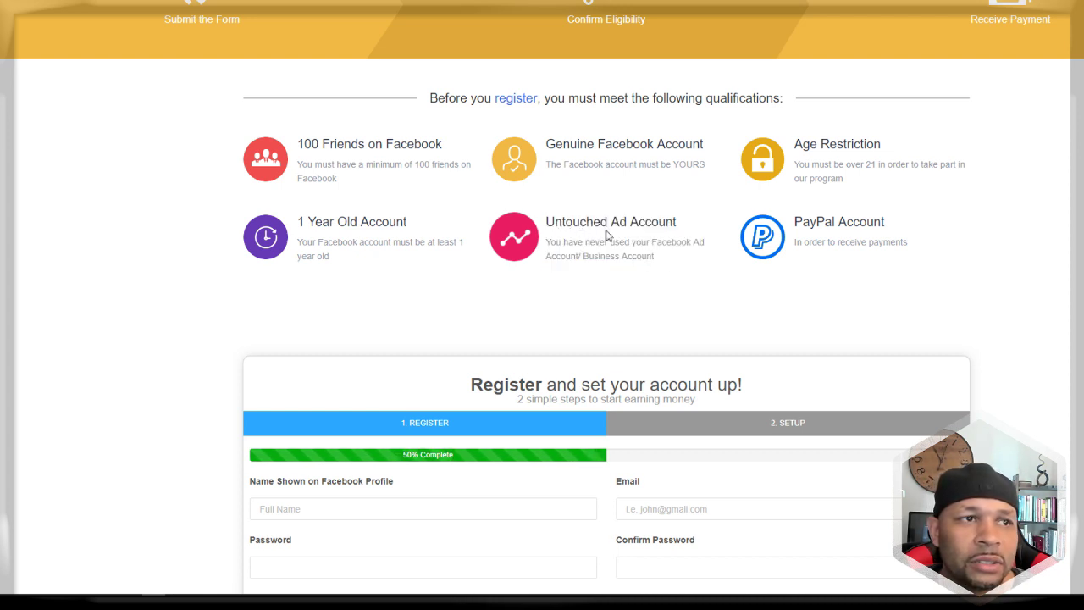
# Step: Jump to the How It Works section of the Lemonade Cash Club page and look over the qualifications and registration form
pyautogui.scroll(5, 583, 235)
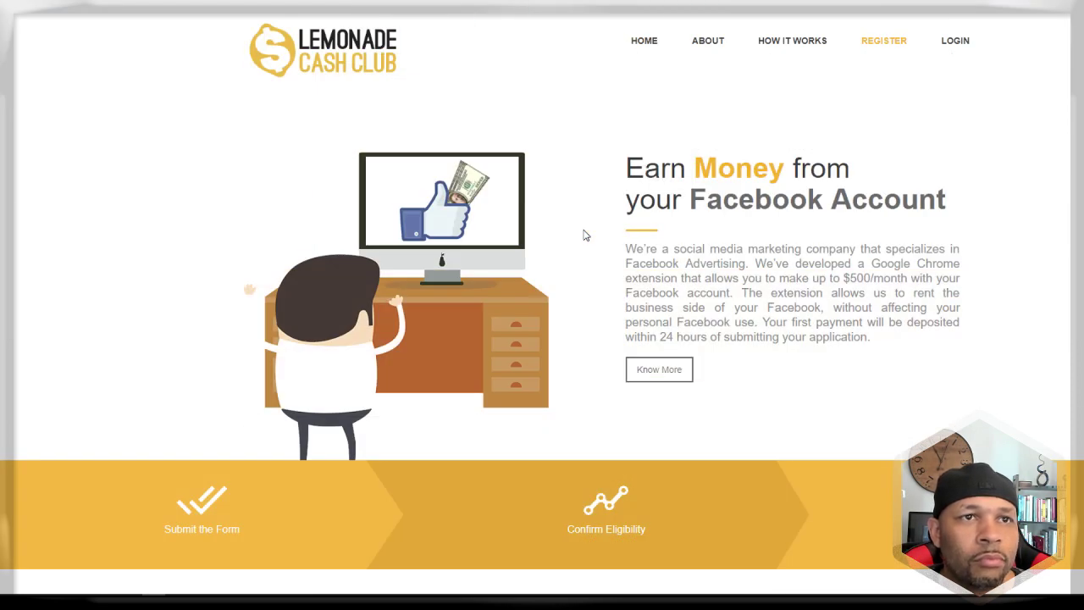
pyautogui.click(769, 41)
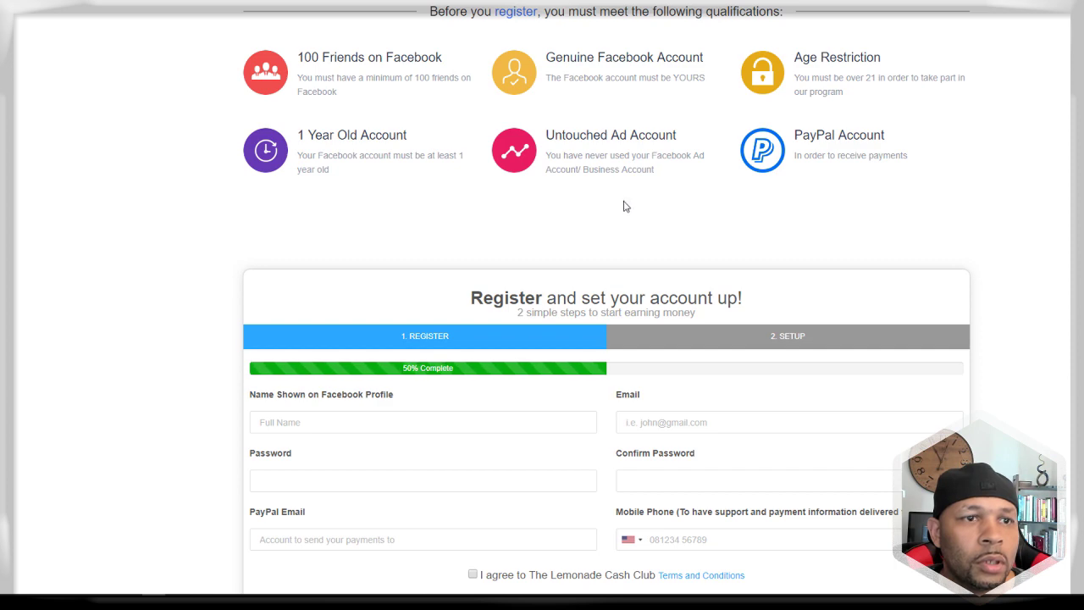
pyautogui.scroll(-2, 625, 206)
pyautogui.scroll(4, 624, 206)
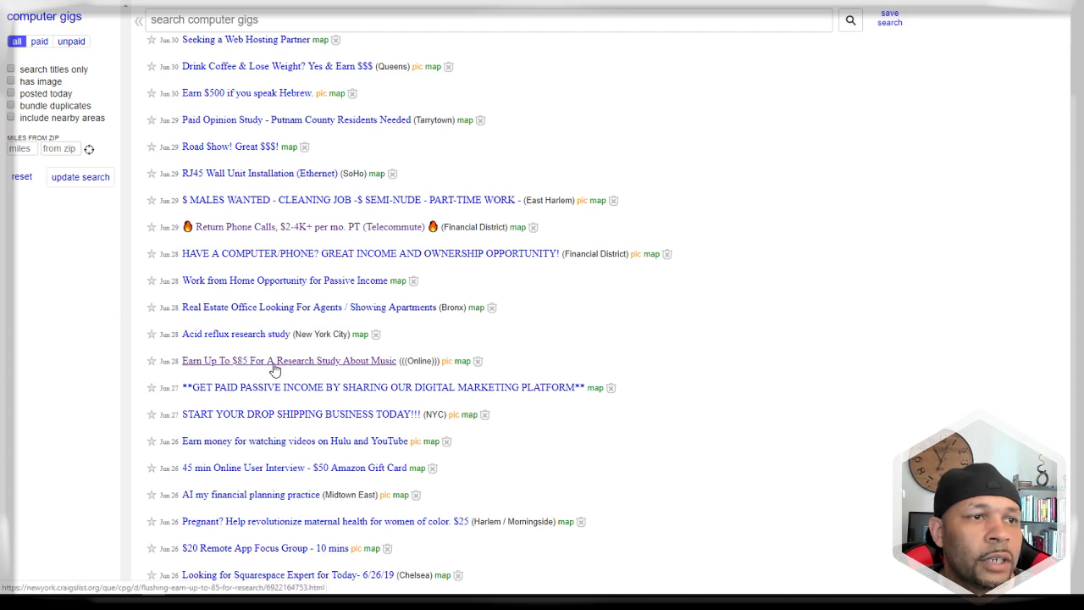
# Step: Open the computer gig "Earn Up To $85 For A Research Study About Music" and review its description and participation requirements
pyautogui.click(358, 366)
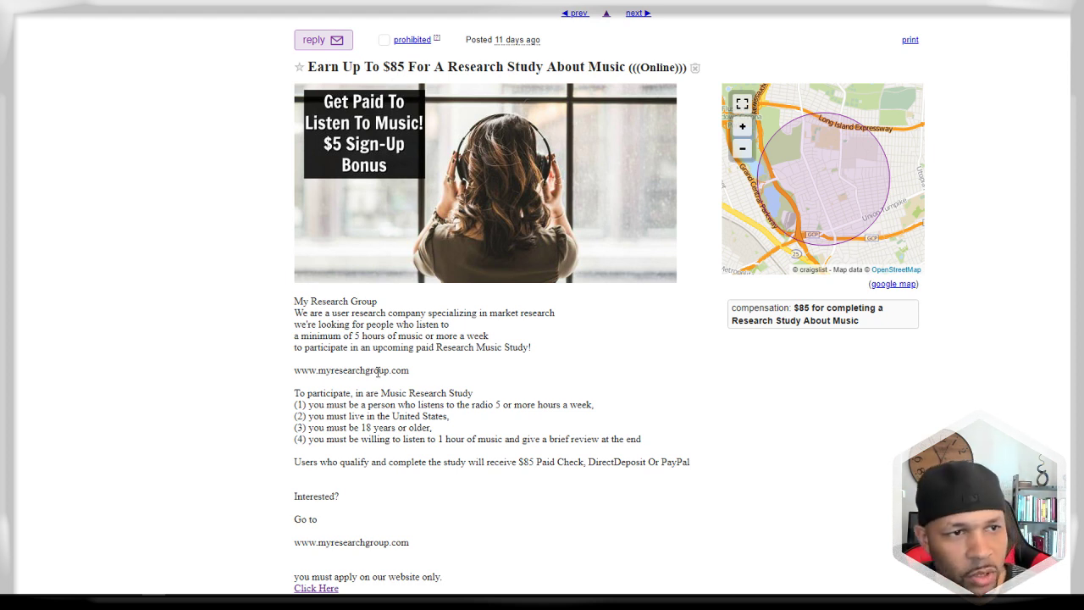
pyautogui.scroll(-2, 379, 366)
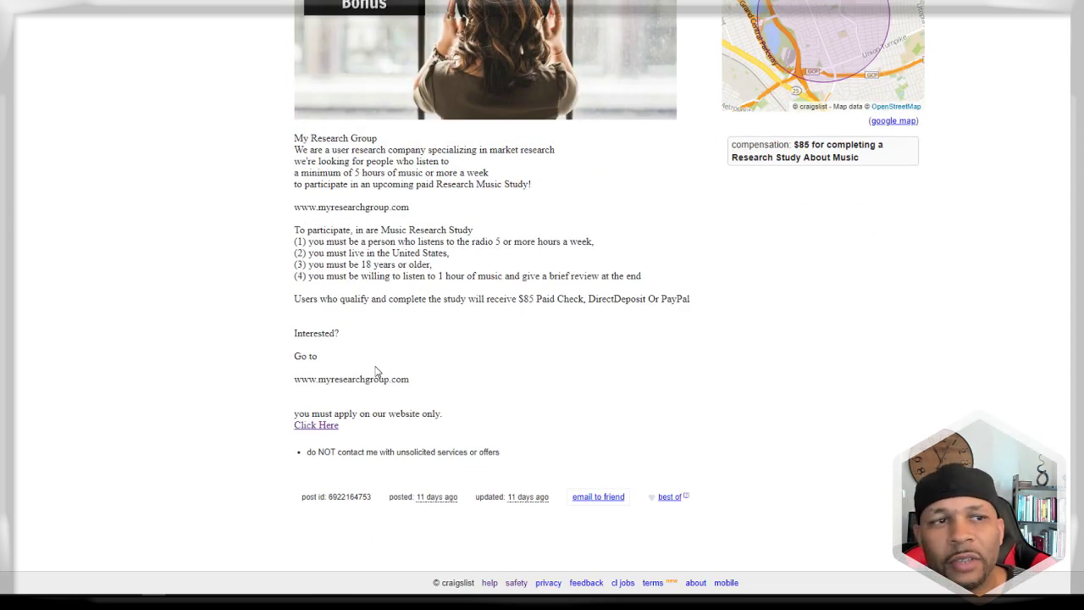
pyautogui.scroll(2, 377, 371)
pyautogui.scroll(1, 375, 366)
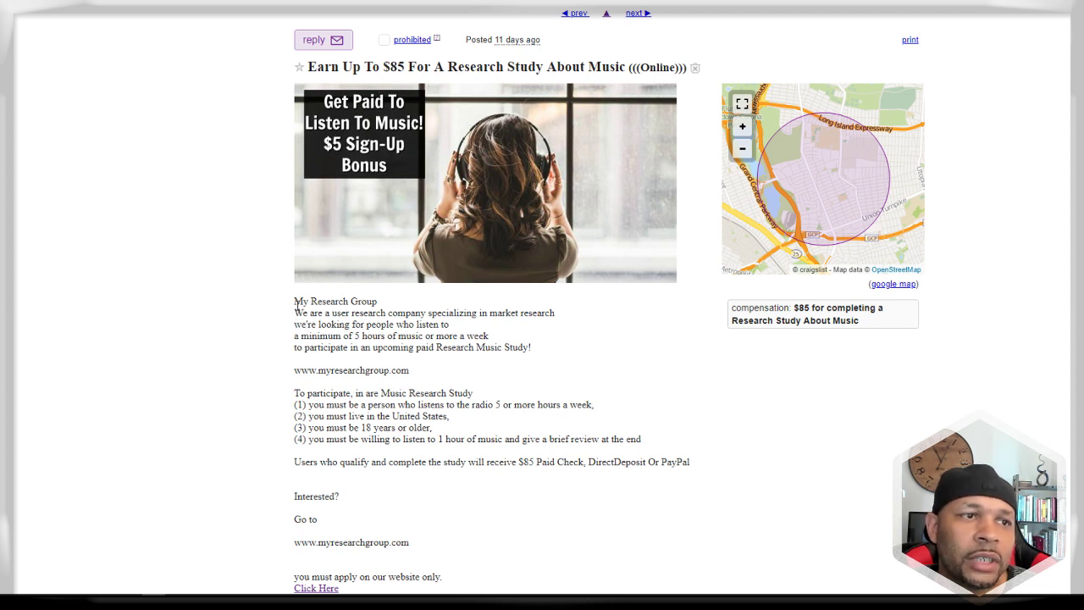
pyautogui.moveTo(296, 305); pyautogui.dragTo(427, 321)
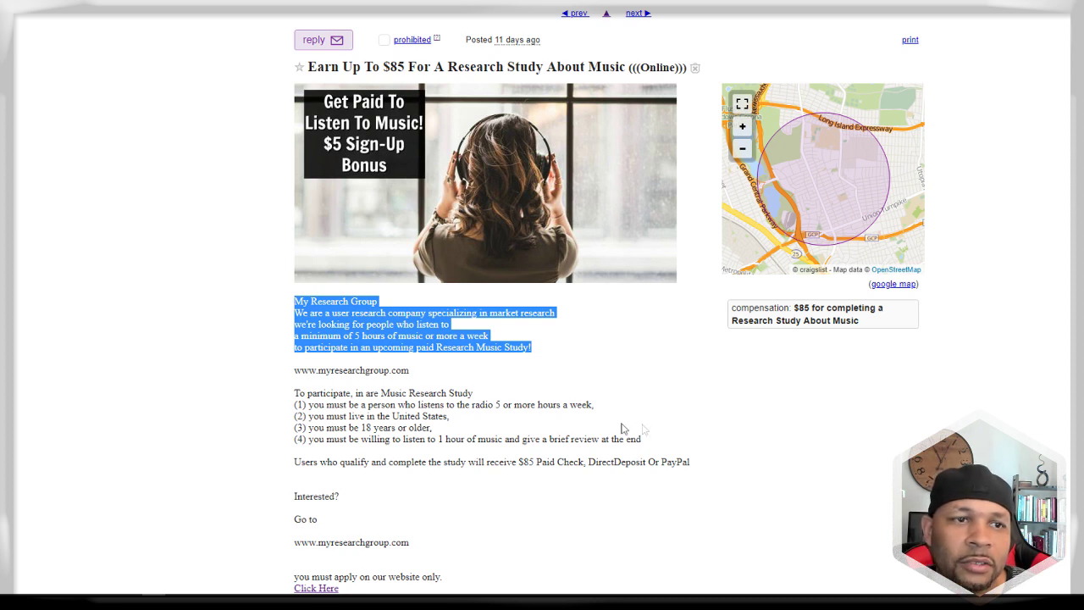
pyautogui.click(648, 446)
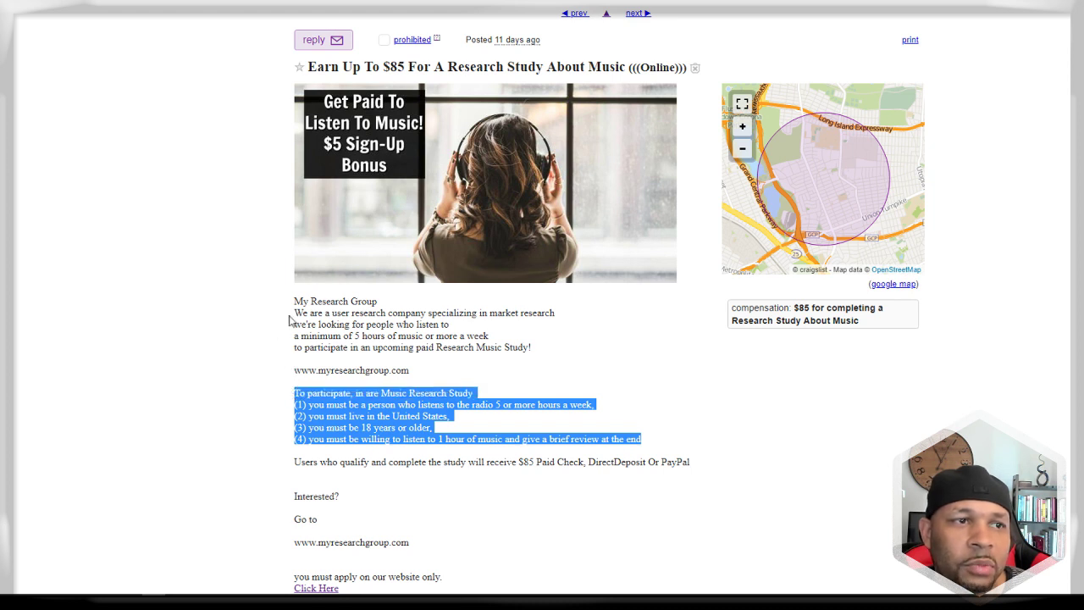
pyautogui.click(553, 367)
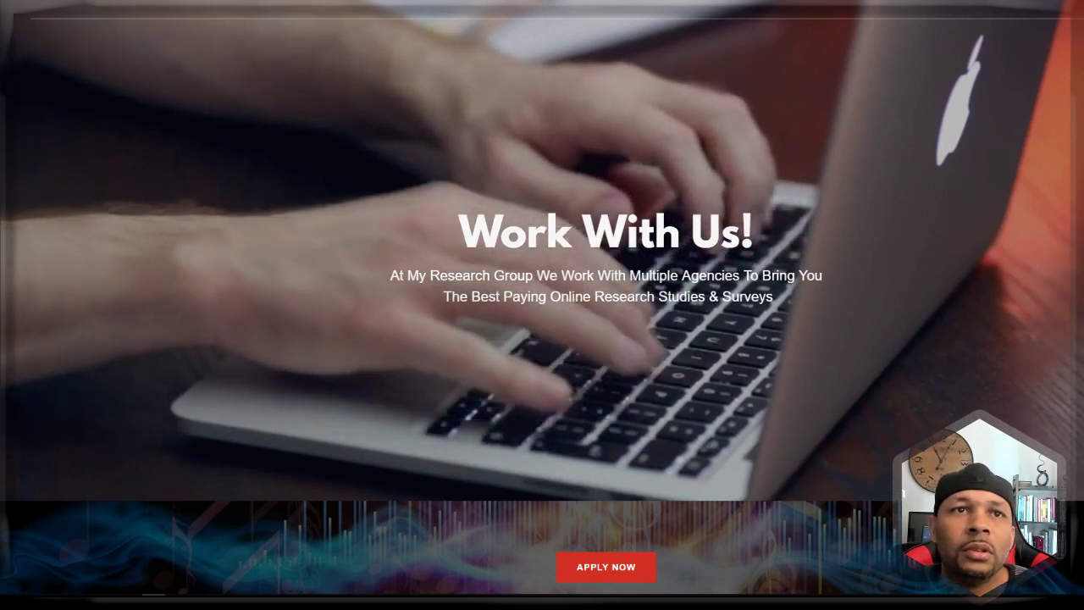
# Step: Examine the My Research Group landing page down to its footer and glance at the Pexels home page in the neighbouring tab
pyautogui.scroll(-2, 698, 365)
pyautogui.scroll(2, 753, 324)
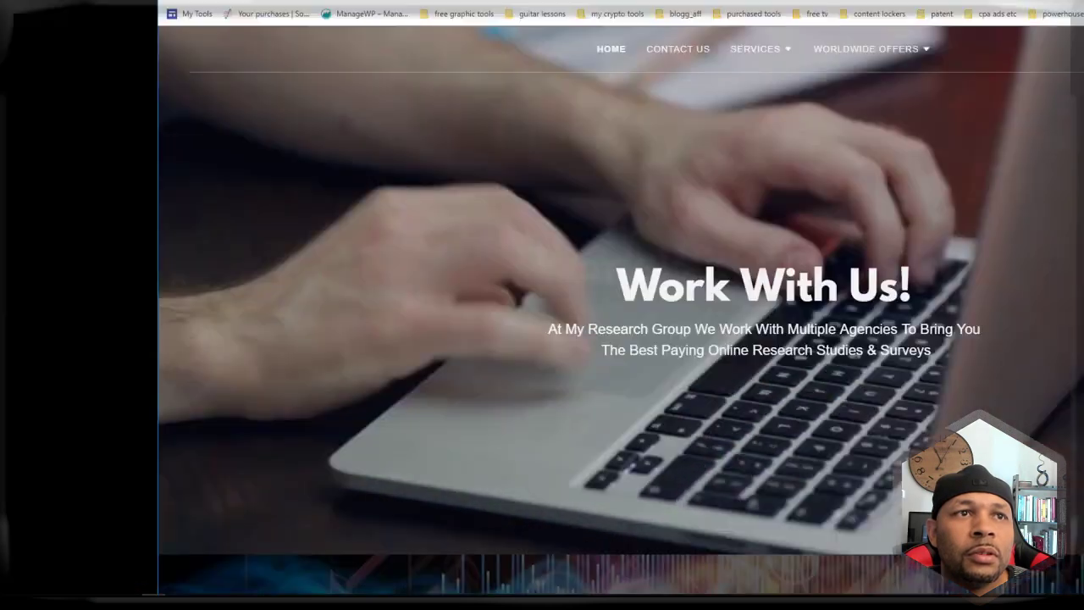
pyautogui.hotkey('ctrl', 'Tab')
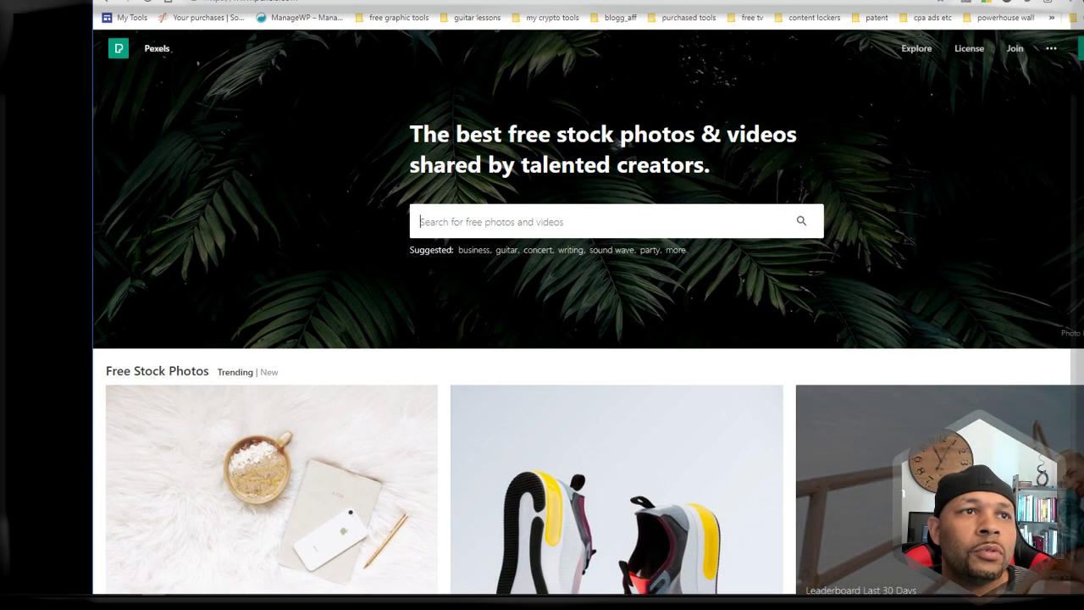
pyautogui.hotkey('ctrl', 'shift', 'Tab')
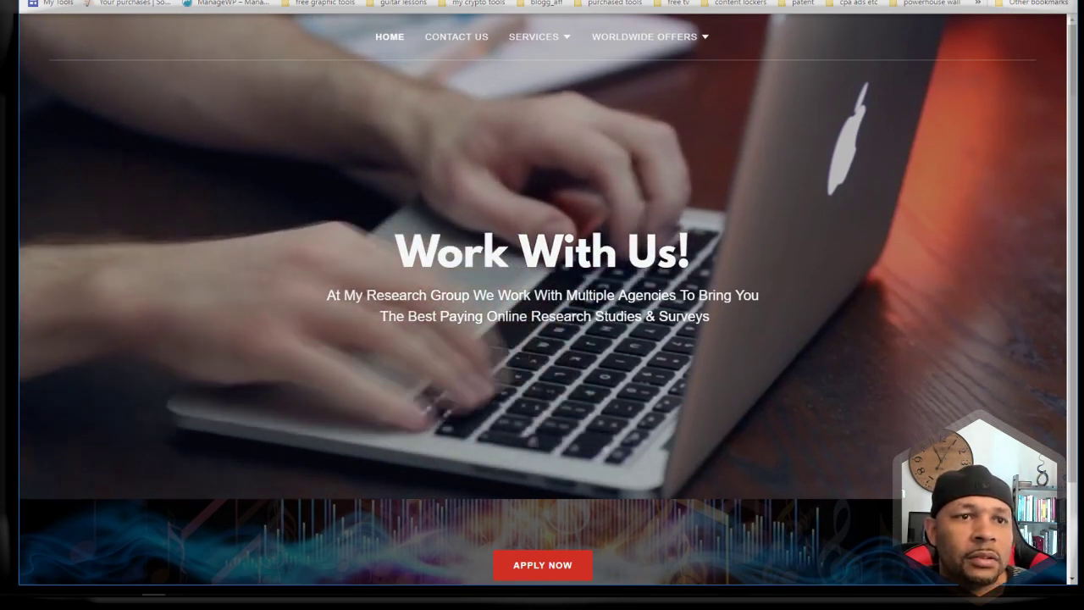
pyautogui.scroll(-2, 804, 327)
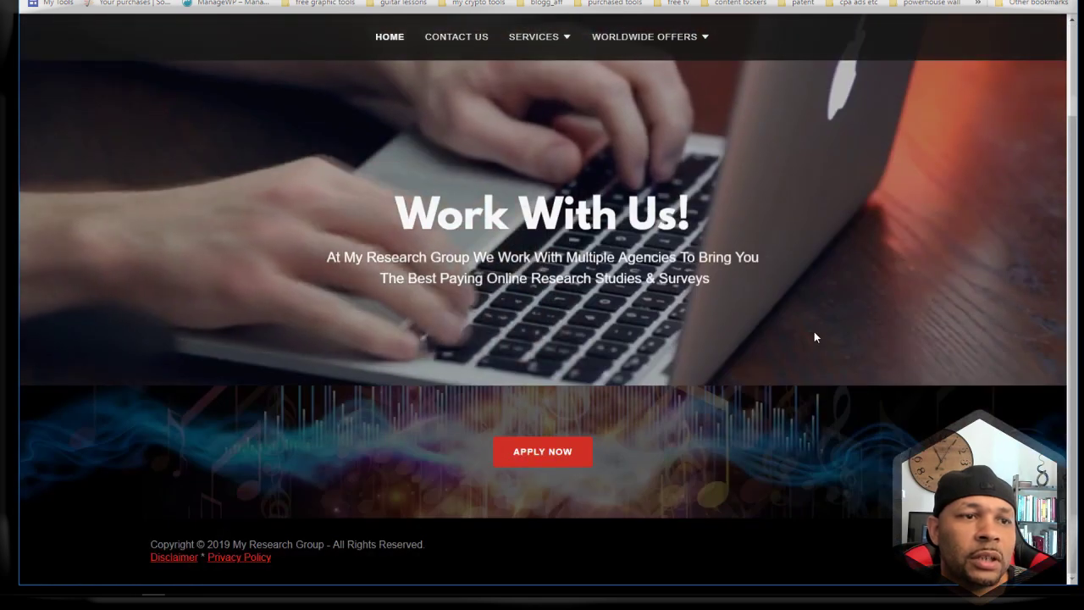
pyautogui.scroll(2, 814, 337)
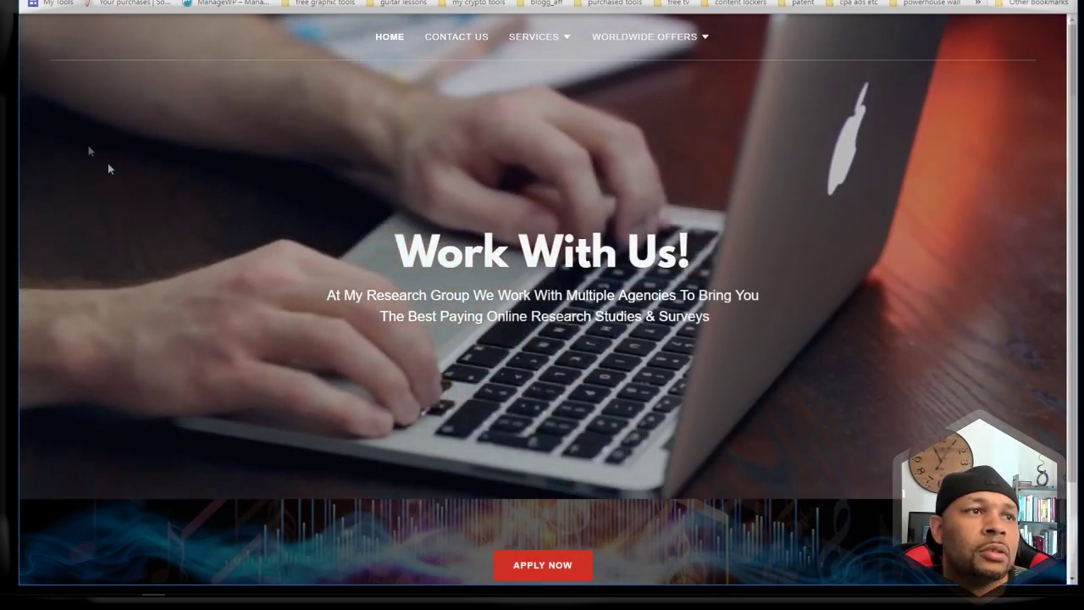
# Step: Look over the My Research Group landing page from its hero banner down to the Disclaimer and Privacy Policy links
pyautogui.scroll(-2, 525, 173)
pyautogui.scroll(2, 458, 178)
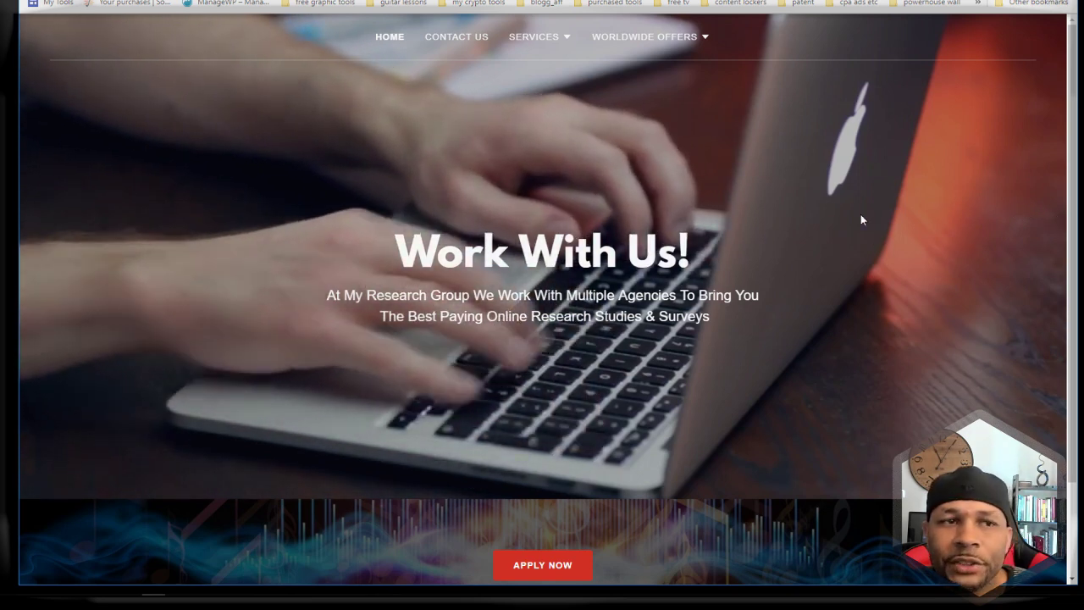
pyautogui.scroll(-2, 501, 214)
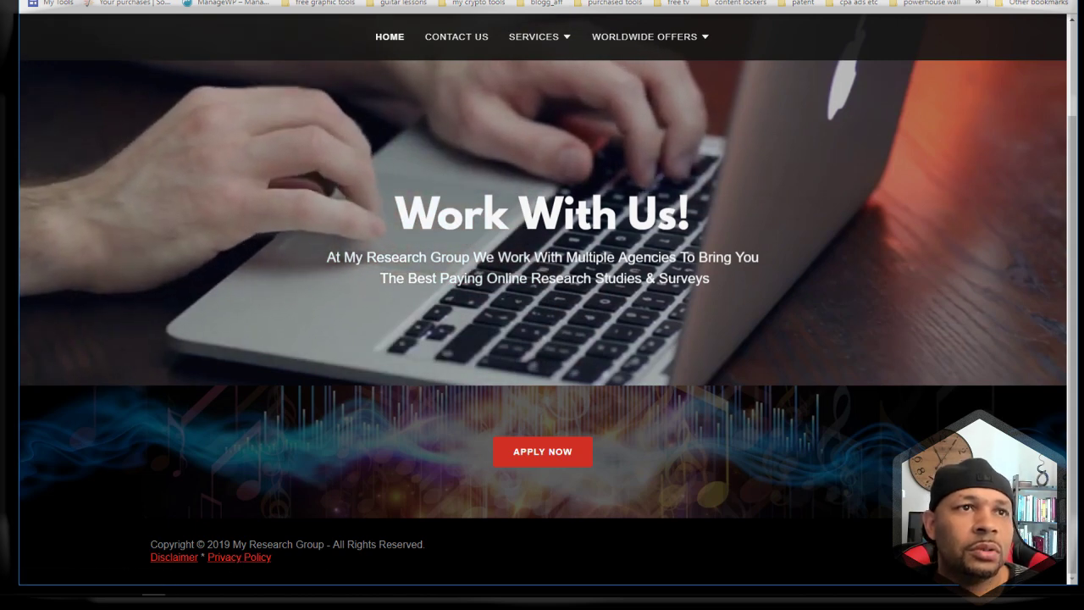
# Step: Search Google in a new tab for "free privacy policy" and open the freeprivacypolicy.com result
pyautogui.hotkey('ctrl', 't')
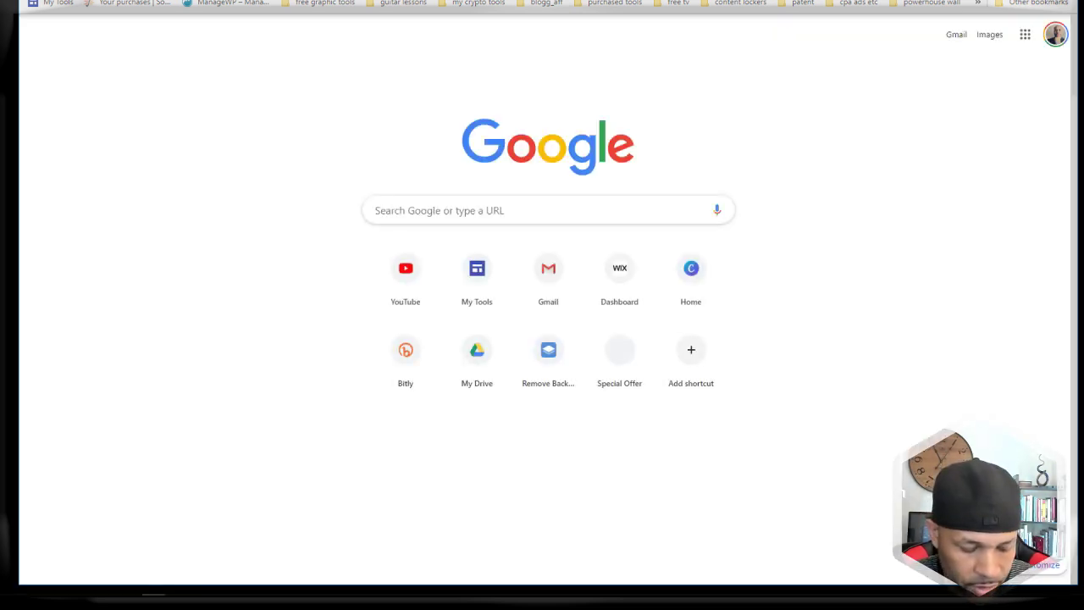
pyautogui.write('free')
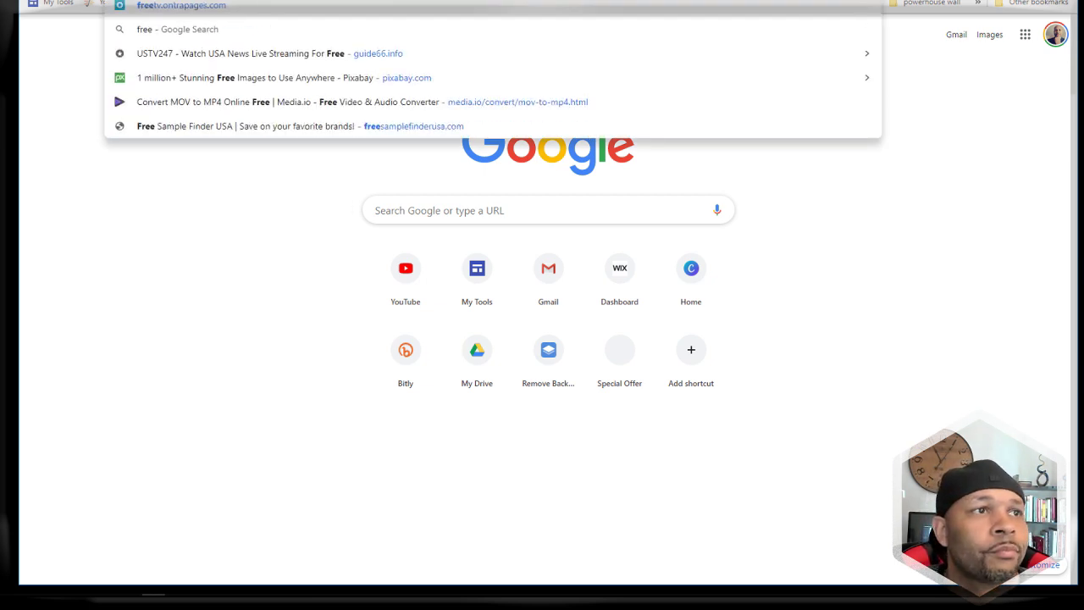
pyautogui.write(' priva')
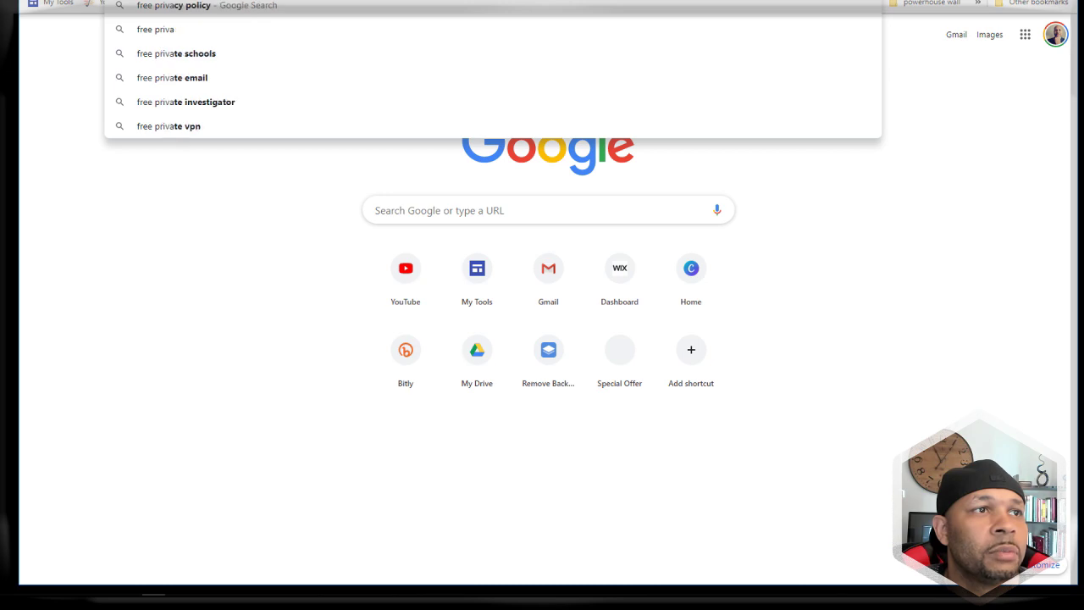
pyautogui.press('Return')
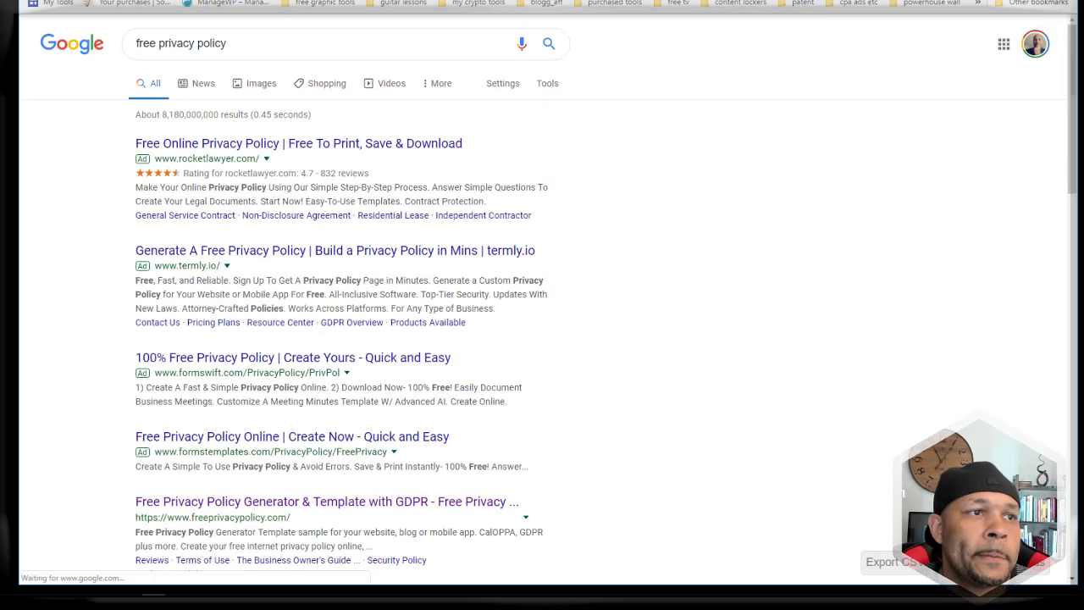
pyautogui.scroll(-2, 360, 349)
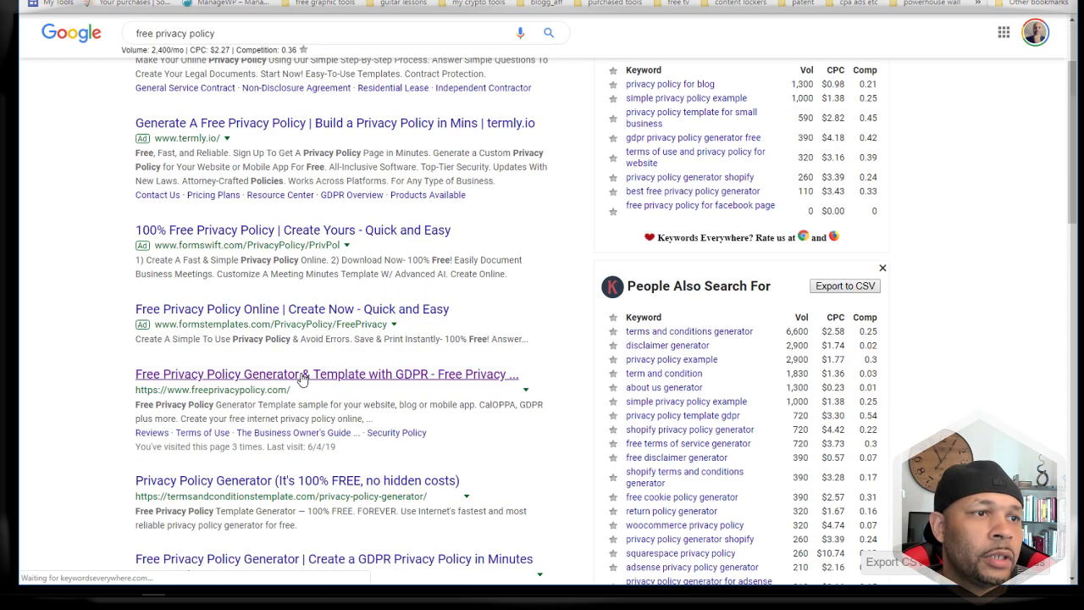
pyautogui.click(300, 378)
# Step: Review the FreePrivacyPolicy.com home page and check the platform selection step of its privacy policy generator
pyautogui.scroll(-2, 293, 309)
pyautogui.scroll(2, 291, 271)
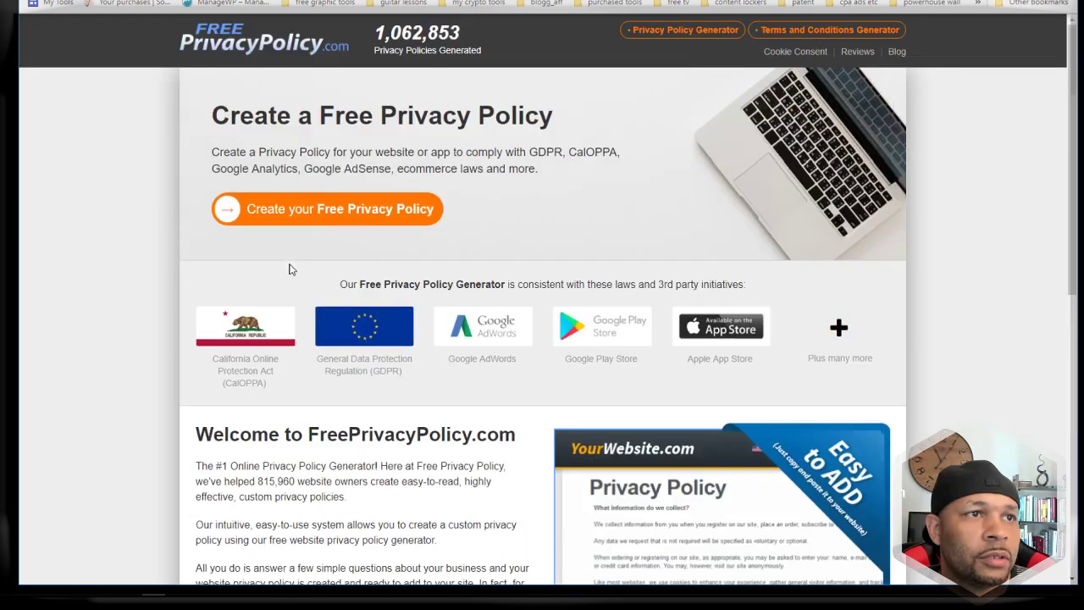
pyautogui.scroll(-4, 292, 217)
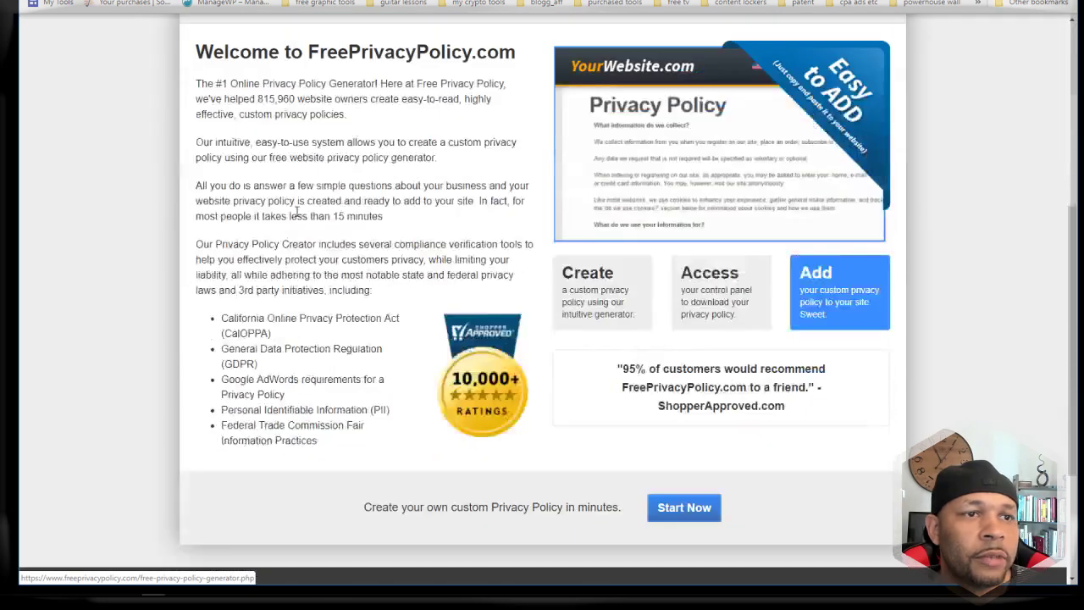
pyautogui.scroll(-1, 296, 211)
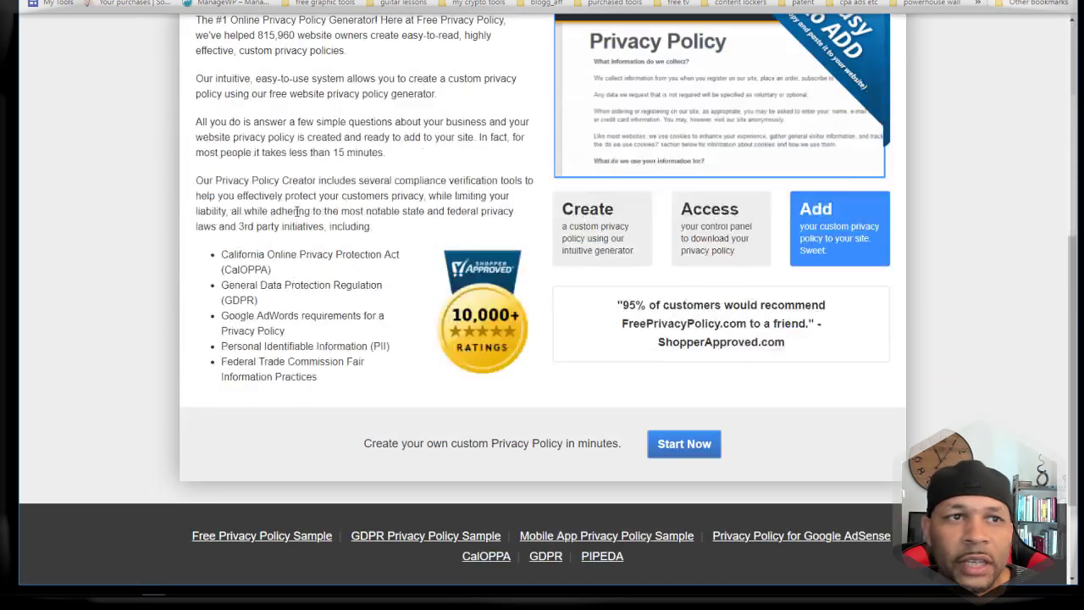
pyautogui.scroll(3, 296, 214)
pyautogui.scroll(2, 296, 217)
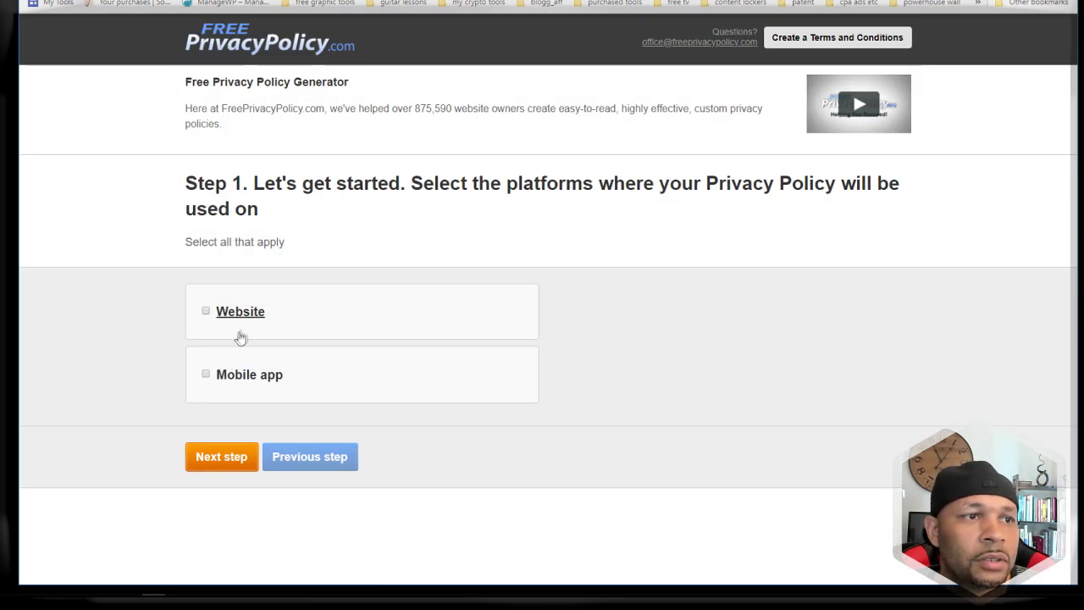
pyautogui.click(234, 456)
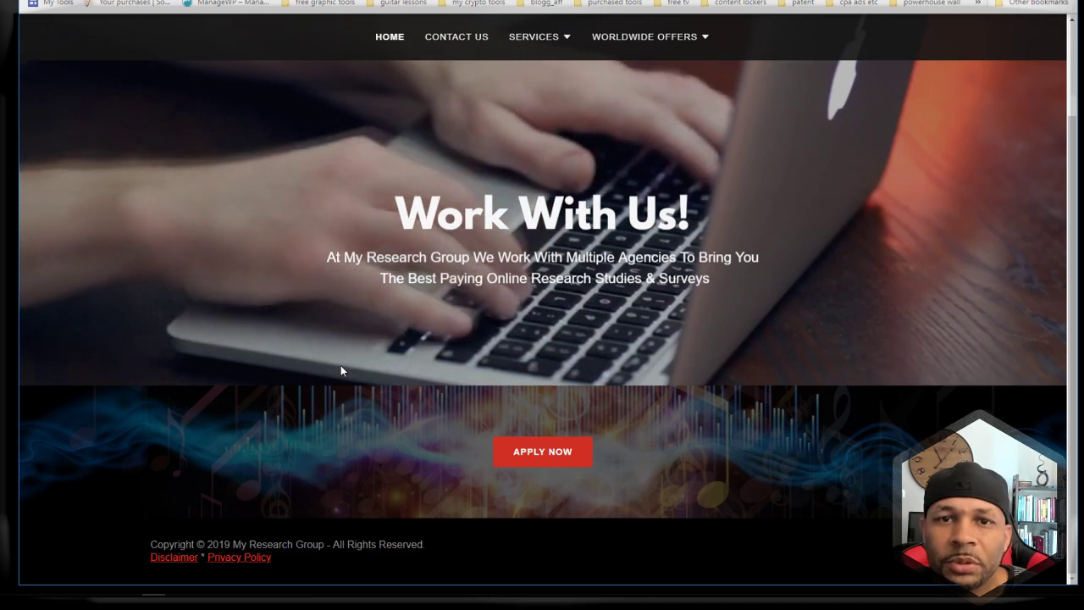
# Step: Return to the My Research Group home page, look it over and open its Contact Us page
pyautogui.scroll(2, 341, 371)
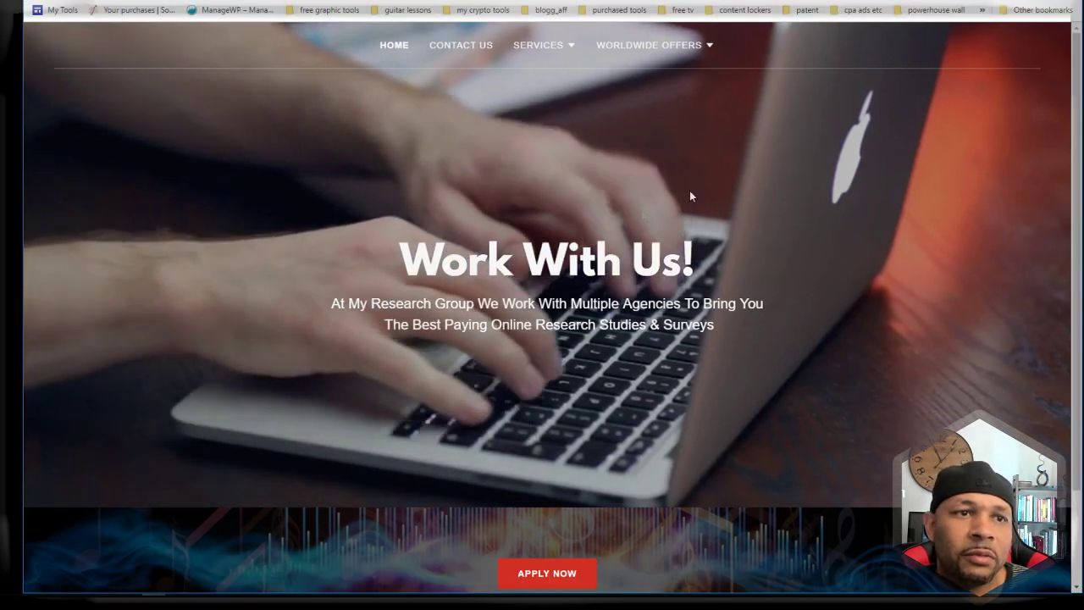
pyautogui.scroll(-2, 658, 381)
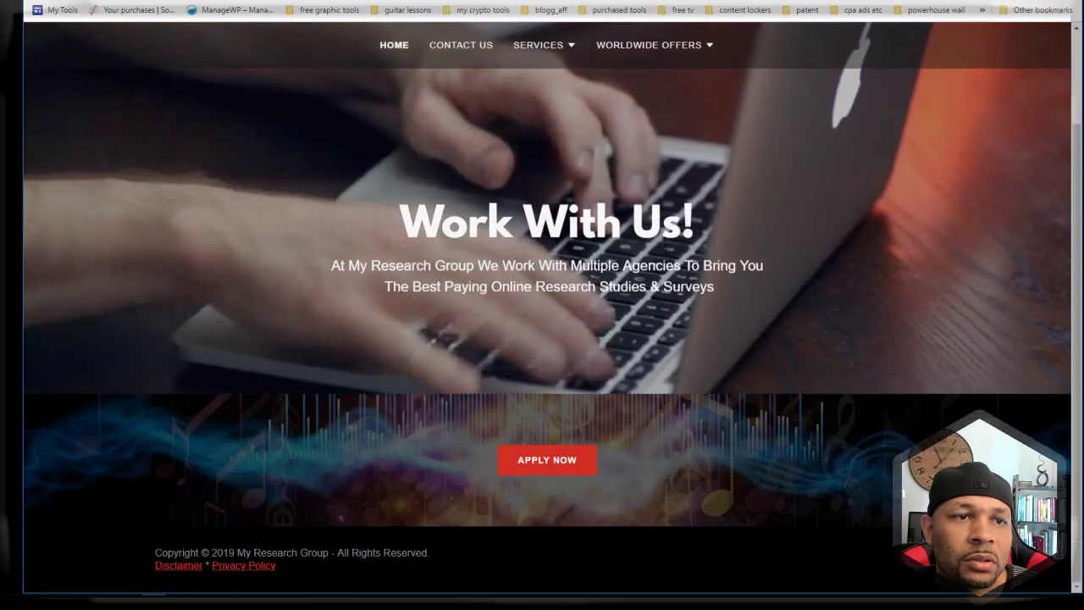
pyautogui.scroll(2, 629, 356)
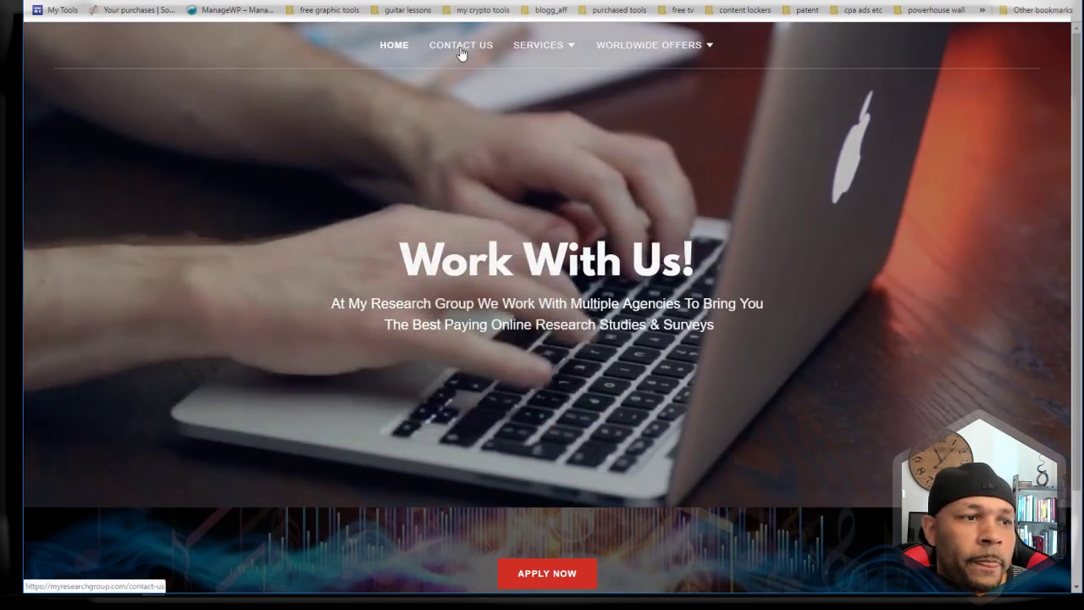
pyautogui.click(481, 44)
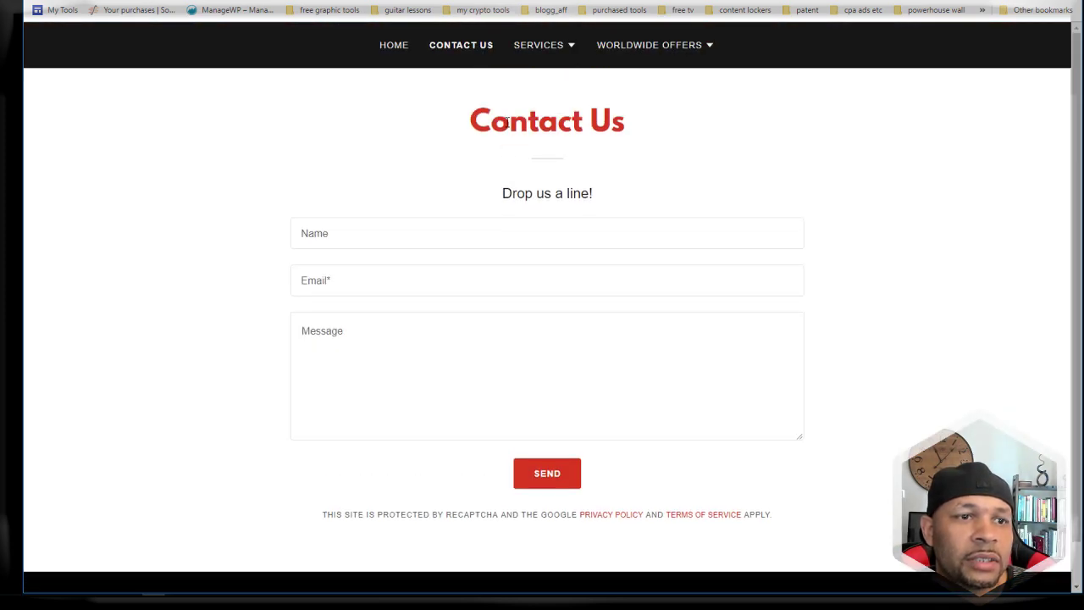
# Step: View the Focus Groups and Marketing Plans service pages of the My Research Group site
pyautogui.click(551, 51)
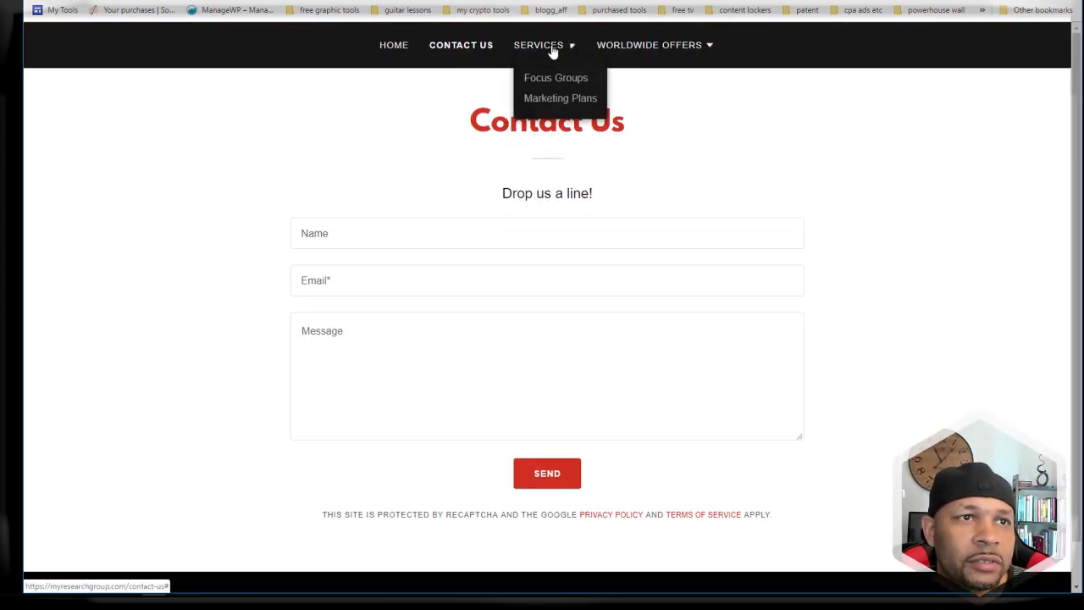
pyautogui.click(553, 78)
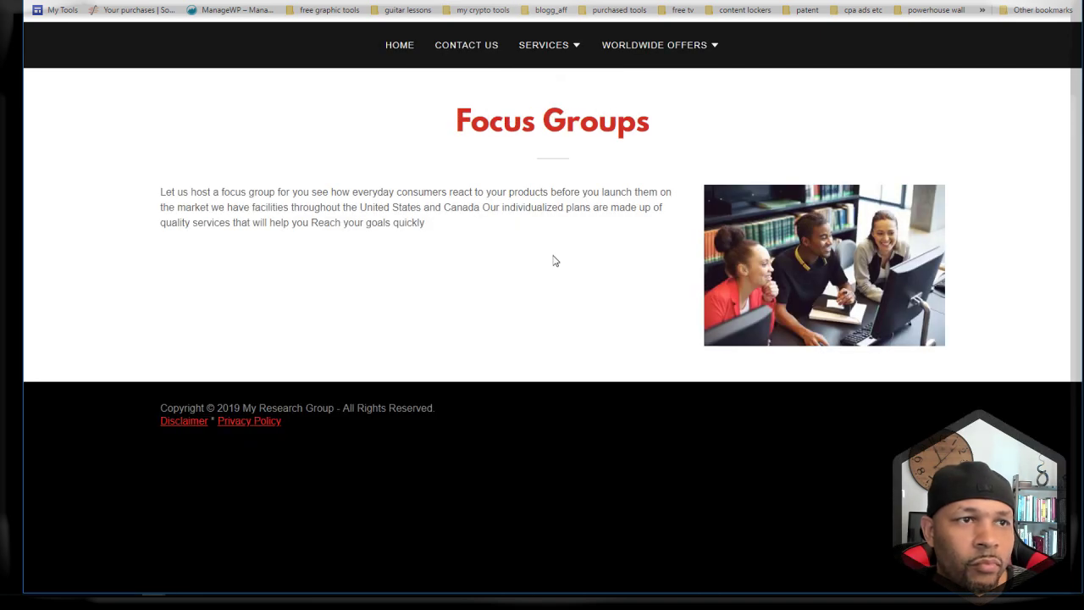
pyautogui.click(549, 61)
pyautogui.click(543, 93)
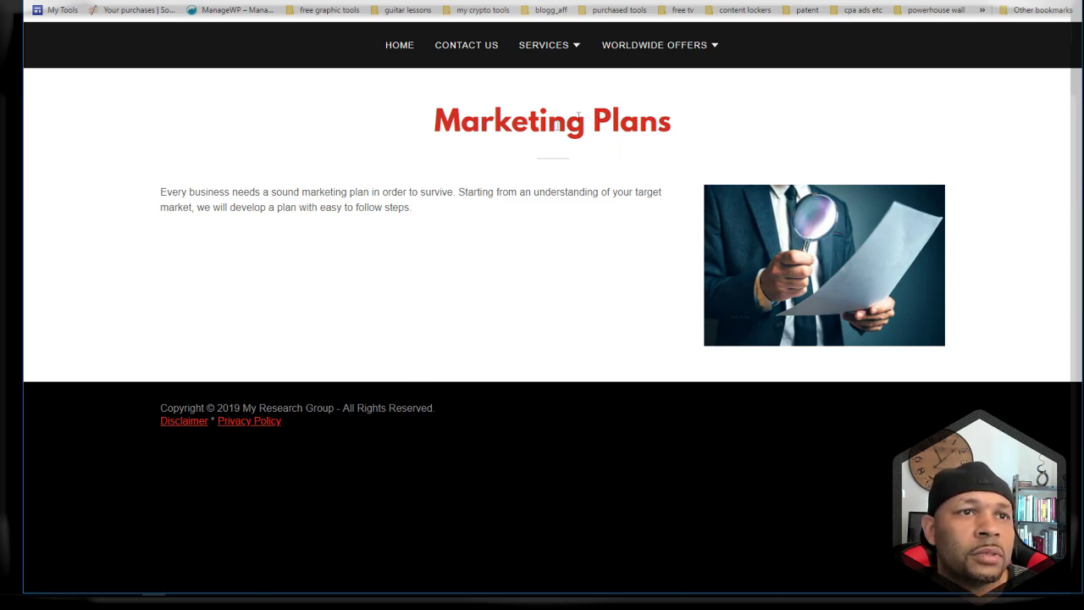
# Step: Go back to the My Research Group home page and follow its Apply Now link to the offer page
pyautogui.click(402, 49)
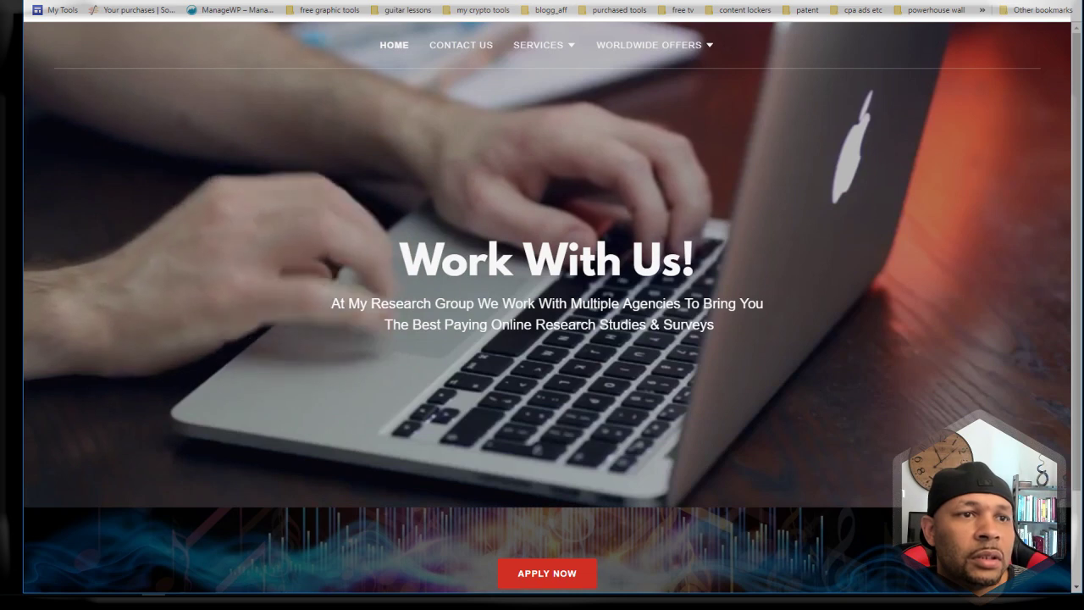
pyautogui.scroll(-1, 618, 455)
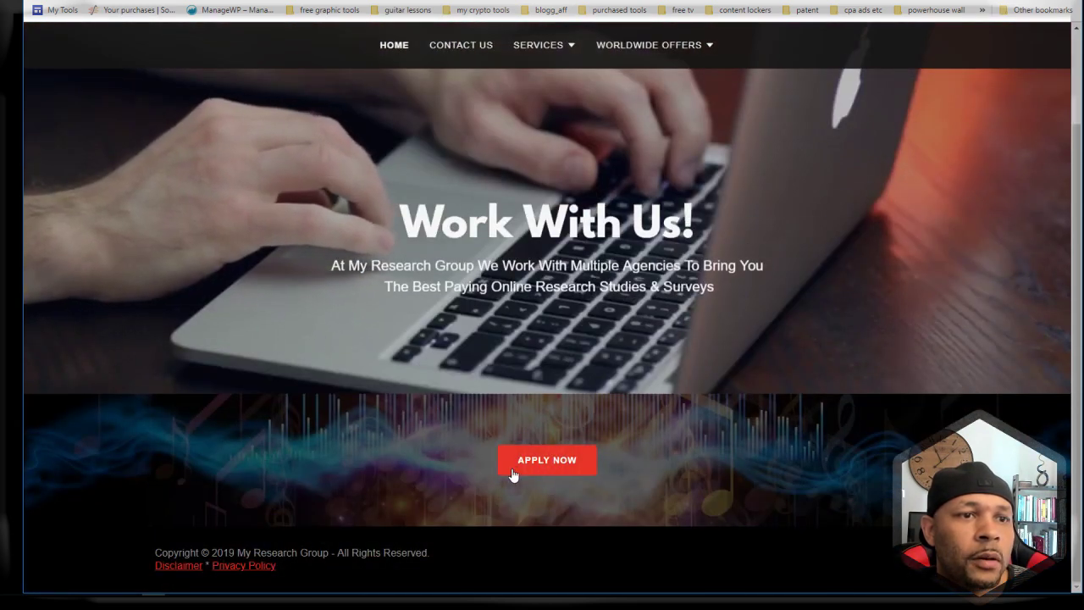
pyautogui.click(545, 464)
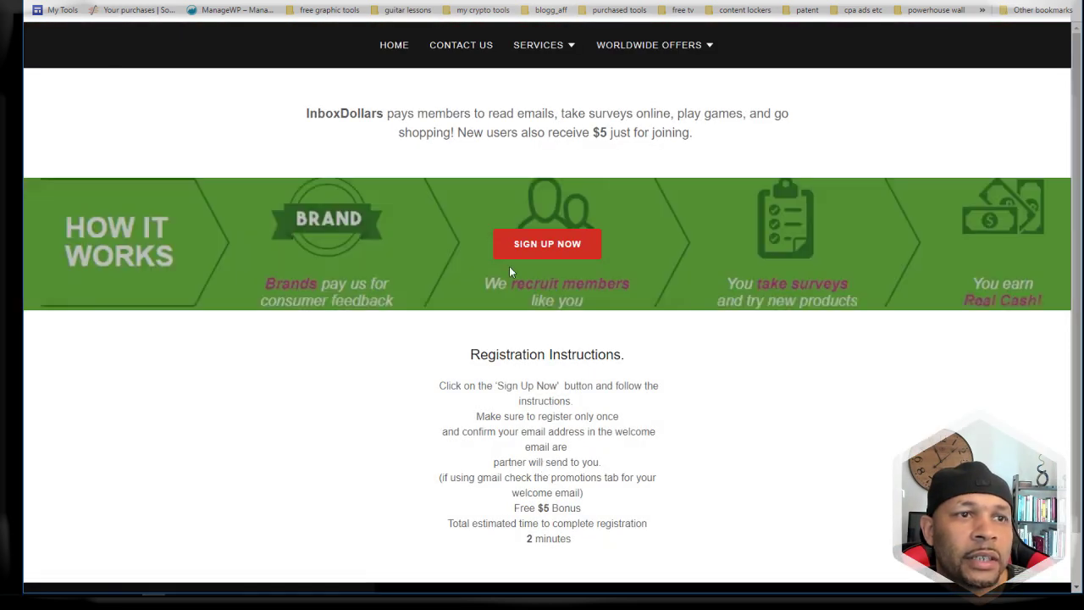
# Step: Examine the InboxDollars description, How It Works banner and registration instructions on the offer page, and return to the home page
pyautogui.moveTo(340, 112); pyautogui.dragTo(464, 113)
pyautogui.click(327, 113)
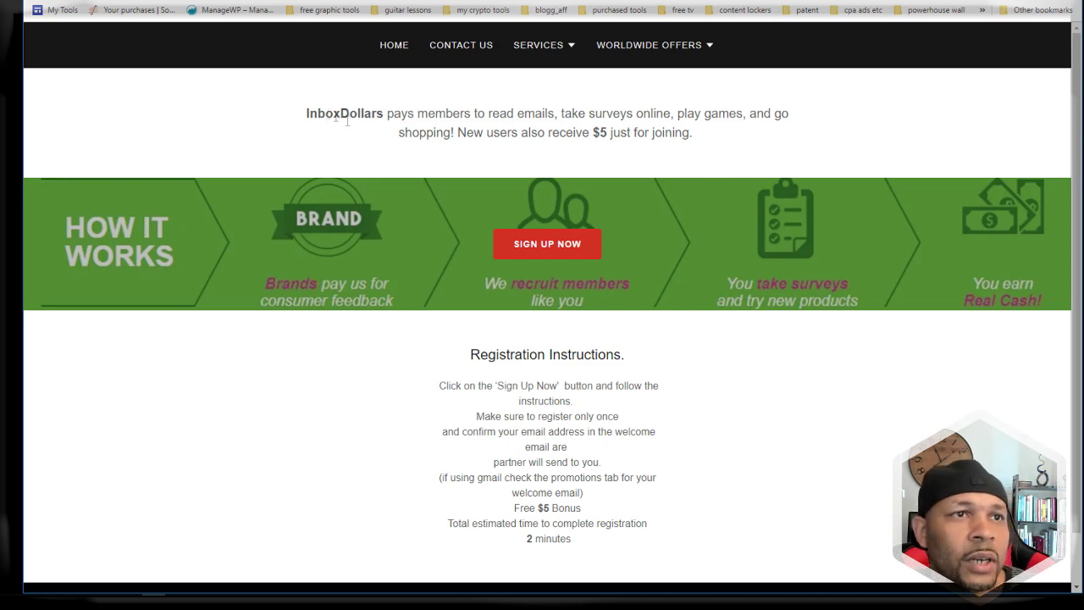
pyautogui.scroll(-1, 503, 160)
pyautogui.scroll(1, 471, 189)
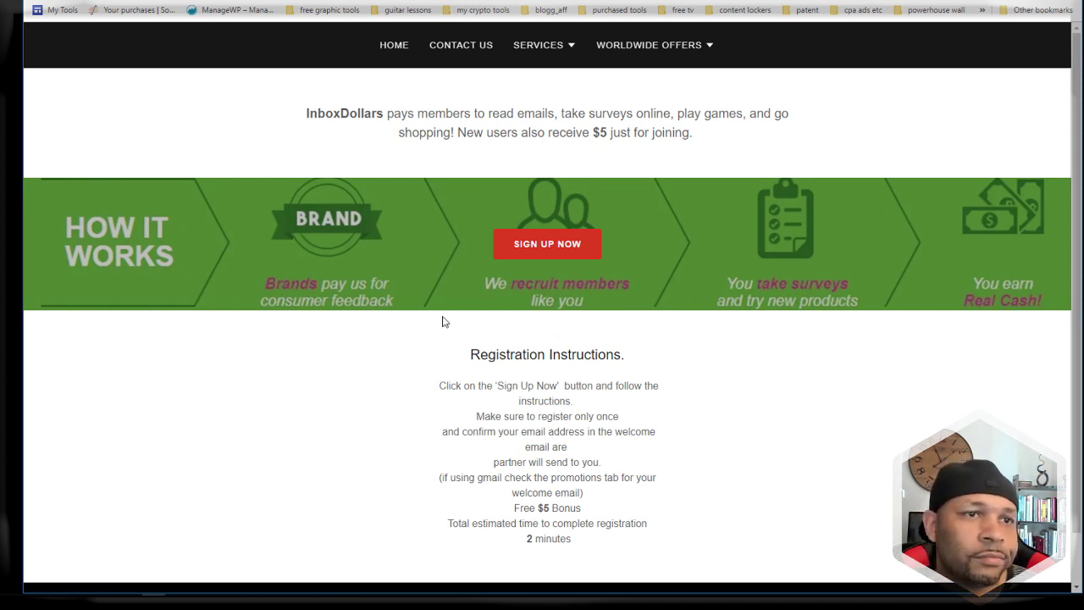
pyautogui.scroll(-1, 442, 322)
pyautogui.scroll(1, 443, 319)
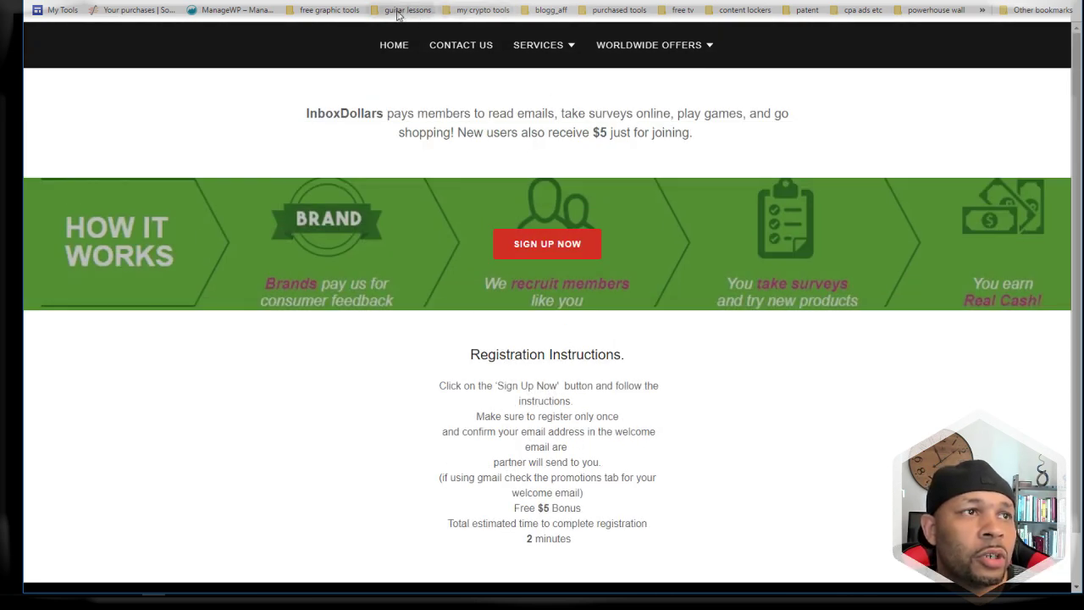
pyautogui.click(394, 52)
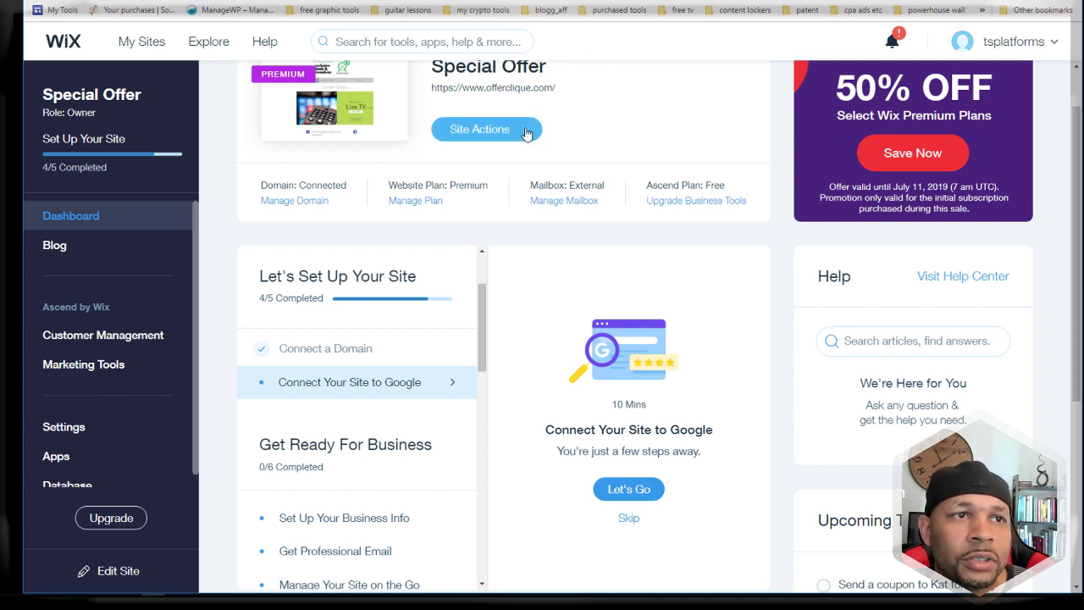
# Step: Switch to Wix, open the Special Offer site in the editor and add a blank site page
pyautogui.click(500, 128)
pyautogui.click(481, 176)
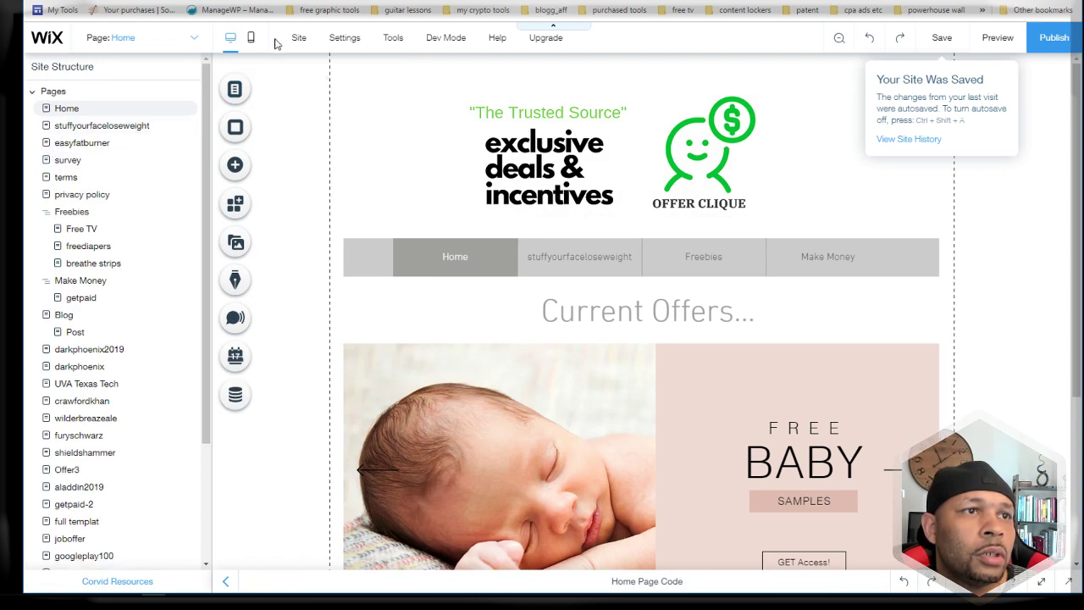
pyautogui.click(236, 165)
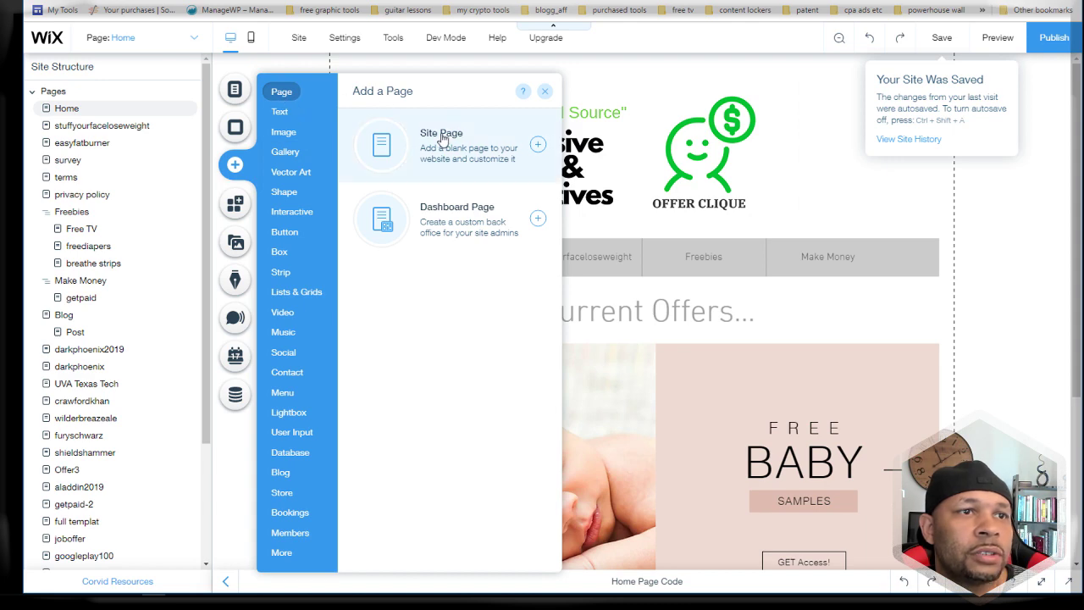
pyautogui.click(382, 146)
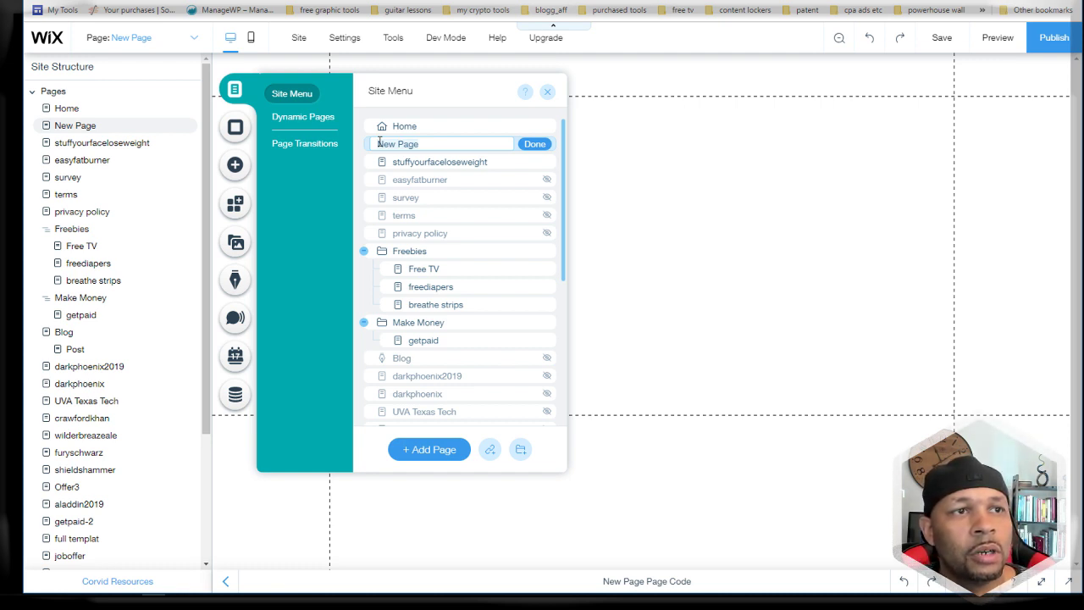
# Step: Name the new page musicresearch, check its page options and close the Site Menu
pyautogui.write('ausi')
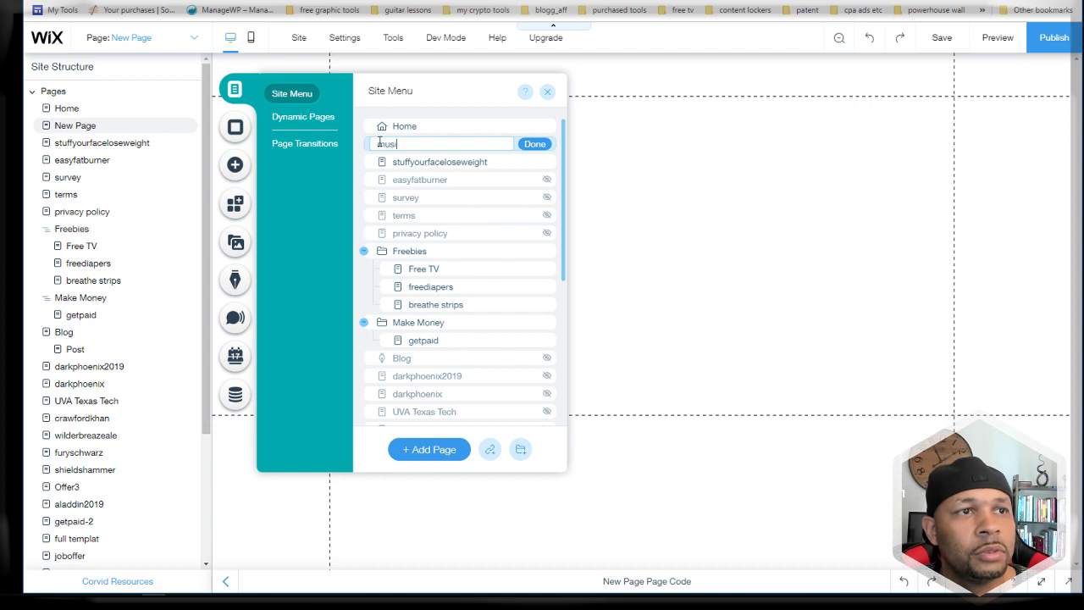
pyautogui.write('cresearch')
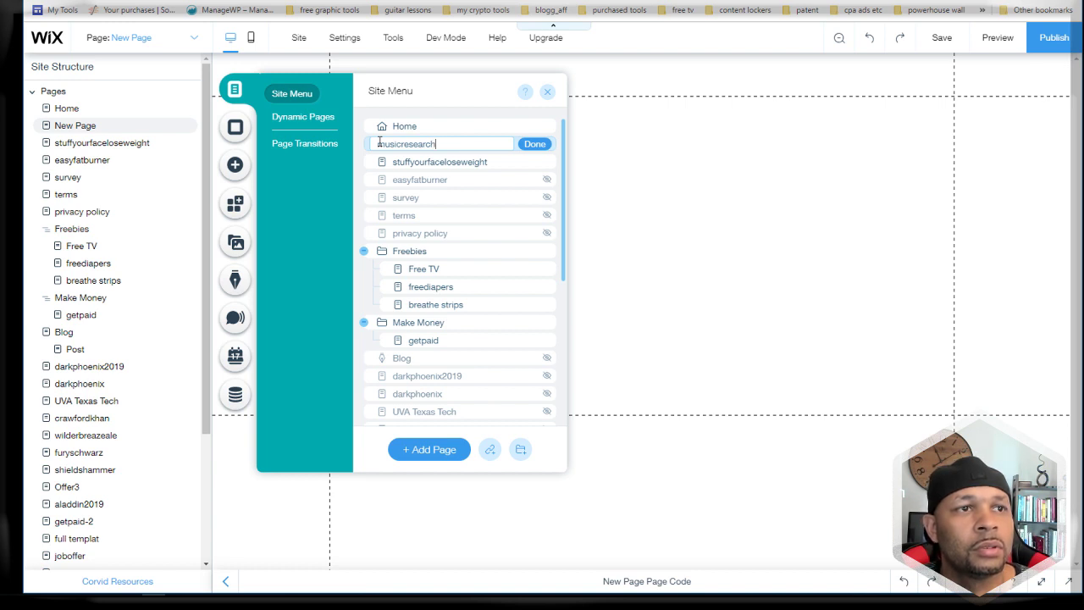
pyautogui.press('Return')
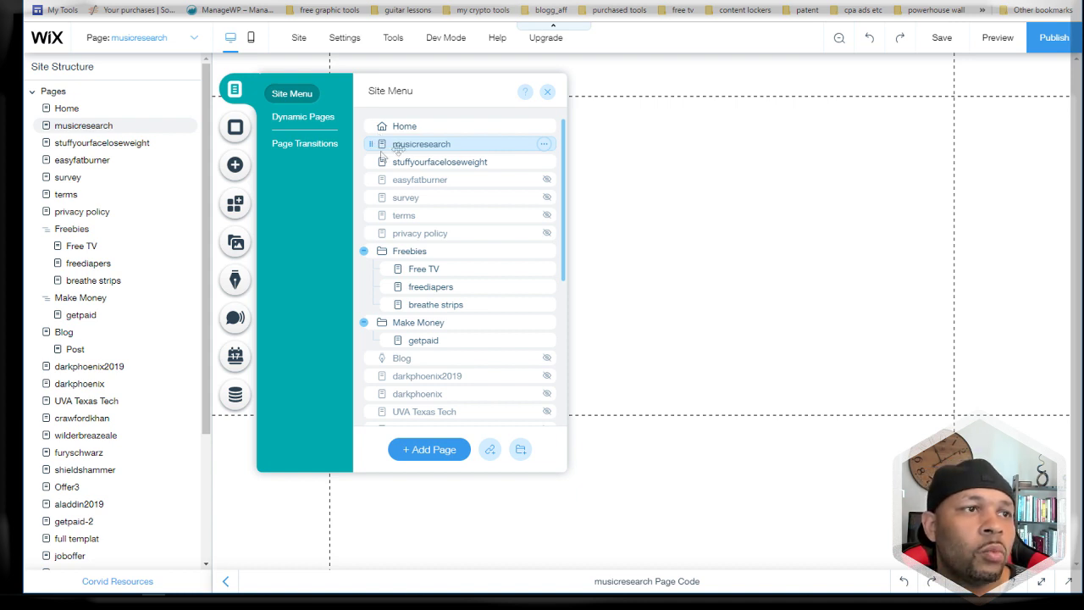
pyautogui.click(544, 145)
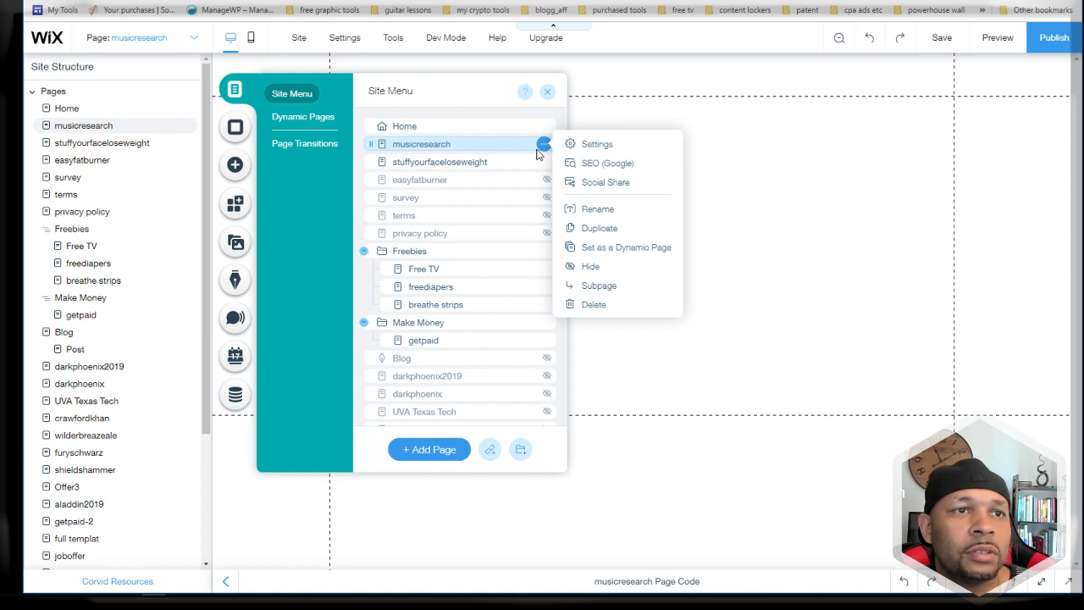
pyautogui.click(714, 139)
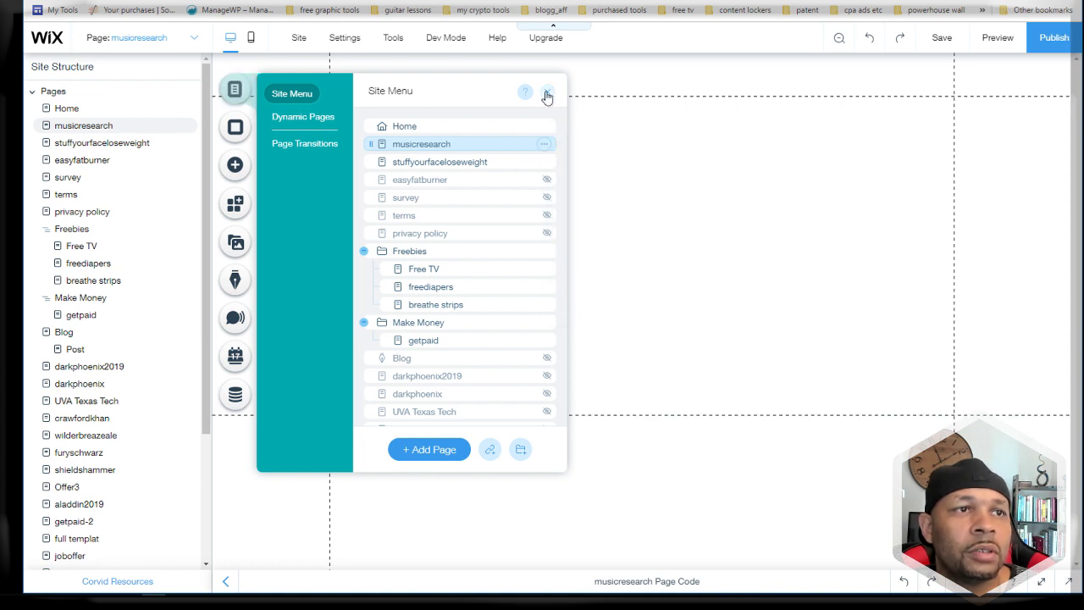
pyautogui.click(547, 93)
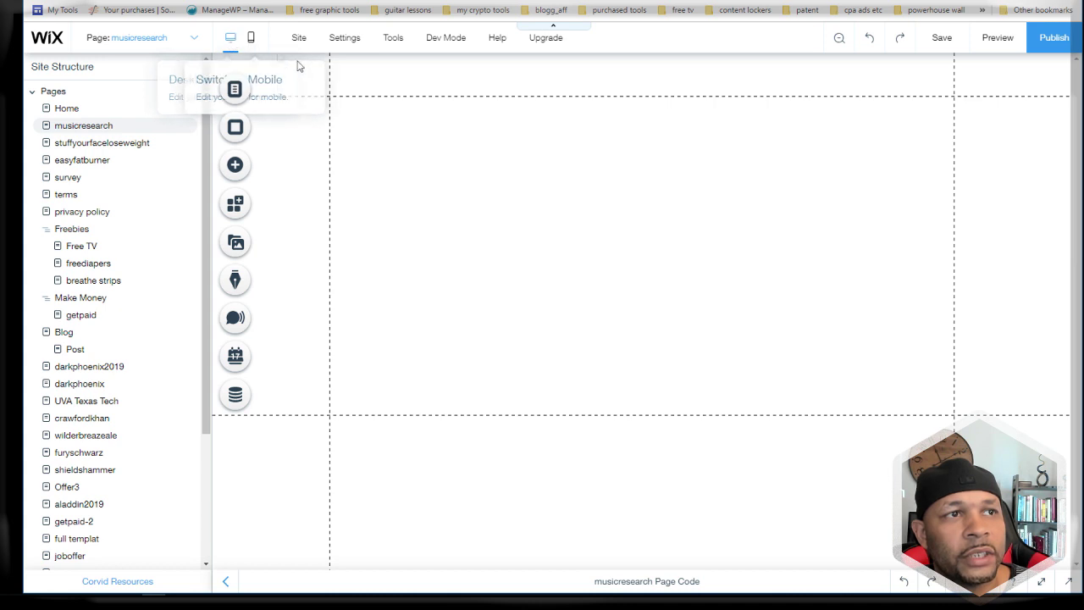
# Step: Compare the blank musicresearch page in the mobile and desktop editors, and check the My Research Group home page for reference
pyautogui.click(251, 42)
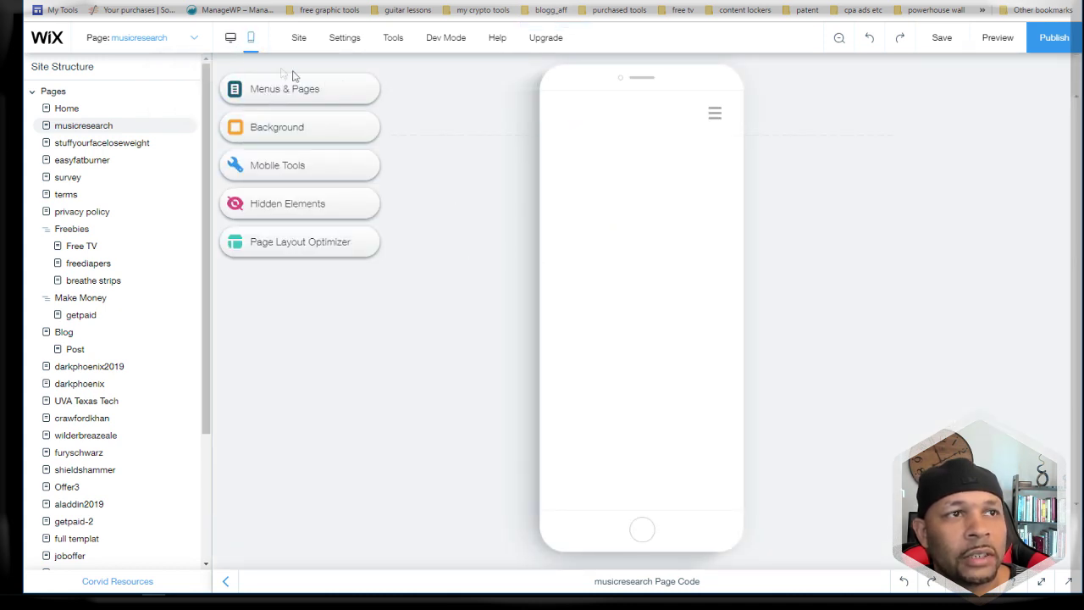
pyautogui.click(230, 39)
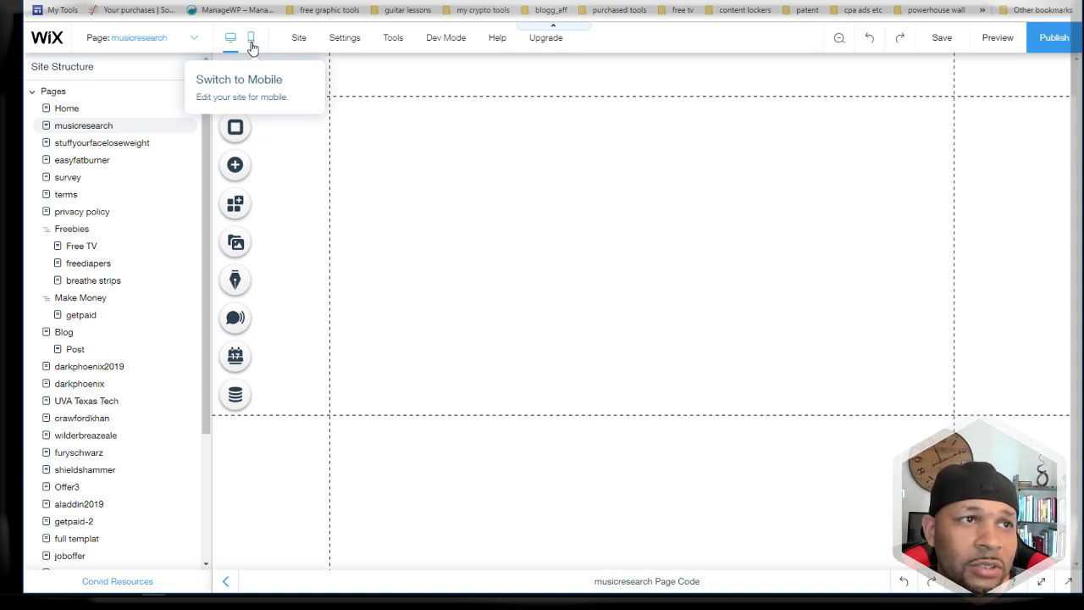
pyautogui.click(251, 44)
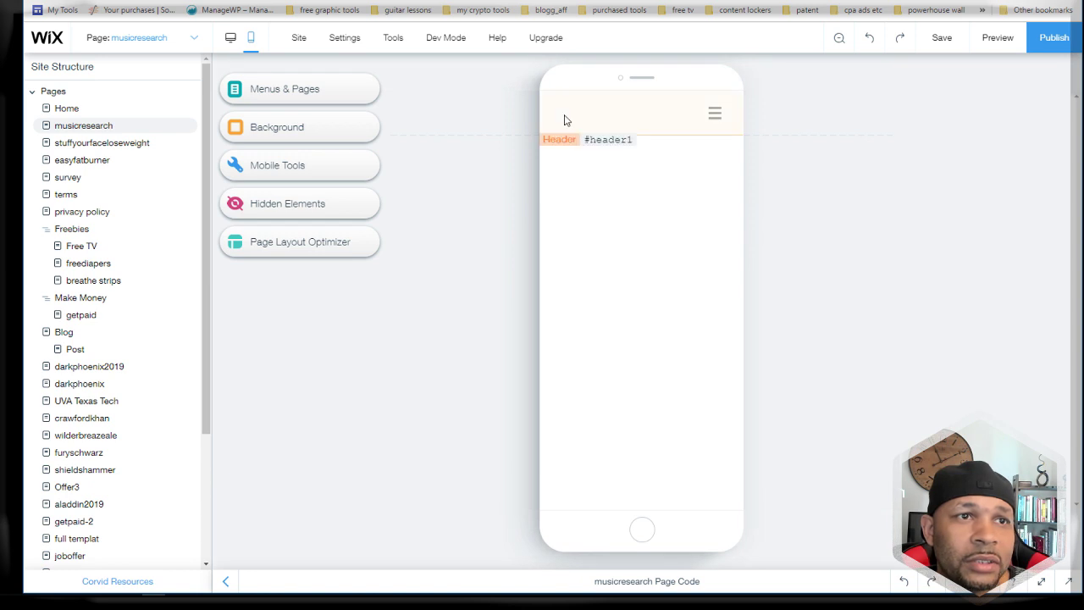
pyautogui.click(231, 38)
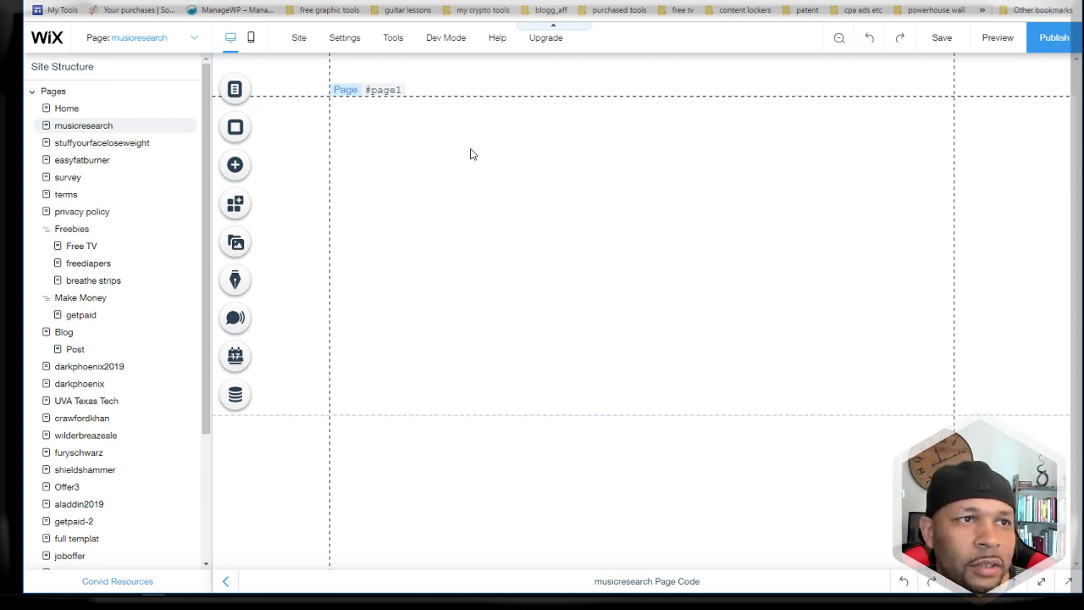
pyautogui.click(253, 40)
pyautogui.click(231, 41)
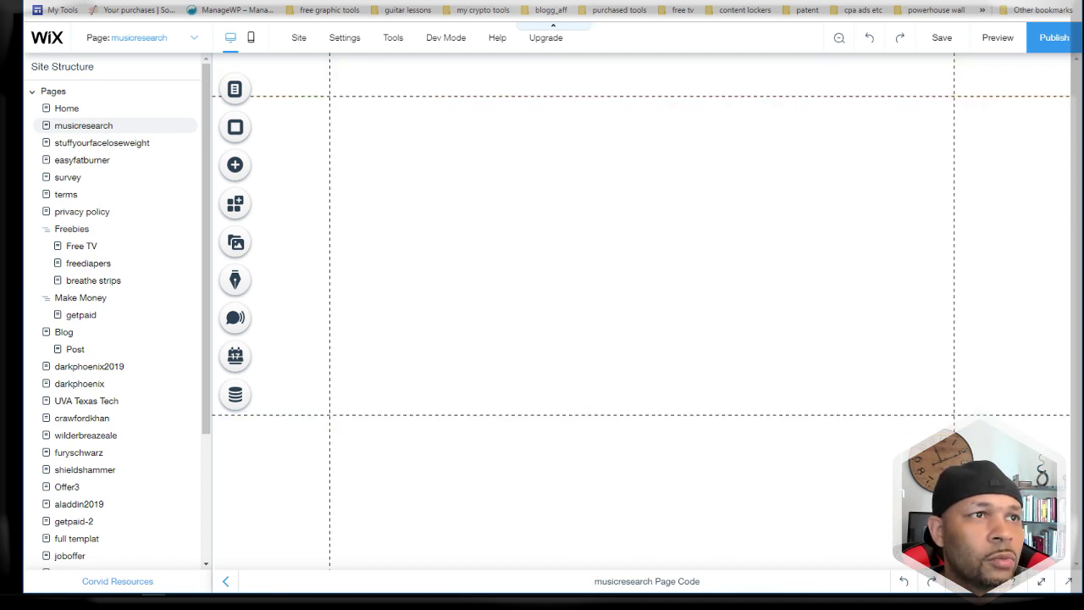
pyautogui.click(559, 2)
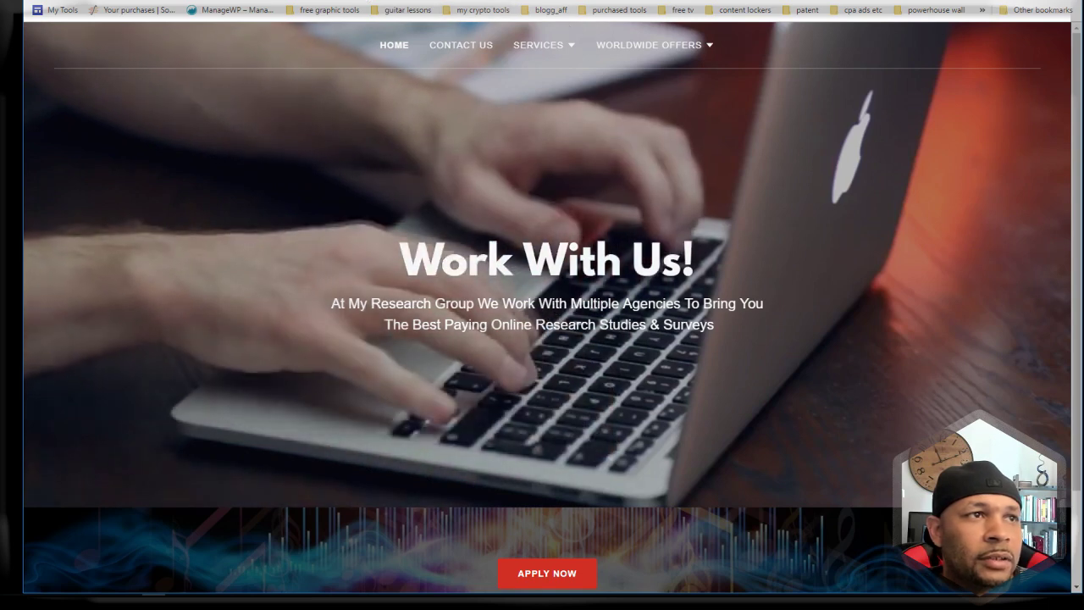
pyautogui.click(500, 1)
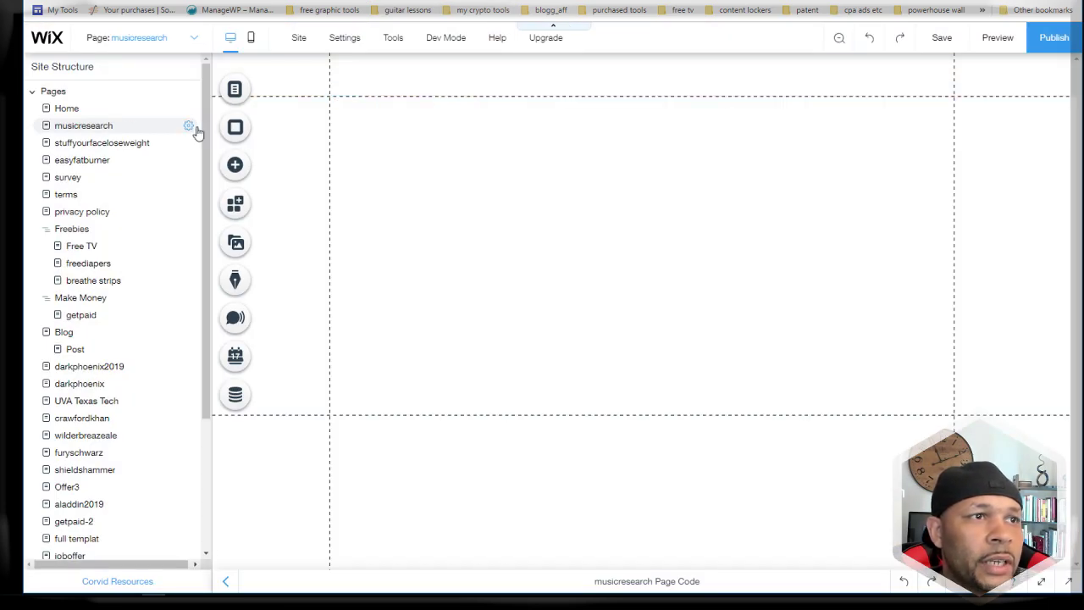
# Step: Set the musicresearch page's layout to No Header & Footer in its page settings
pyautogui.click(189, 127)
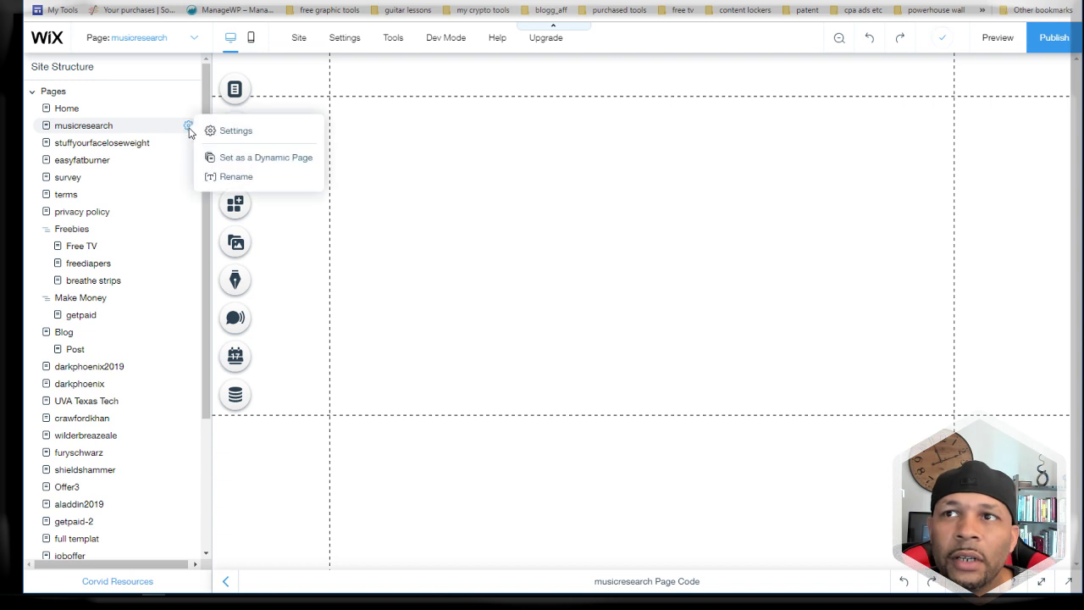
pyautogui.click(262, 133)
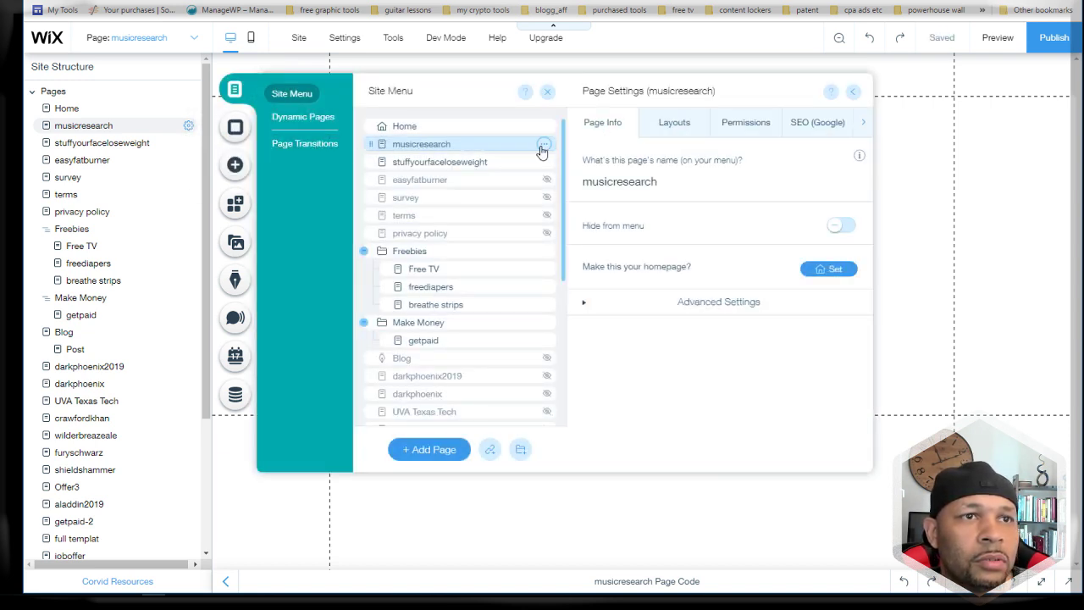
pyautogui.click(675, 125)
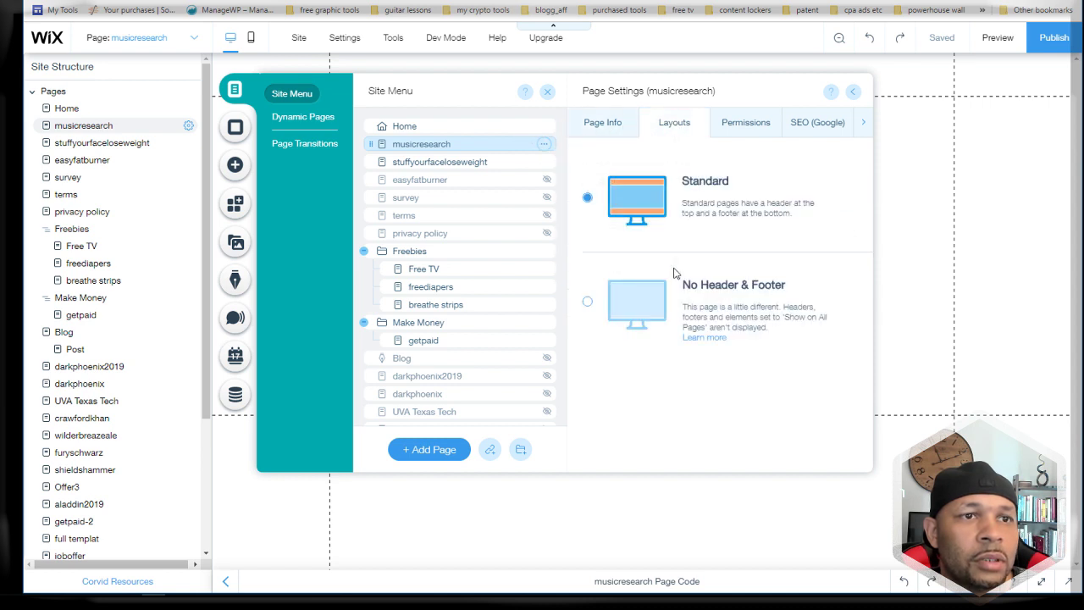
pyautogui.click(588, 304)
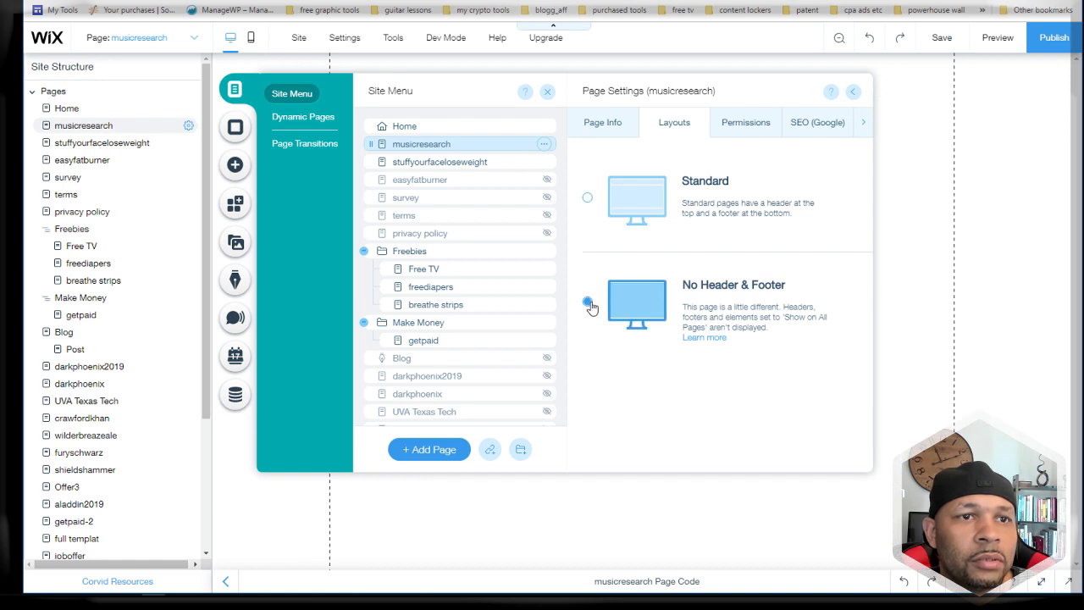
pyautogui.click(915, 208)
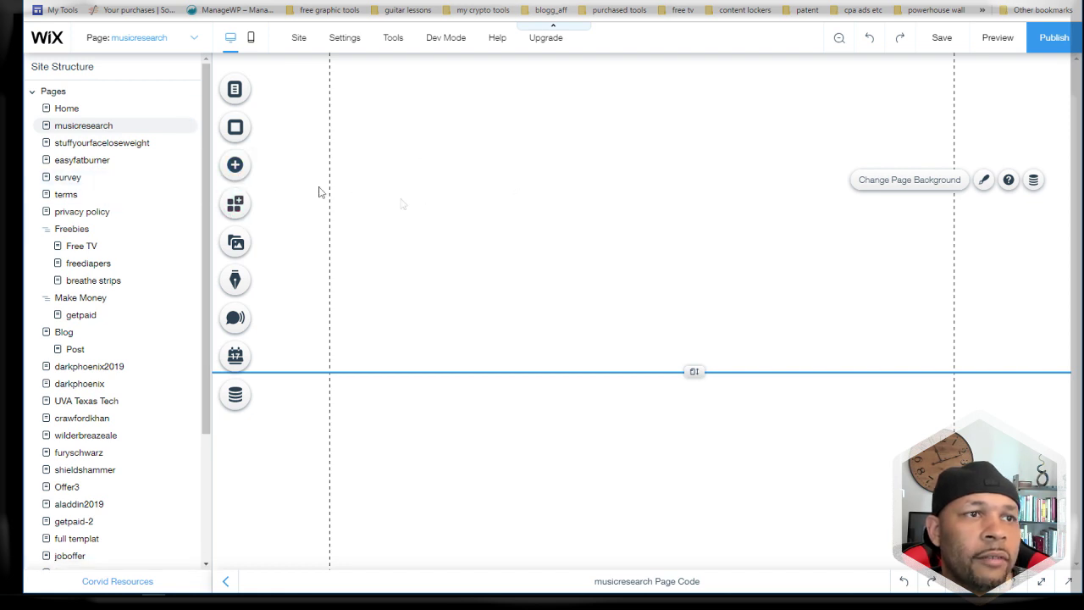
# Step: Add the Welcome strip with the "YOUR BRAND" heading and READ MORE button at the top of the musicresearch page
pyautogui.click(234, 166)
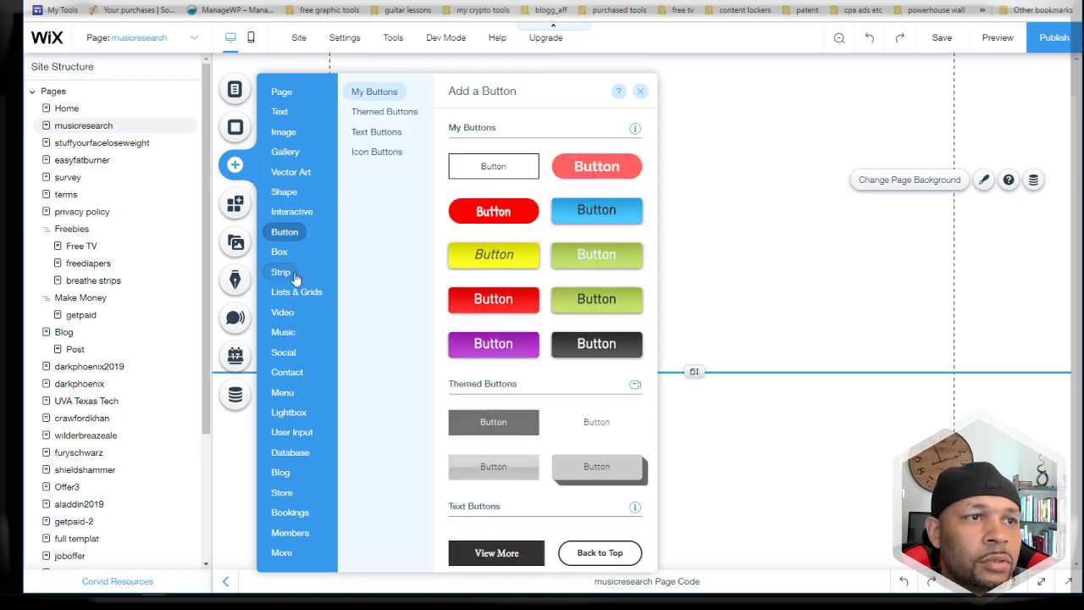
pyautogui.moveTo(294, 275)
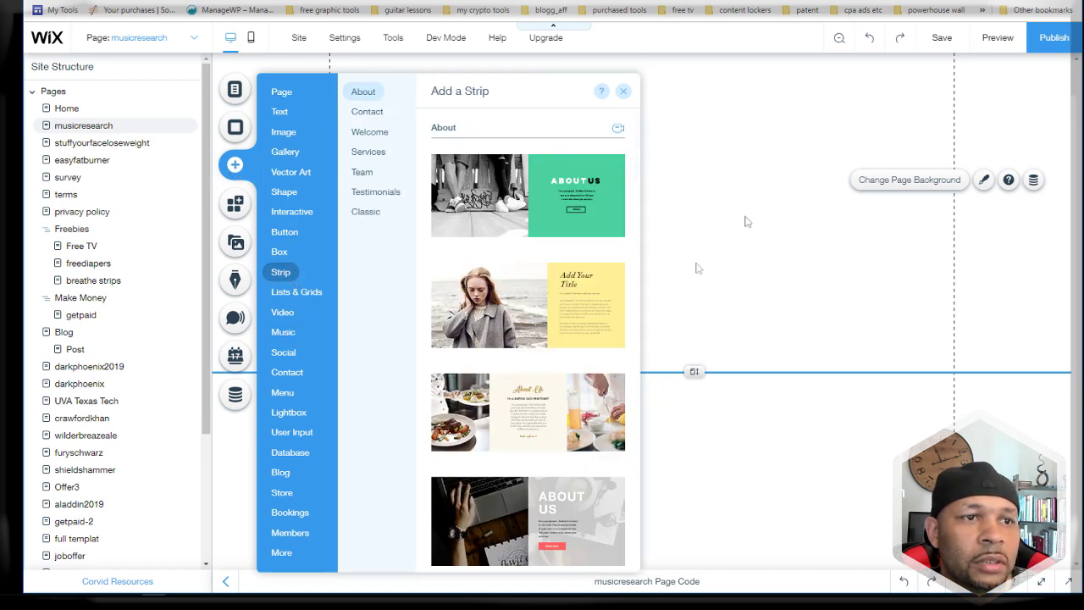
pyautogui.scroll(-3, 535, 332)
pyautogui.scroll(-2, 535, 332)
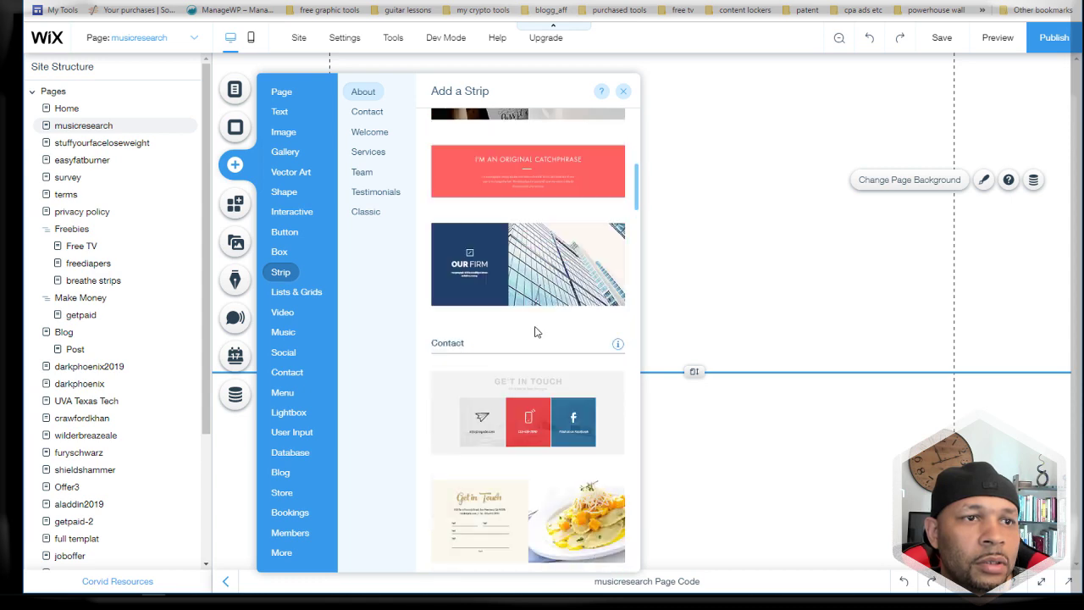
pyautogui.scroll(-2, 536, 332)
pyautogui.scroll(-2, 489, 329)
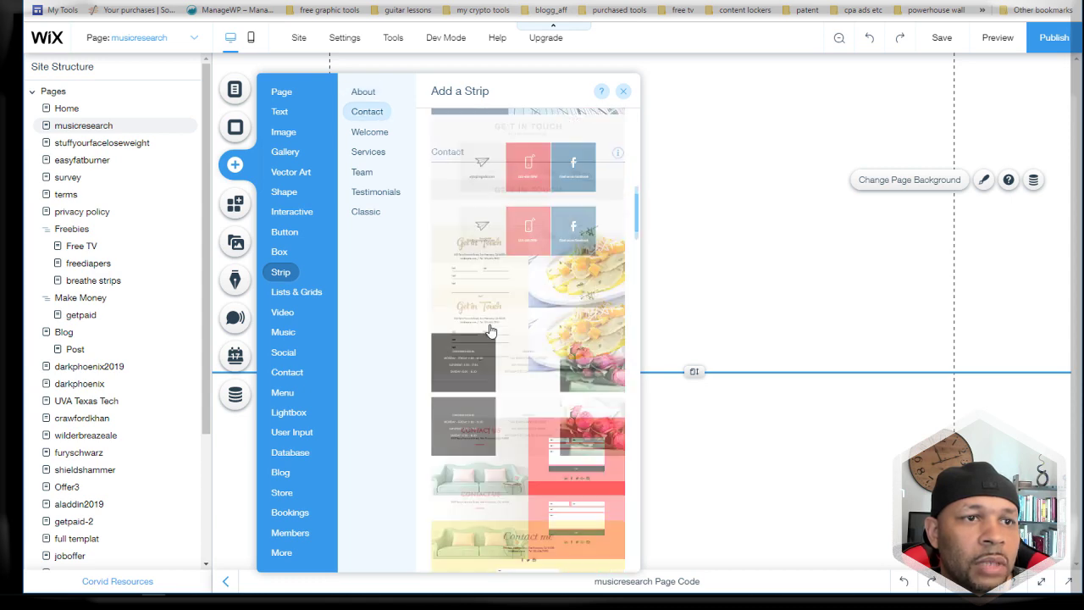
pyautogui.scroll(-6, 490, 330)
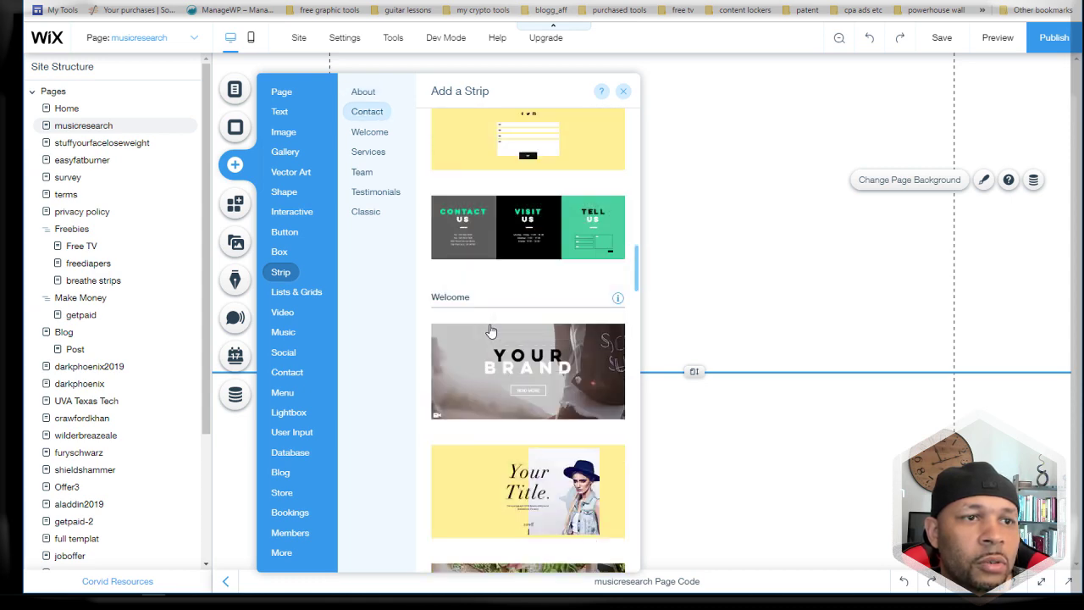
pyautogui.moveTo(521, 229); pyautogui.dragTo(519, 224)
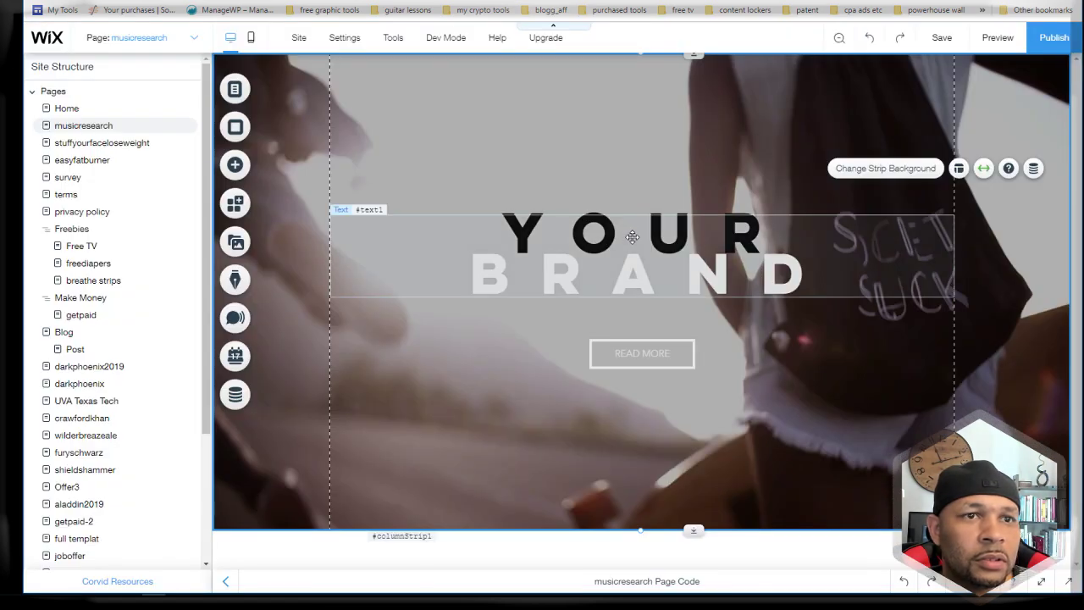
# Step: Replace the word YOUR in the strip's heading with READY
pyautogui.click(632, 235)
pyautogui.doubleClick(632, 236)
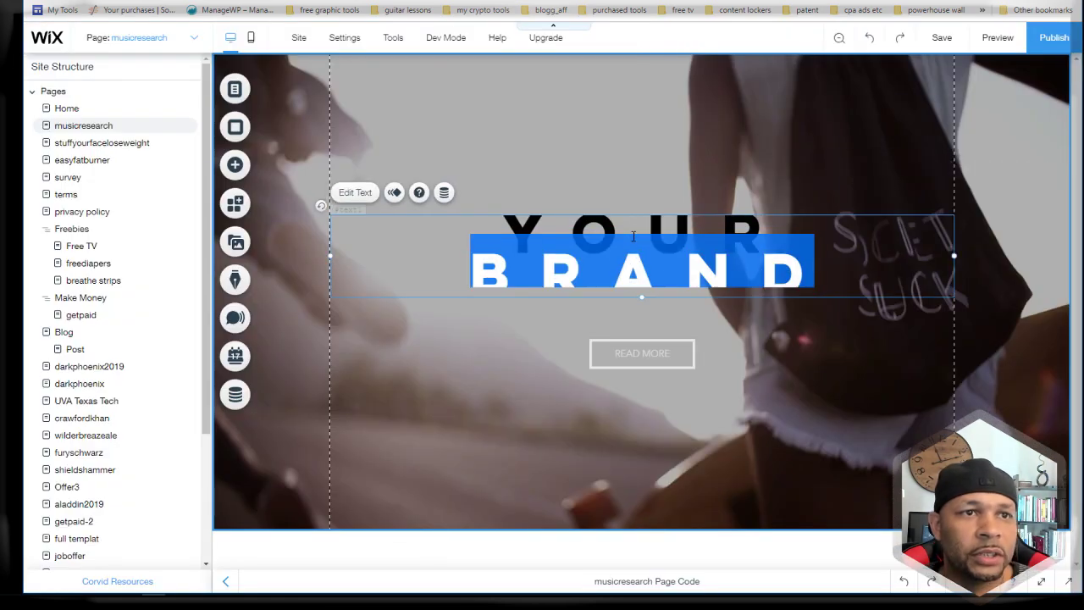
pyautogui.press('Up')
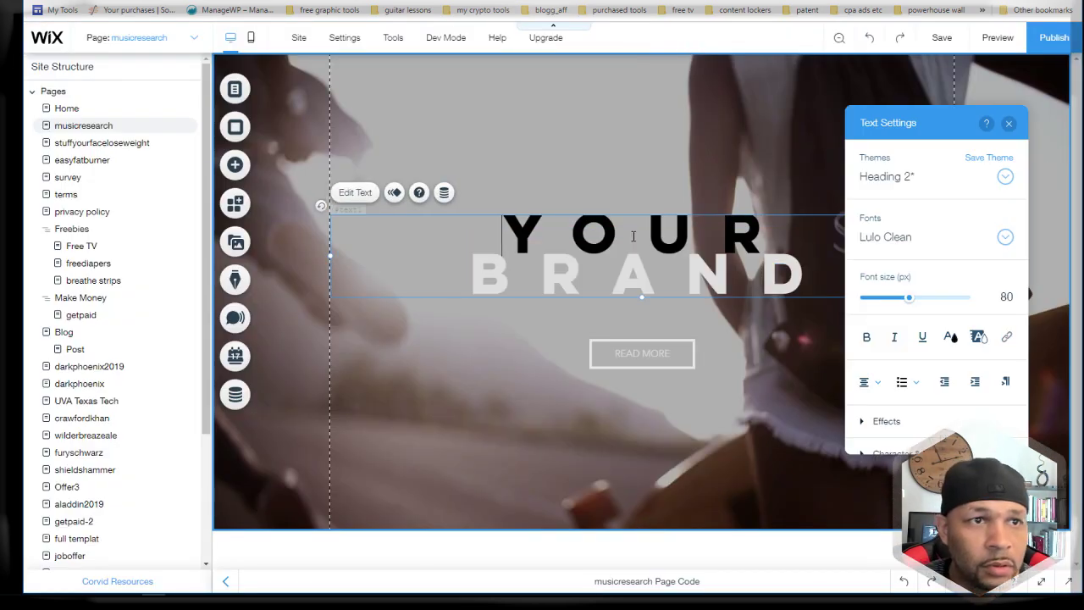
pyautogui.write('E')
pyautogui.press('BackSpace')
pyautogui.write('READ')
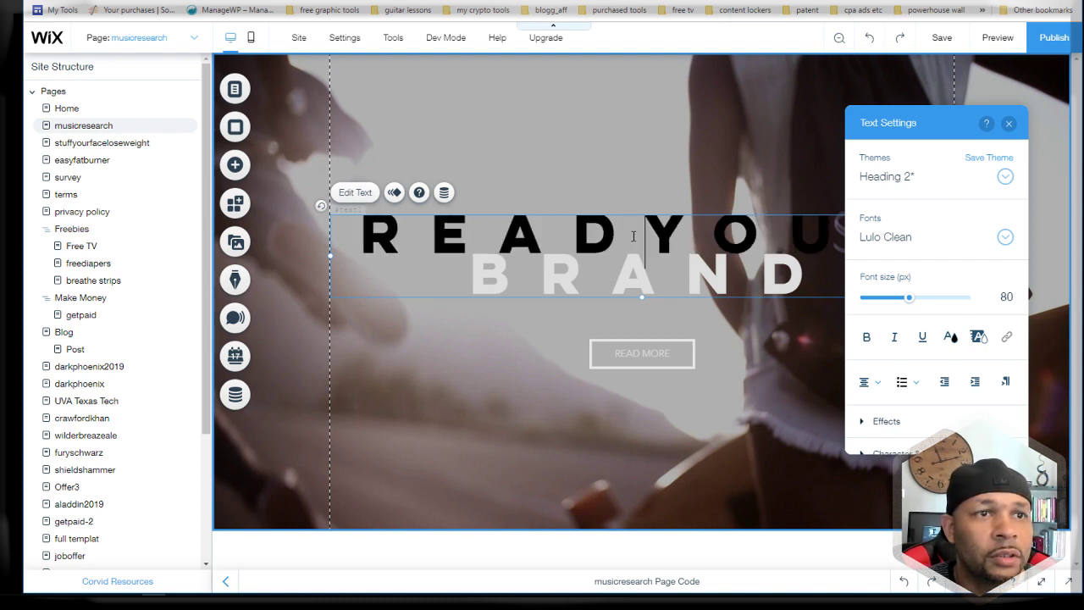
pyautogui.press('Right')
pyautogui.press('Delete')
pyautogui.press('Delete')
pyautogui.press('Delete')
pyautogui.press('Delete')
pyautogui.press('Delete')
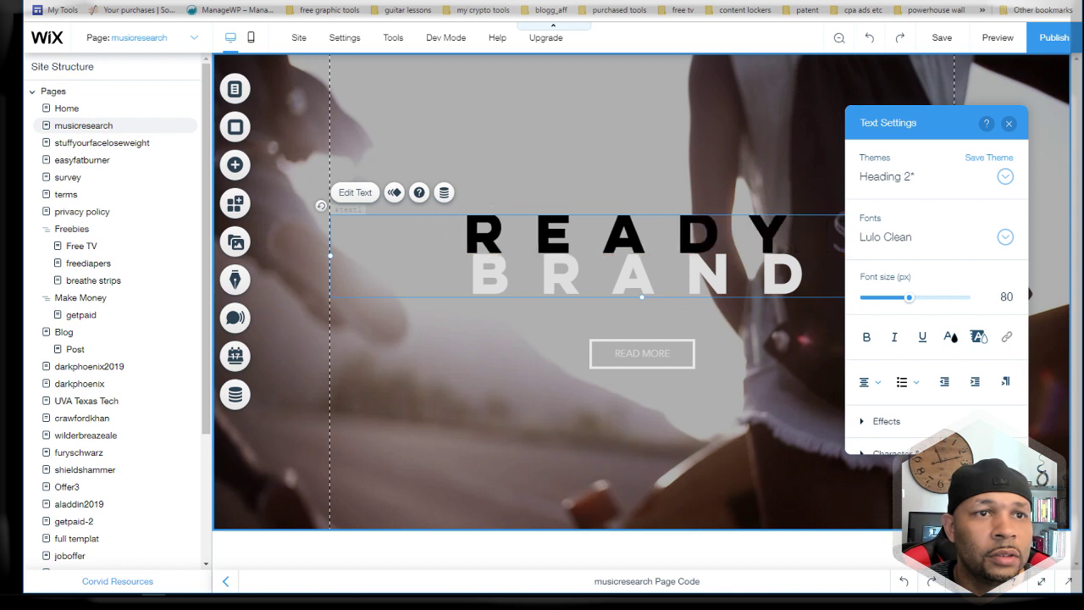
# Step: Replace the word BRAND in the strip's heading with "TO WORK WITH US?" and save the site
pyautogui.write('T')
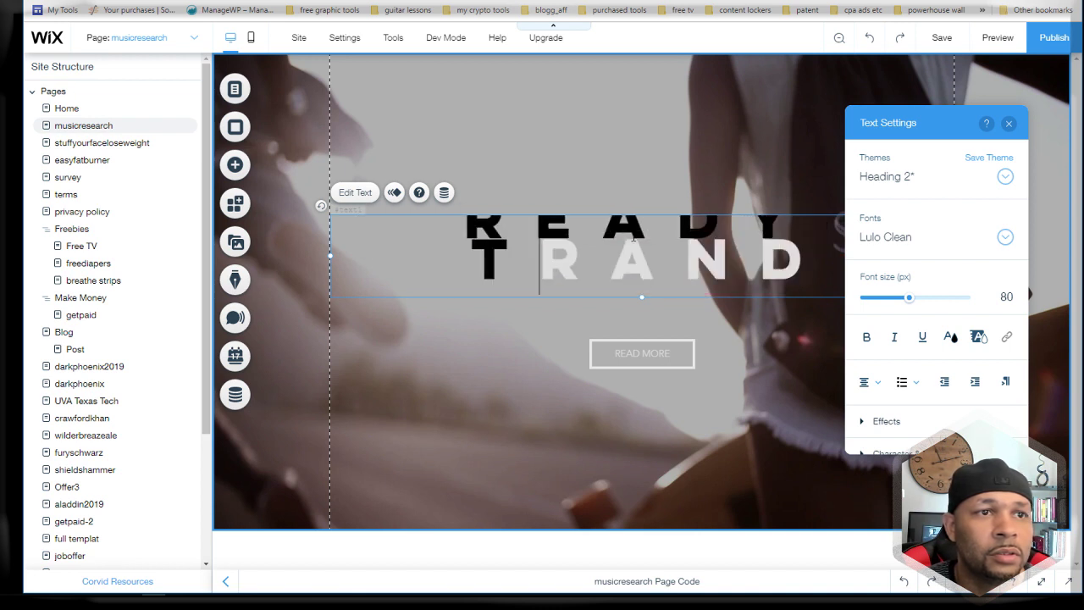
pyautogui.press('BackSpace')
pyautogui.write('T')
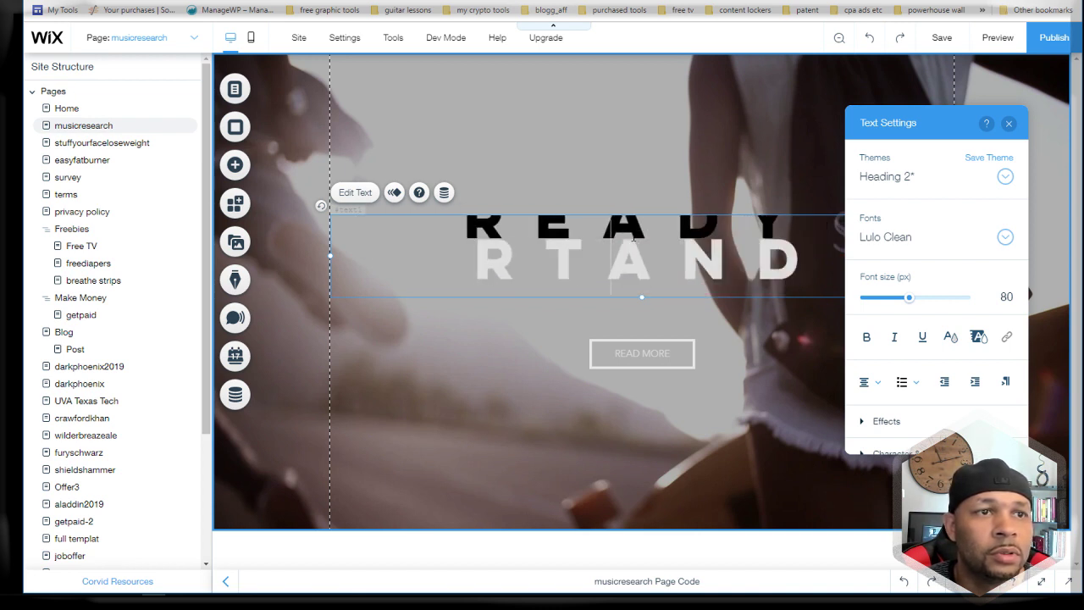
pyautogui.write('O WORK WITH')
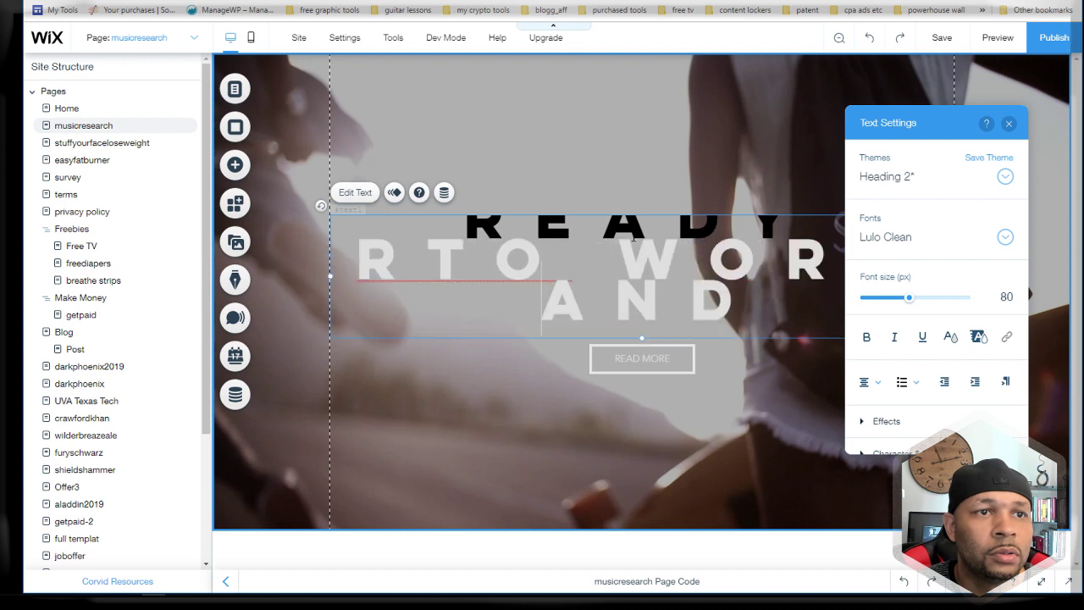
pyautogui.write(' US')
pyautogui.press('Delete')
pyautogui.press('Delete')
pyautogui.press('Delete')
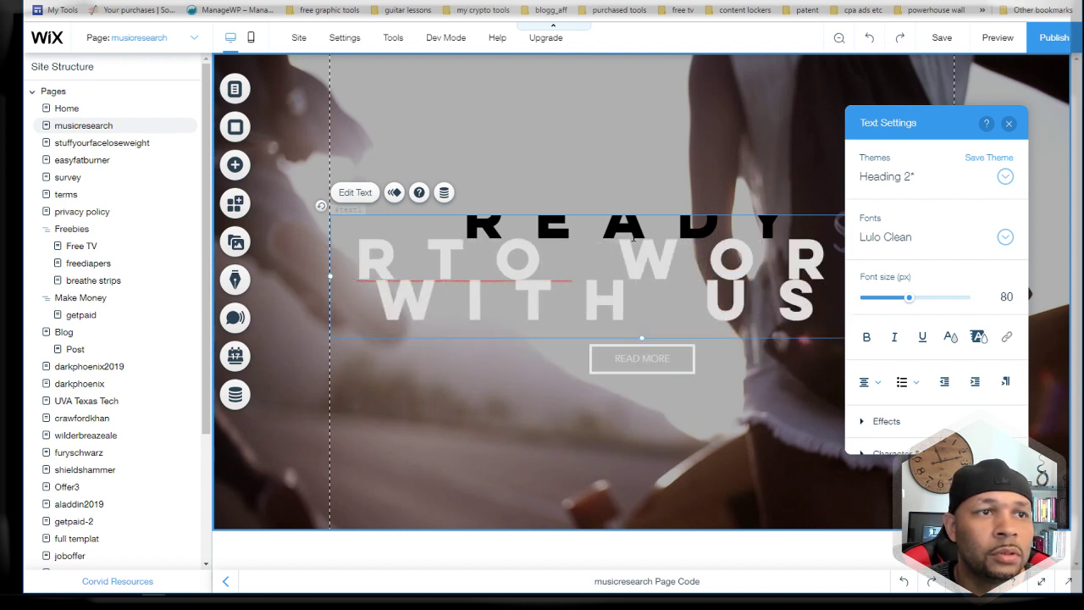
pyautogui.hotkey('ctrl', 's')
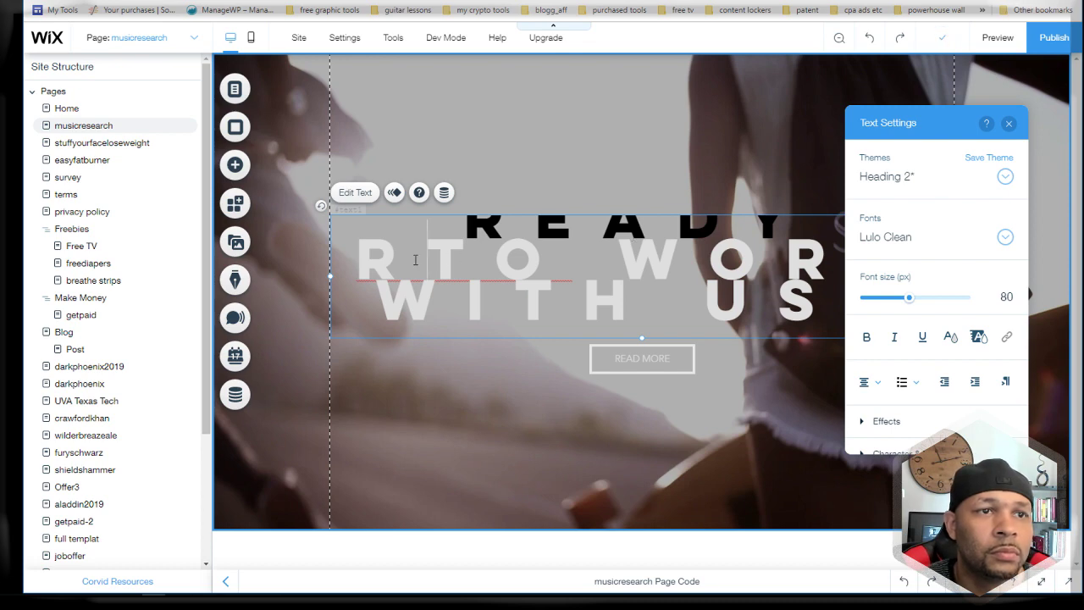
pyautogui.press('BackSpace')
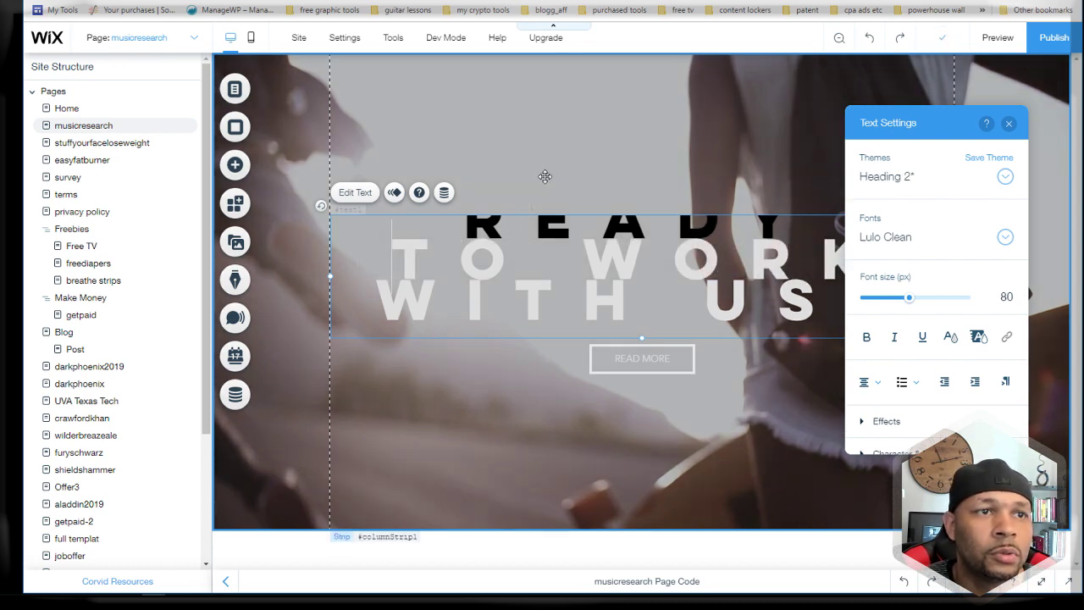
pyautogui.click(593, 170)
# Step: Move the heading text box up in the strip and extend its lower edge to just above the READ MORE button
pyautogui.click(629, 244)
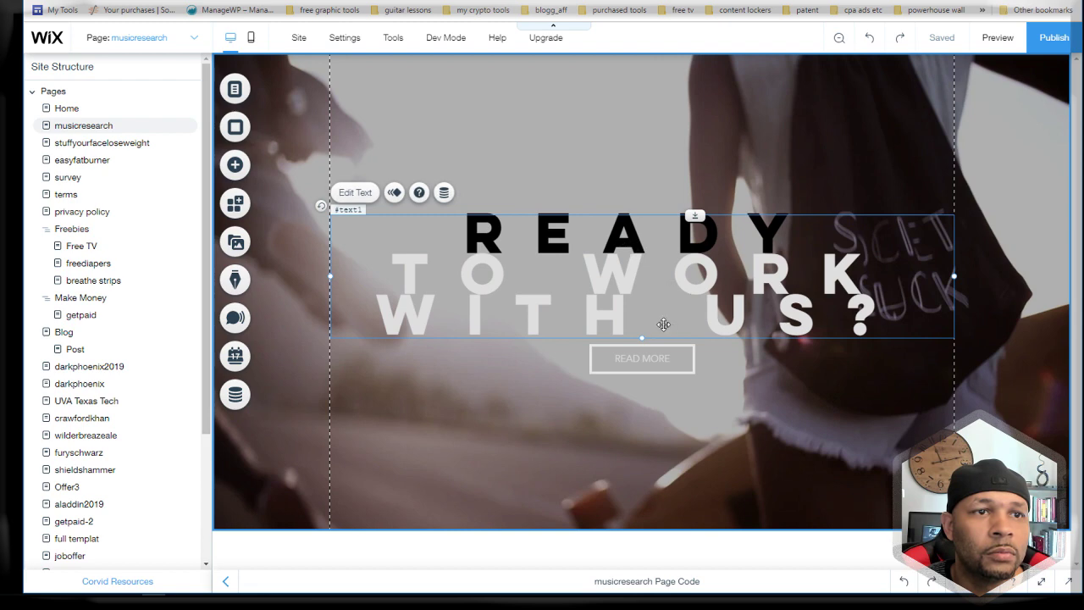
pyautogui.moveTo(673, 216); pyautogui.dragTo(695, 172)
pyautogui.moveTo(641, 303); pyautogui.dragTo(641, 329)
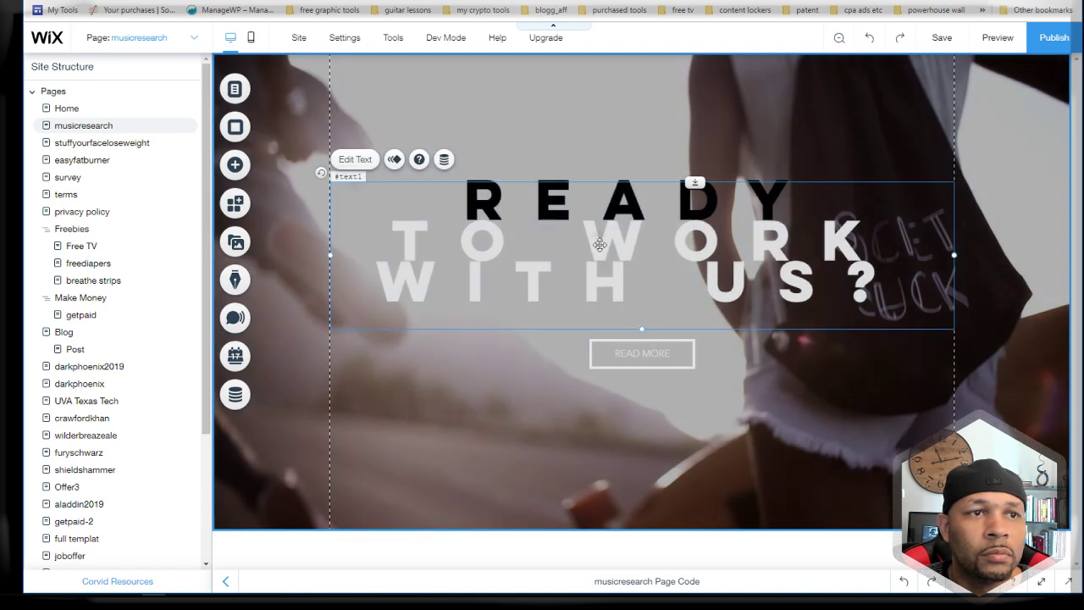
# Step: Set the line spacing of the heading's "TO WORK WITH US?" text to 1.1 and move the heading slightly up in the strip
pyautogui.doubleClick(599, 202)
pyautogui.click(507, 196)
pyautogui.moveTo(460, 193); pyautogui.dragTo(739, 195)
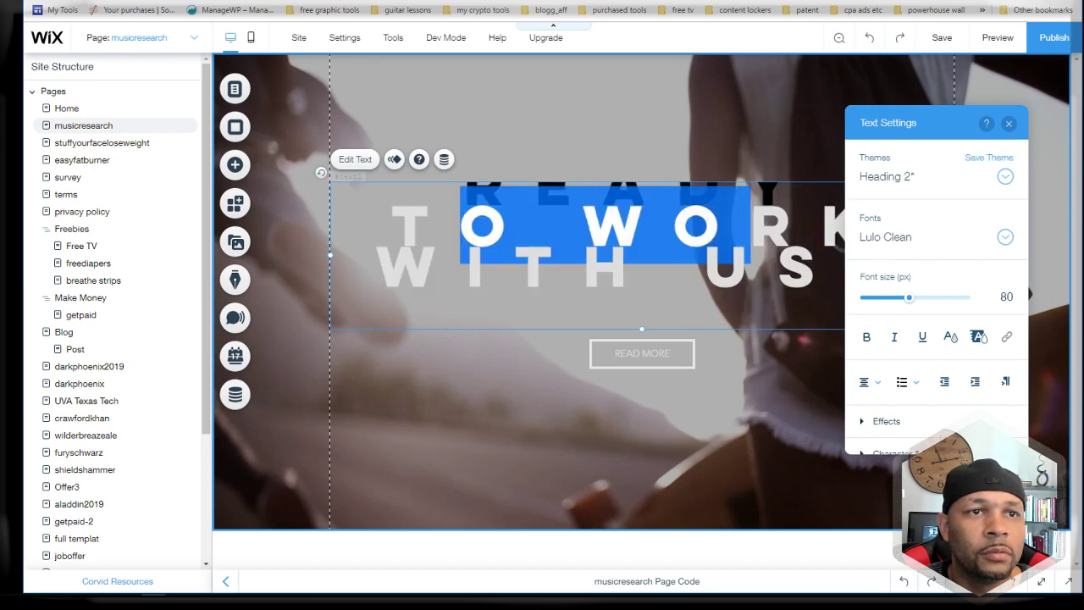
pyautogui.click(728, 224)
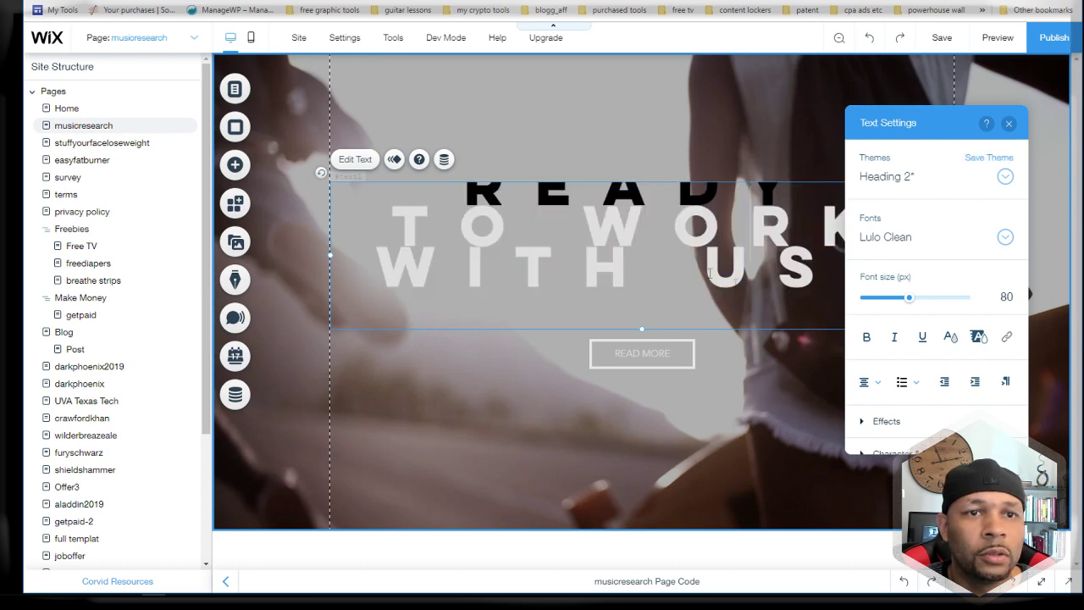
pyautogui.scroll(-1, 985, 307)
pyautogui.scroll(-1, 985, 307)
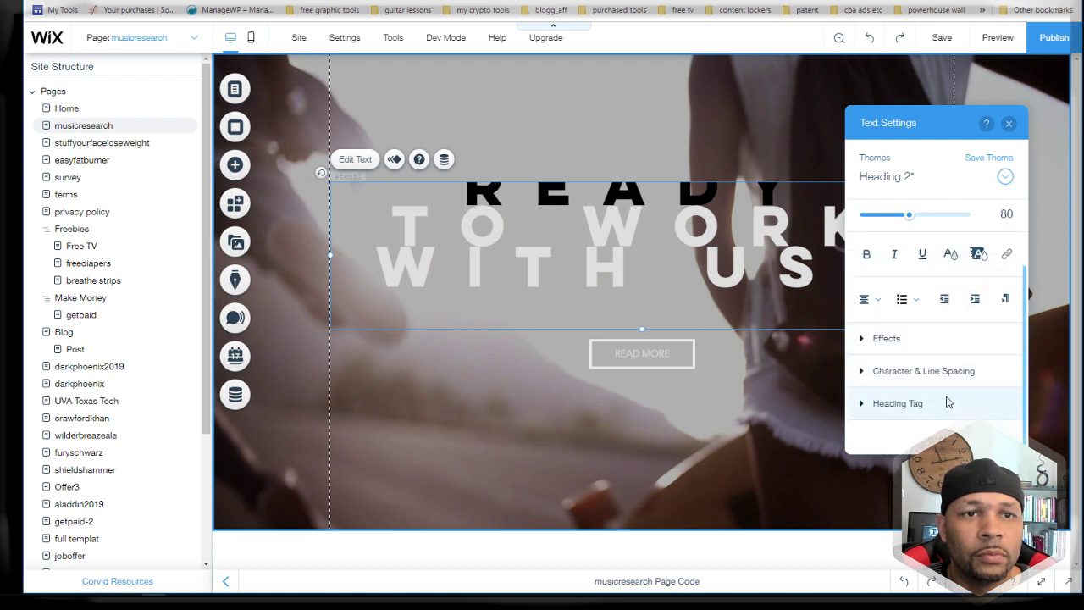
pyautogui.click(924, 373)
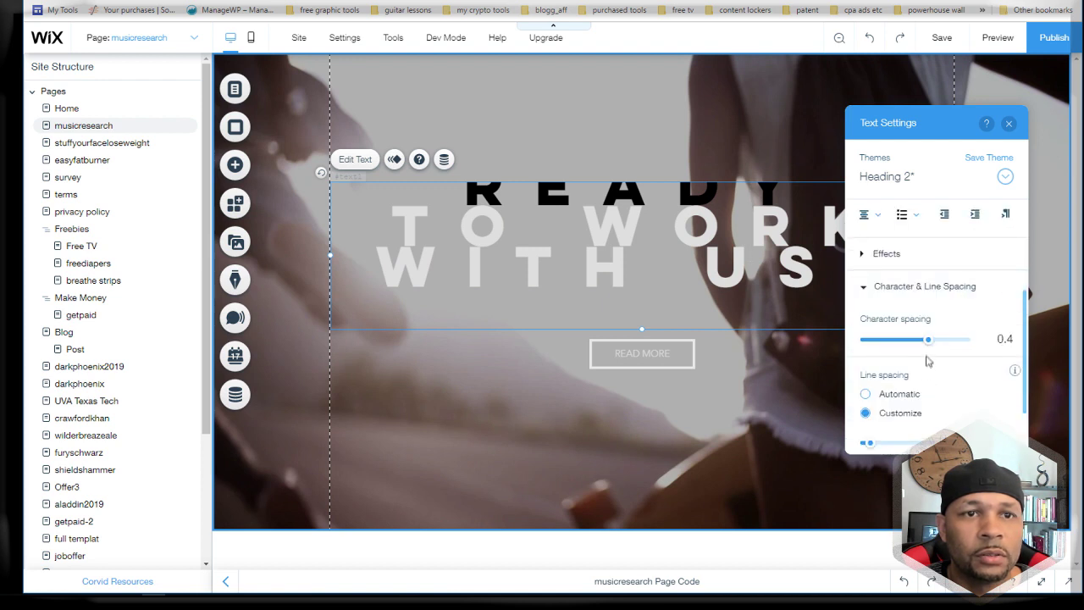
pyautogui.scroll(-3, 929, 355)
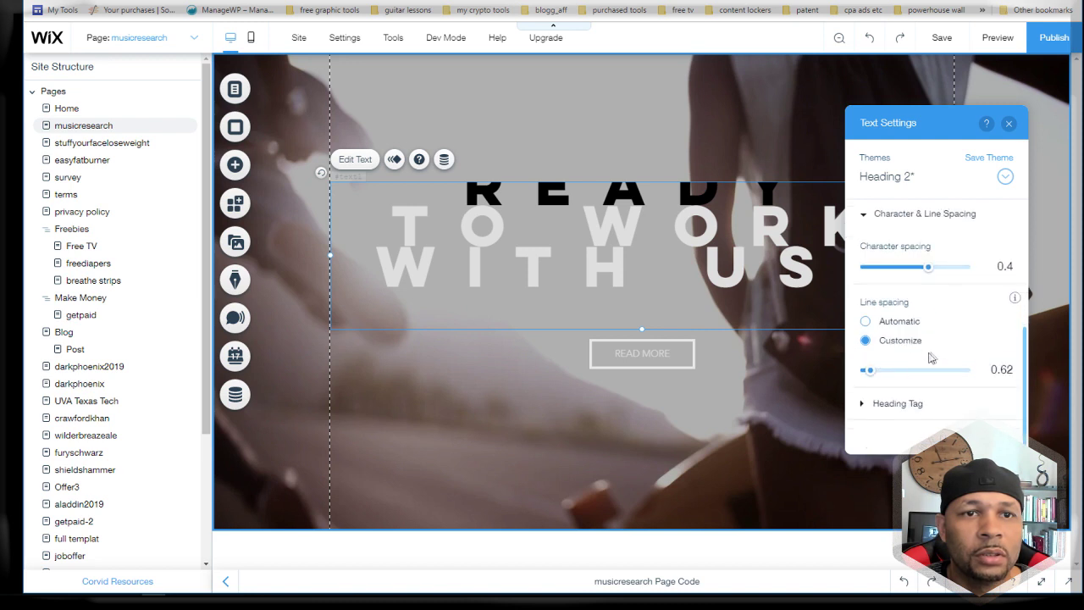
pyautogui.moveTo(870, 370); pyautogui.dragTo(888, 370)
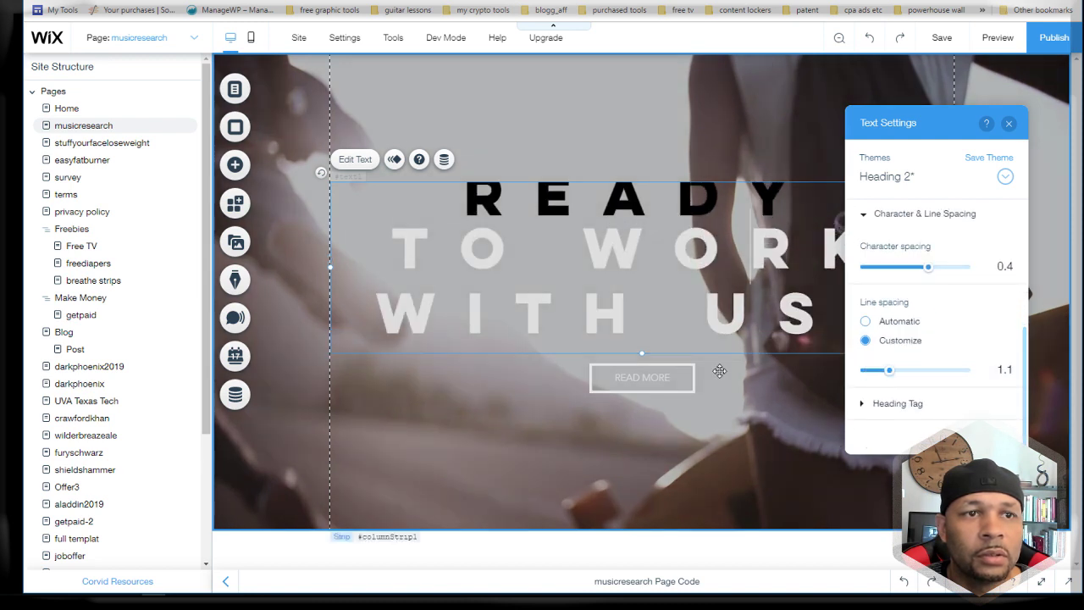
pyautogui.click(735, 375)
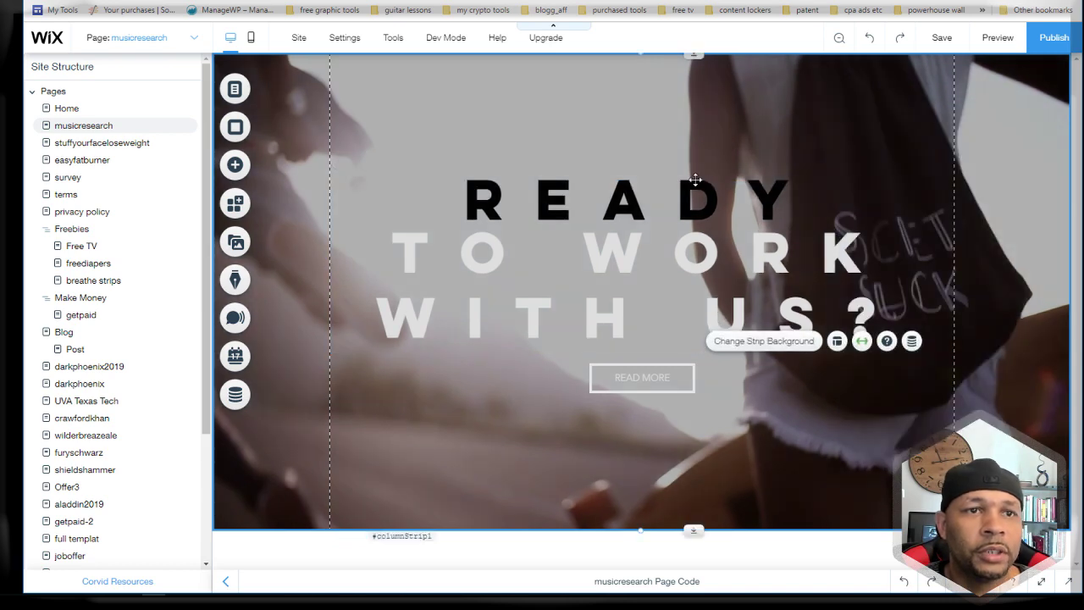
pyautogui.moveTo(760, 231); pyautogui.dragTo(750, 227)
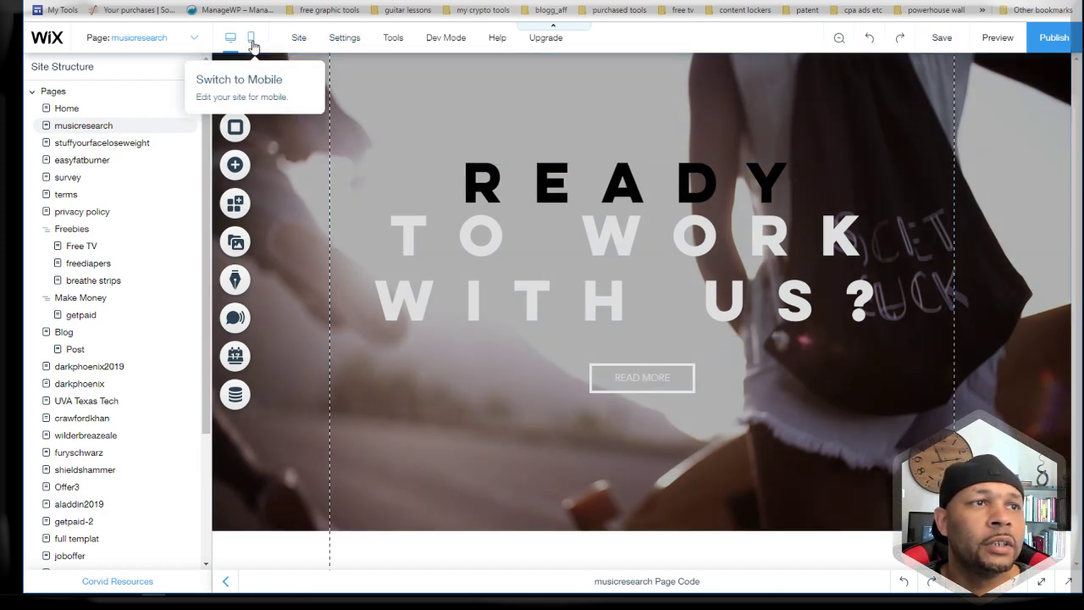
# Step: Switch to the mobile version and reduce the heading's font size to below 60 px so "TO WORK" fits on one line
pyautogui.click(251, 43)
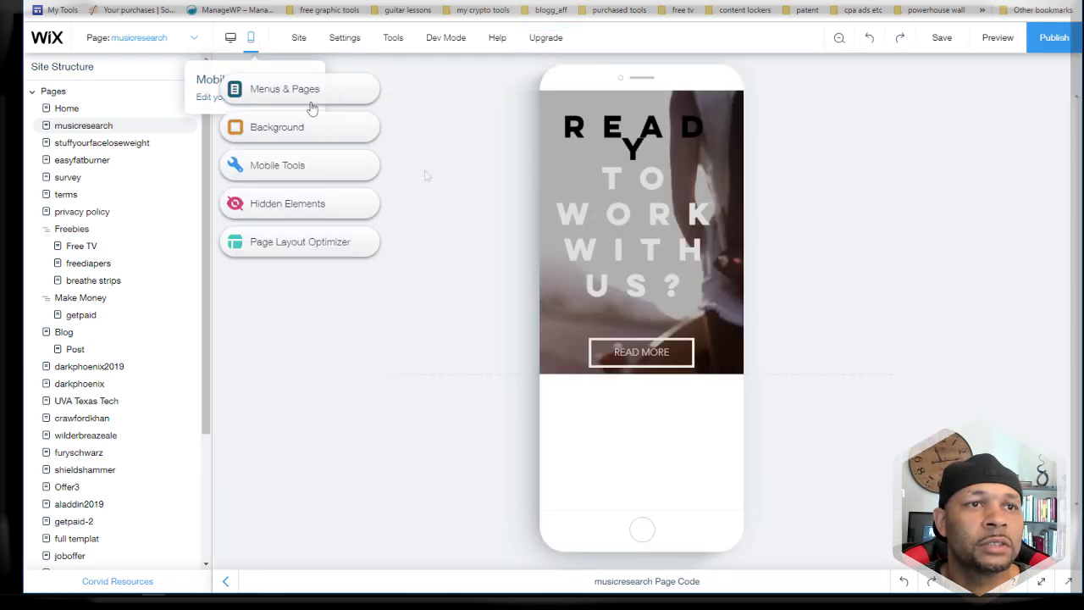
pyautogui.click(683, 128)
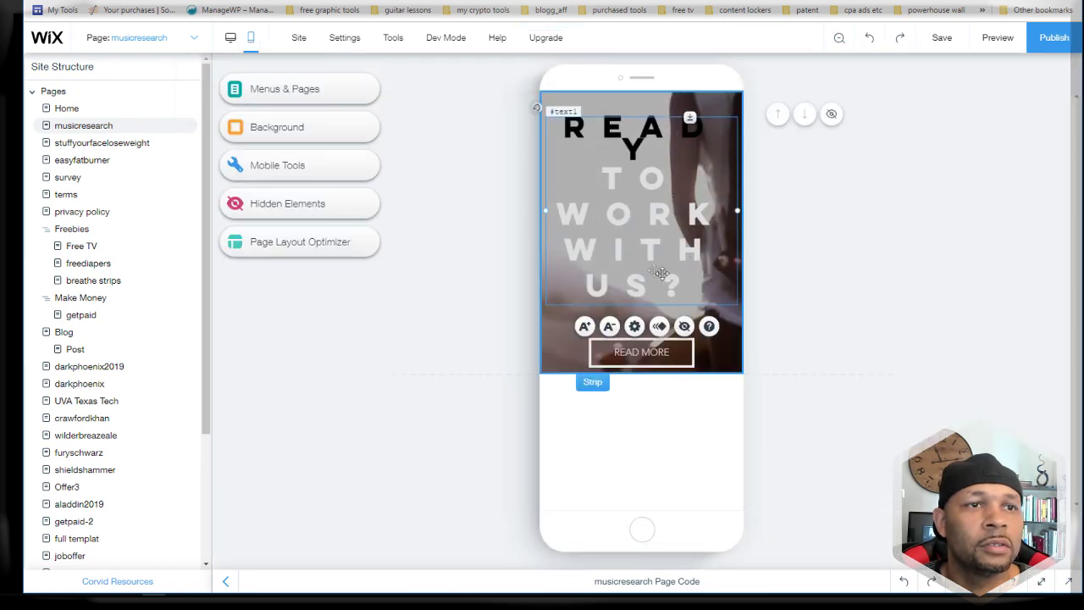
pyautogui.click(613, 325)
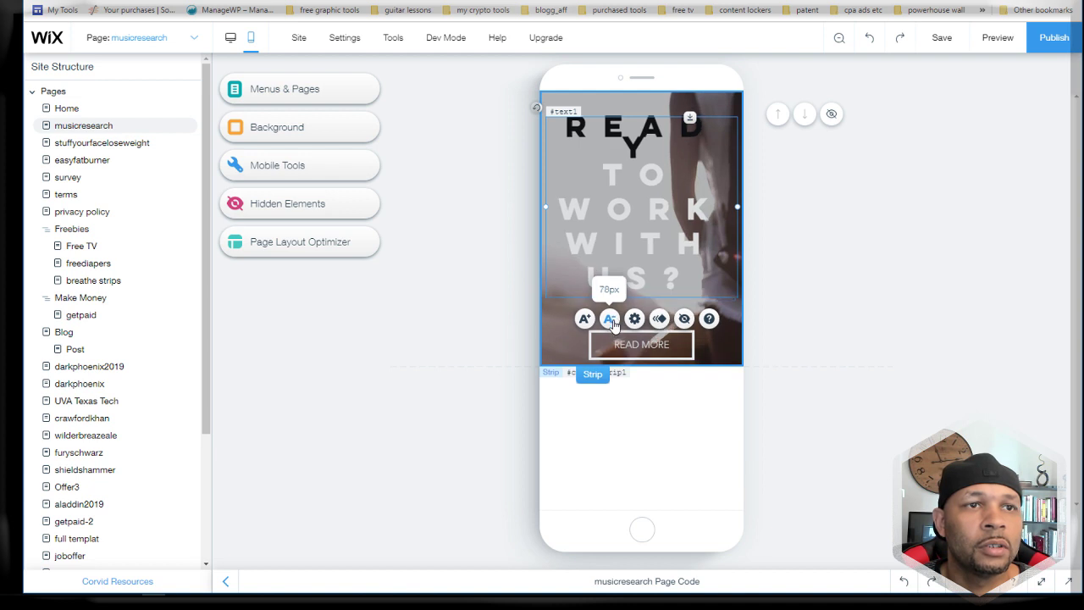
pyautogui.click(613, 326)
pyautogui.click(609, 255)
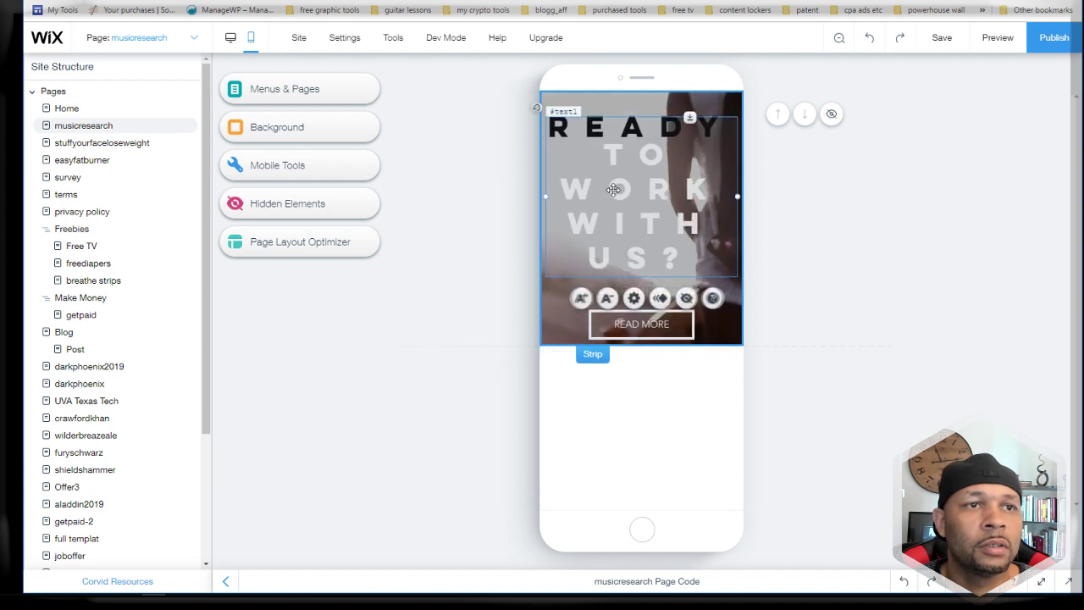
pyautogui.click(610, 292)
pyautogui.click(610, 292)
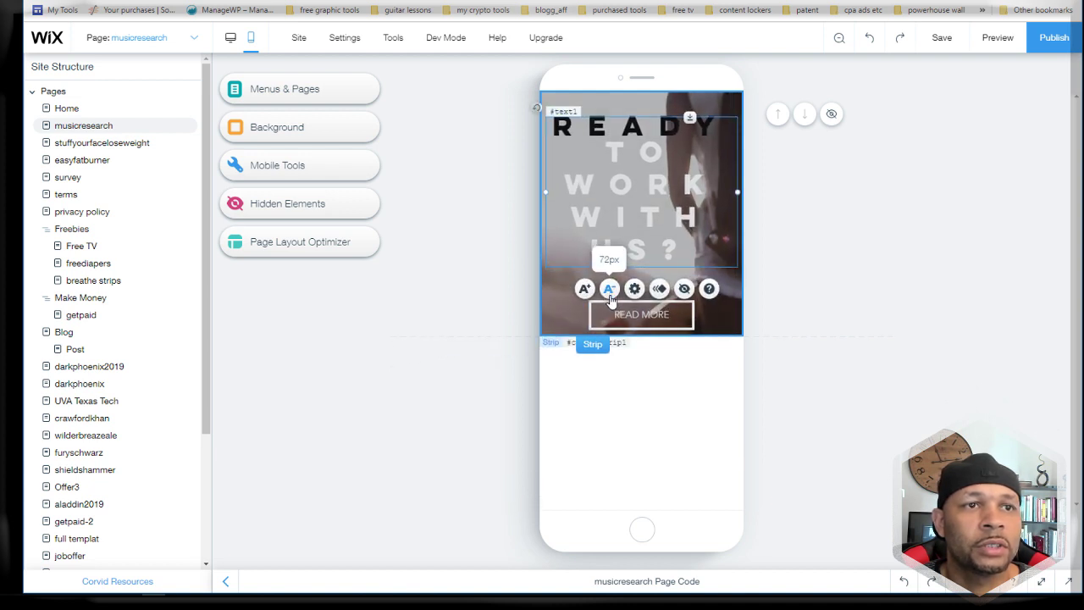
pyautogui.click(610, 298)
pyautogui.click(600, 197)
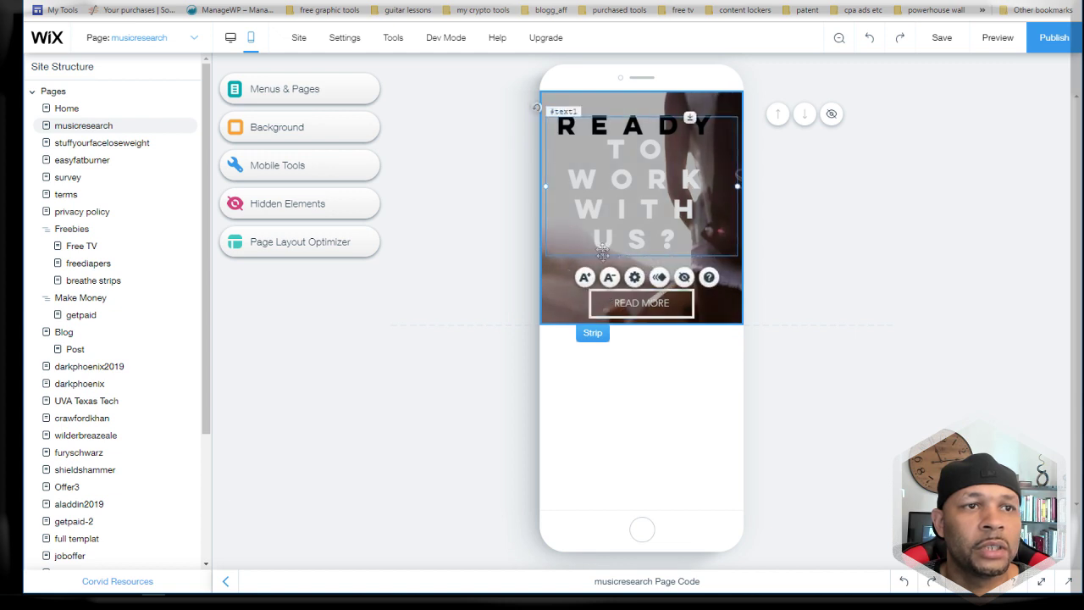
pyautogui.click(610, 277)
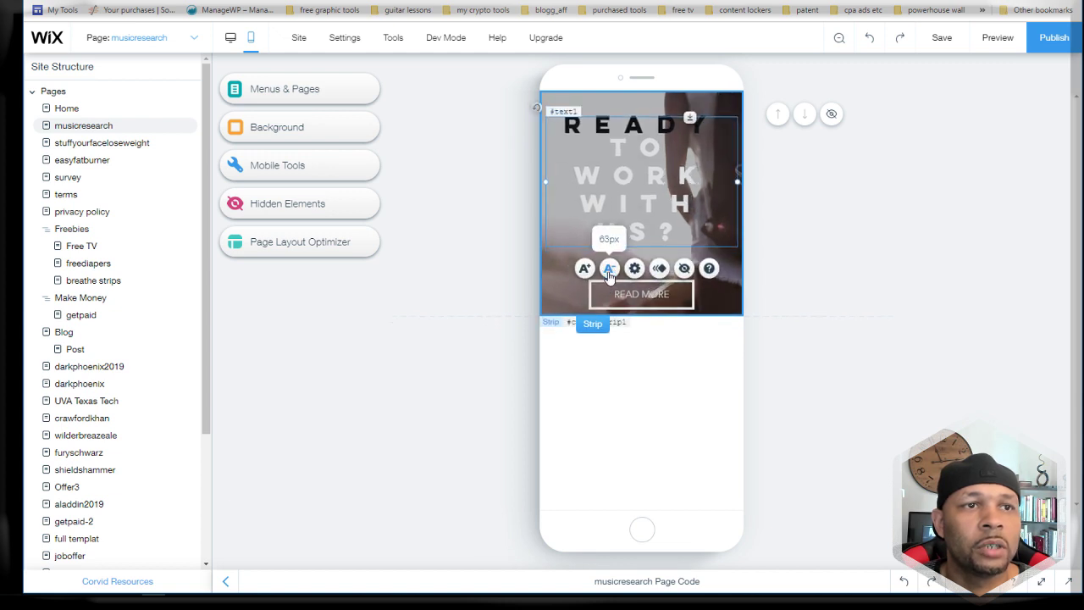
pyautogui.click(609, 266)
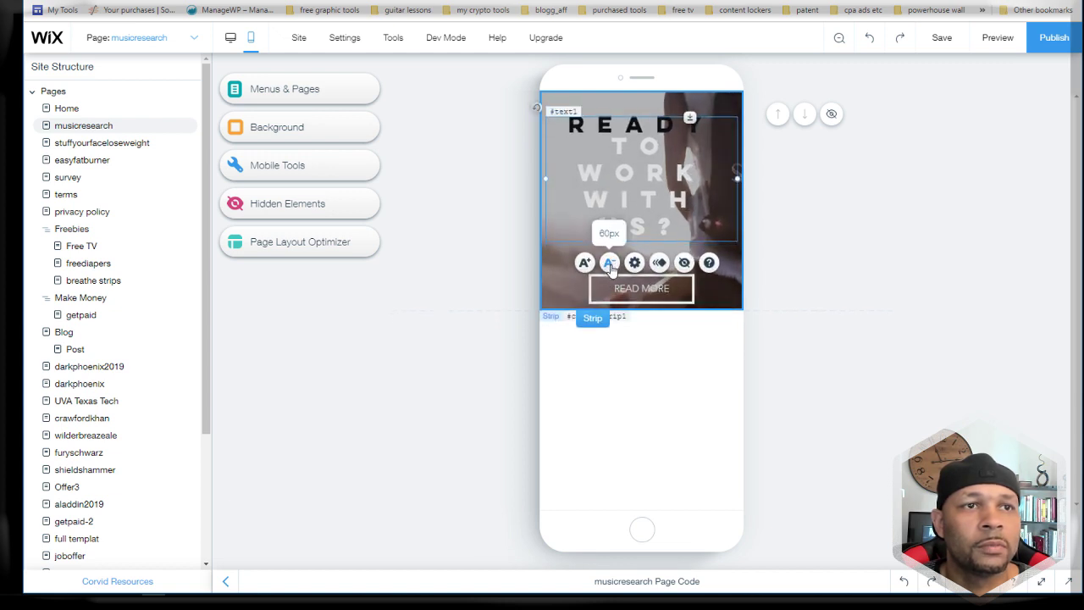
pyautogui.click(608, 246)
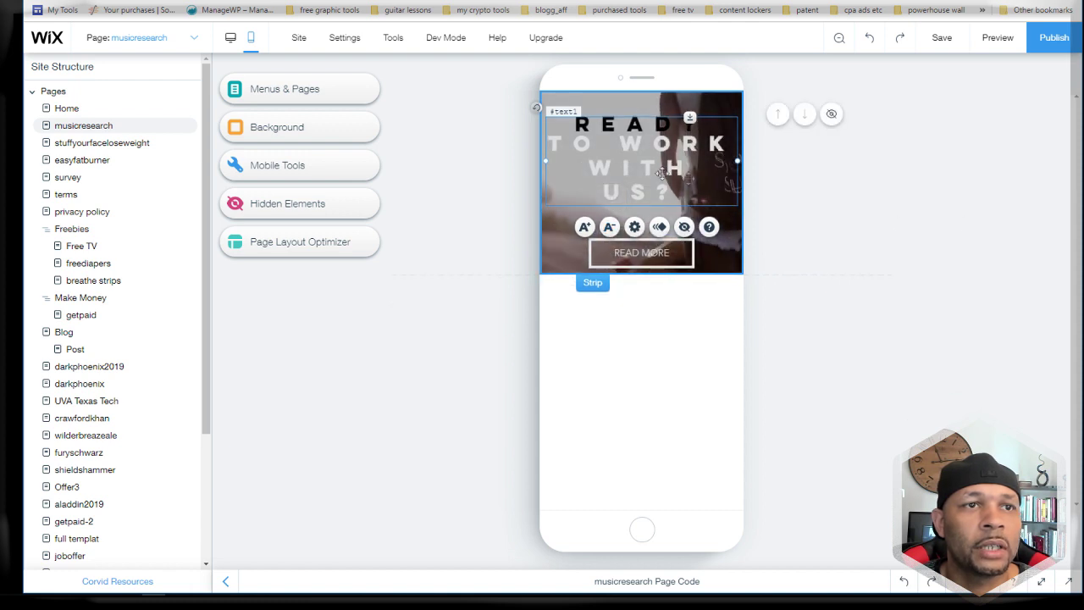
pyautogui.click(610, 227)
pyautogui.click(610, 227)
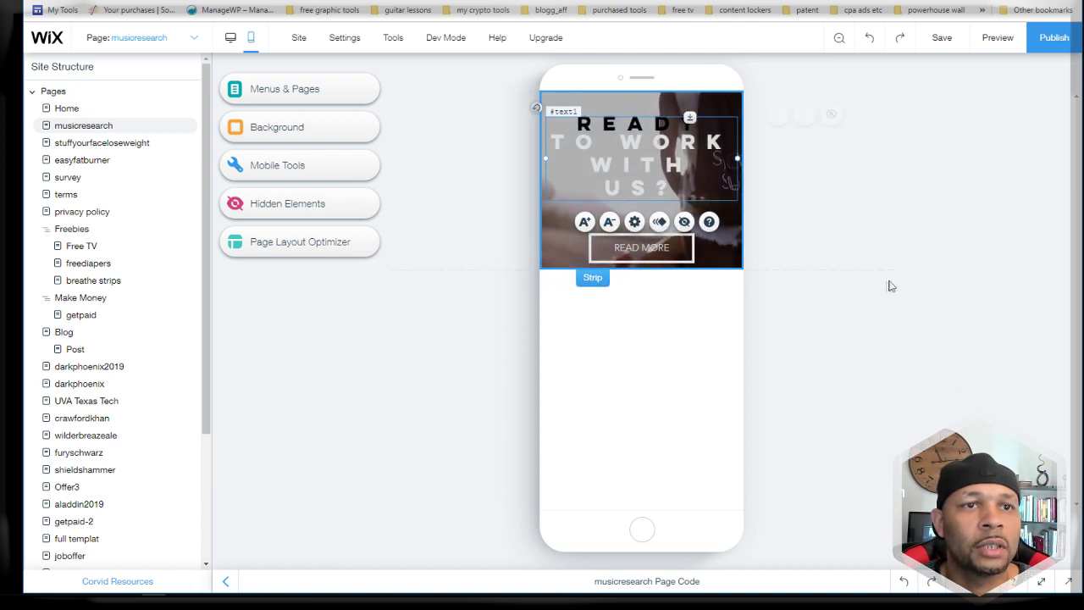
# Step: Move the mobile heading down to about x 10, y 59 and shrink its text until "WITH US?" fits on one line
pyautogui.click(832, 261)
pyautogui.click(622, 216)
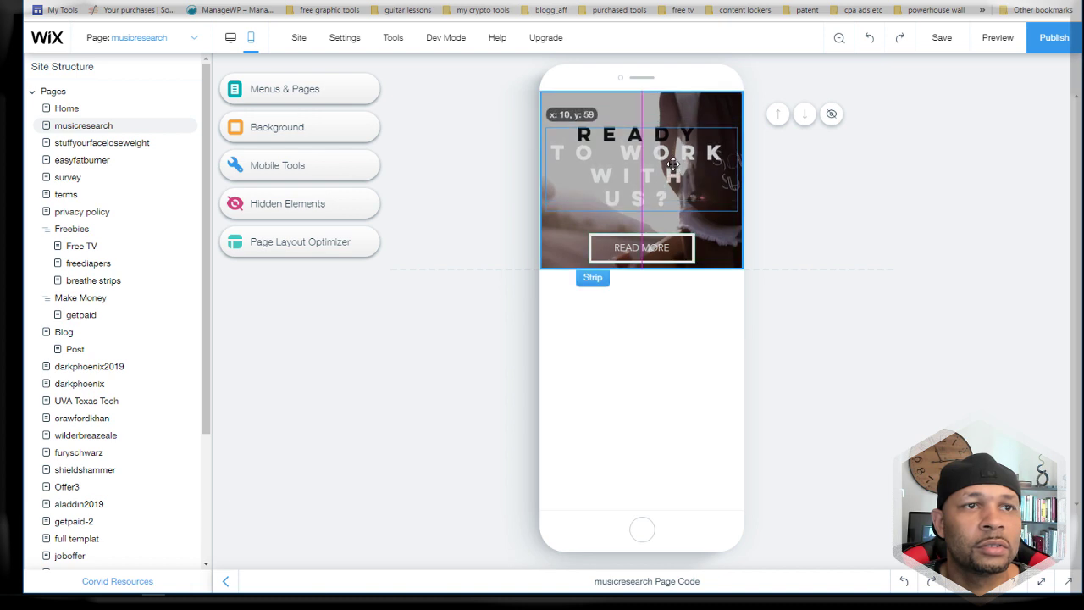
pyautogui.click(616, 234)
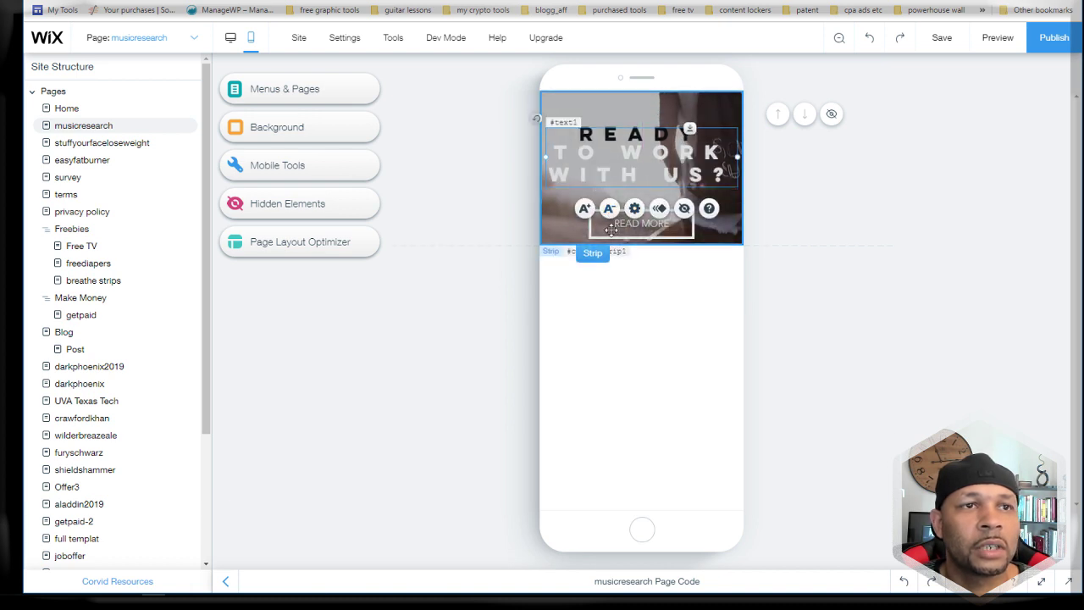
pyautogui.click(990, 295)
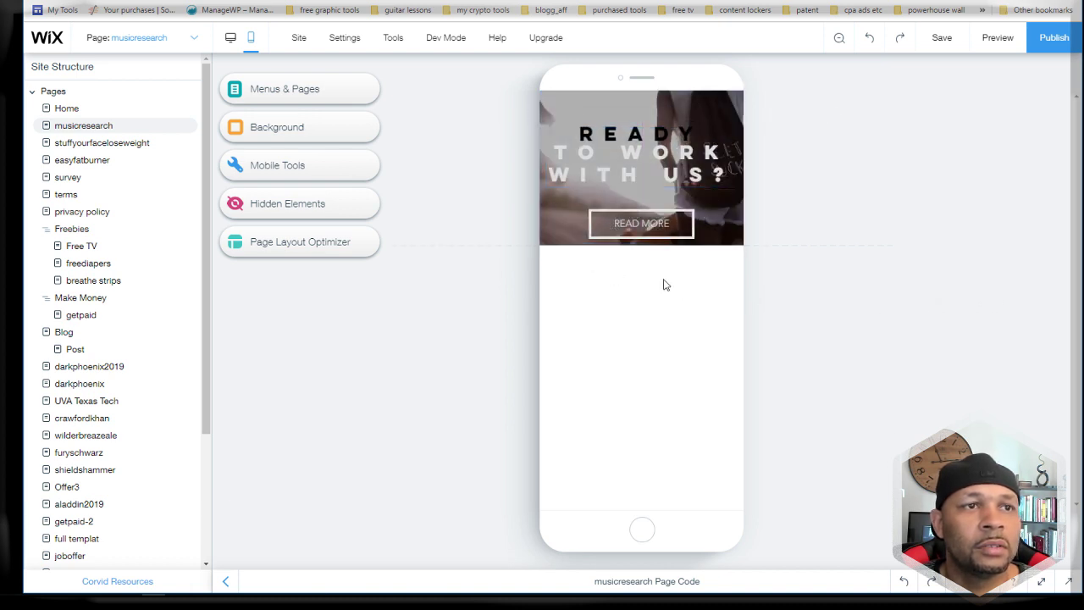
# Step: Compare the strip's layout in the desktop and mobile versions, and view the "Work With Us!" example landing page
pyautogui.click(232, 48)
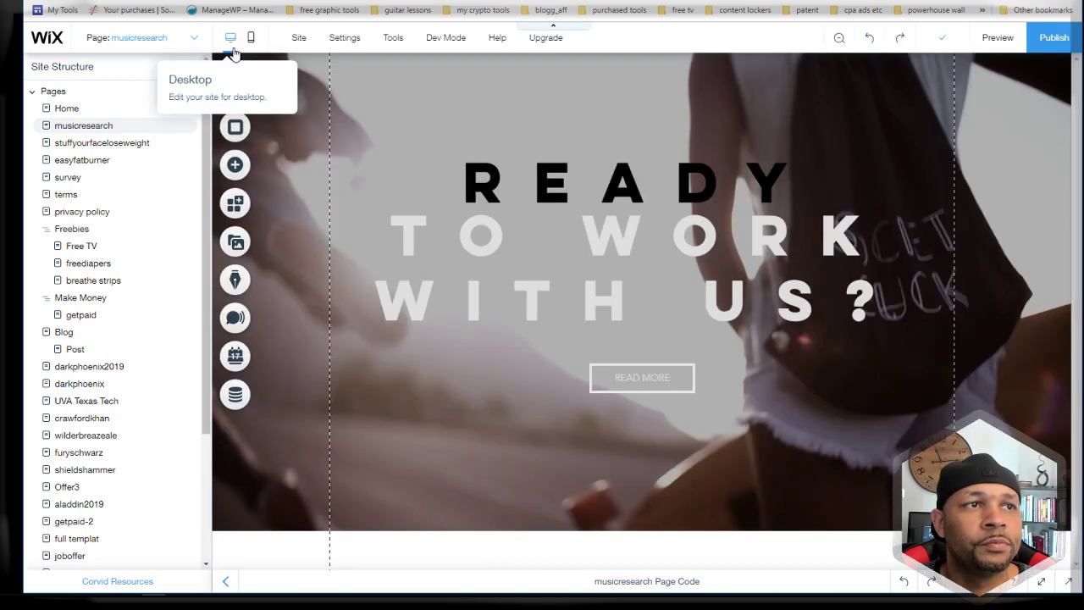
pyautogui.click(555, 203)
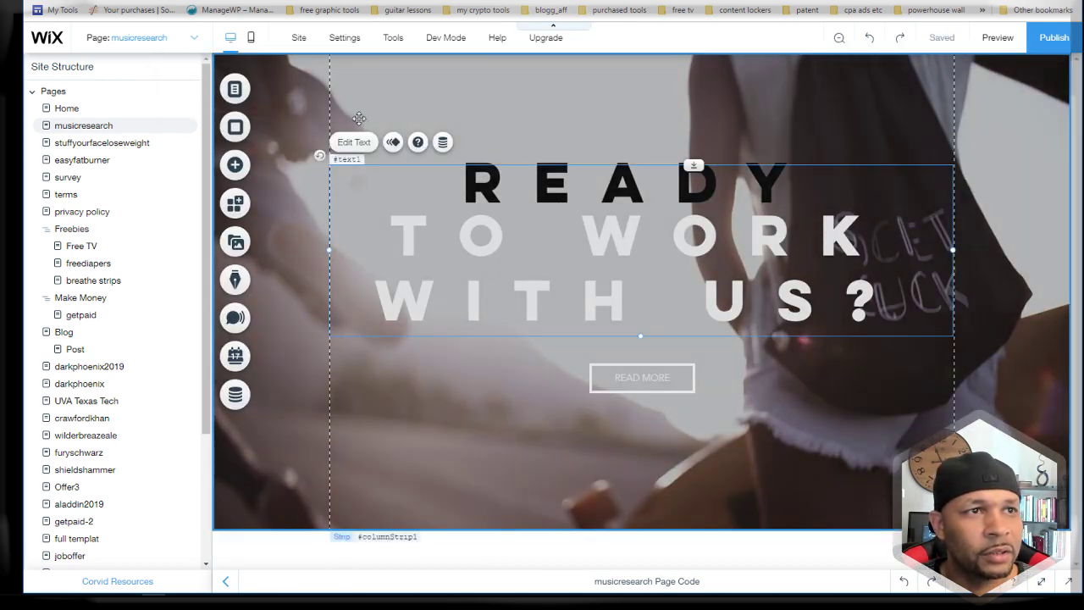
pyautogui.click(251, 39)
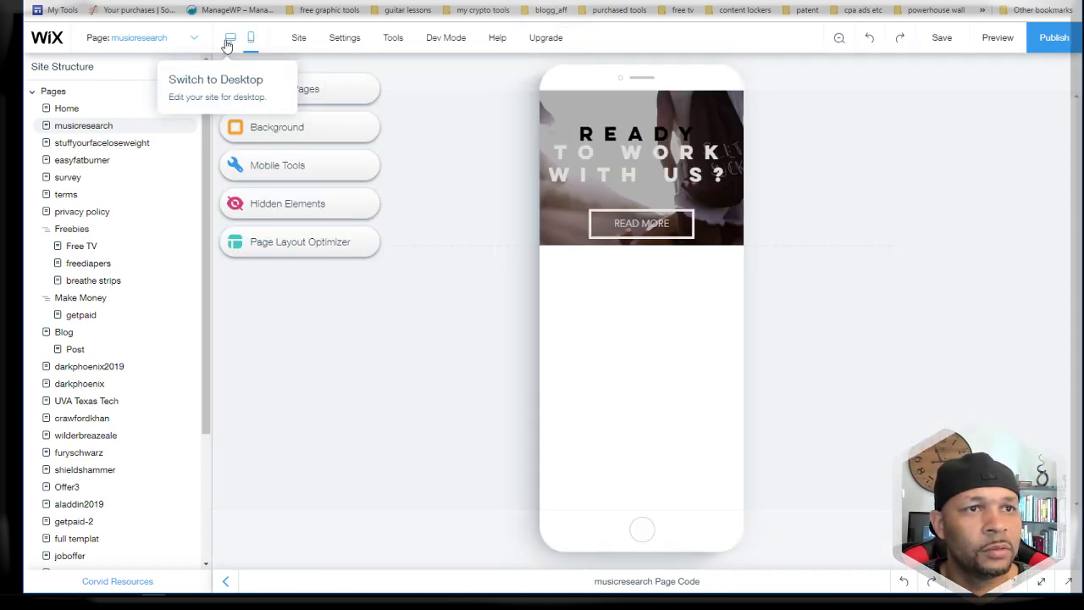
pyautogui.click(229, 39)
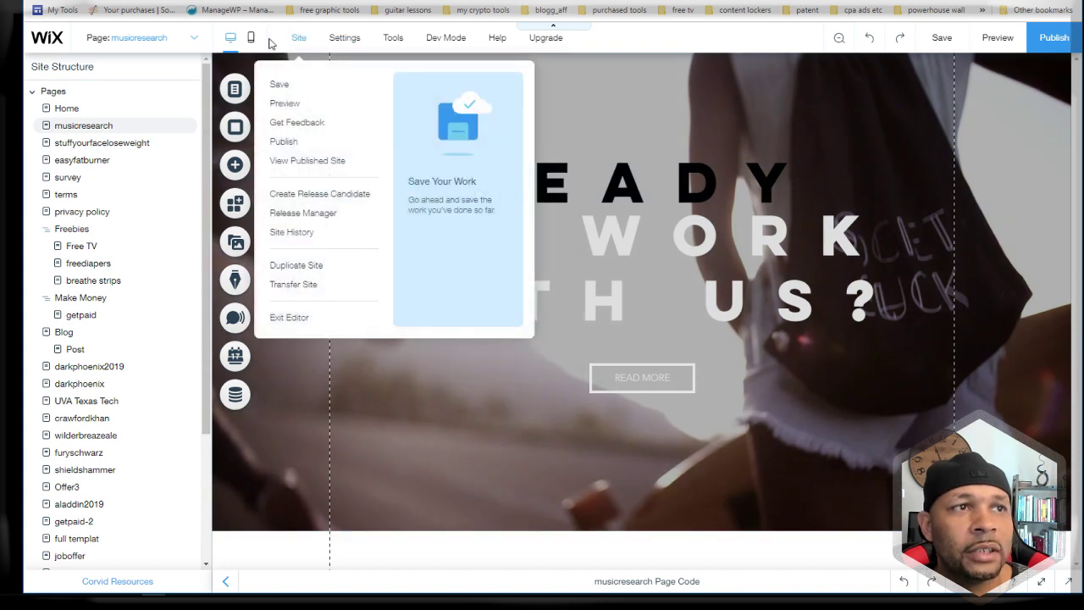
pyautogui.click(251, 40)
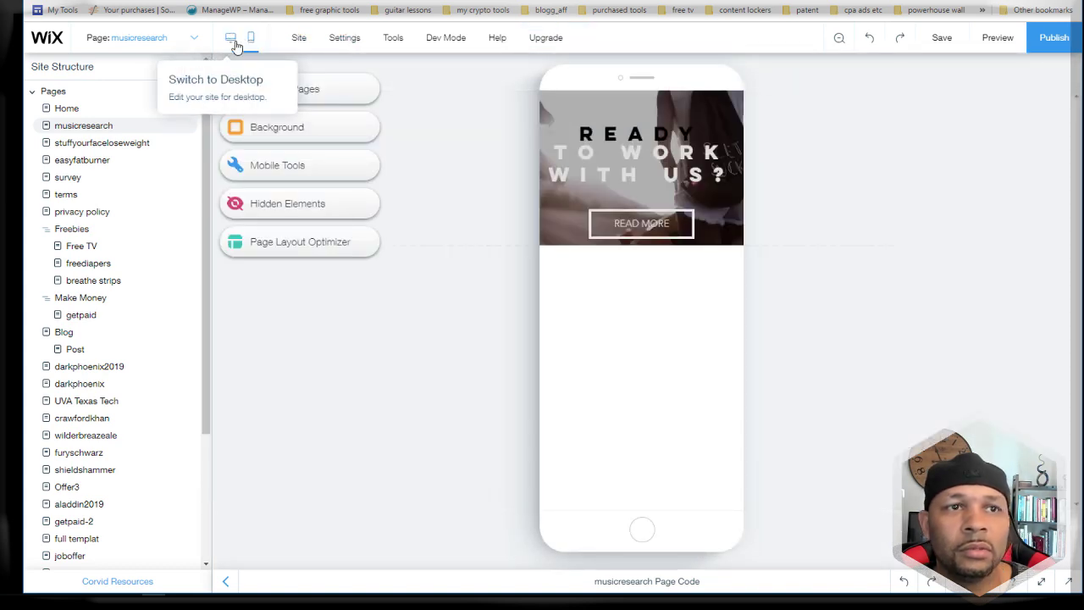
pyautogui.click(232, 41)
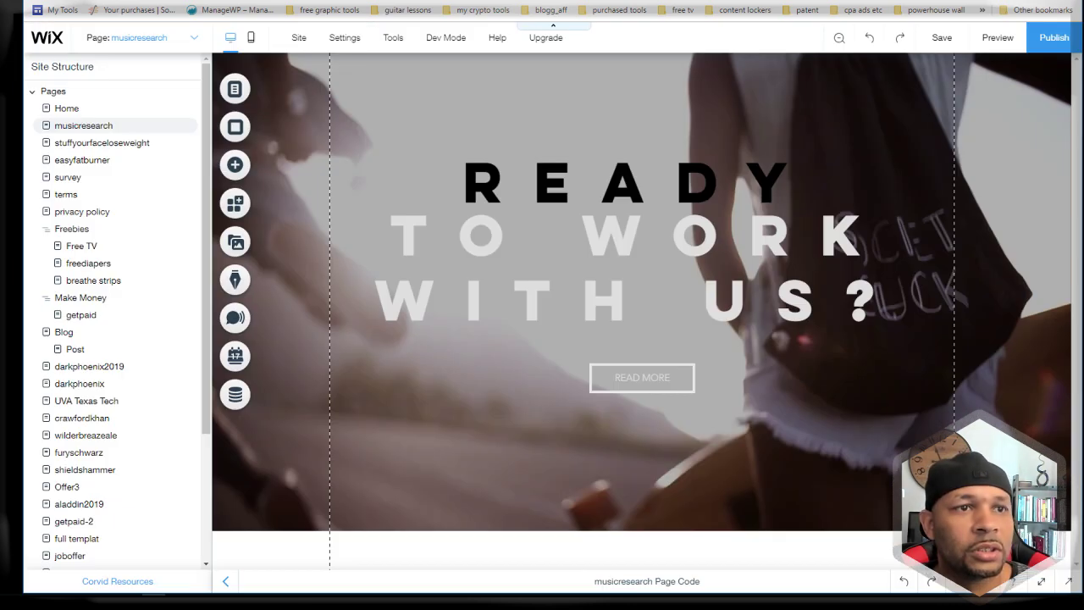
pyautogui.click(1013, 190)
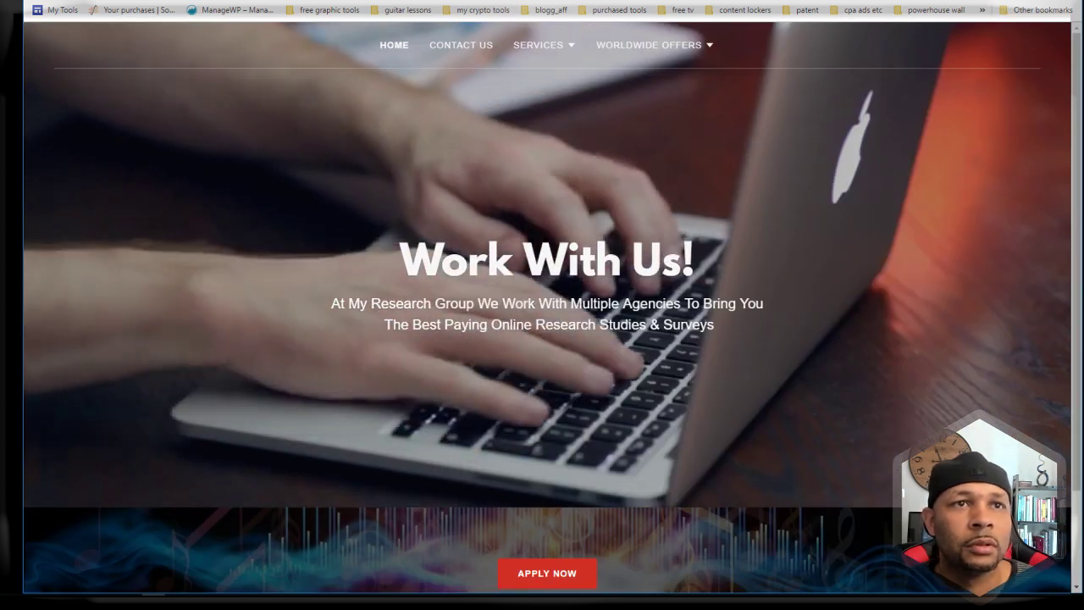
# Step: Open YouTube in a new browser tab, search for "typing stock footage" and browse the resulting videos
pyautogui.hotkey('ctrl', 't')
pyautogui.write('y')
pyautogui.press('Return')
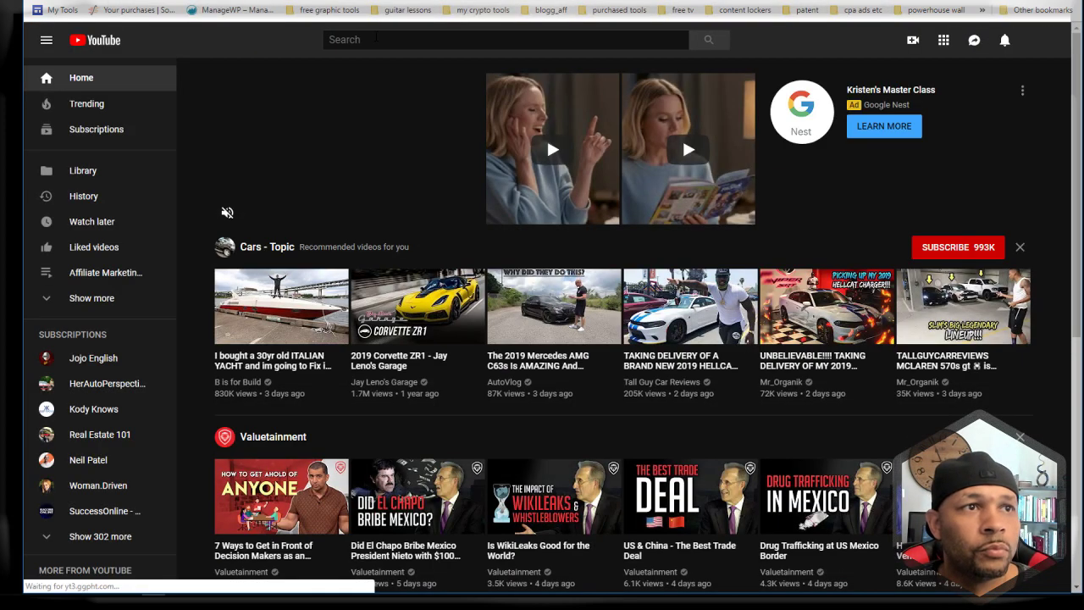
pyautogui.click(375, 38)
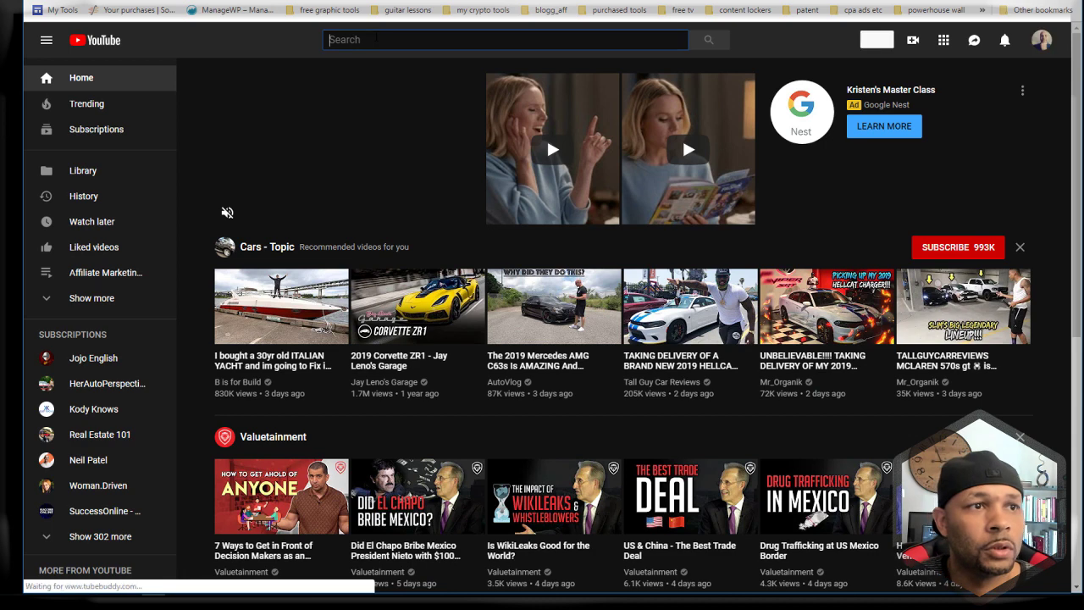
pyautogui.write('st')
pyautogui.press('BackSpace')
pyautogui.press('BackSpace')
pyautogui.write('t')
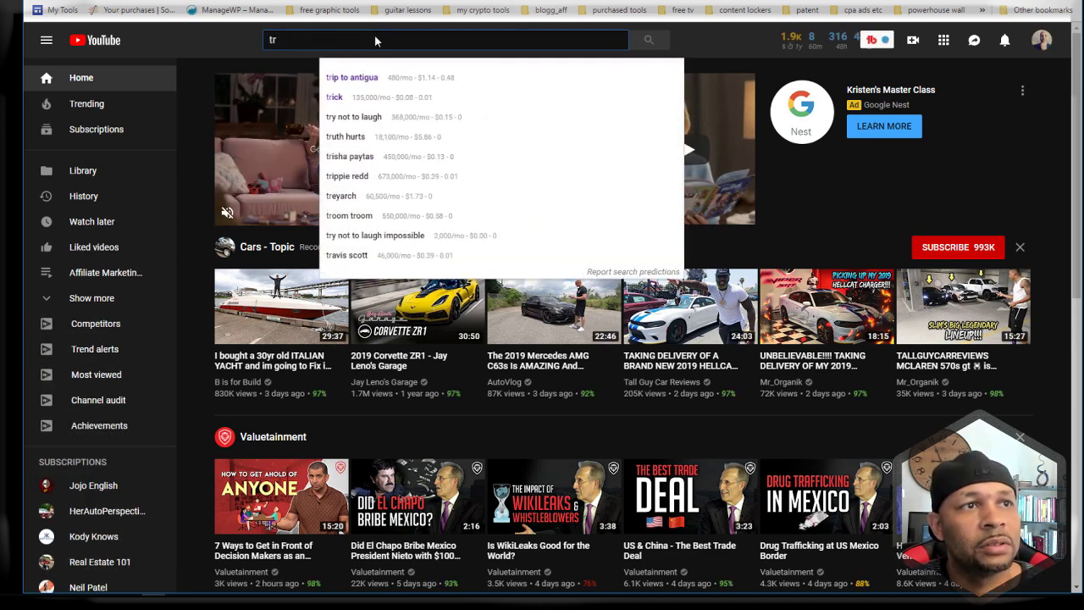
pyautogui.write('yping')
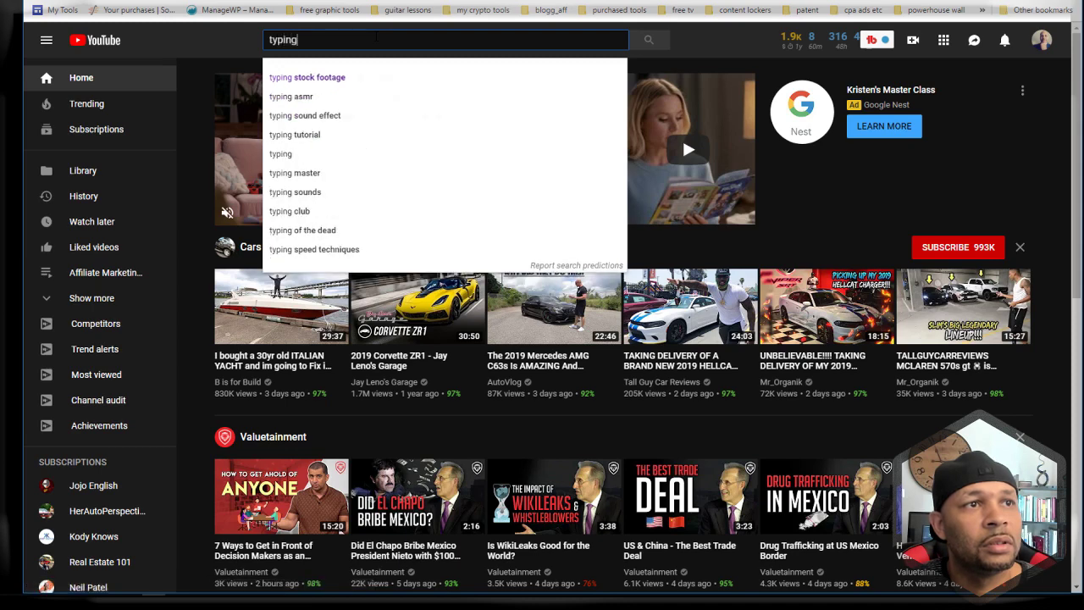
pyautogui.write(' stock footage')
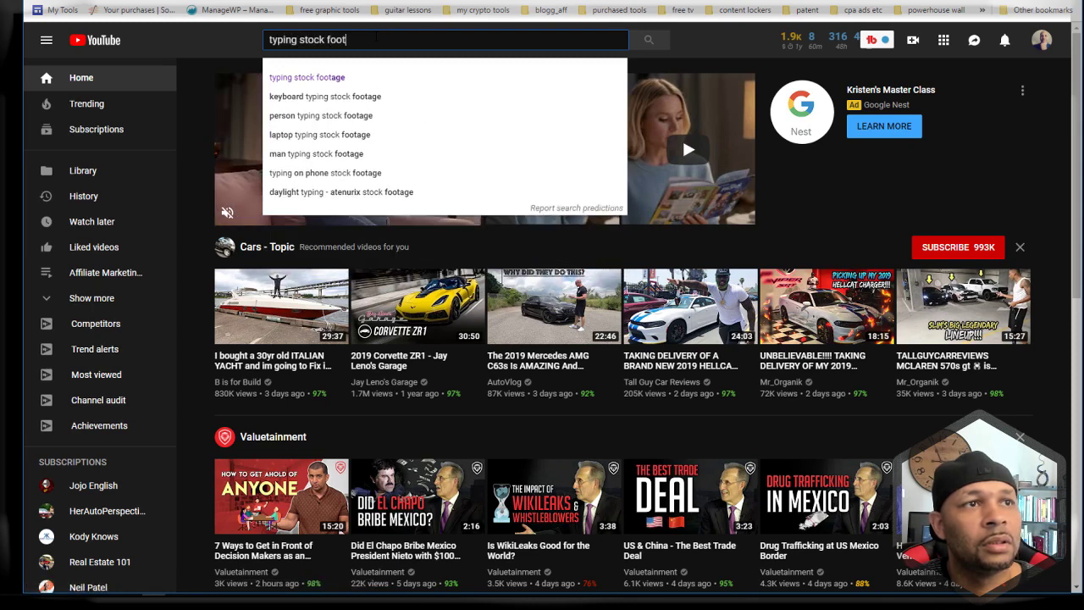
pyautogui.press('Return')
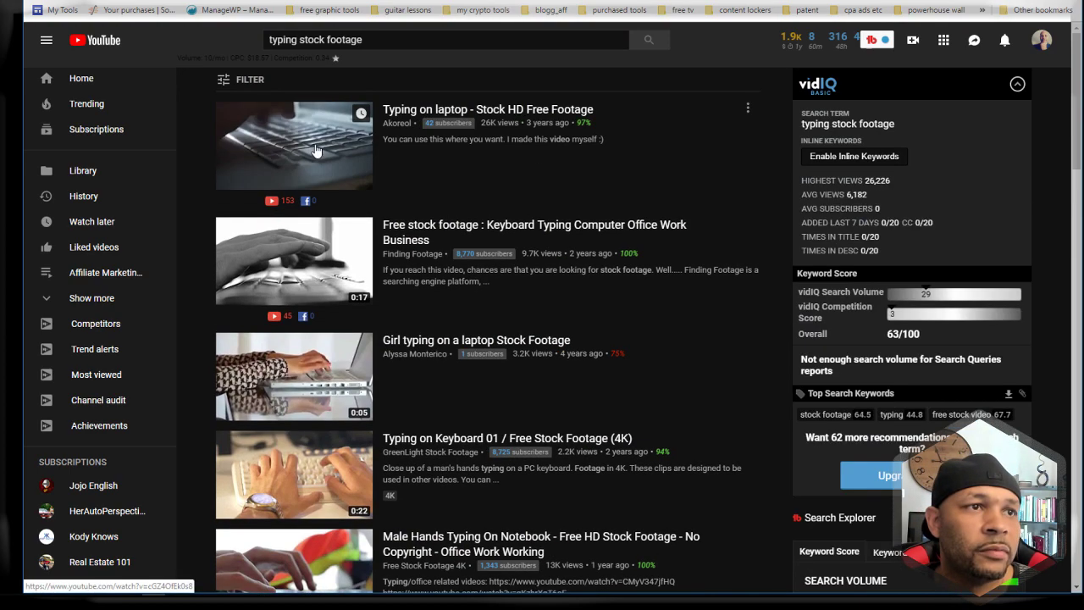
pyautogui.scroll(-2, 315, 150)
pyautogui.scroll(-5, 315, 150)
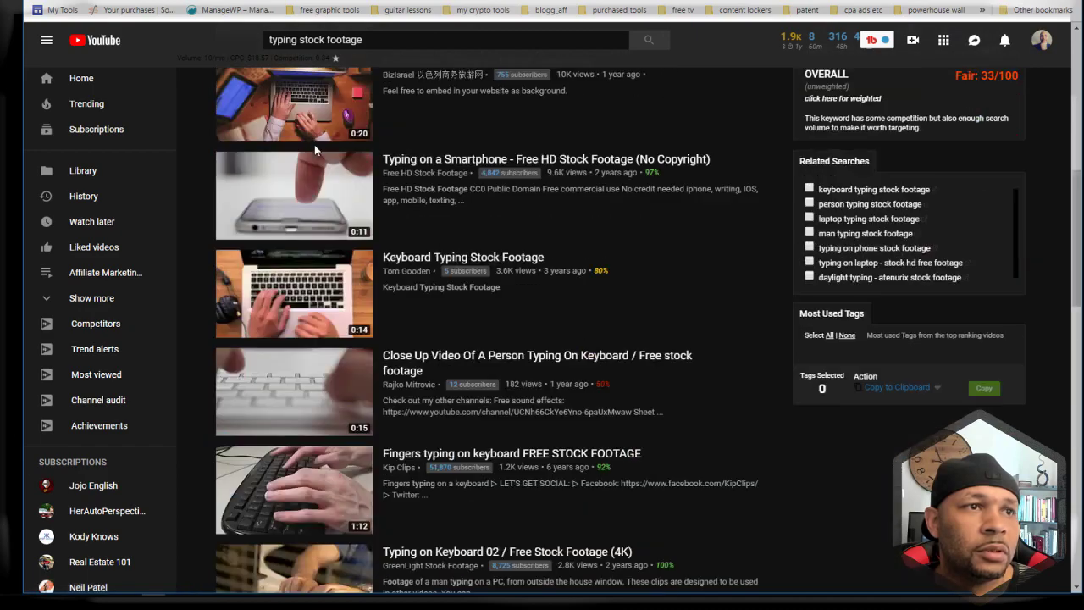
# Step: Play the "Keyboard Typing Stock Footage" result, pause it, and check the strip on the musicresearch page in Wix
pyautogui.scroll(2, 314, 140)
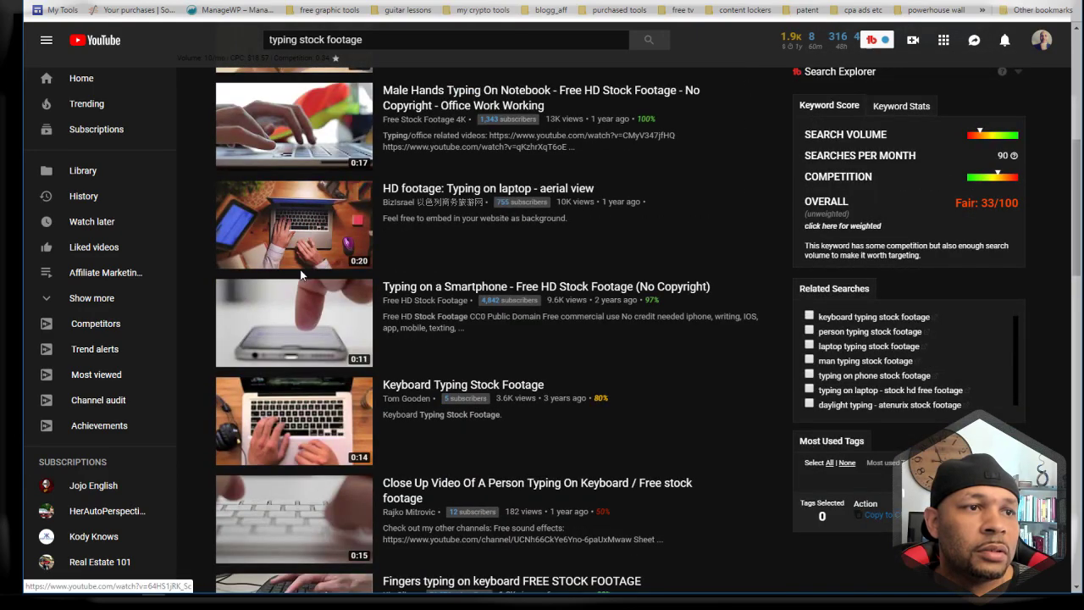
pyautogui.scroll(-2, 300, 276)
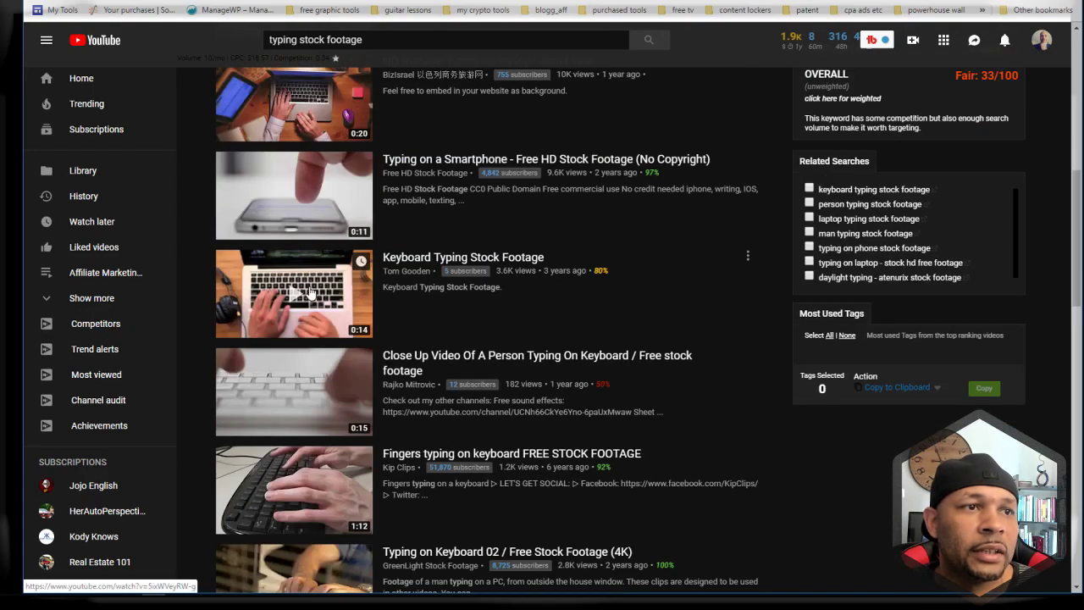
pyautogui.click(310, 292)
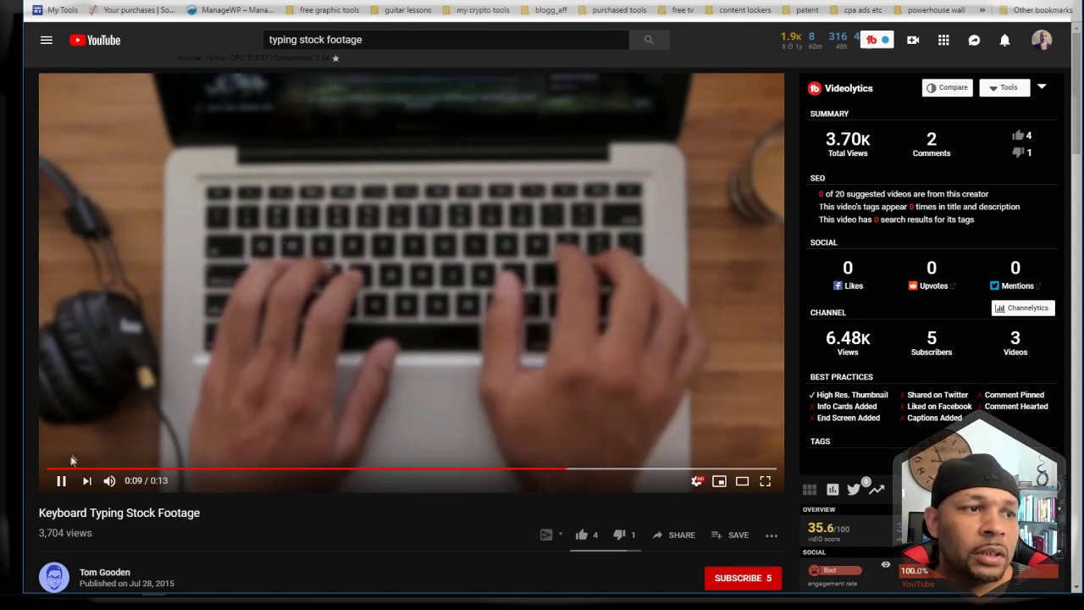
pyautogui.click(63, 481)
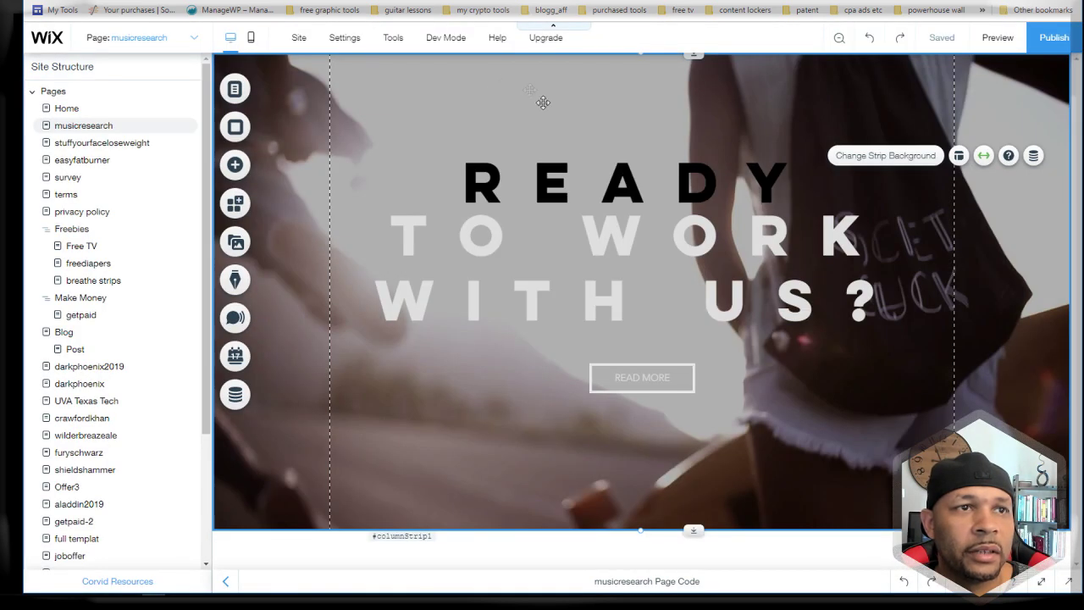
pyautogui.click(543, 102)
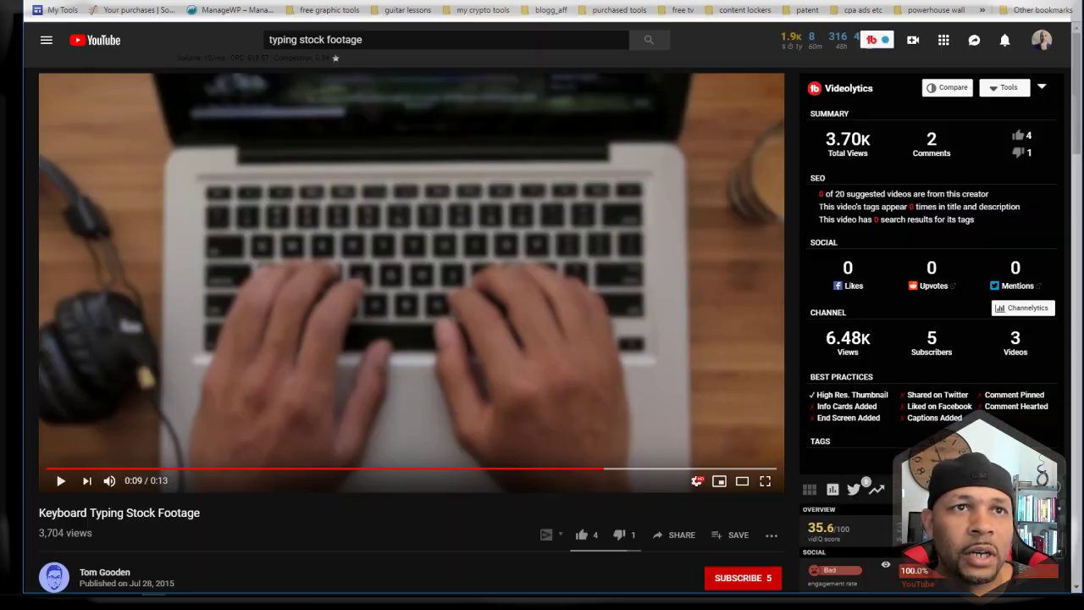
# Step: Copy the video's web address, download the clip as MP4 with YouTube By Click, and dismiss that program's messages and window
pyautogui.rightClick(348, 39)
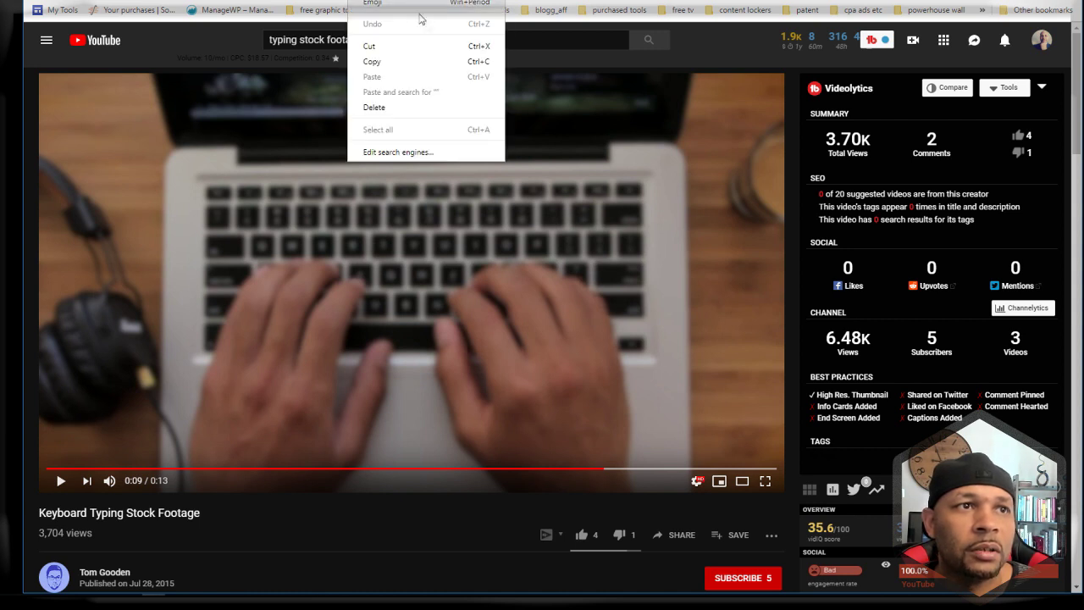
pyautogui.click(414, 60)
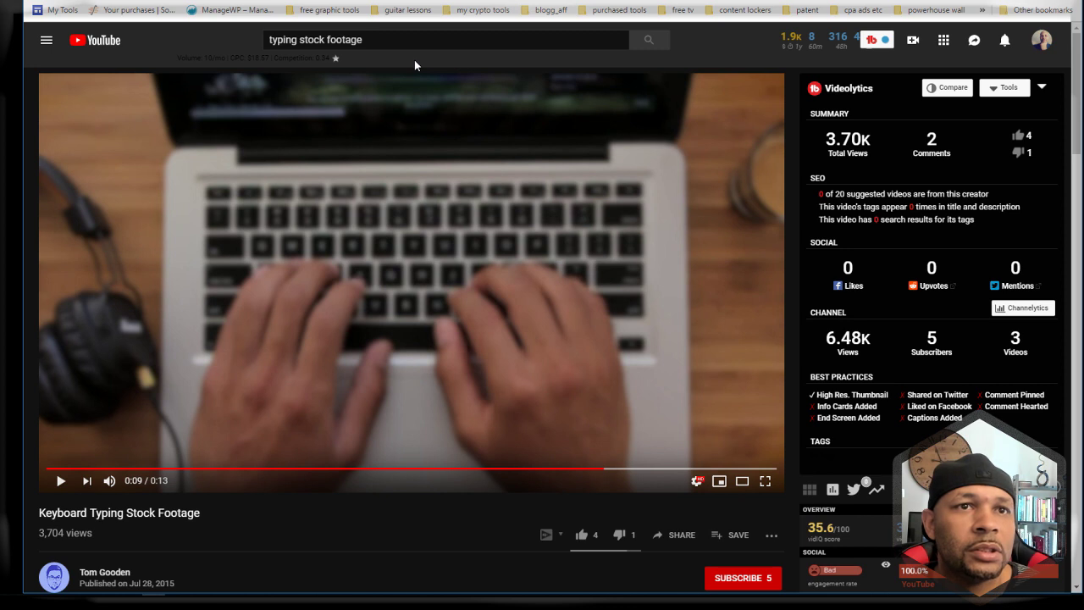
pyautogui.moveTo(703, 600)
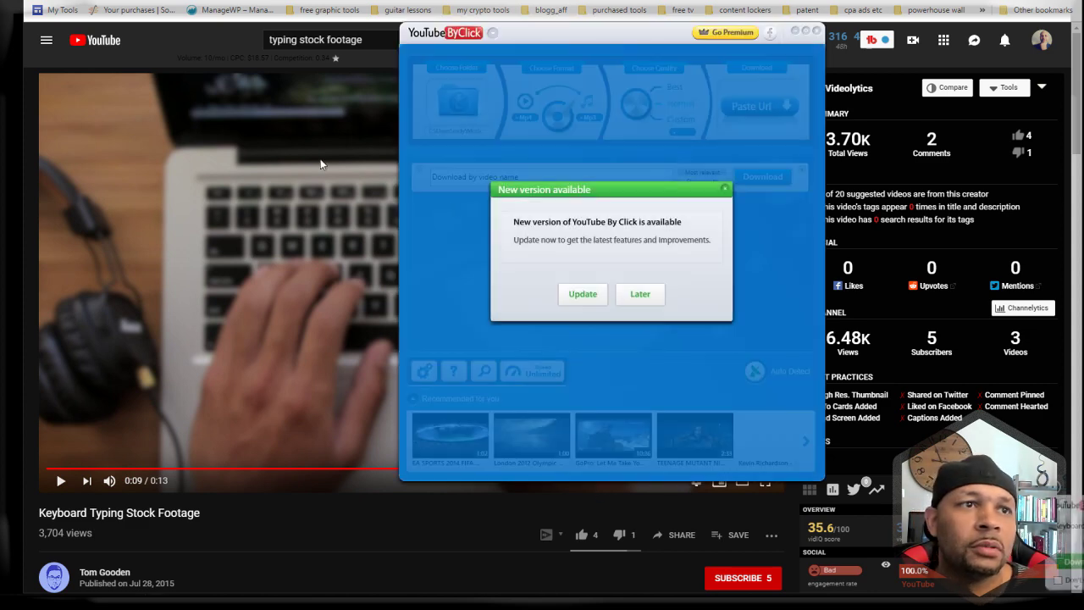
pyautogui.click(594, 294)
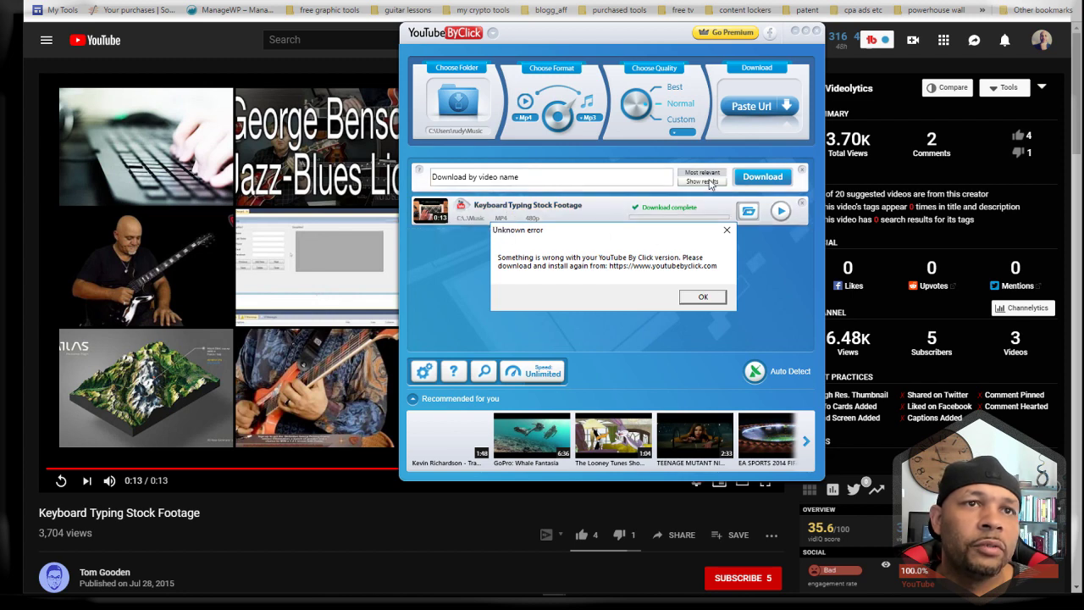
pyautogui.press('Return')
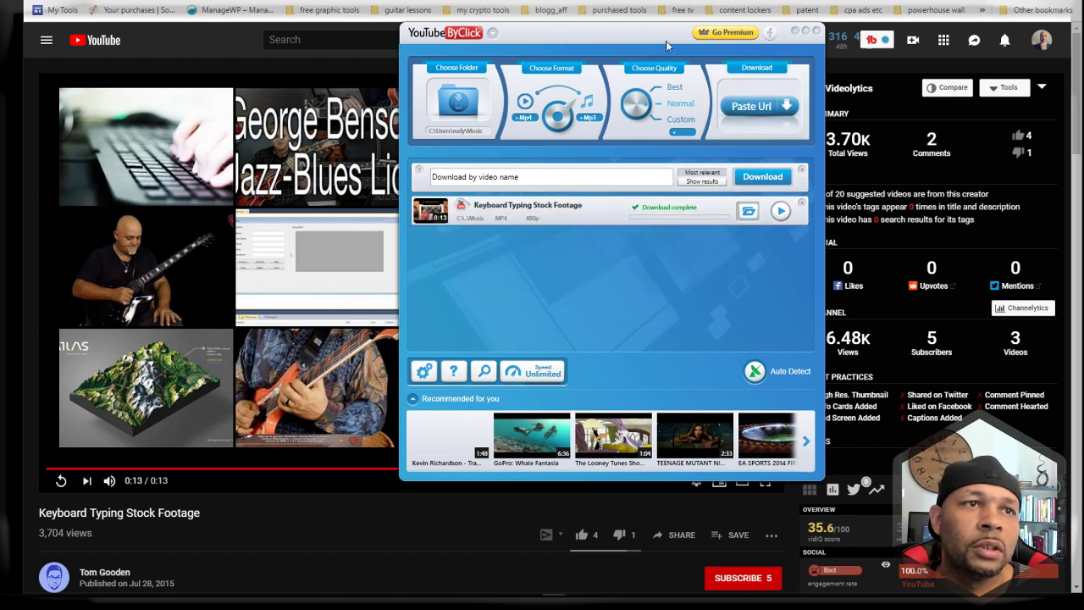
pyautogui.click(794, 33)
pyautogui.press('Return')
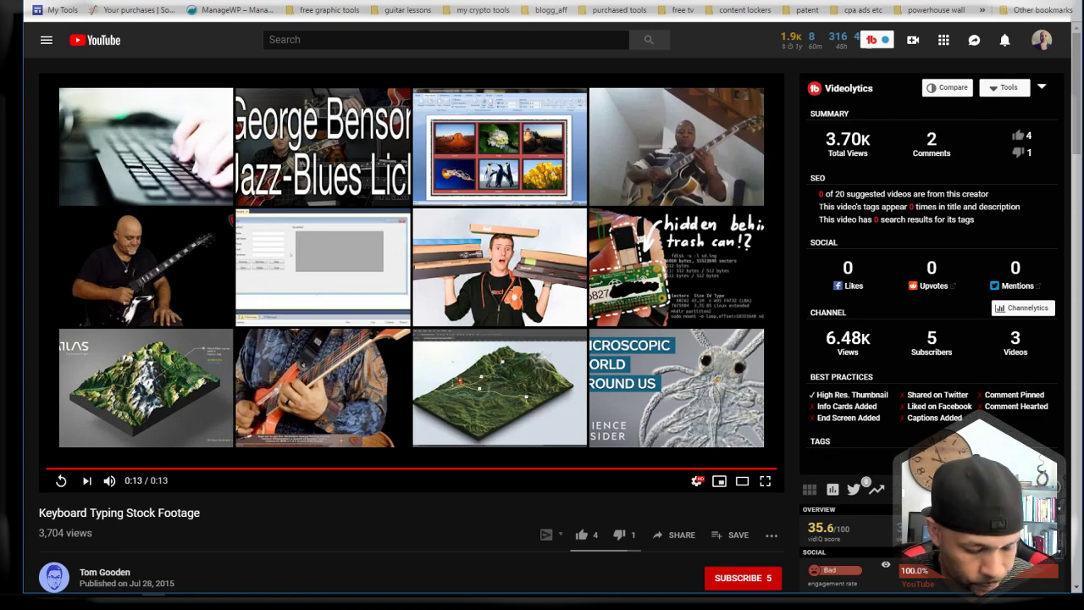
# Step: Open clipconverter.cc and try to paste the copied YouTube address as the video URL to download
pyautogui.hotkey('ctrl', 'l')
pyautogui.write('clipconverter.cc')
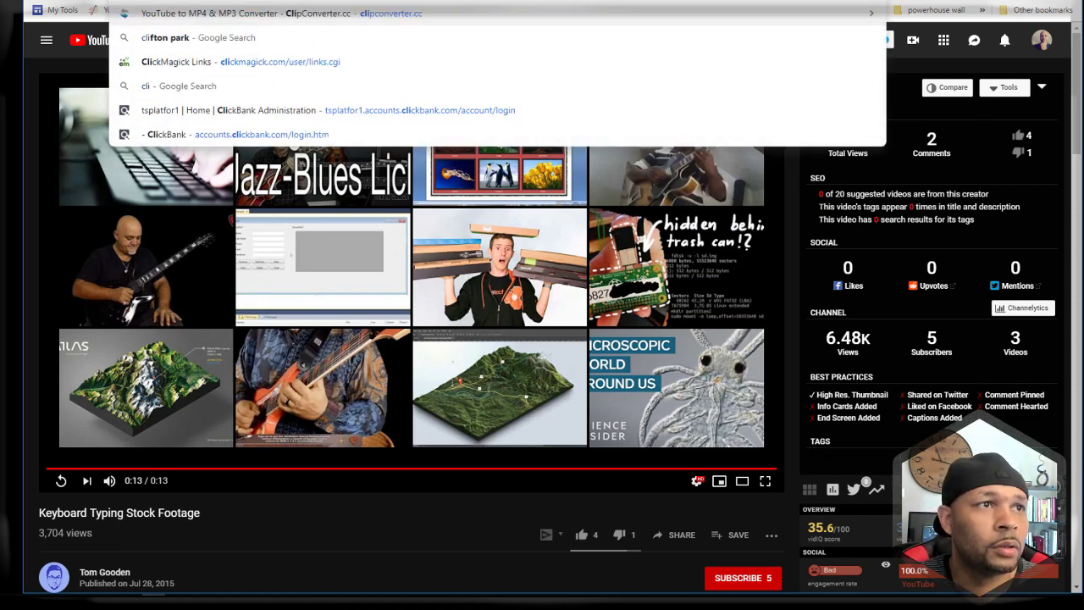
pyautogui.press('Return')
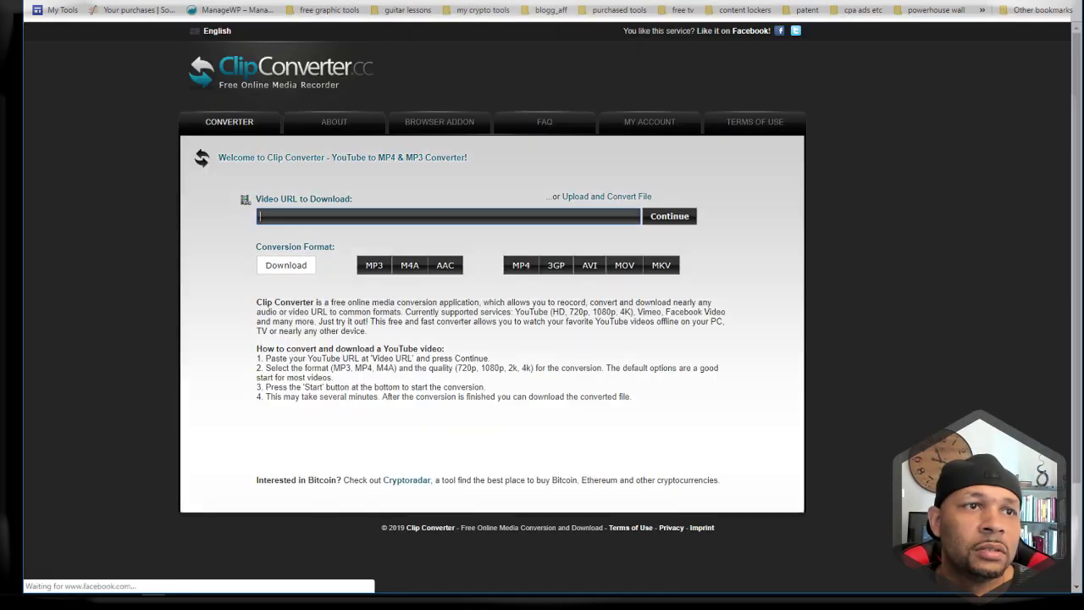
pyautogui.rightClick(410, 215)
pyautogui.click(402, 246)
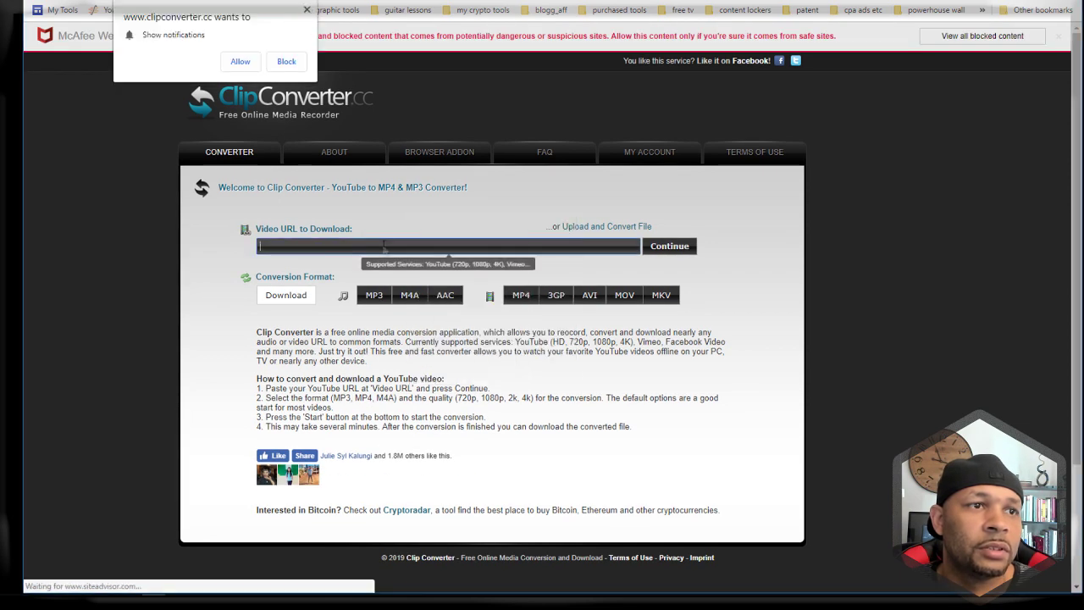
pyautogui.rightClick(385, 245)
pyautogui.click(423, 343)
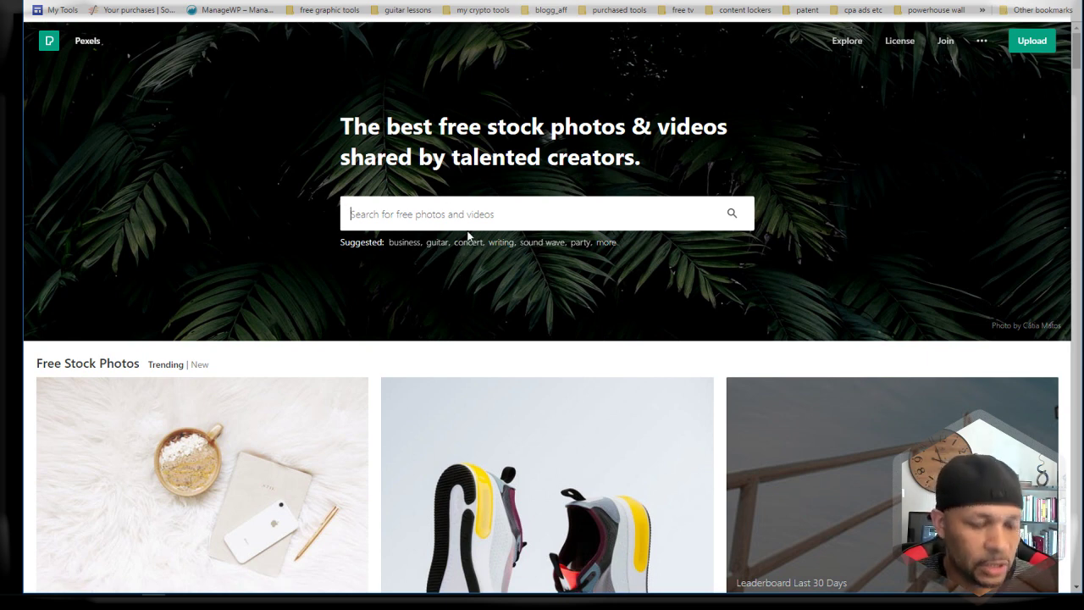
# Step: Search Pexels for "man typing" videos, browse the clips, and refine the search to "man typing scrolling"
pyautogui.write('man typing')
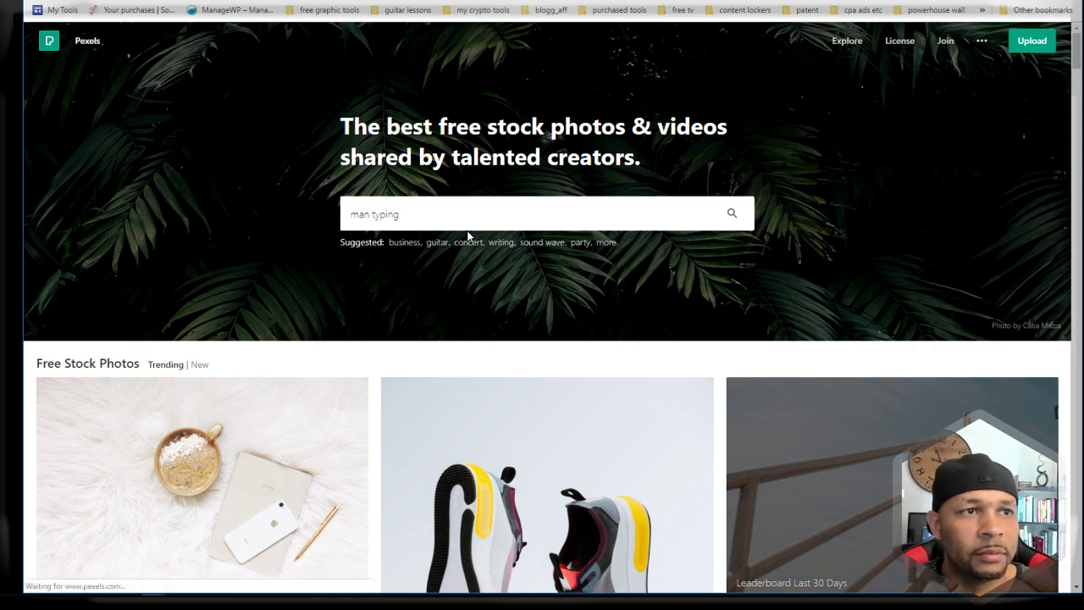
pyautogui.press('Return')
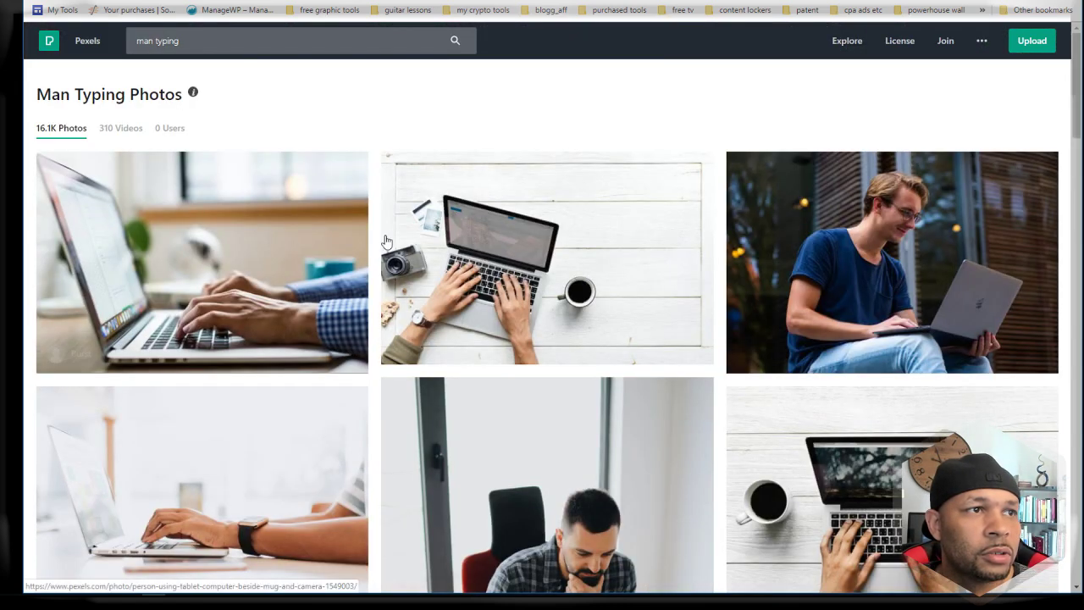
pyautogui.click(120, 129)
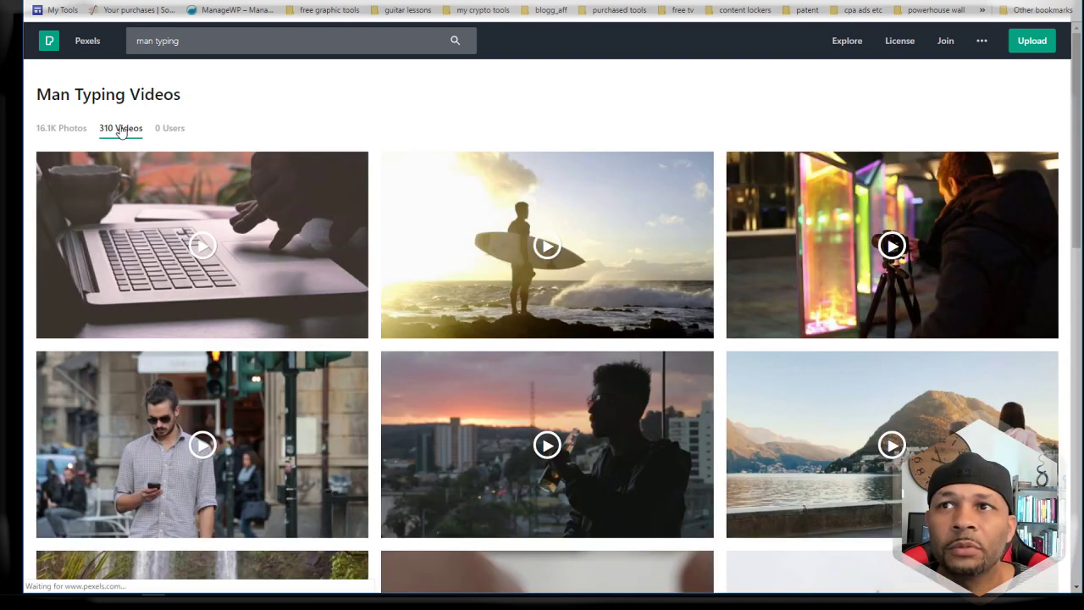
pyautogui.scroll(-2, 417, 260)
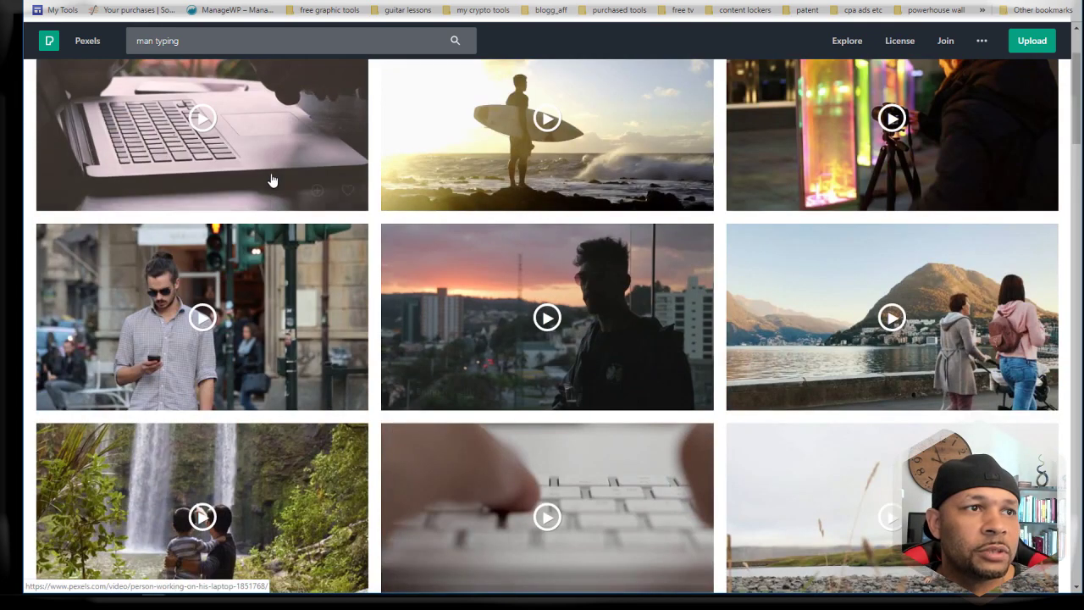
pyautogui.scroll(1, 274, 177)
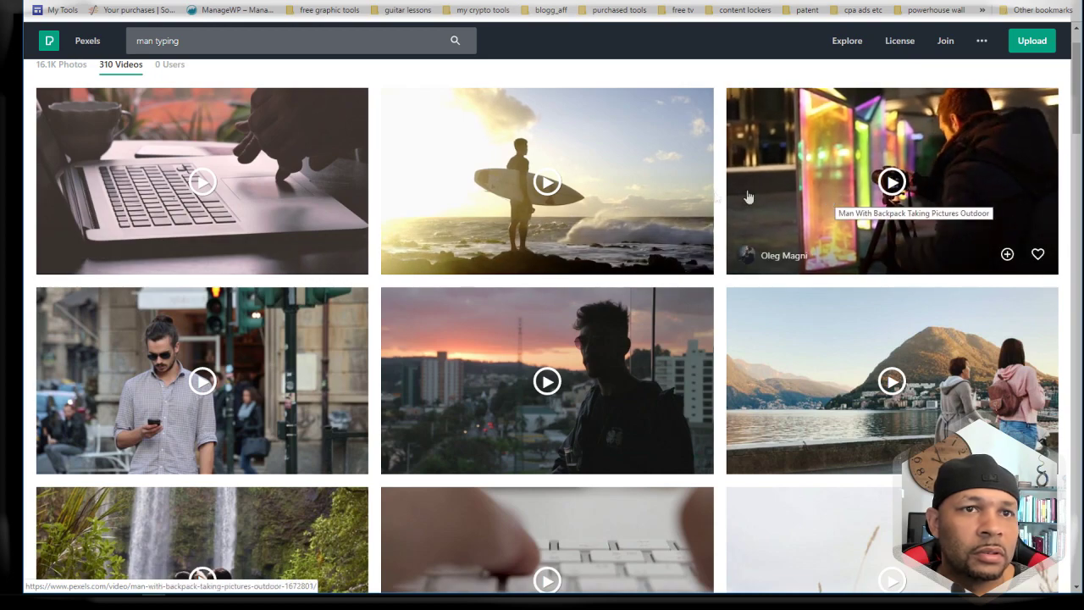
pyautogui.scroll(-2, 525, 197)
pyautogui.scroll(3, 525, 197)
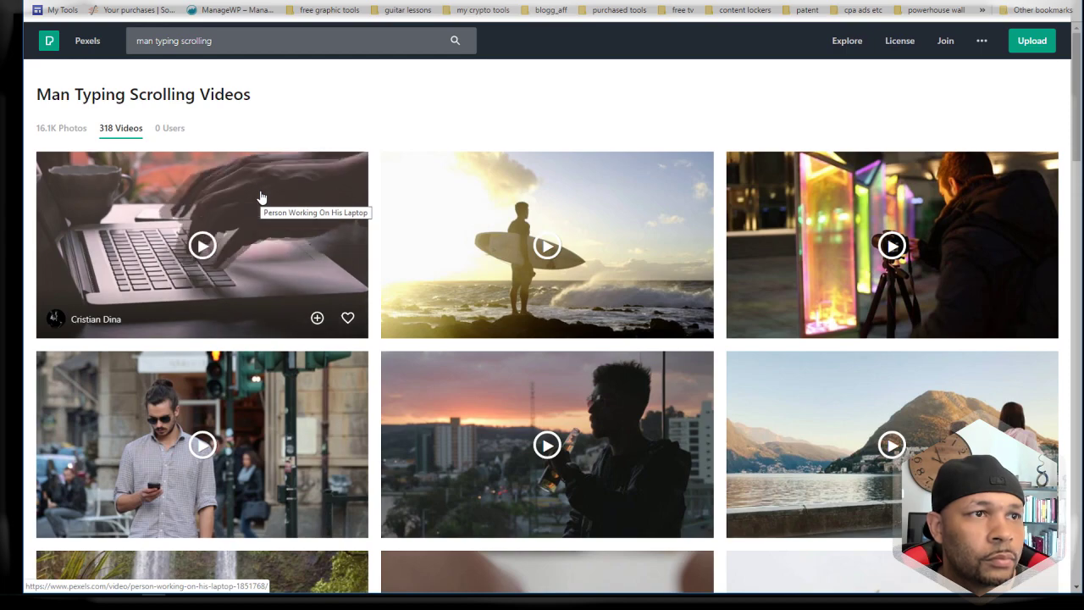
# Step: Find the "Video Of Man Scrolling Down And Typing" clip among the video results and download the free file
pyautogui.scroll(-5, 376, 217)
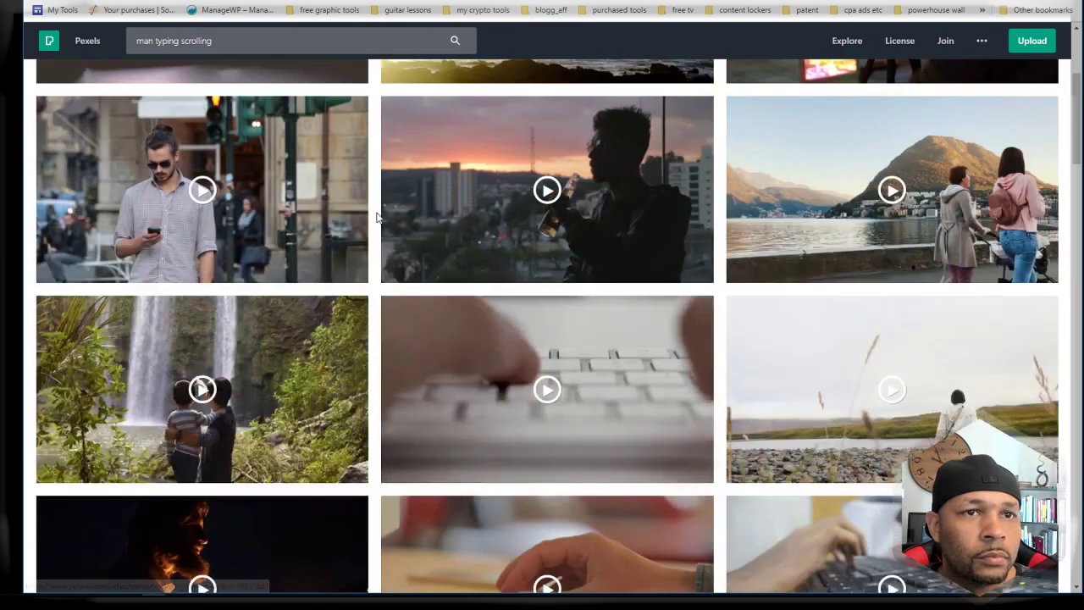
pyautogui.scroll(-2, 377, 218)
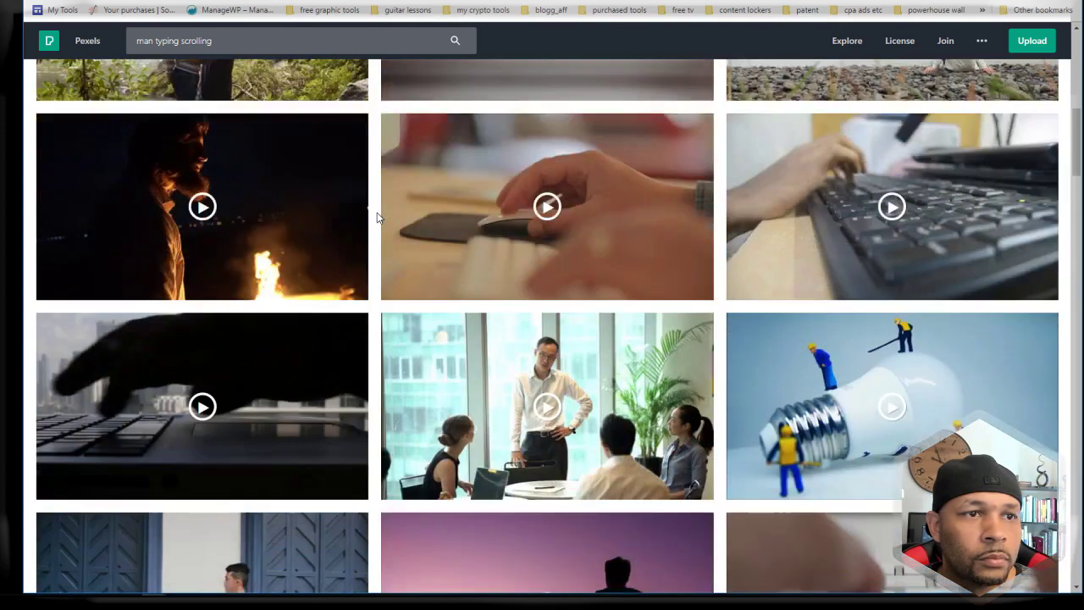
pyautogui.moveTo(595, 194)
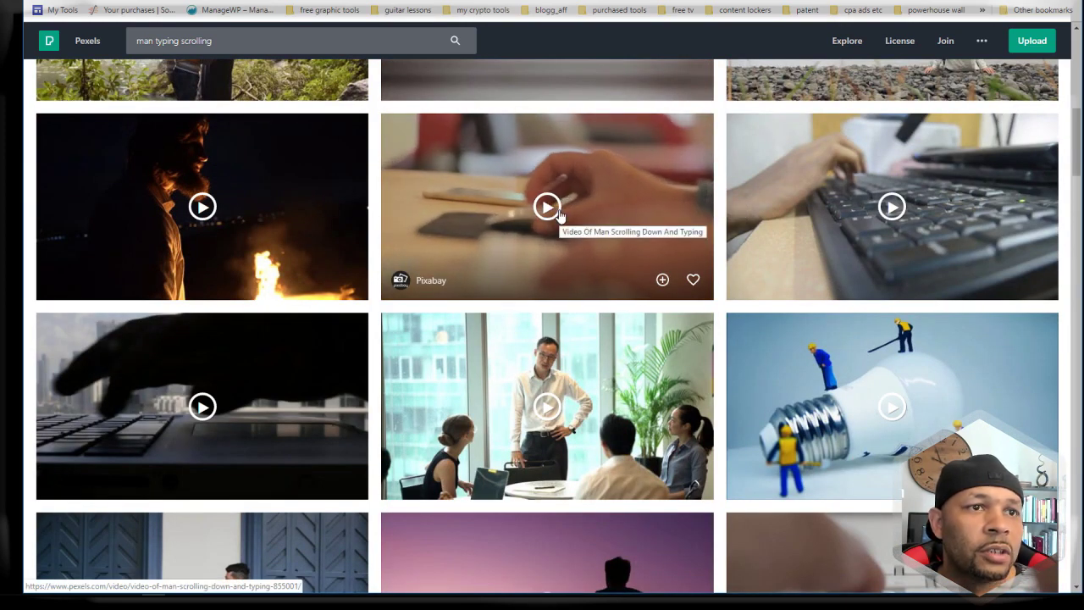
pyautogui.click(590, 207)
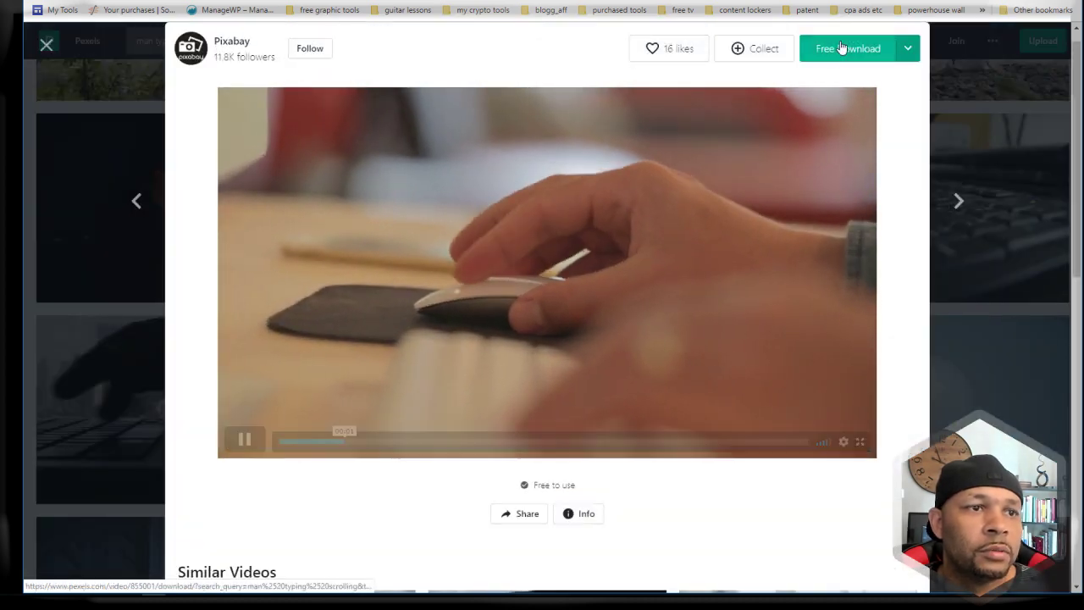
pyautogui.moveTo(618, 163)
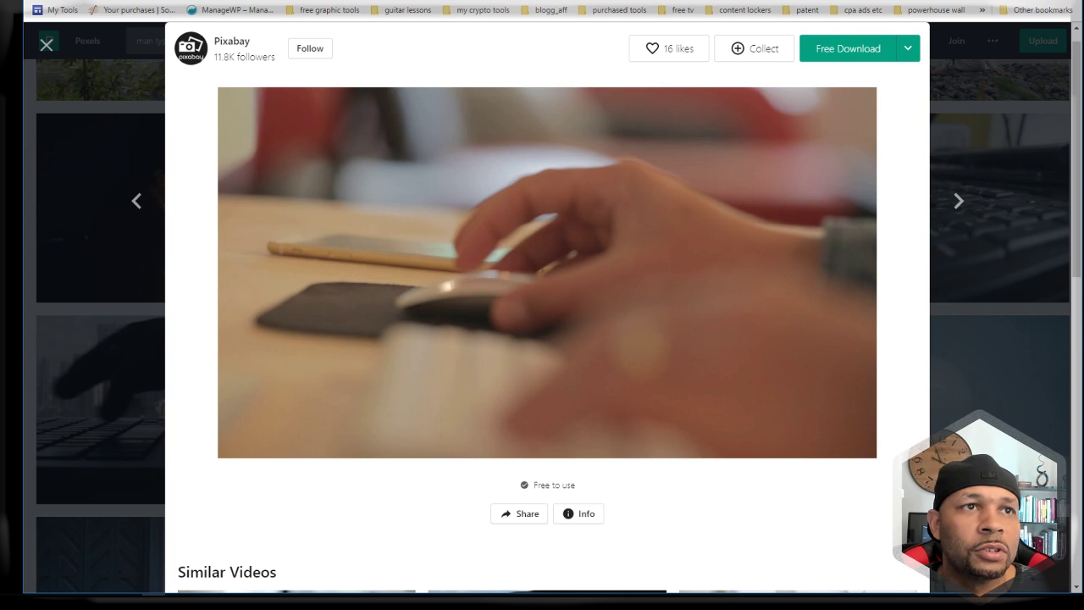
pyautogui.click(976, 57)
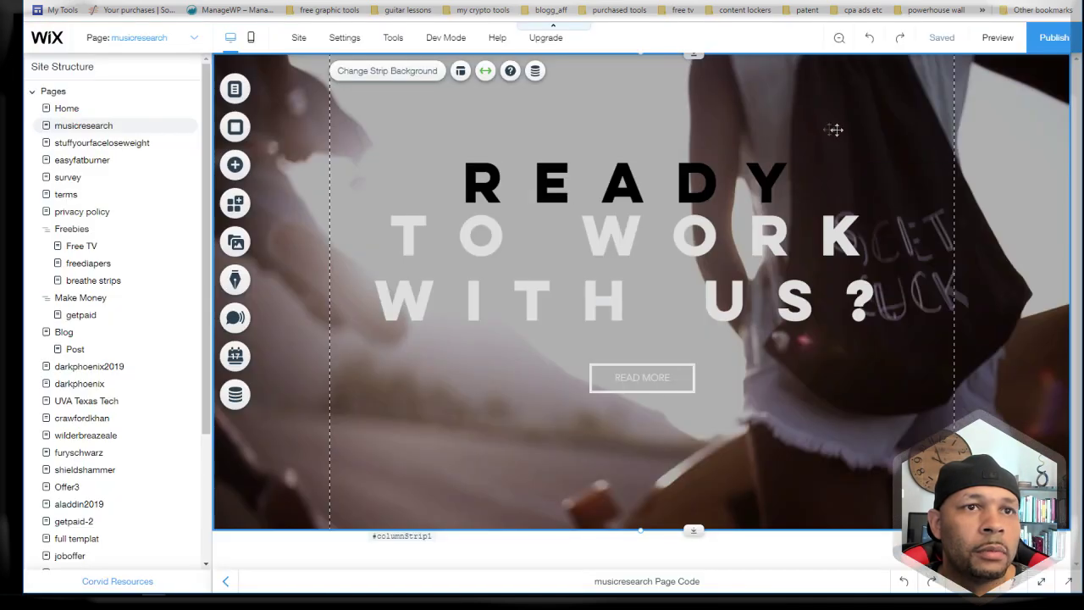
# Step: Set the strip's background to the Tiger video in Wix, preview the page, and return to the editor
pyautogui.click(783, 126)
pyautogui.click(799, 93)
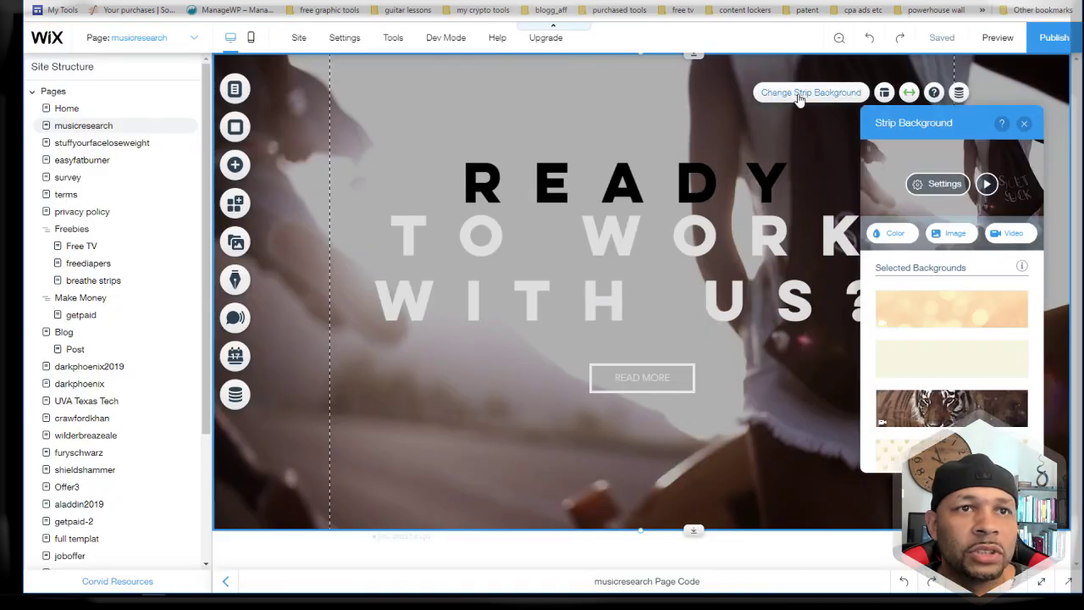
pyautogui.moveTo(935, 394)
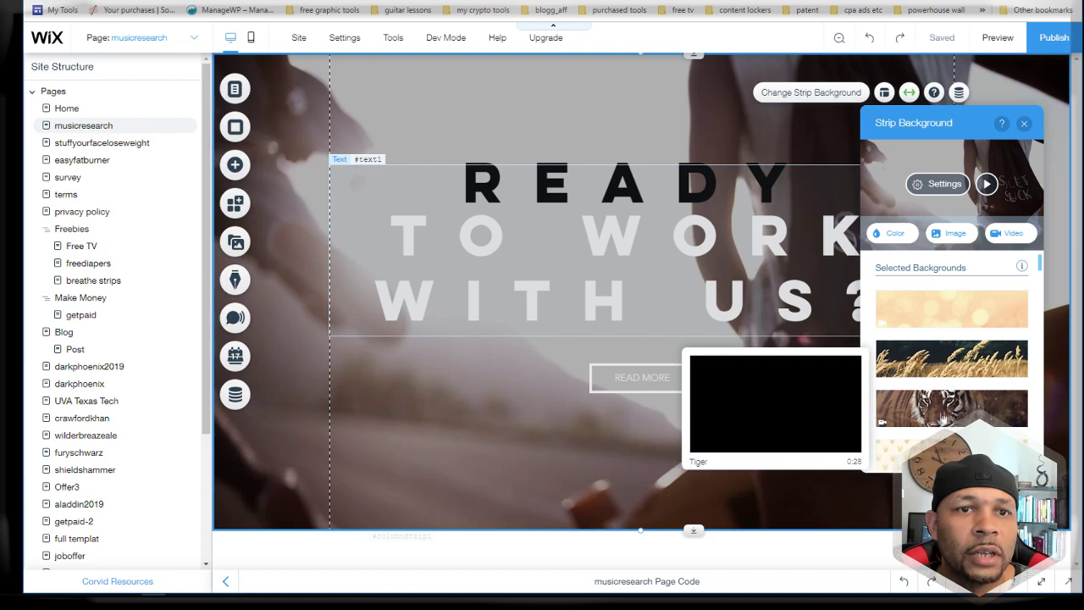
pyautogui.click(960, 414)
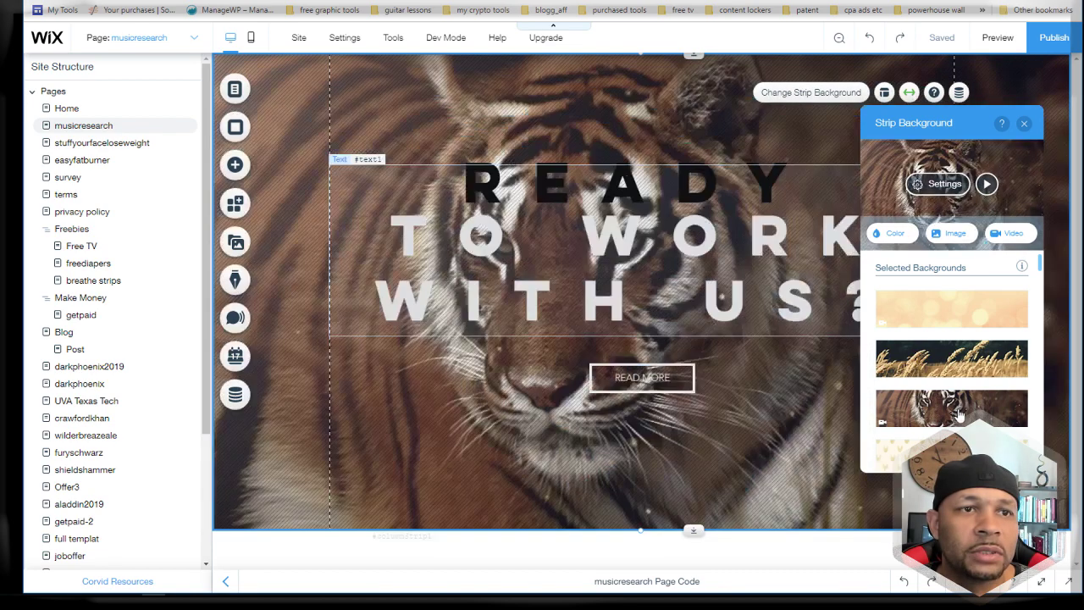
pyautogui.click(992, 41)
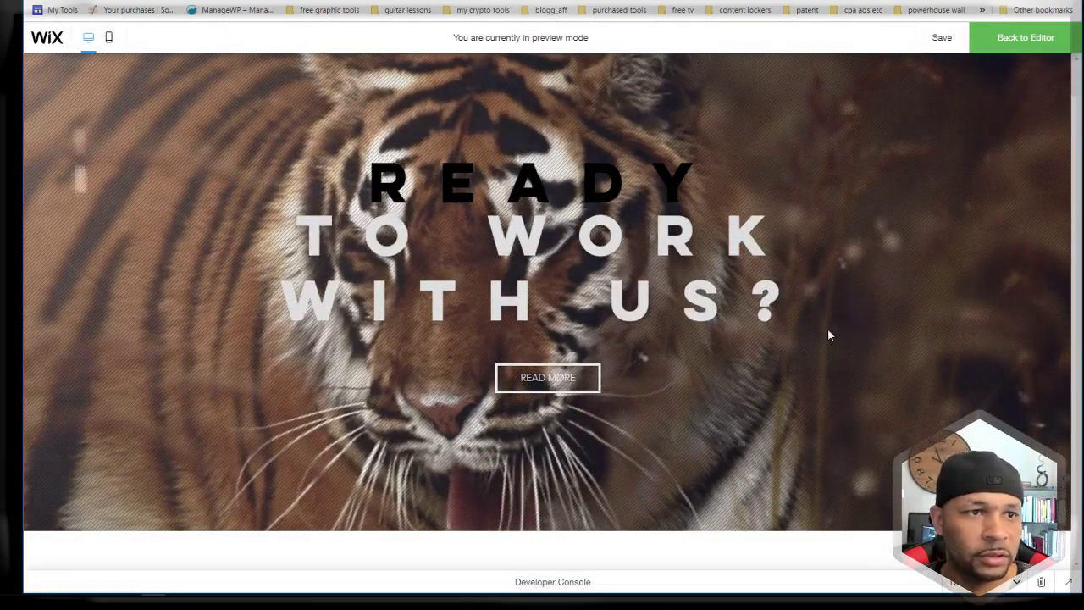
pyautogui.click(1005, 44)
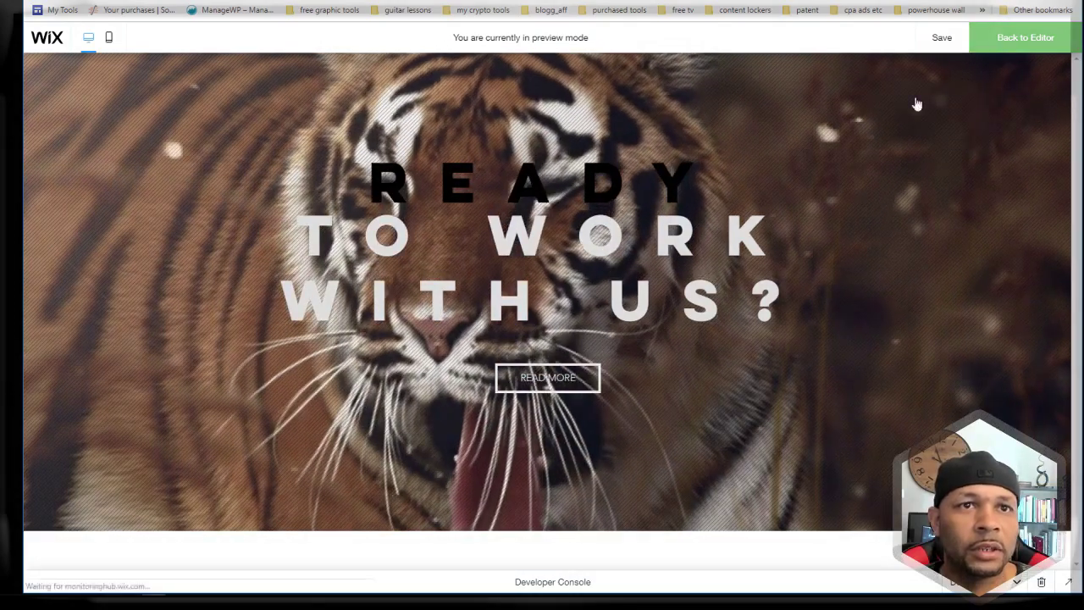
# Step: Open the strip's video background chooser and start uploading a media file from the computer
pyautogui.click(869, 136)
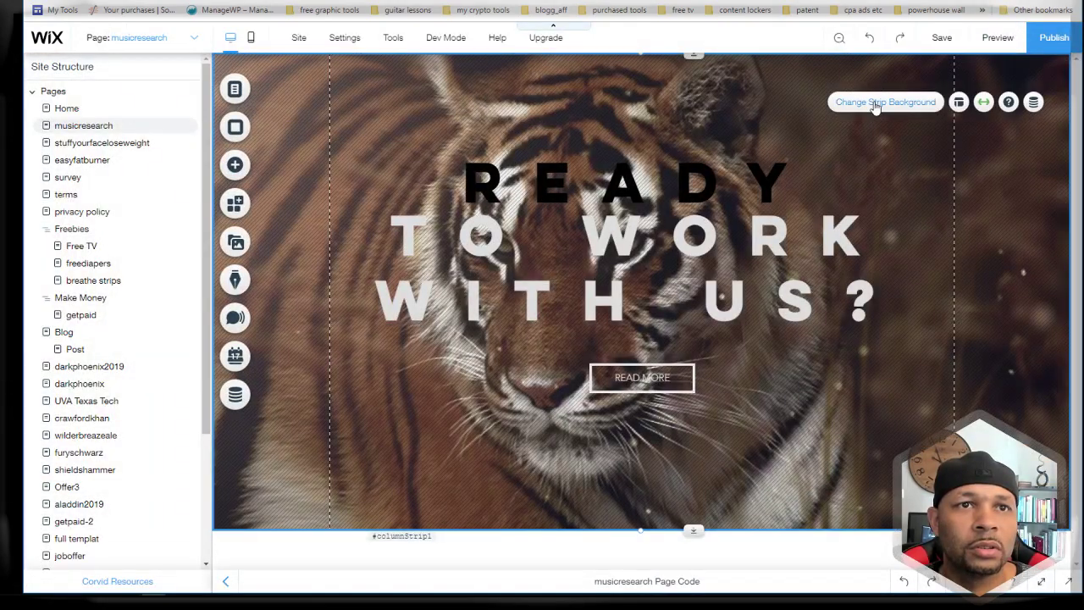
pyautogui.click(876, 103)
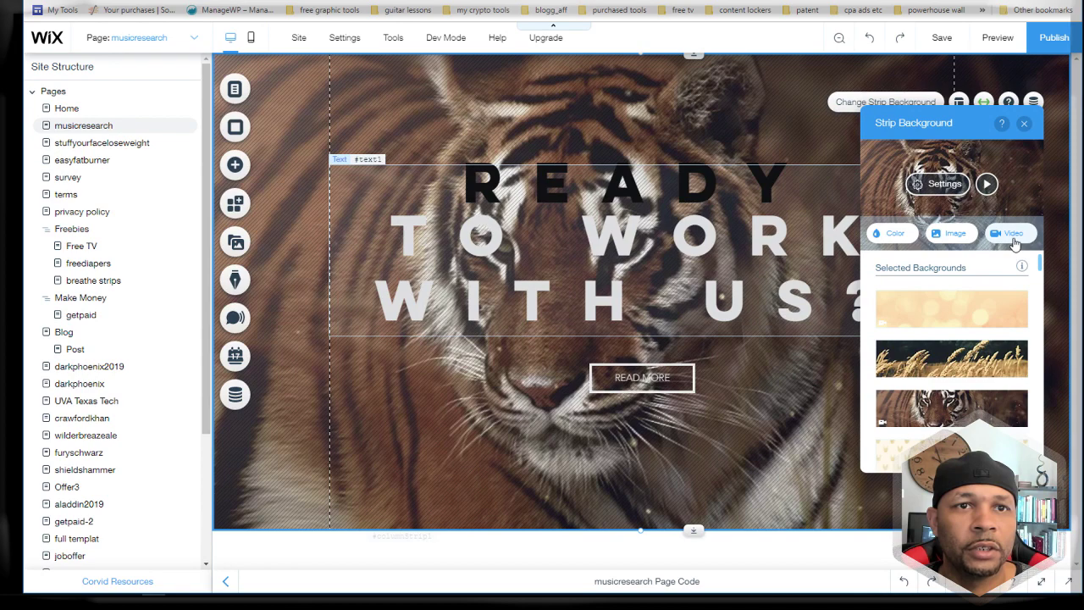
pyautogui.click(1012, 233)
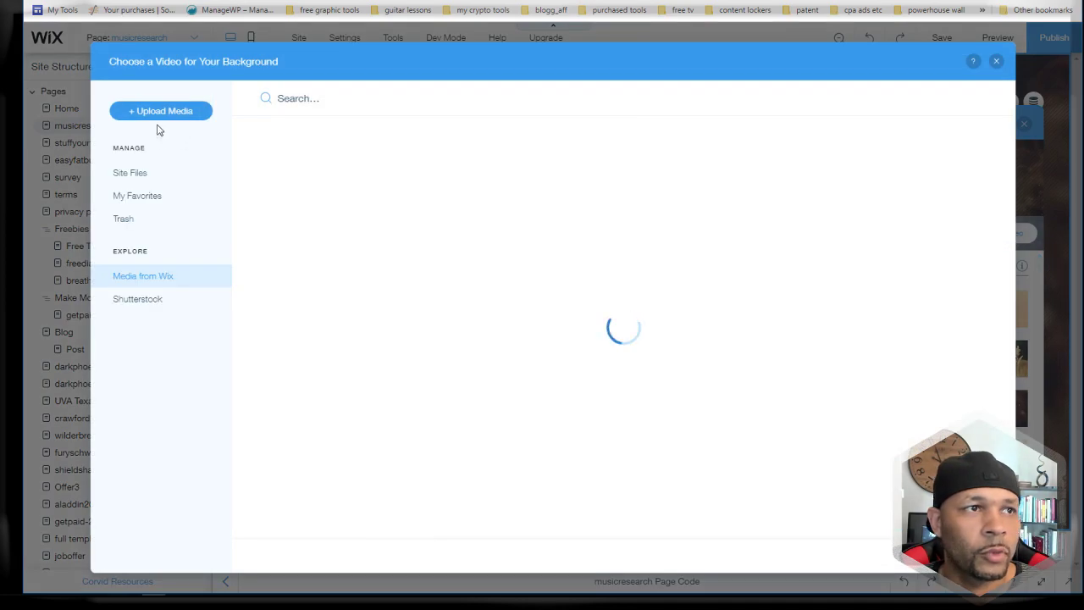
pyautogui.click(160, 117)
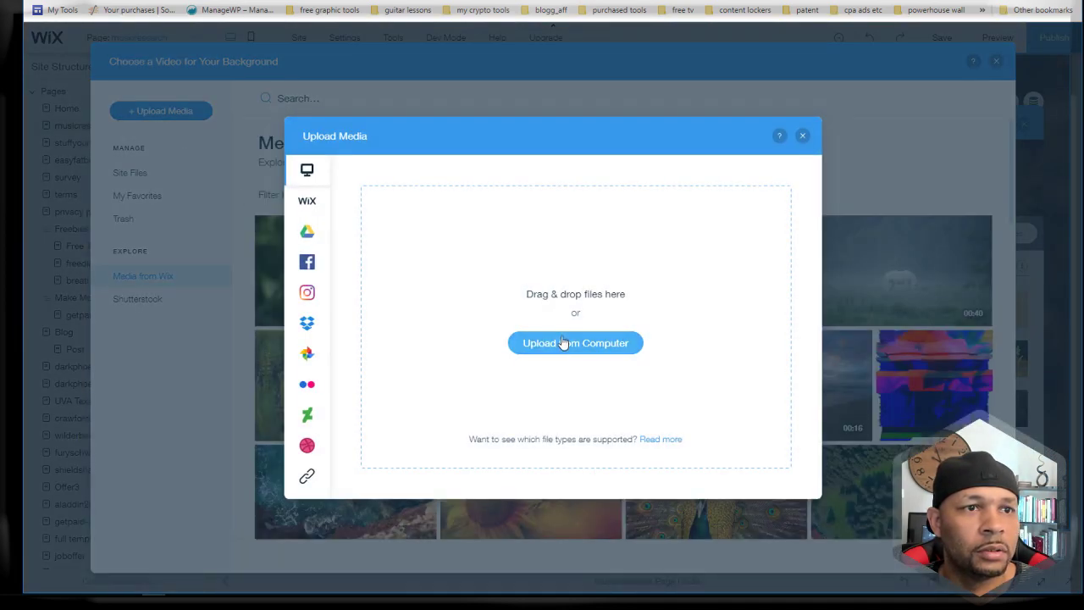
pyautogui.click(564, 344)
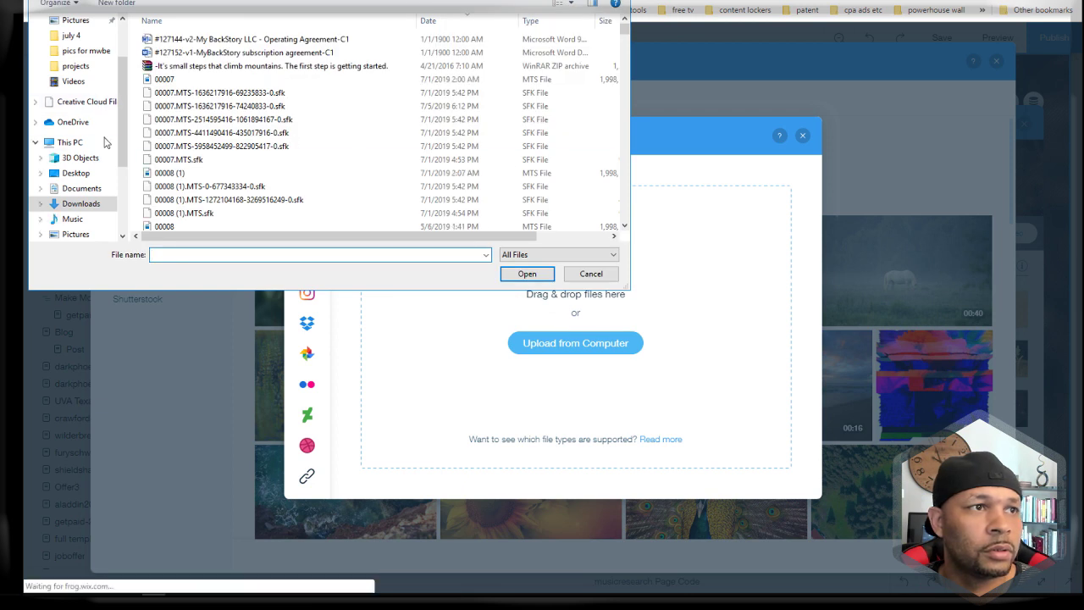
# Step: Find "Video Of Man Scrolling Down And Typing" under BUSINESS, DIGITAL MEDIA MARKETING, CPA on the C: drive and upload it
pyautogui.scroll(-3, 113, 114)
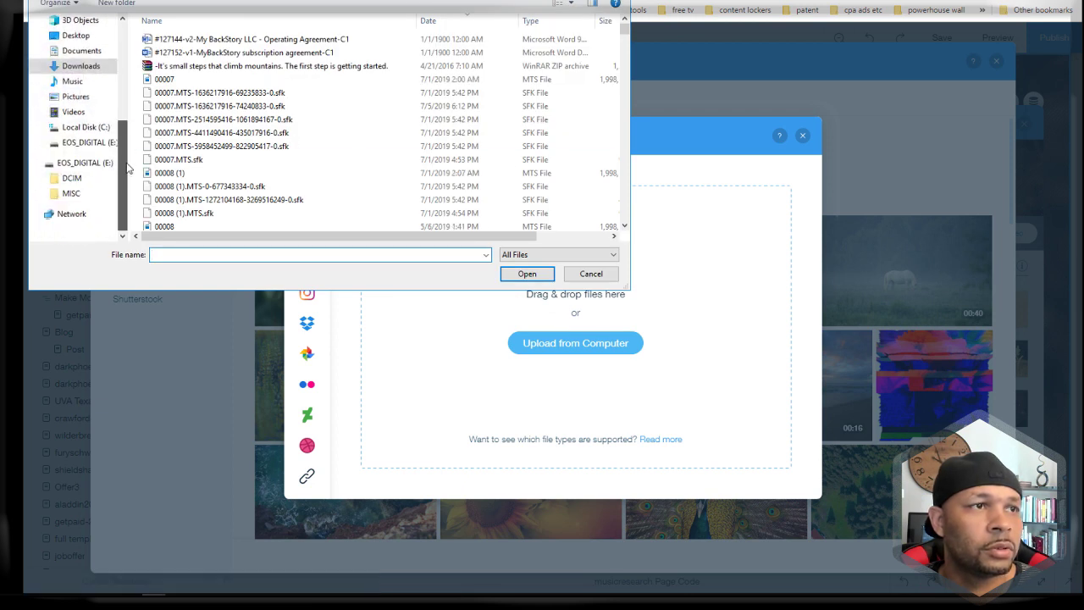
pyautogui.click(102, 129)
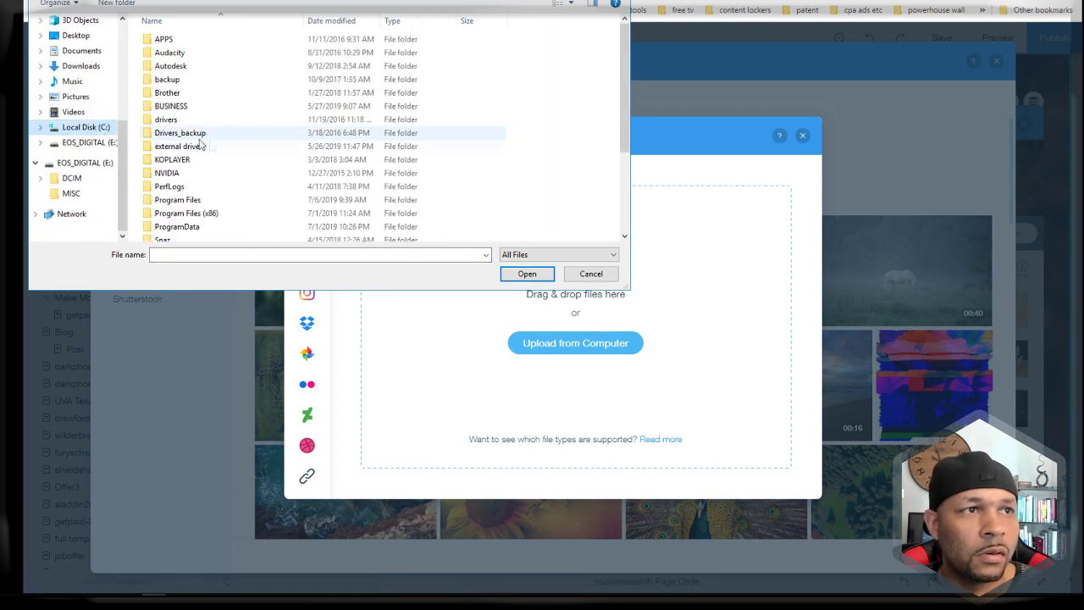
pyautogui.scroll(-4, 208, 193)
pyautogui.scroll(2, 191, 135)
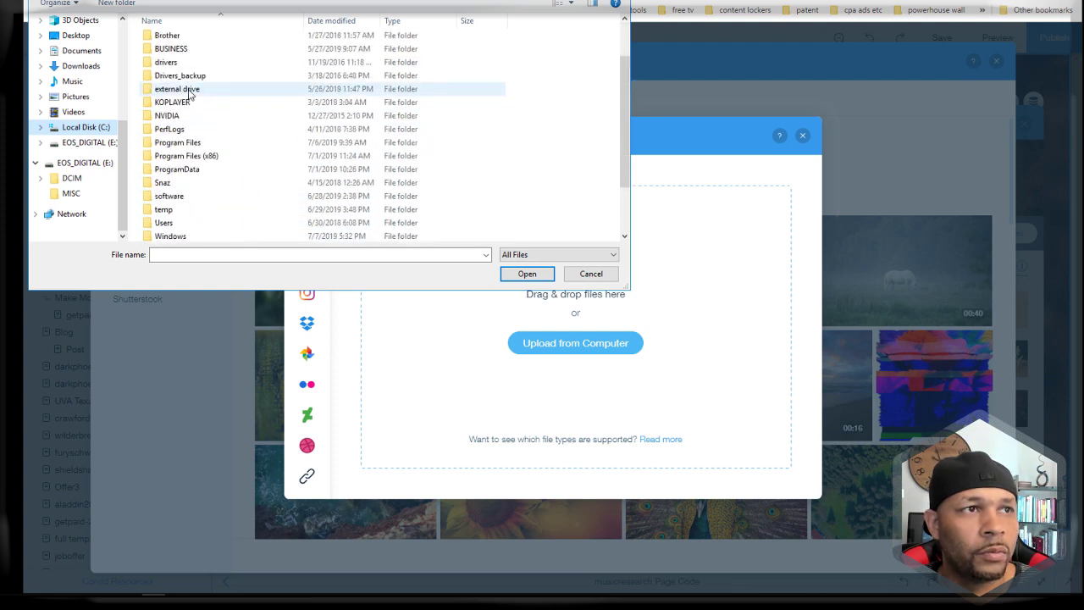
pyautogui.doubleClick(178, 50)
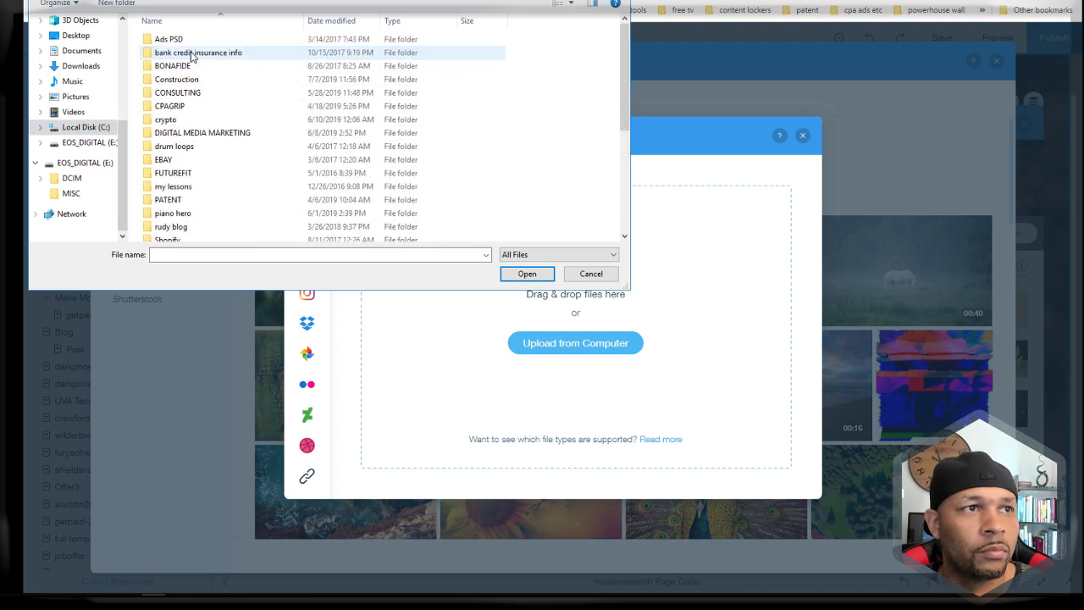
pyautogui.doubleClick(211, 133)
pyautogui.doubleClick(186, 146)
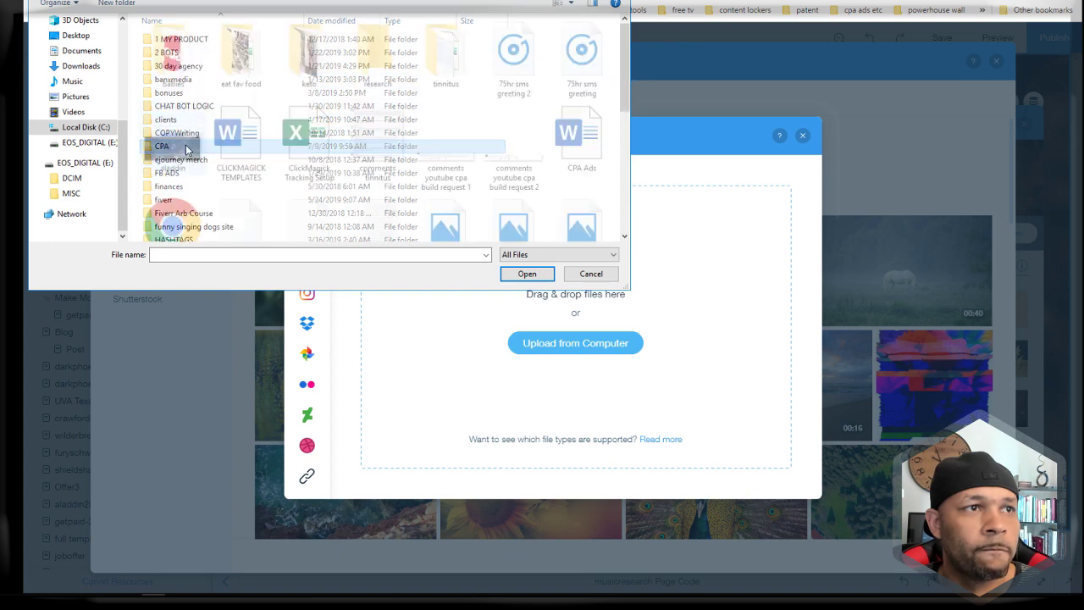
pyautogui.doubleClick(388, 61)
pyautogui.click(269, 73)
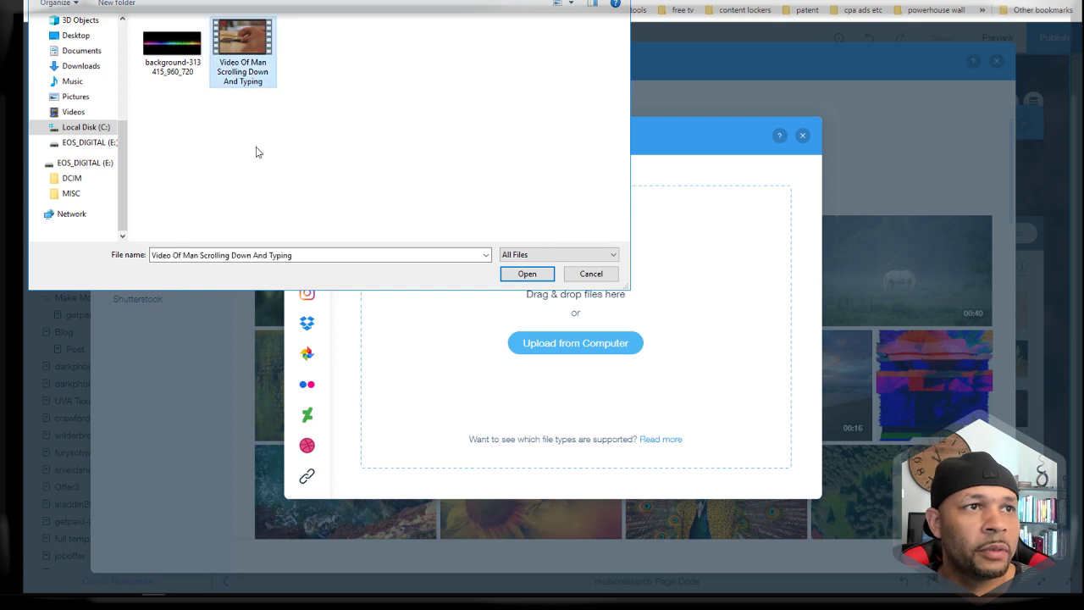
pyautogui.click(527, 273)
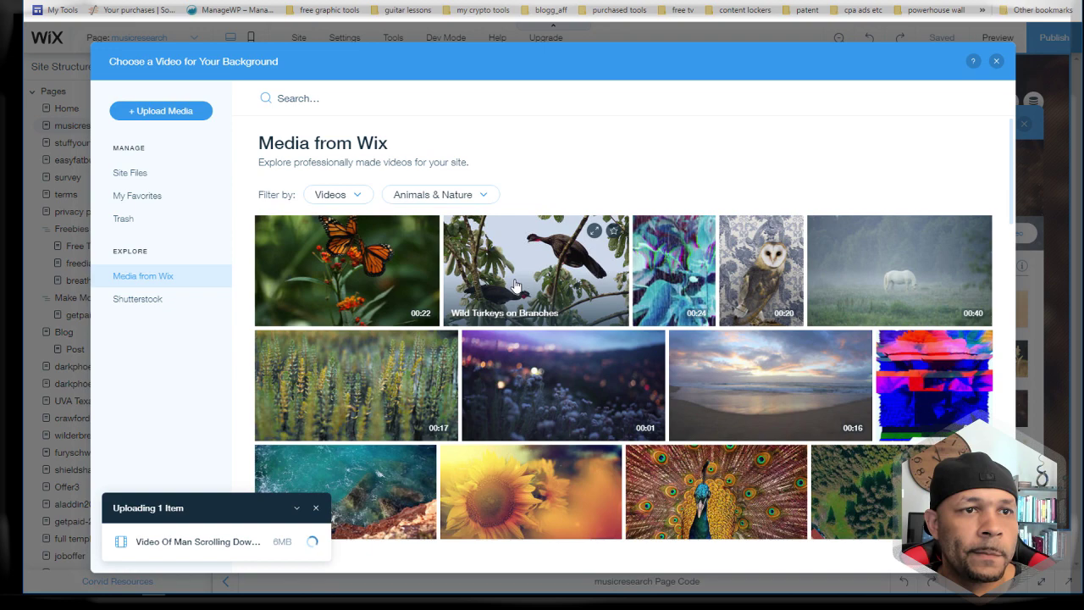
# Step: Apply the uploaded "Video Of Man Scrolling Down And Typing" as the strip's background and close the background settings
pyautogui.scroll(-3, 665, 305)
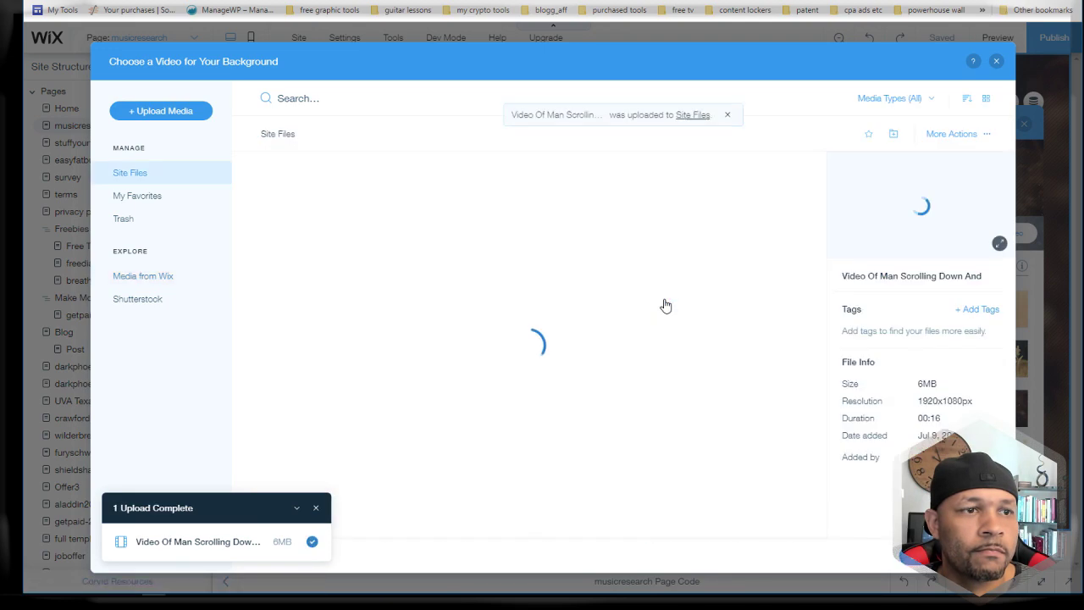
pyautogui.scroll(-5, 665, 305)
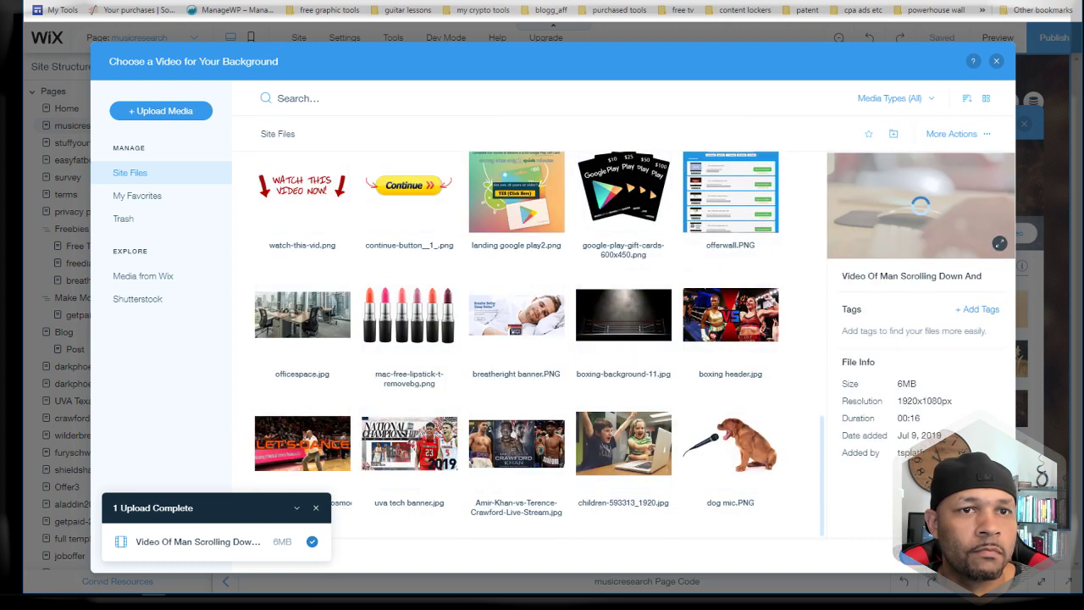
pyautogui.click(921, 563)
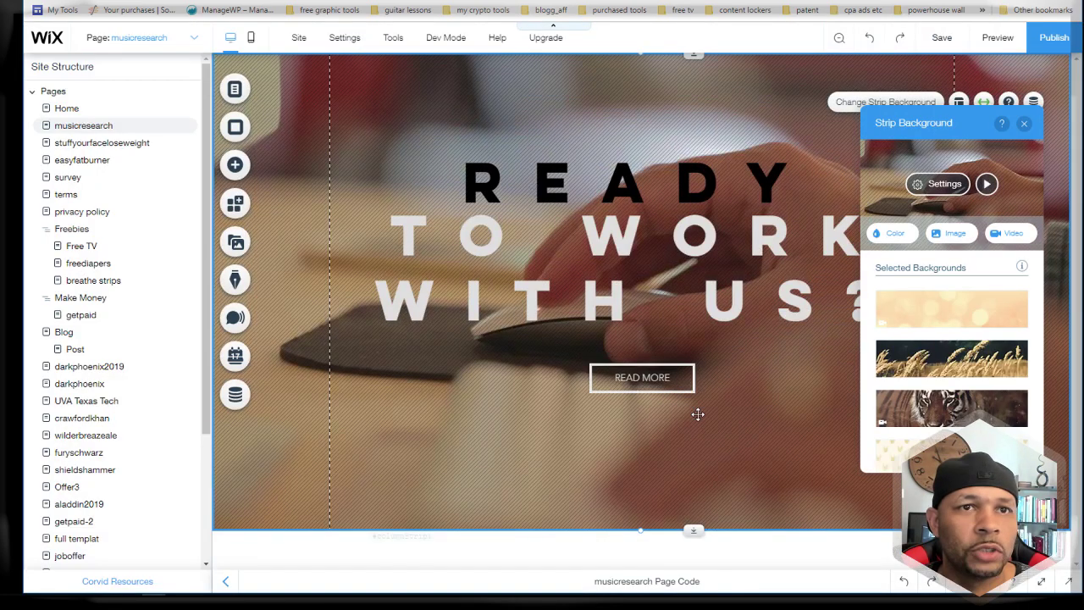
pyautogui.click(1024, 123)
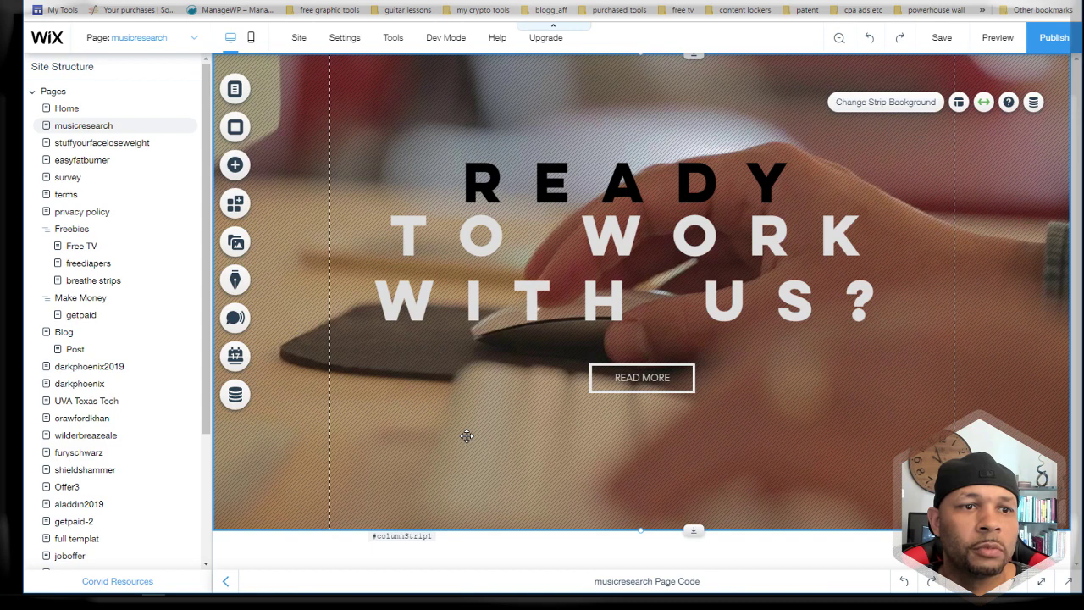
# Step: Shorten the strip to end just below the READ MORE button and replace READY in the heading with WORK
pyautogui.moveTo(693, 531); pyautogui.dragTo(701, 405)
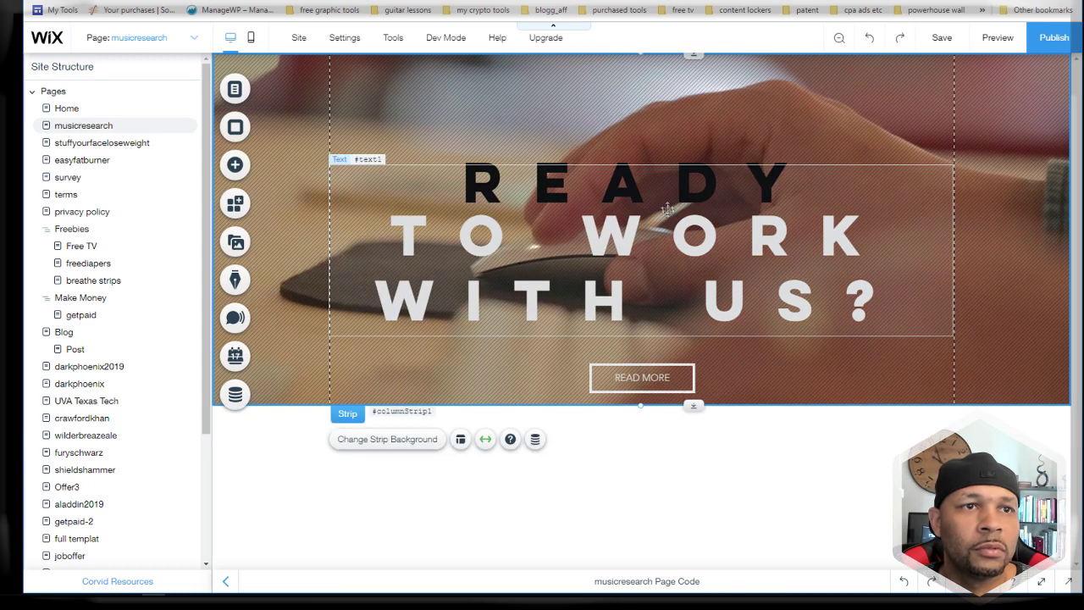
pyautogui.click(644, 199)
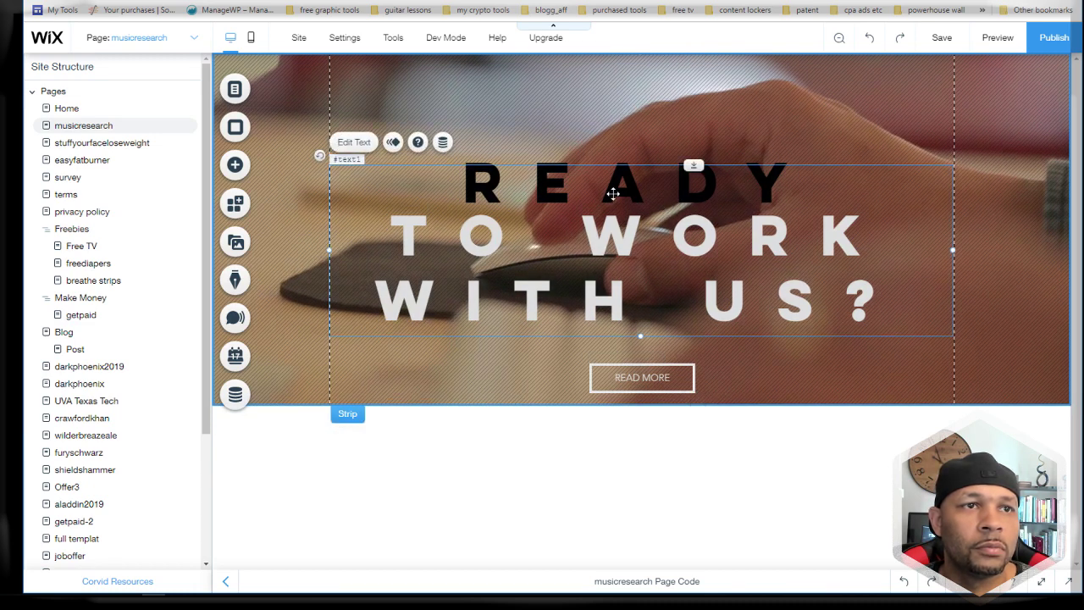
pyautogui.doubleClick(612, 194)
pyautogui.moveTo(463, 185); pyautogui.dragTo(785, 194)
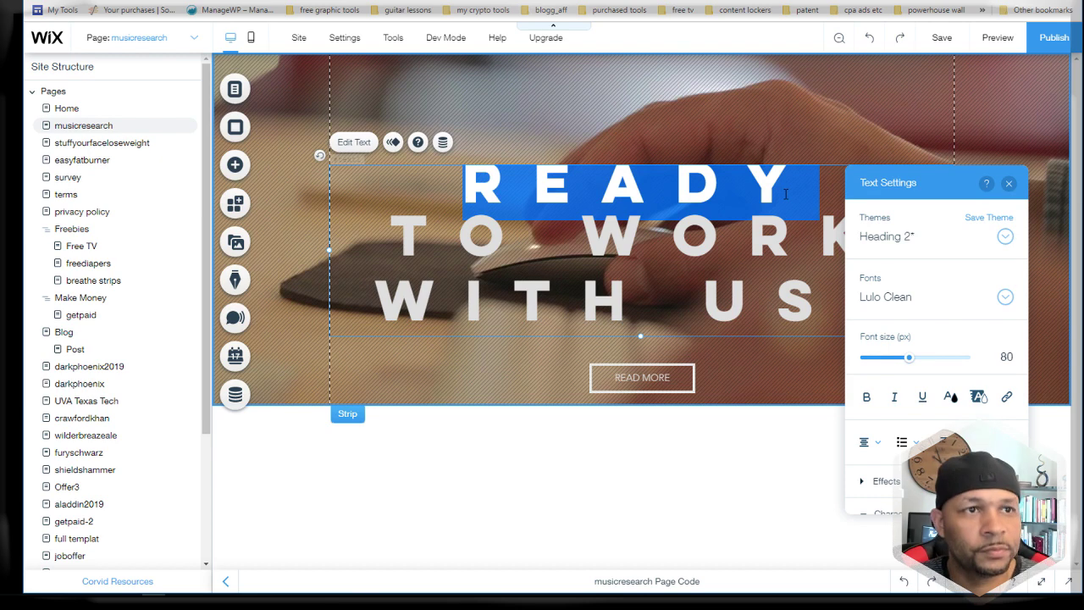
pyautogui.write('WORK')
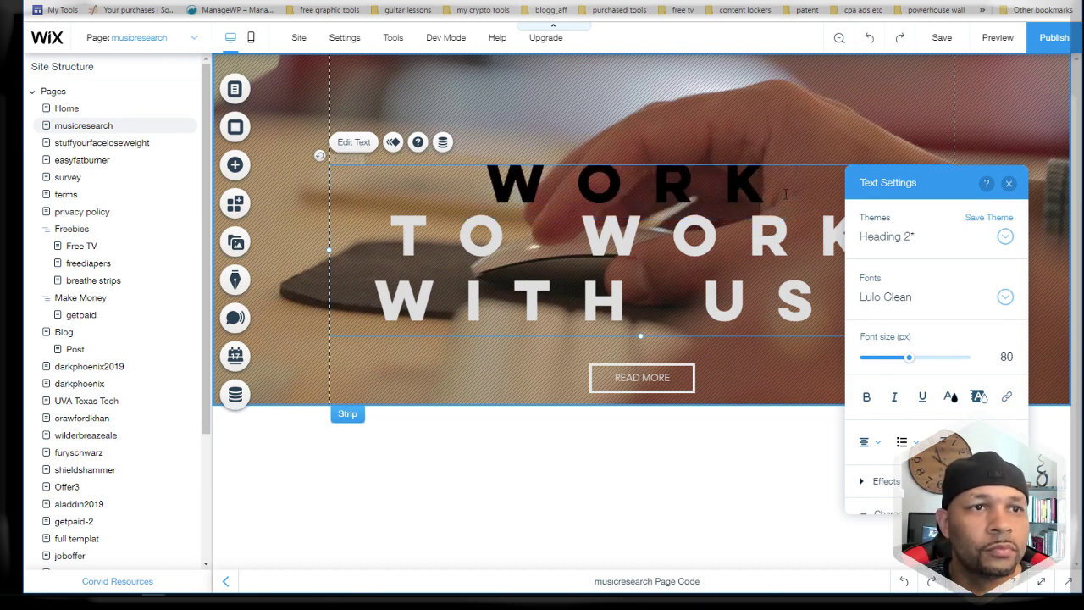
# Step: Delete "TO WORK" from the heading's light-coloured text, leaving "WITH US?" on the second line
pyautogui.click(404, 230)
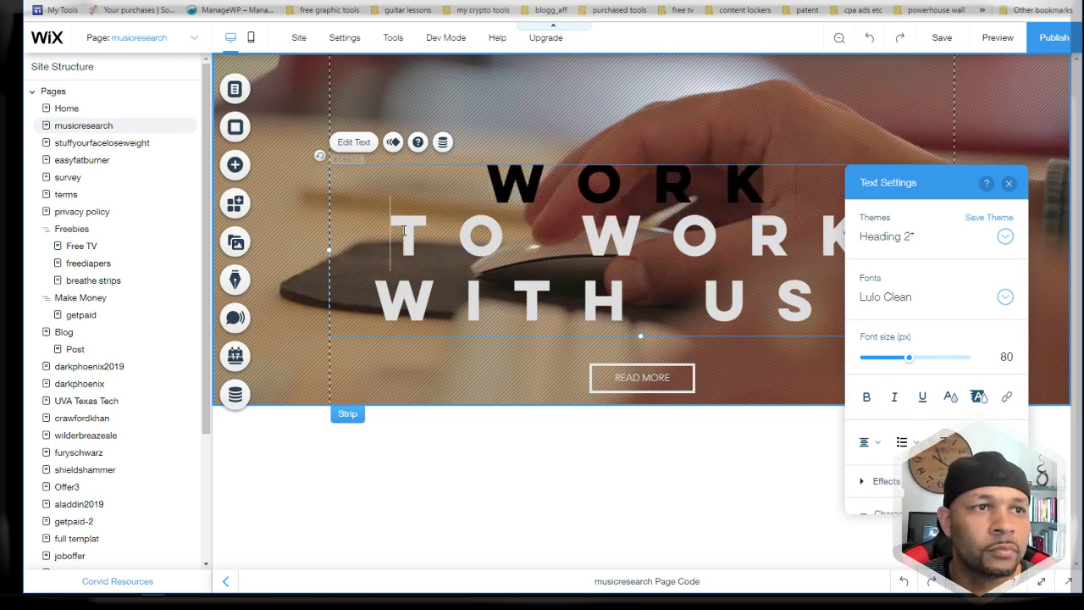
pyautogui.press('Delete')
pyautogui.press('Delete')
pyautogui.press('Delete')
pyautogui.press('Delete')
pyautogui.press('Delete')
pyautogui.press('Delete')
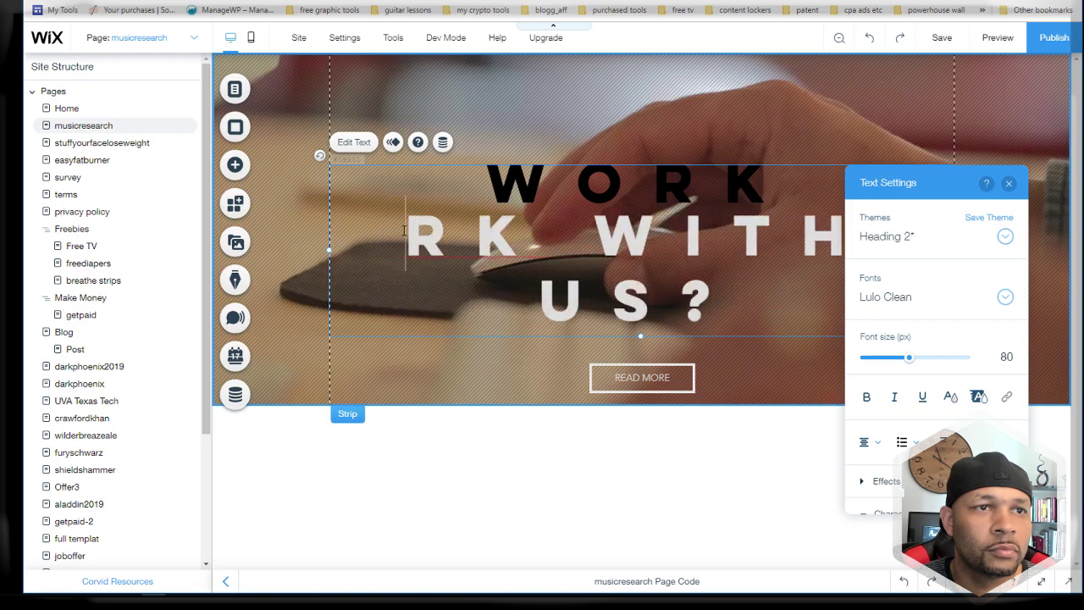
pyautogui.press('Delete')
pyautogui.press('Delete')
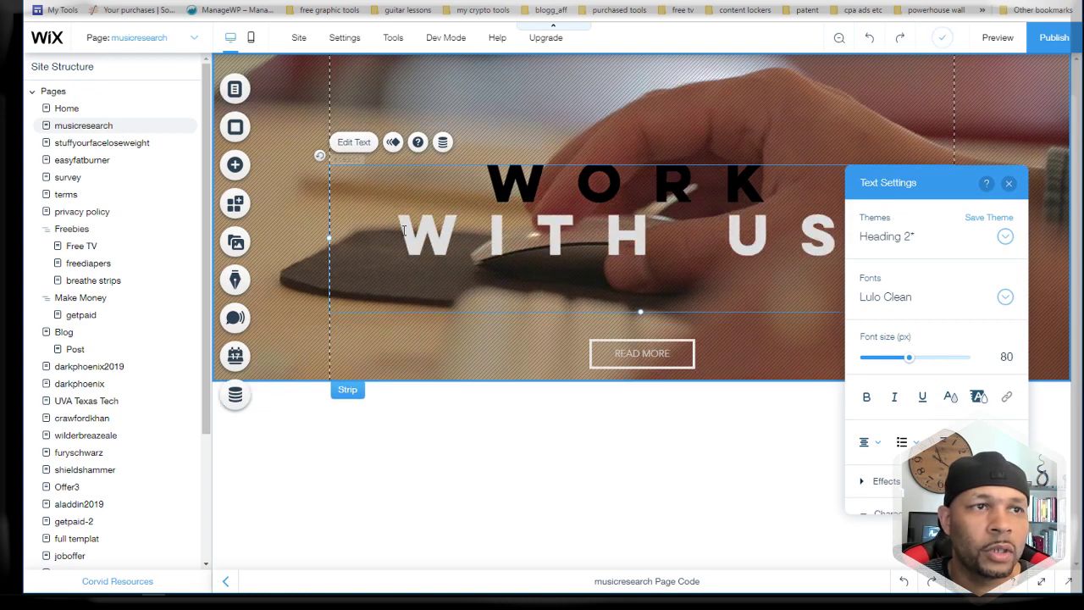
# Step: Set the character spacing of the whole heading to 0.1 and move the heading higher in the strip
pyautogui.hotkey('shift', 'End')
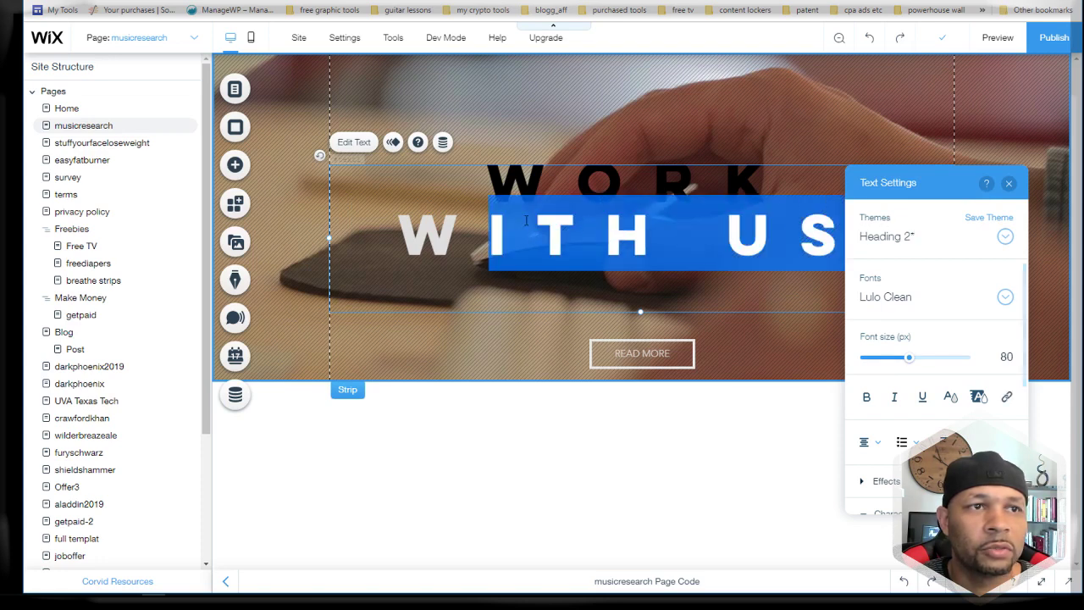
pyautogui.click(581, 188)
pyautogui.doubleClick(581, 188)
pyautogui.click(562, 210)
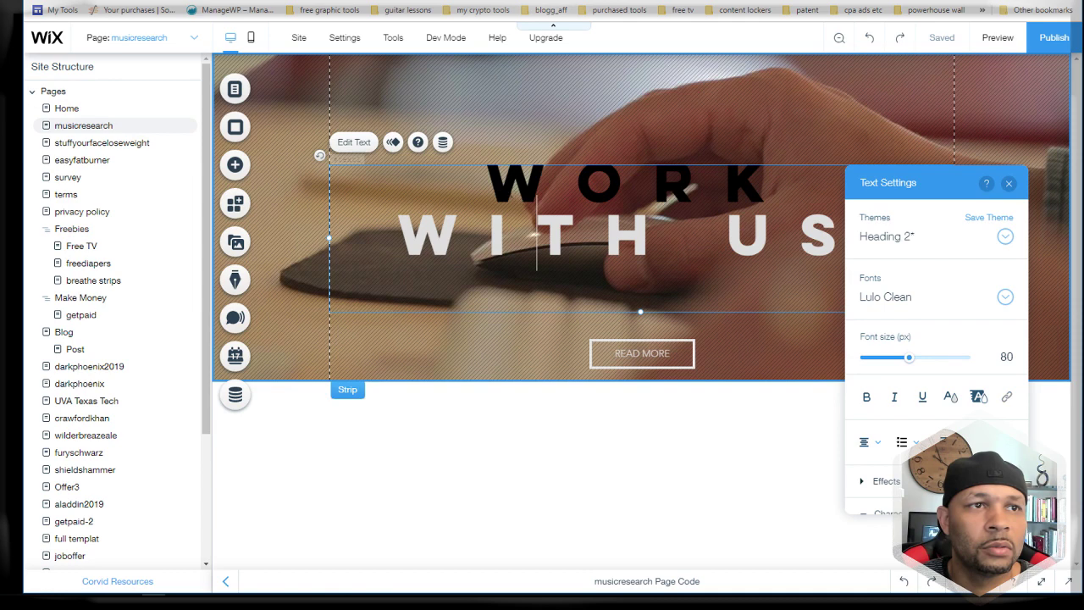
pyautogui.hotkey('ctrl', 'a')
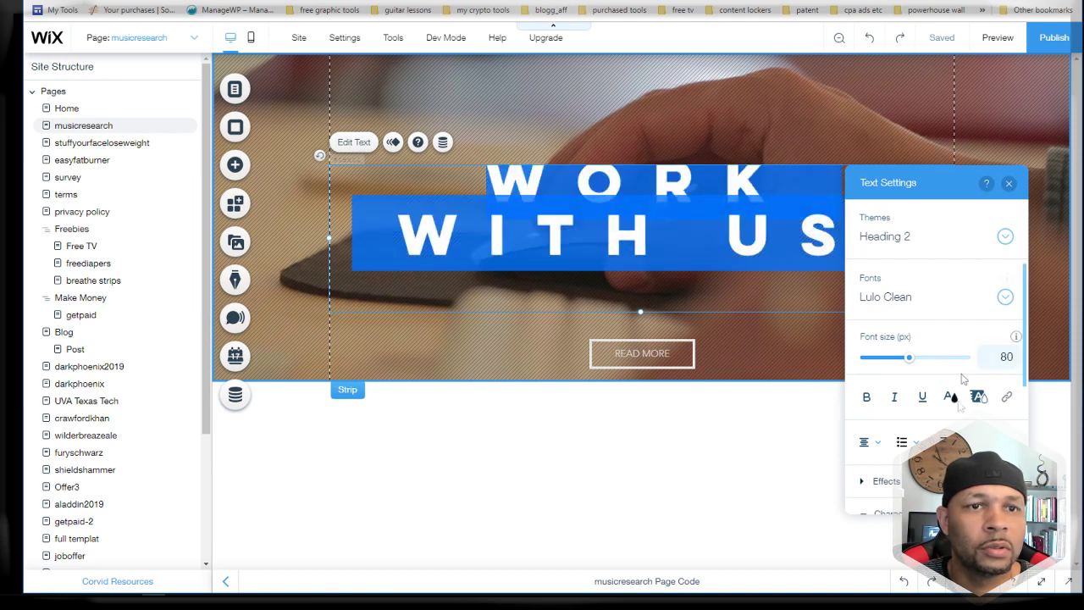
pyautogui.scroll(-3, 931, 423)
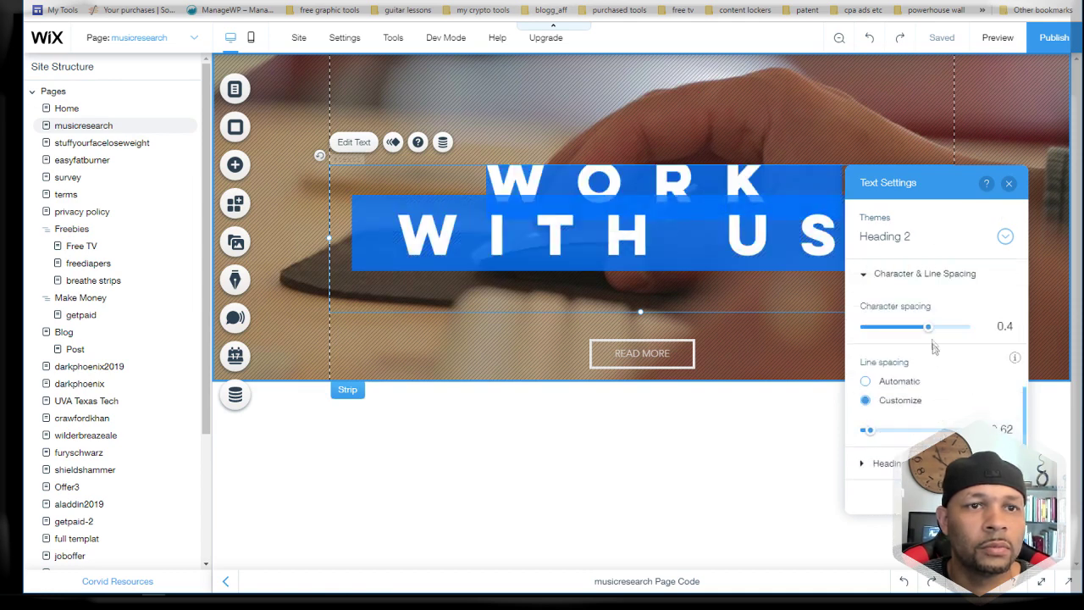
pyautogui.moveTo(928, 328); pyautogui.dragTo(893, 332)
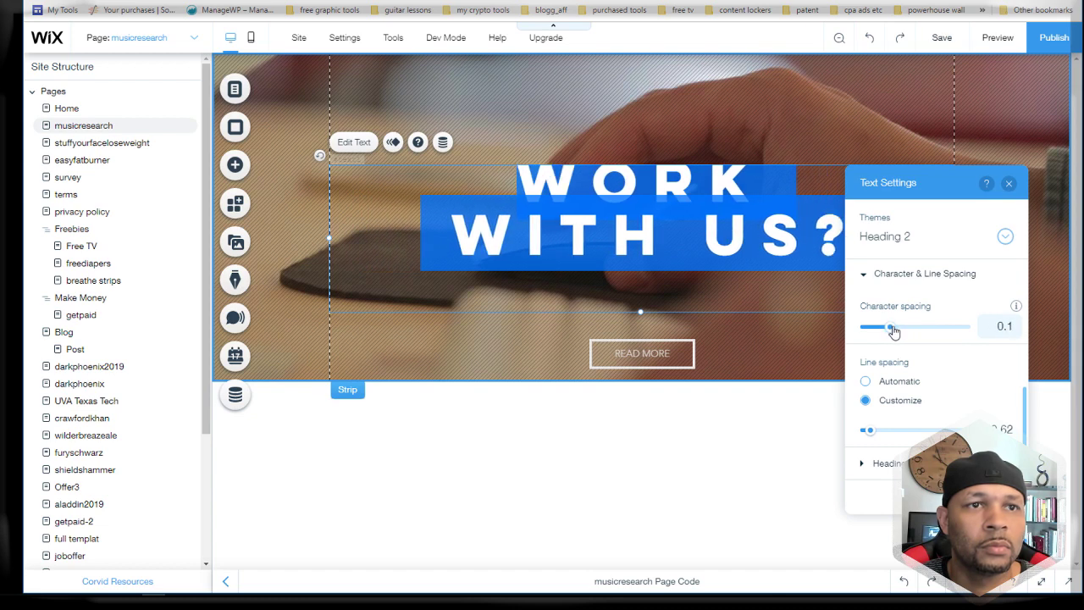
pyautogui.click(649, 437)
pyautogui.moveTo(646, 194); pyautogui.dragTo(643, 155)
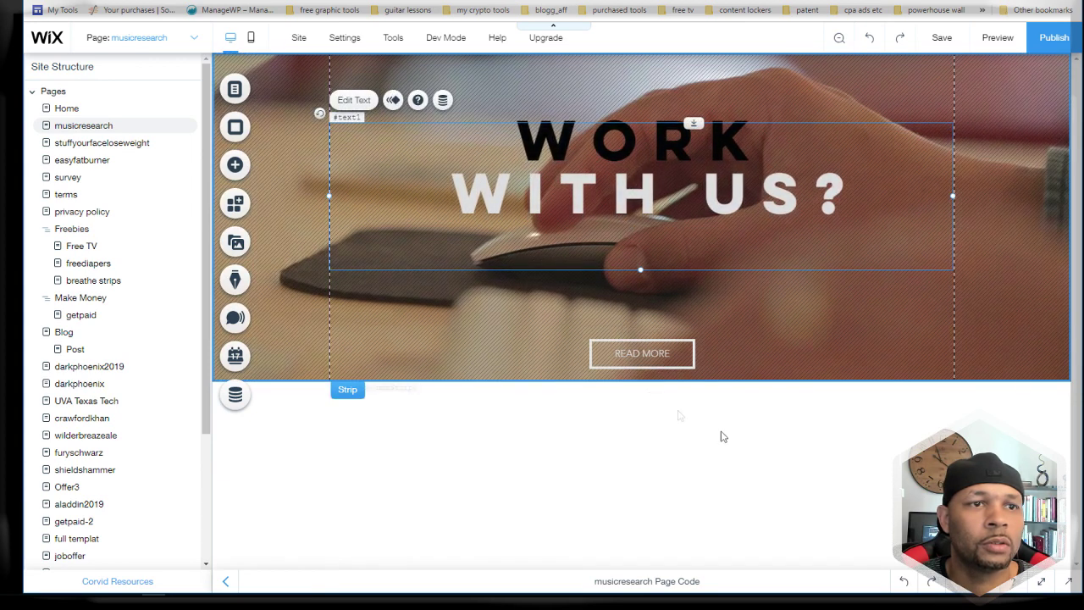
# Step: Save the site without publishing, preview the page with the video strip, and return to the editor
pyautogui.click(944, 41)
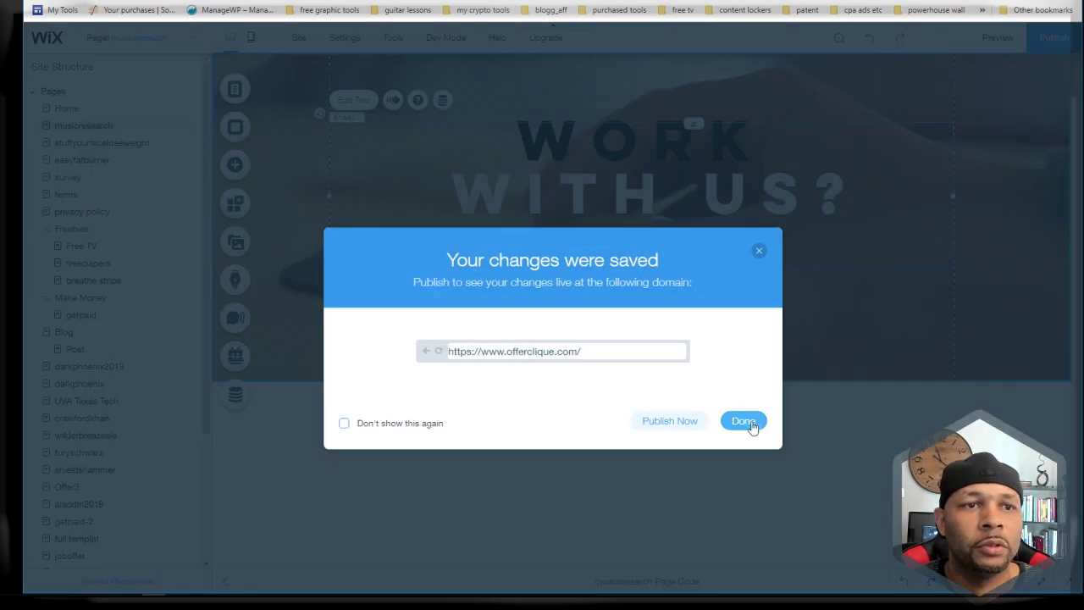
pyautogui.click(751, 422)
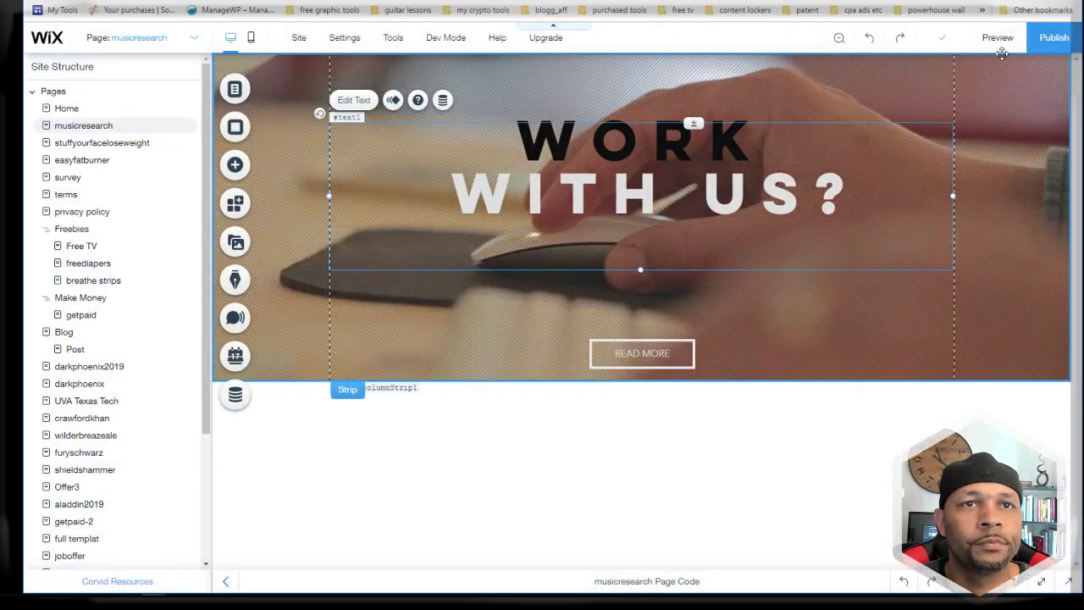
pyautogui.click(999, 39)
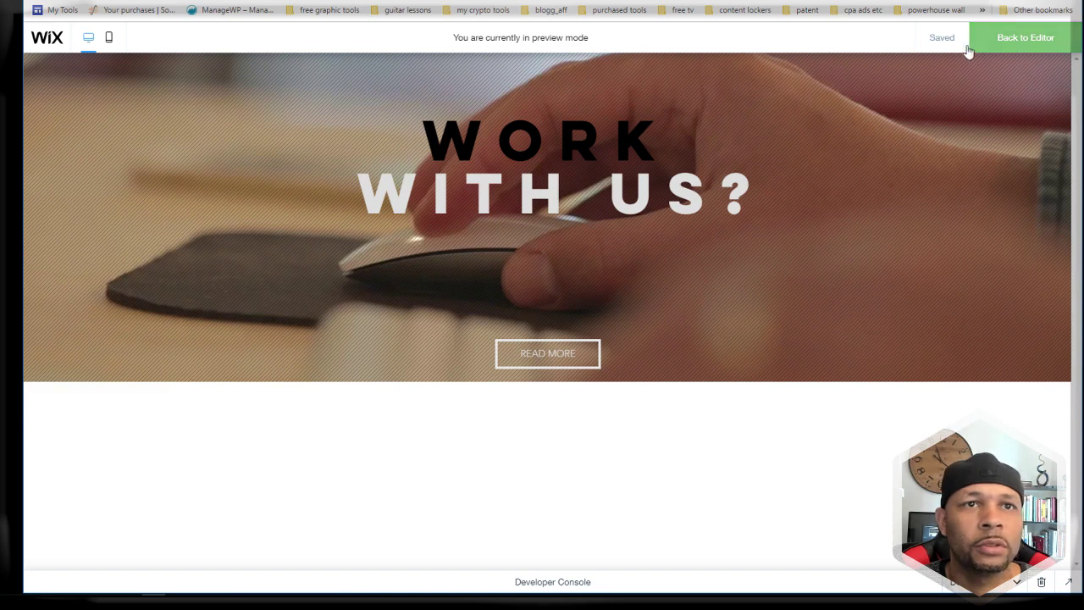
pyautogui.click(1012, 38)
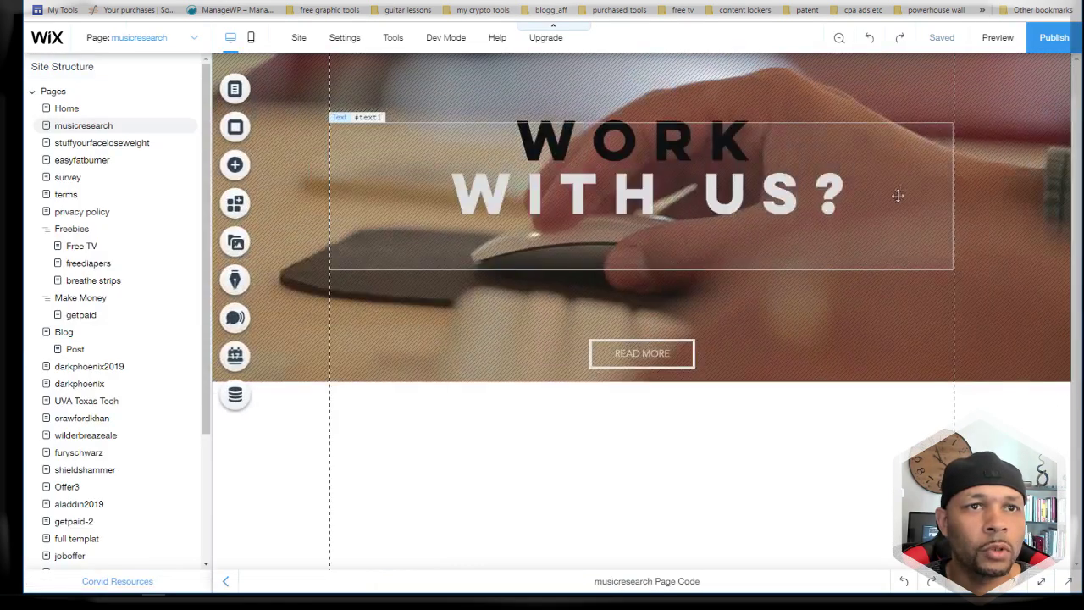
# Step: Open the video settings of the strip's background, review the options, and turn on the overlay color
pyautogui.click(915, 91)
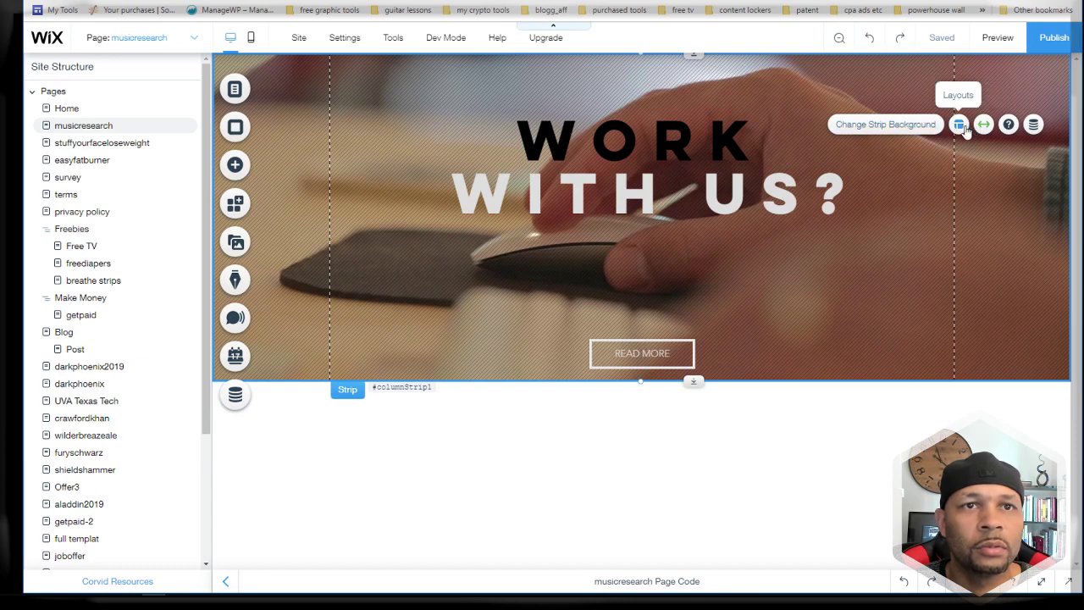
pyautogui.click(963, 127)
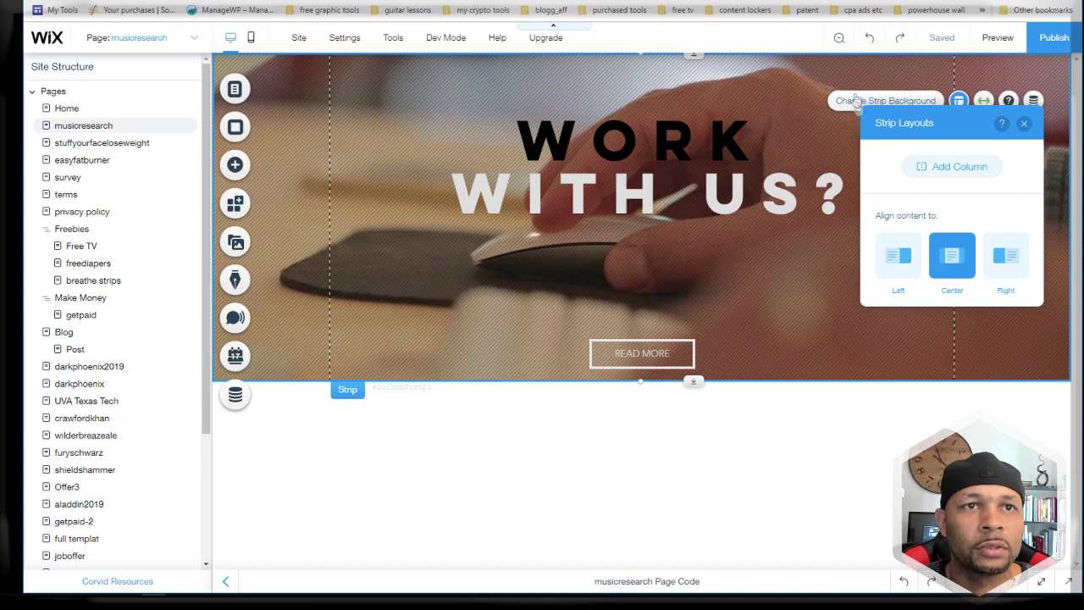
pyautogui.click(857, 102)
pyautogui.click(936, 184)
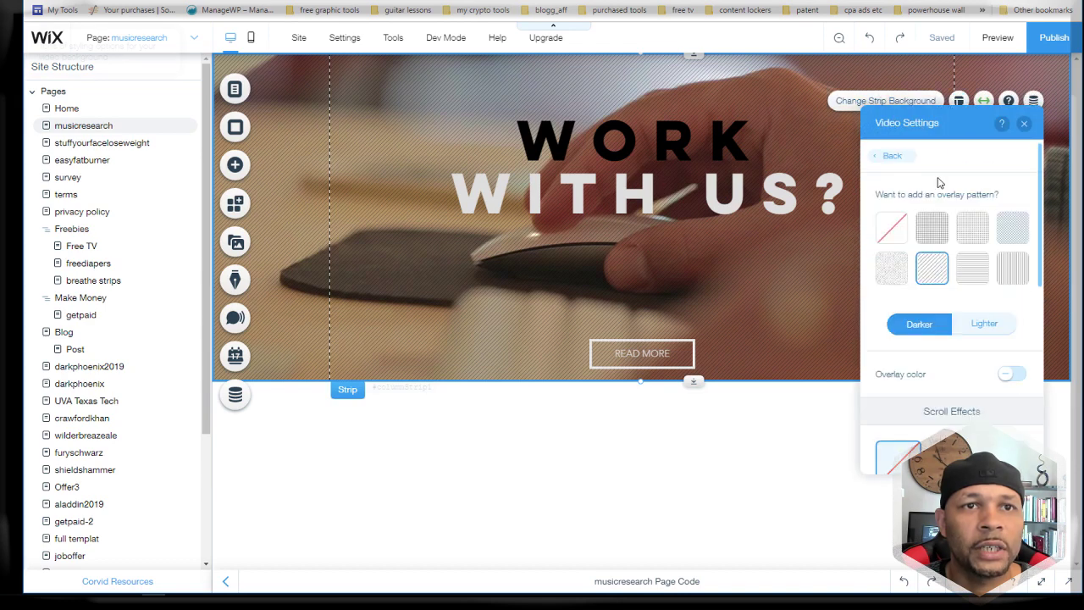
pyautogui.scroll(-3, 980, 332)
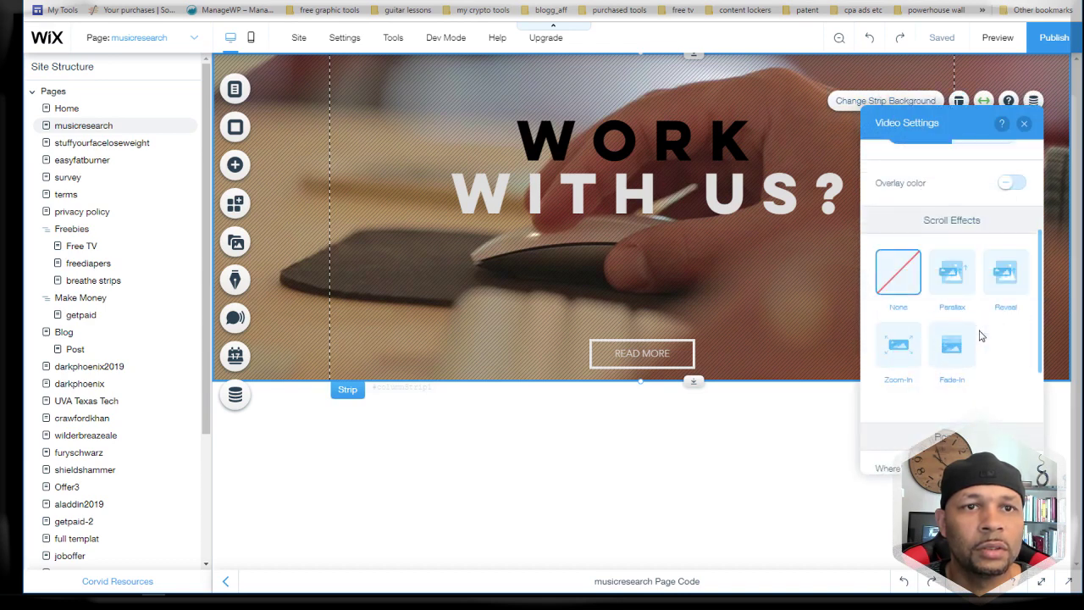
pyautogui.scroll(-3, 980, 336)
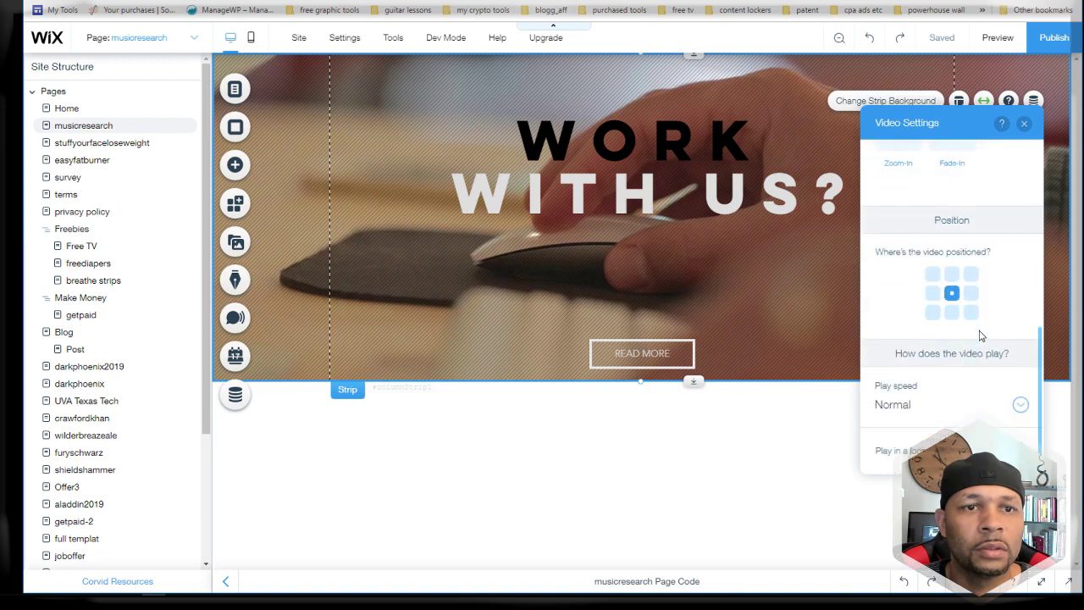
pyautogui.scroll(6, 980, 336)
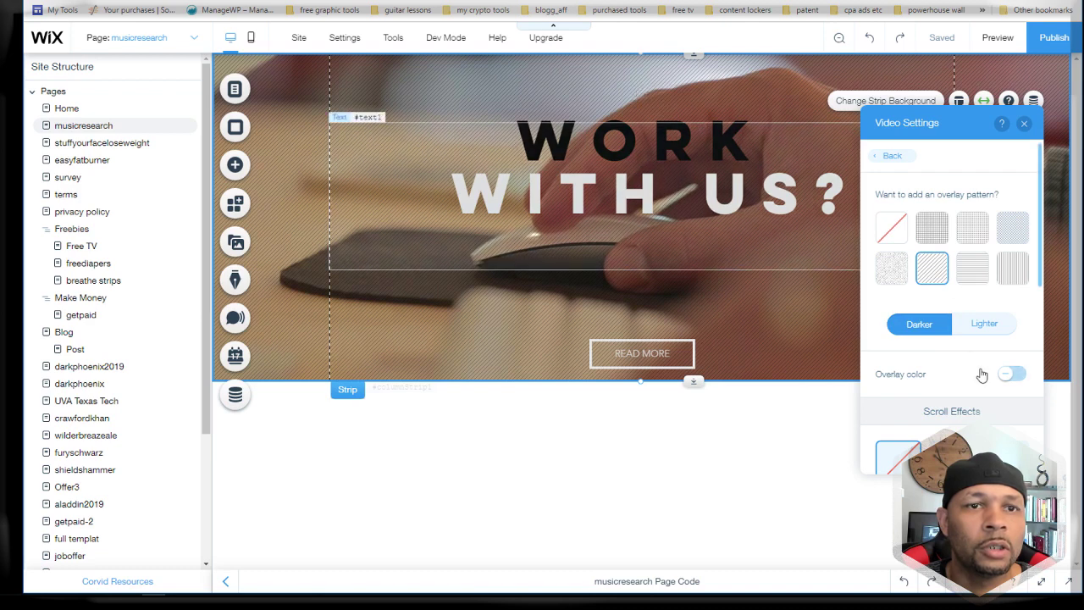
pyautogui.scroll(-3, 980, 373)
pyautogui.scroll(-3, 980, 369)
pyautogui.scroll(2, 980, 363)
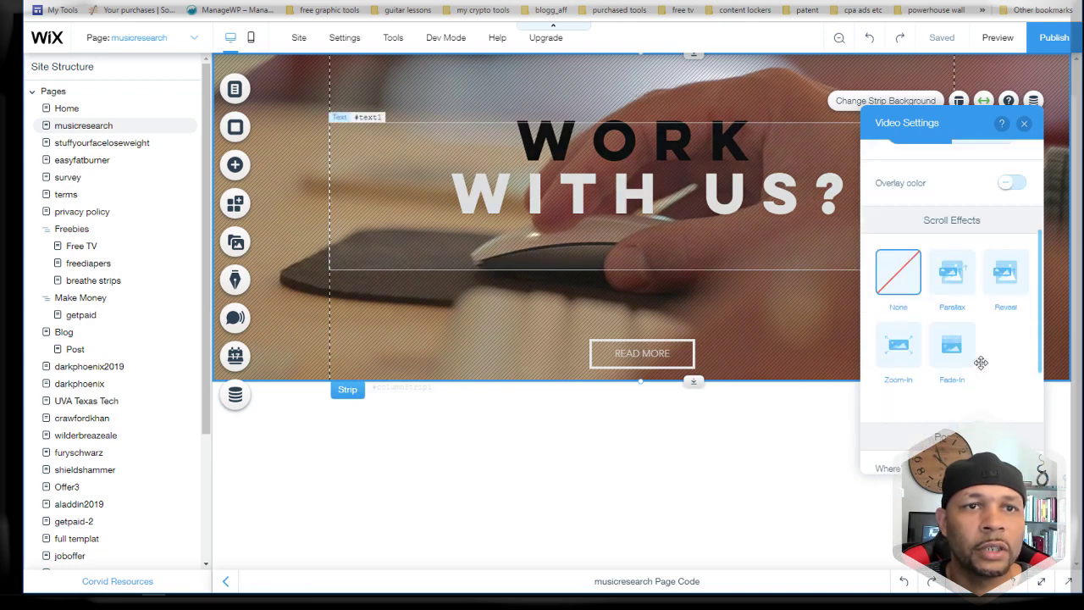
pyautogui.click(1009, 185)
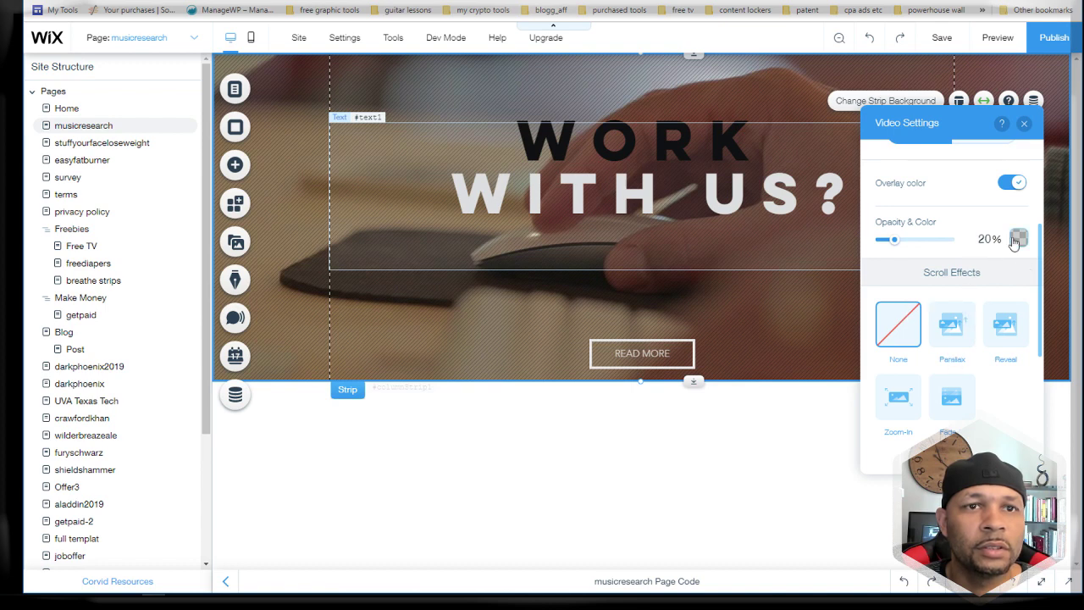
# Step: Change the video overlay to a yellow-green color at 29% opacity, then deselect the strip
pyautogui.click(1021, 241)
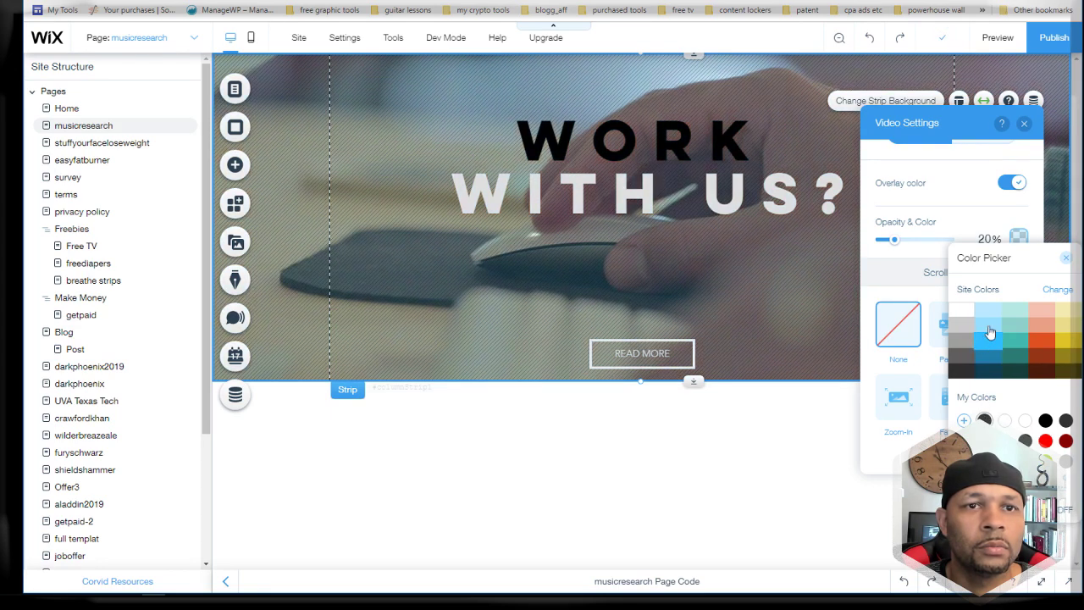
pyautogui.click(987, 345)
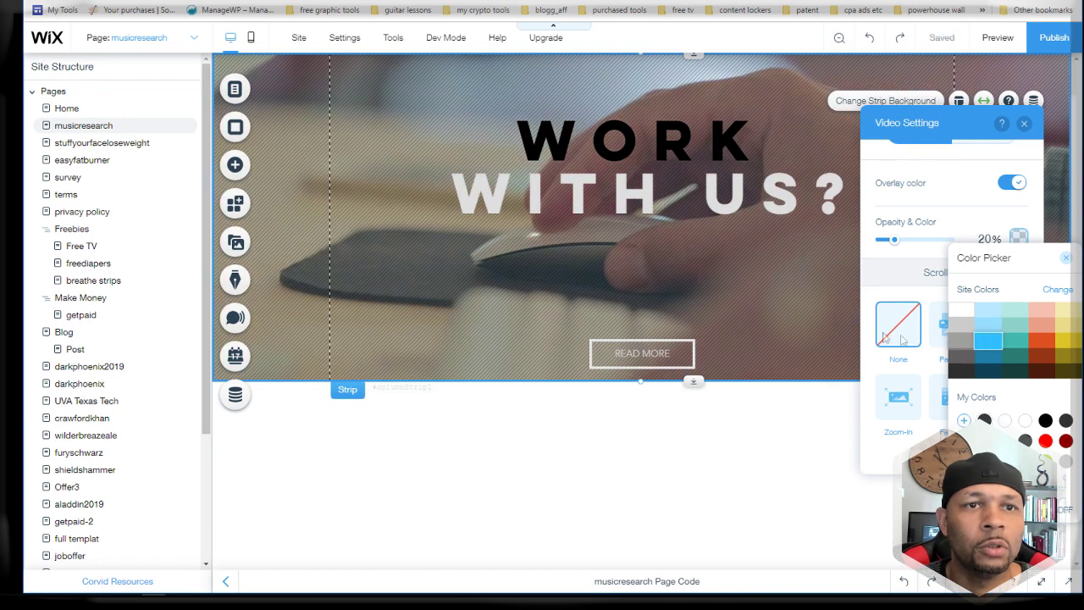
pyautogui.moveTo(894, 241); pyautogui.dragTo(929, 245)
pyautogui.click(1019, 240)
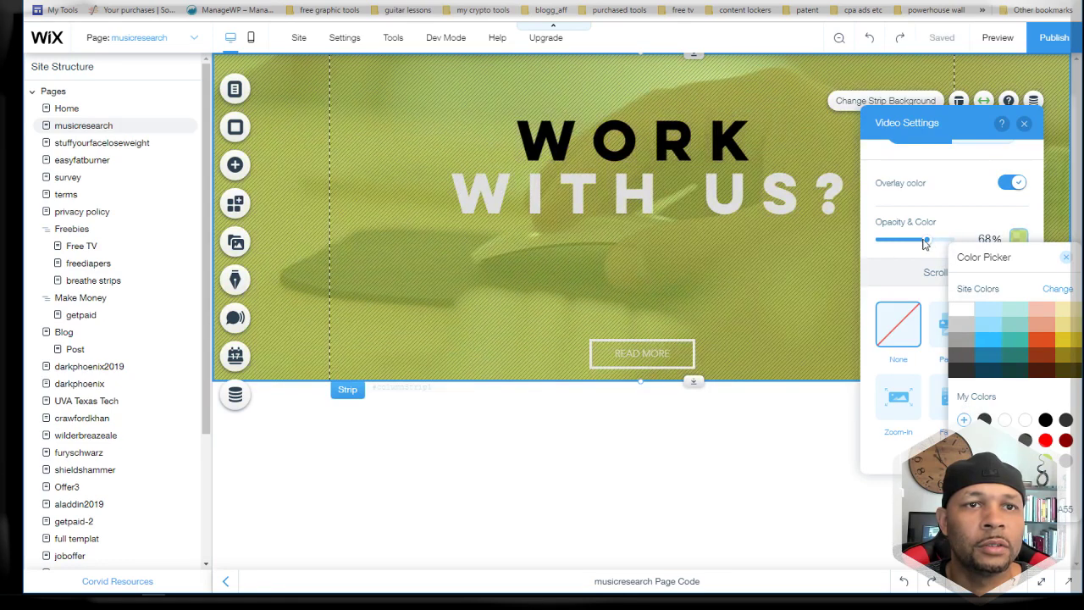
pyautogui.click(929, 244)
pyautogui.moveTo(929, 244); pyautogui.dragTo(901, 245)
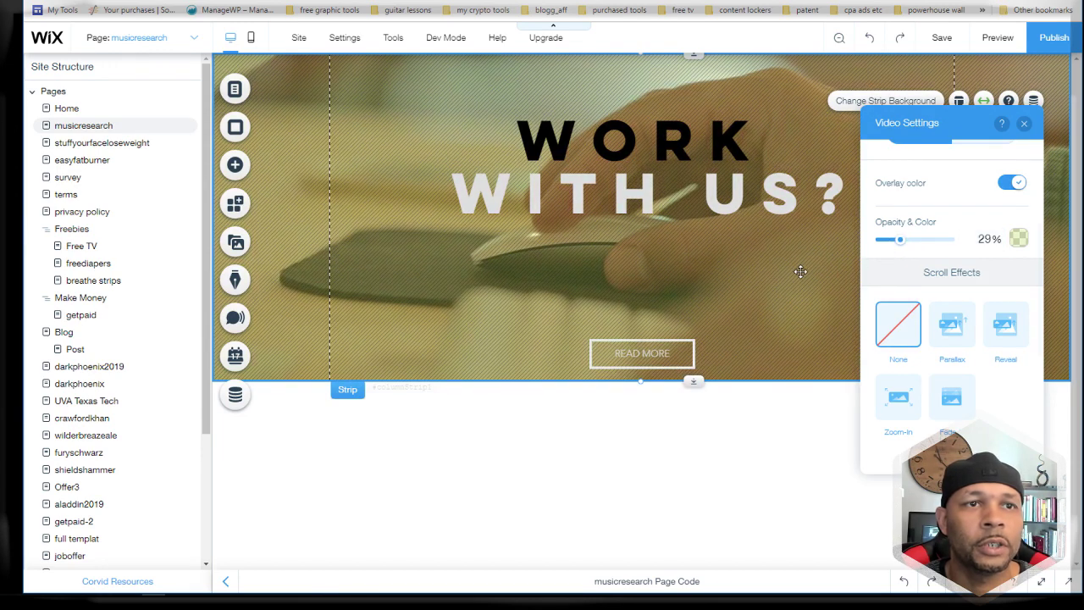
pyautogui.click(768, 430)
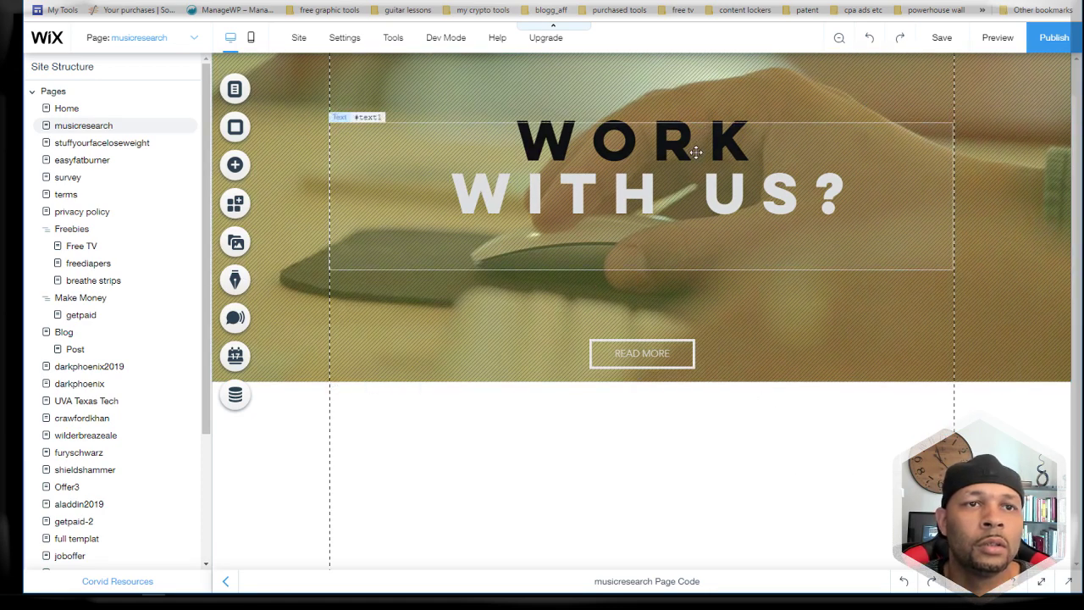
# Step: Save the site, preview the page with the tinted video strip, and return to the editor
pyautogui.click(942, 37)
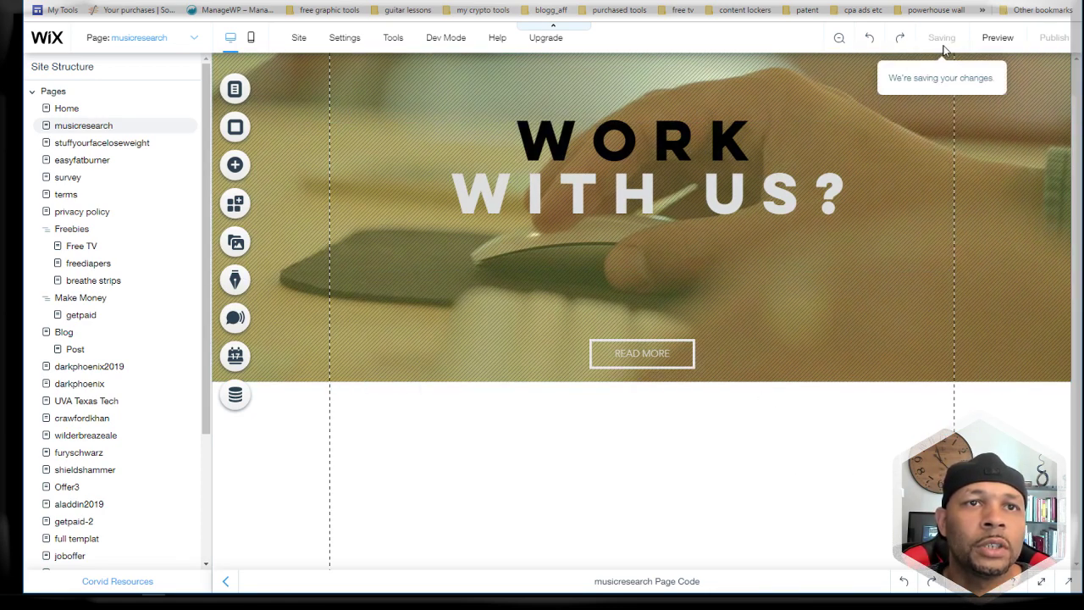
pyautogui.click(753, 424)
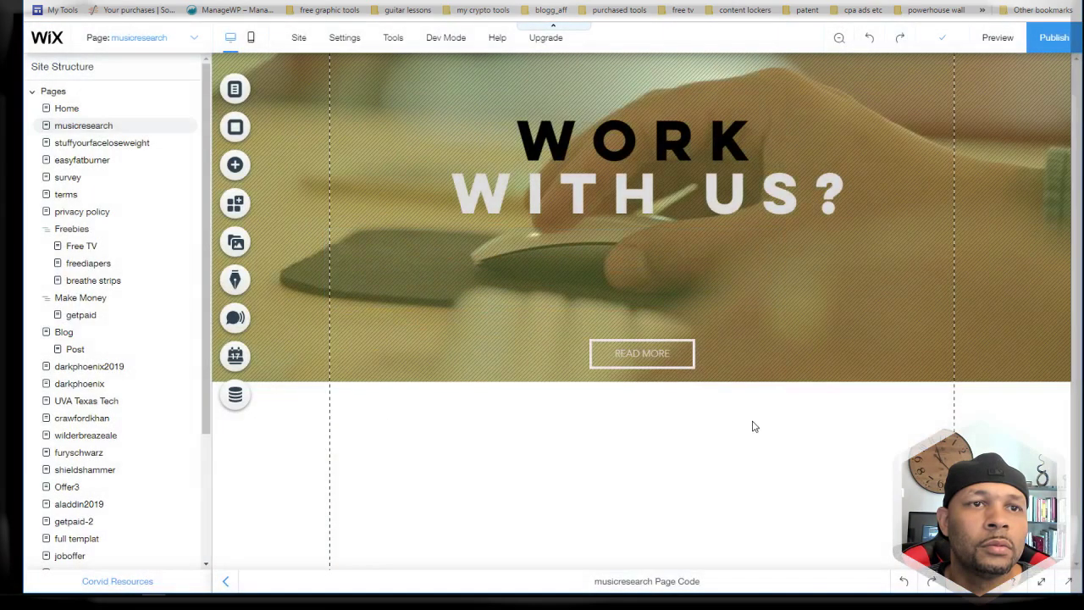
pyautogui.click(999, 37)
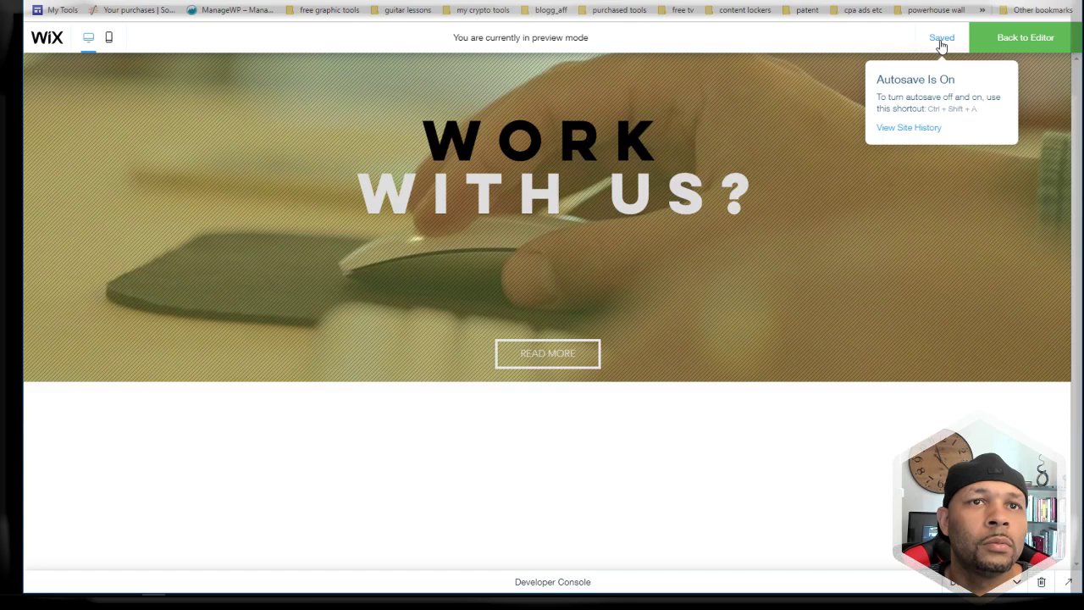
pyautogui.click(1019, 43)
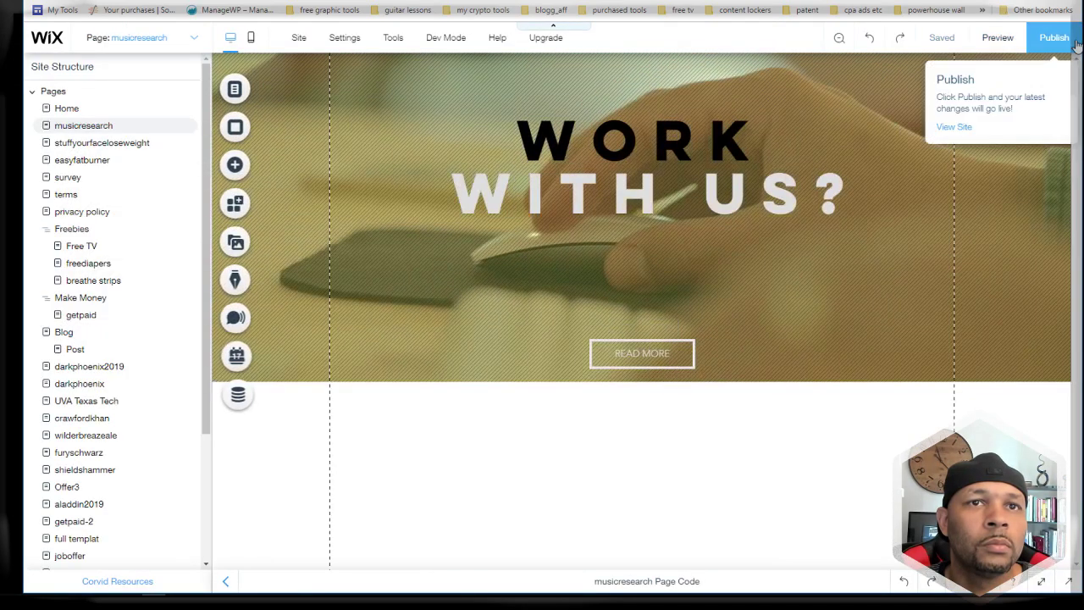
# Step: Publish the site and open the live musicresearch page of offerclique.com in a new browser tab
pyautogui.click(1063, 41)
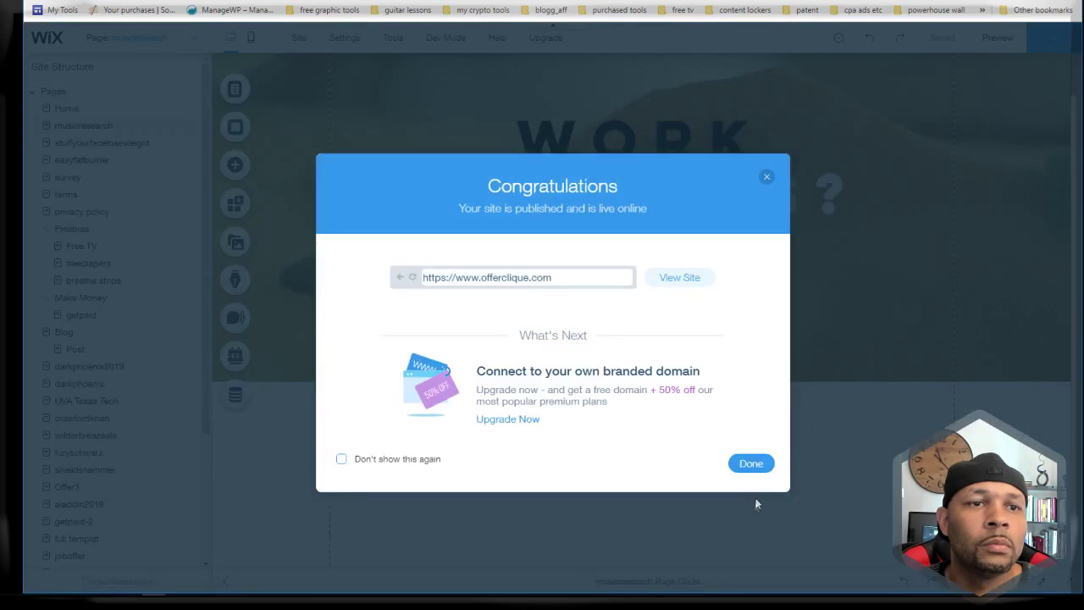
pyautogui.click(753, 462)
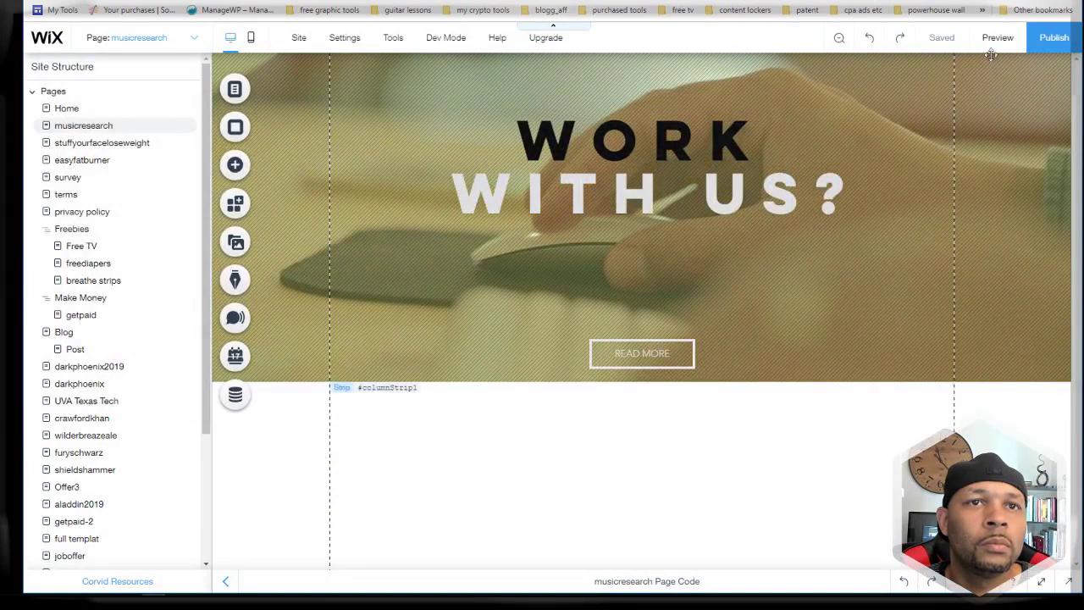
pyautogui.click(997, 40)
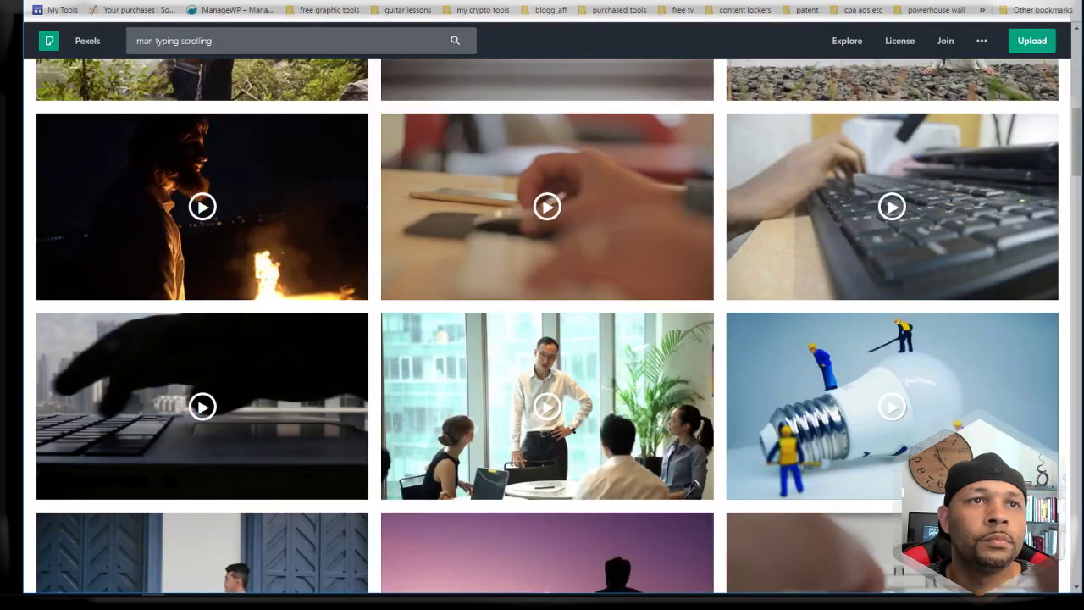
pyautogui.hotkey('ctrl', 't')
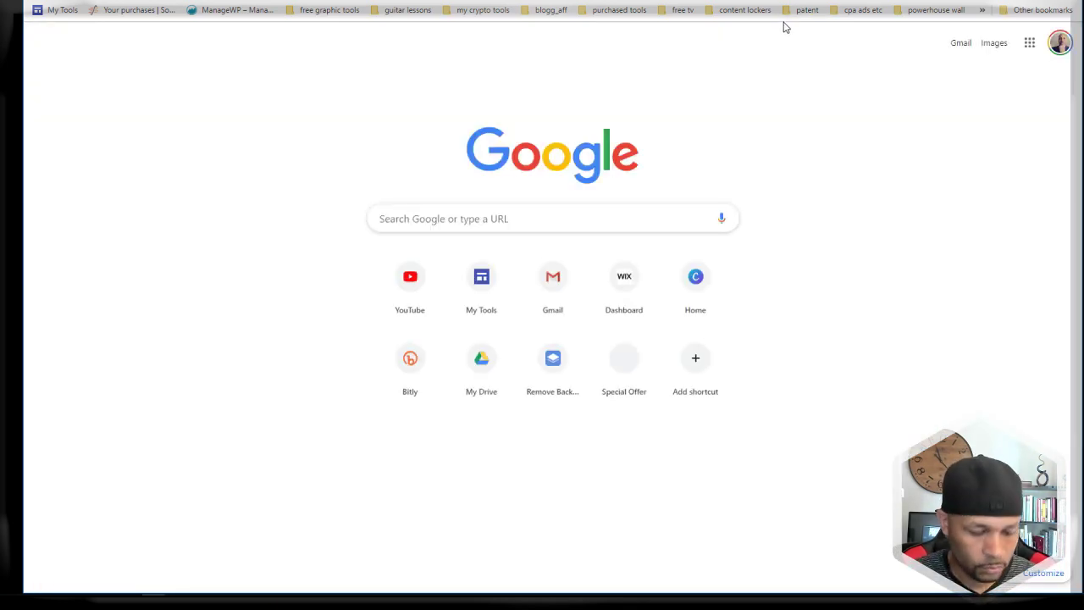
pyautogui.write('off')
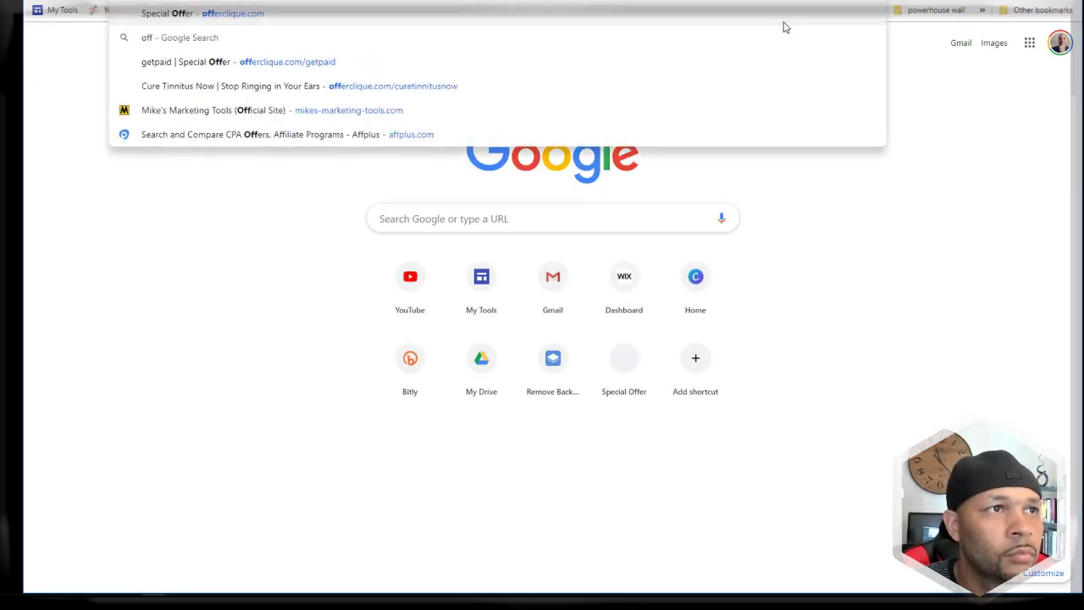
pyautogui.press('Right')
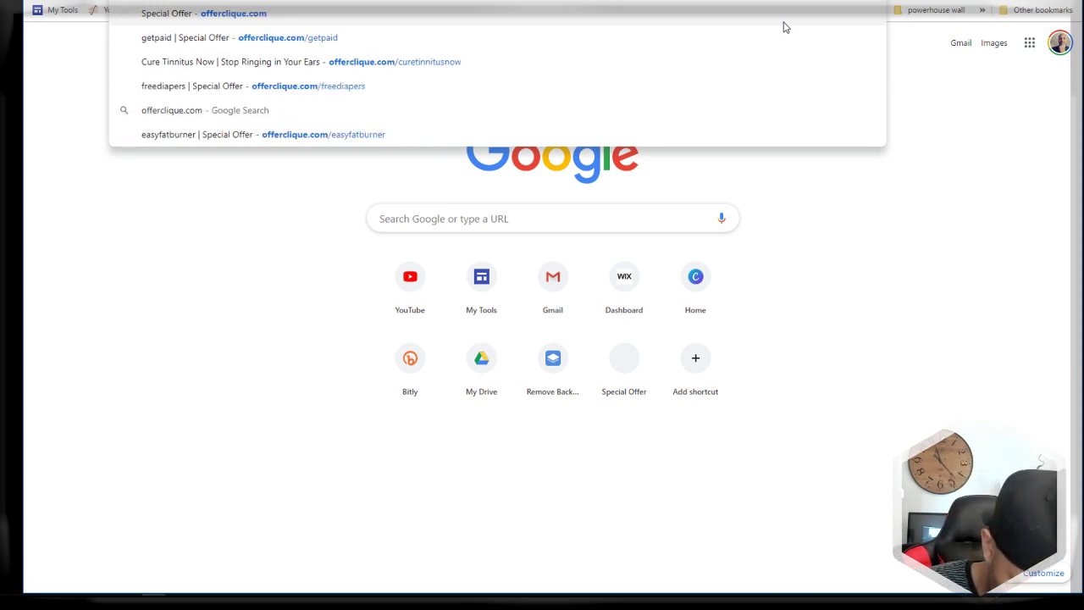
pyautogui.write('/musicre')
pyautogui.write('viewer')
pyautogui.press('Return')
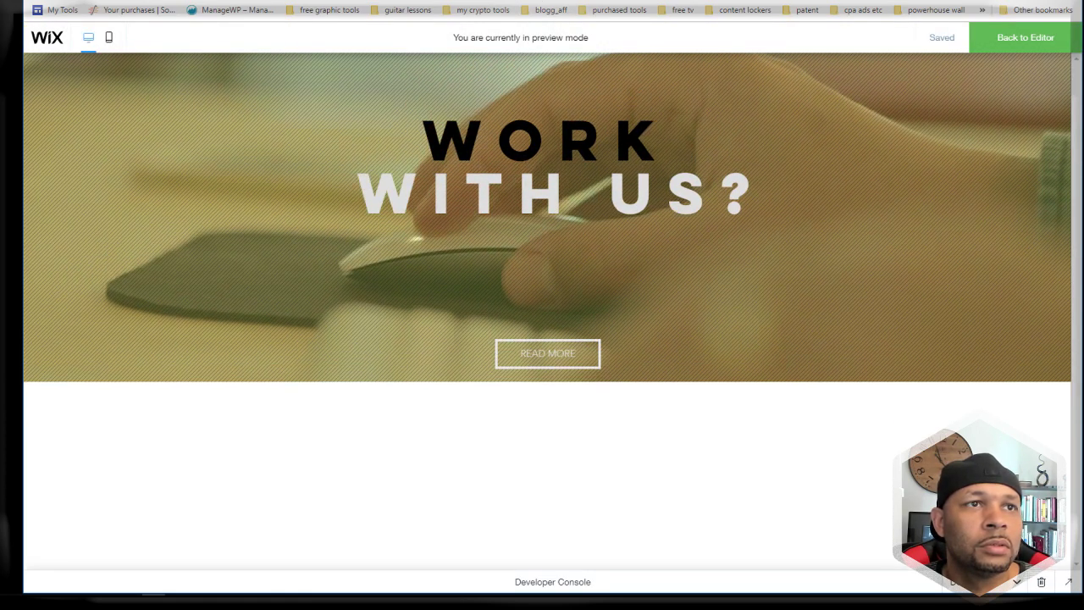
# Step: Return to the Wix editor and shorten the strip to end at the lower edge of the READ MORE button
pyautogui.click(999, 38)
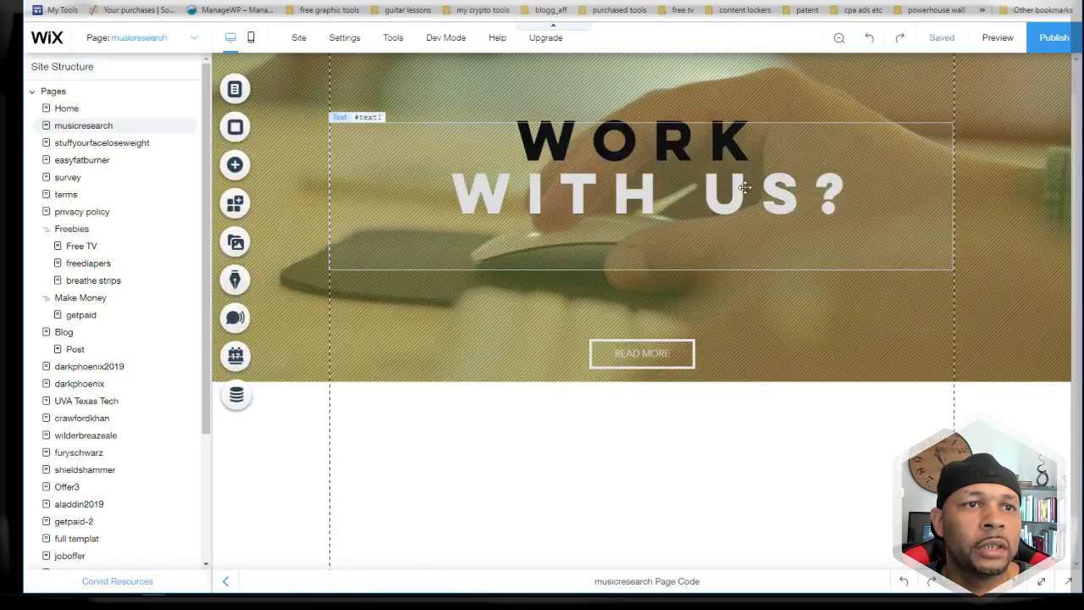
pyautogui.click(785, 303)
pyautogui.moveTo(694, 381); pyautogui.dragTo(731, 356)
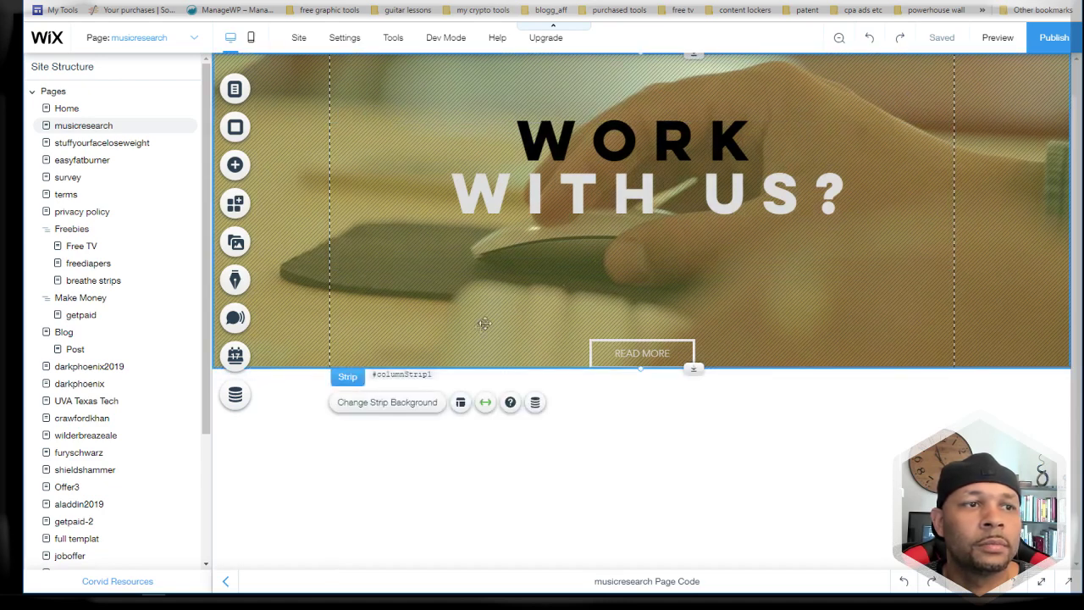
# Step: Set the strip's background video position to bottom center and close the video settings
pyautogui.click(460, 403)
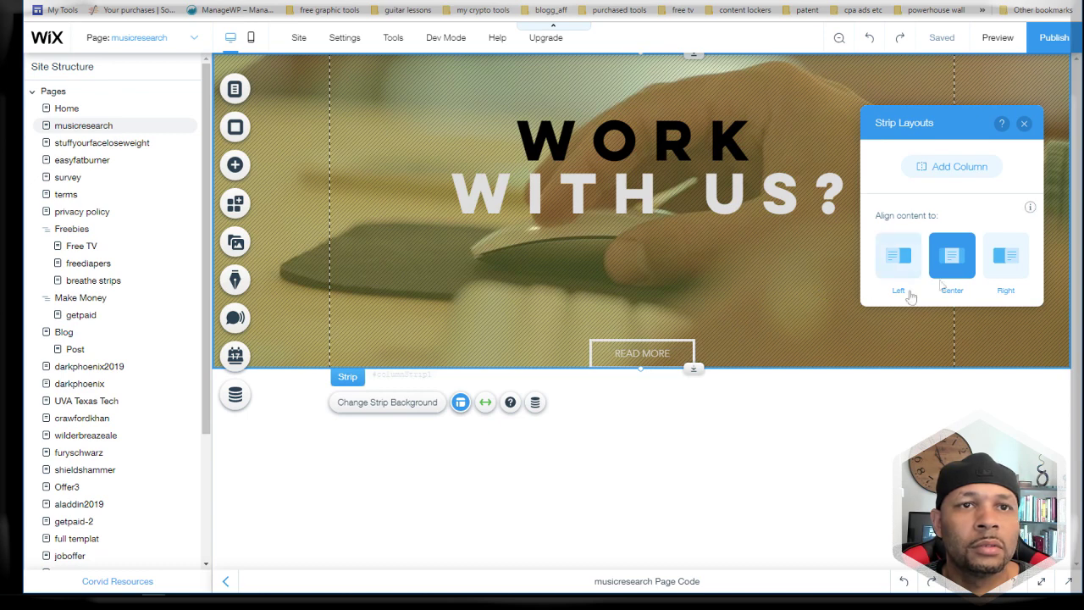
pyautogui.click(374, 409)
pyautogui.scroll(-5, 903, 272)
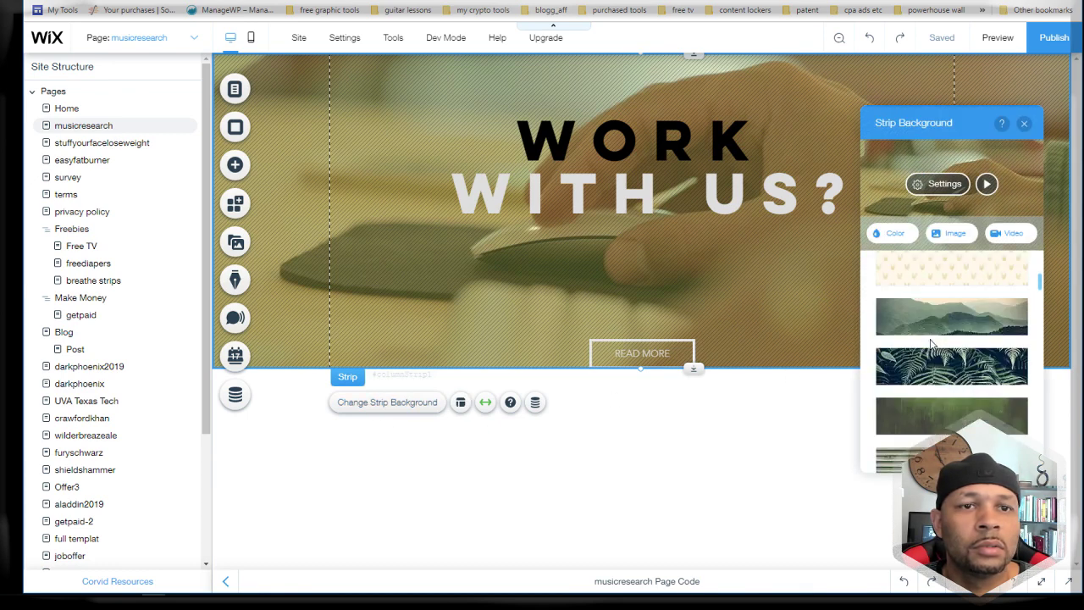
pyautogui.click(944, 185)
pyautogui.scroll(-5, 962, 297)
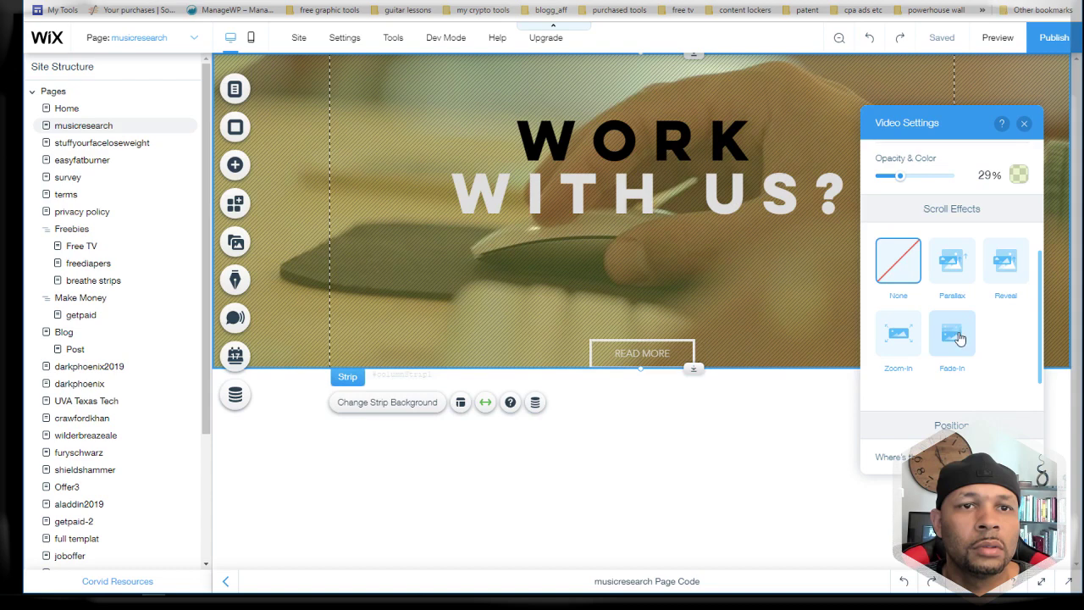
pyautogui.scroll(-2, 960, 338)
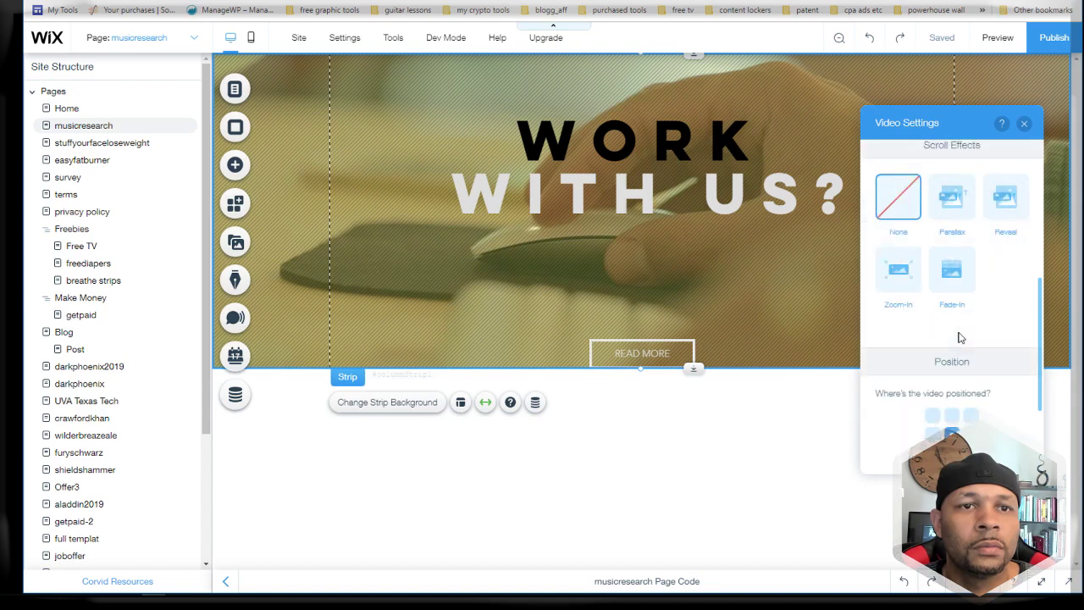
pyautogui.scroll(-2, 960, 338)
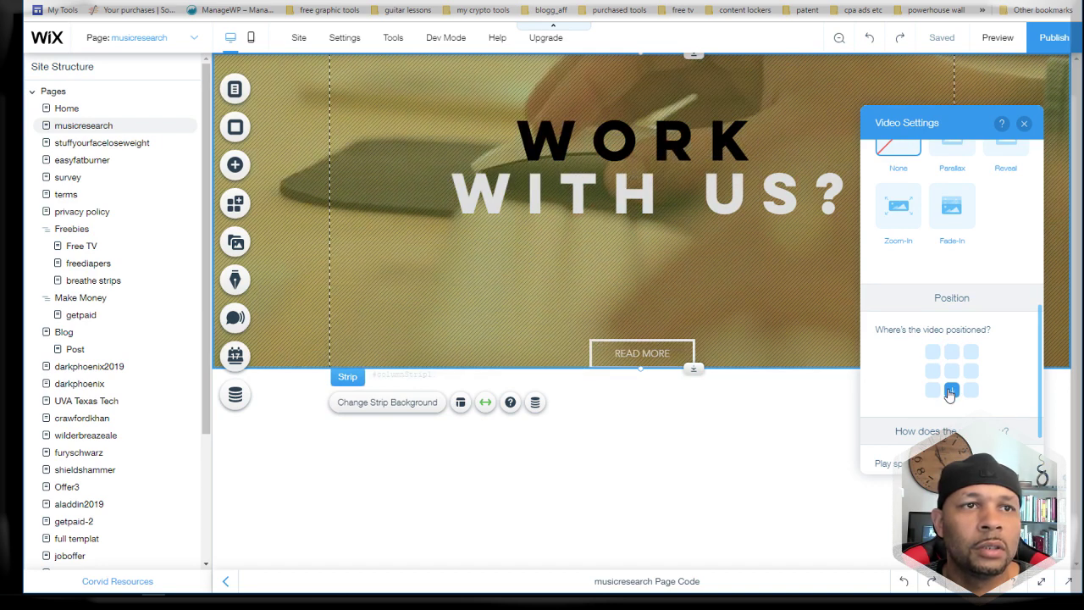
pyautogui.click(1024, 124)
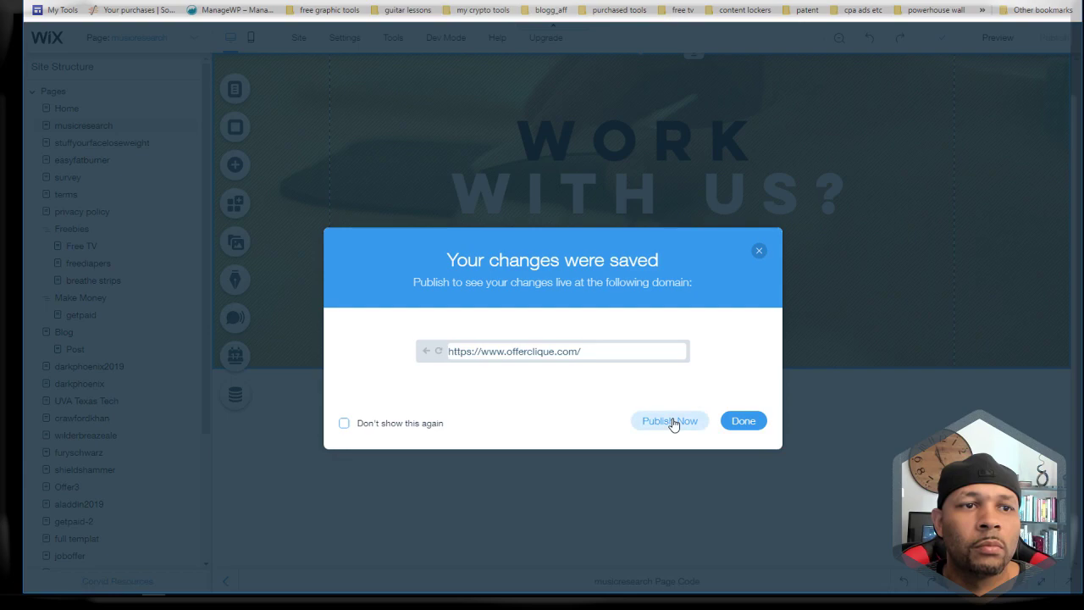
# Step: Publish the saved changes and reload the live musicresearch page in its browser tab
pyautogui.click(670, 421)
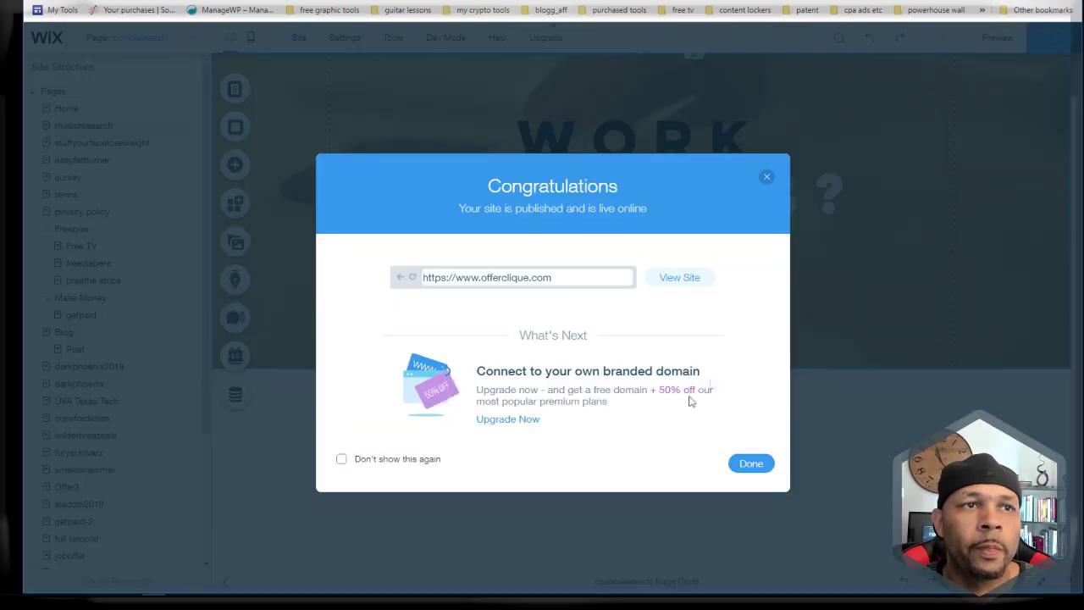
pyautogui.click(750, 465)
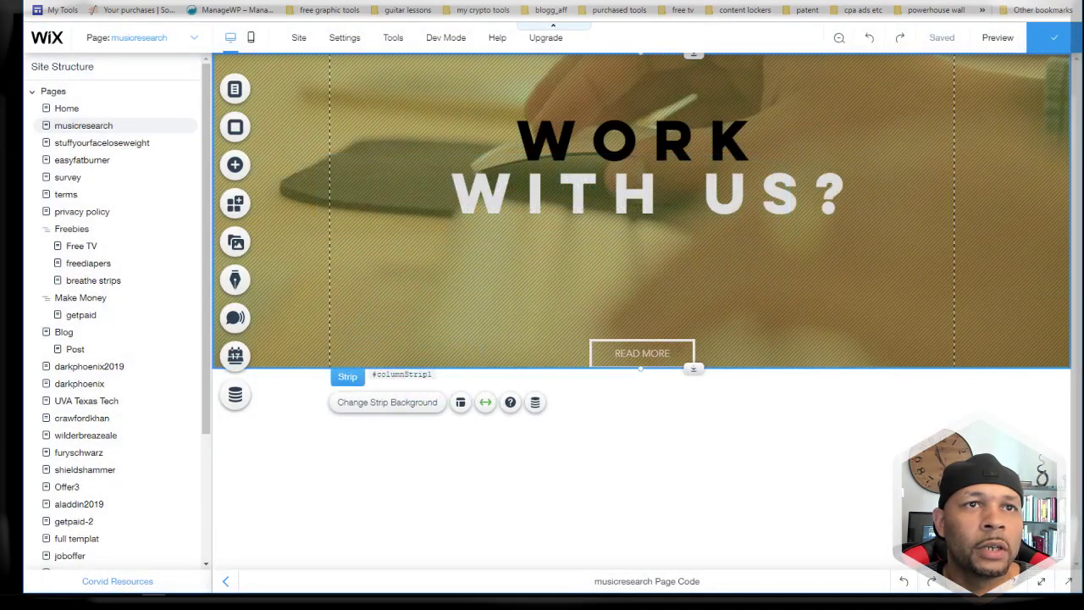
pyautogui.hotkey('ctrl', 'Tab')
pyautogui.click(71, 3)
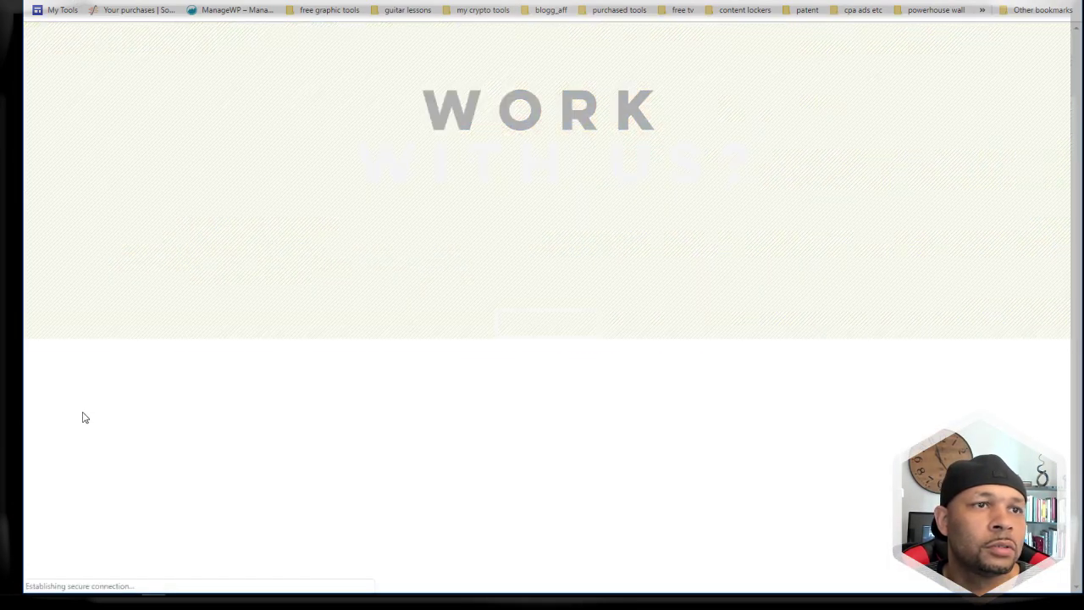
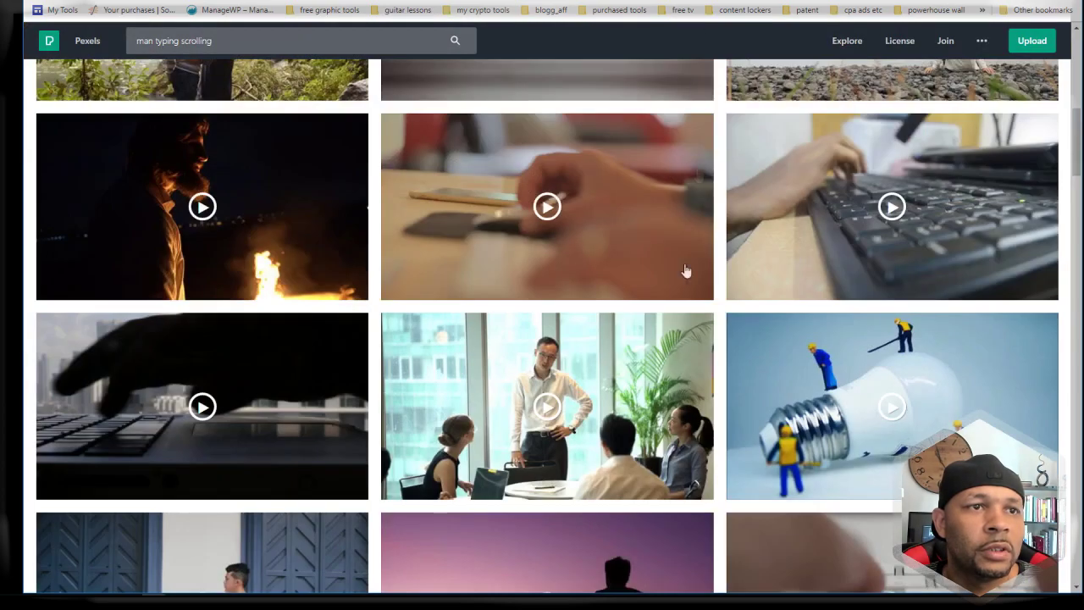
pyautogui.scroll(5, 649, 364)
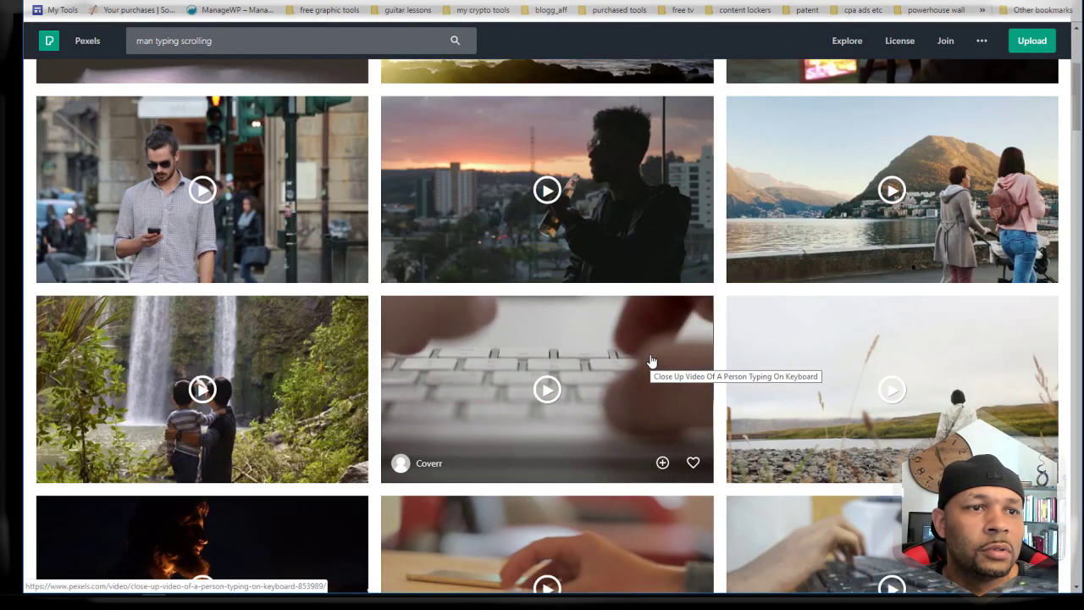
pyautogui.scroll(3, 652, 361)
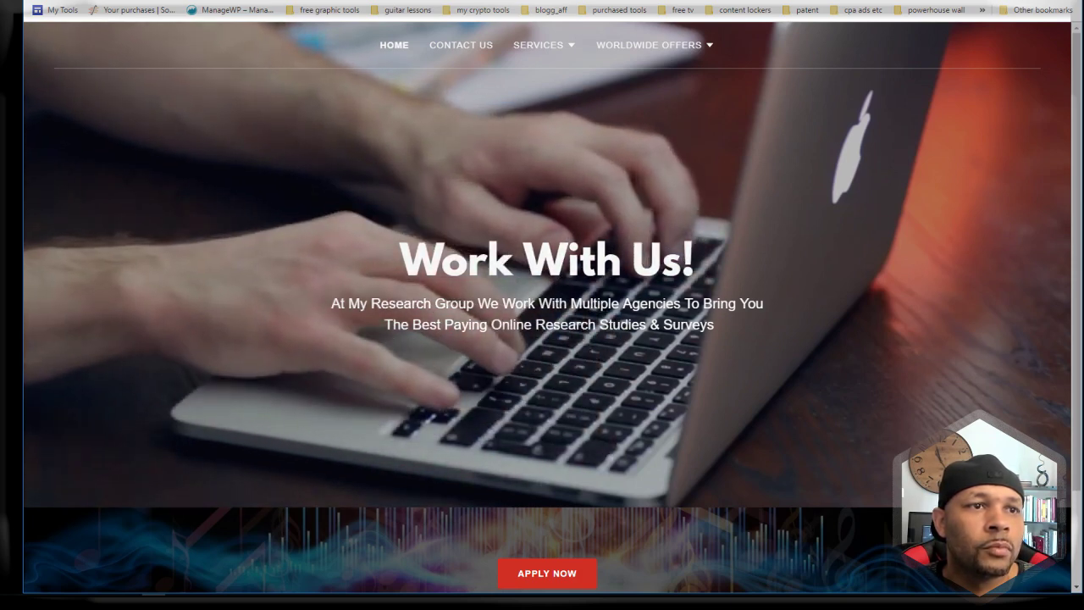
# Step: Copy the two-line tagline under the "Work With Us!" heading on the reference page
pyautogui.moveTo(332, 304); pyautogui.dragTo(725, 322)
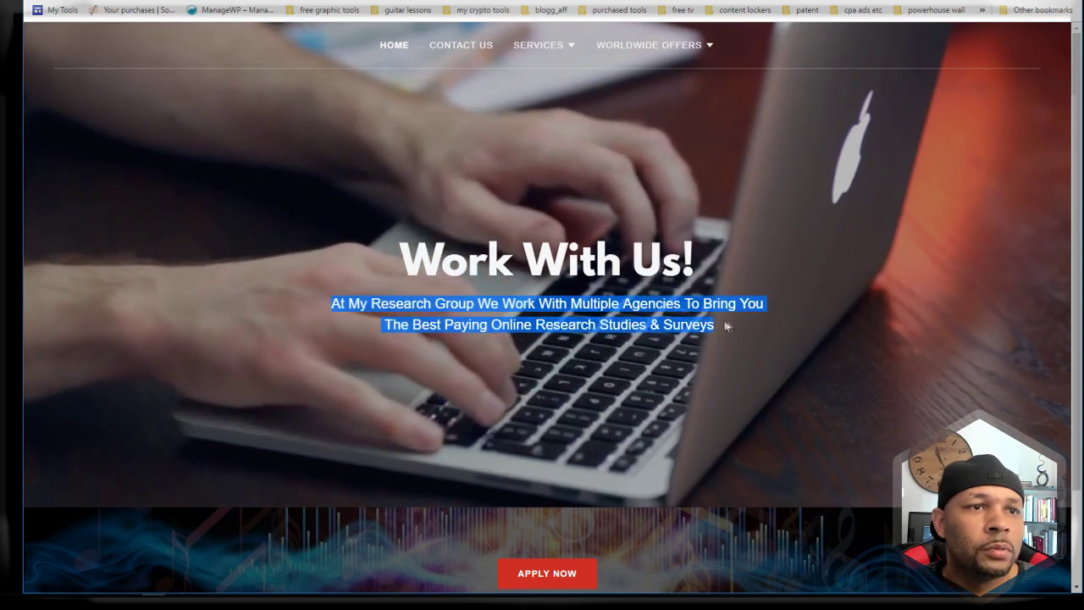
pyautogui.rightClick(725, 313)
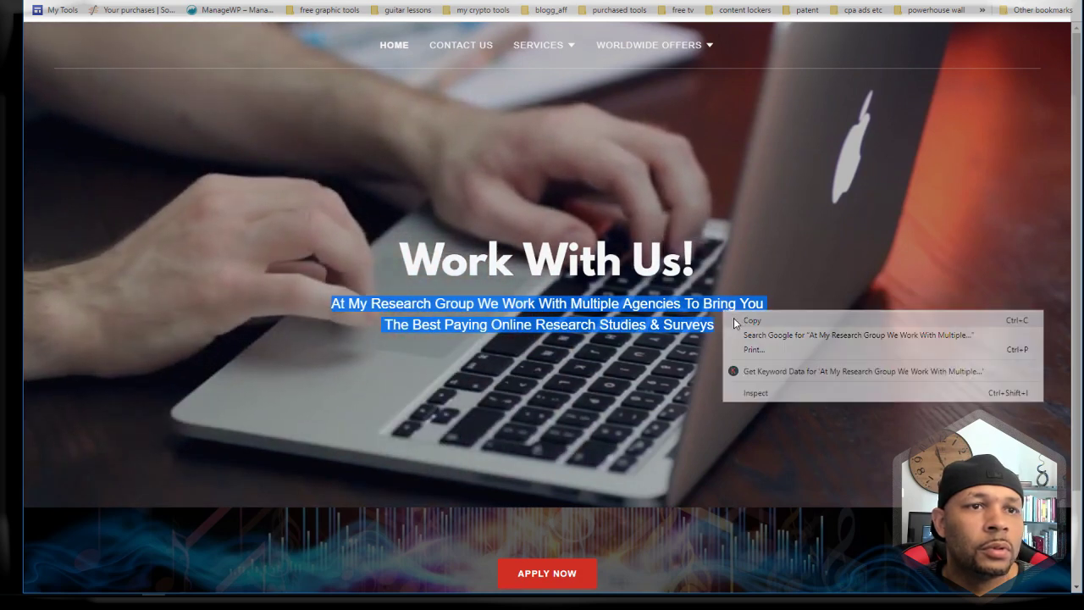
pyautogui.click(748, 317)
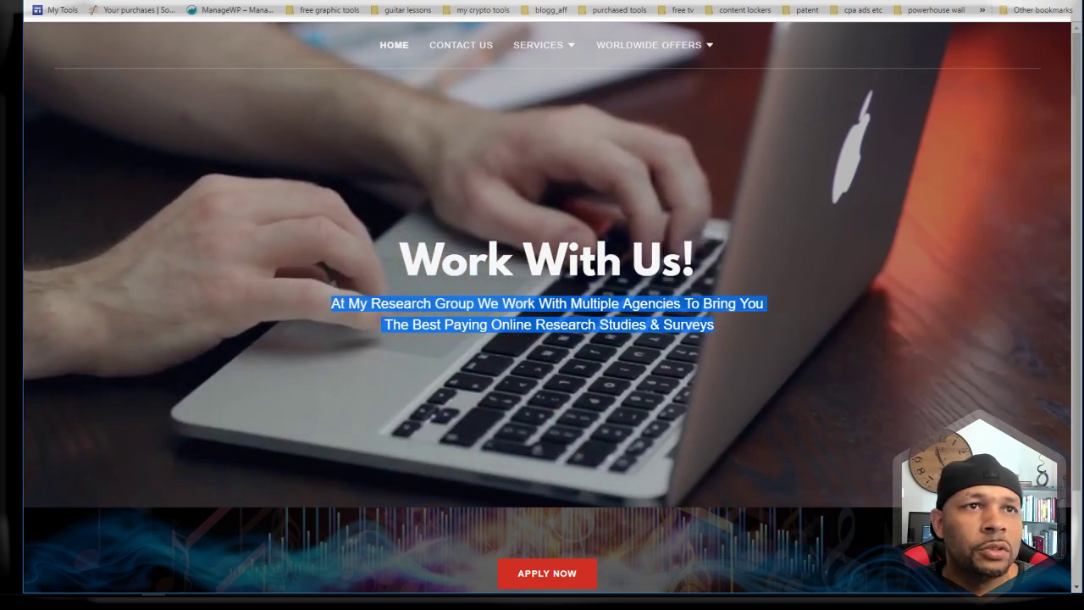
# Step: Return to the Wix editor, add a Heading 3 text to the strip, and replace its placeholder with the copied tagline
pyautogui.hotkey('ctrl', 'Tab')
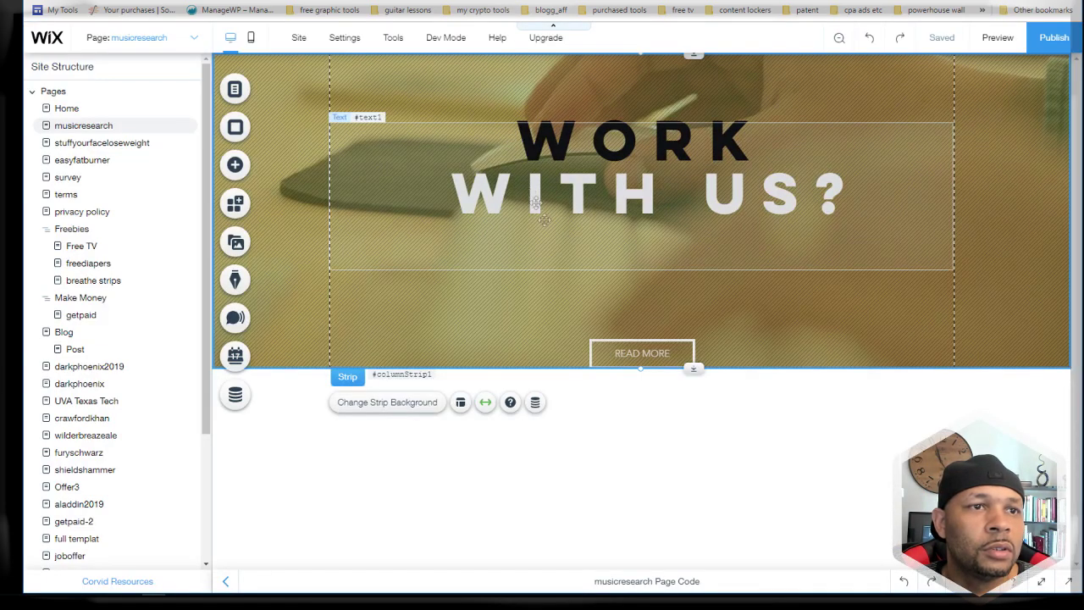
pyautogui.click(236, 169)
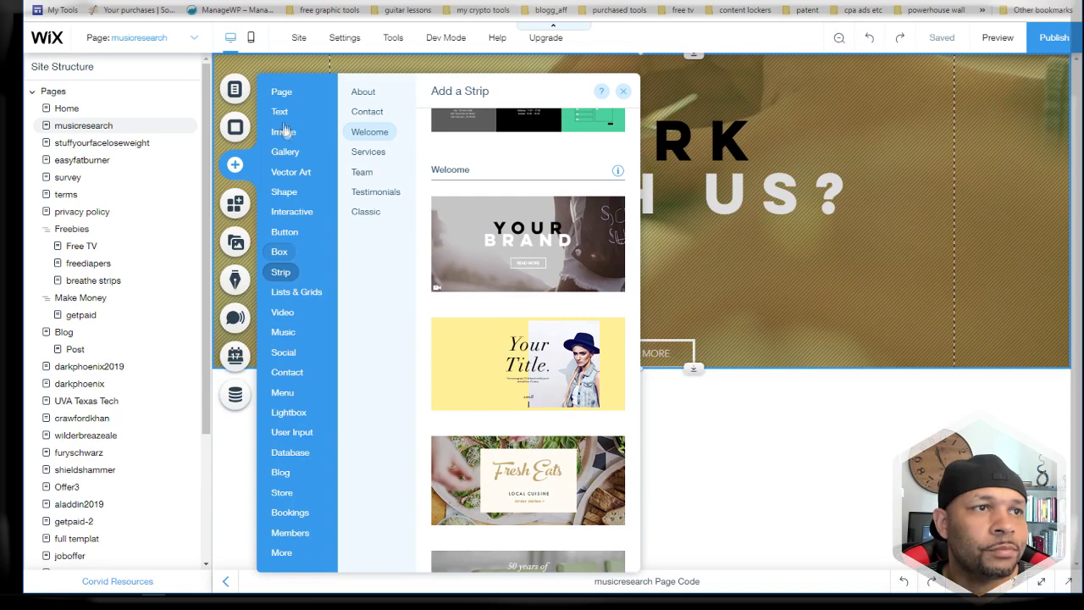
pyautogui.click(282, 110)
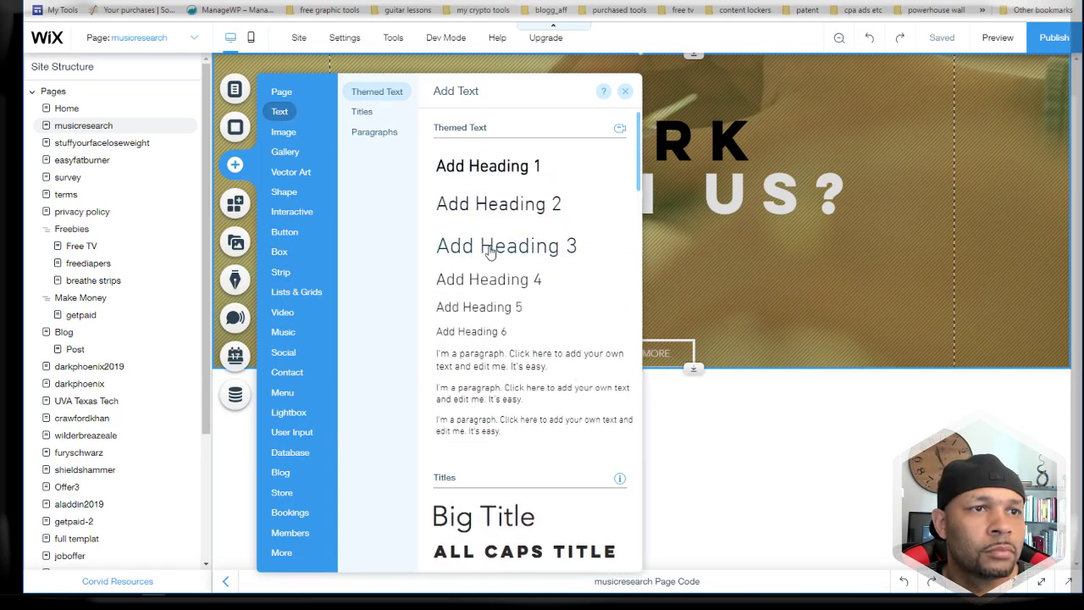
pyautogui.click(489, 247)
pyautogui.doubleClick(607, 314)
pyautogui.rightClick(606, 314)
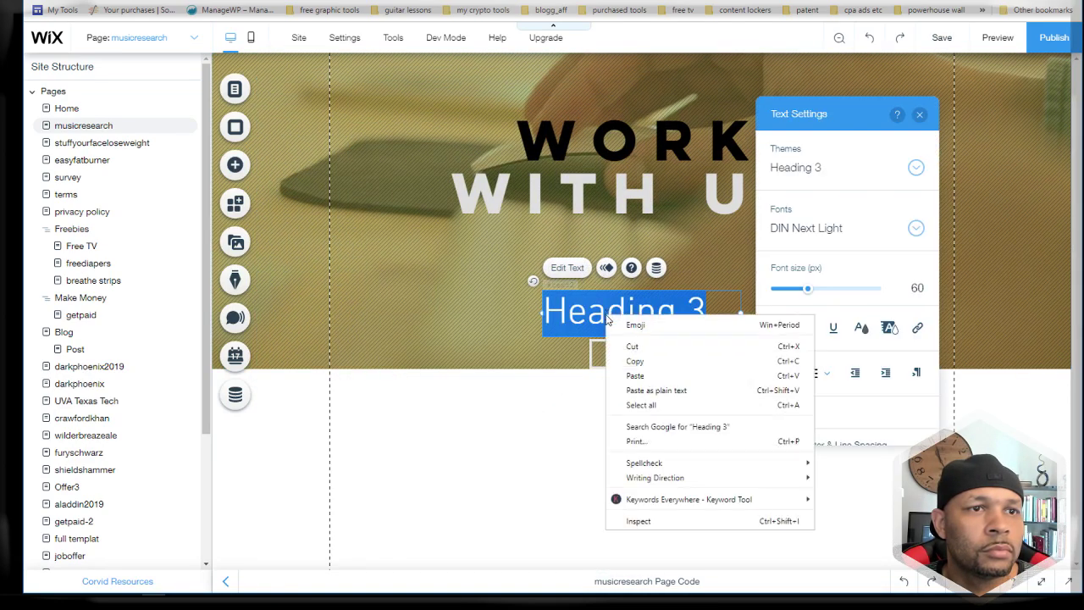
pyautogui.click(631, 376)
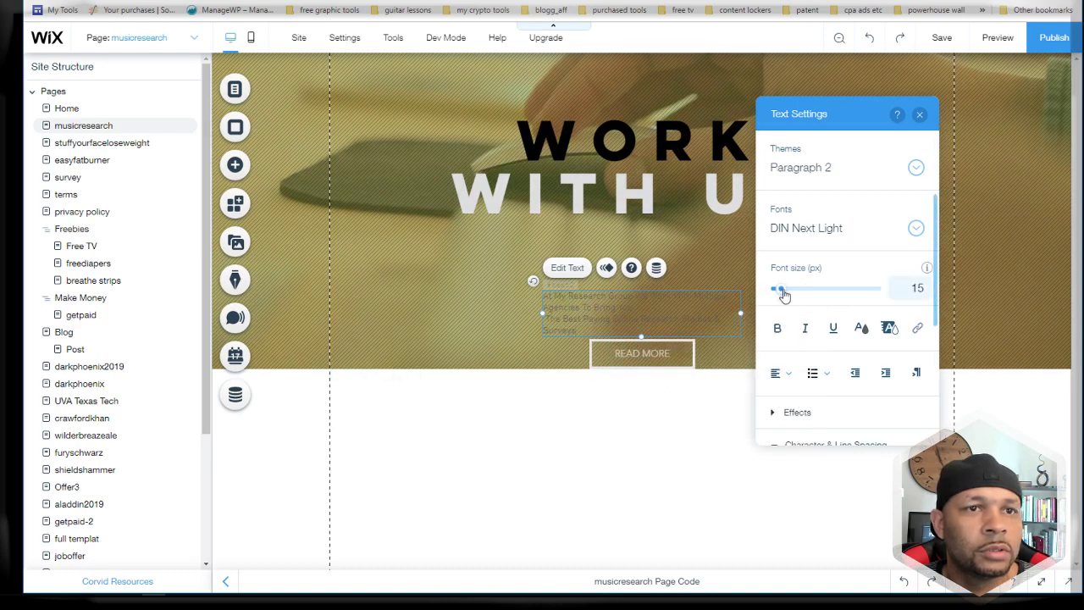
# Step: Set the font size of the whole pasted tagline to 32 px
pyautogui.tripleClick(687, 310)
pyautogui.moveTo(595, 327); pyautogui.dragTo(528, 293)
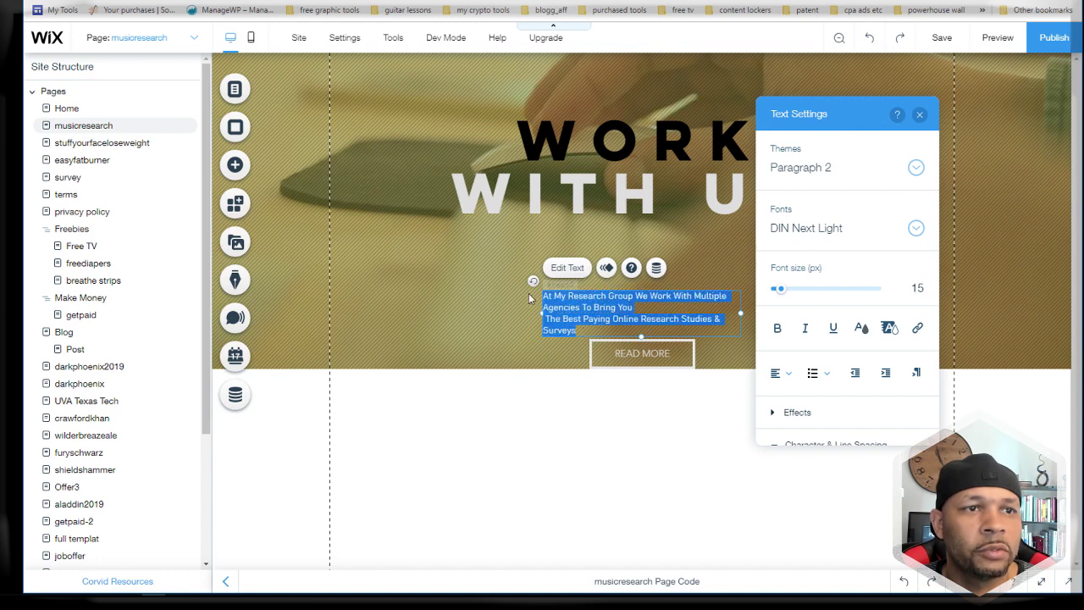
pyautogui.moveTo(783, 295)
pyautogui.mouseDown()
pyautogui.moveTo(800, 292)
pyautogui.moveTo(790, 289)
pyautogui.mouseUp()
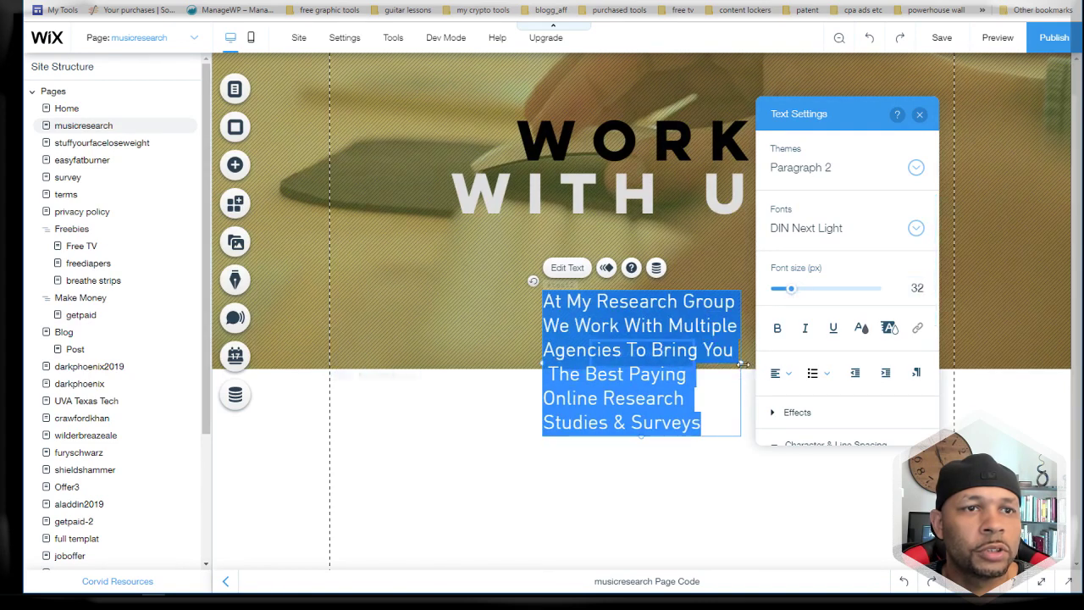
# Step: Widen the tagline's text box on both sides and place it between the "WITH US?" heading and the READ MORE button
pyautogui.moveTo(743, 364); pyautogui.dragTo(856, 356)
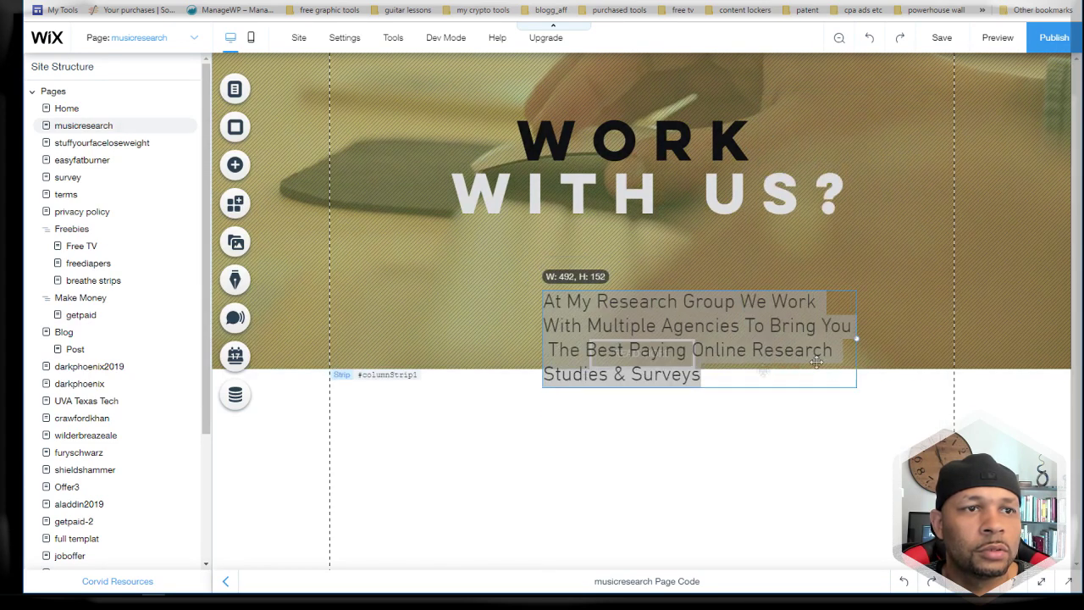
pyautogui.moveTo(542, 339); pyautogui.dragTo(387, 328)
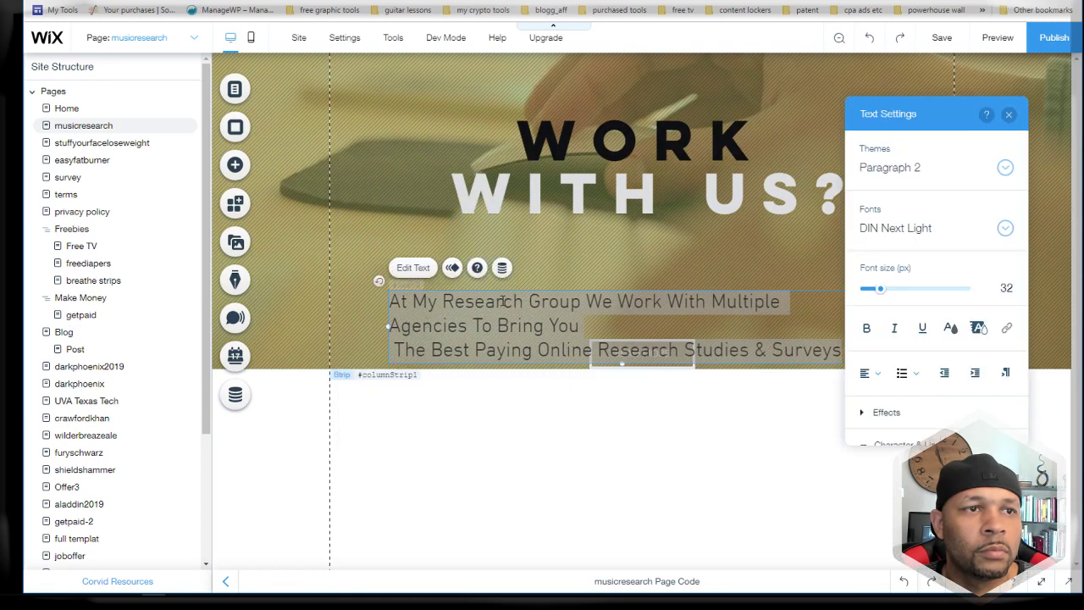
pyautogui.click(522, 261)
pyautogui.click(525, 297)
pyautogui.moveTo(530, 315); pyautogui.dragTo(553, 278)
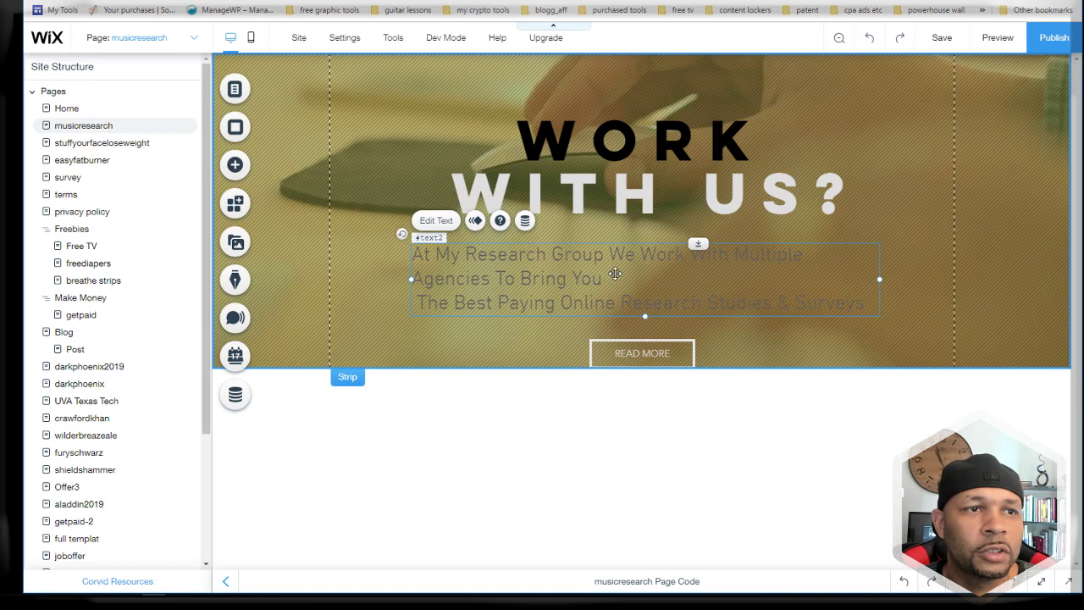
# Step: Remove the line break after "Bring You" so the tagline runs as one continuous paragraph
pyautogui.doubleClick(615, 274)
pyautogui.click(617, 282)
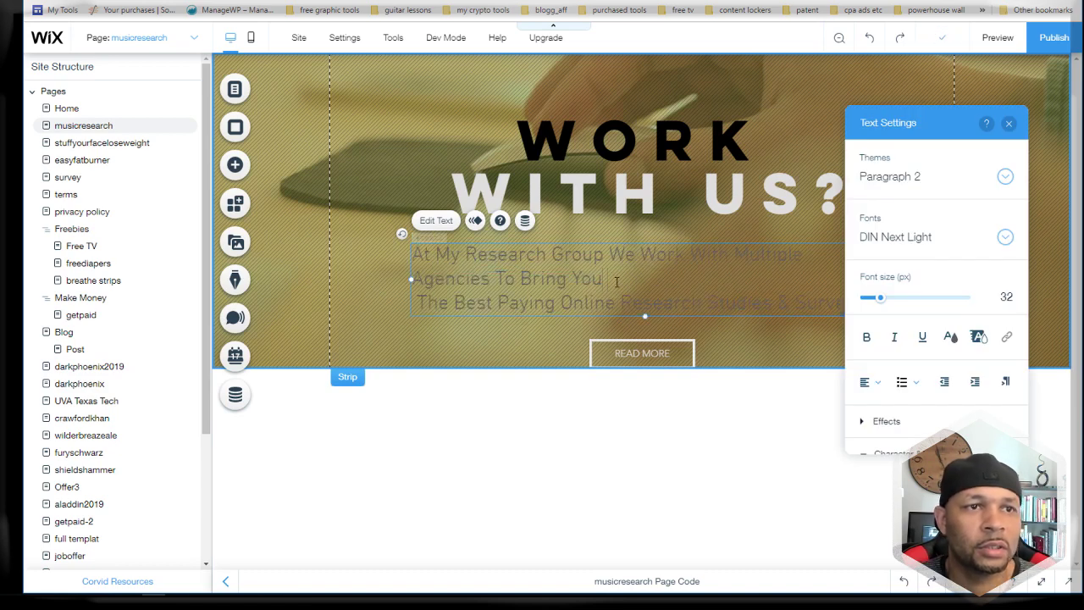
pyautogui.press('Delete')
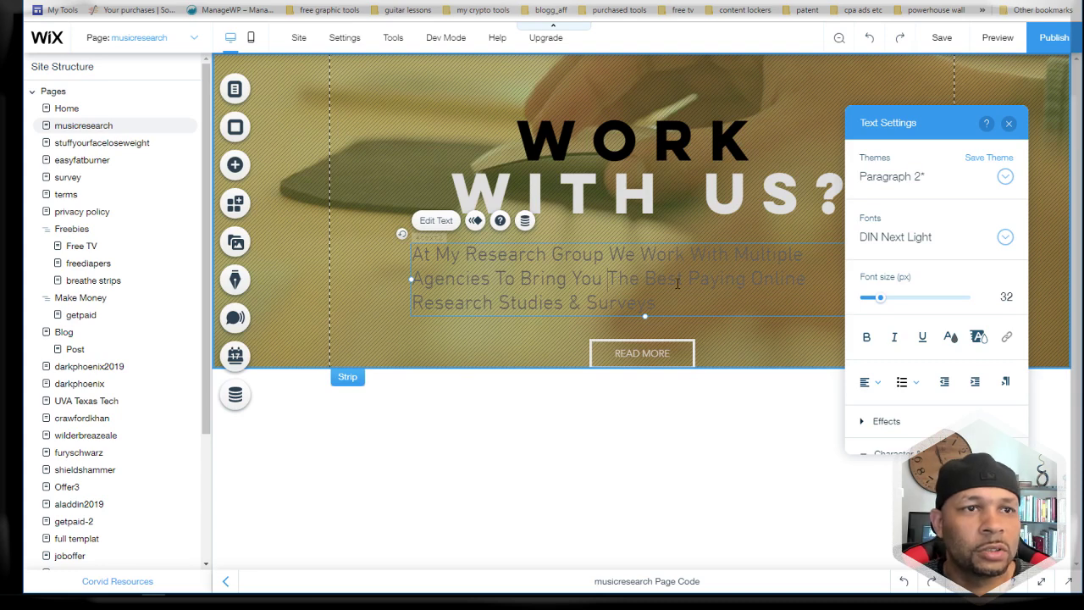
# Step: Change the text color of the entire tagline to white
pyautogui.moveTo(617, 301); pyautogui.dragTo(338, 265)
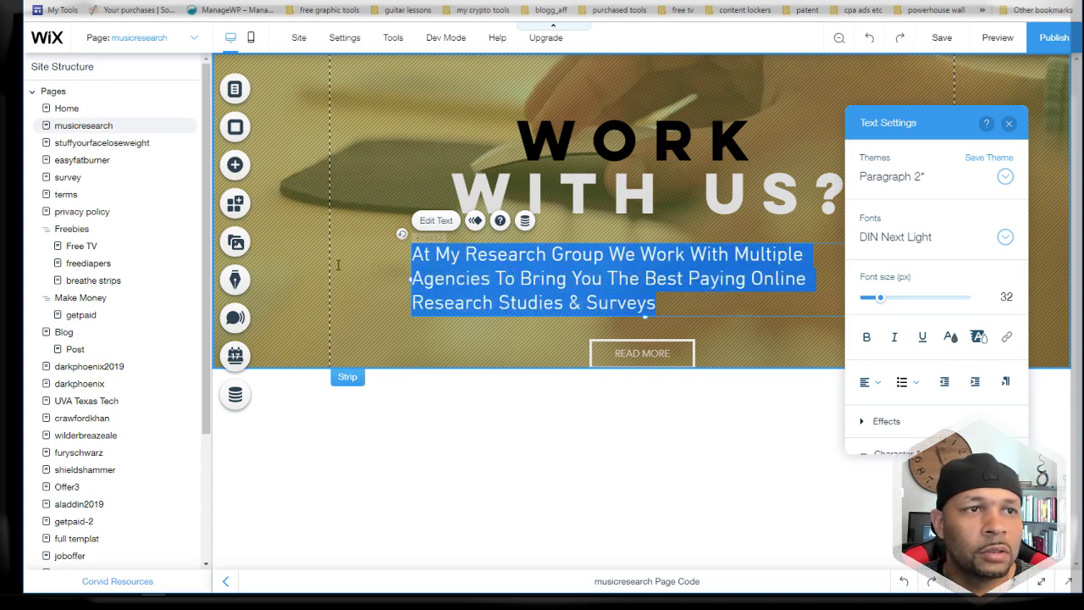
pyautogui.click(951, 338)
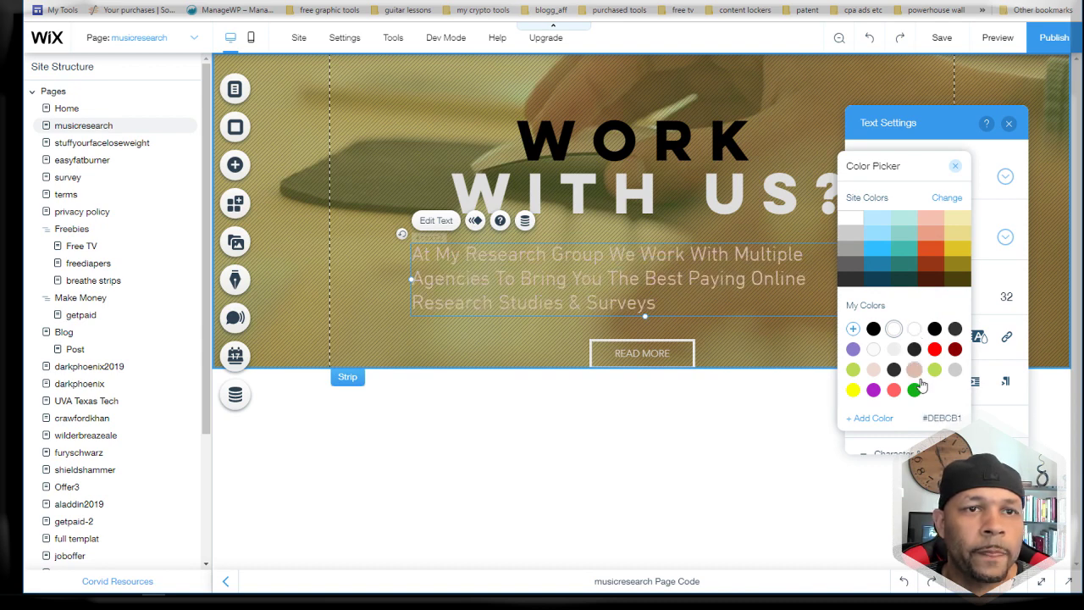
pyautogui.click(704, 279)
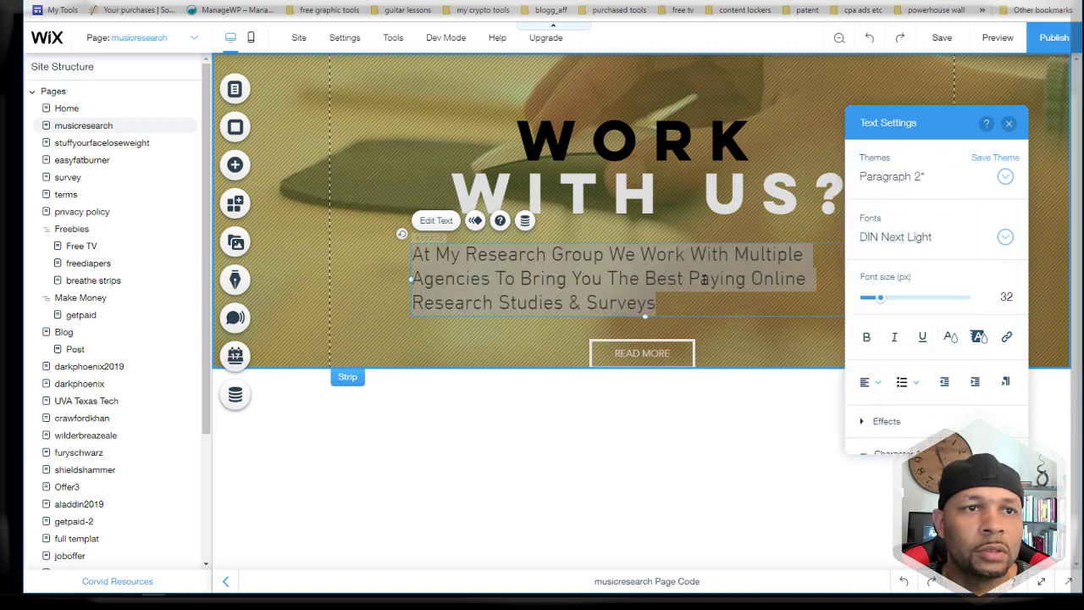
# Step: Center-align the tagline and nudge its text box slightly up, away from the READ MORE button
pyautogui.click(871, 386)
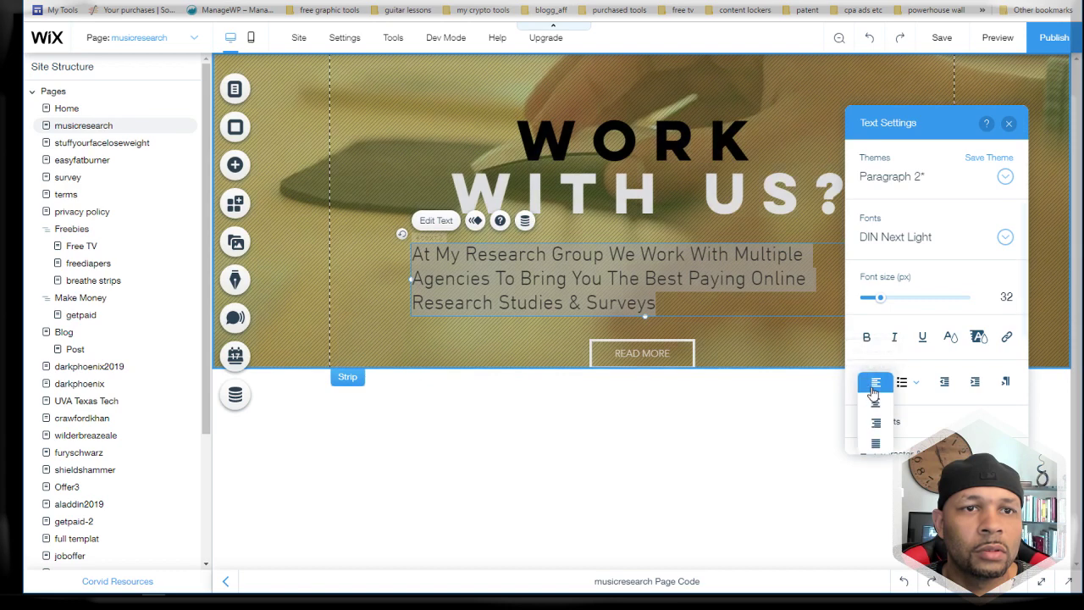
pyautogui.click(875, 423)
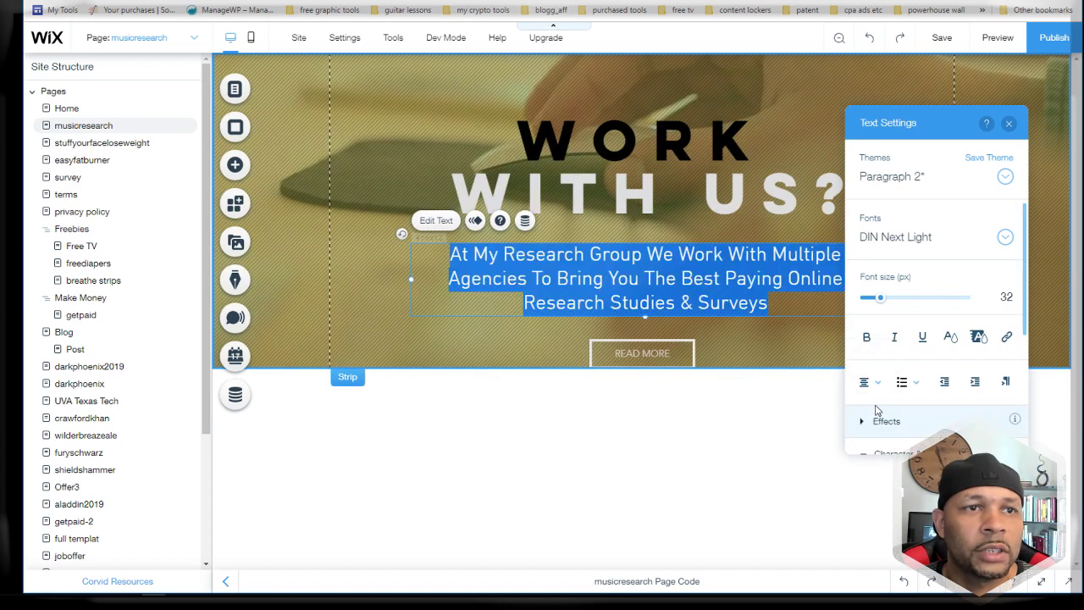
pyautogui.click(729, 413)
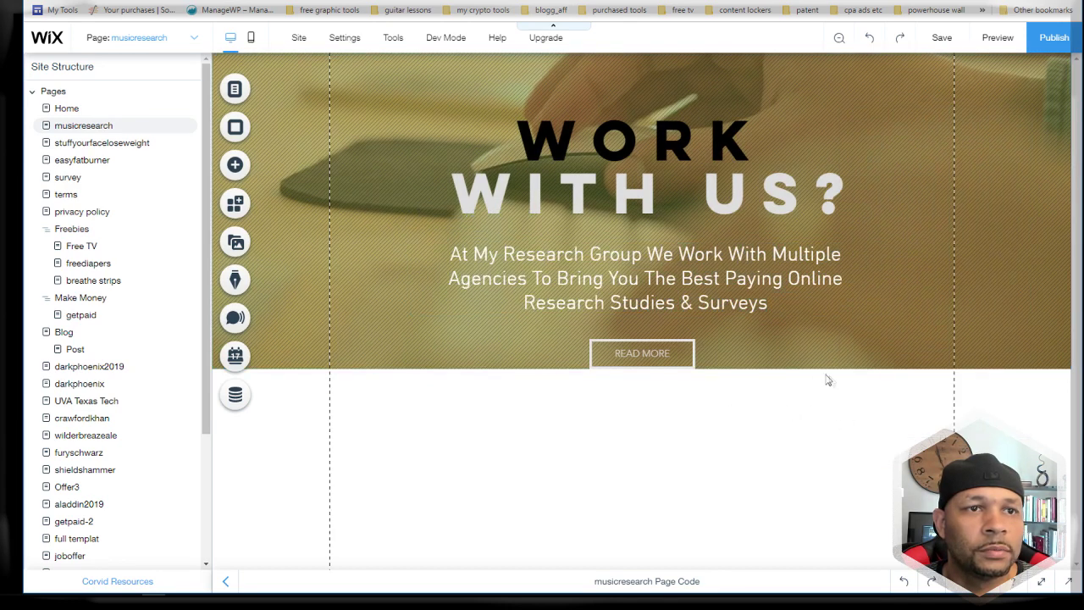
pyautogui.moveTo(732, 287); pyautogui.dragTo(733, 279)
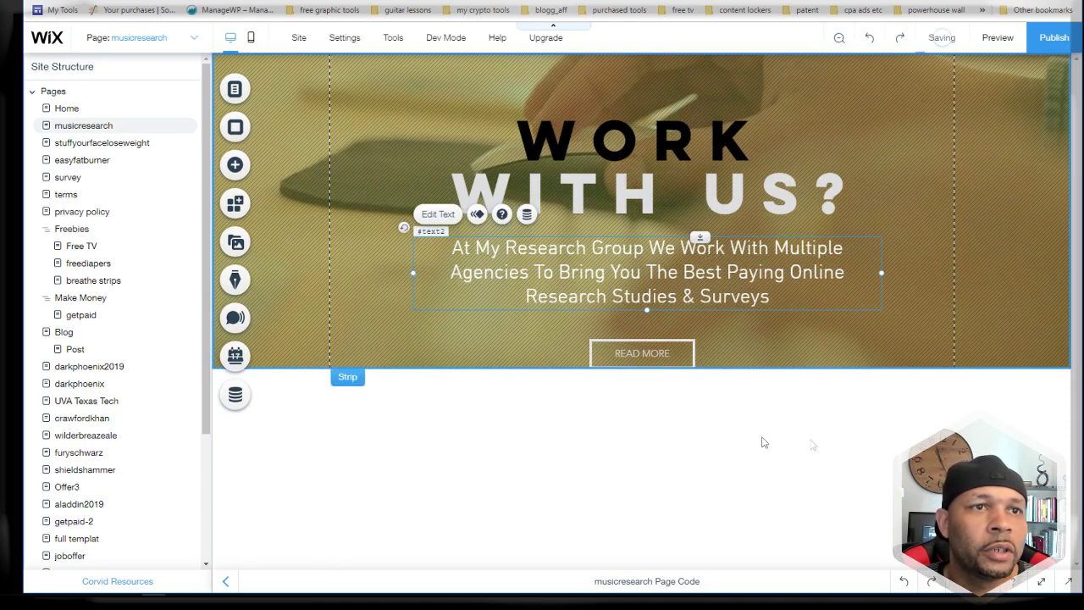
# Step: Check the reference "Work With Us!" page for its next section, and return to the Wix editor
pyautogui.click(983, 123)
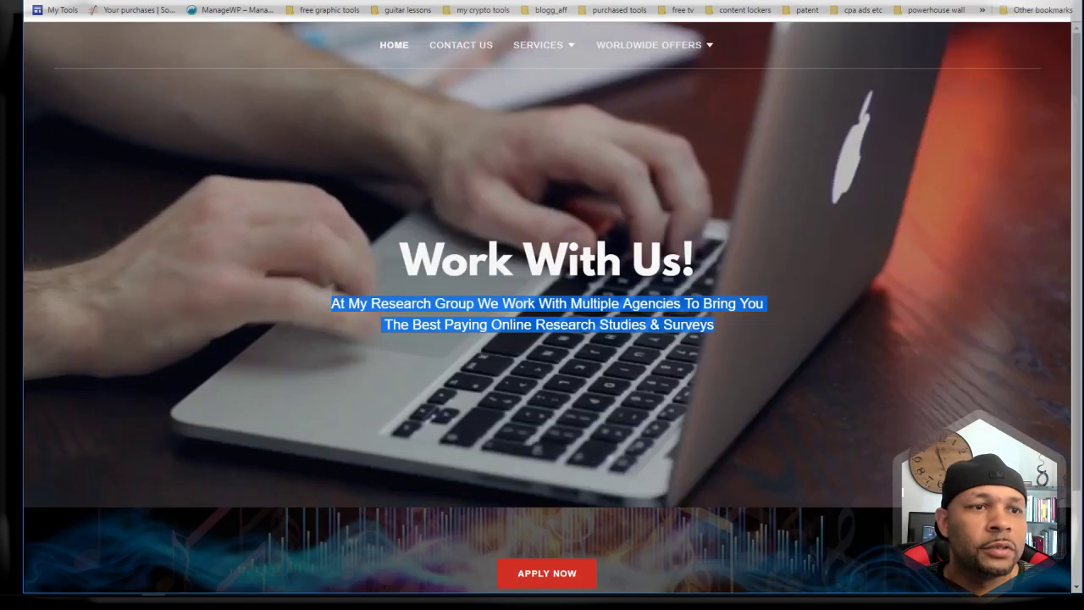
pyautogui.scroll(-2, 576, 187)
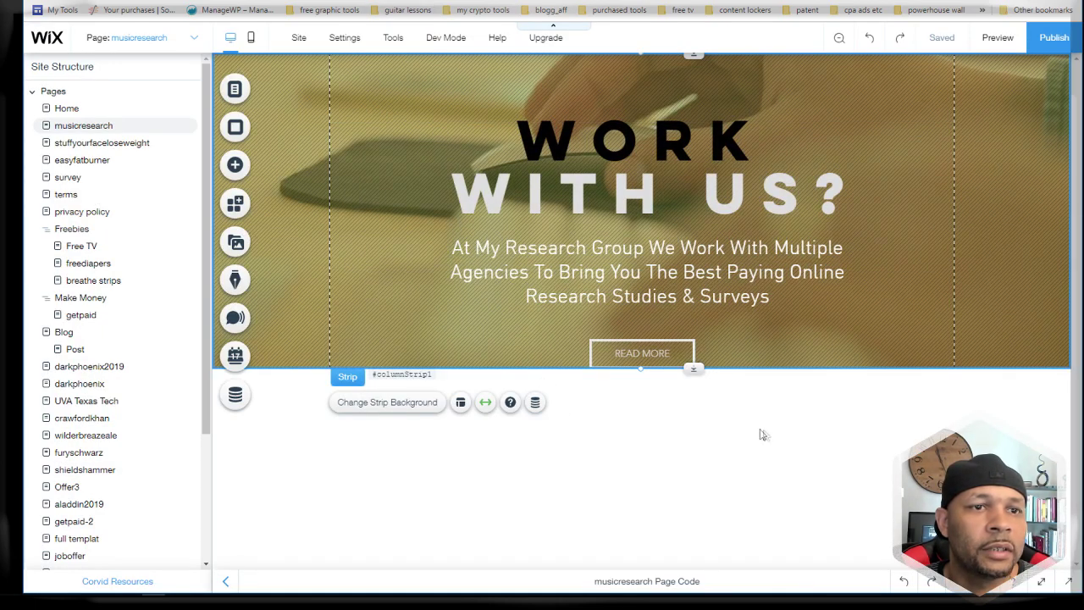
pyautogui.click(768, 436)
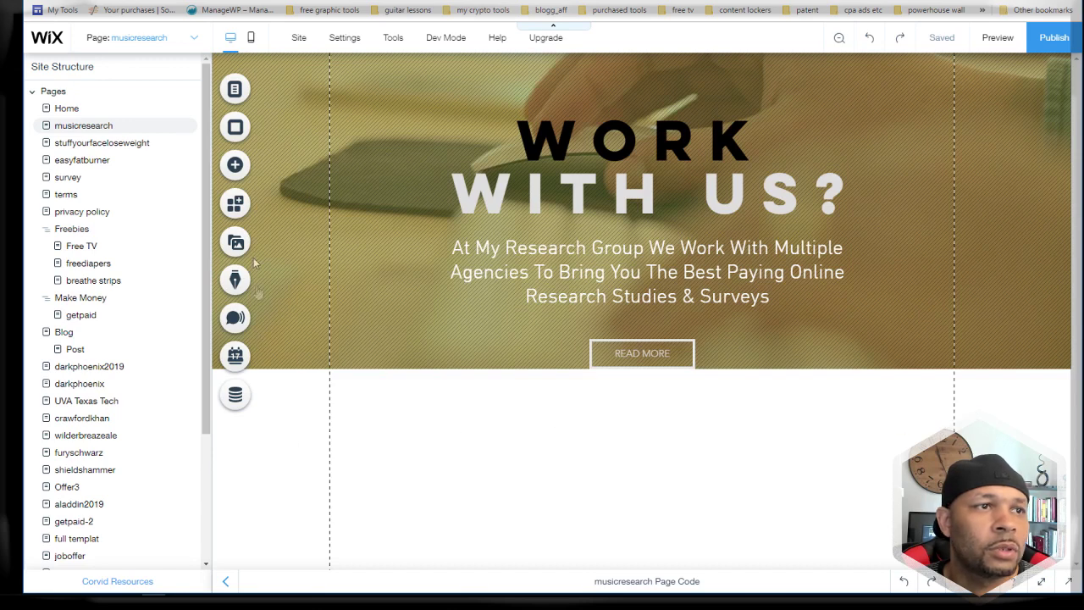
# Step: Browse the Welcome designs among the strips that can be added to the page
pyautogui.click(235, 169)
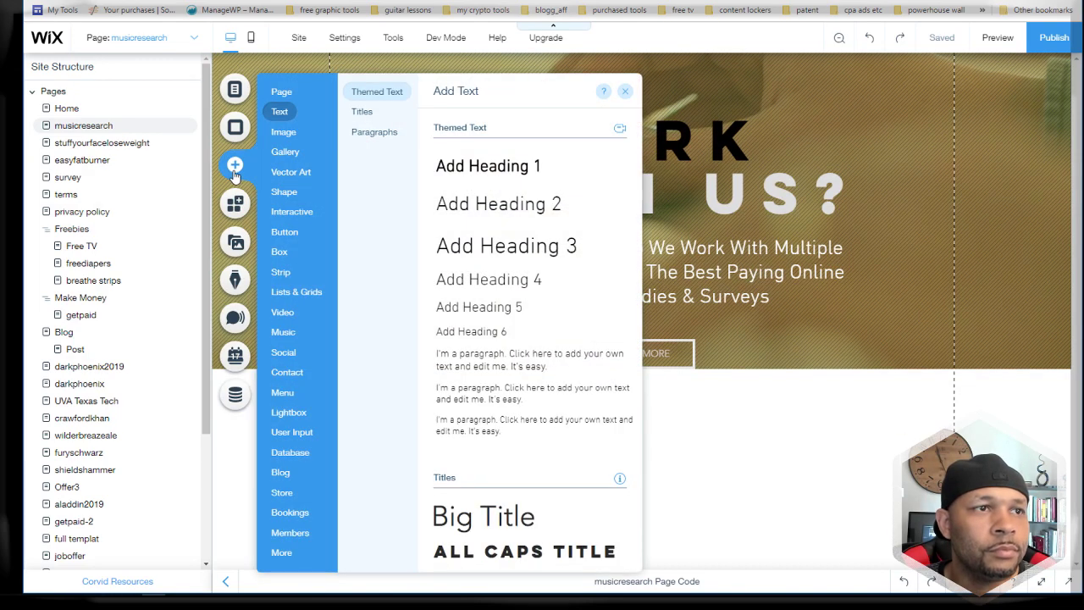
pyautogui.moveTo(293, 135)
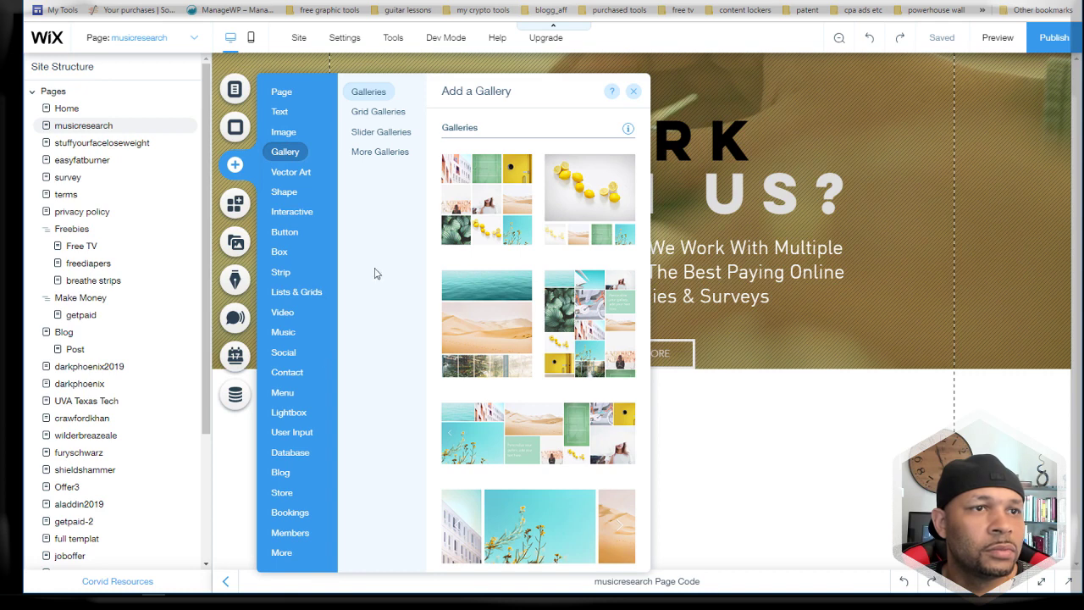
pyautogui.moveTo(273, 210)
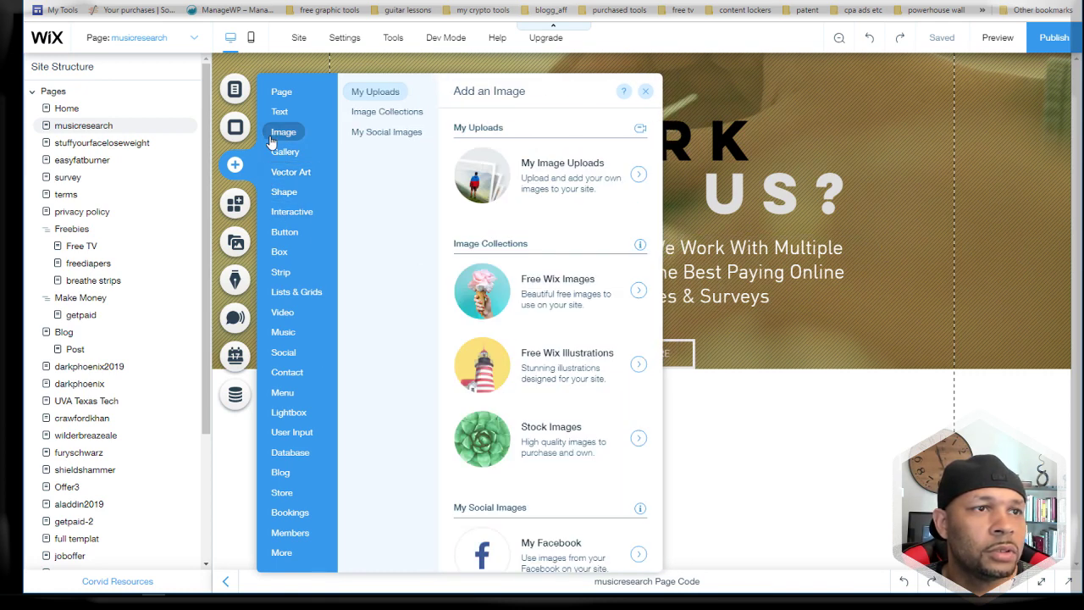
pyautogui.moveTo(285, 272)
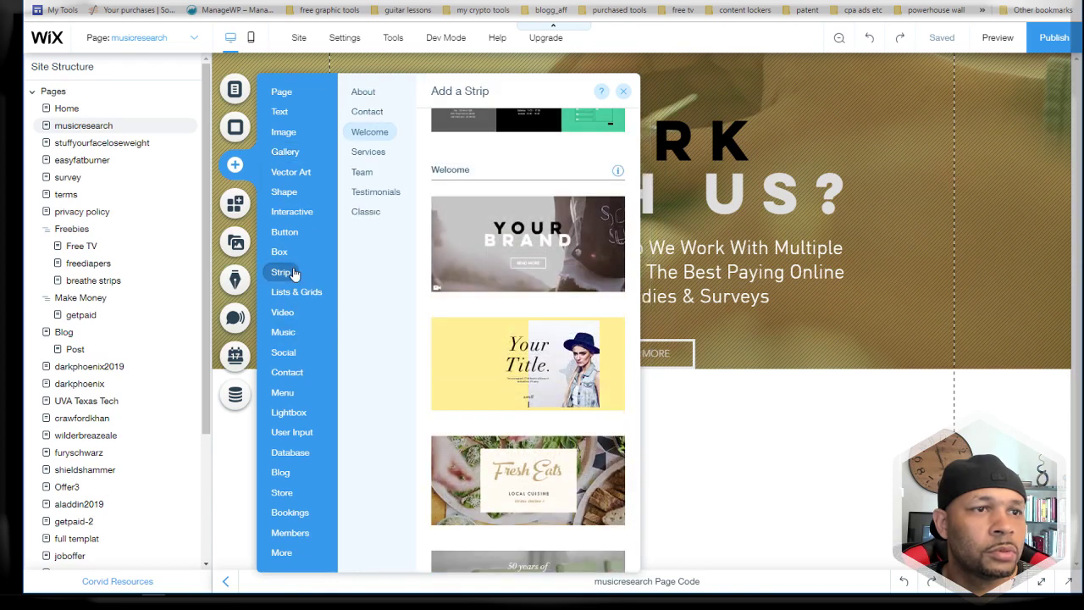
pyautogui.scroll(-5, 523, 359)
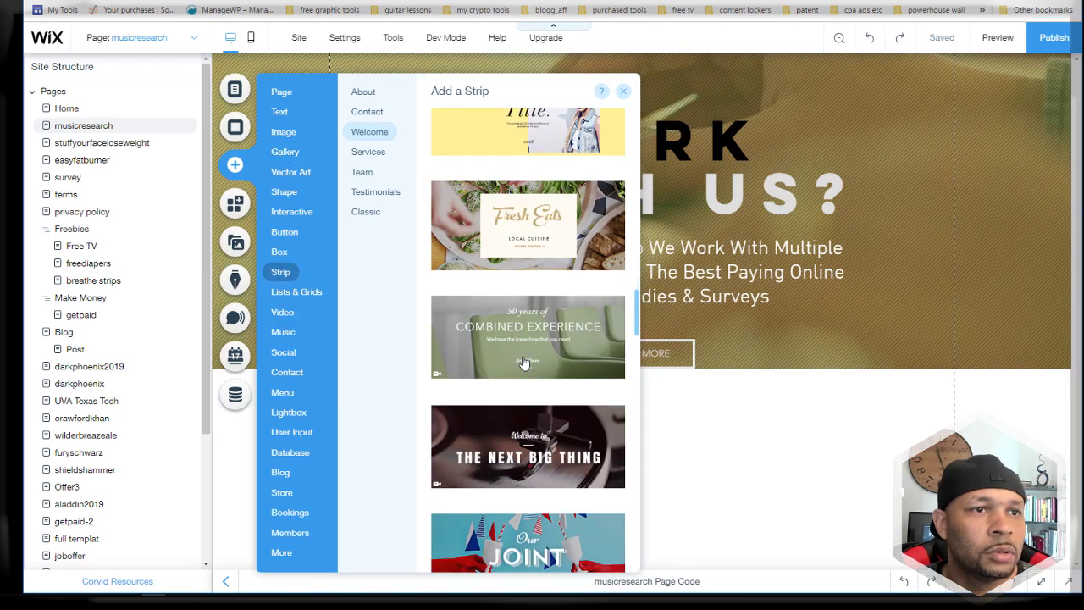
# Step: Add the Classic strip with the misty green mountain image below the "Work With Us?" section
pyautogui.scroll(-3, 522, 362)
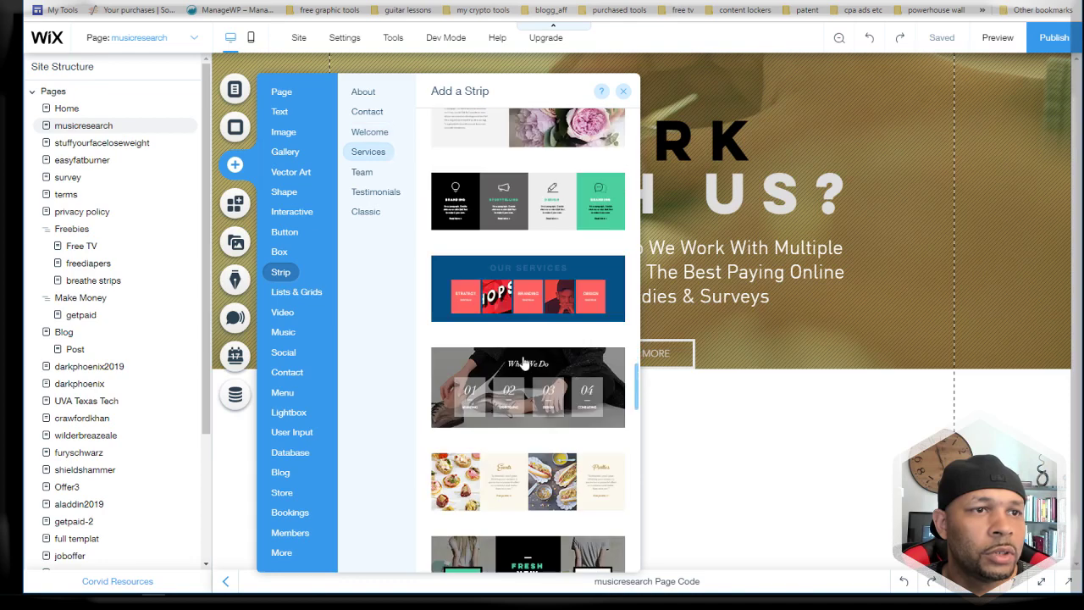
pyautogui.scroll(-4, 524, 363)
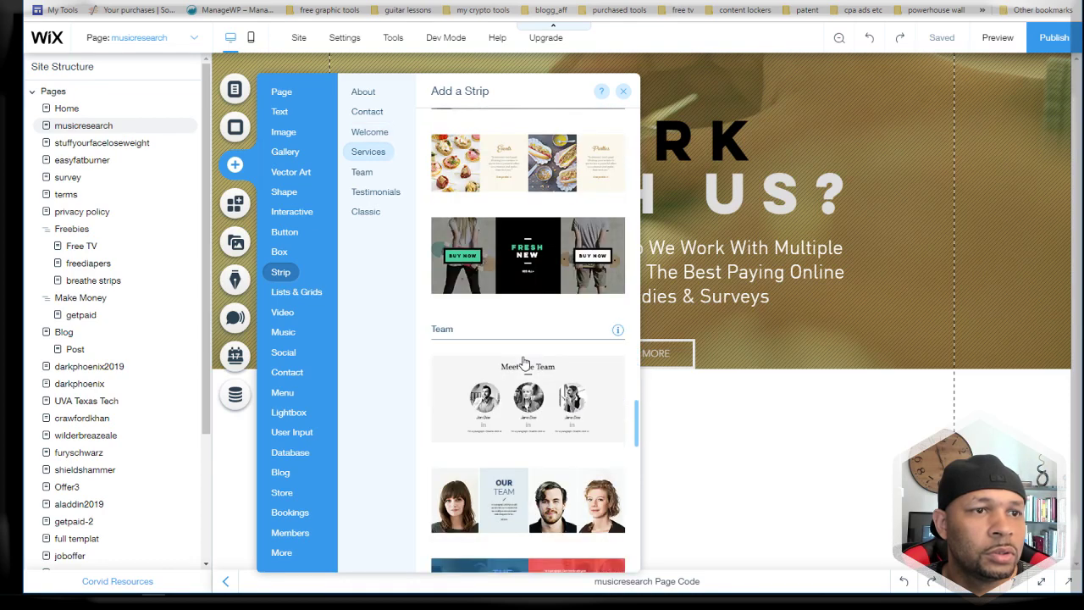
pyautogui.scroll(-10, 523, 363)
pyautogui.scroll(-3, 523, 362)
pyautogui.scroll(-2, 523, 362)
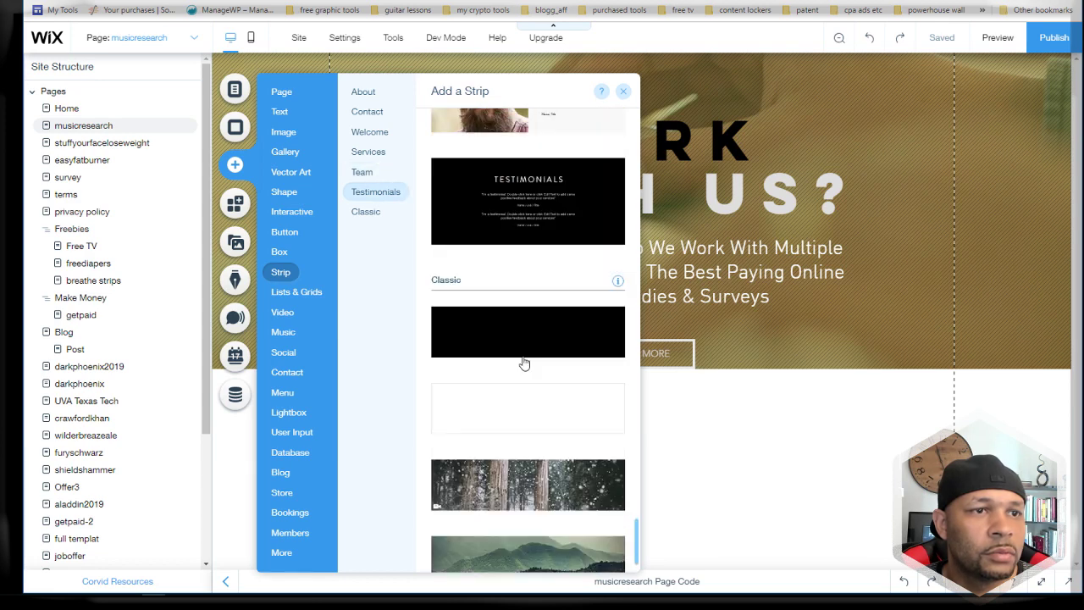
pyautogui.scroll(-1, 524, 363)
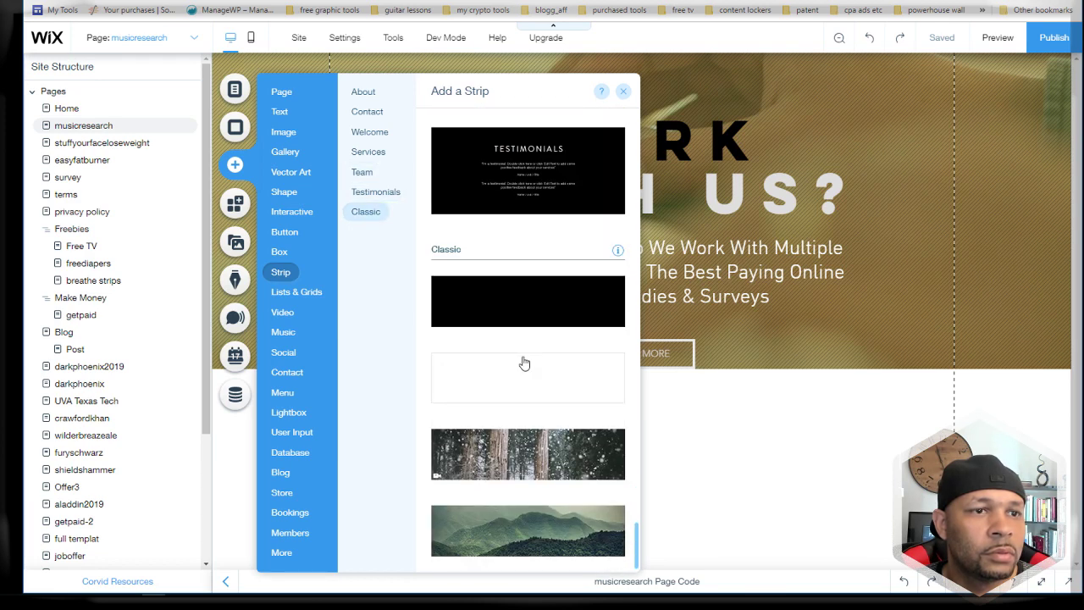
pyautogui.click(516, 524)
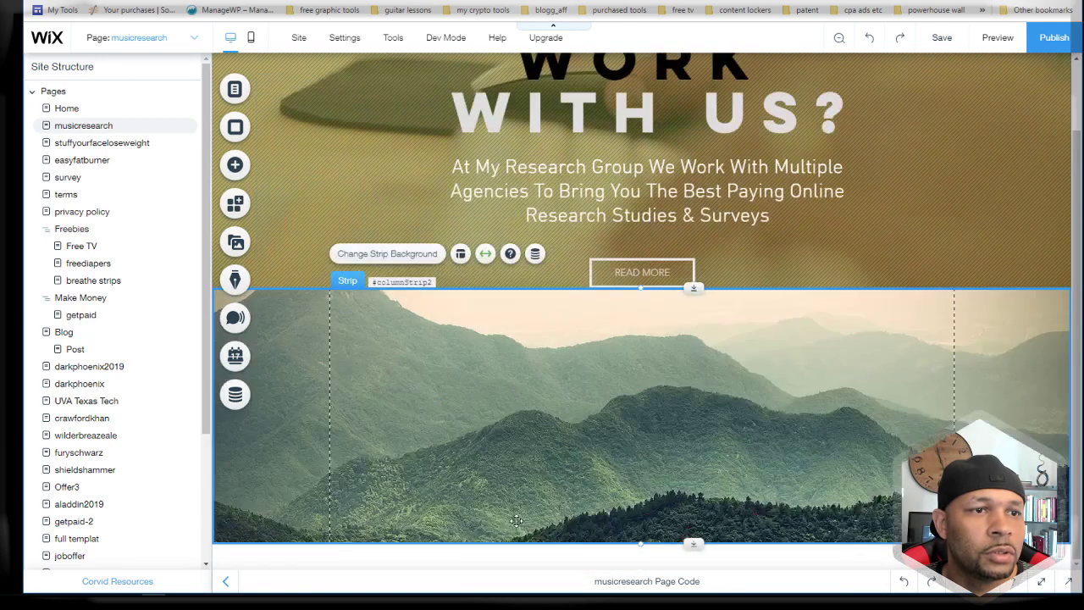
# Step: Open the image chooser for the new strip's background and search all media sources for "music"
pyautogui.doubleClick(591, 375)
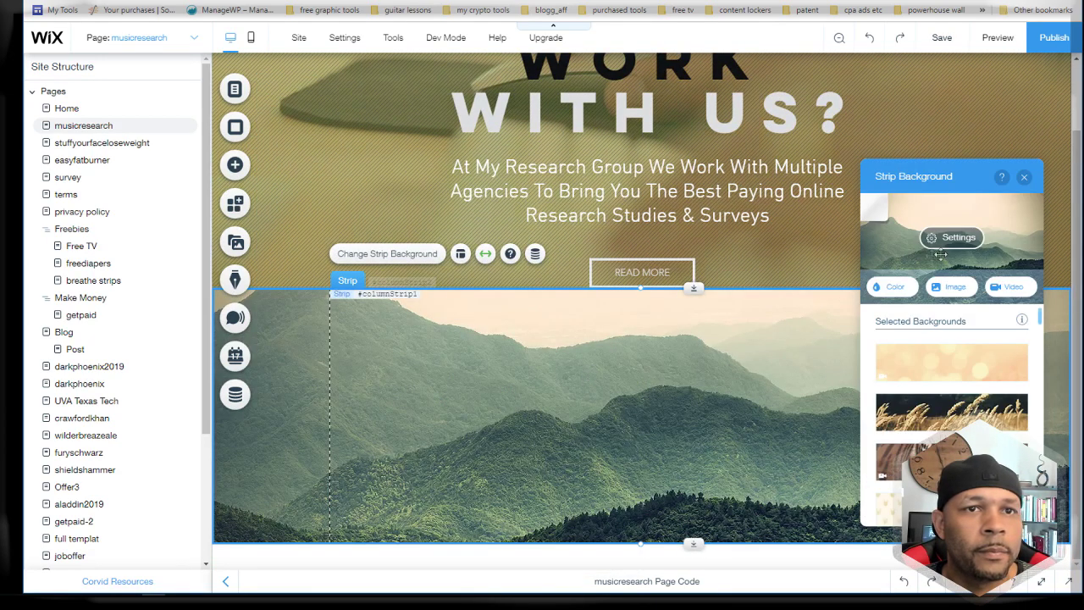
pyautogui.click(939, 289)
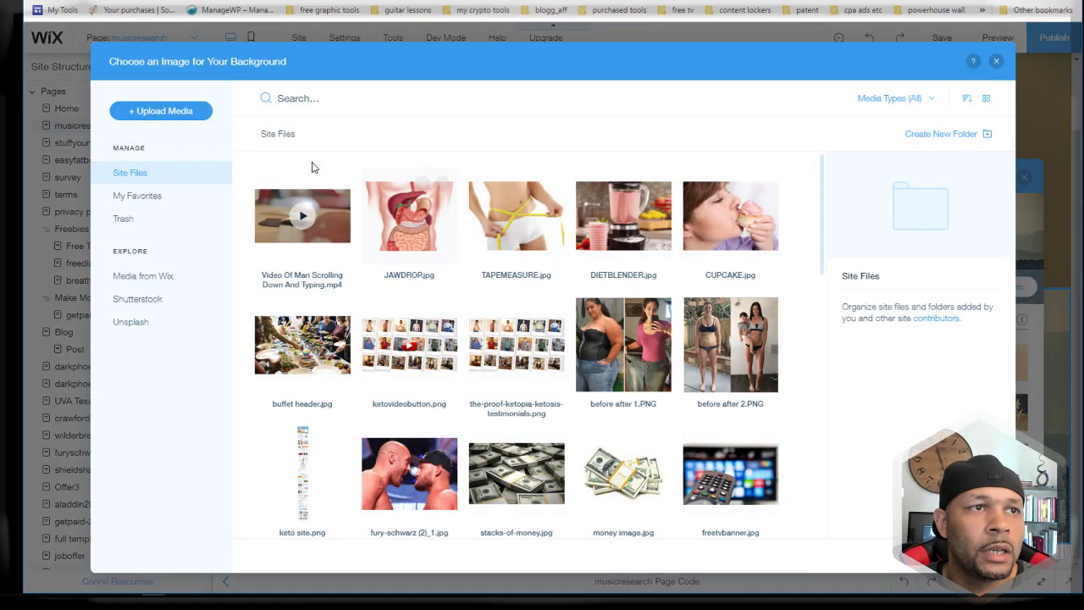
pyautogui.click(347, 100)
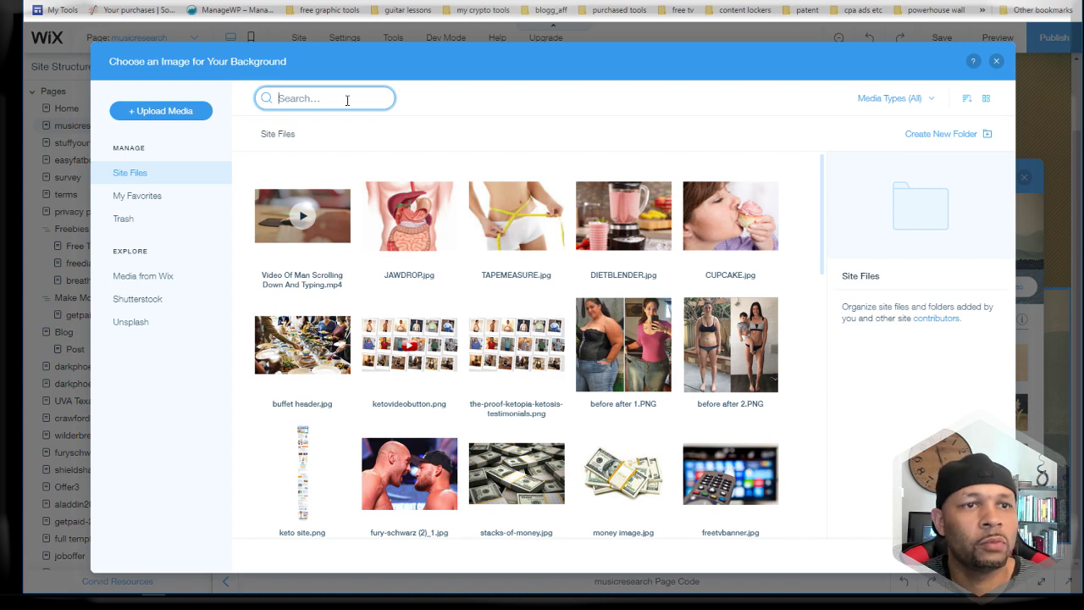
pyautogui.write('m')
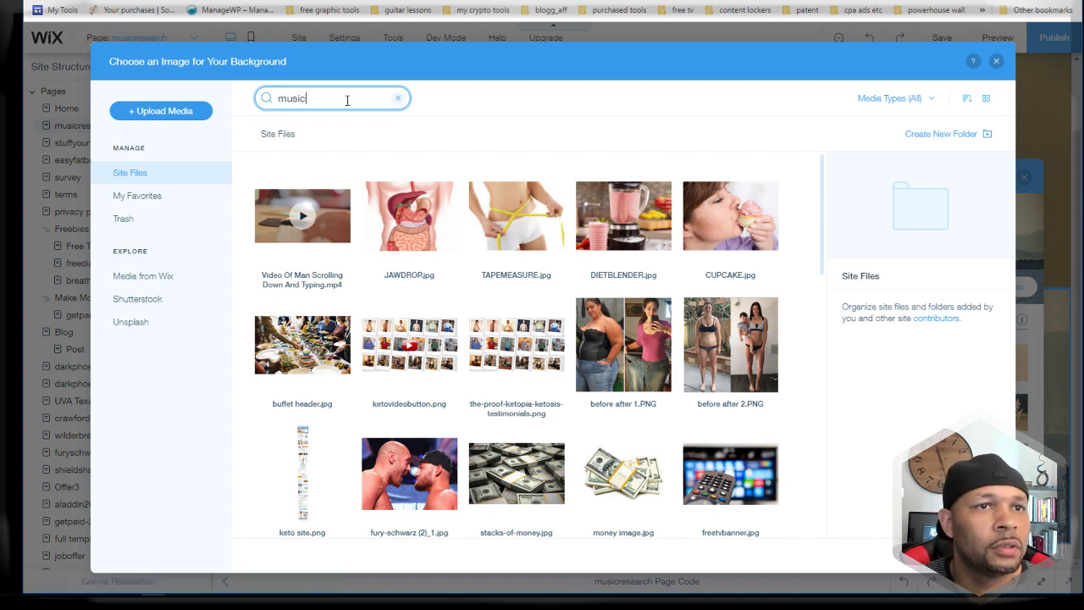
pyautogui.write('usic')
pyautogui.press('Return')
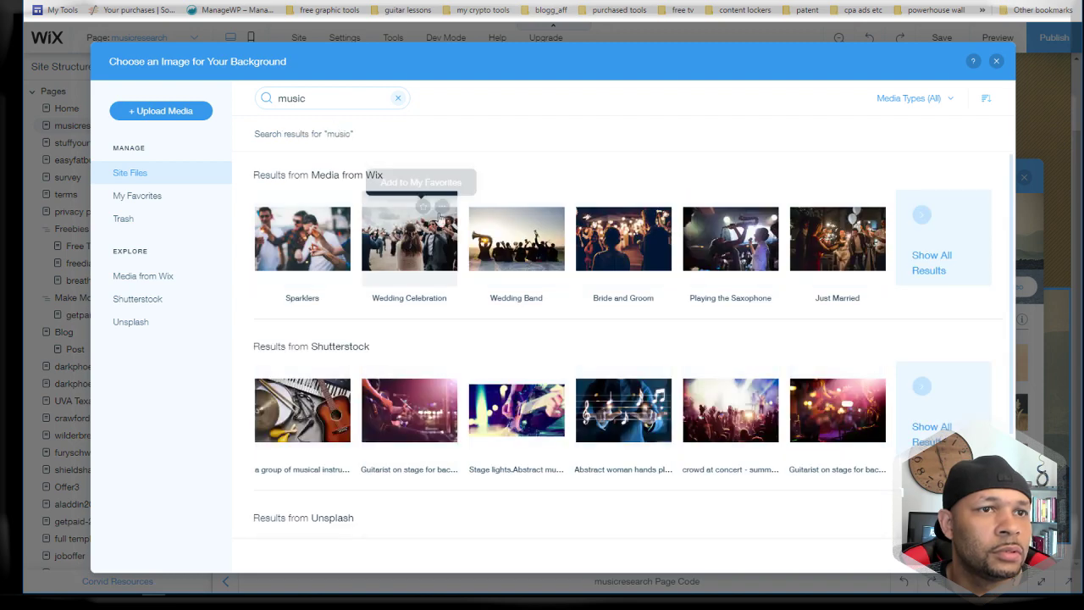
pyautogui.scroll(-1, 474, 288)
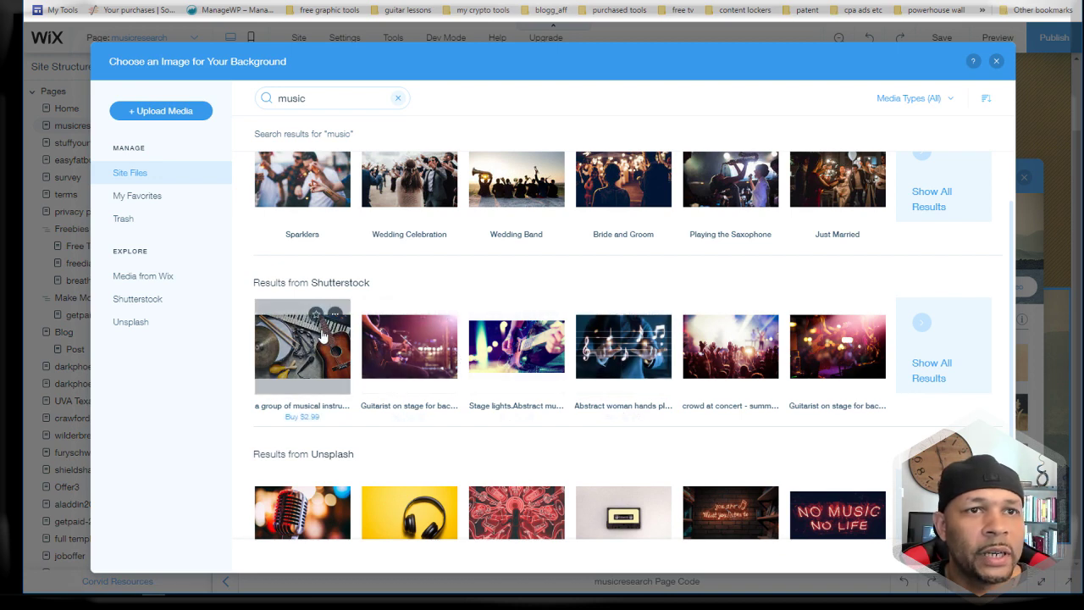
pyautogui.scroll(-1, 322, 334)
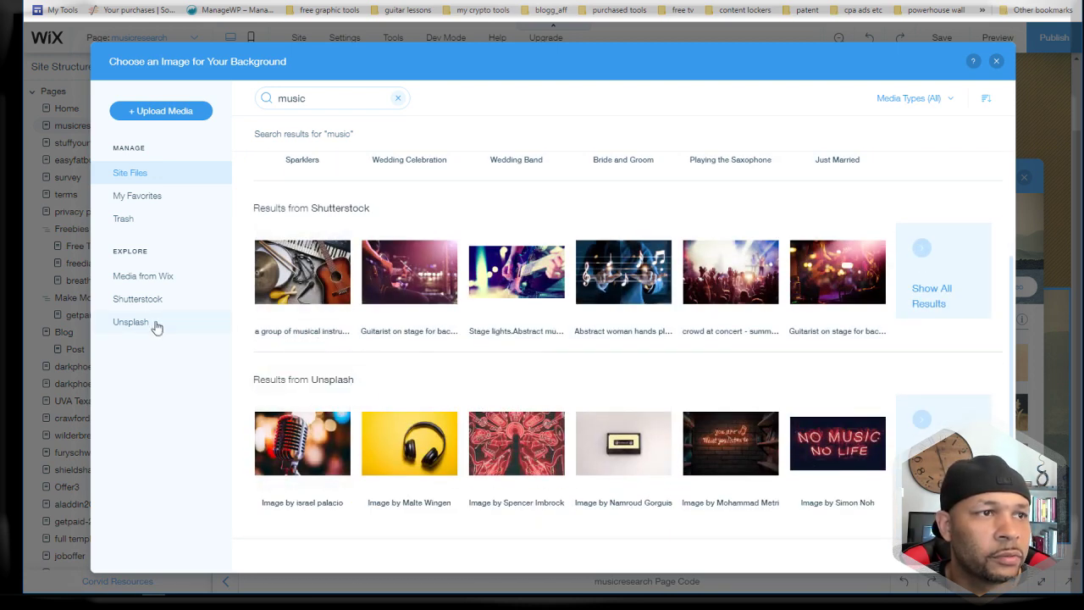
# Step: Search Media from Wix for "music" and look through the images for a suitable strip background
pyautogui.click(161, 288)
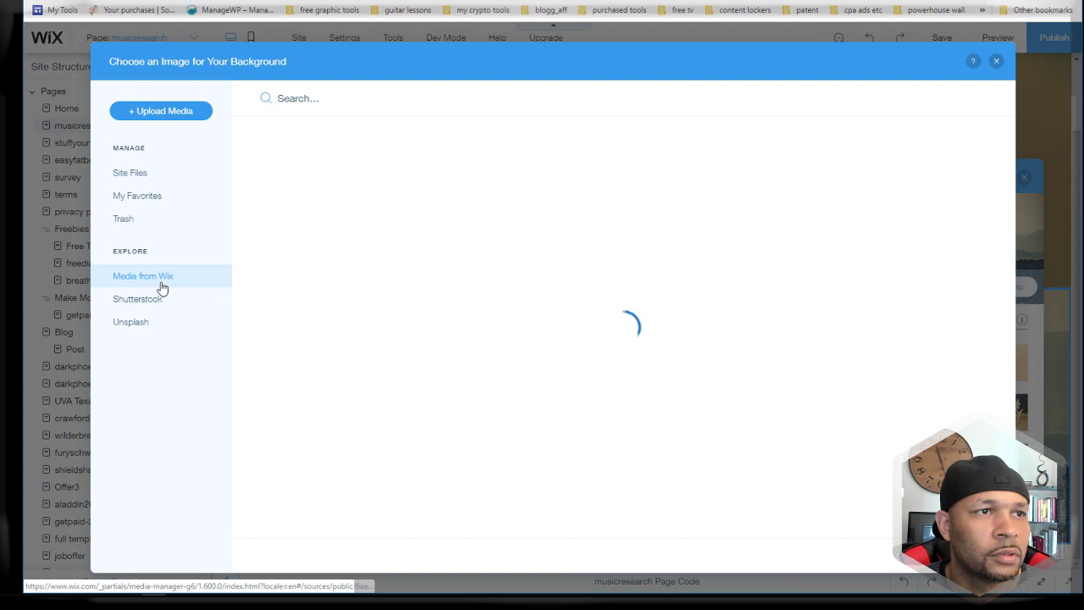
pyautogui.click(373, 100)
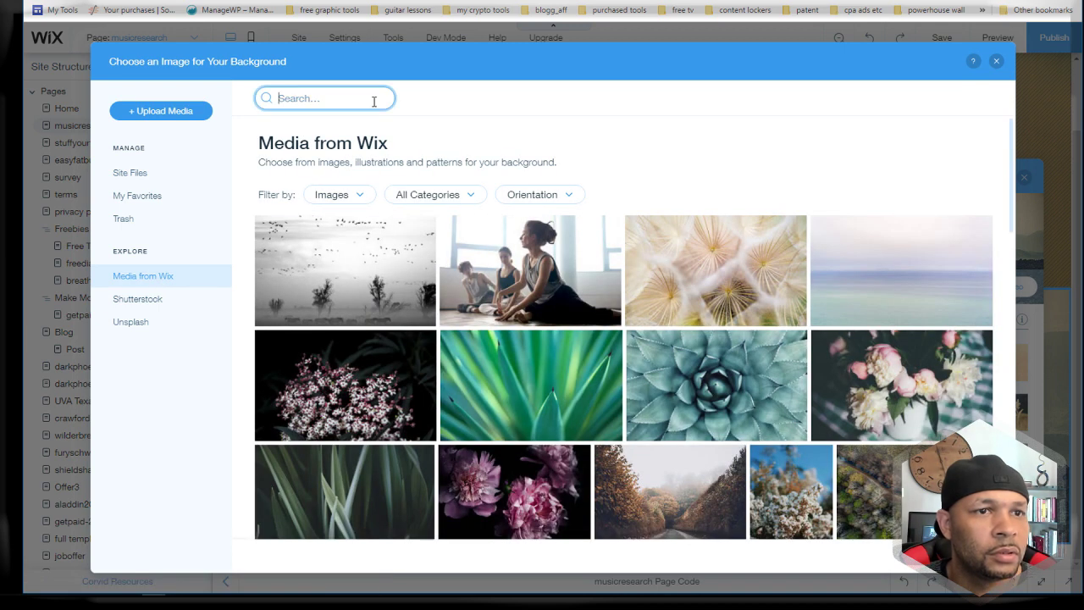
pyautogui.write('nysuc')
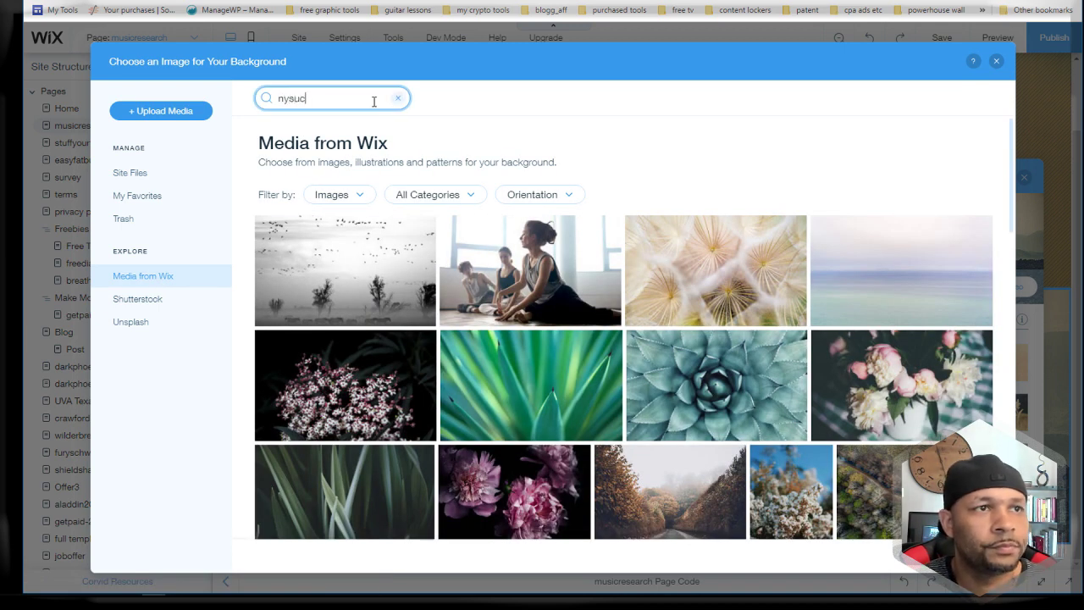
pyautogui.press('BackSpace')
pyautogui.write('music')
pyautogui.press('Return')
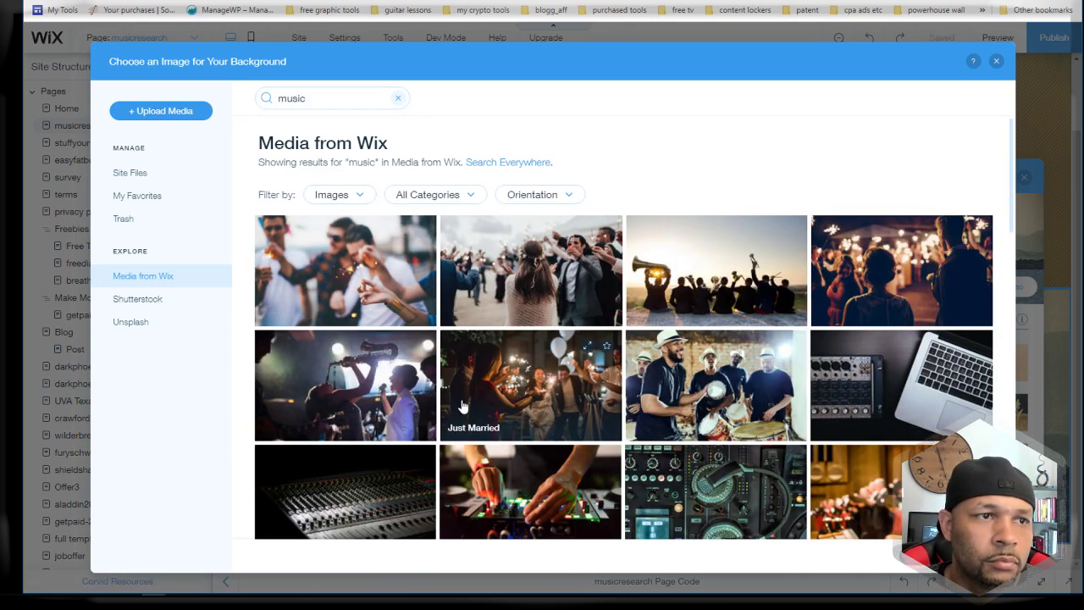
pyautogui.scroll(-10, 462, 407)
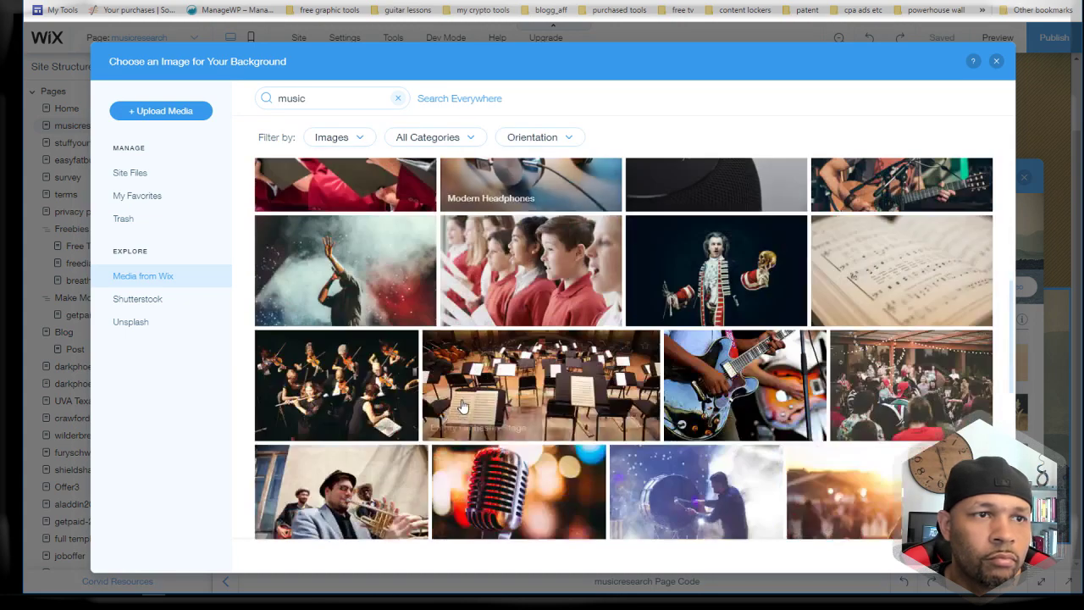
pyautogui.scroll(-2, 463, 407)
pyautogui.scroll(-5, 463, 407)
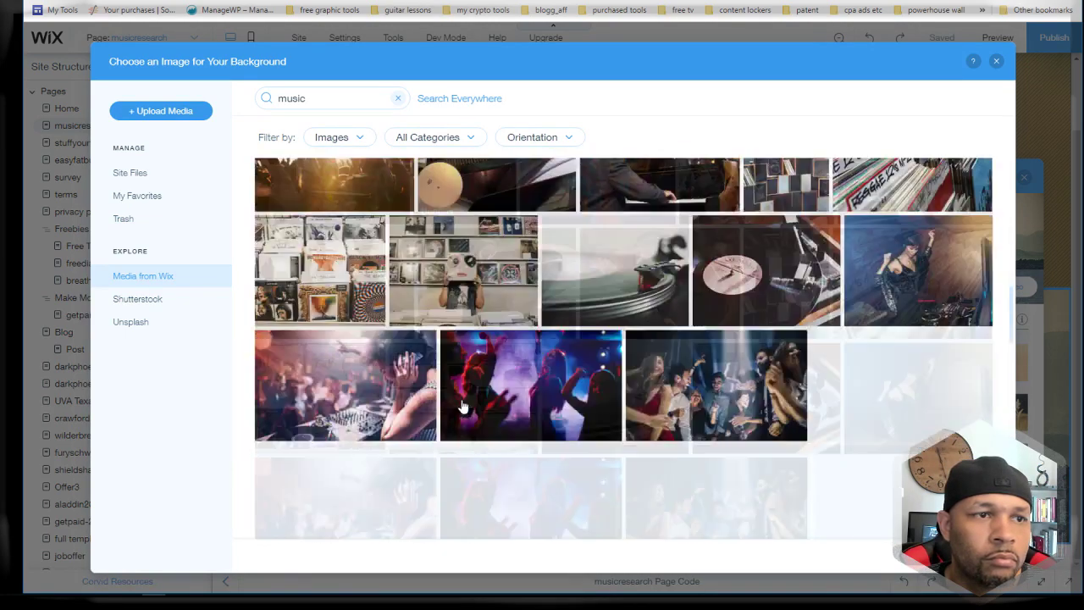
pyautogui.scroll(-6, 463, 407)
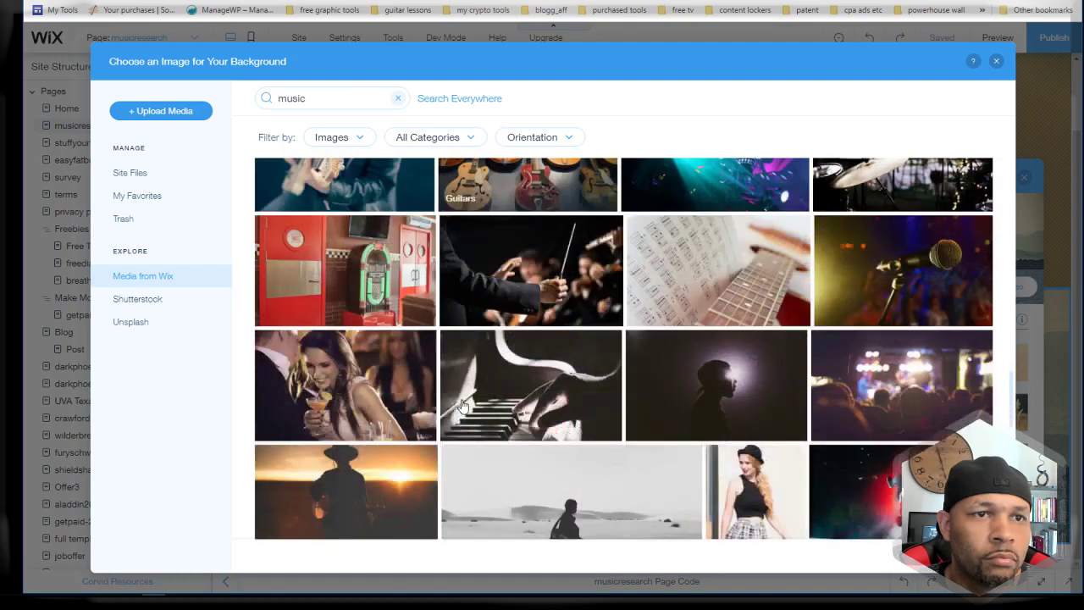
pyautogui.scroll(-2, 462, 407)
# Step: Search Media from Wix for "sound" instead and look through the images for a strip background
pyautogui.click(279, 98)
pyautogui.press('Delete')
pyautogui.press('Delete')
pyautogui.press('Delete')
pyautogui.press('Delete')
pyautogui.write('sound')
pyautogui.press('Return')
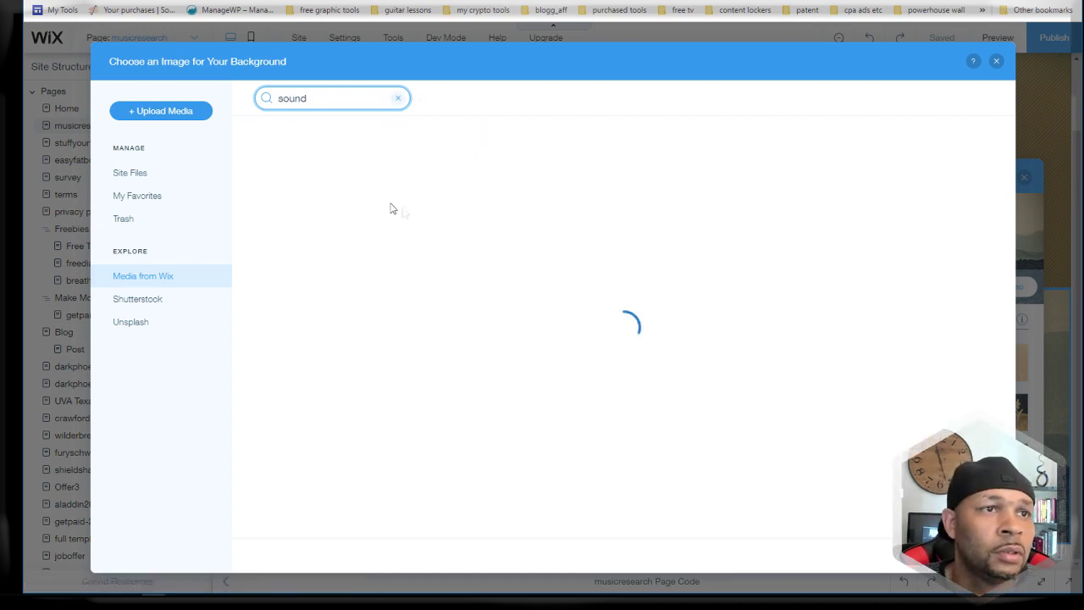
pyautogui.scroll(-2, 476, 254)
pyautogui.scroll(-3, 476, 255)
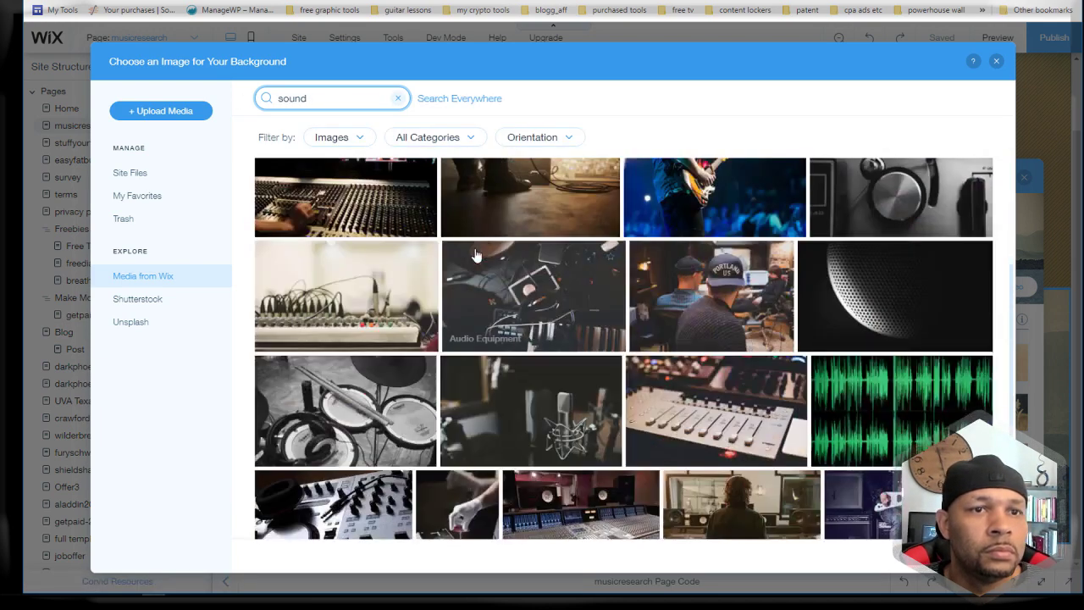
pyautogui.scroll(-2, 476, 254)
pyautogui.scroll(-1, 476, 254)
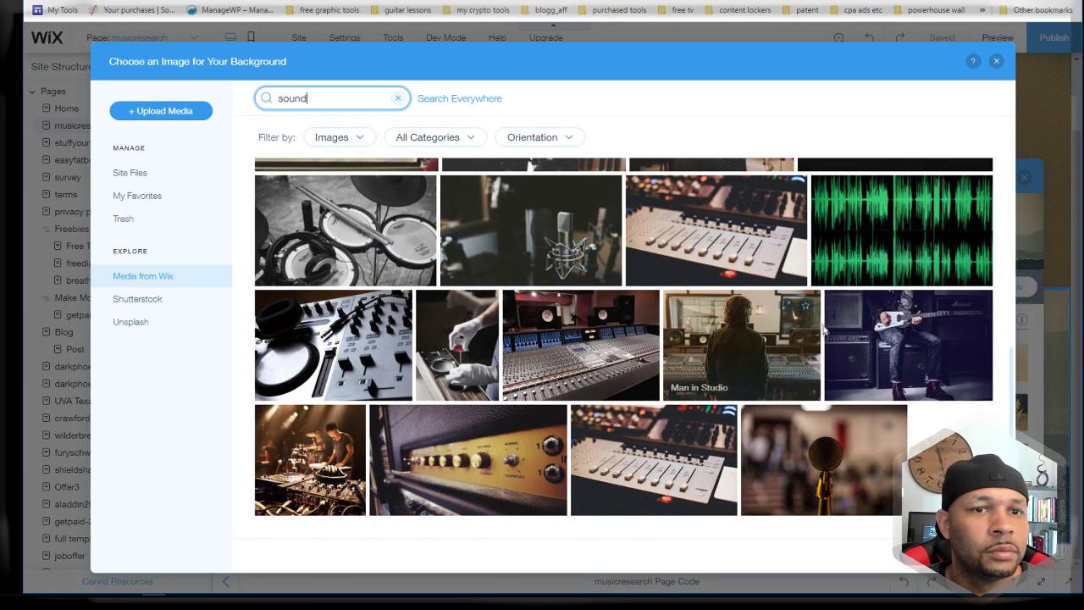
pyautogui.scroll(6, 822, 321)
pyautogui.scroll(1, 831, 339)
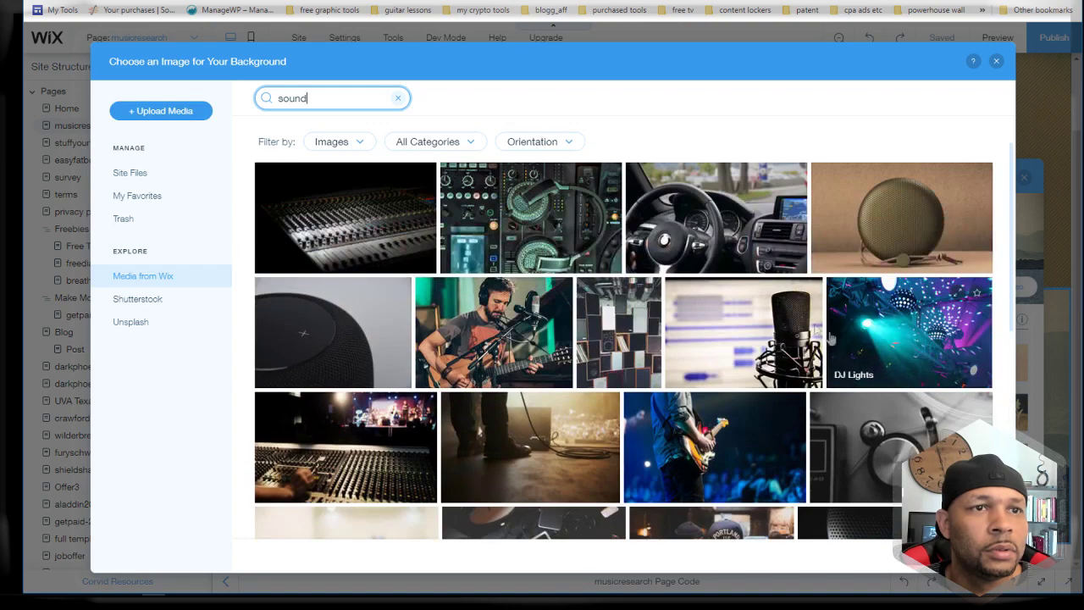
# Step: Try the Sound Waves image as the new strip's background and raise the strip's lower edge slightly
pyautogui.scroll(-6, 833, 343)
pyautogui.click(837, 347)
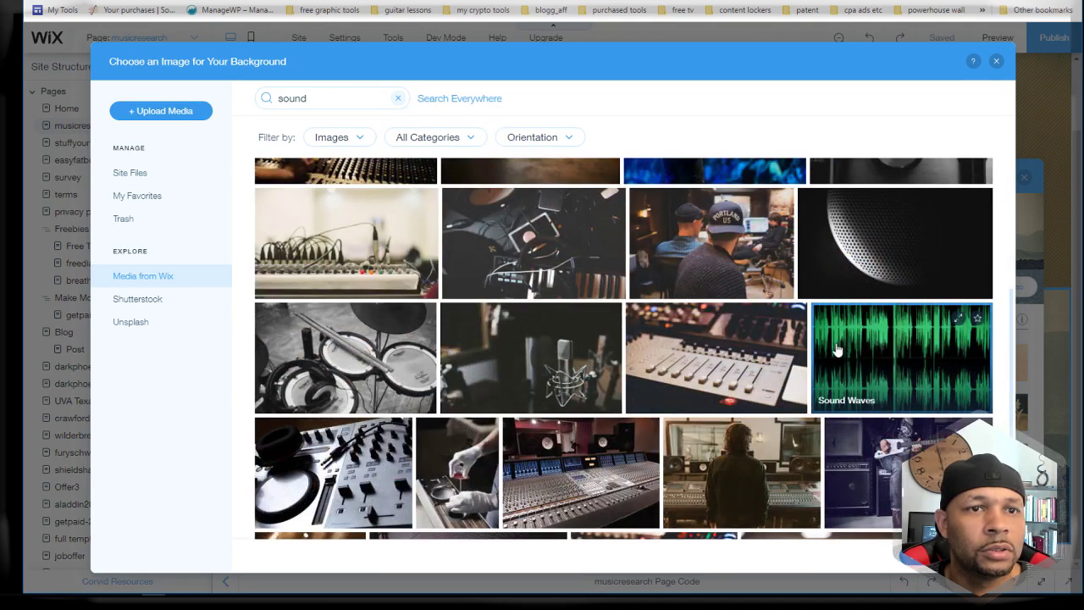
pyautogui.doubleClick(923, 398)
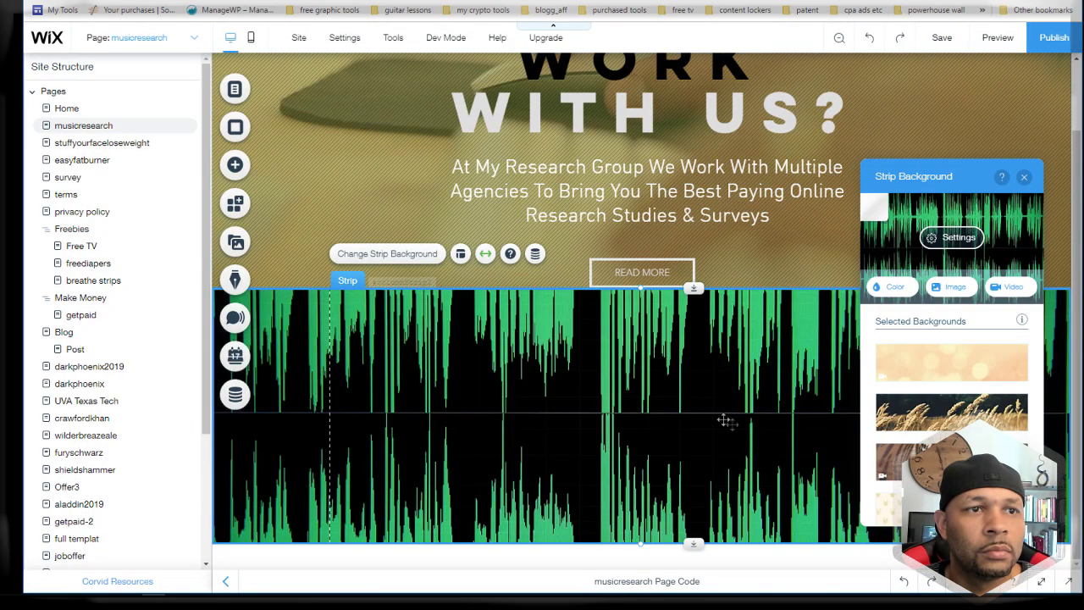
pyautogui.moveTo(694, 543); pyautogui.dragTo(686, 506)
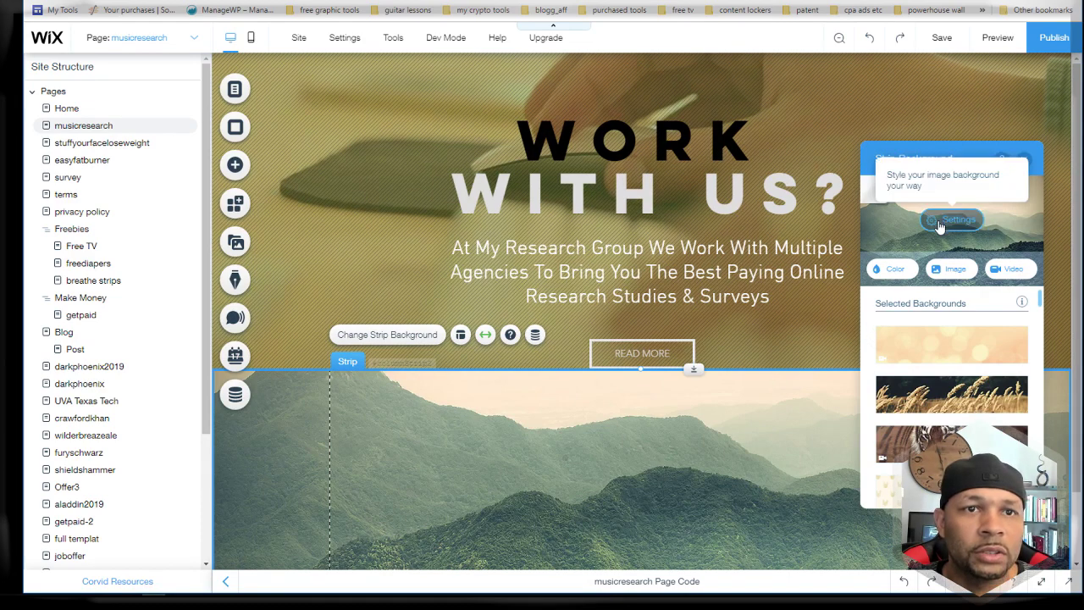
# Step: Upload the image background-313415_960_720 from the computer and set it as the mountain strip's background
pyautogui.click(952, 269)
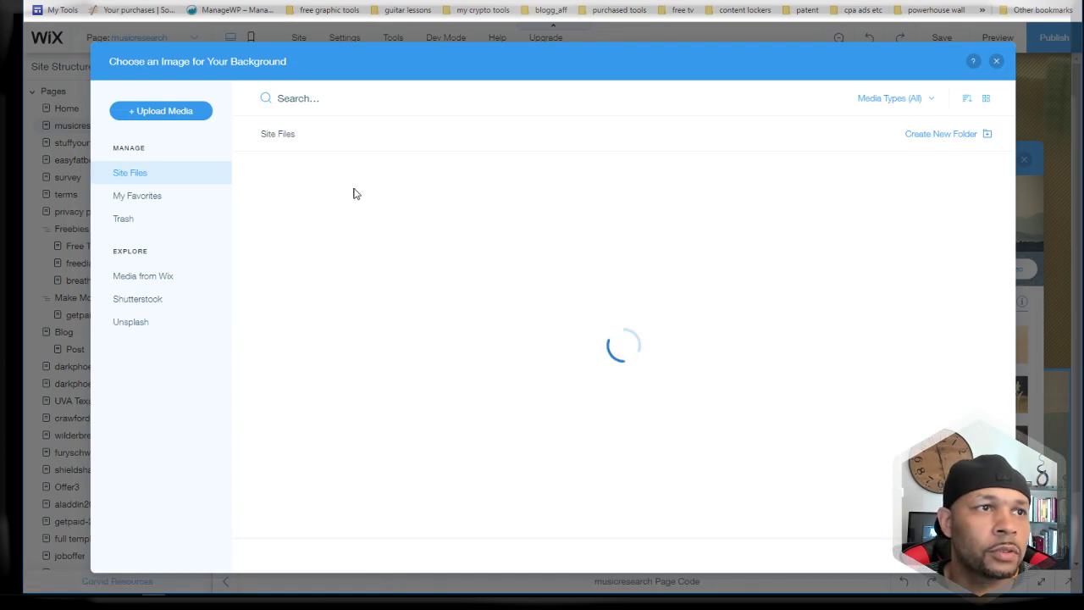
pyautogui.click(188, 111)
pyautogui.click(554, 344)
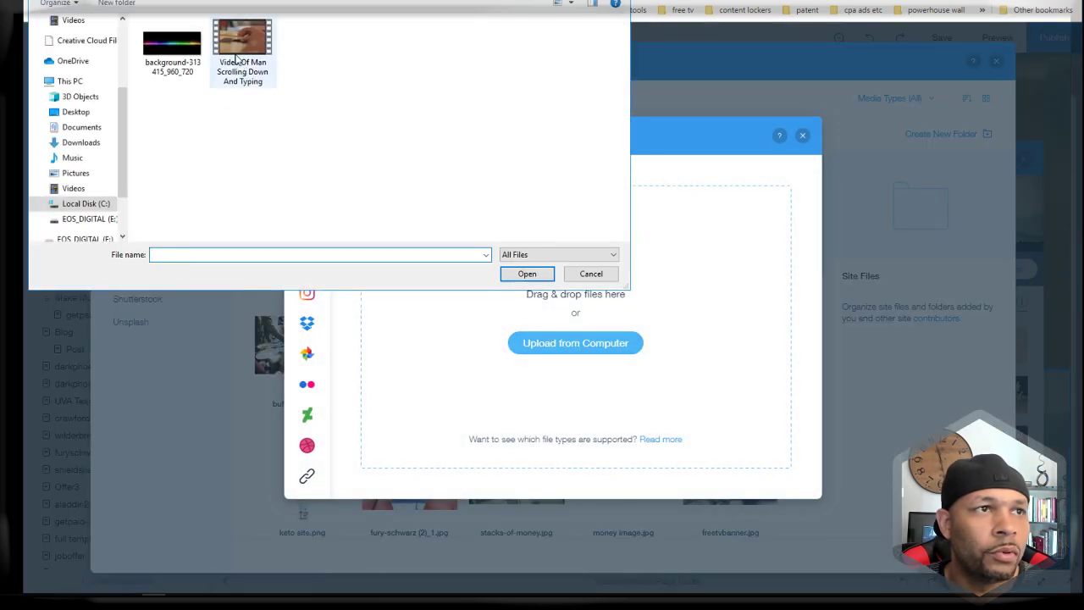
pyautogui.click(172, 46)
pyautogui.click(527, 273)
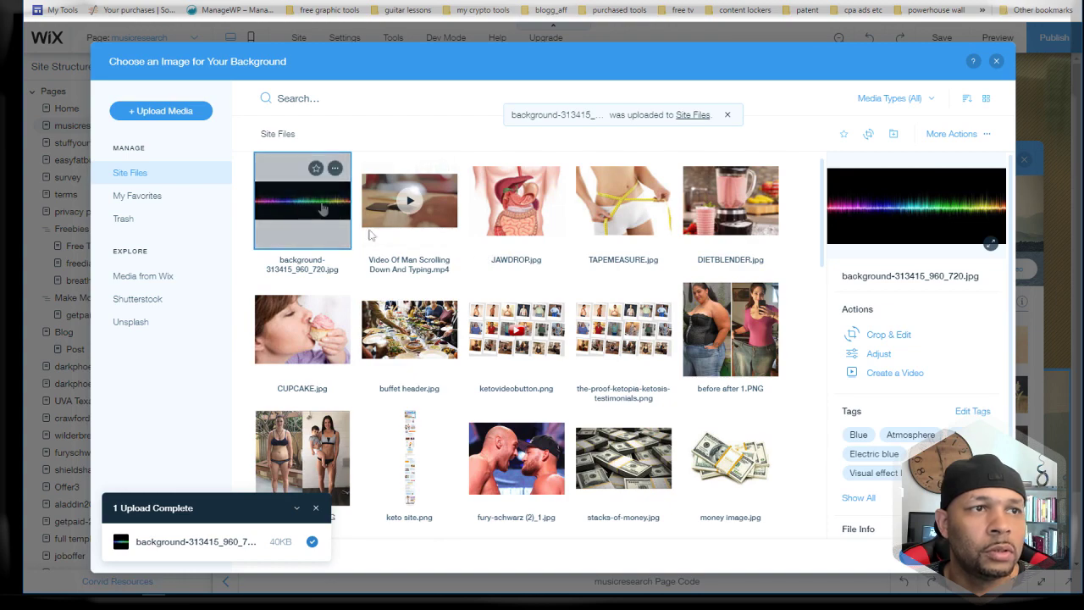
pyautogui.click(949, 550)
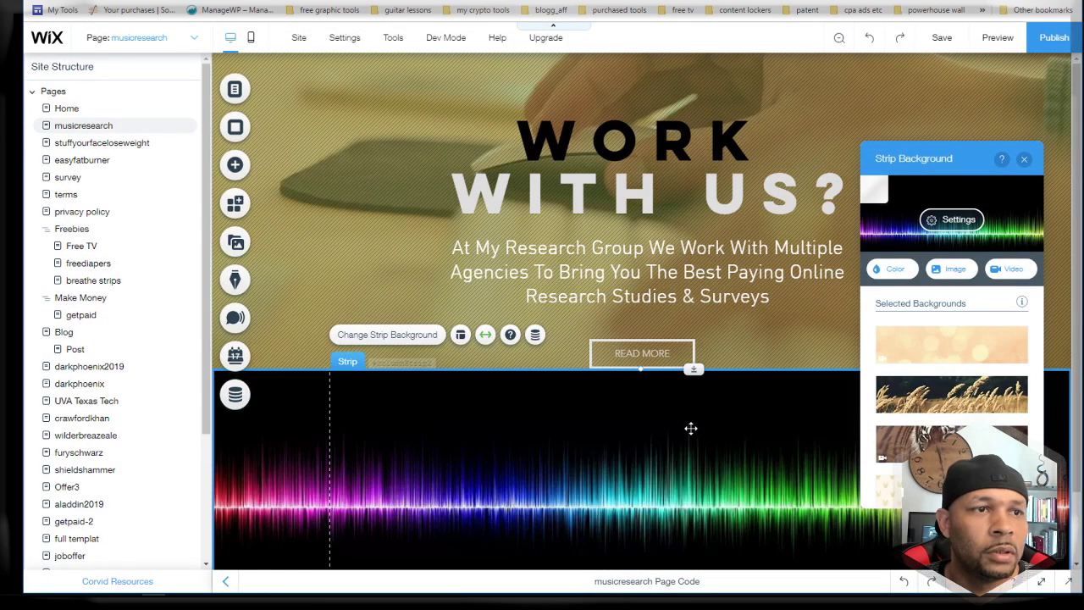
# Step: Open the video settings of the "Work With Us?" strip's background
pyautogui.click(463, 88)
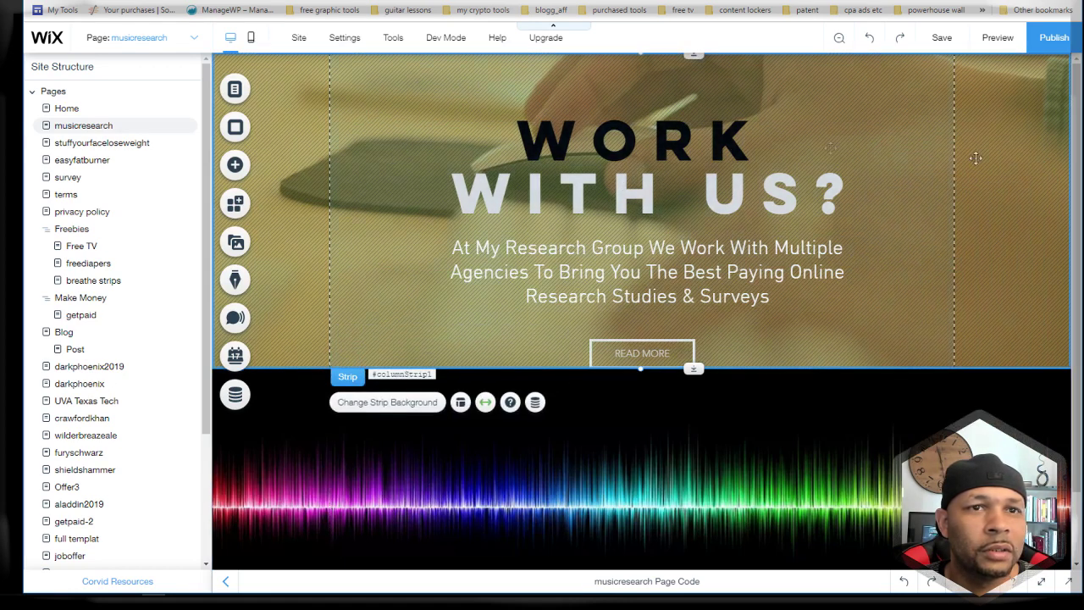
pyautogui.doubleClick(1027, 176)
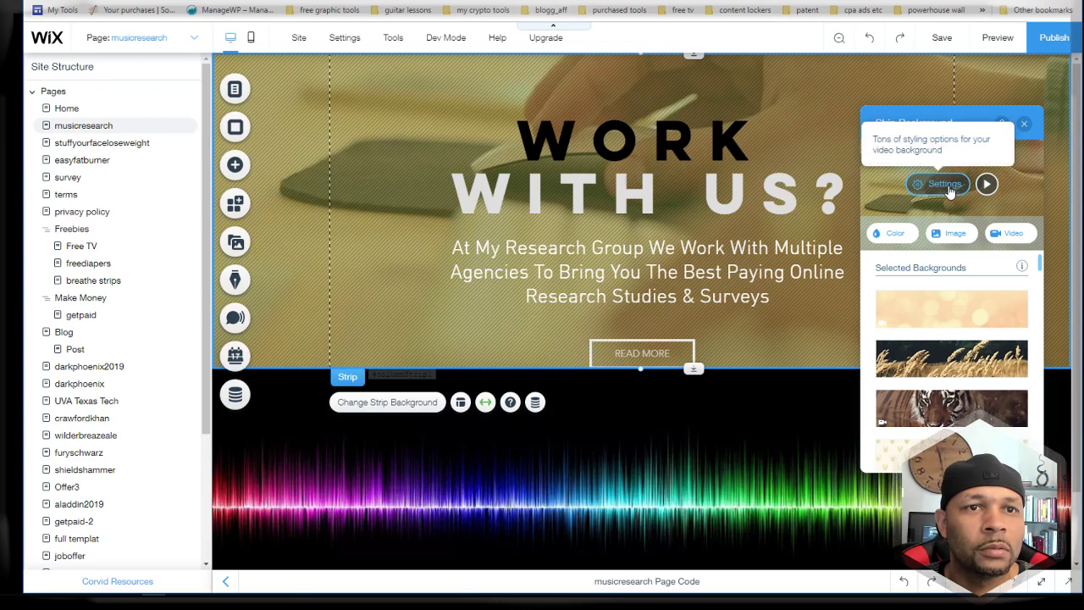
pyautogui.click(898, 236)
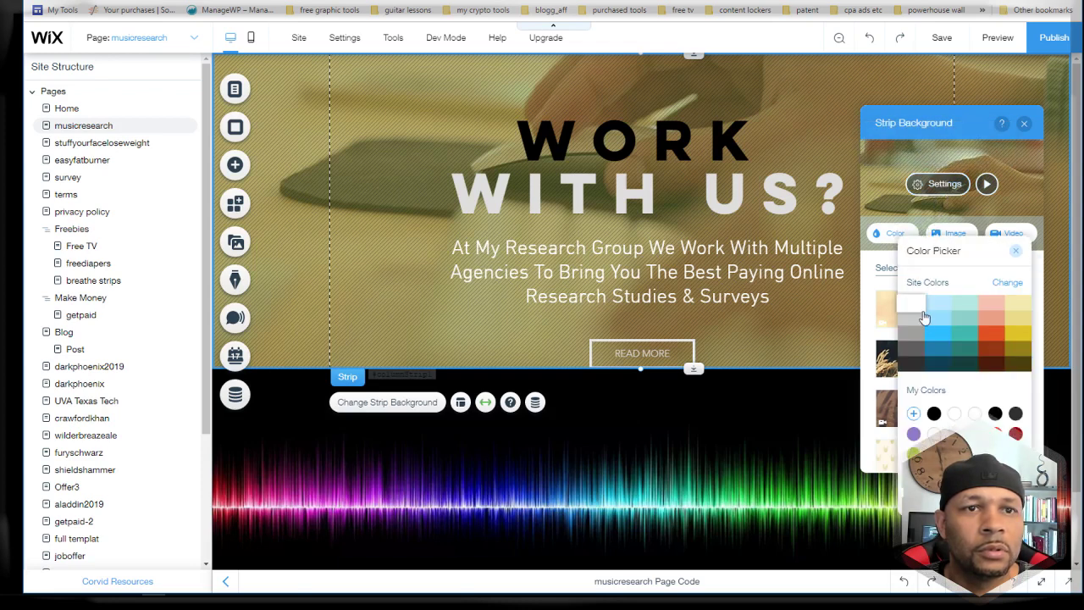
pyautogui.click(1031, 201)
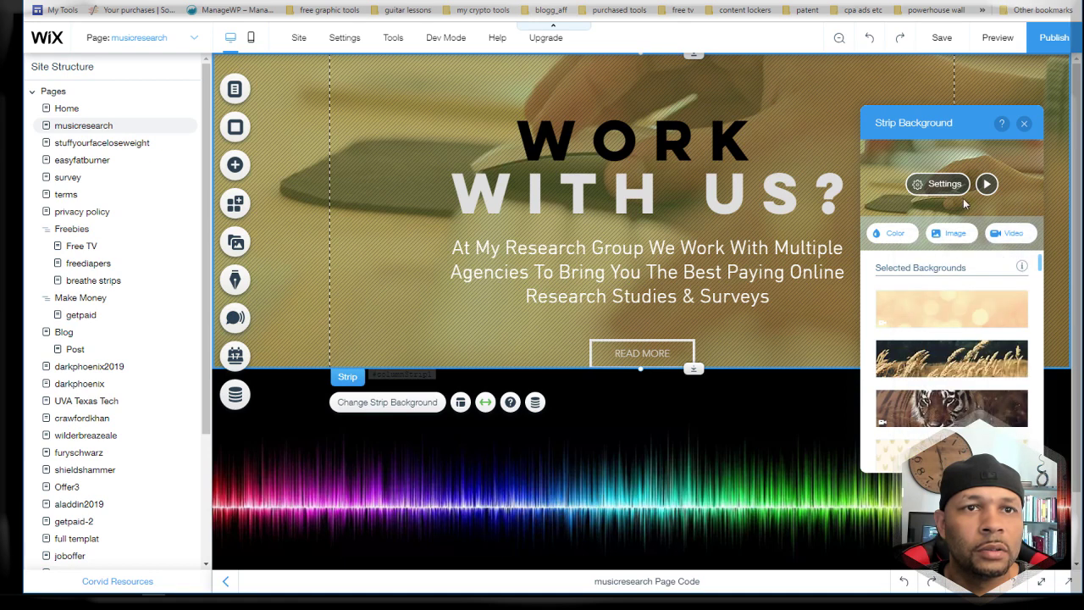
pyautogui.click(957, 188)
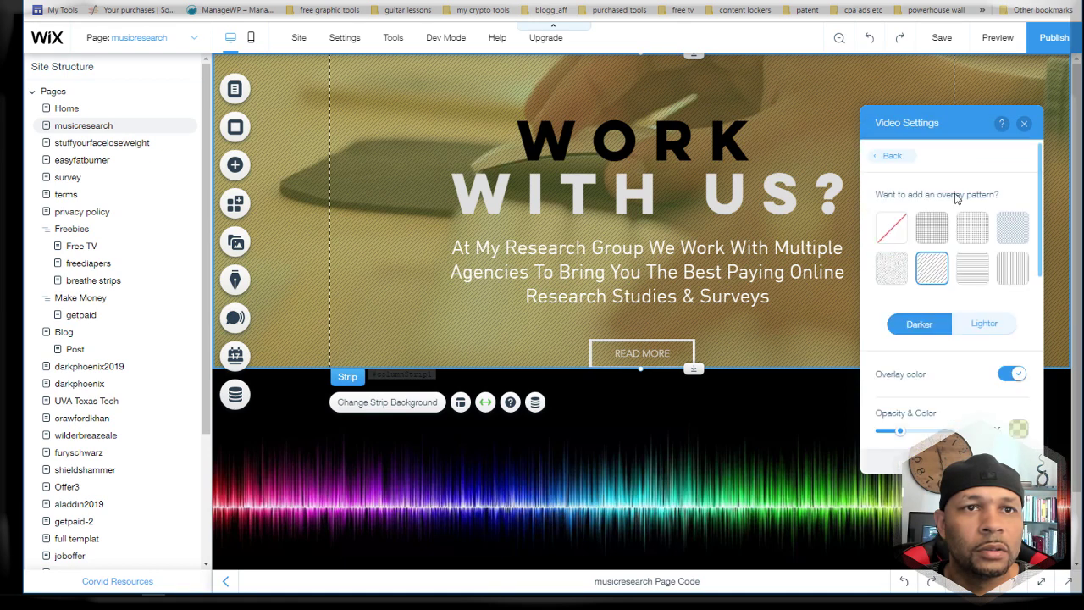
# Step: Try grey, white and blue overlay colors on the strip's video and settle on the bright blue #30BDFF
pyautogui.click(1020, 431)
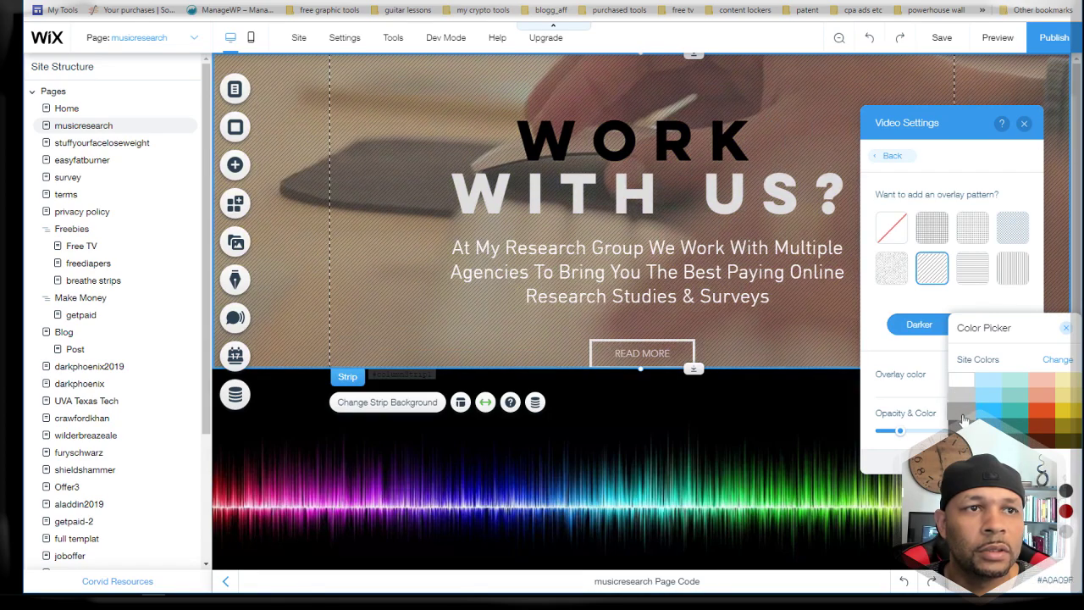
pyautogui.click(962, 432)
pyautogui.click(962, 443)
pyautogui.click(965, 386)
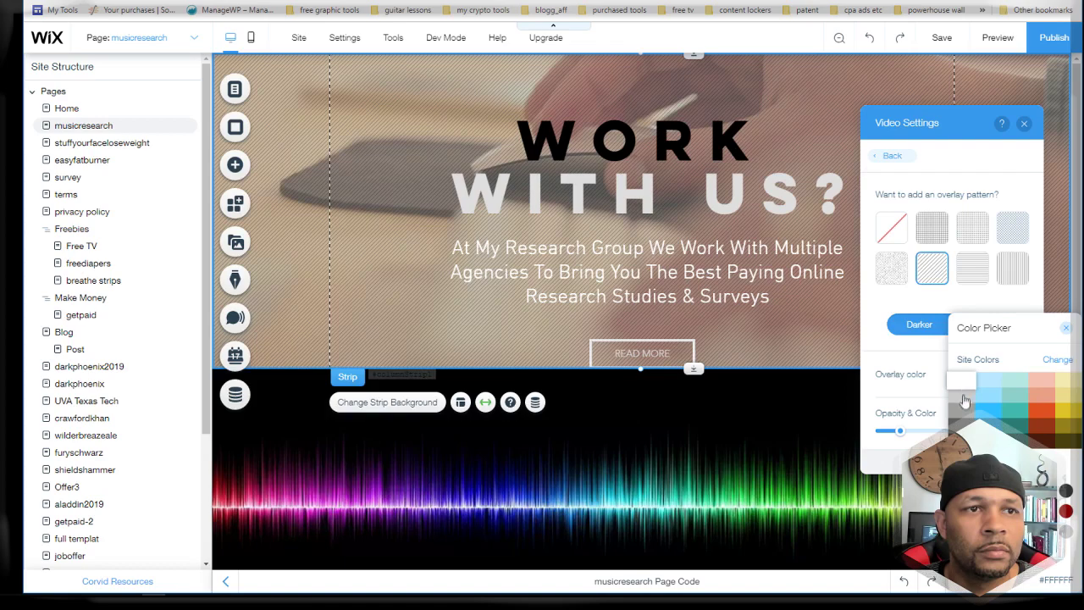
pyautogui.click(993, 385)
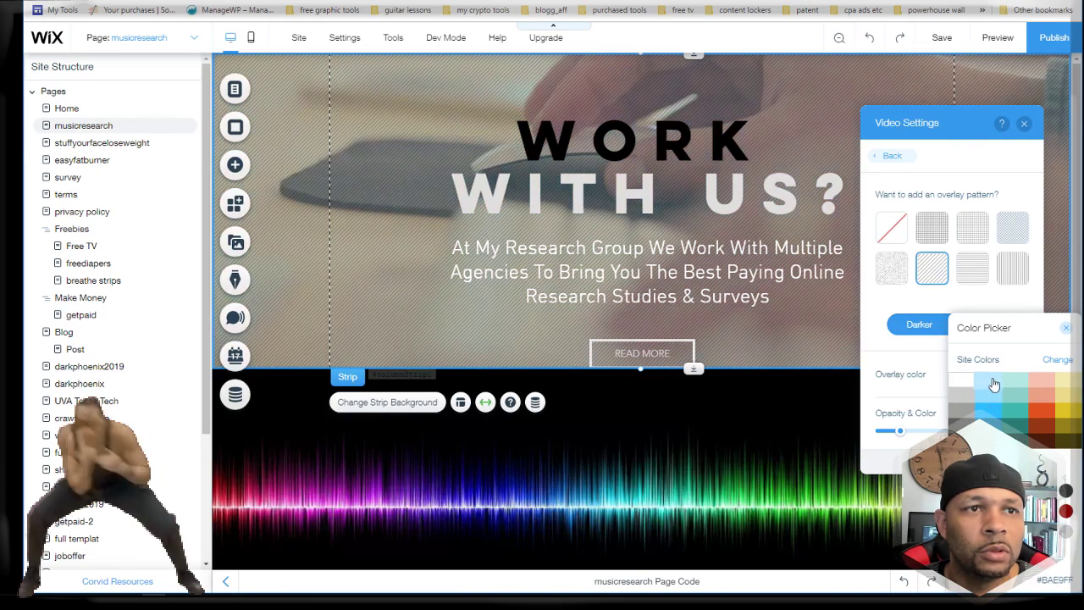
pyautogui.click(993, 417)
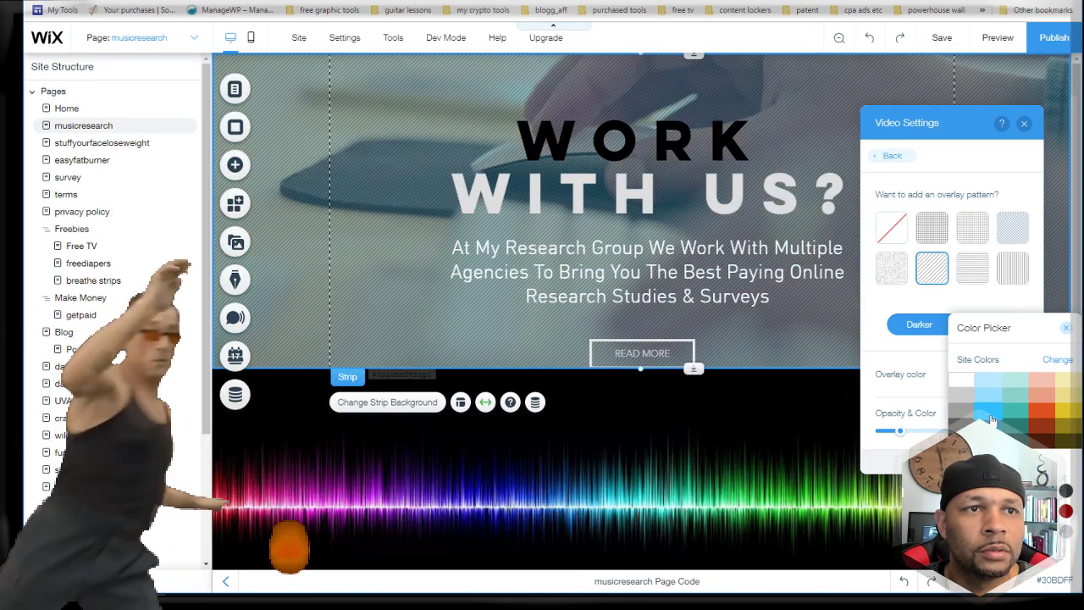
pyautogui.click(989, 429)
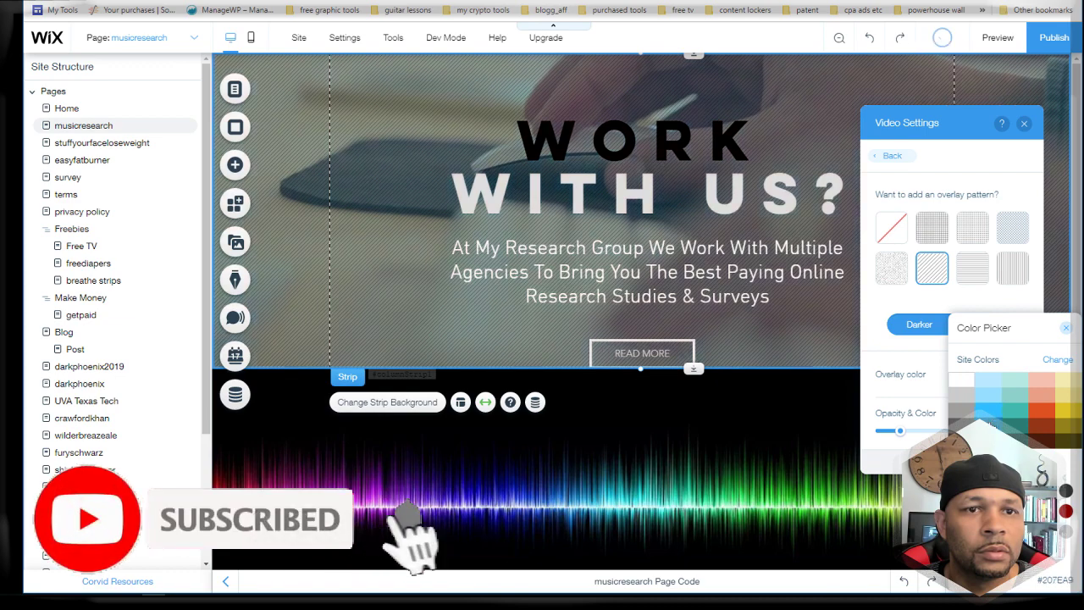
pyautogui.click(993, 417)
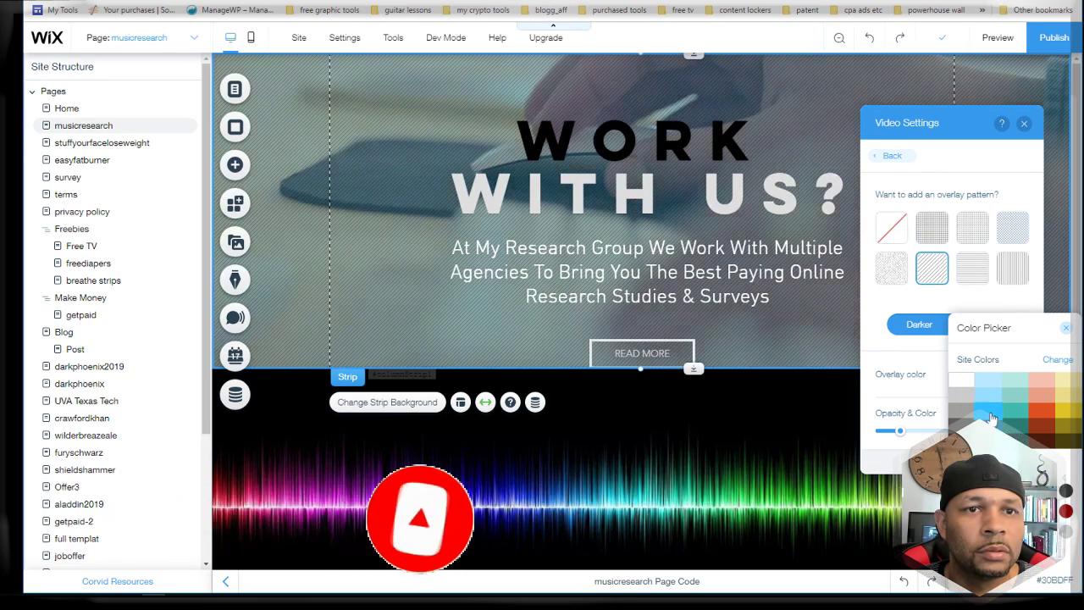
pyautogui.click(875, 319)
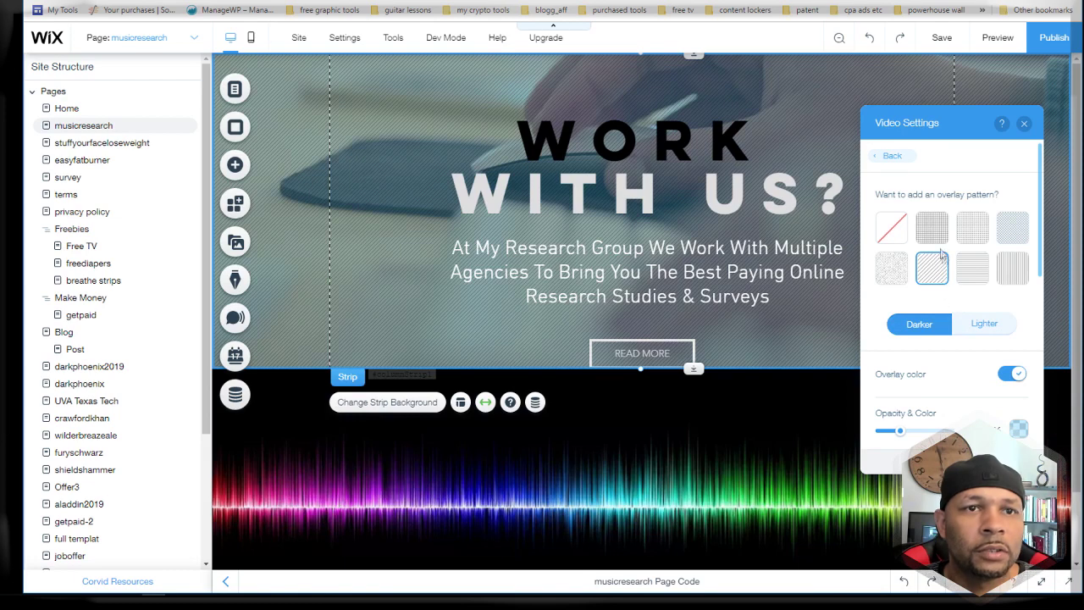
# Step: Compare several overlay patterns and no pattern on the strip's video, and apply the fine dense pattern at the end of the first row
pyautogui.click(899, 276)
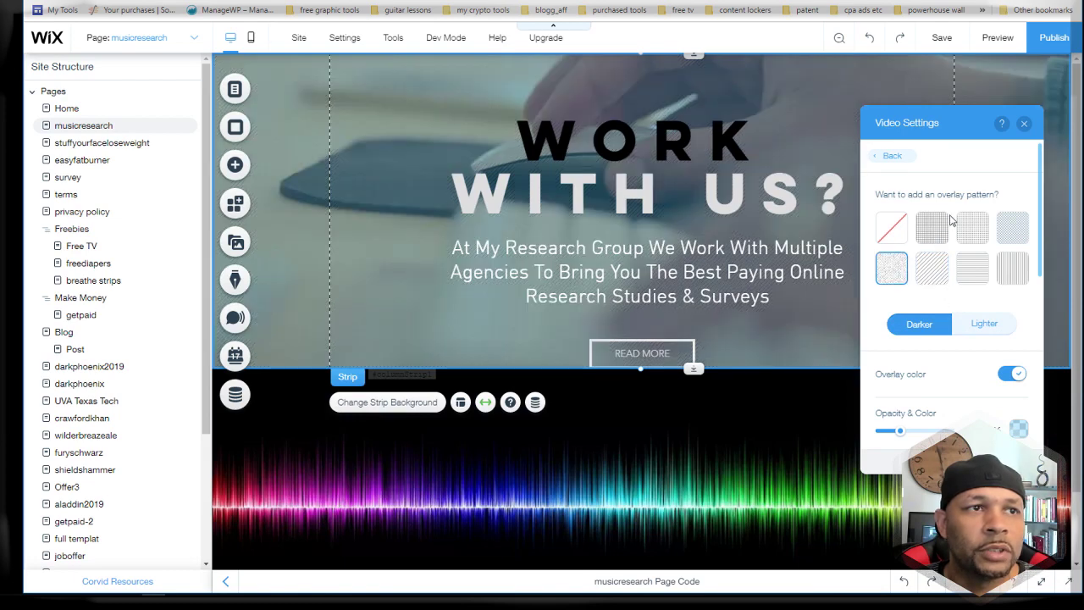
pyautogui.click(973, 227)
pyautogui.click(1012, 227)
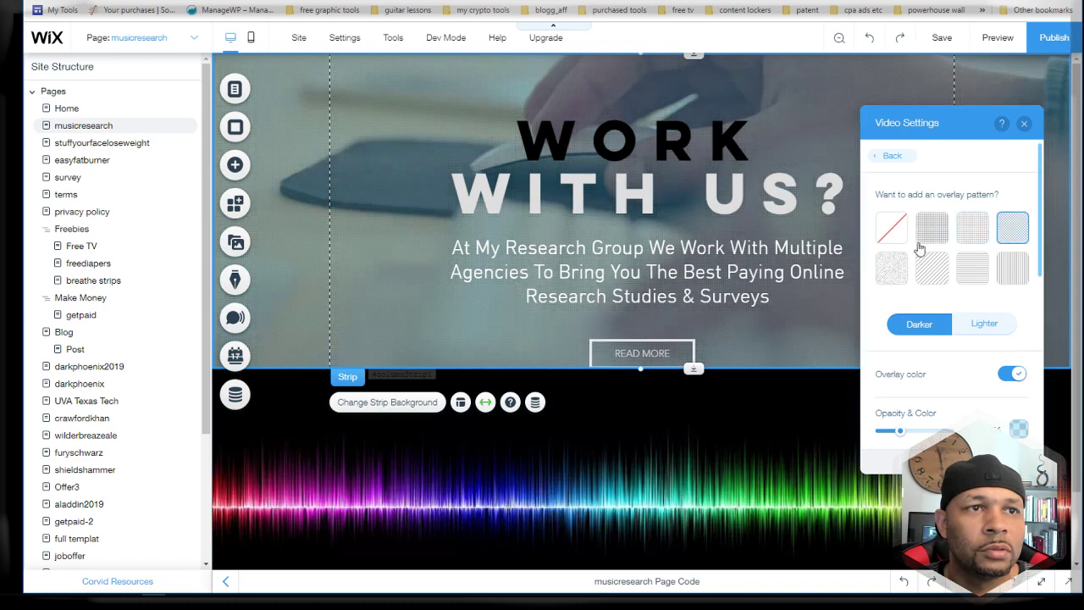
pyautogui.click(893, 230)
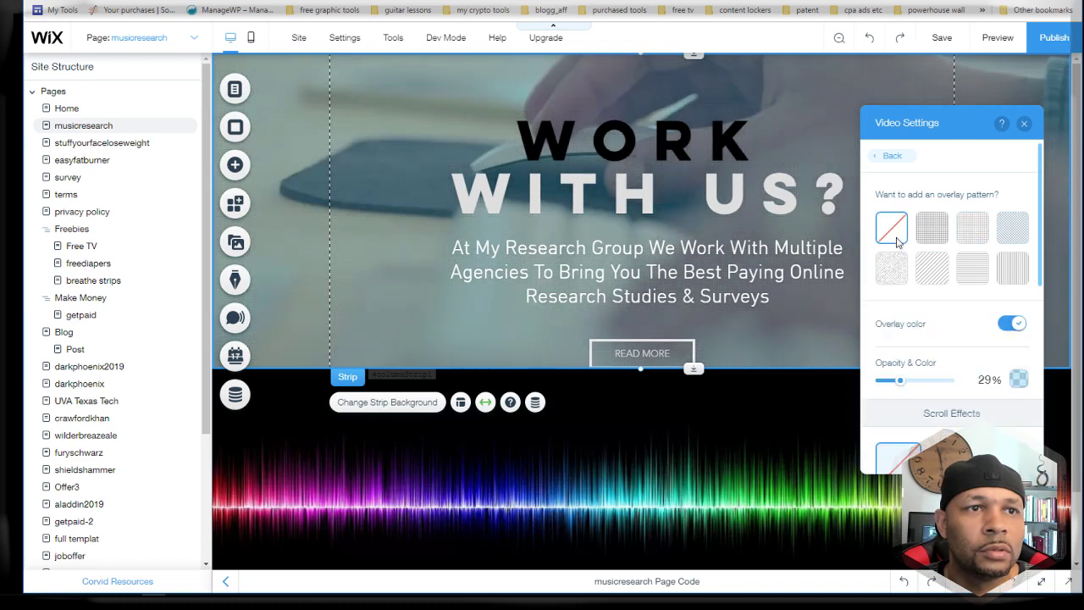
pyautogui.click(1013, 239)
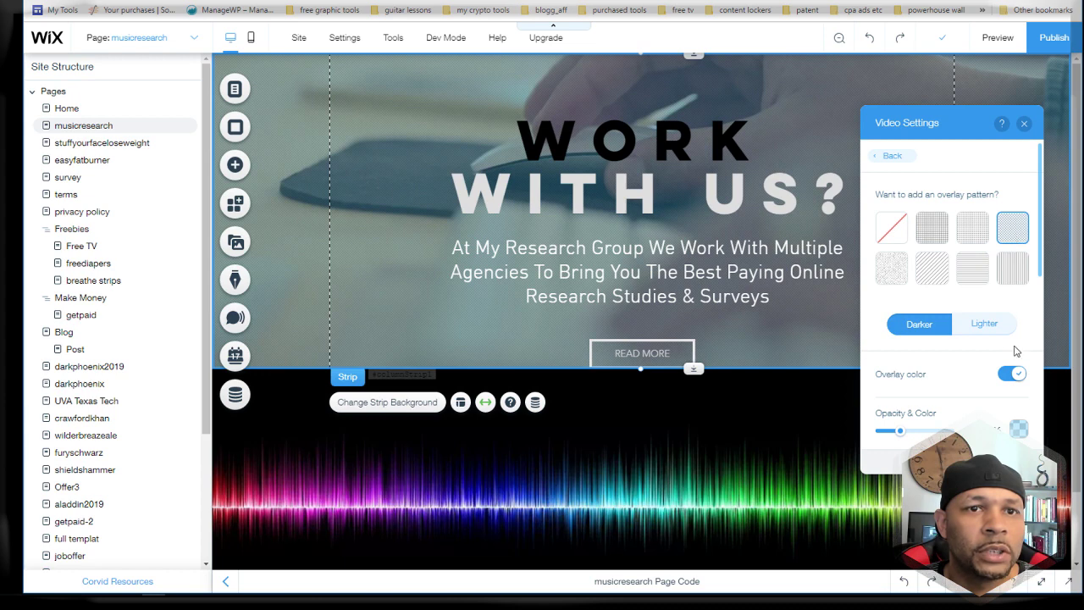
# Step: Switch the video's overlay pattern to Lighter and raise the blue overlay's opacity to nearly half
pyautogui.click(980, 331)
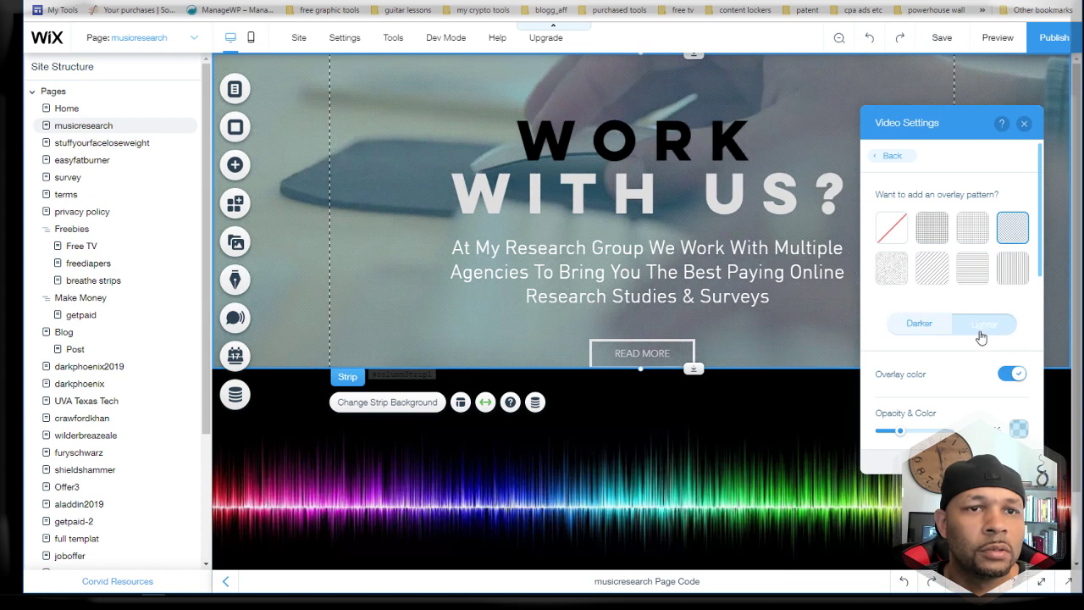
pyautogui.click(981, 334)
pyautogui.moveTo(906, 436)
pyautogui.mouseDown()
pyautogui.moveTo(930, 437)
pyautogui.moveTo(894, 437)
pyautogui.moveTo(914, 440)
pyautogui.mouseUp()
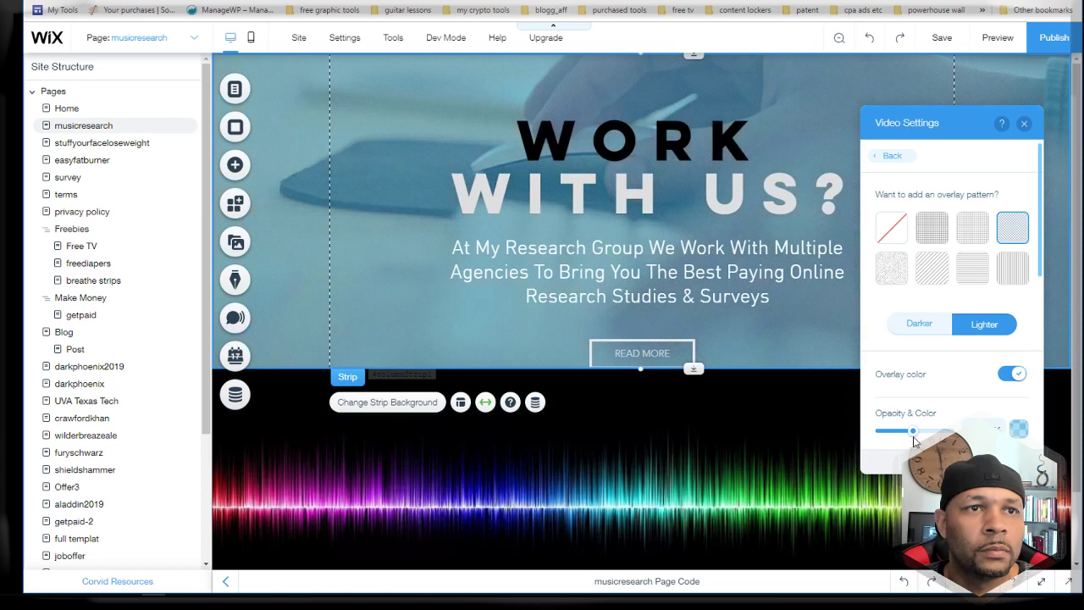
pyautogui.click(779, 399)
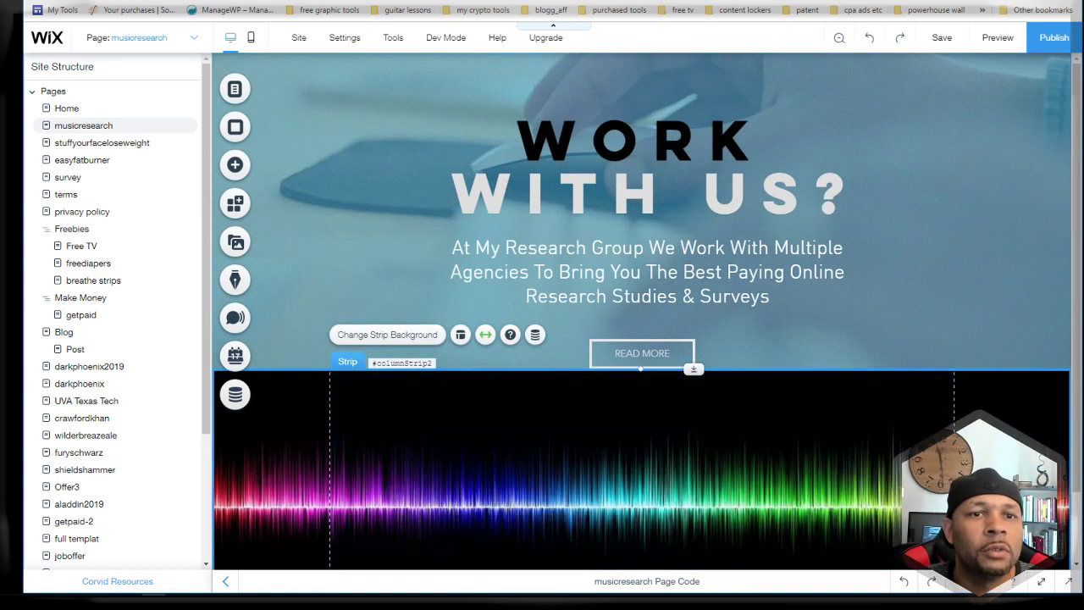
pyautogui.scroll(-1, 890, 372)
pyautogui.scroll(1, 886, 390)
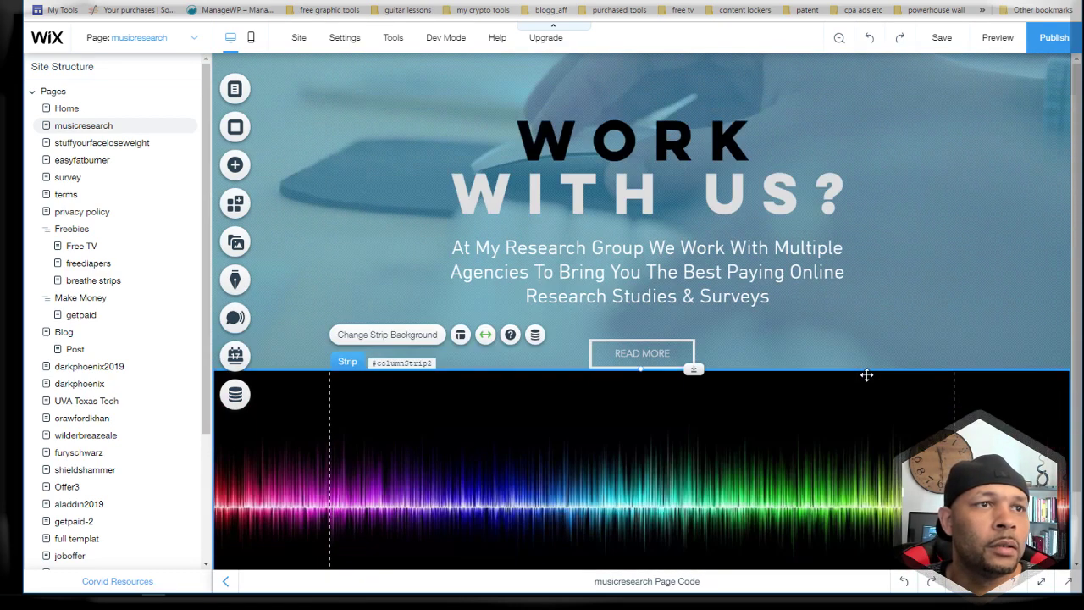
# Step: Save the changes and publish the site, dismissing the confirmation
pyautogui.click(943, 39)
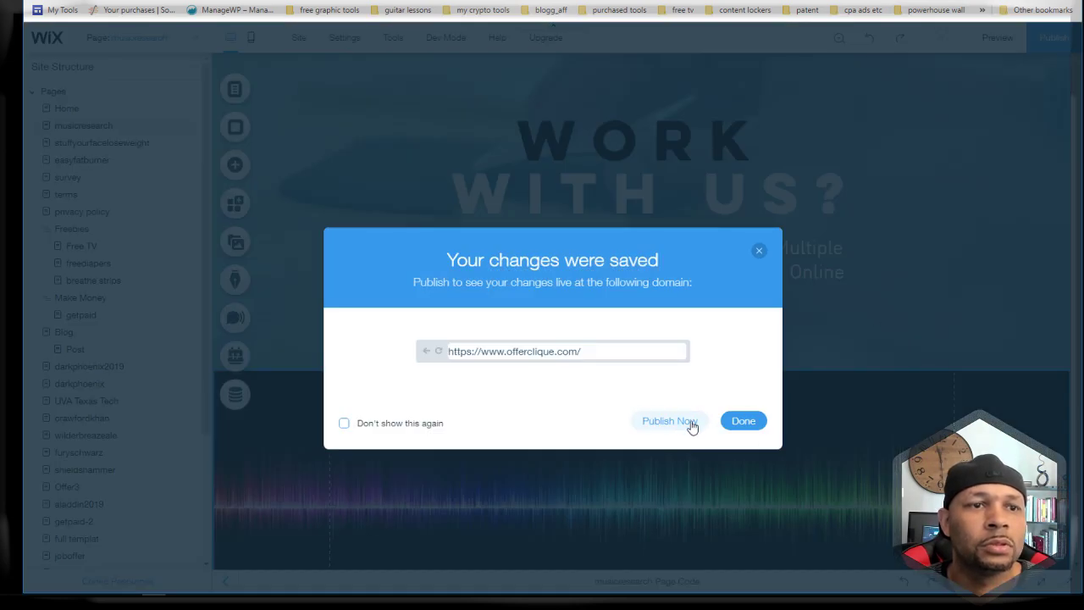
pyautogui.click(690, 424)
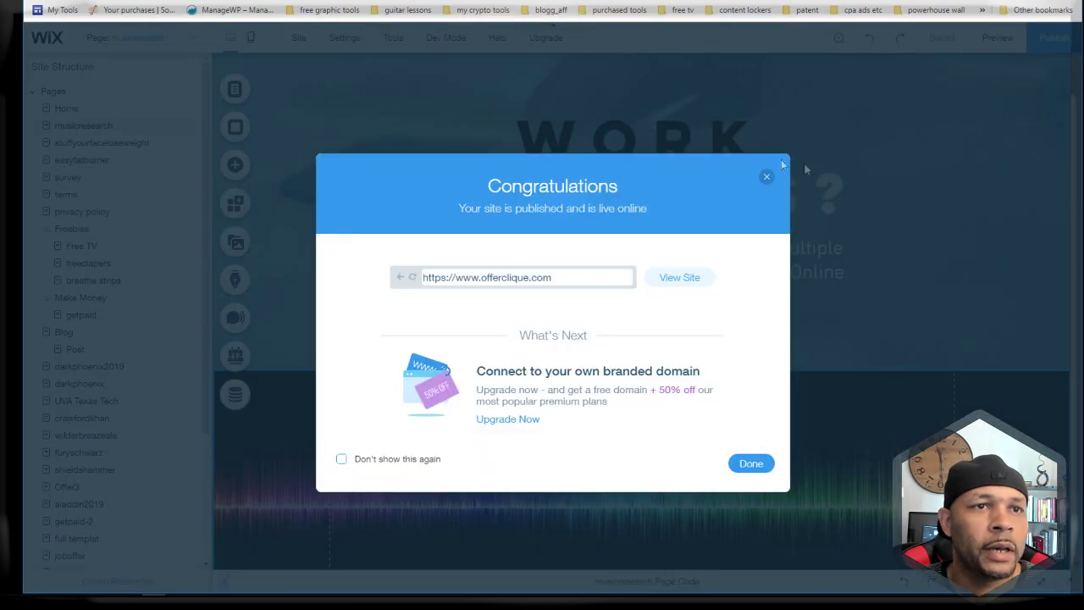
pyautogui.click(766, 176)
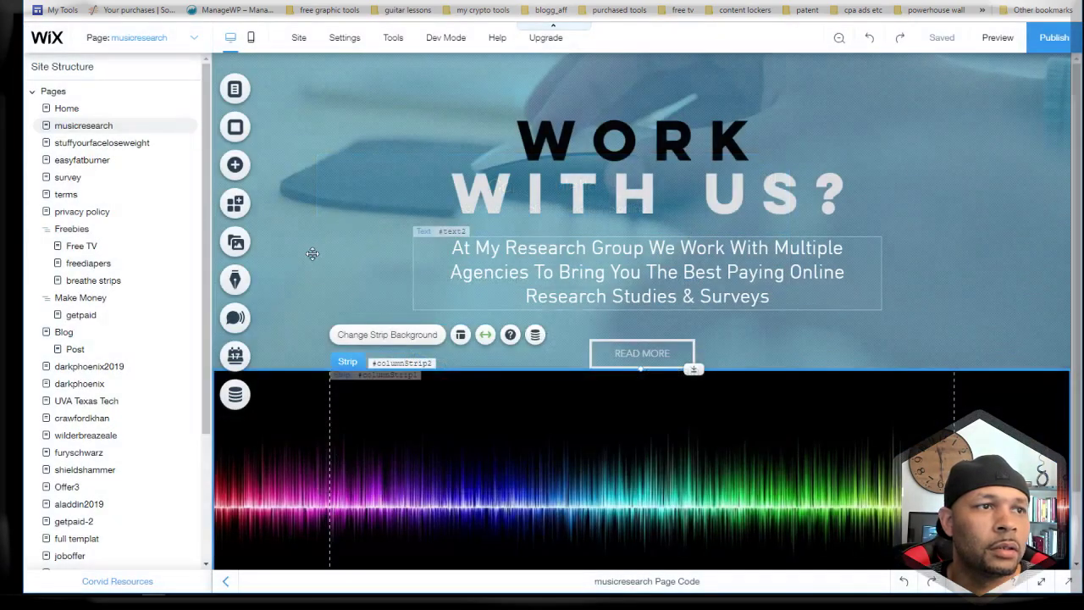
# Step: Add the red button from My Buttons, place it on the sound wave strip and enlarge it to about twice its width
pyautogui.click(236, 166)
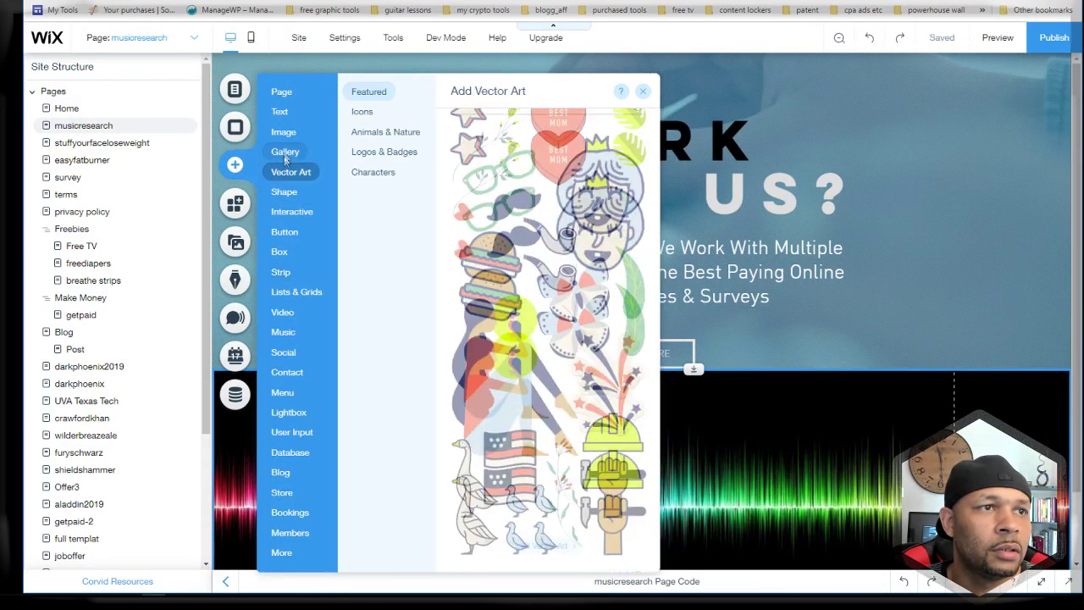
pyautogui.moveTo(288, 232)
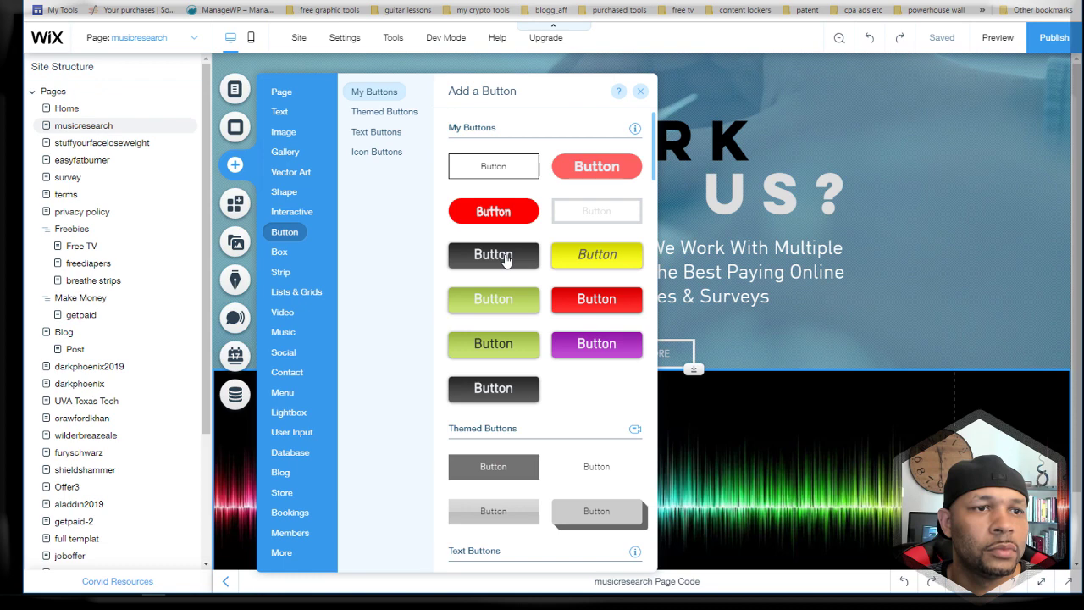
pyautogui.click(586, 310)
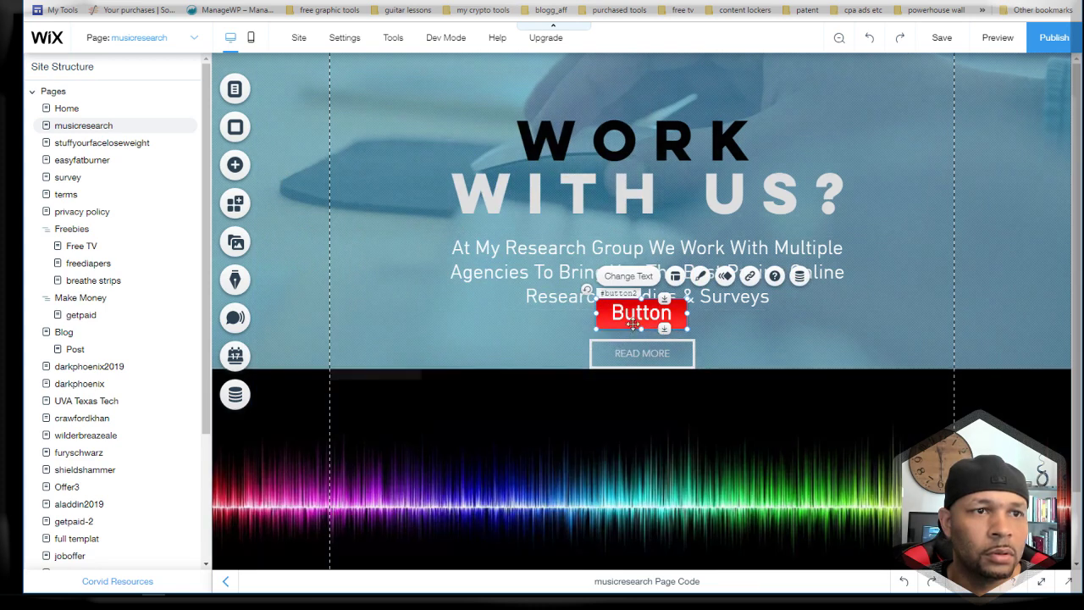
pyautogui.moveTo(633, 314); pyautogui.dragTo(702, 442)
pyautogui.moveTo(588, 440); pyautogui.dragTo(532, 440)
pyautogui.moveTo(621, 455); pyautogui.dragTo(621, 464)
# Step: Label the red button "Apply Now" and leave its settings
pyautogui.doubleClick(624, 446)
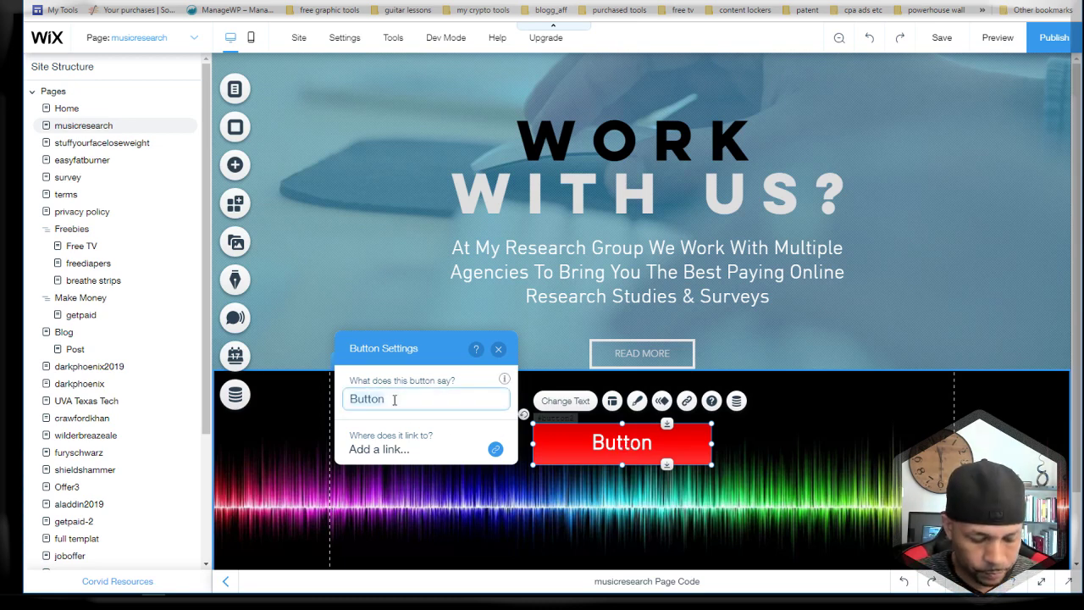
pyautogui.write('Apply Now')
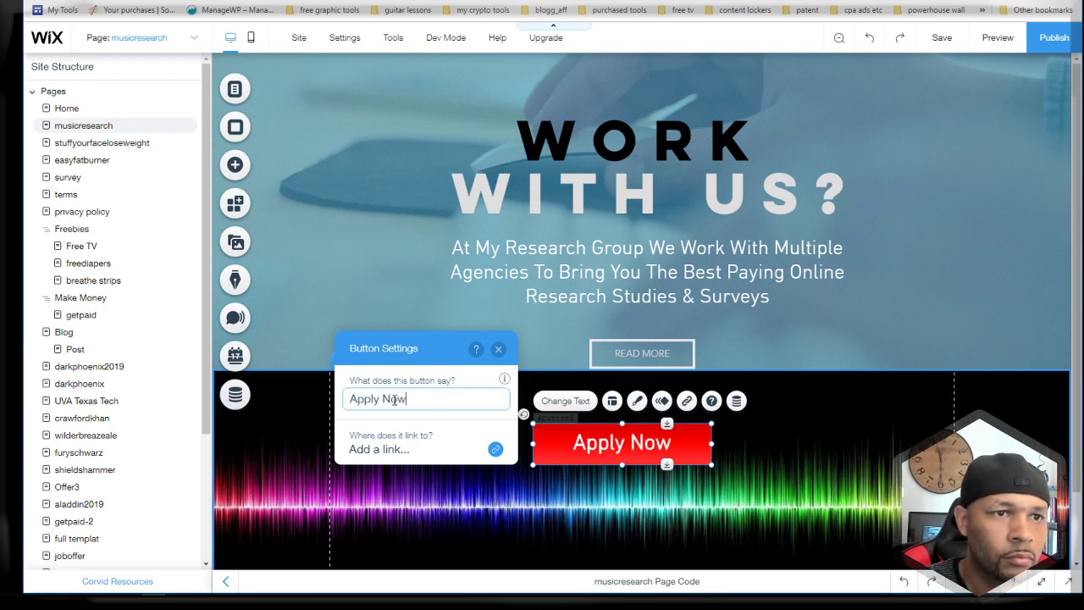
pyautogui.press('Return')
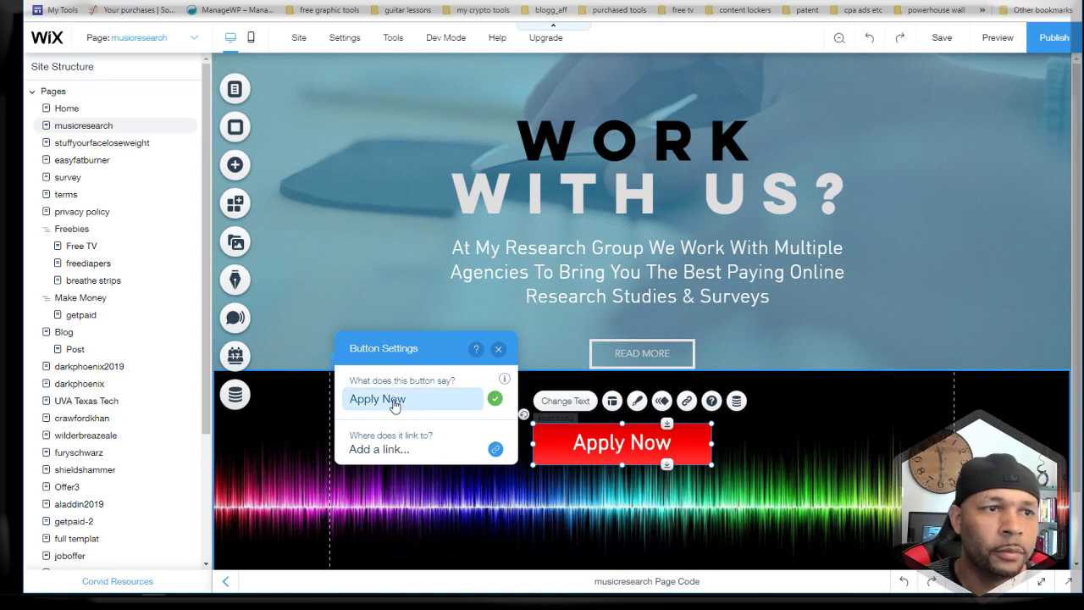
pyautogui.click(756, 421)
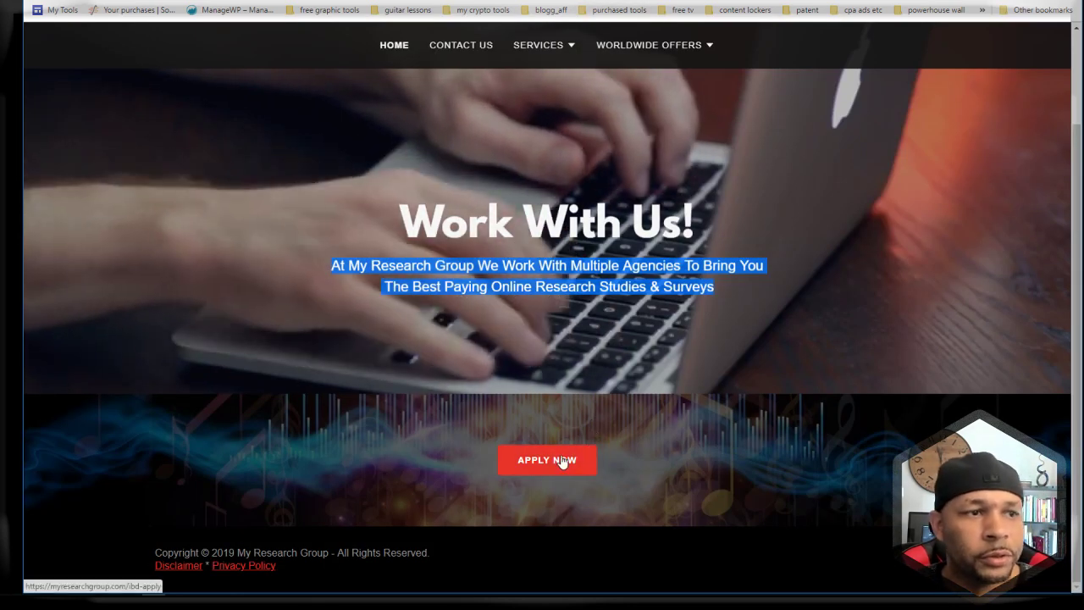
# Step: Follow the reference site's Apply Now link, read through the InboxDollars sign-up page and its registration instructions, and return to the Wix editor
pyautogui.click(563, 461)
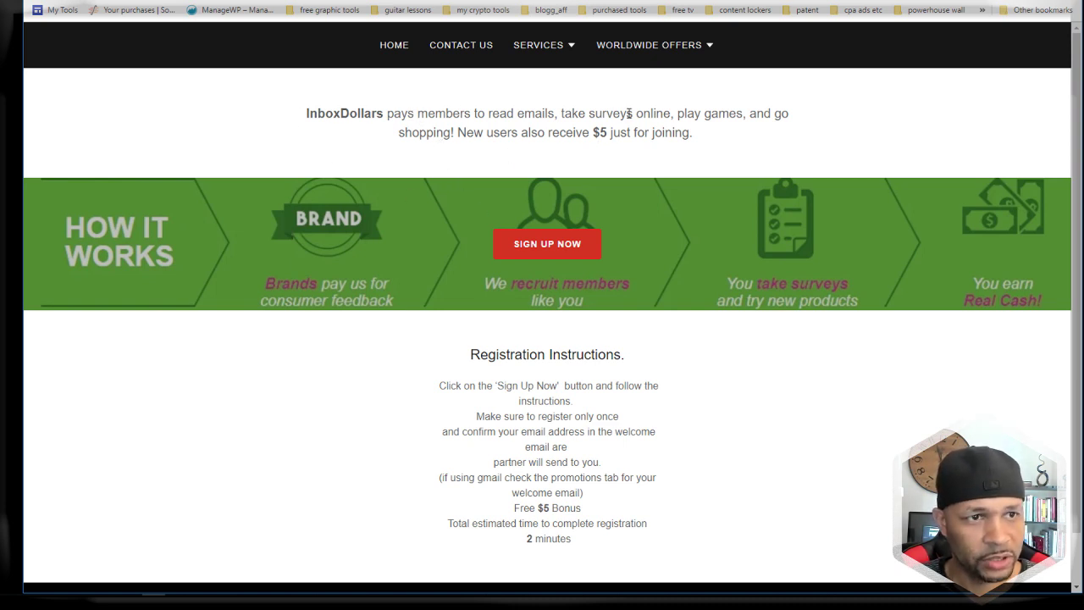
pyautogui.scroll(-1, 634, 453)
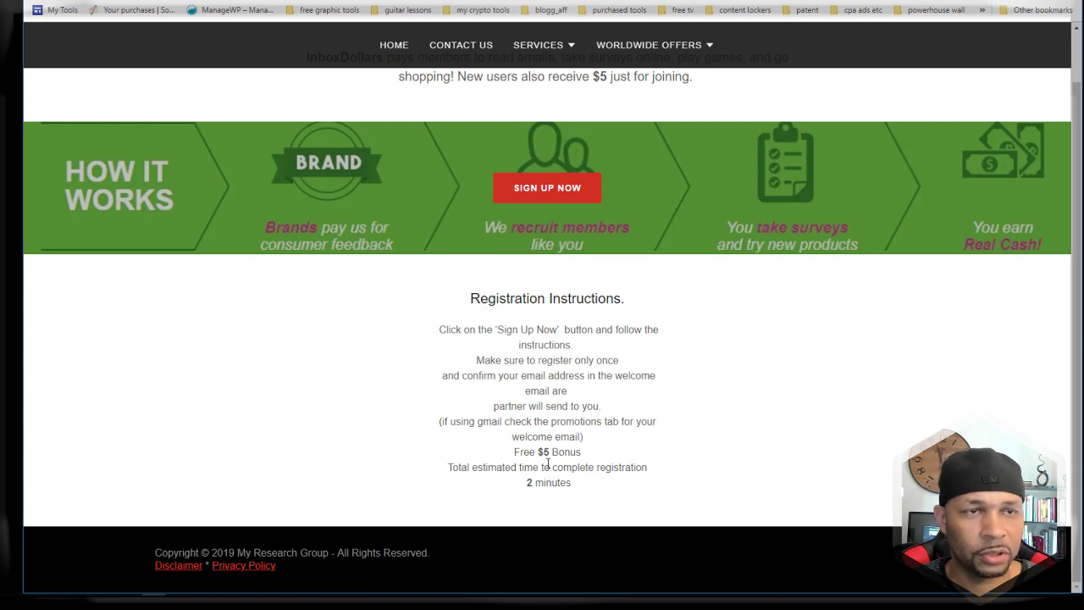
pyautogui.scroll(1, 548, 463)
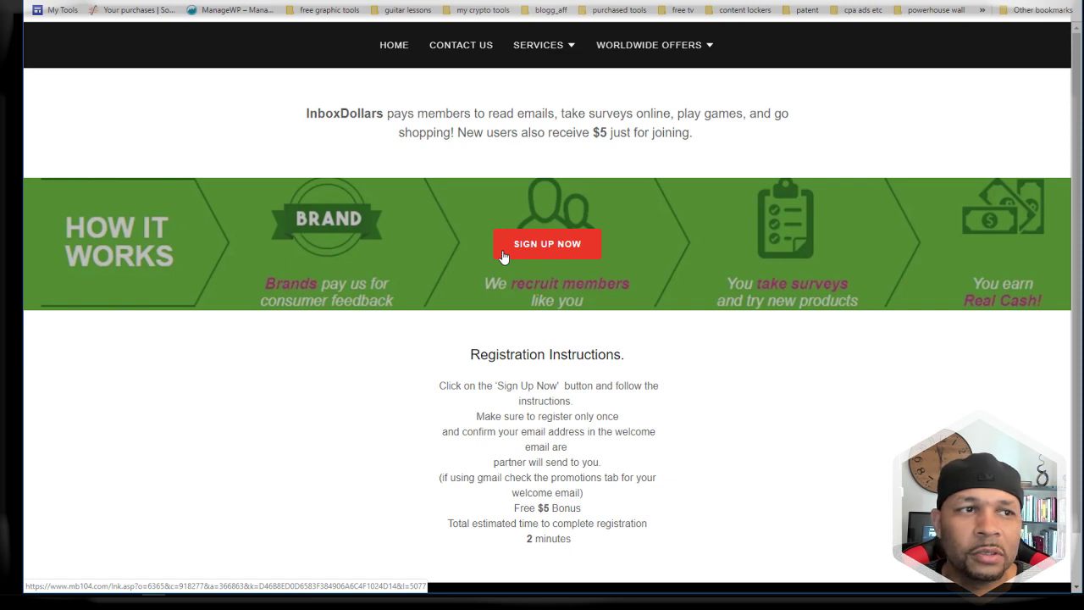
pyautogui.scroll(-1, 430, 283)
pyautogui.scroll(1, 409, 359)
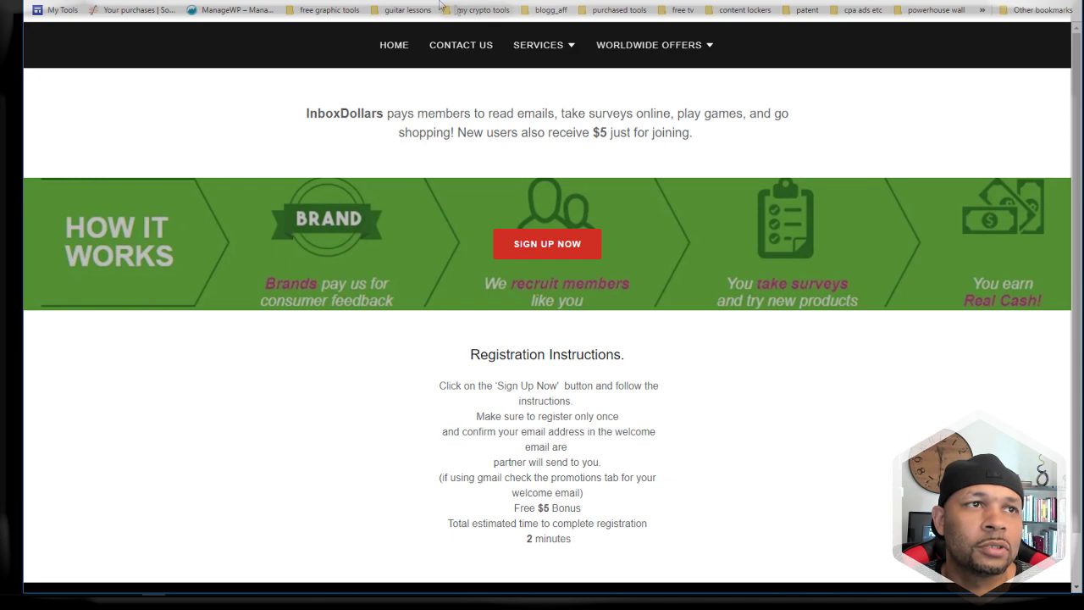
pyautogui.hotkey('ctrl', 'Tab')
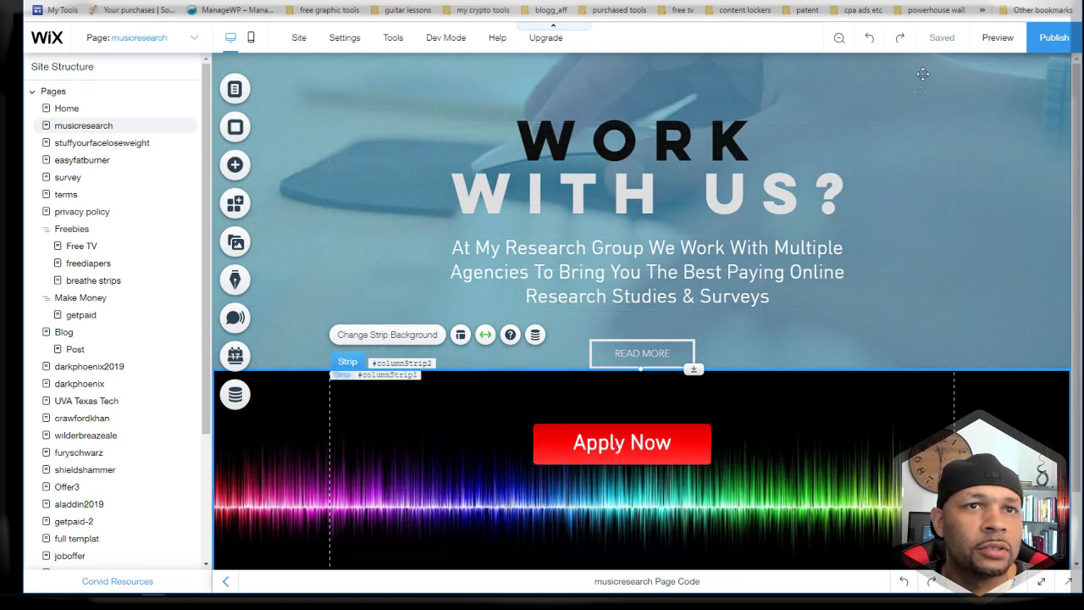
# Step: Save the site, dismiss the confirmation, and delete the Read More button from the Work With Us strip
pyautogui.click(941, 39)
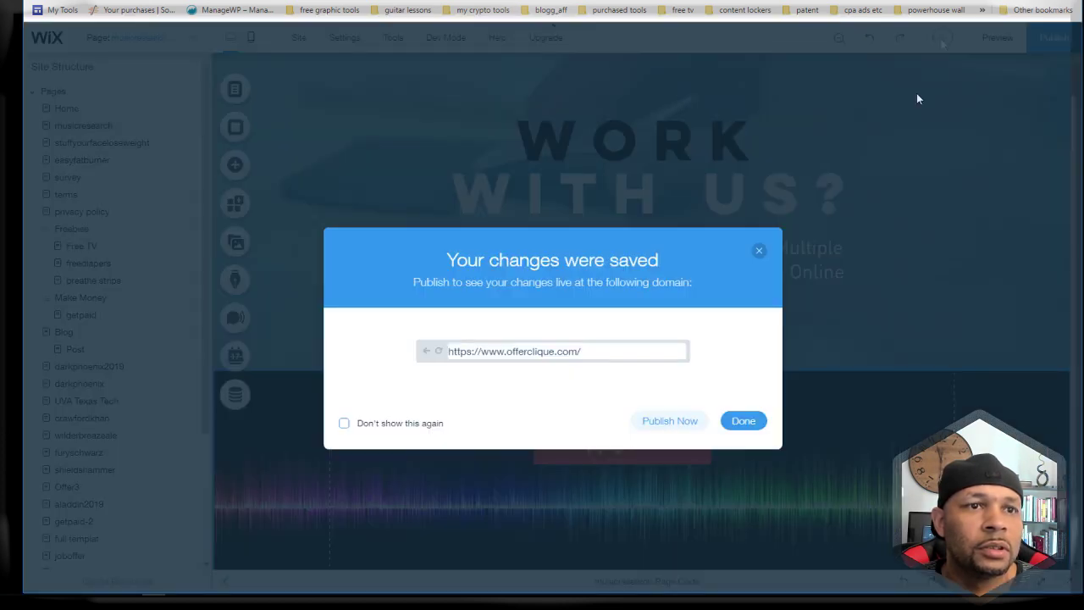
pyautogui.click(744, 423)
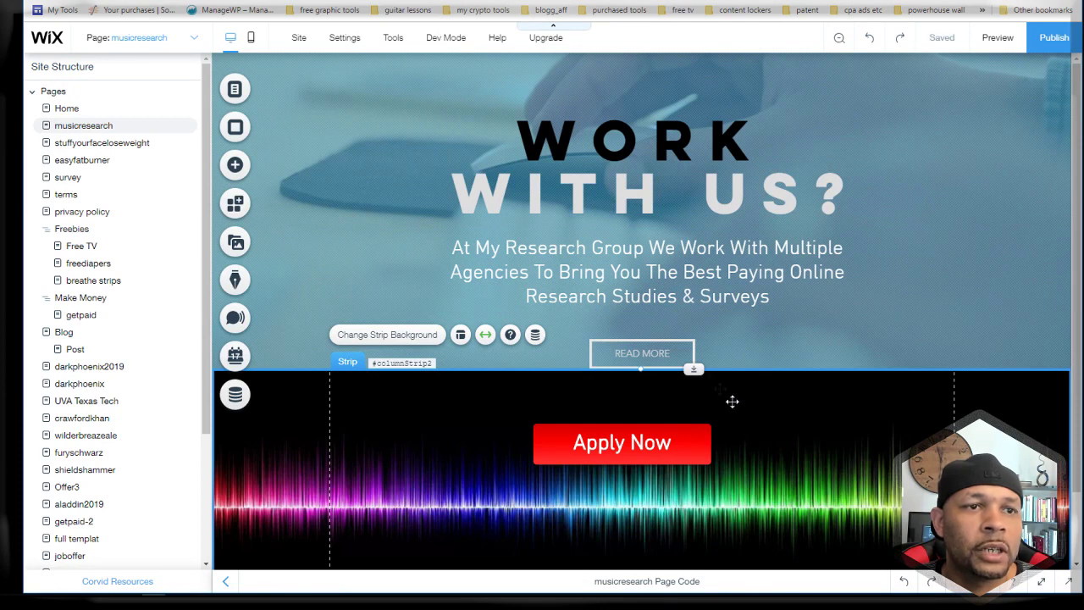
pyautogui.click(654, 356)
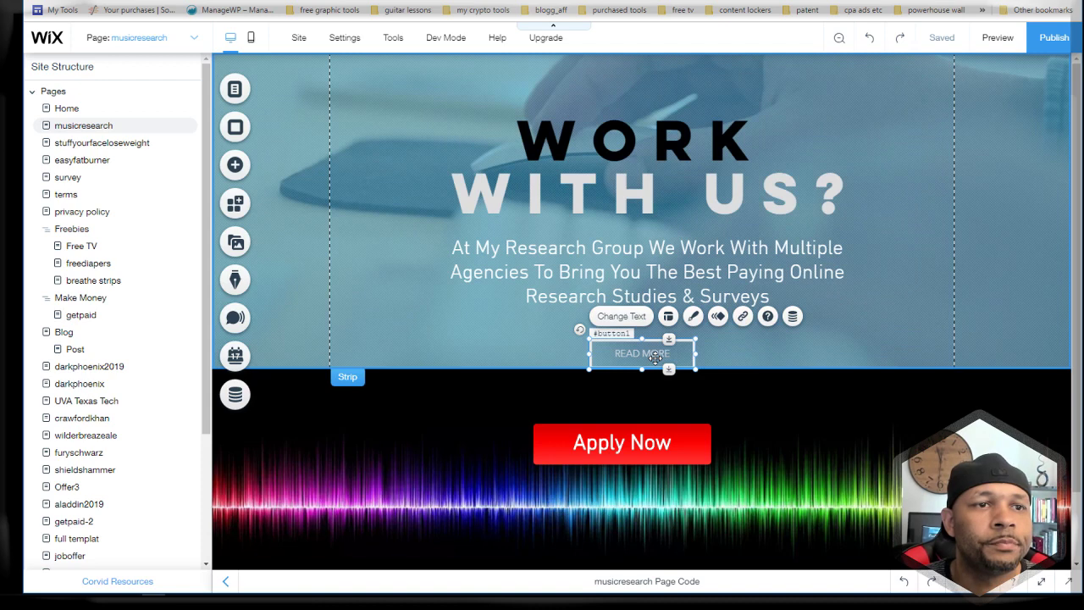
pyautogui.press('Delete')
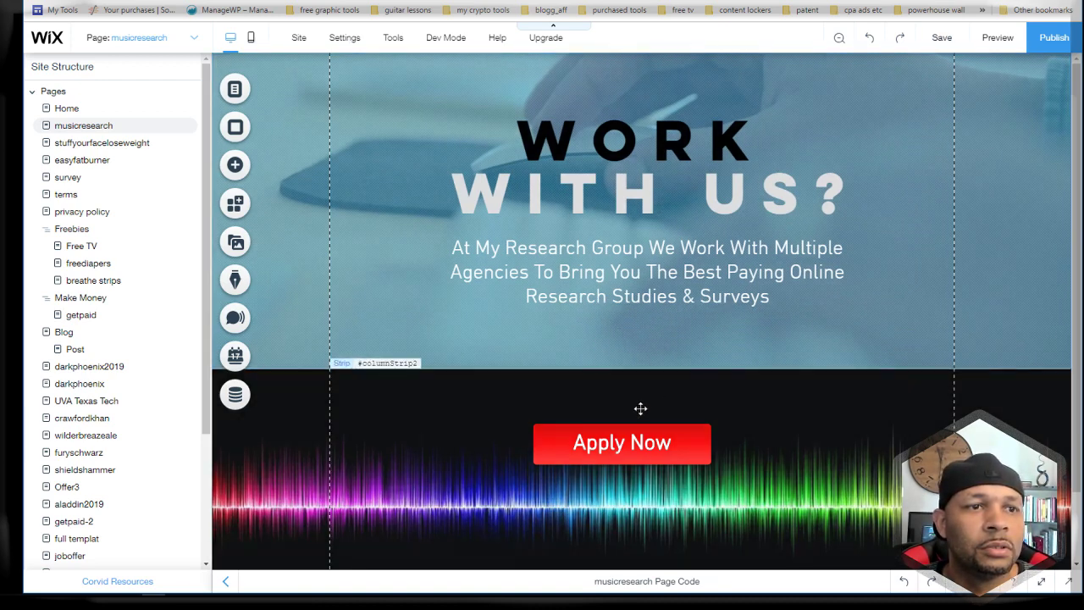
pyautogui.scroll(-1, 640, 408)
pyautogui.scroll(1, 640, 408)
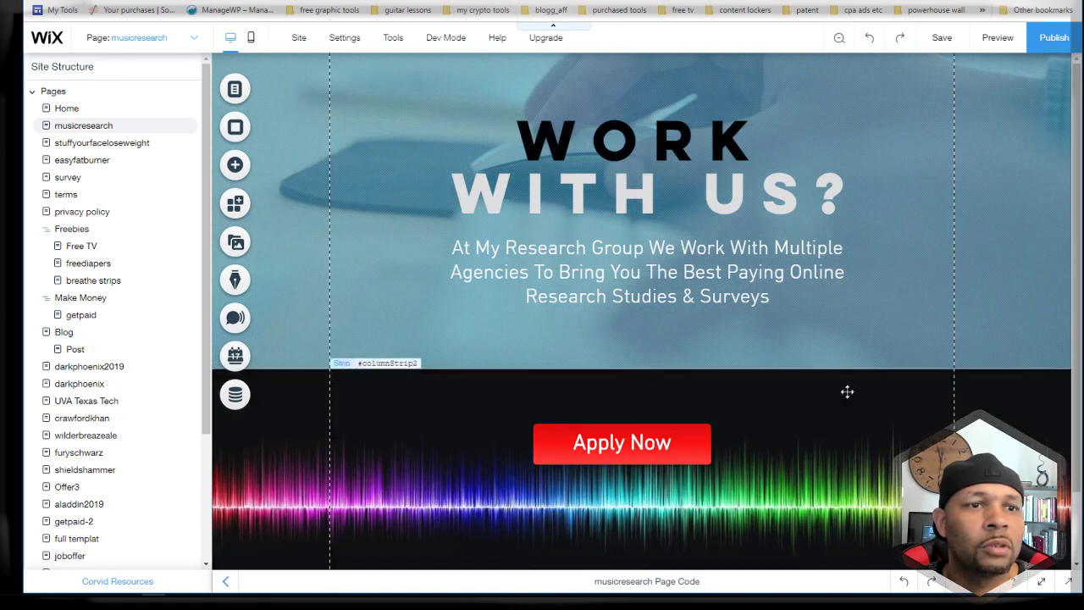
# Step: Copy the copyright footer text with its Disclaimer, Privacy Policy and Tos links from the getpaid page
pyautogui.scroll(-1, 848, 391)
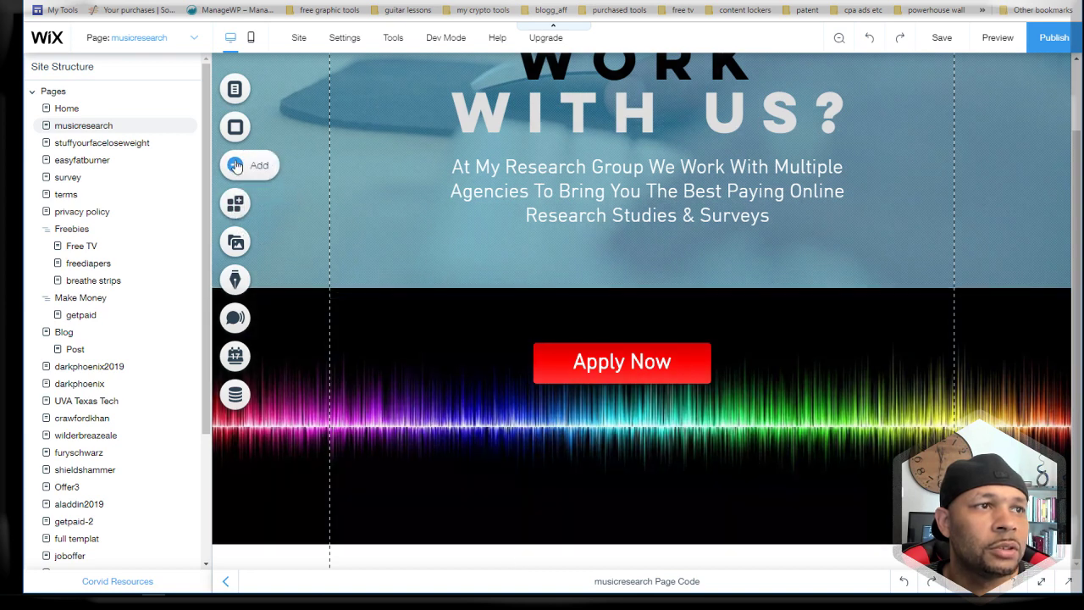
pyautogui.click(82, 150)
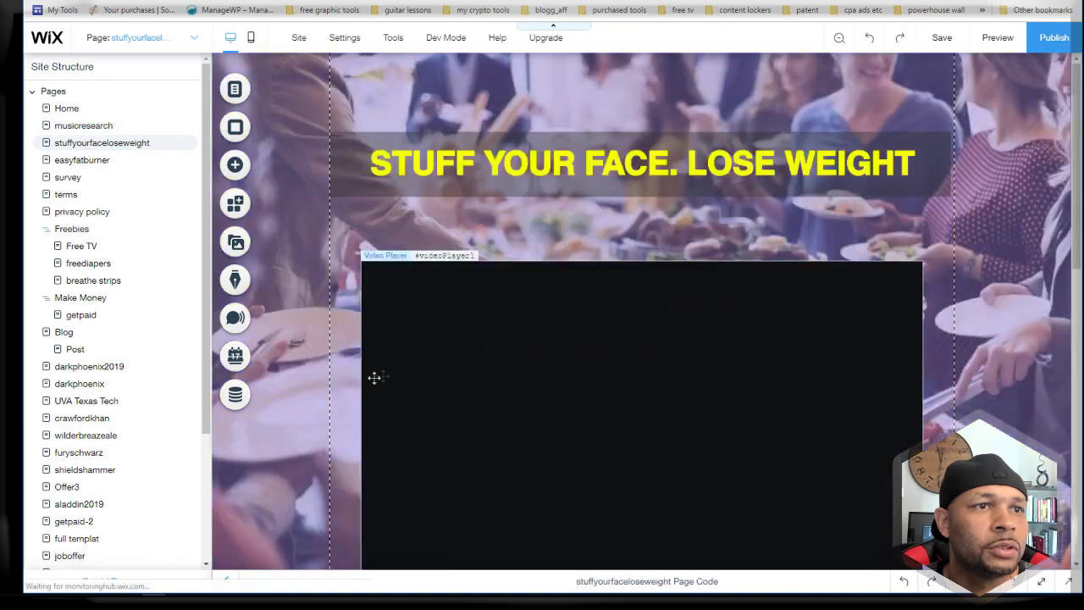
pyautogui.scroll(-6, 364, 389)
pyautogui.scroll(-3, 363, 389)
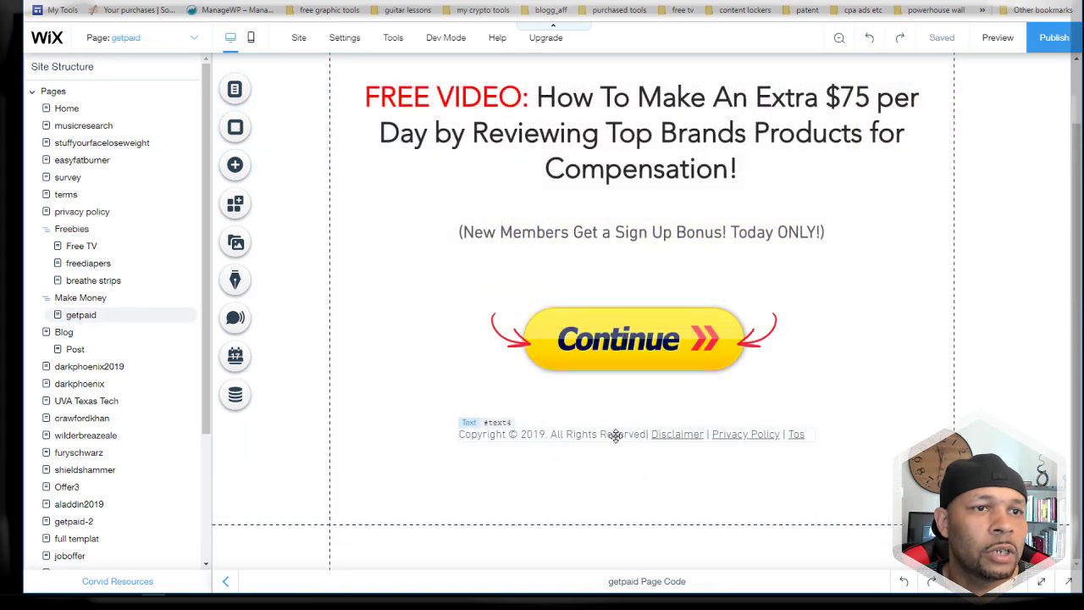
pyautogui.click(616, 435)
pyautogui.rightClick(616, 436)
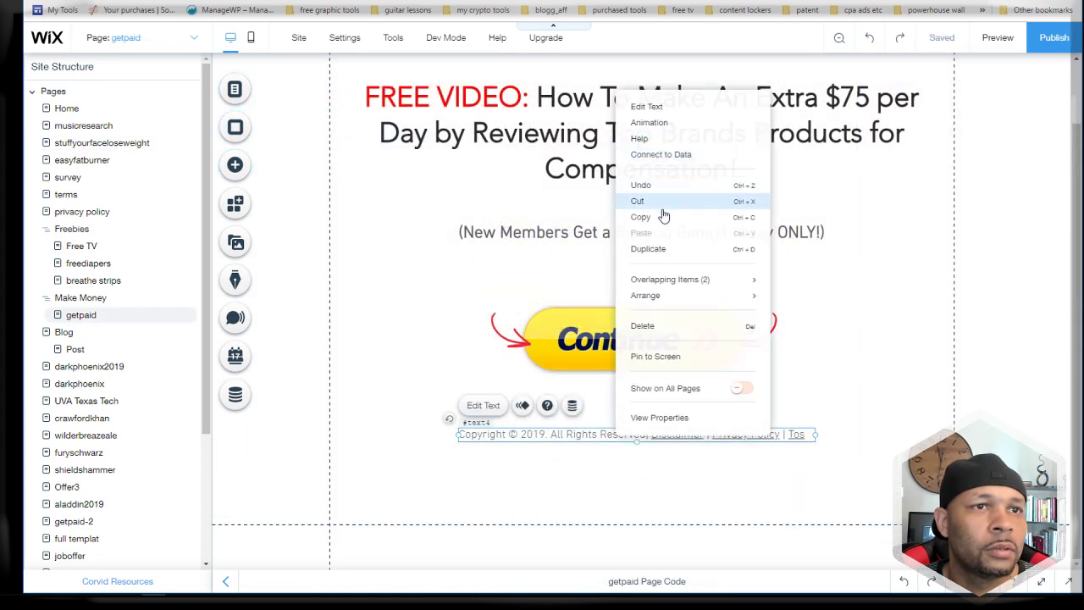
pyautogui.click(664, 217)
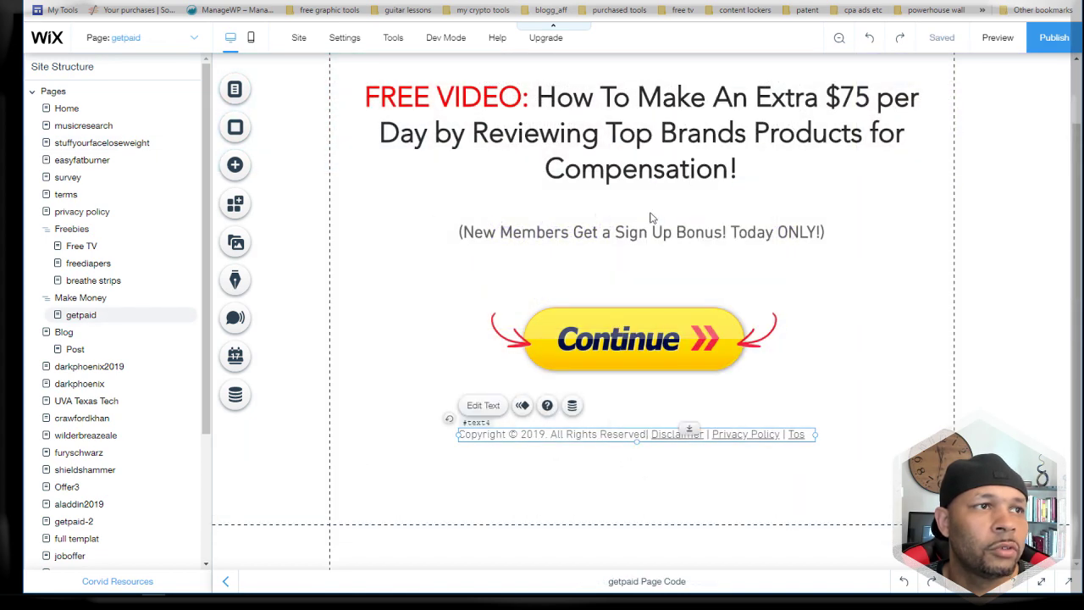
# Step: Paste the copyright footer text onto the musicresearch page and centre it on the sound wave strip below the Apply Now button
pyautogui.click(80, 128)
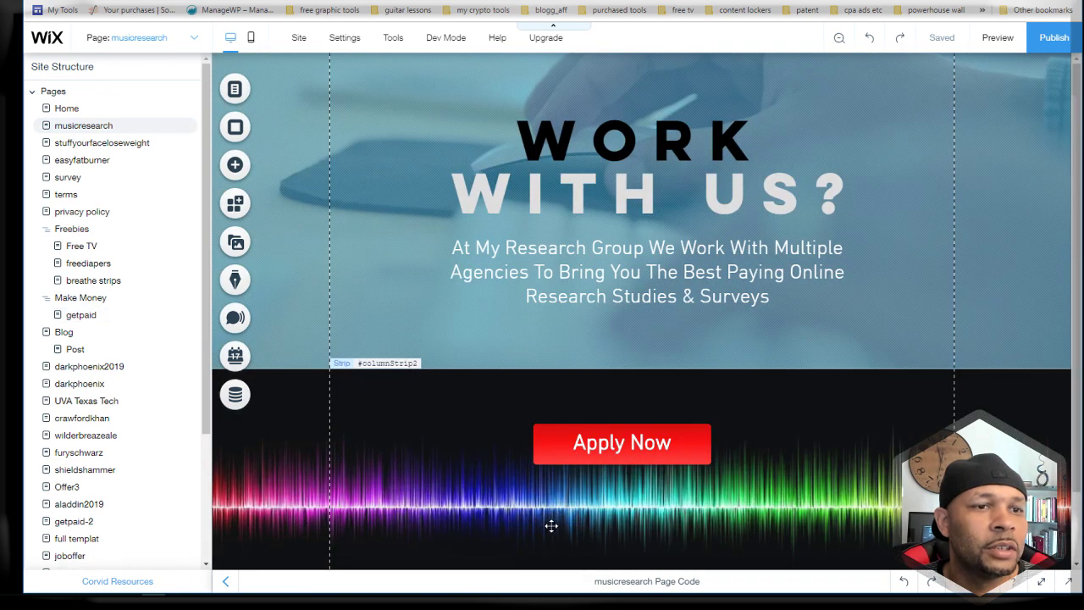
pyautogui.rightClick(551, 526)
pyautogui.click(593, 386)
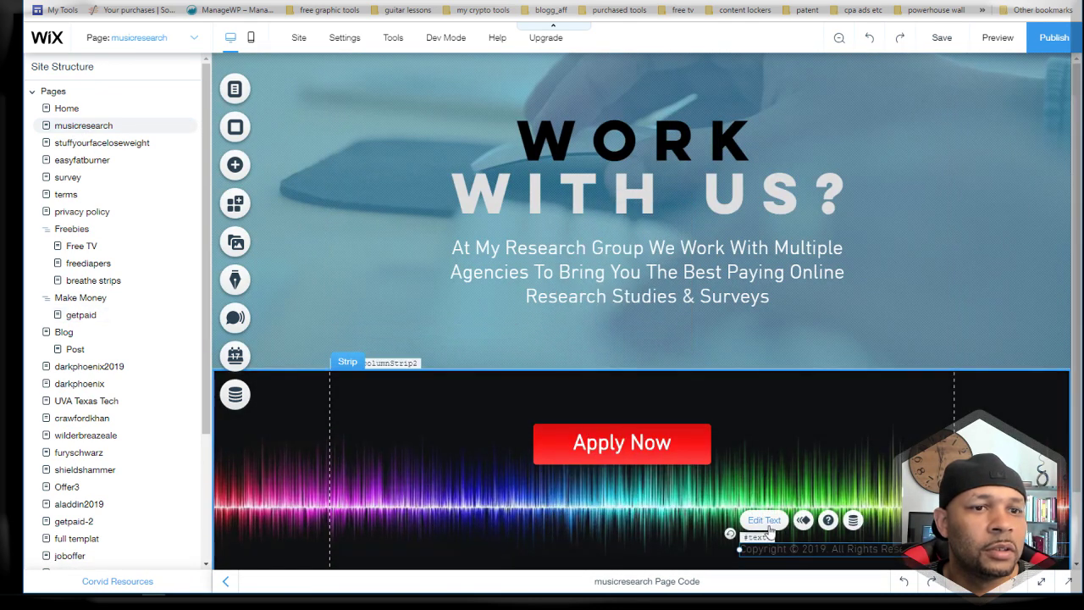
pyautogui.moveTo(772, 549); pyautogui.dragTo(489, 551)
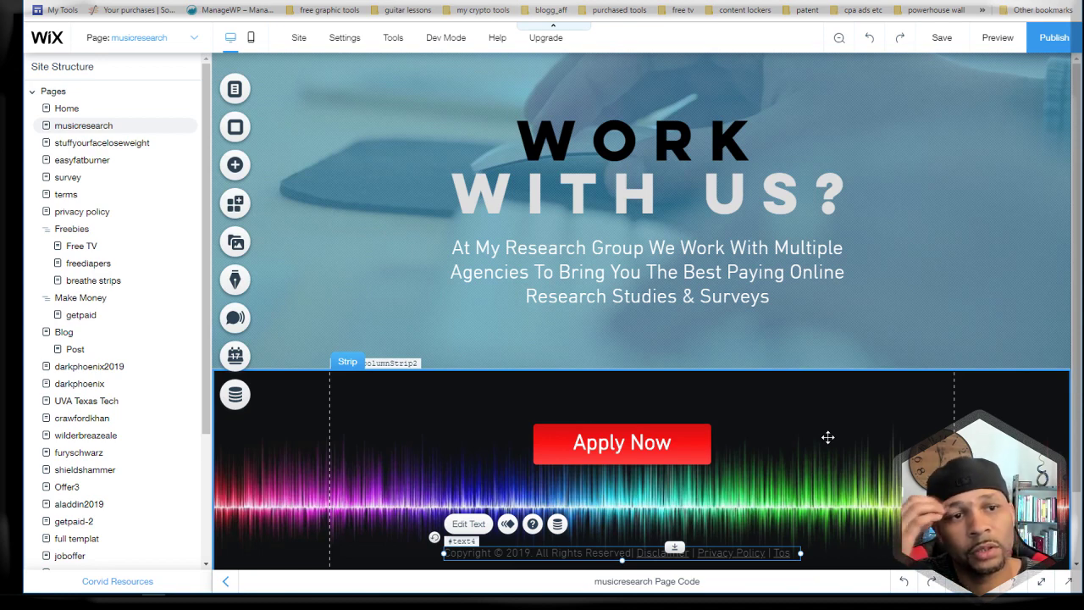
# Step: Save the musicresearch page changes and dismiss the confirmation without publishing
pyautogui.click(943, 43)
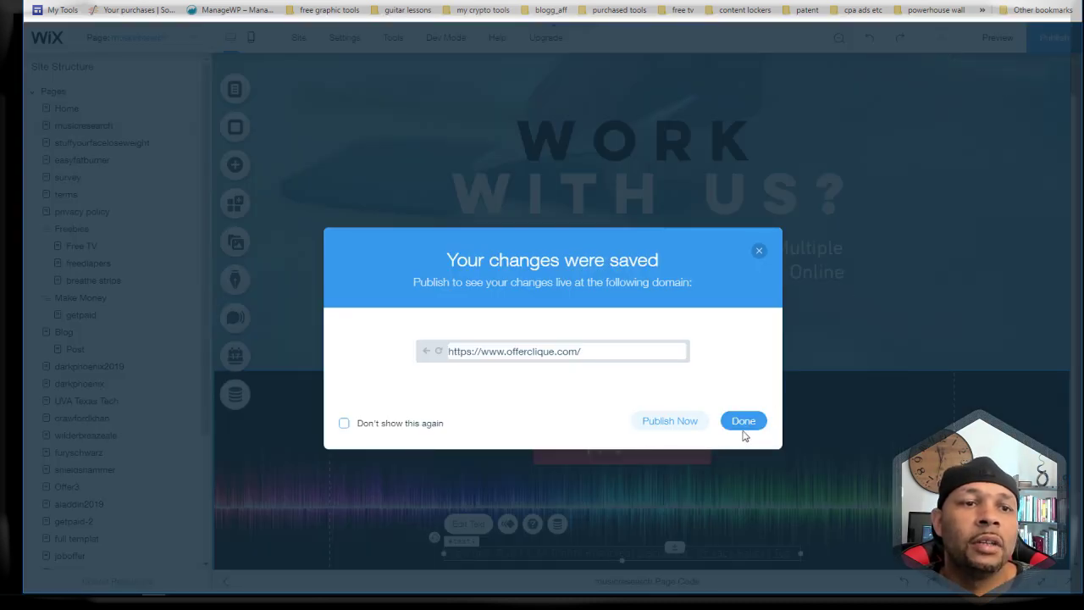
pyautogui.click(742, 422)
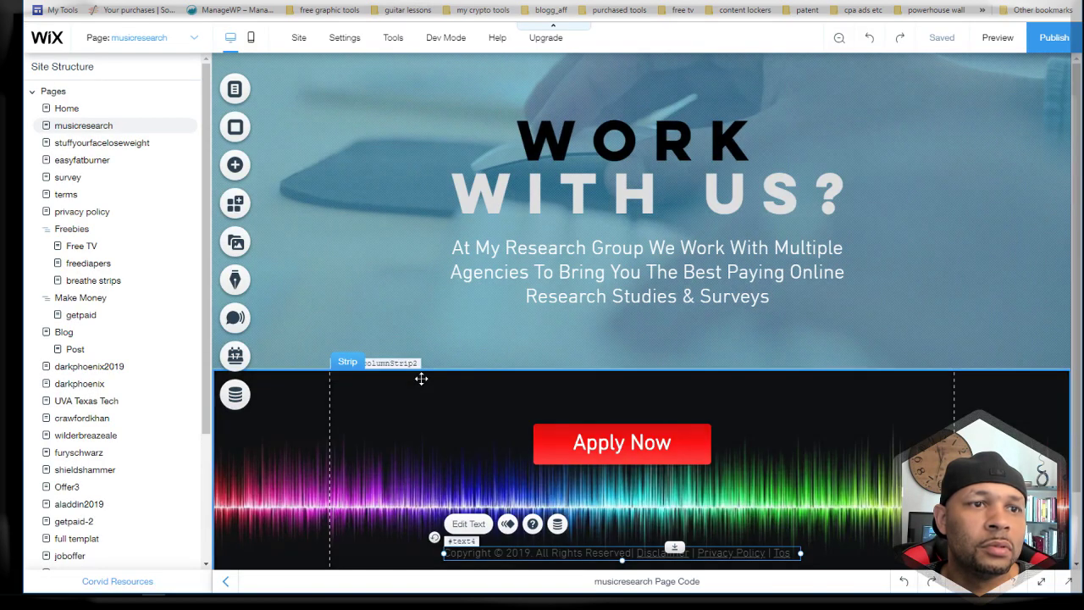
pyautogui.scroll(-2, 420, 379)
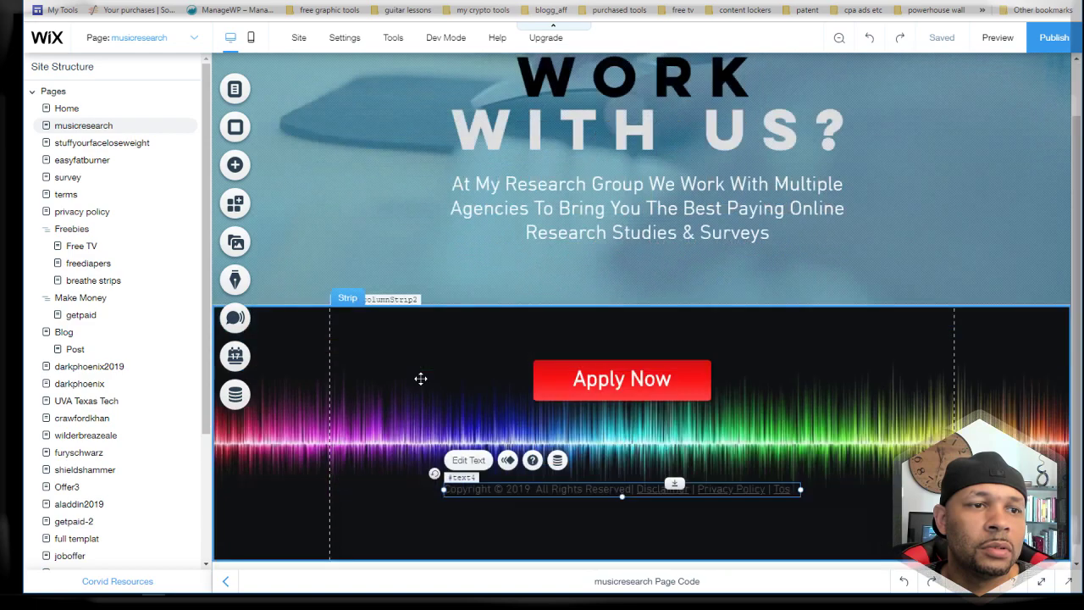
pyautogui.scroll(2, 420, 379)
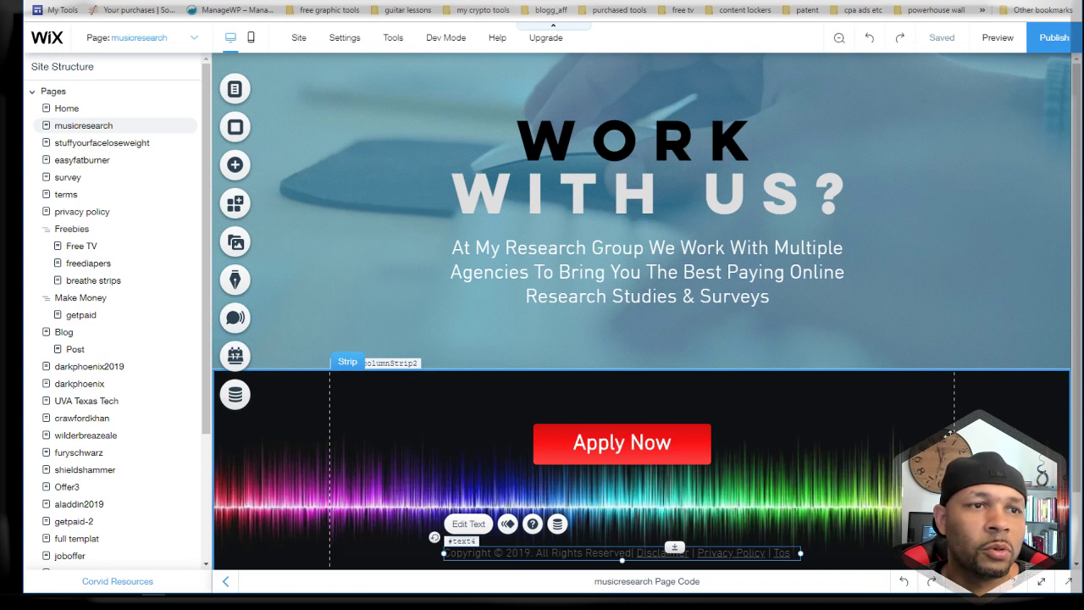
# Step: Try a horizontal menu with bold uppercase items above the Work With Us title and check its site menu pages
pyautogui.click(235, 170)
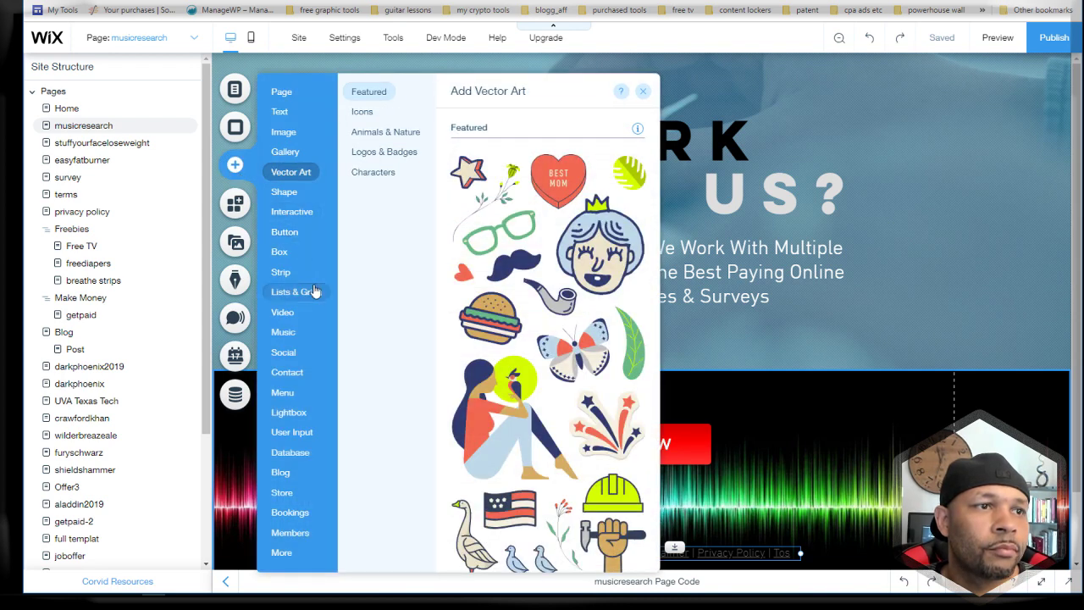
pyautogui.moveTo(314, 290)
pyautogui.moveTo(295, 391)
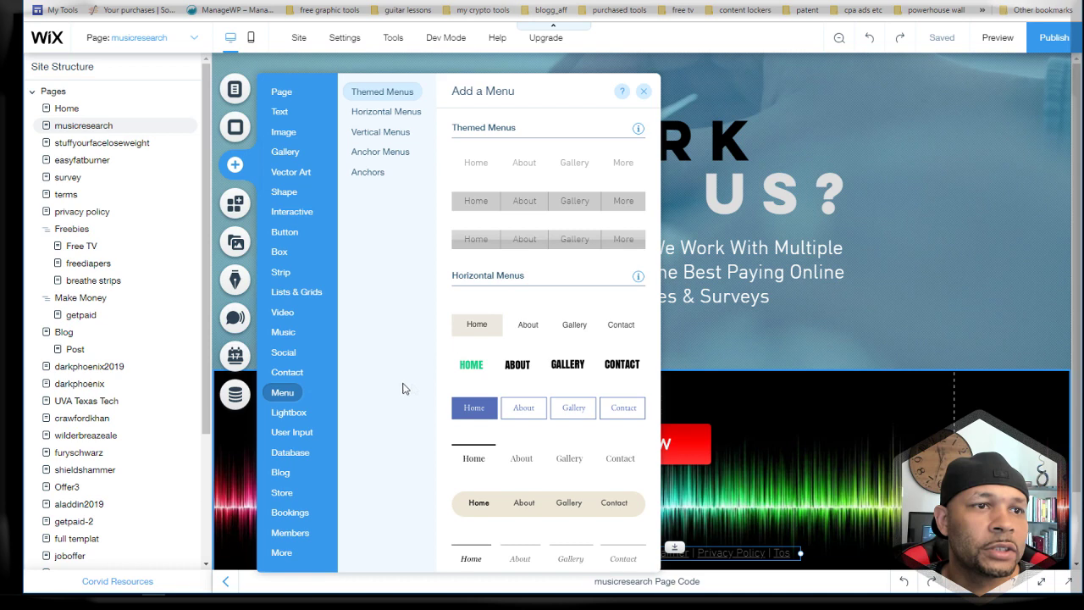
pyautogui.click(474, 369)
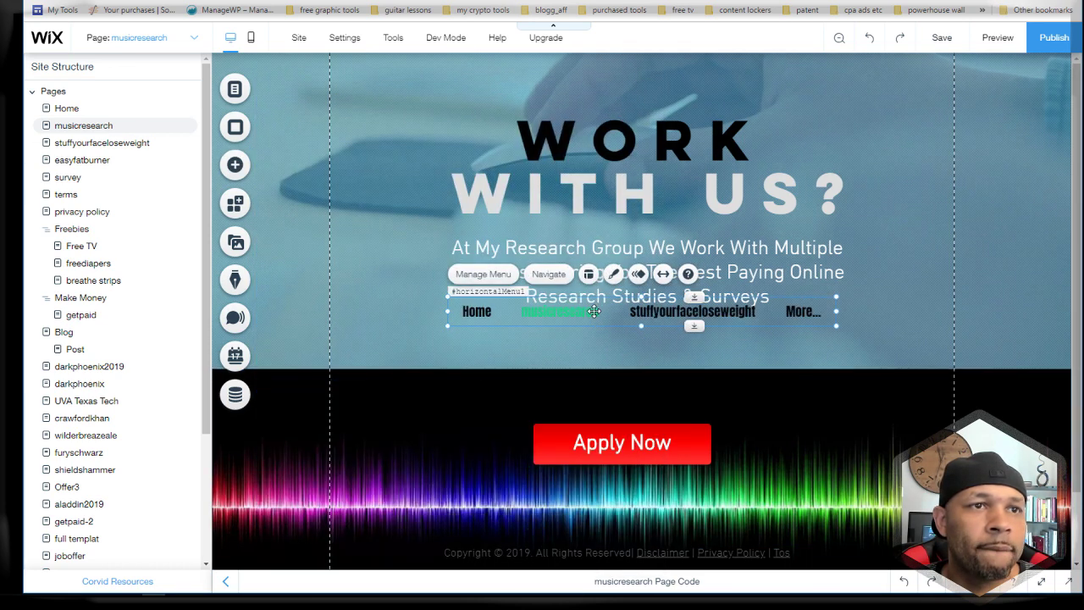
pyautogui.moveTo(594, 312); pyautogui.dragTo(596, 79)
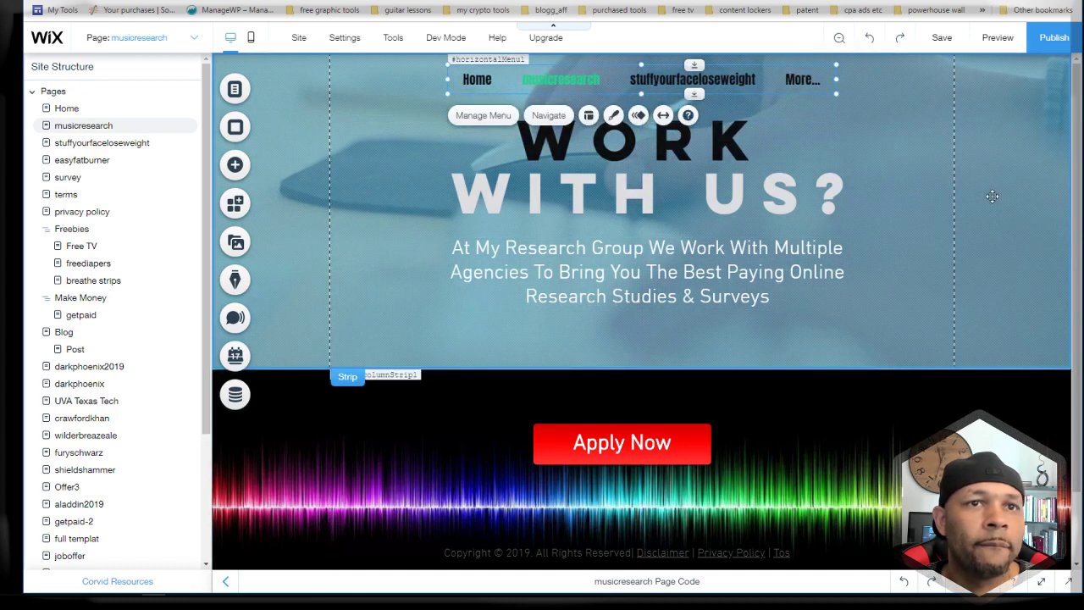
pyautogui.click(498, 118)
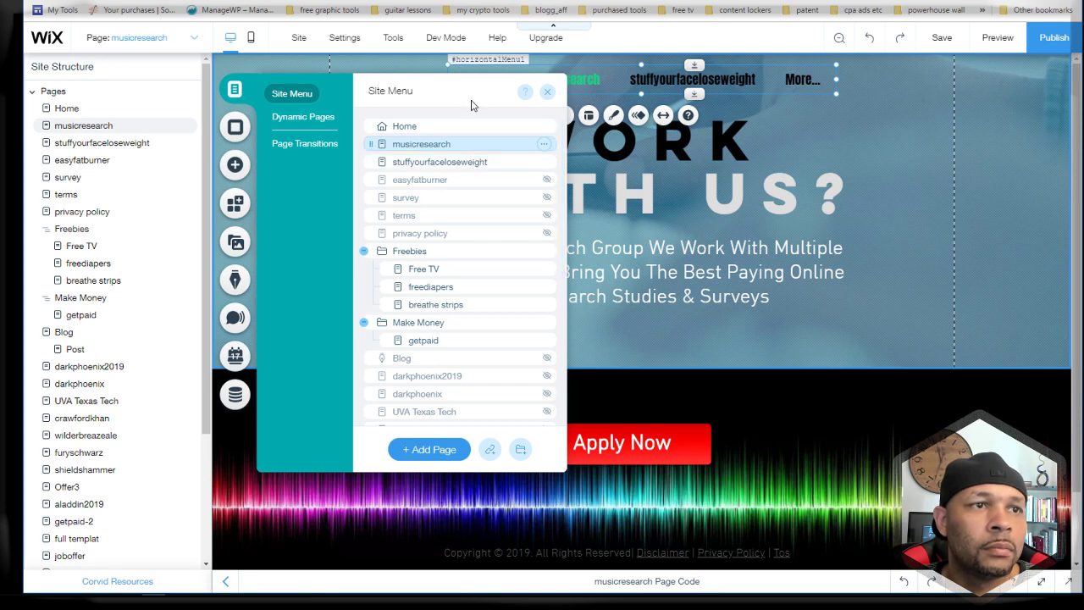
pyautogui.click(548, 91)
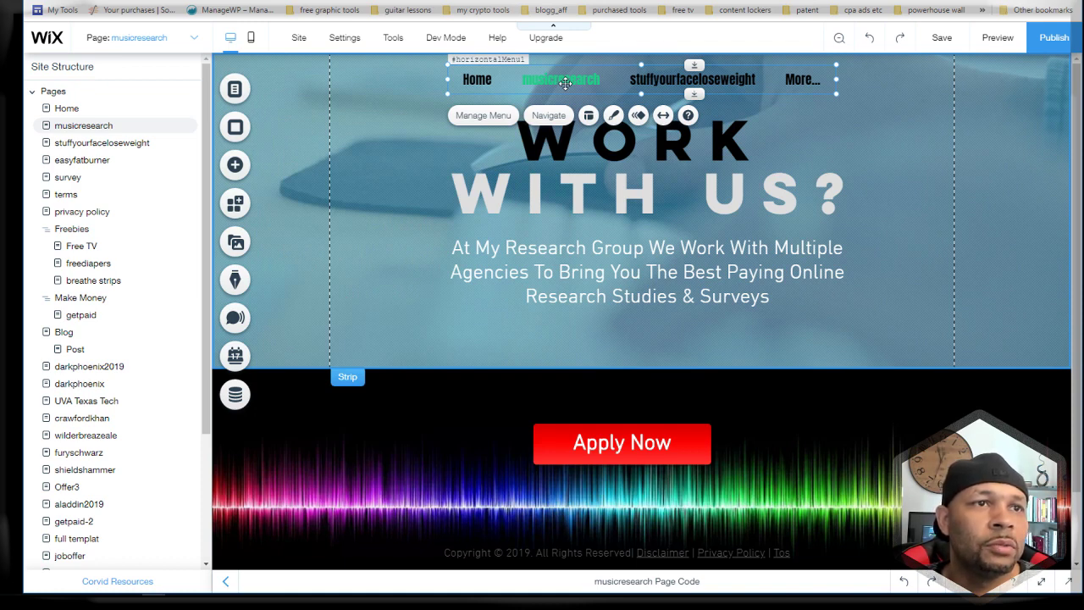
# Step: Add a Heading 3 themed text and place it above the Work With Us title
pyautogui.click(234, 164)
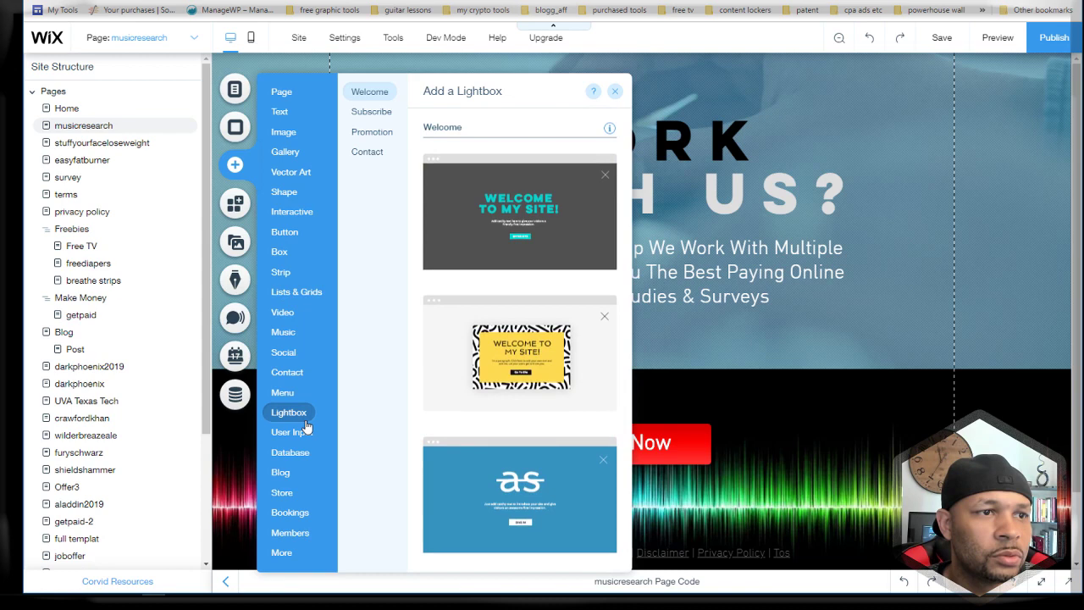
pyautogui.moveTo(307, 435)
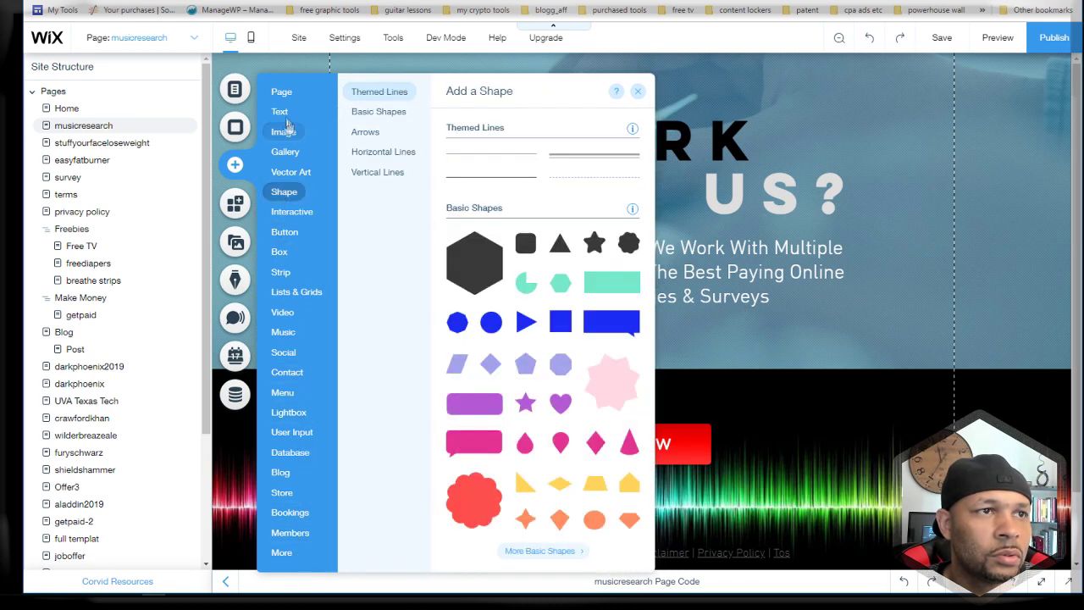
pyautogui.moveTo(280, 112)
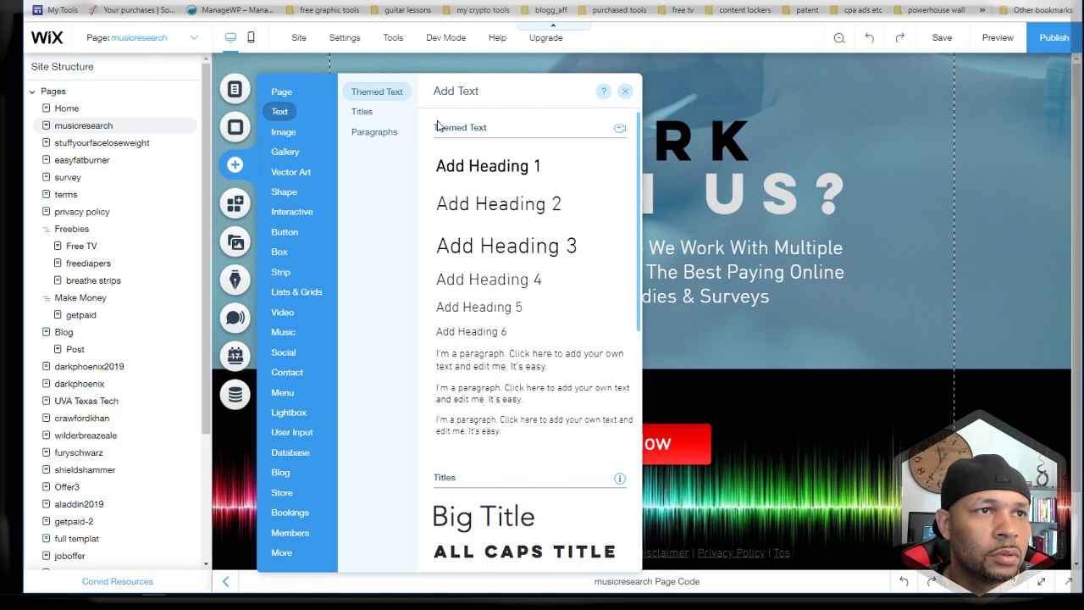
pyautogui.click(474, 249)
pyautogui.moveTo(611, 322); pyautogui.dragTo(445, 93)
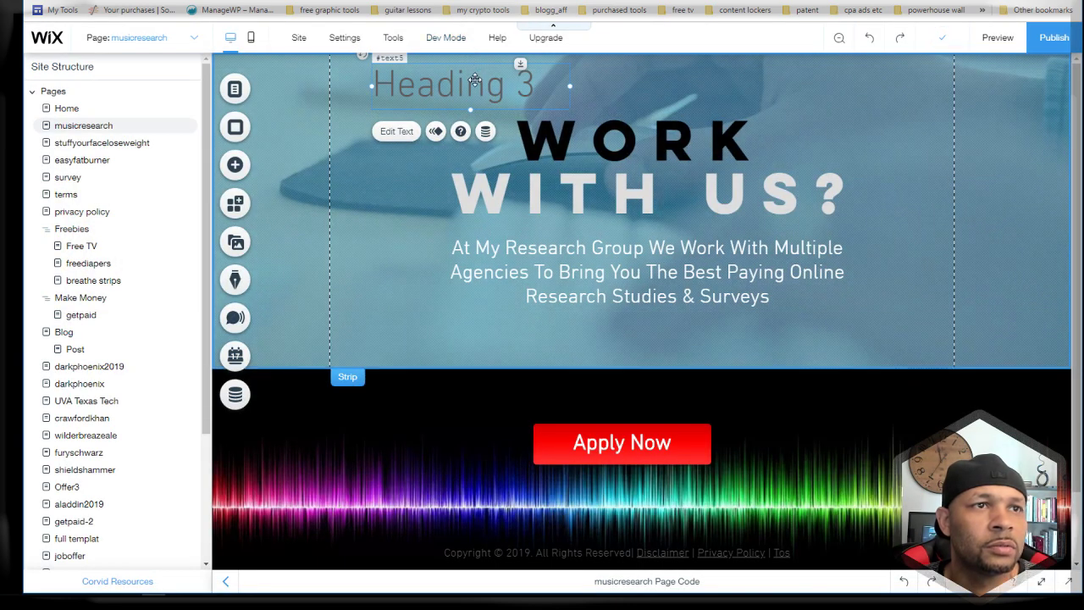
# Step: Replace the heading text with "Home Contact Us Services" and widen its box so all the words fit on one line
pyautogui.doubleClick(474, 79)
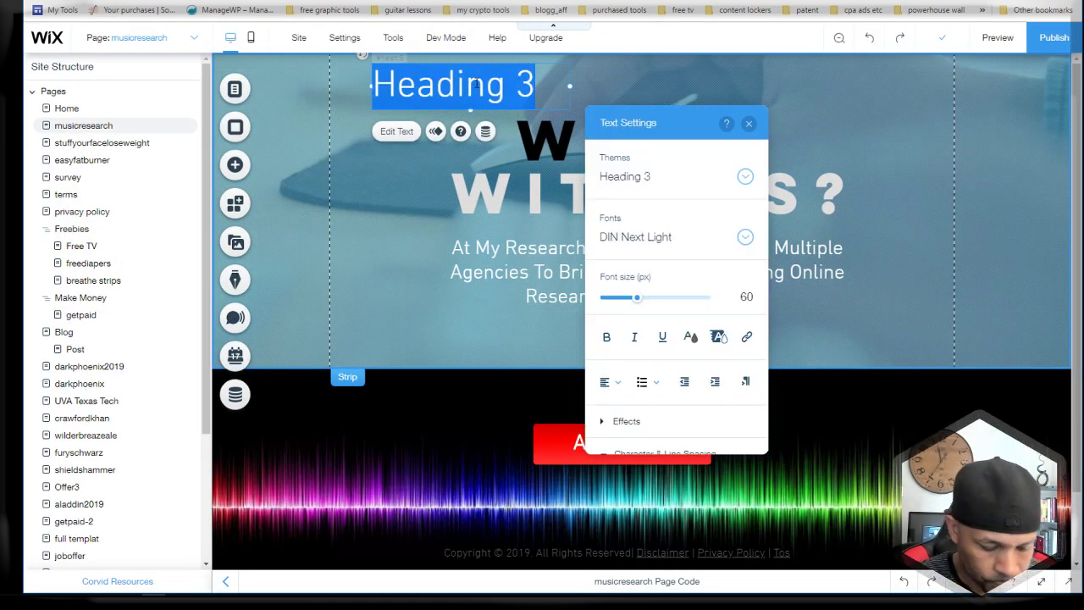
pyautogui.write('Home')
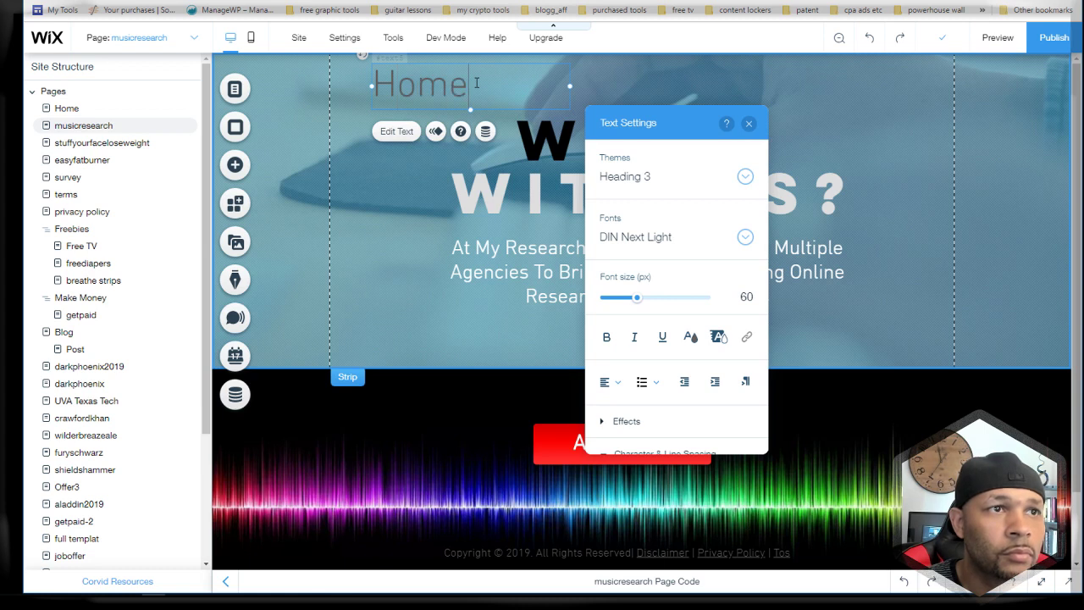
pyautogui.write(' Contr')
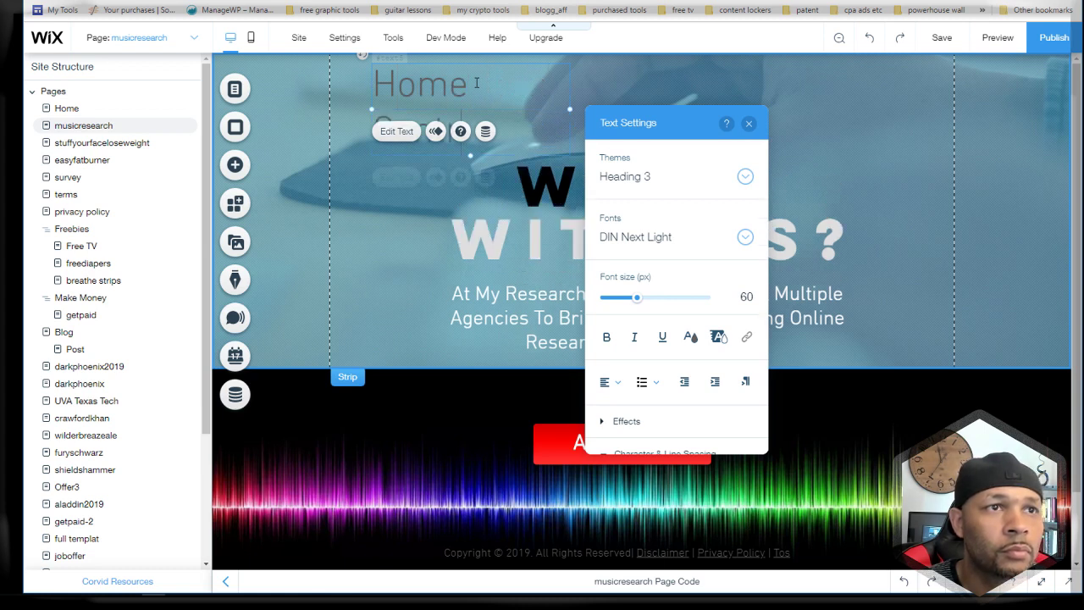
pyautogui.press('BackSpace')
pyautogui.write('act Us')
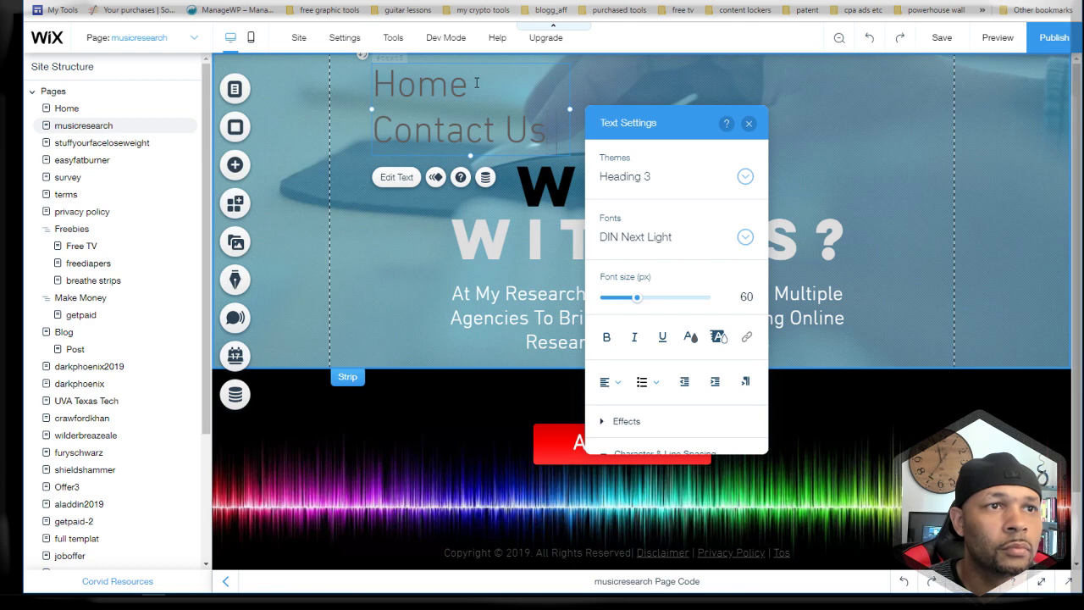
pyautogui.write(' Services')
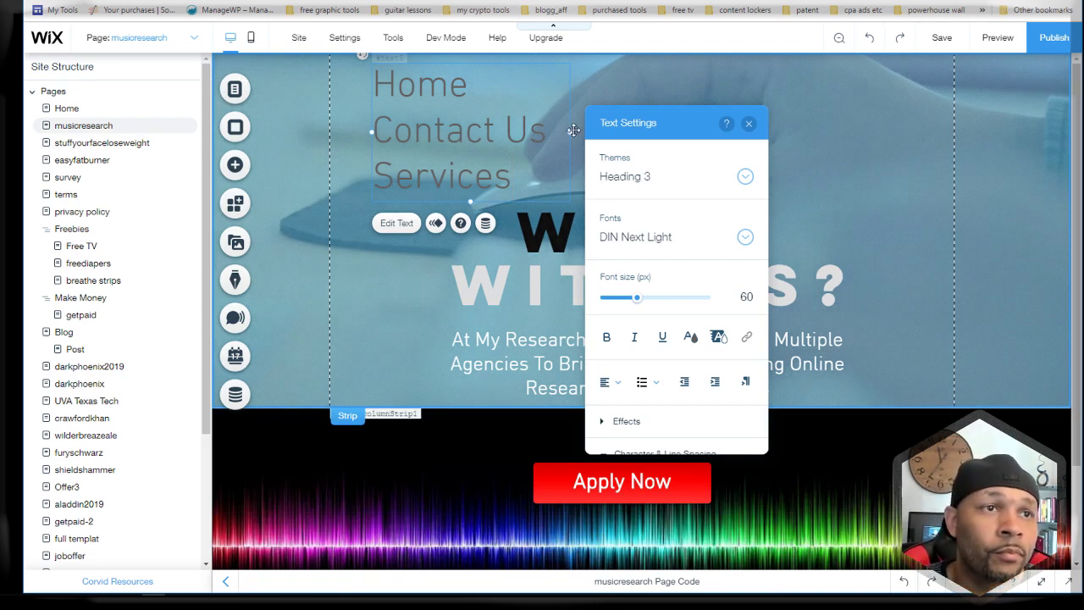
pyautogui.moveTo(571, 133); pyautogui.dragTo(878, 112)
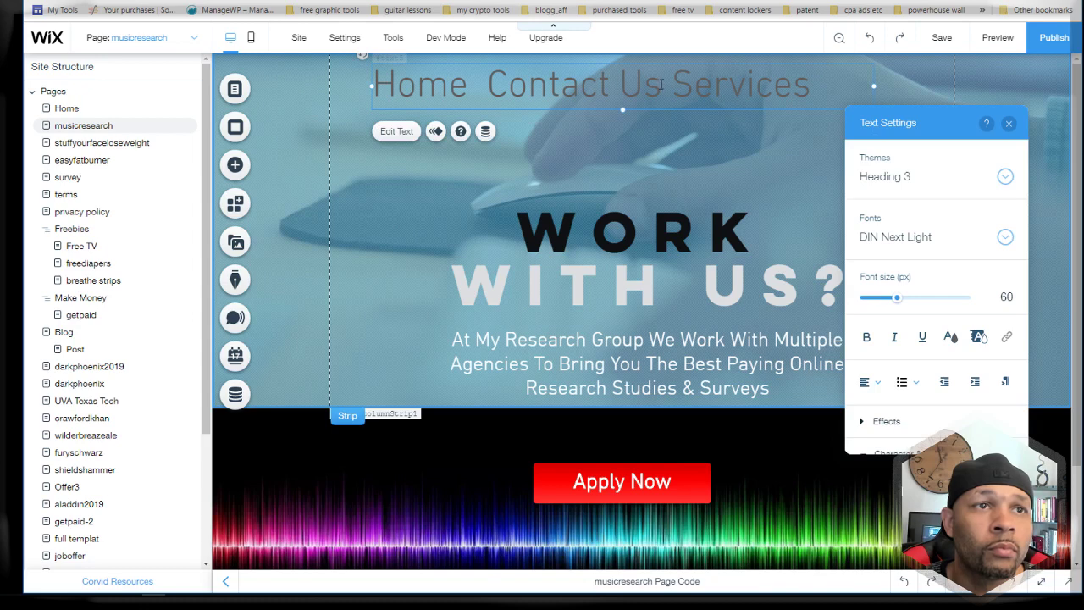
# Step: Shift the navigation text slightly right and down and set its font size to 44 px
pyautogui.moveTo(569, 92)
pyautogui.mouseDown()
pyautogui.moveTo(621, 99)
pyautogui.moveTo(587, 98)
pyautogui.mouseUp()
pyautogui.doubleClick(587, 99)
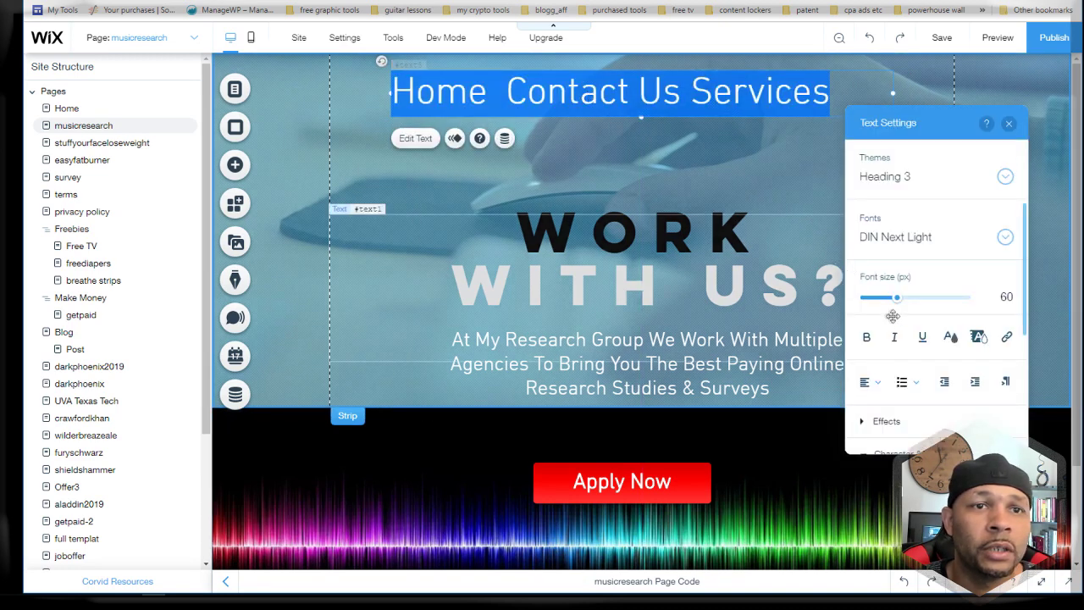
pyautogui.moveTo(896, 297); pyautogui.dragTo(888, 299)
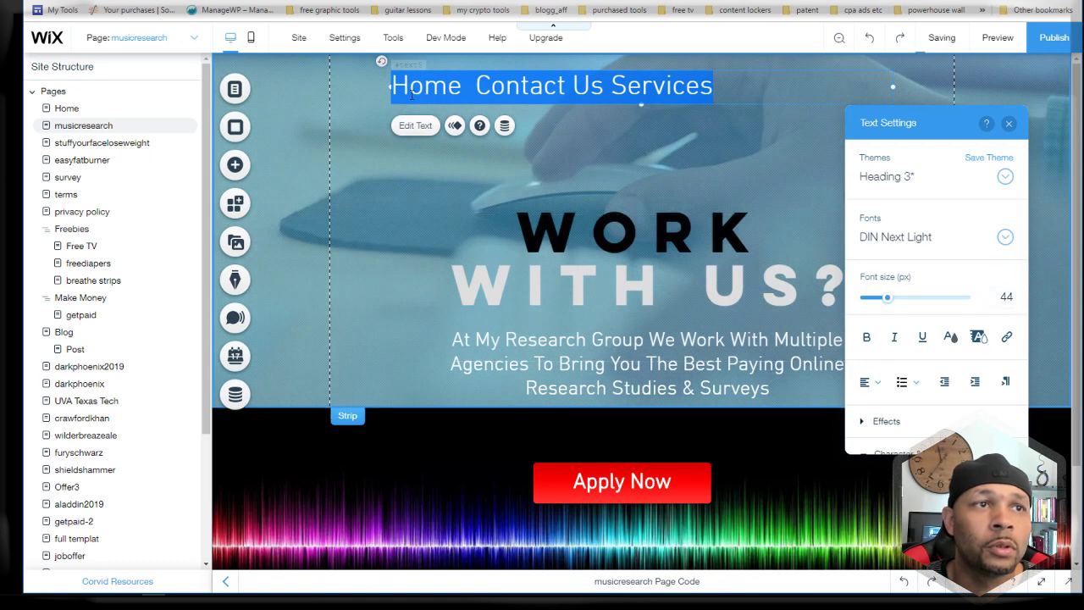
pyautogui.click(396, 91)
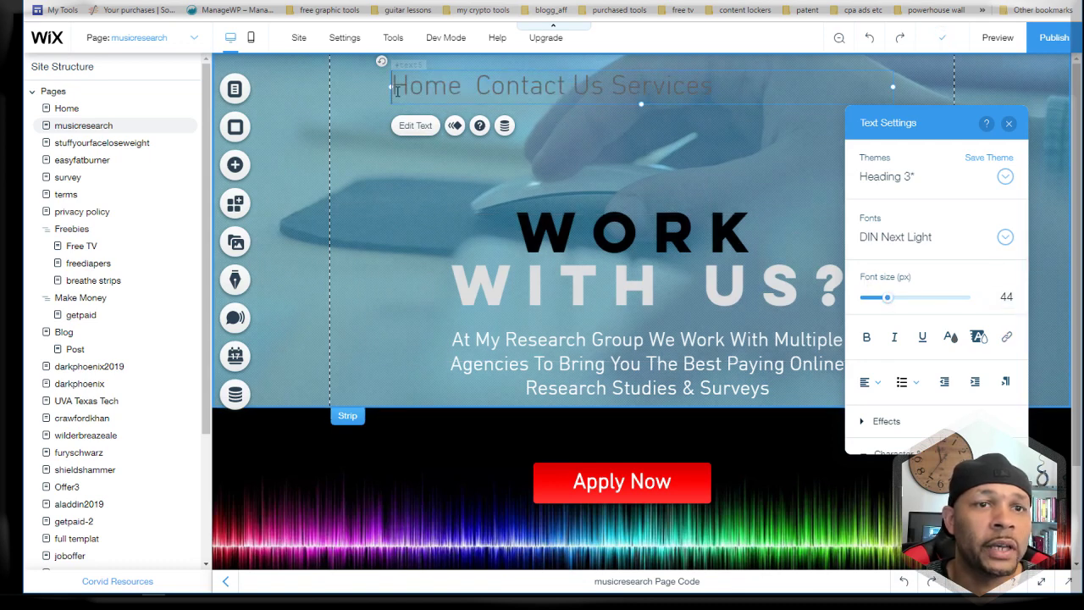
pyautogui.click(383, 108)
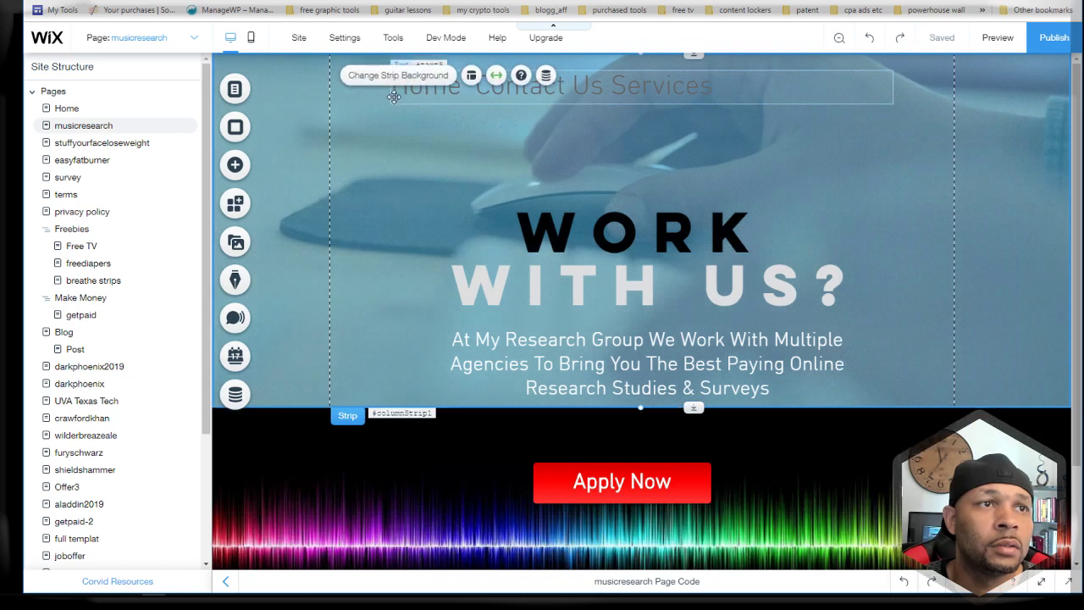
pyautogui.click(396, 96)
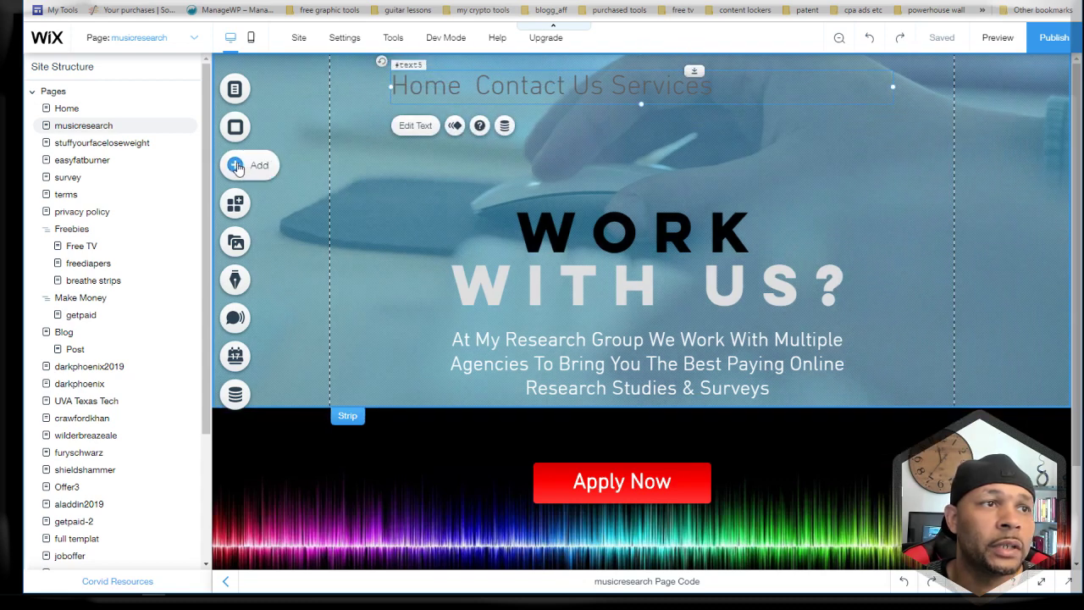
# Step: Add the dark house icon button to the strip and place it directly before the word Home in the navigation text
pyautogui.click(236, 166)
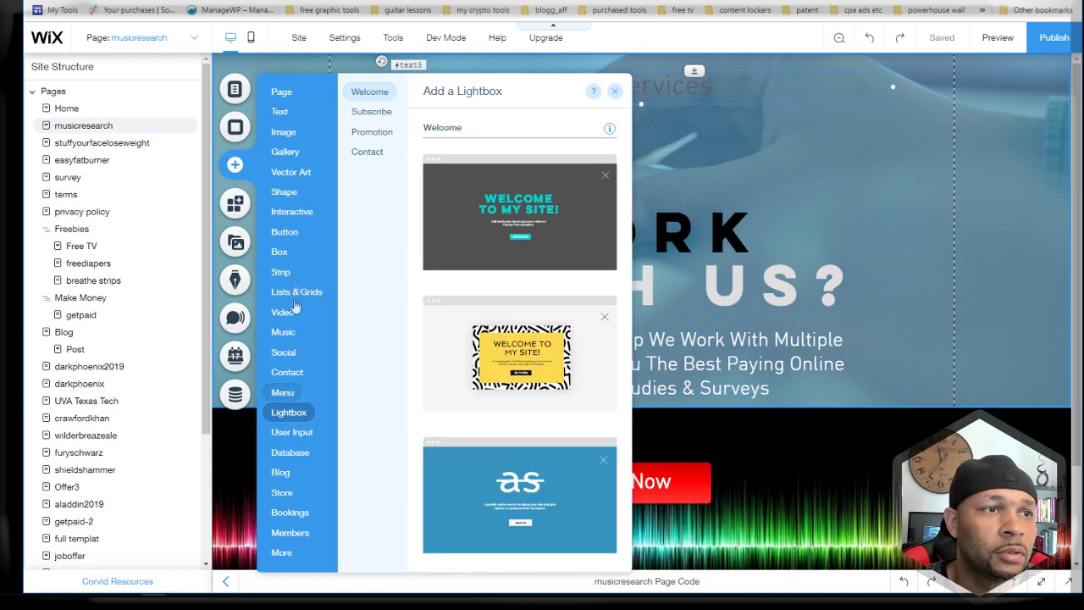
pyautogui.moveTo(296, 273)
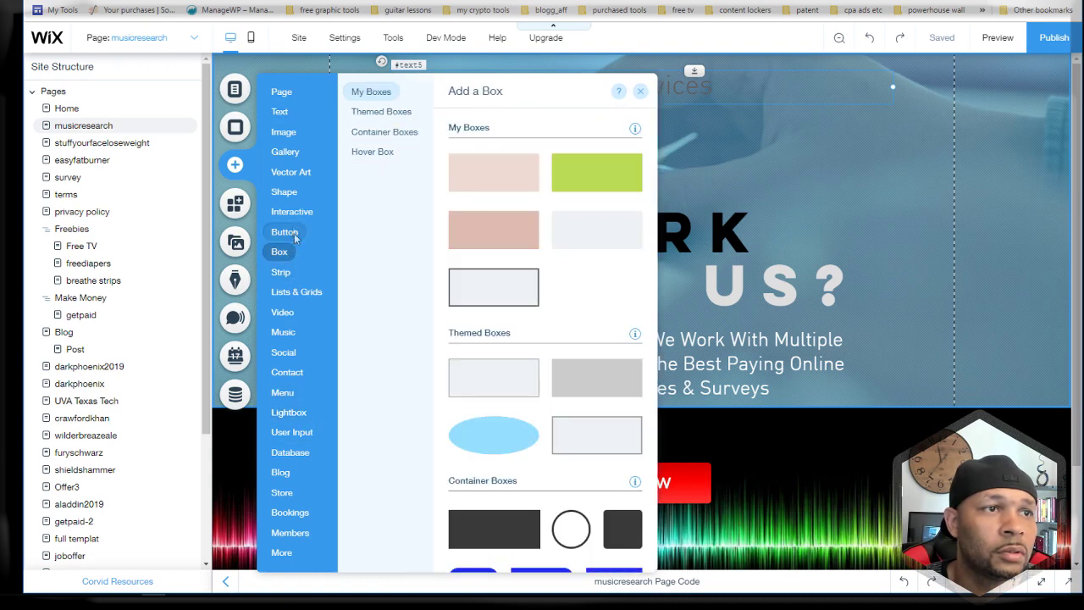
pyautogui.moveTo(291, 117)
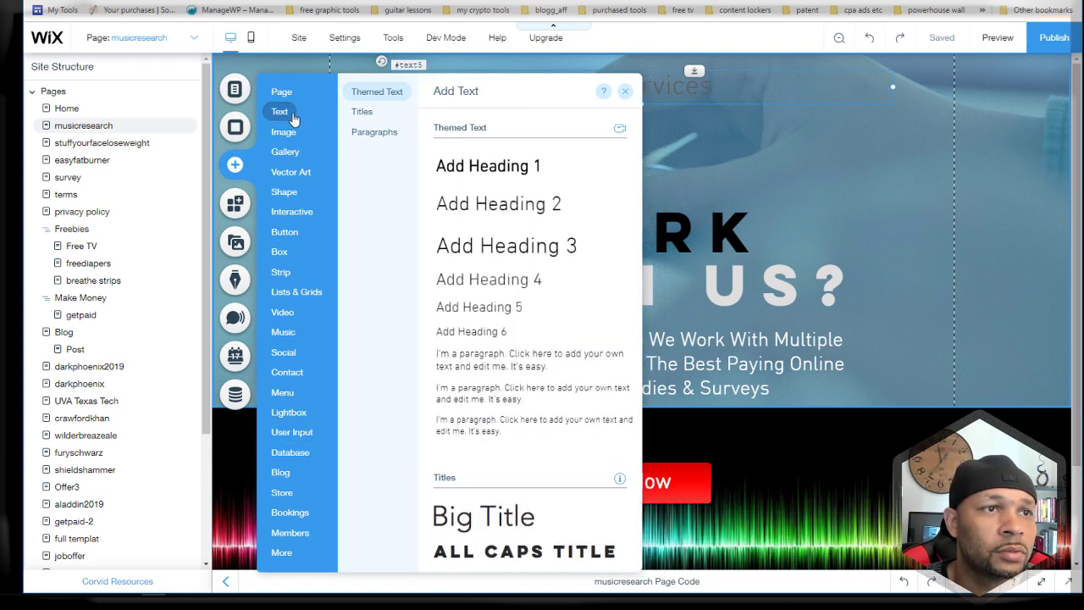
pyautogui.moveTo(296, 144)
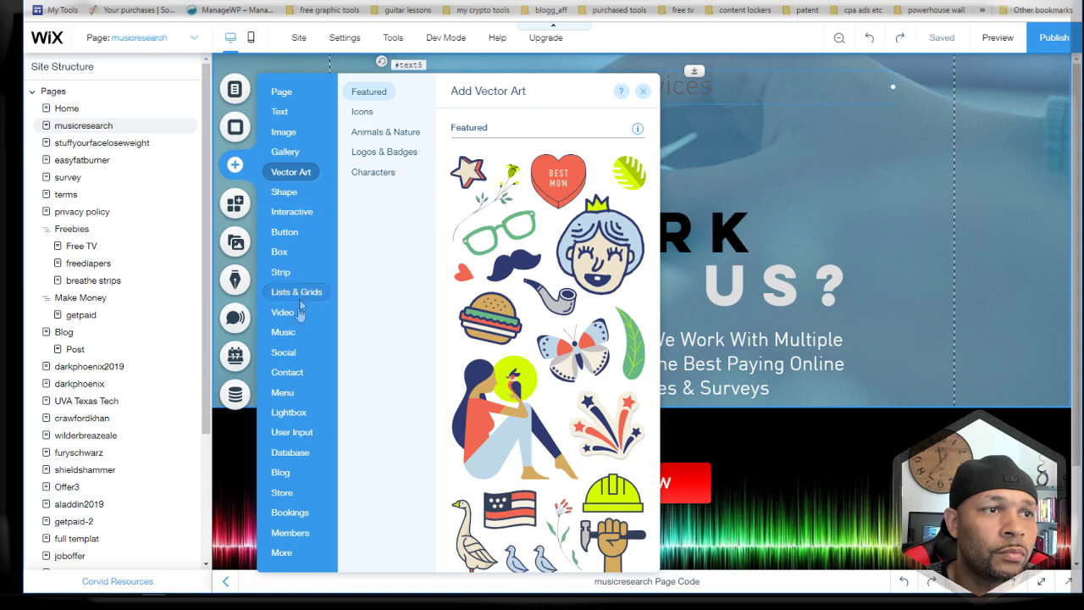
pyautogui.moveTo(298, 354)
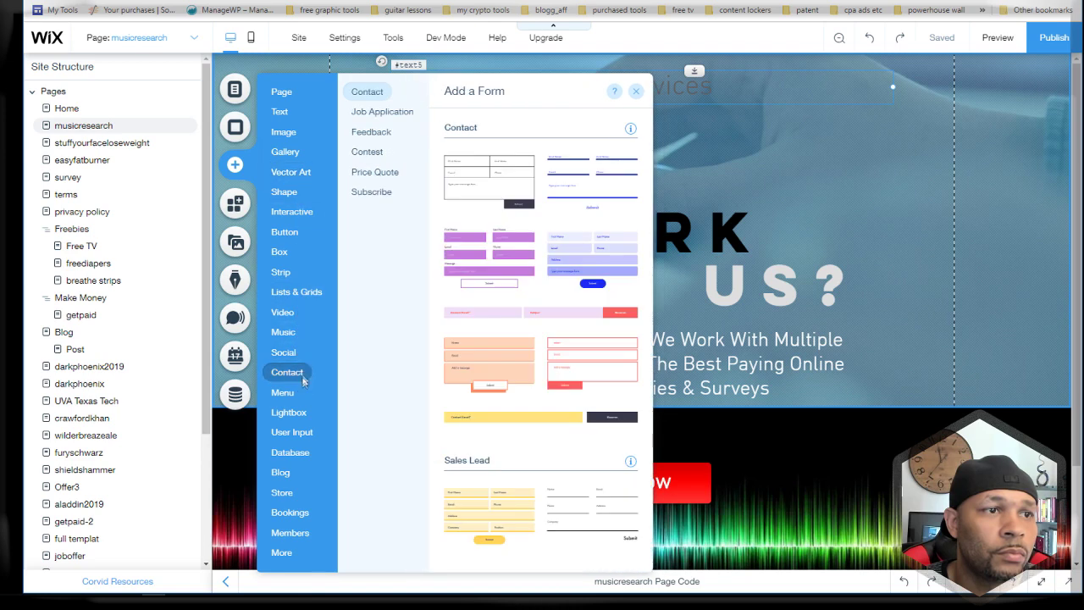
pyautogui.moveTo(301, 398)
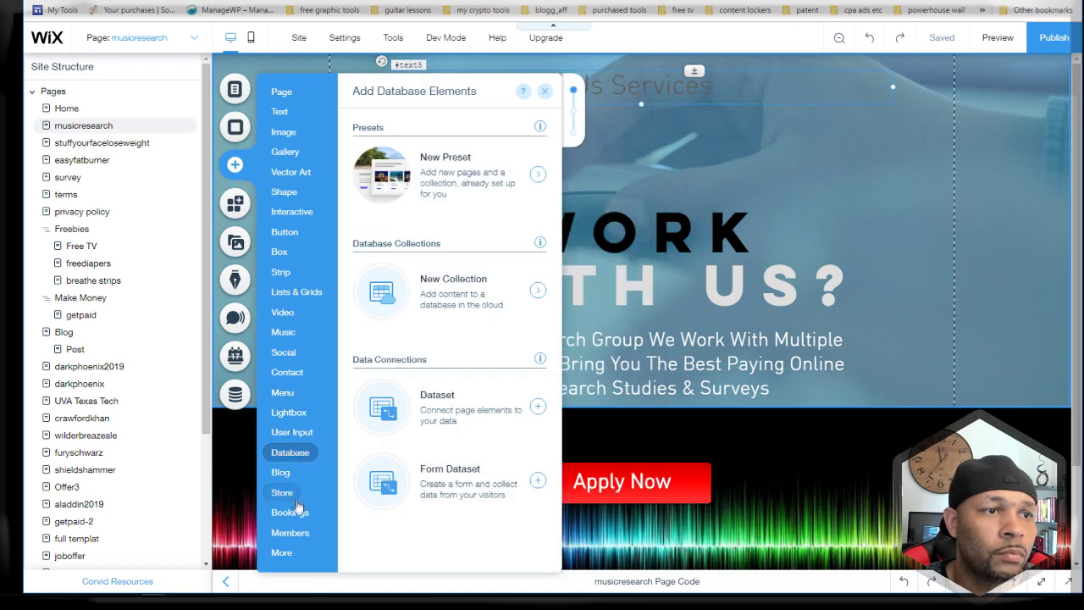
pyautogui.moveTo(298, 372)
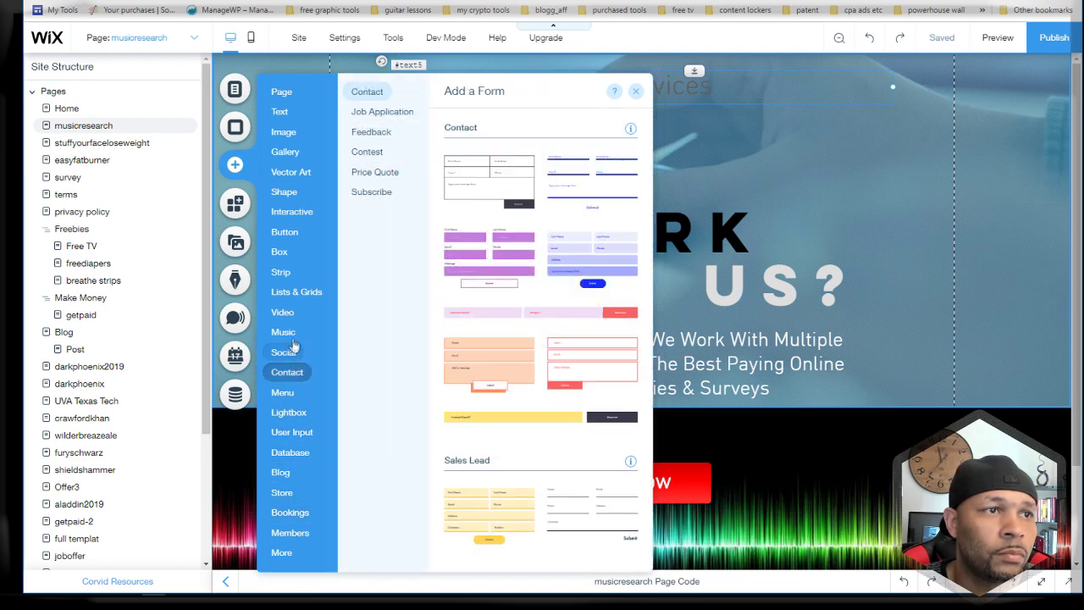
pyautogui.moveTo(285, 236)
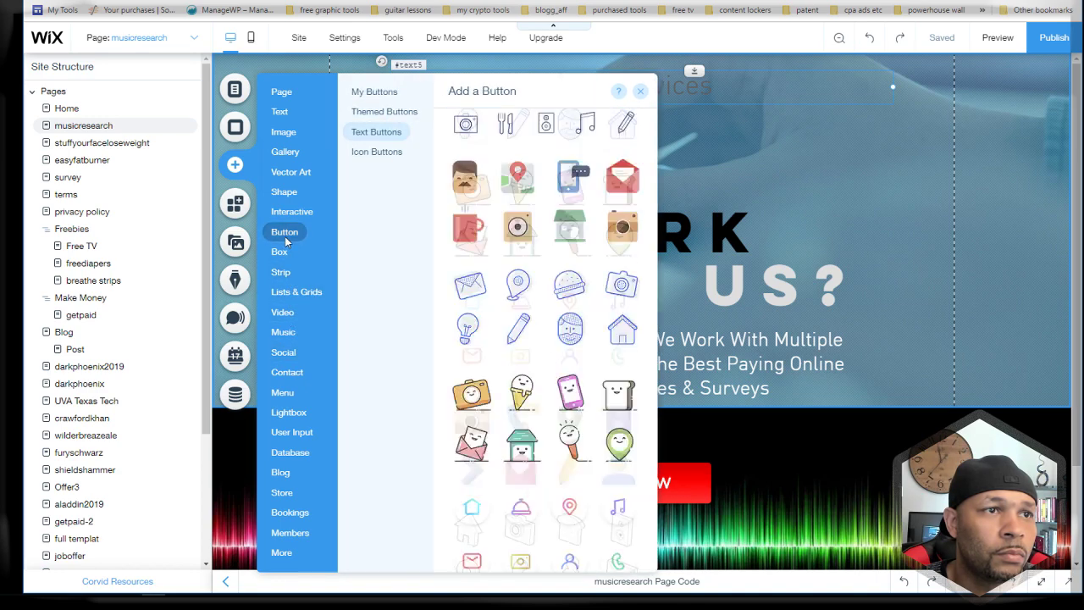
pyautogui.click(362, 153)
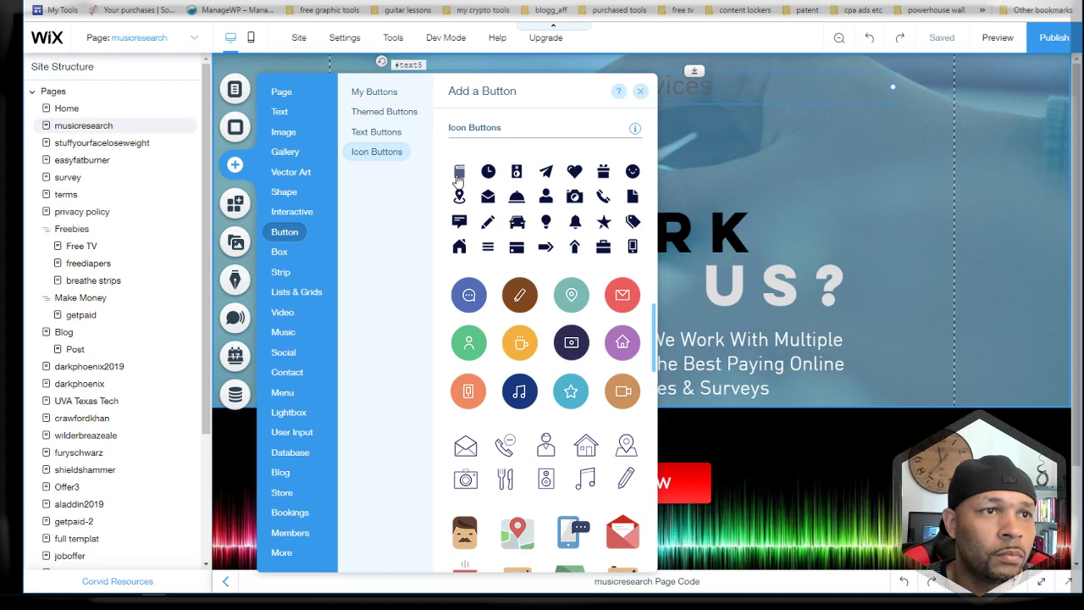
pyautogui.moveTo(458, 247); pyautogui.dragTo(714, 135)
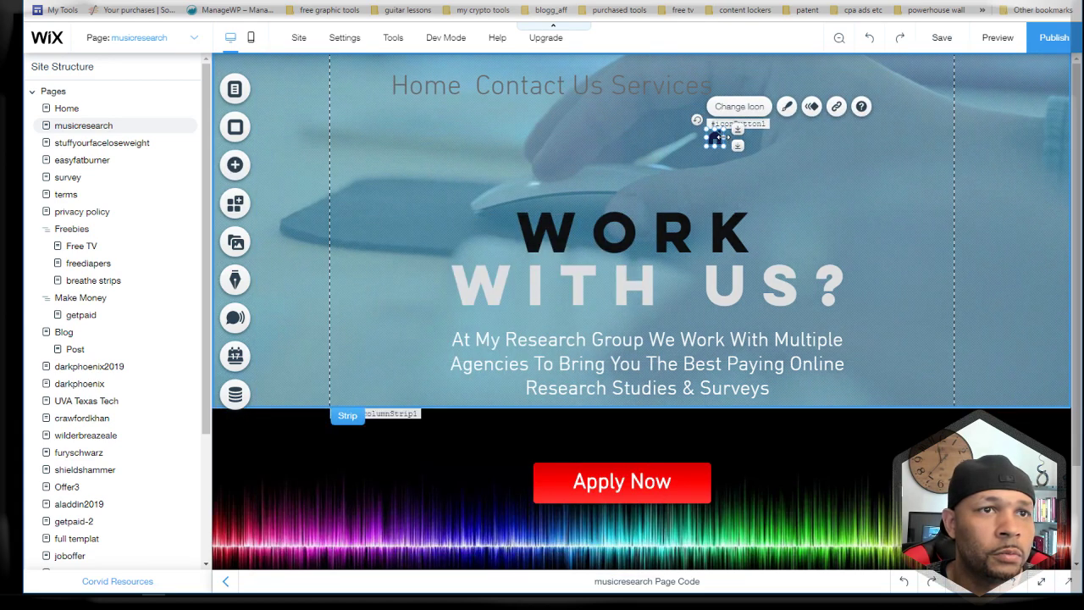
pyautogui.moveTo(715, 137); pyautogui.dragTo(379, 87)
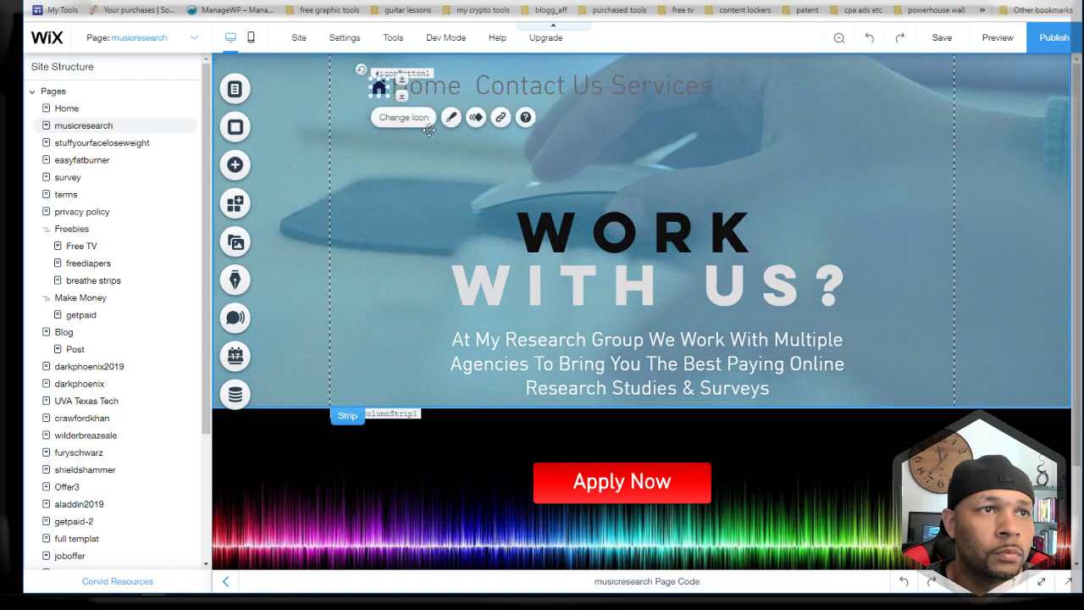
# Step: Nudge the navigation text slightly down, replace it with "Home" and narrow its box to fit the single word
pyautogui.click(455, 84)
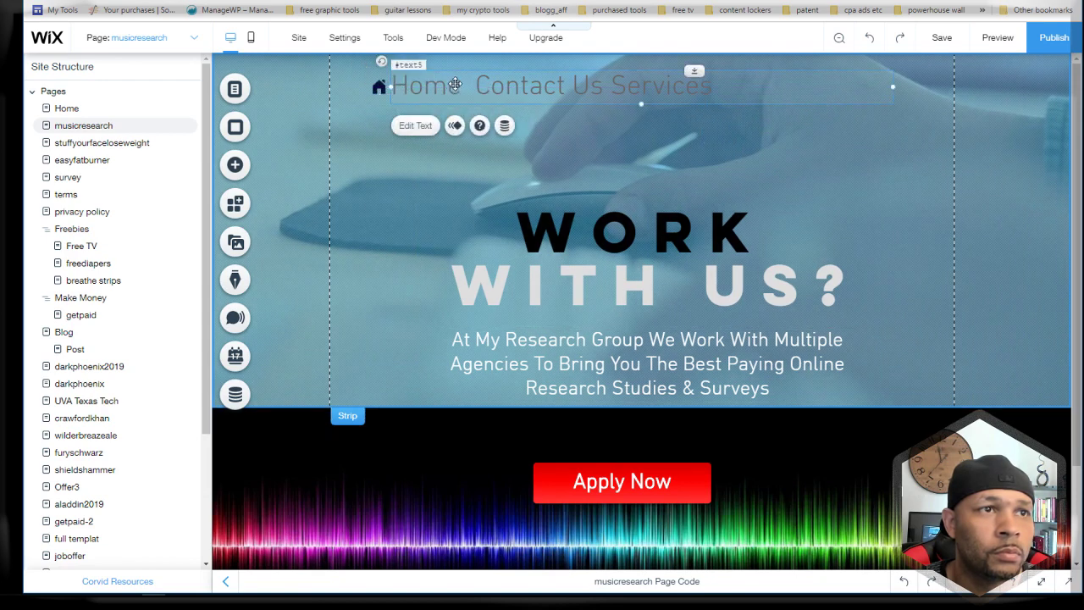
pyautogui.moveTo(453, 87); pyautogui.dragTo(455, 88)
pyautogui.doubleClick(449, 88)
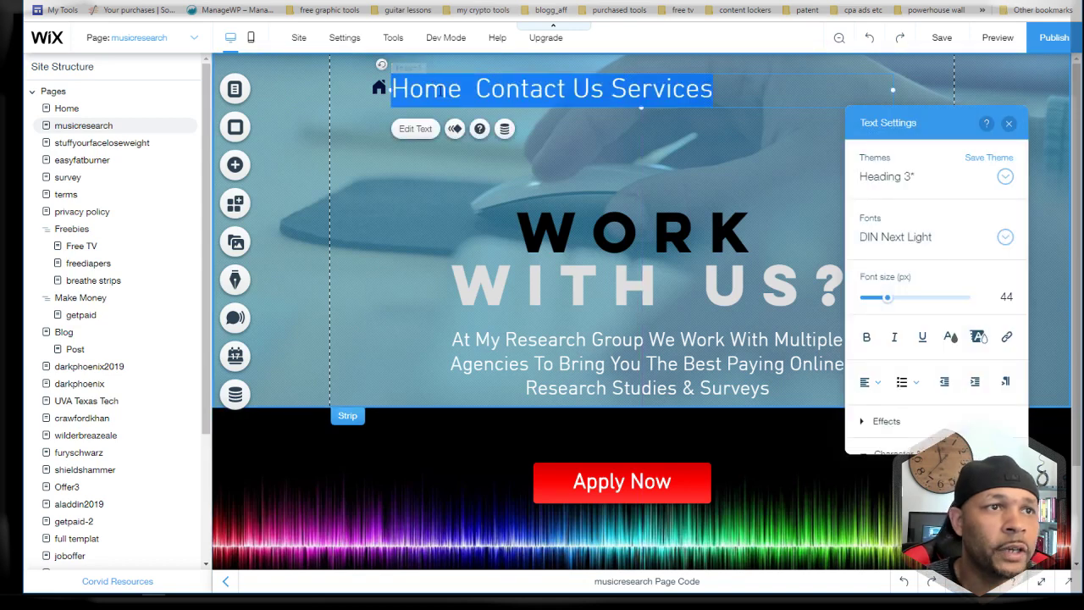
pyautogui.press('BackSpace')
pyautogui.write('Home')
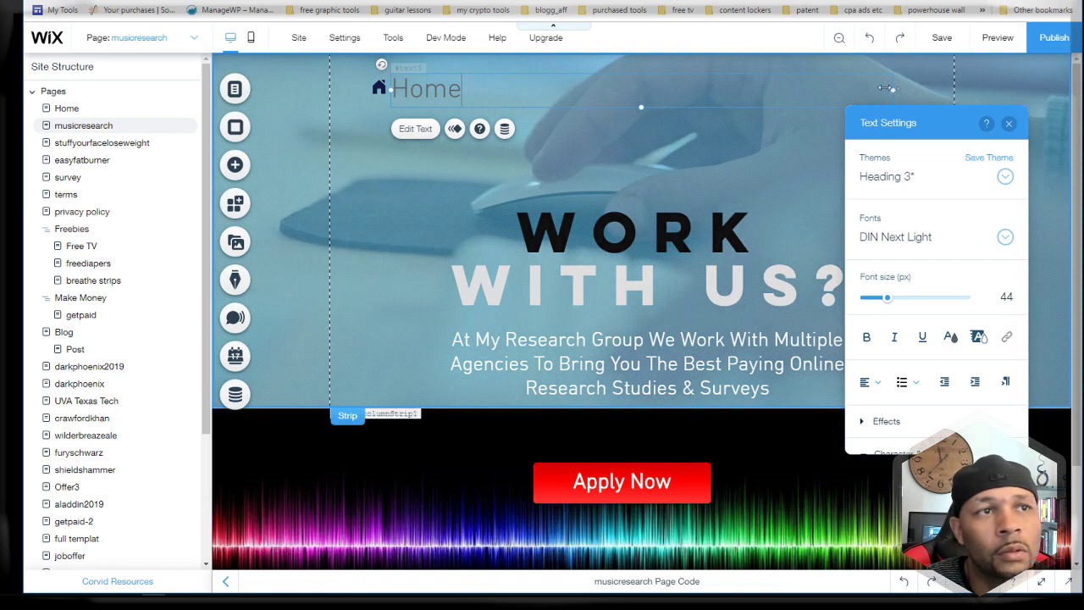
pyautogui.moveTo(885, 88); pyautogui.dragTo(464, 89)
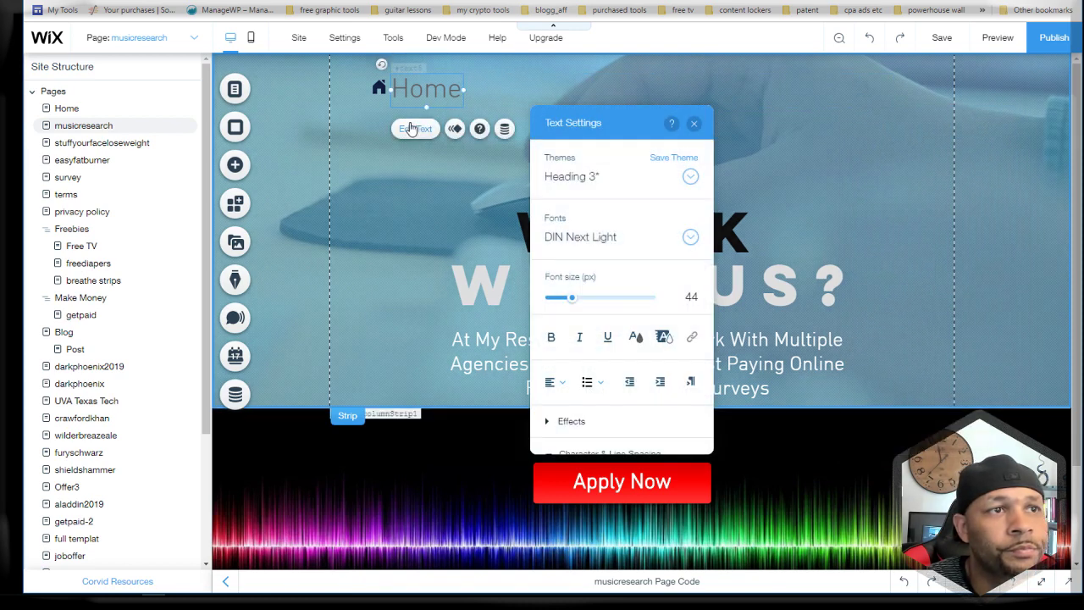
pyautogui.click(535, 85)
pyautogui.click(450, 95)
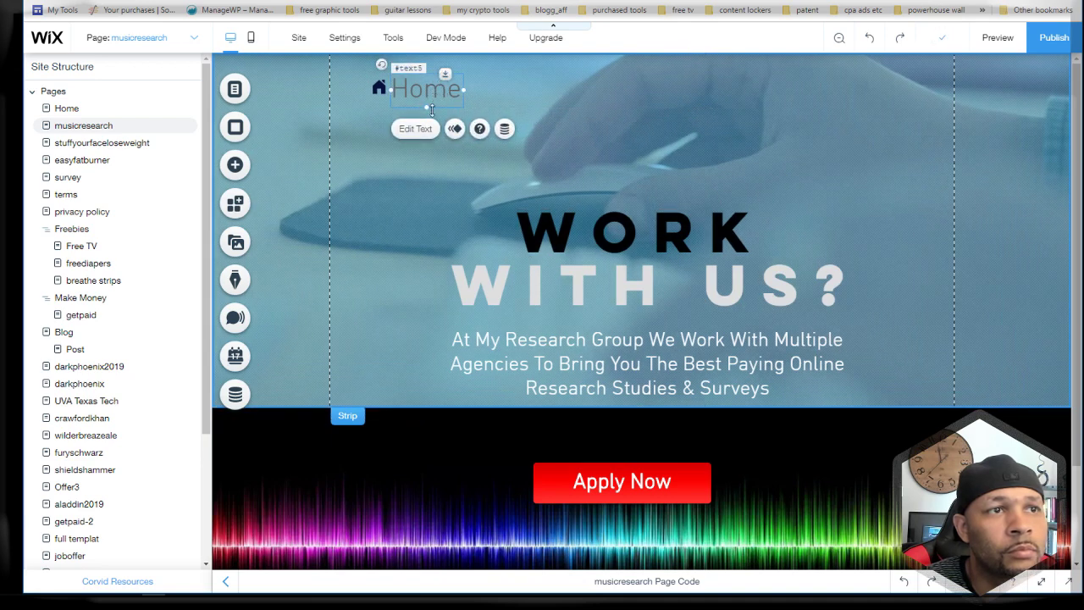
# Step: Set the Home text's font size to 34 px and nudge it slightly right to sit beside the house icon
pyautogui.click(415, 128)
pyautogui.moveTo(577, 302); pyautogui.dragTo(568, 302)
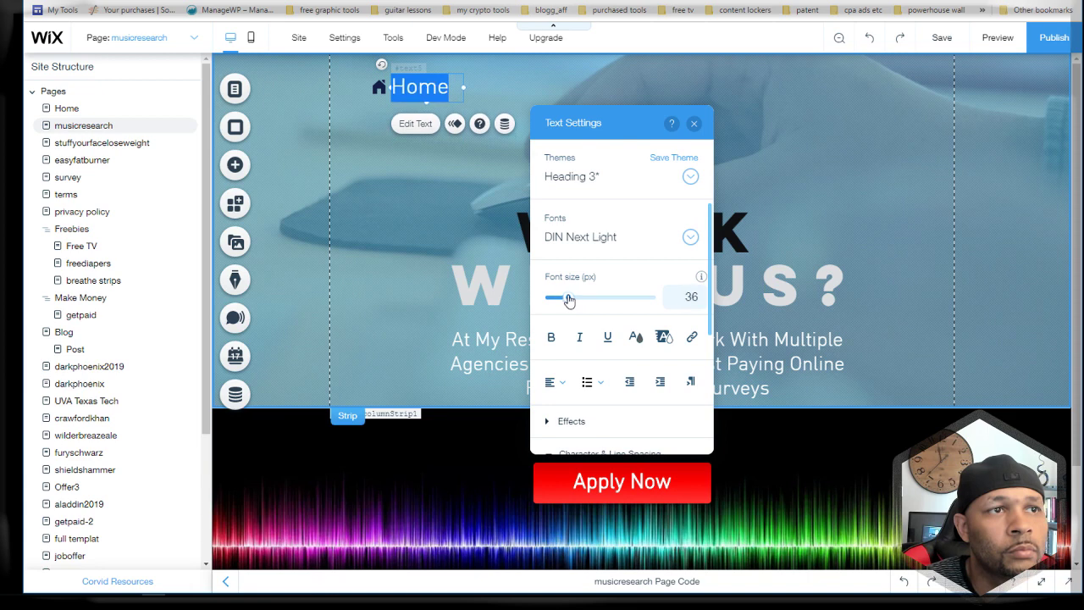
pyautogui.click(657, 143)
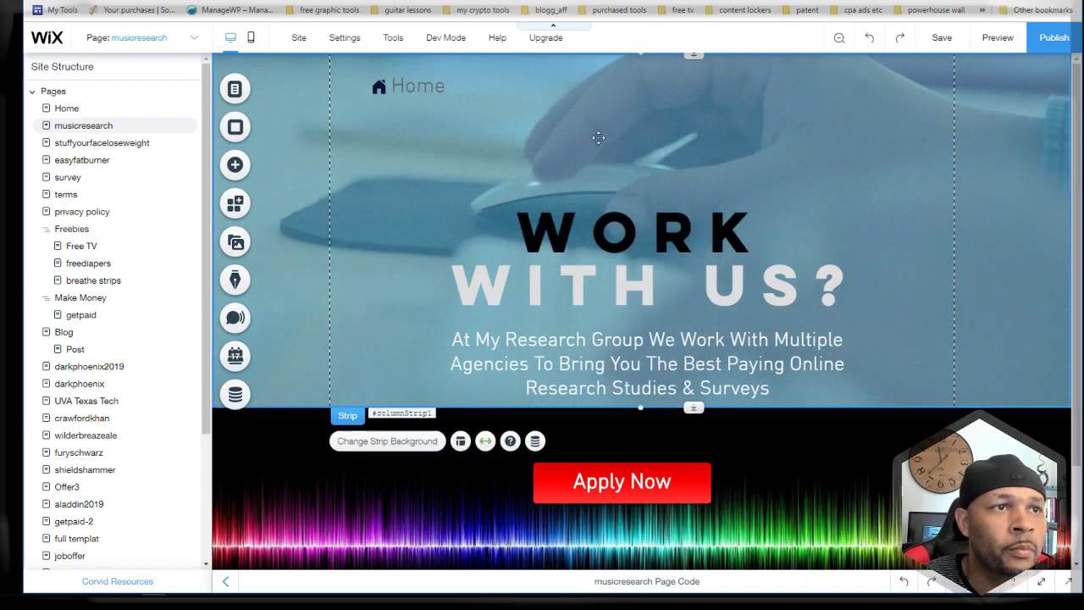
pyautogui.moveTo(432, 88); pyautogui.dragTo(435, 90)
pyautogui.click(398, 183)
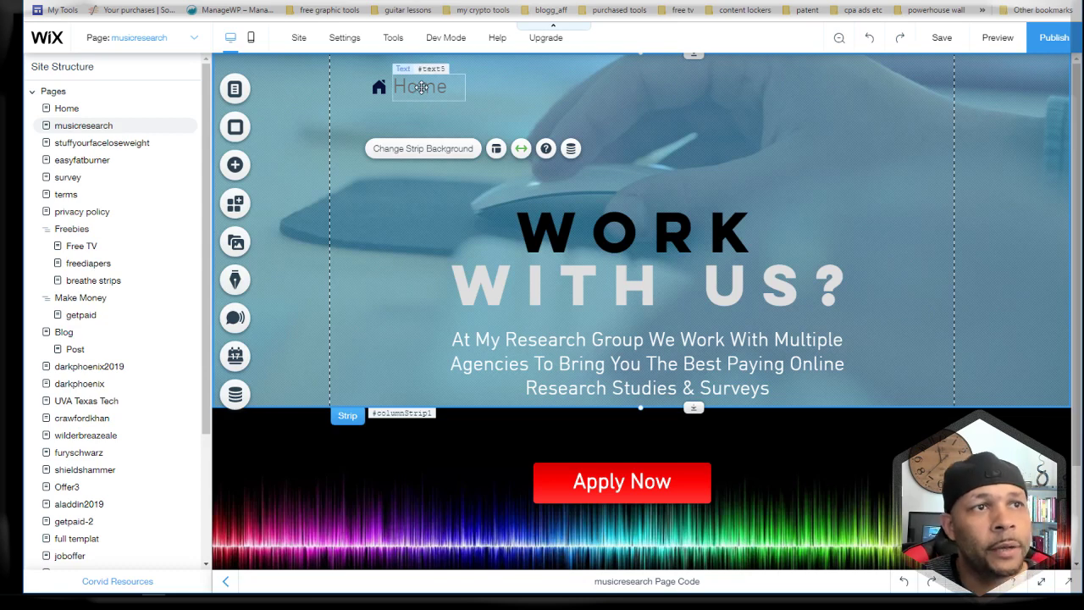
# Step: Group the Home text and the house icon together
pyautogui.click(421, 87)
pyautogui.keyDown('shift'); pyautogui.click(379, 87); pyautogui.keyUp('shift')
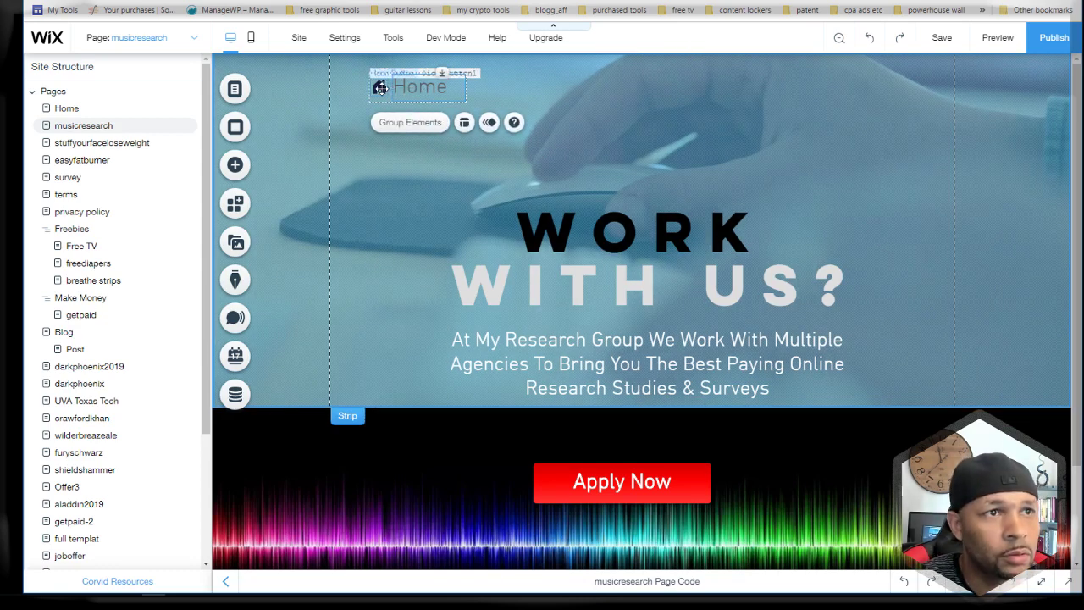
pyautogui.click(410, 122)
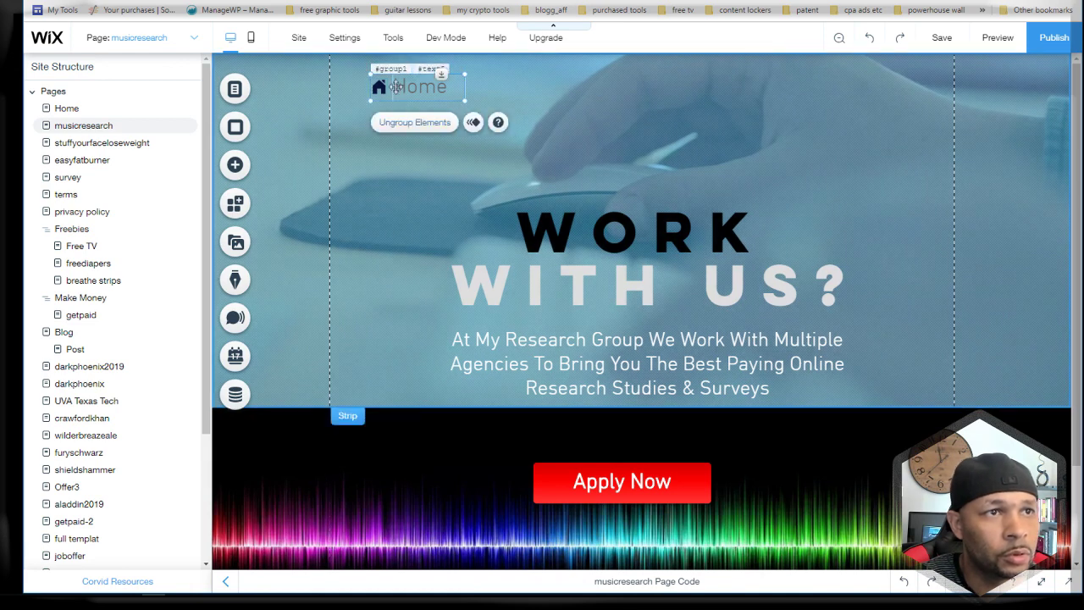
pyautogui.click(356, 114)
# Step: Duplicate the Home group to its right, change the copy's text to "Services" and widen its box so the word fits one line
pyautogui.click(416, 91)
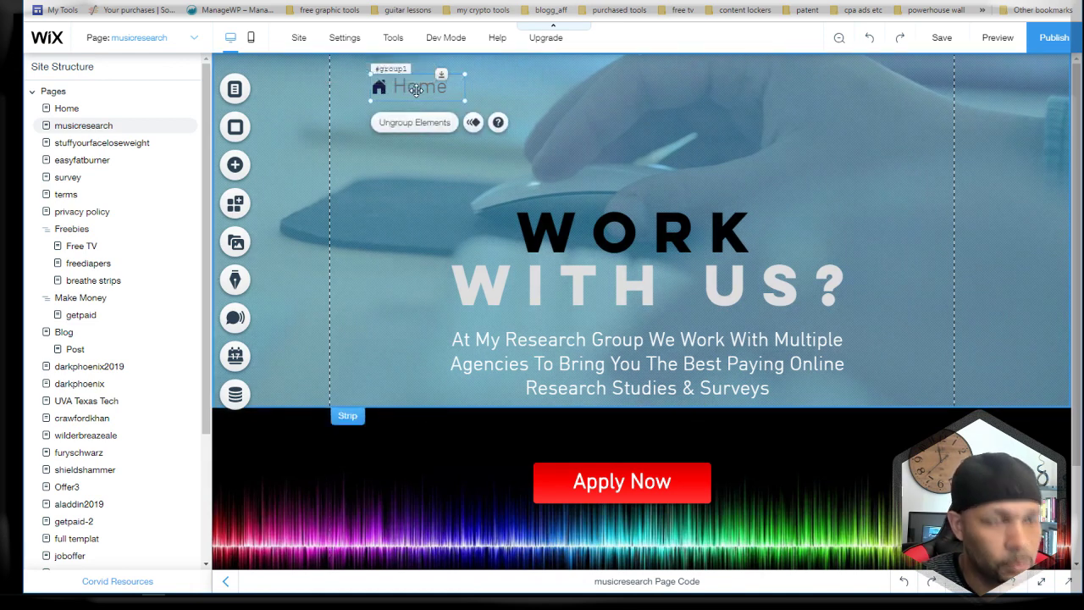
pyautogui.moveTo(416, 90); pyautogui.dragTo(543, 88)
pyautogui.doubleClick(543, 88)
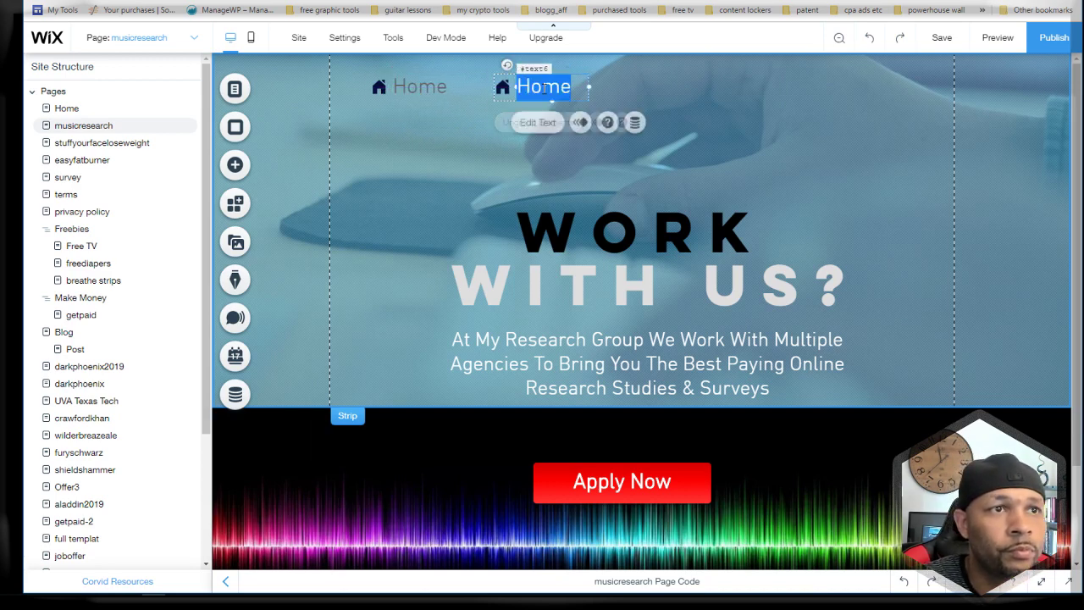
pyautogui.write('Services')
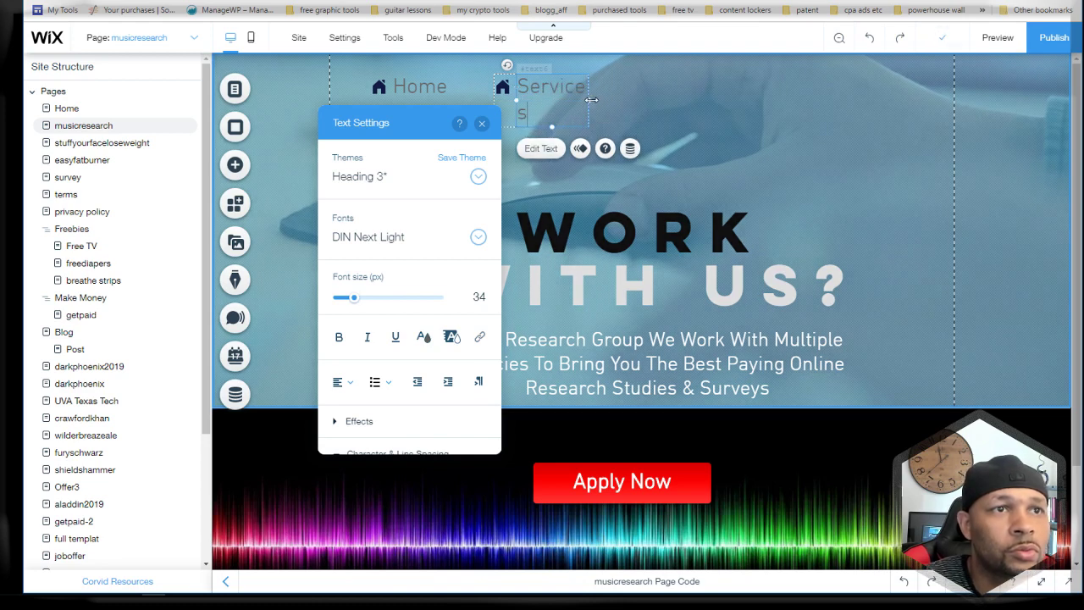
pyautogui.click(624, 92)
pyautogui.click(550, 87)
pyautogui.click(503, 89)
pyautogui.click(517, 117)
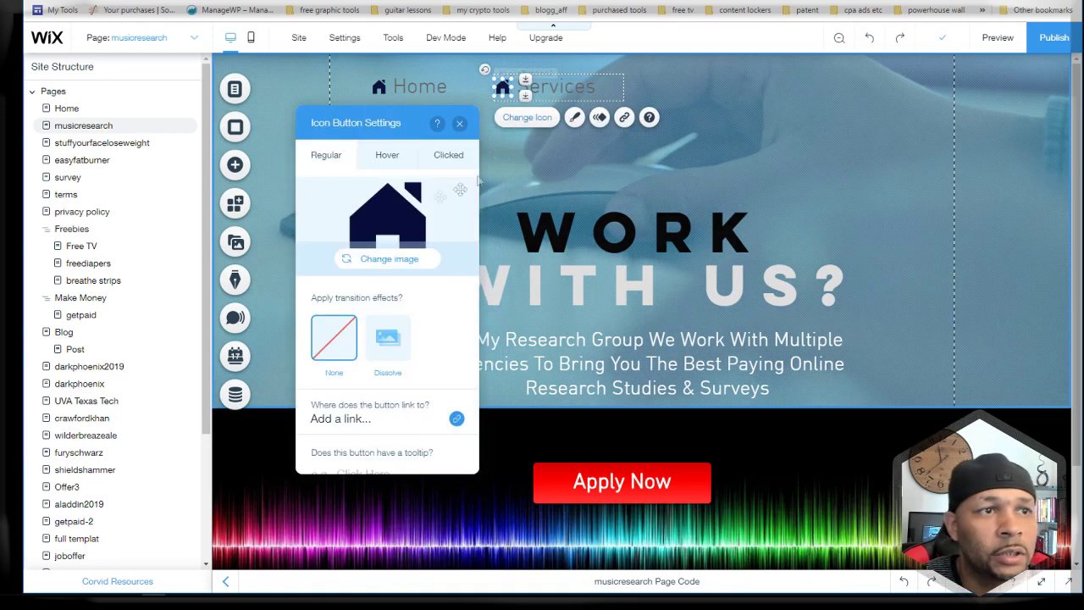
pyautogui.click(399, 262)
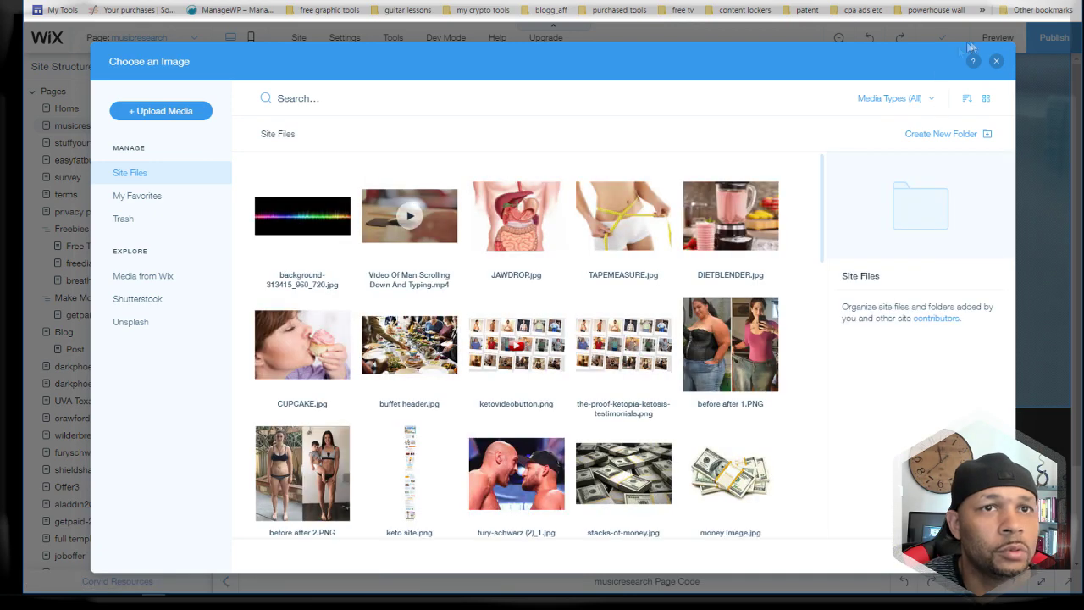
pyautogui.click(996, 61)
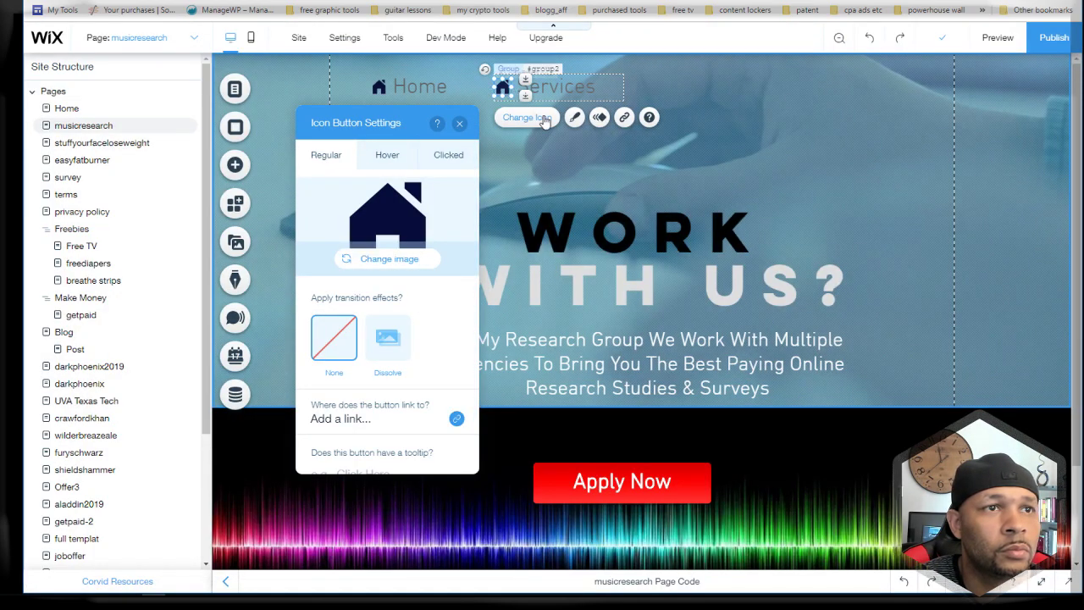
pyautogui.click(503, 89)
pyautogui.click(513, 119)
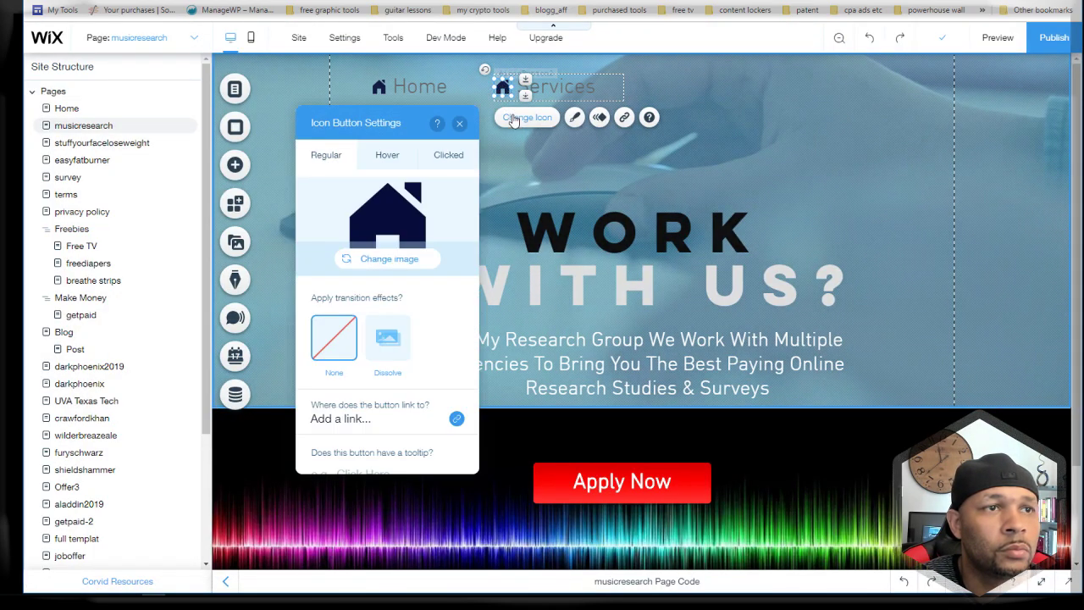
pyautogui.scroll(-1, 423, 242)
pyautogui.click(410, 239)
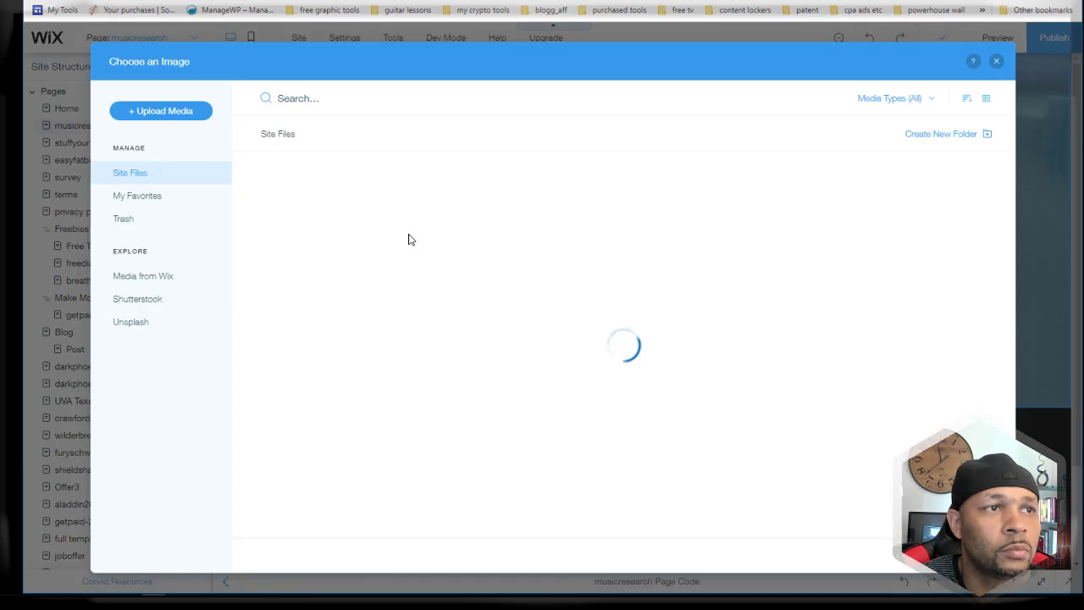
pyautogui.click(321, 100)
pyautogui.write('icon')
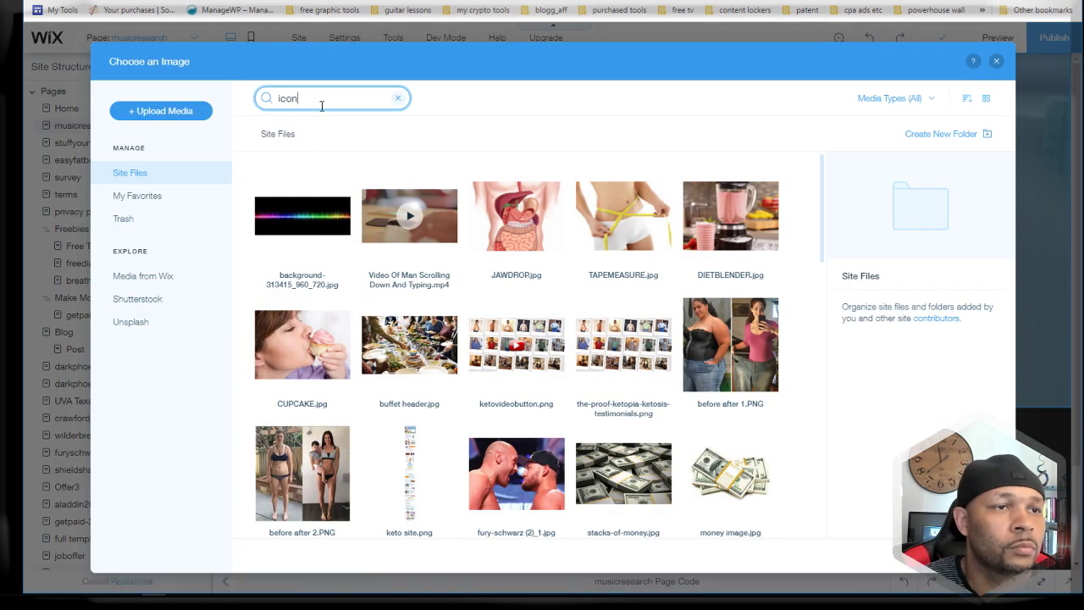
pyautogui.press('Return')
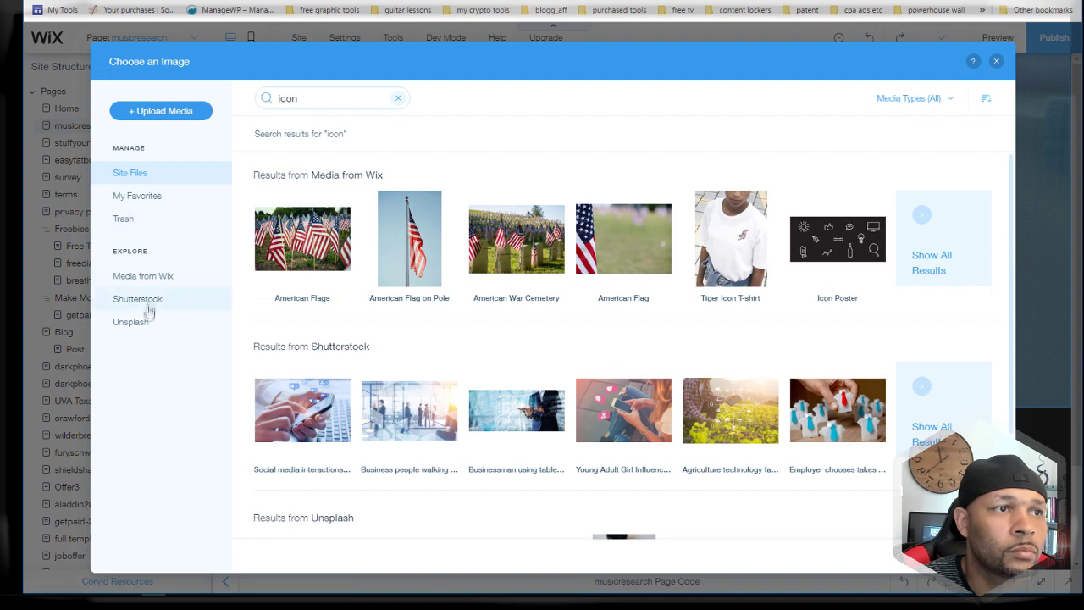
pyautogui.click(145, 279)
pyautogui.click(334, 100)
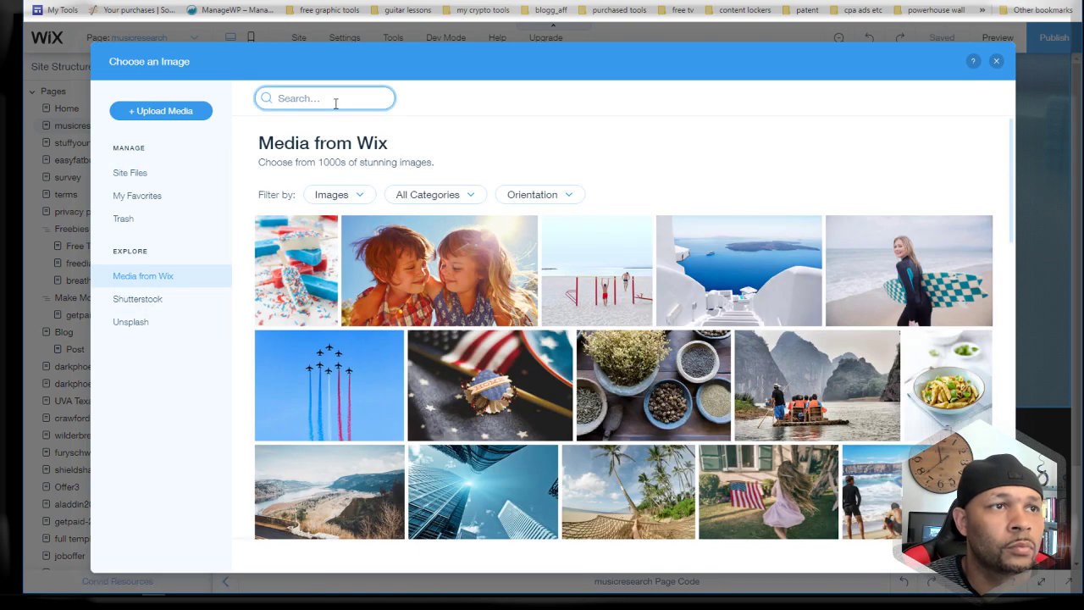
pyautogui.write('icon')
pyautogui.press('Return')
pyautogui.scroll(-2, 489, 313)
pyautogui.scroll(2, 488, 313)
pyautogui.moveTo(326, 100); pyautogui.dragTo(249, 101)
pyautogui.write('service')
pyautogui.press('Return')
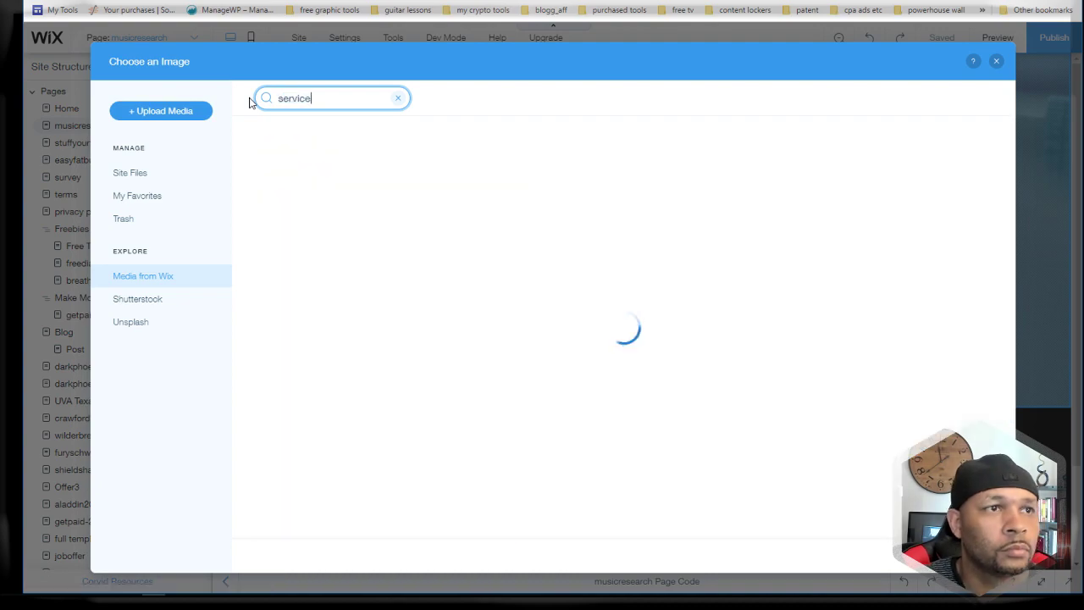
pyautogui.scroll(-3, 626, 339)
pyautogui.click(996, 61)
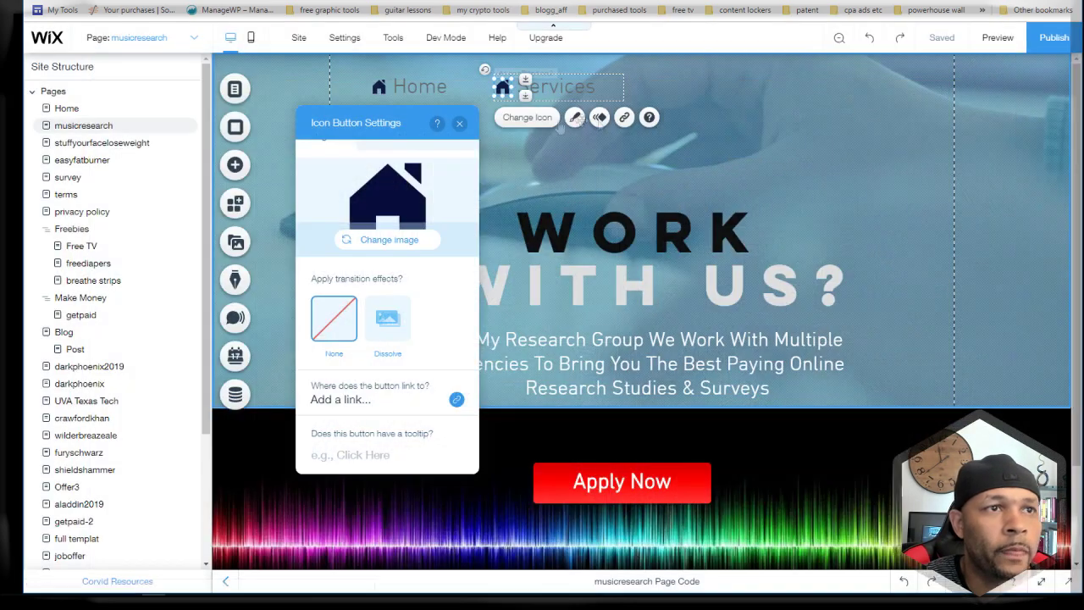
pyautogui.click(461, 122)
# Step: Replace the house icon beside the Services text with the solid dark briefcase icon
pyautogui.click(575, 121)
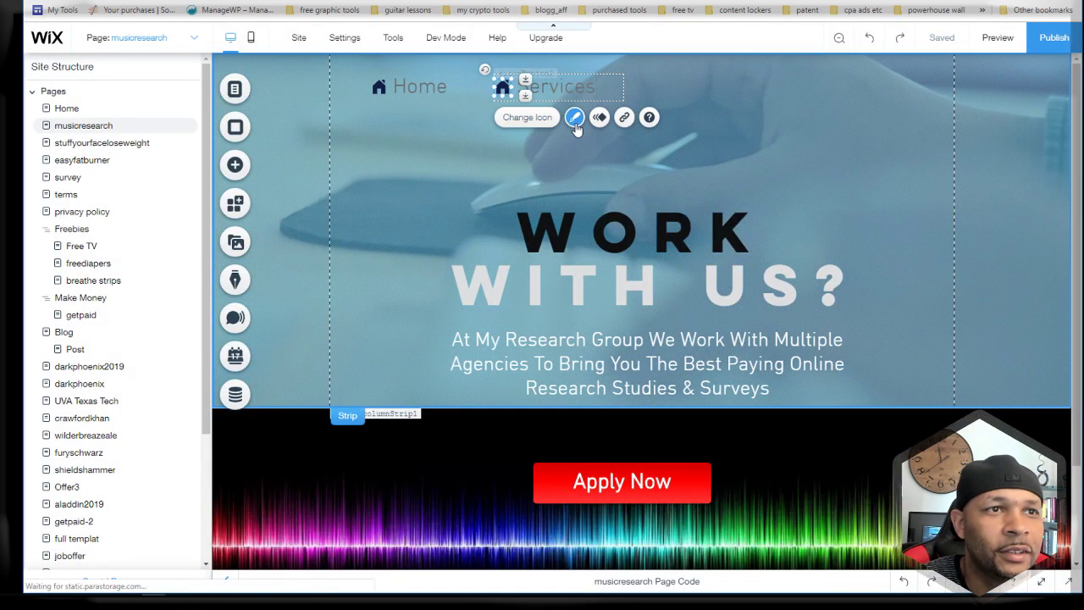
pyautogui.click(458, 162)
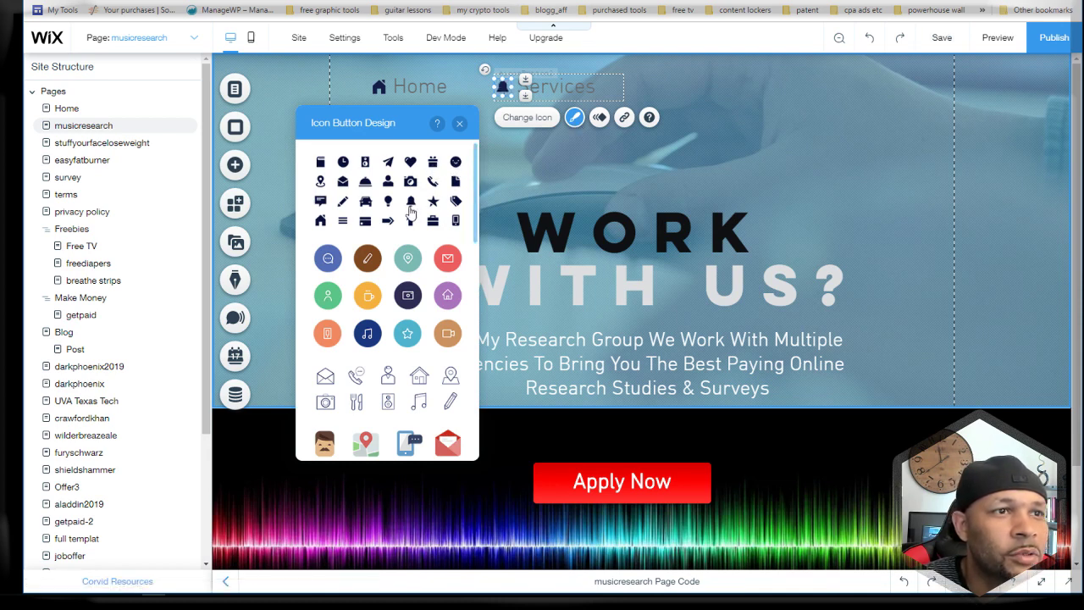
pyautogui.click(387, 222)
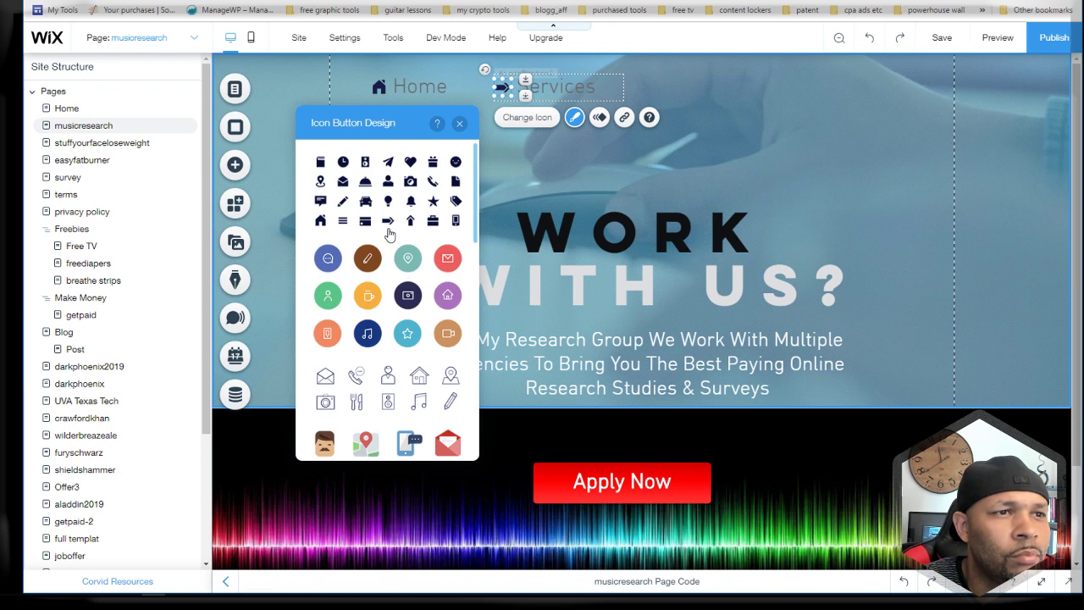
pyautogui.scroll(-10, 389, 235)
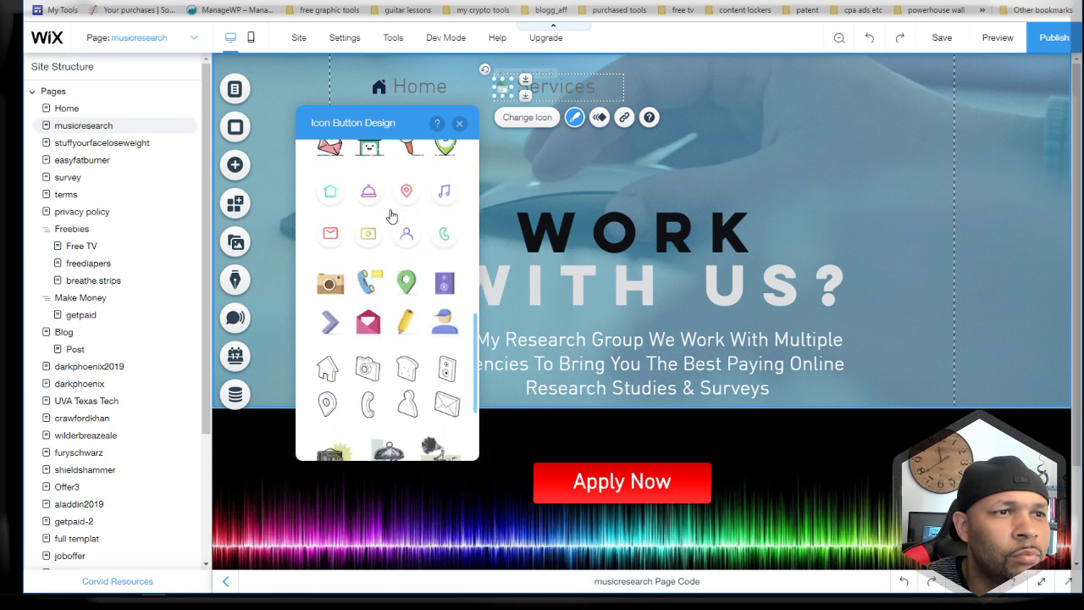
pyautogui.scroll(15, 392, 217)
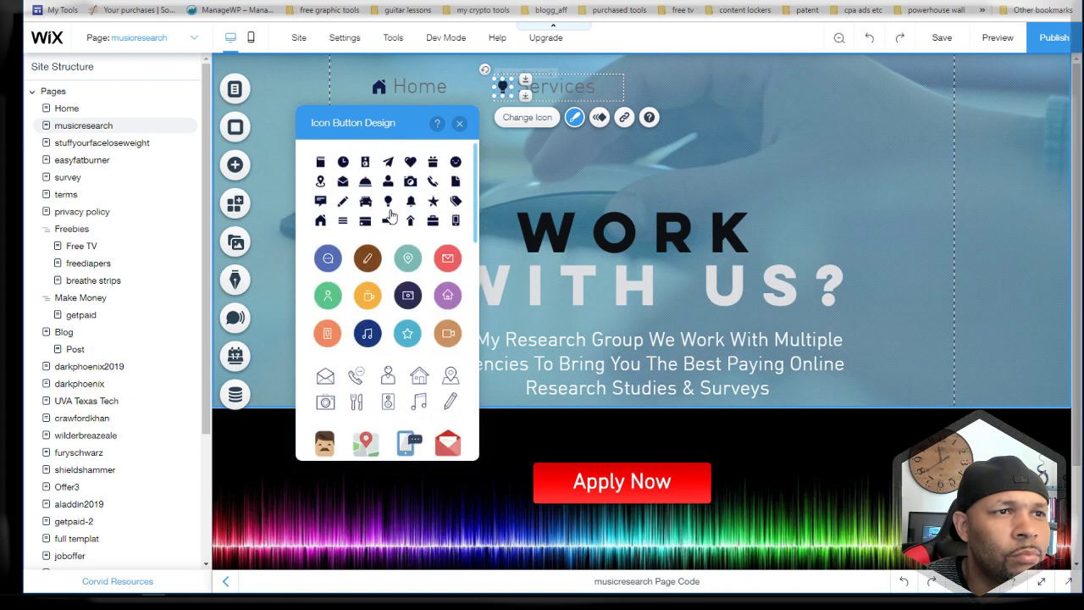
pyautogui.click(387, 222)
pyautogui.click(433, 221)
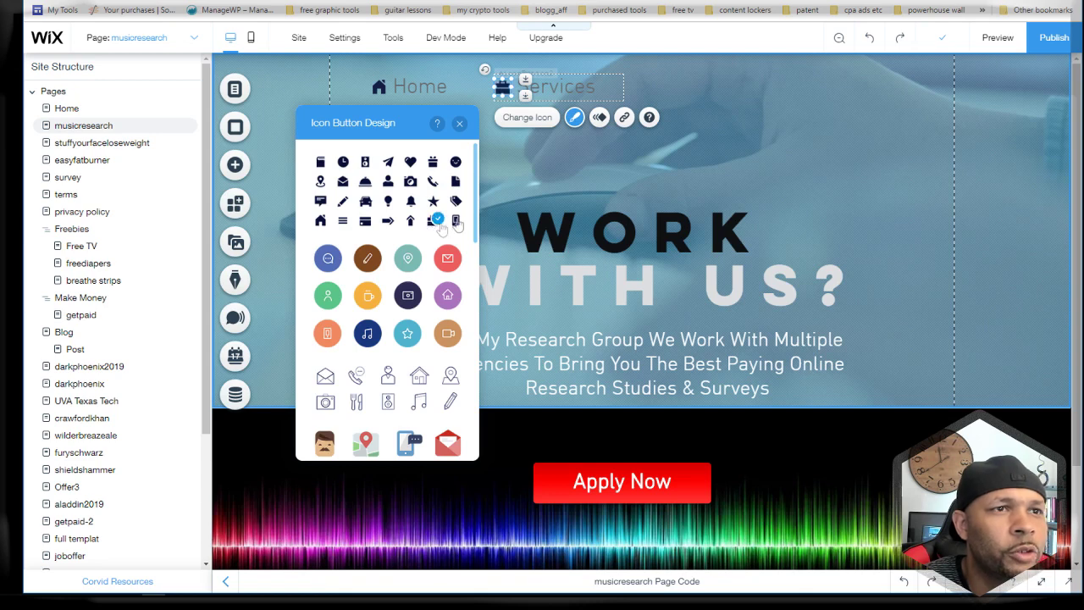
pyautogui.click(824, 166)
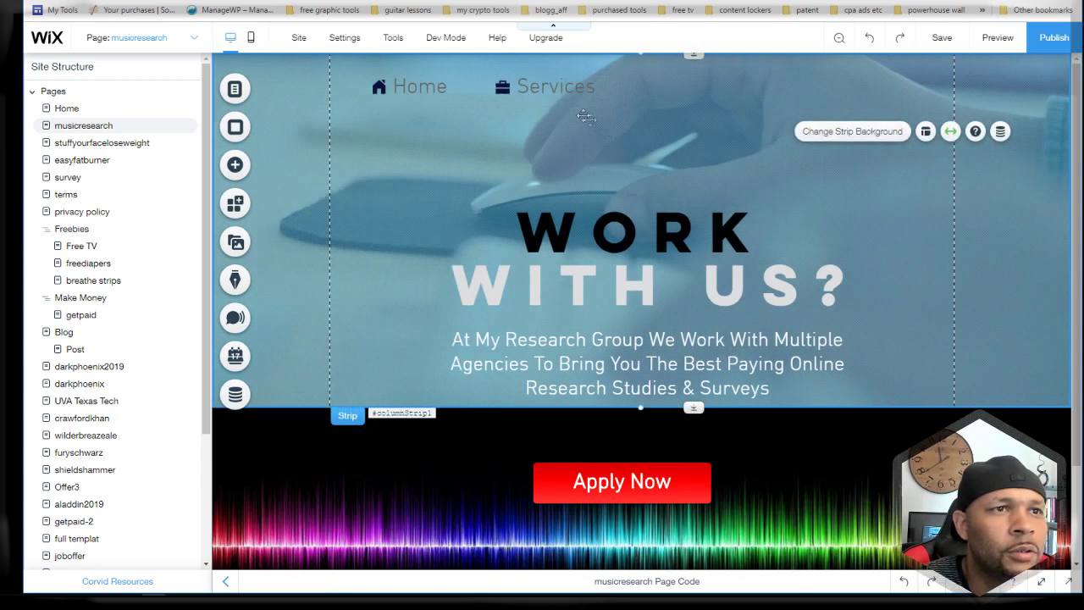
# Step: Duplicate the Services group to its right, then shift all three navigation items right together to centre the row
pyautogui.click(549, 93)
pyautogui.moveTo(549, 93); pyautogui.dragTo(720, 89)
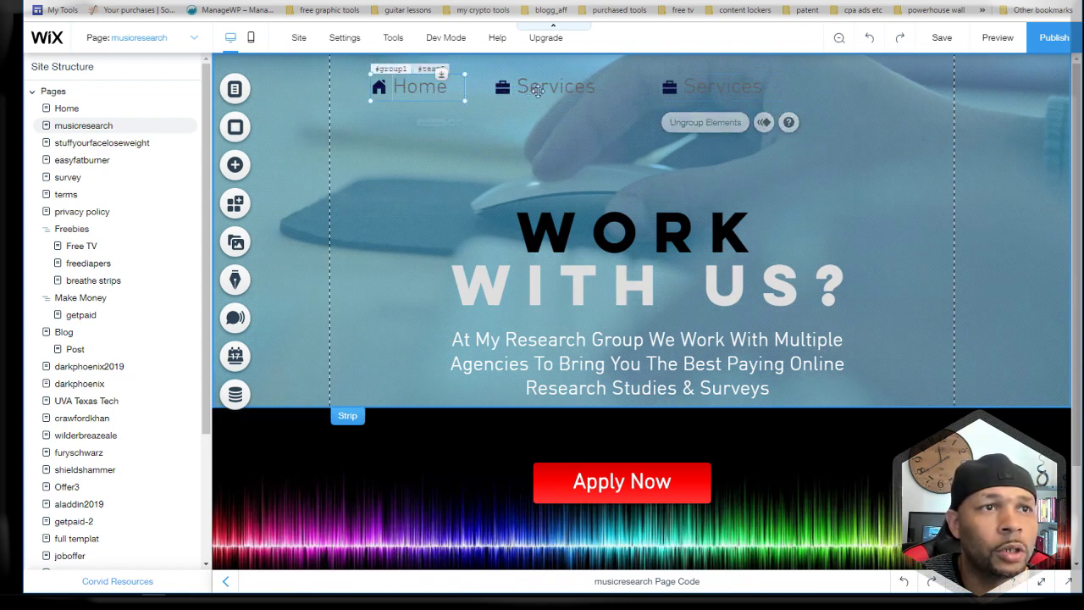
pyautogui.click(415, 86)
pyautogui.keyDown('shift'); pyautogui.click(550, 86); pyautogui.keyUp('shift')
pyautogui.moveTo(574, 86); pyautogui.dragTo(617, 86)
pyautogui.keyDown('shift'); pyautogui.click(698, 95); pyautogui.keyUp('shift')
# Step: Give the copied Services item the solid person icon and change its text to "Contact Us"
pyautogui.click(708, 88)
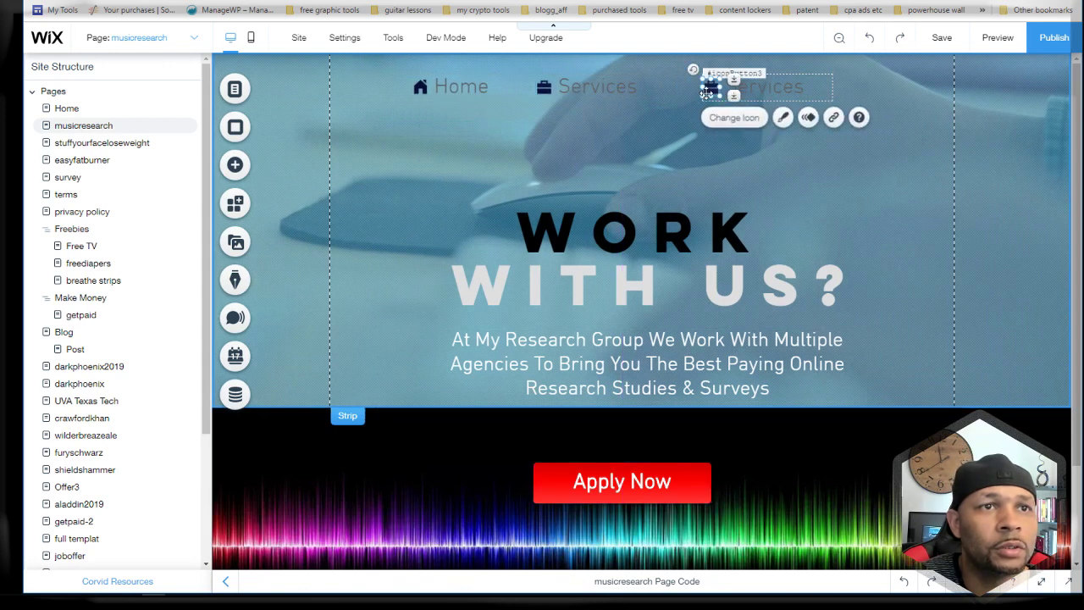
pyautogui.click(781, 120)
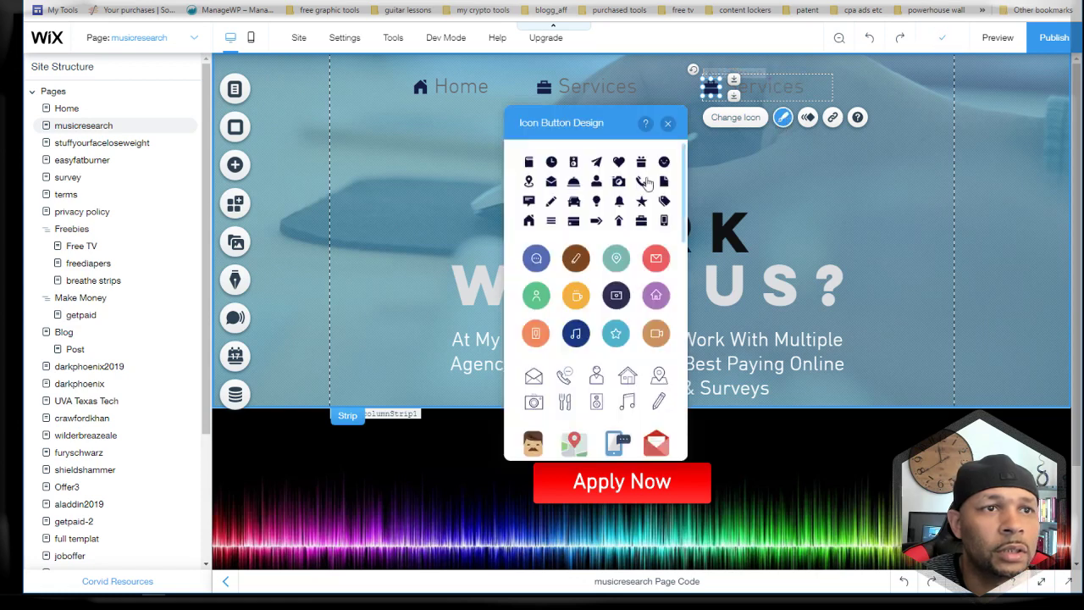
pyautogui.click(596, 181)
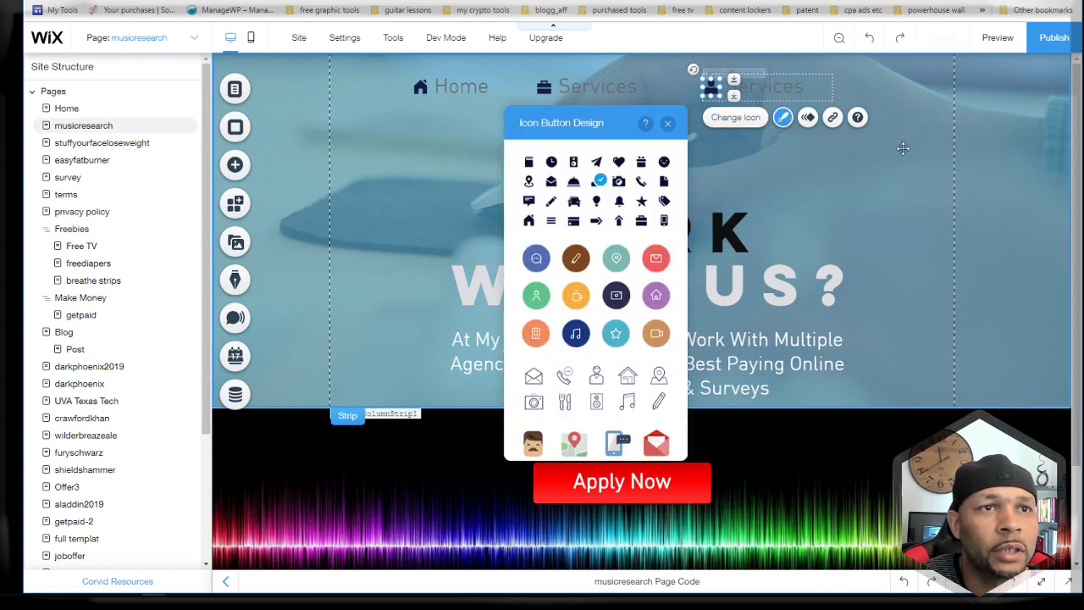
pyautogui.click(782, 89)
pyautogui.doubleClick(782, 89)
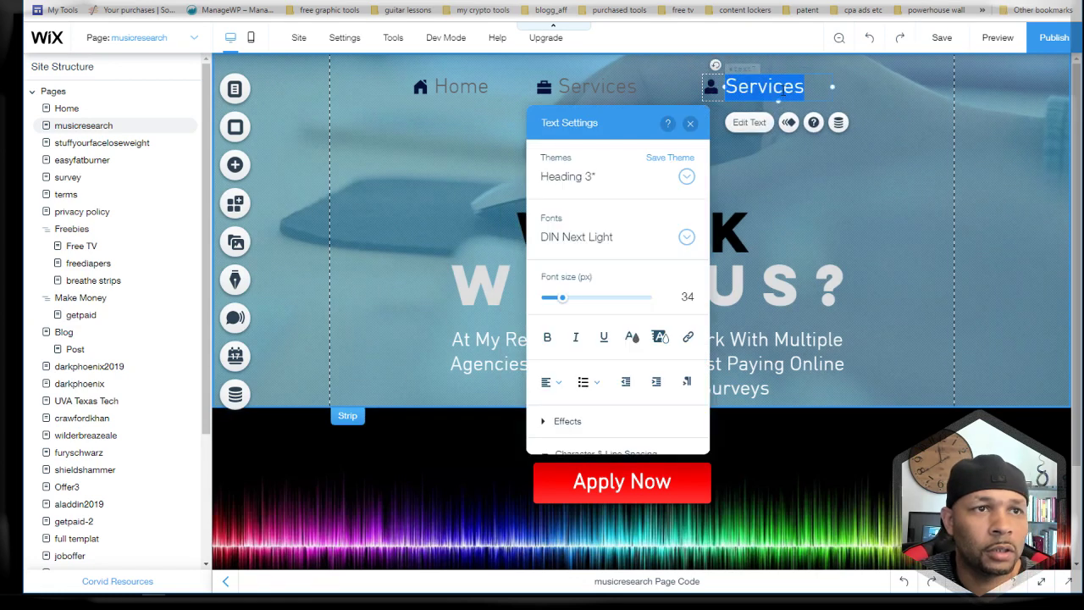
pyautogui.write('Contact')
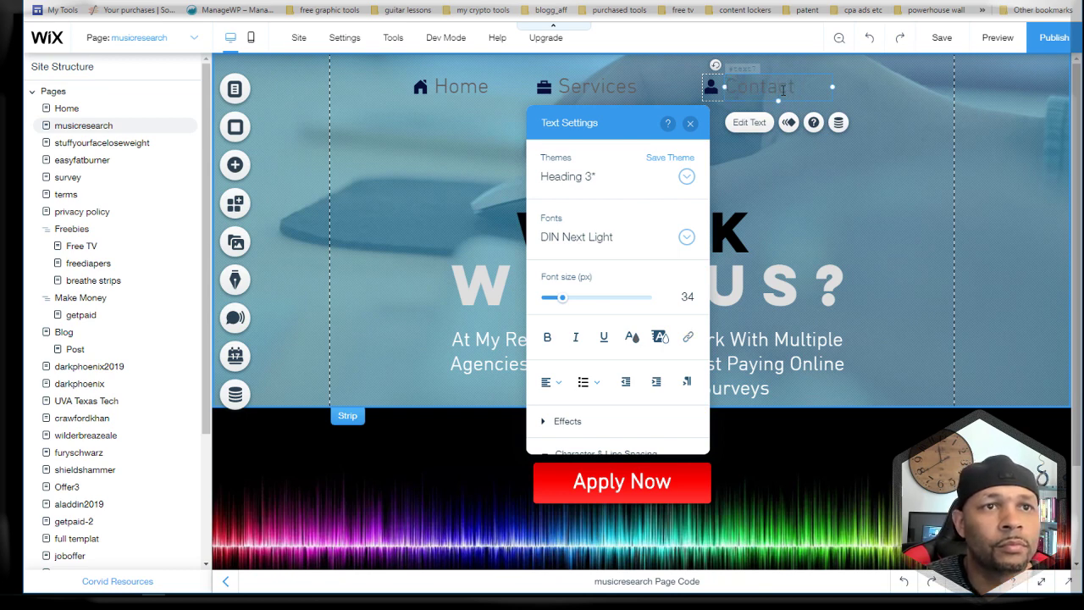
pyautogui.write(' Us')
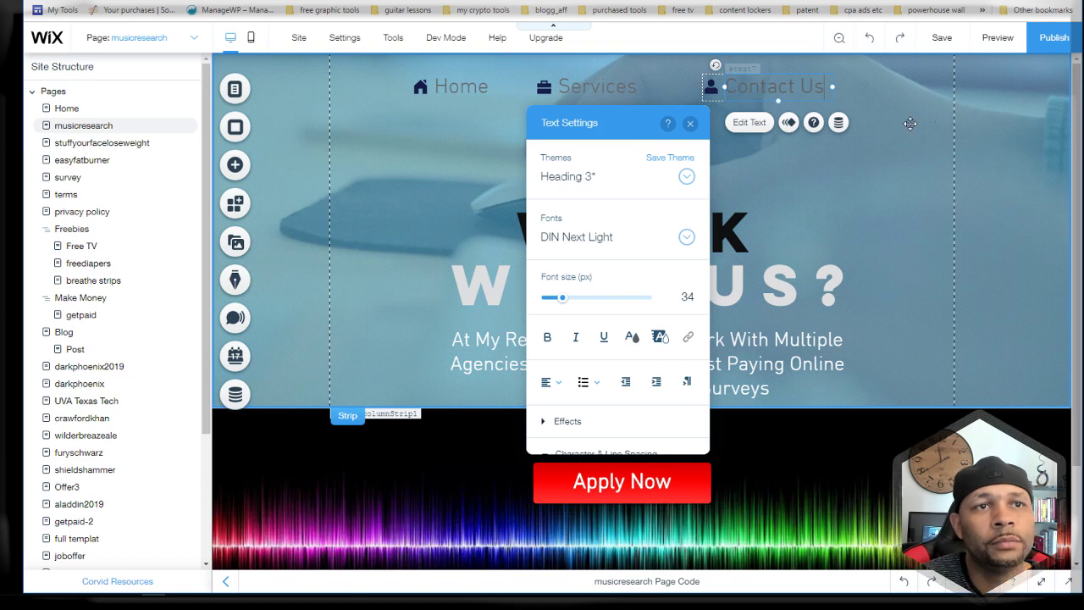
pyautogui.click(911, 124)
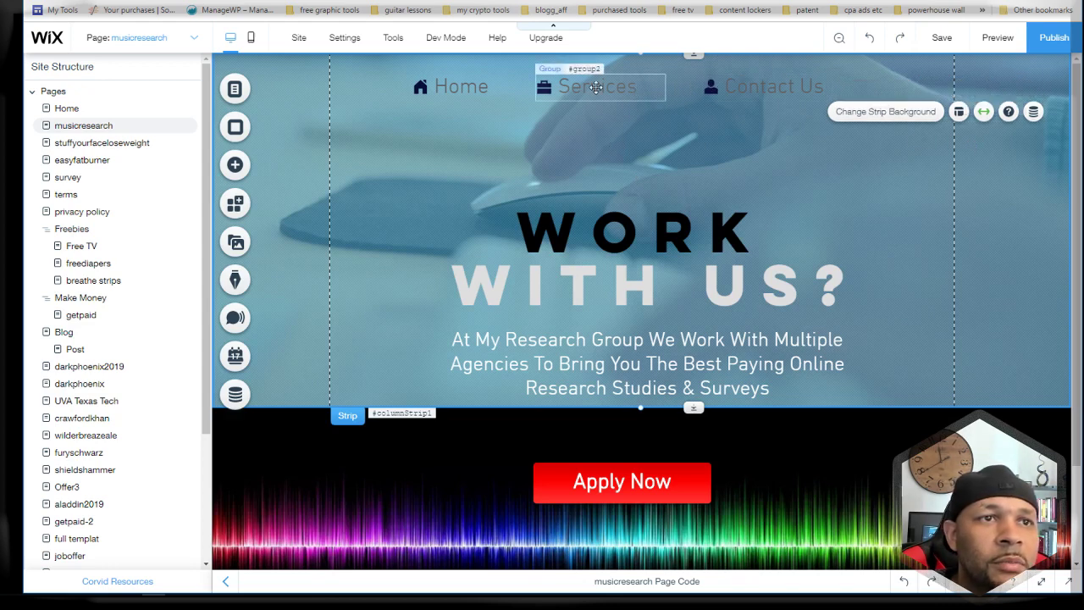
# Step: Nudge the Services and Contact Us groups slightly right to even out the spacing of the navigation items
pyautogui.moveTo(597, 87); pyautogui.dragTo(606, 88)
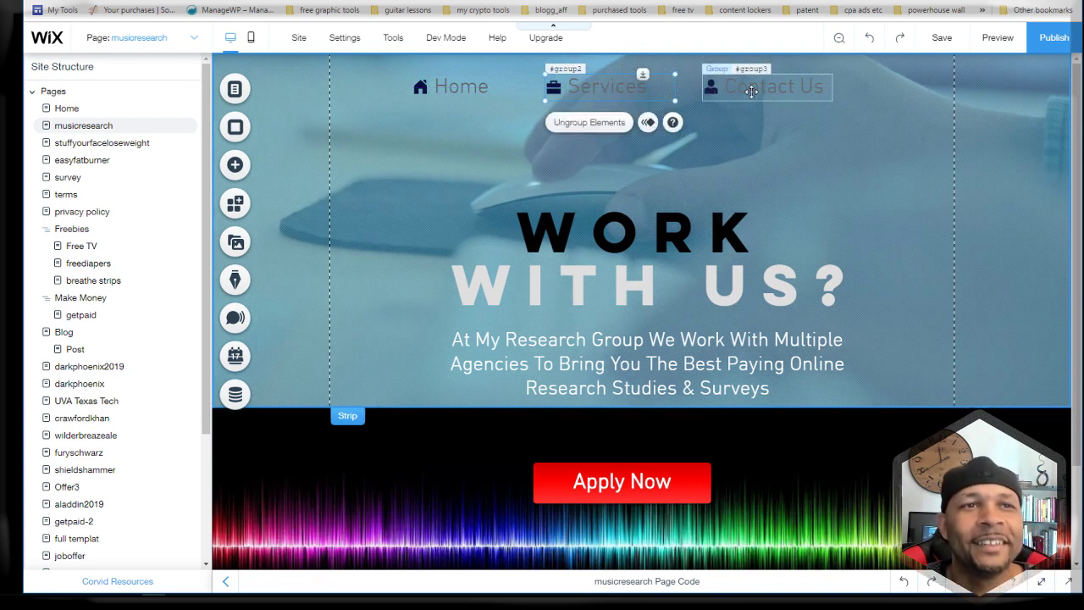
pyautogui.moveTo(751, 92); pyautogui.dragTo(766, 92)
pyautogui.click(920, 133)
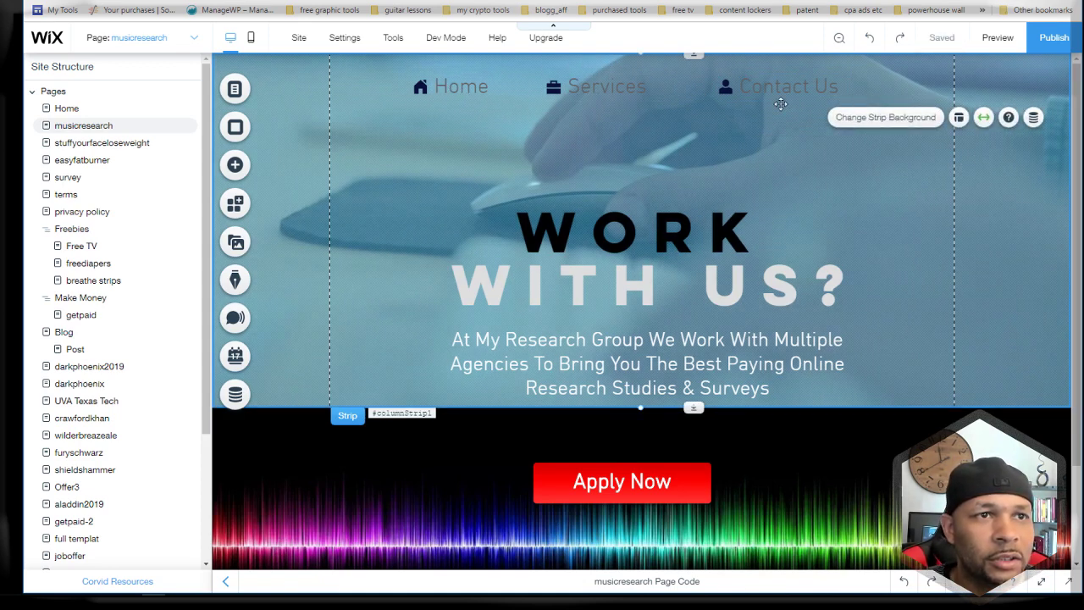
# Step: Move the "Work With Us?" heading slightly up to leave more space above the paragraph
pyautogui.scroll(-3, 675, 123)
pyautogui.scroll(3, 675, 170)
pyautogui.scroll(-3, 643, 254)
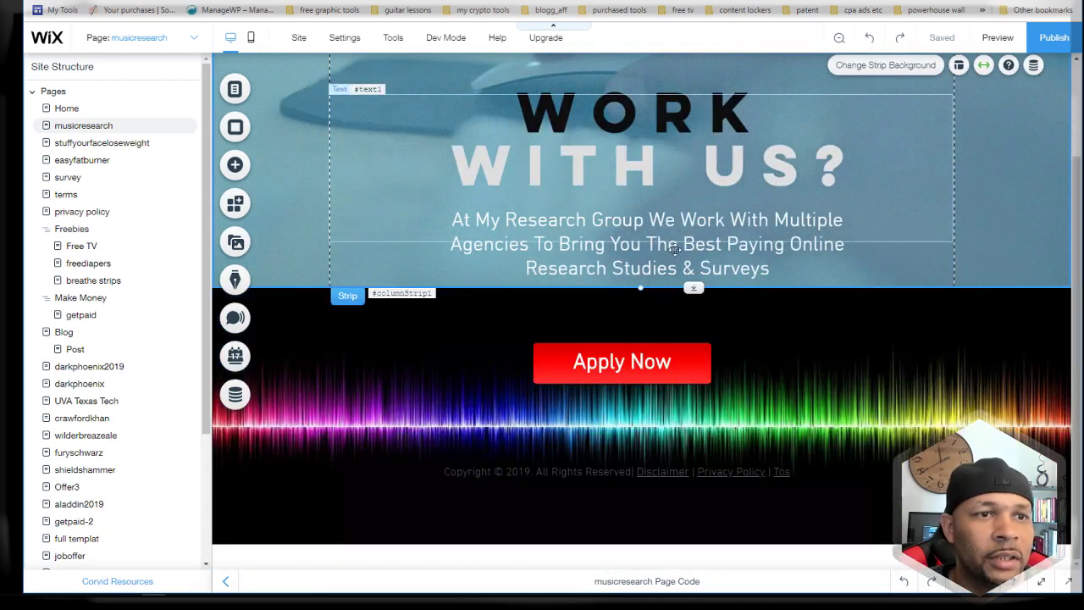
pyautogui.click(625, 358)
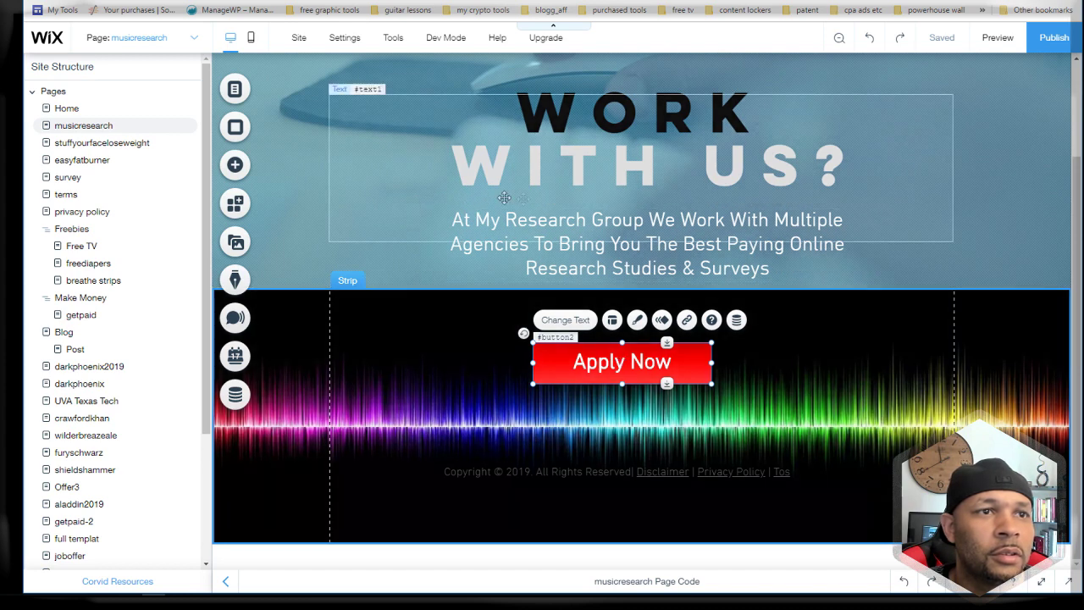
pyautogui.scroll(3, 699, 237)
pyautogui.moveTo(698, 237); pyautogui.dragTo(699, 213)
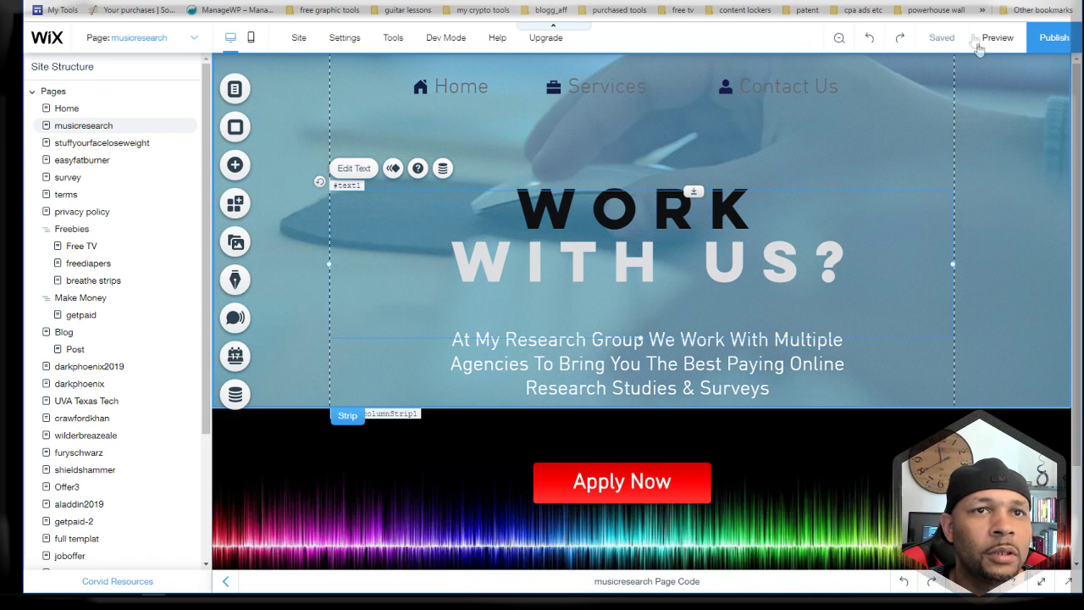
# Step: Save the site without publishing it and switch to the mobile version of the page
pyautogui.click(941, 38)
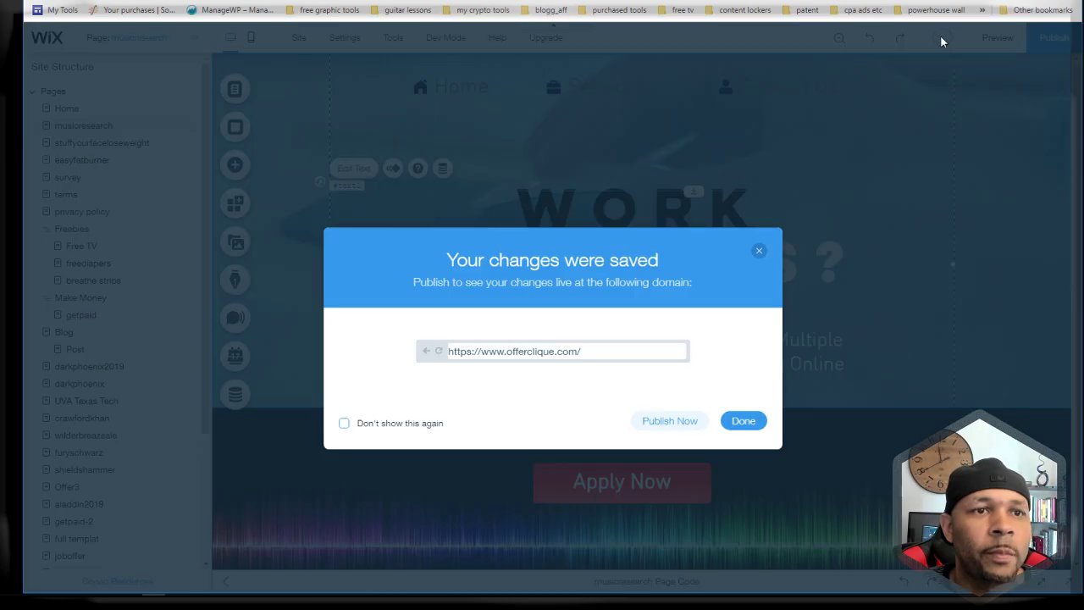
pyautogui.click(743, 421)
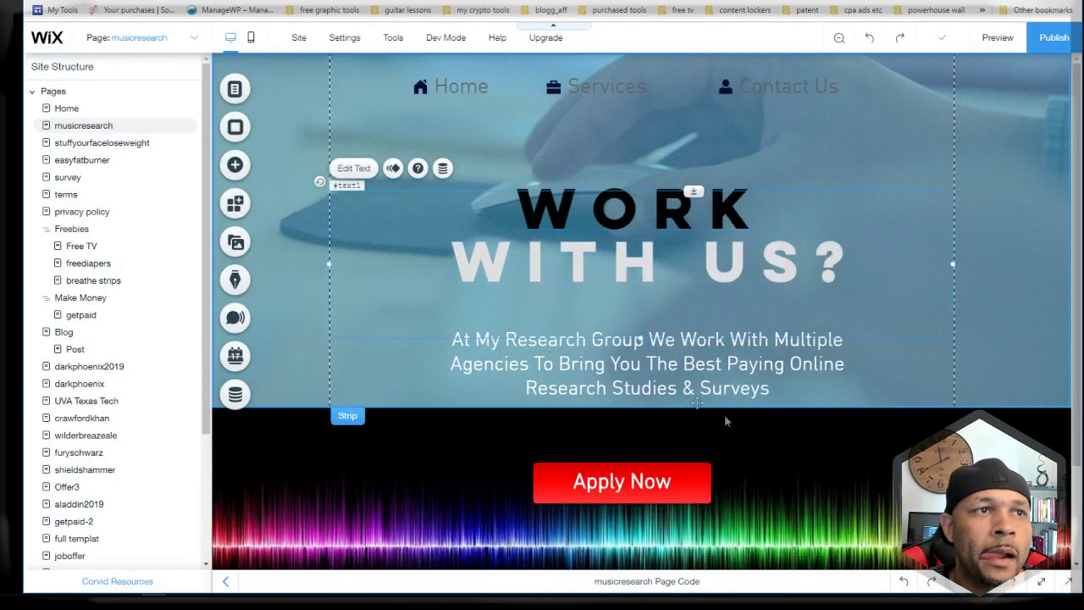
pyautogui.click(251, 39)
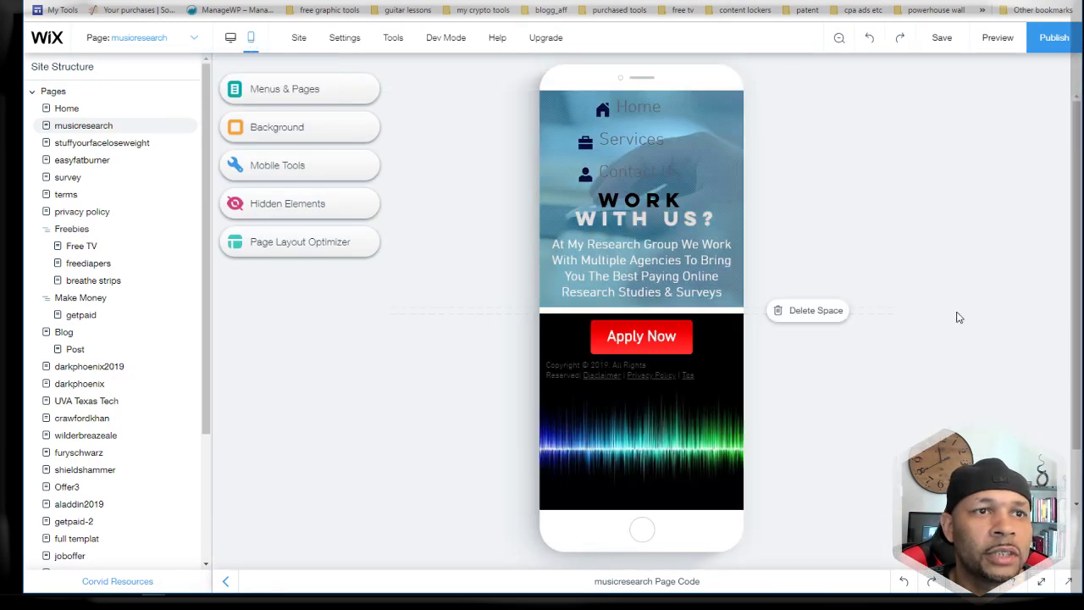
# Step: Stagger the mobile navigation items diagonally, moving Home to the left above Services and Contact Us to the right below it
pyautogui.moveTo(600, 110); pyautogui.dragTo(565, 116)
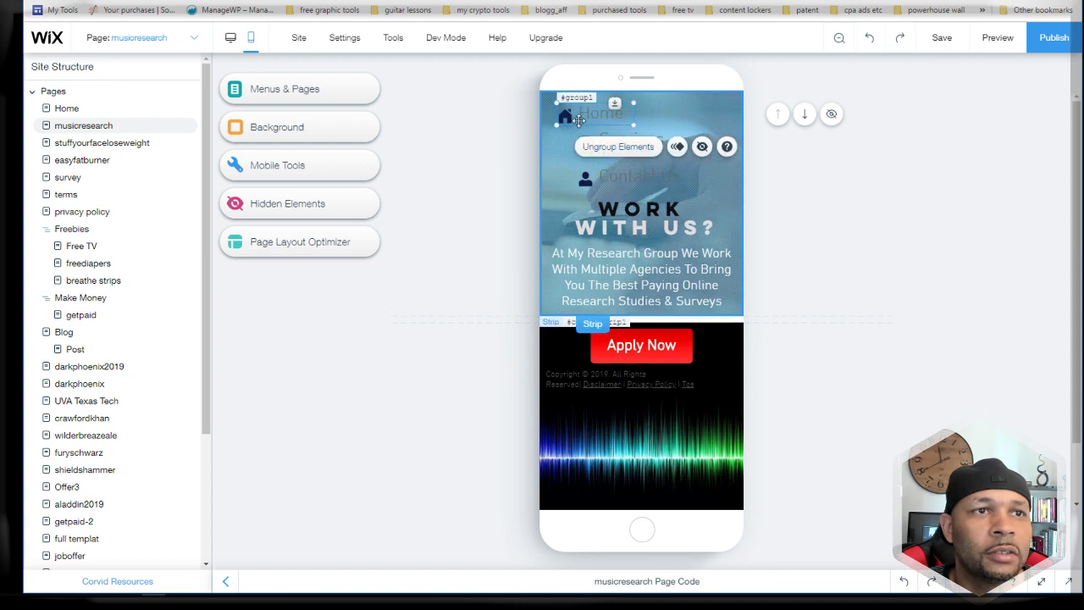
pyautogui.click(855, 194)
pyautogui.moveTo(585, 143); pyautogui.dragTo(593, 183)
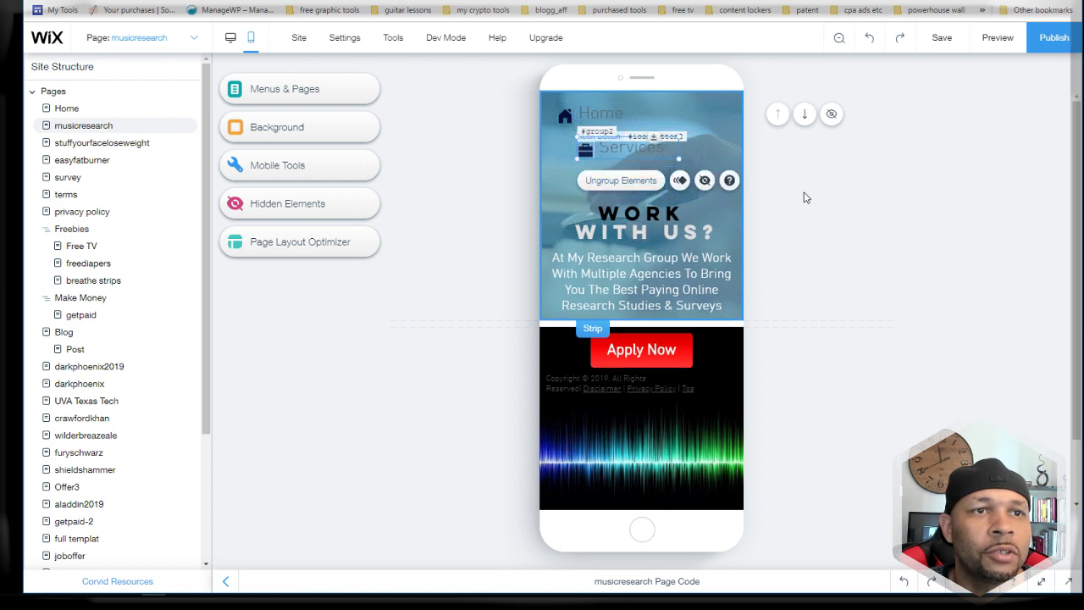
pyautogui.click(600, 179)
pyautogui.moveTo(600, 179); pyautogui.dragTo(616, 181)
pyautogui.click(881, 237)
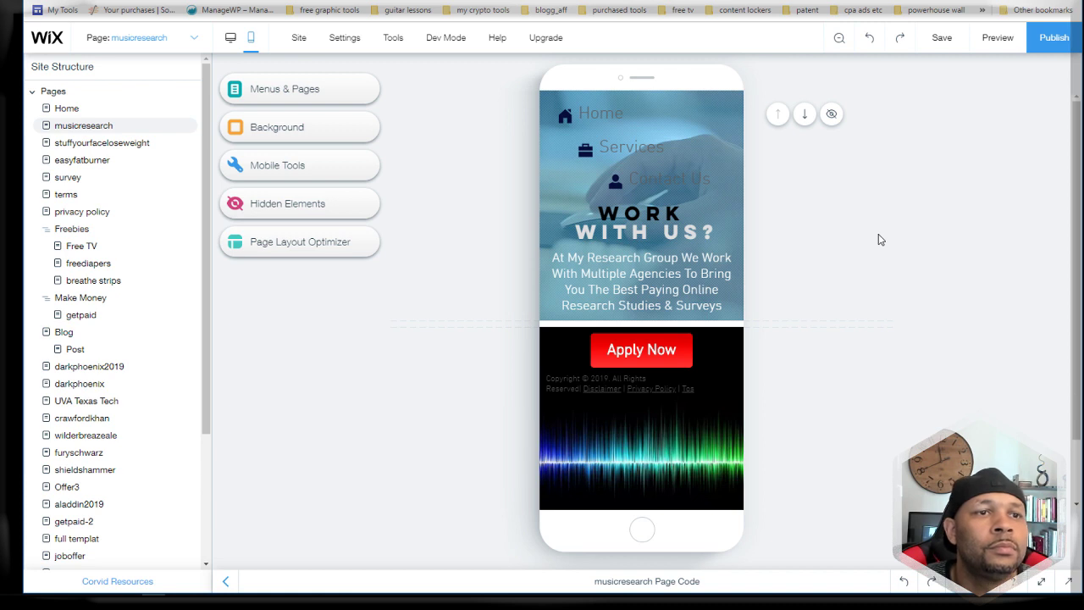
# Step: Nudge the "Work With Us?" heading and the paragraph below it slightly up in the mobile layout
pyautogui.click(669, 231)
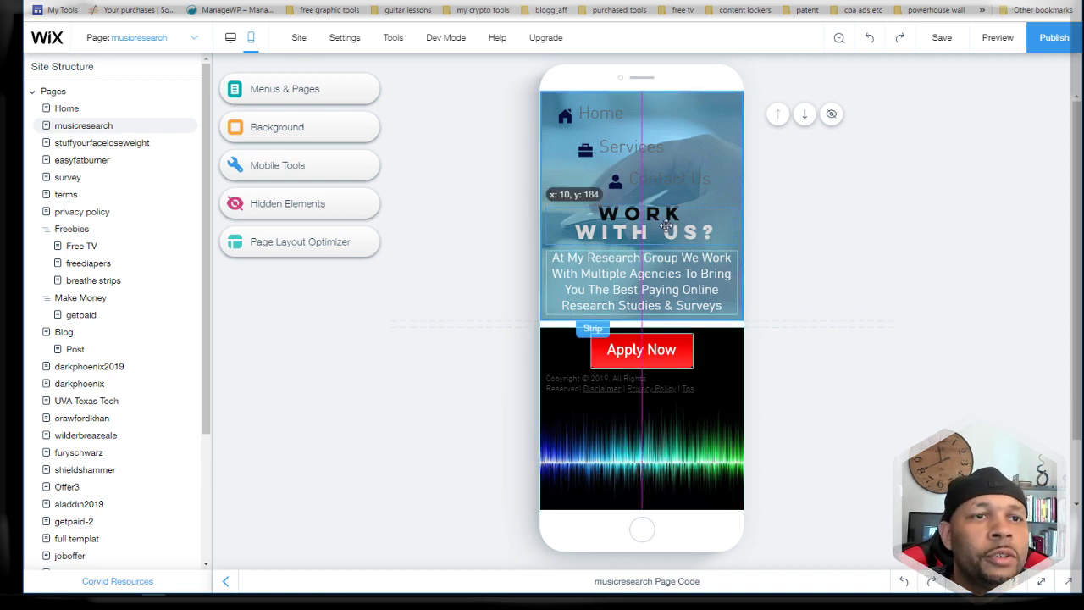
pyautogui.moveTo(669, 231); pyautogui.dragTo(669, 224)
pyautogui.moveTo(690, 265); pyautogui.dragTo(691, 262)
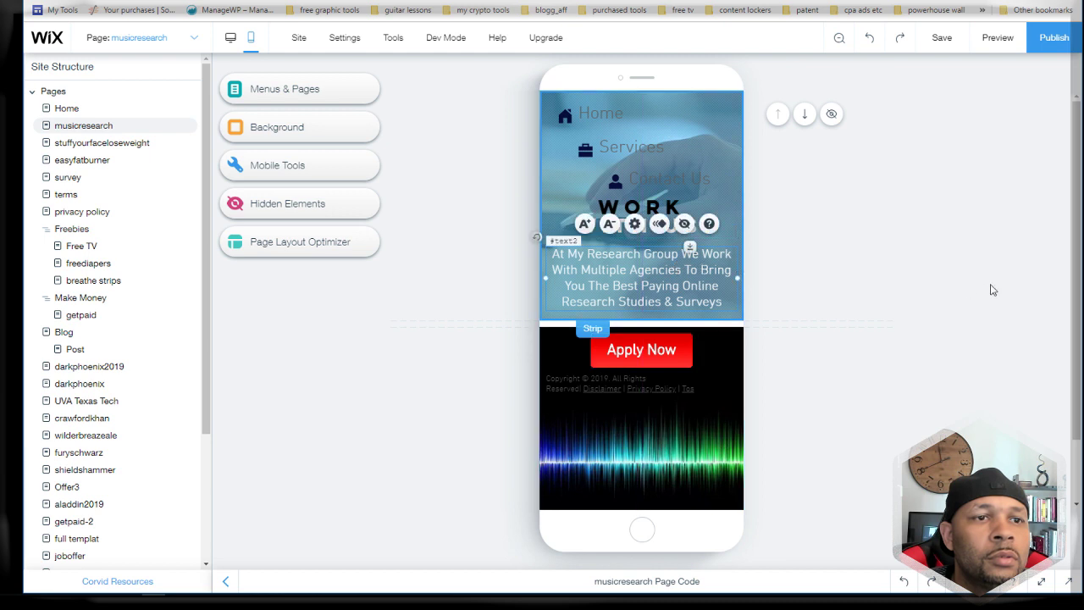
# Step: Raise the black Apply Now strip toward the blue strip in the mobile layout and shift the copyright text slightly down and right
pyautogui.click(716, 362)
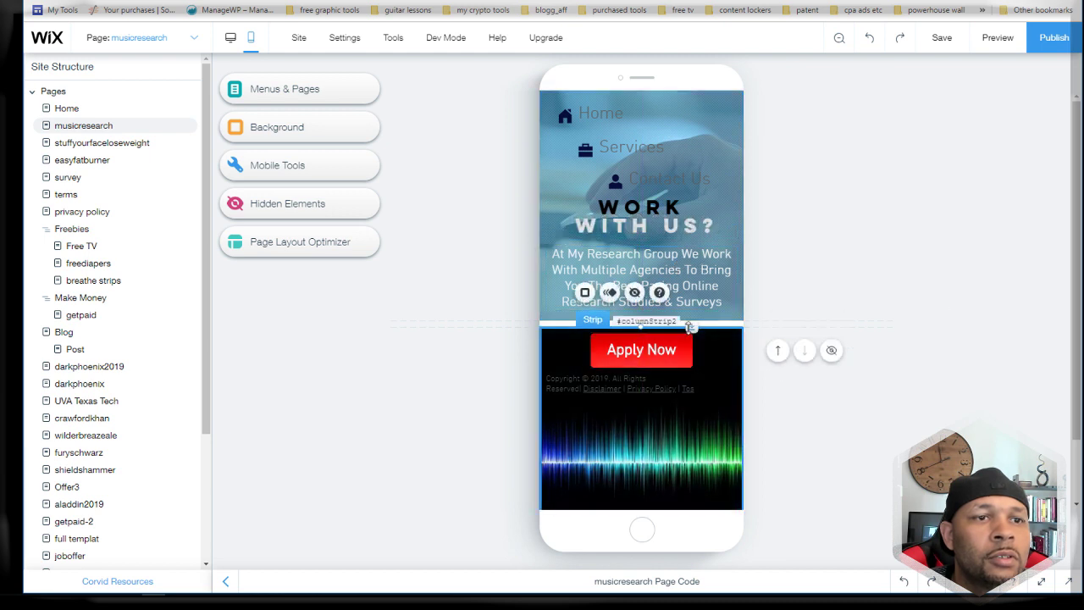
pyautogui.moveTo(690, 327); pyautogui.dragTo(691, 317)
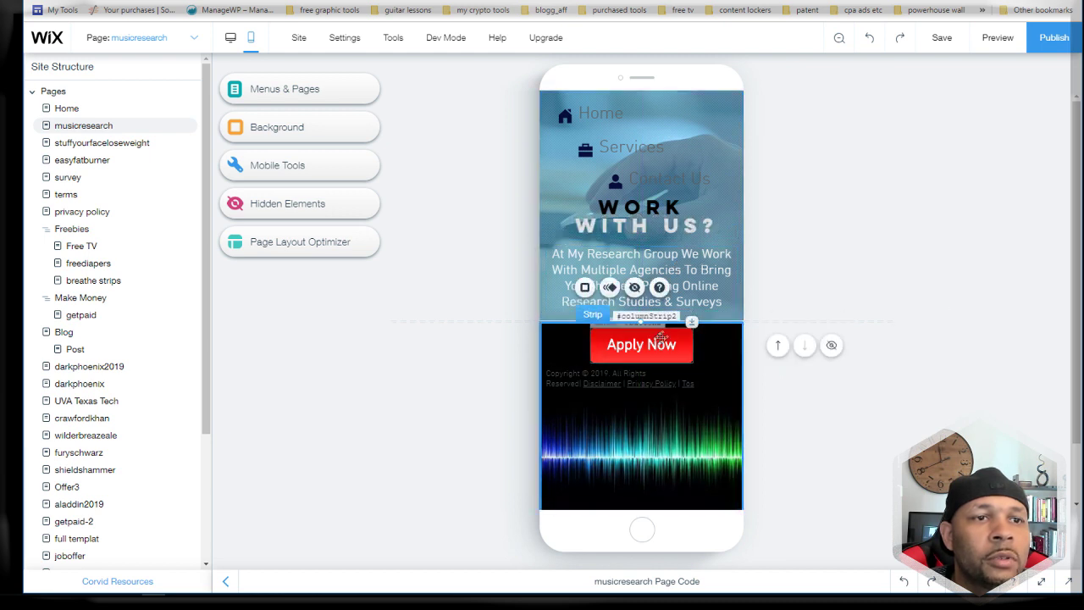
pyautogui.moveTo(647, 382)
pyautogui.mouseDown()
pyautogui.moveTo(668, 441)
pyautogui.moveTo(660, 493)
pyautogui.moveTo(649, 392)
pyautogui.mouseUp()
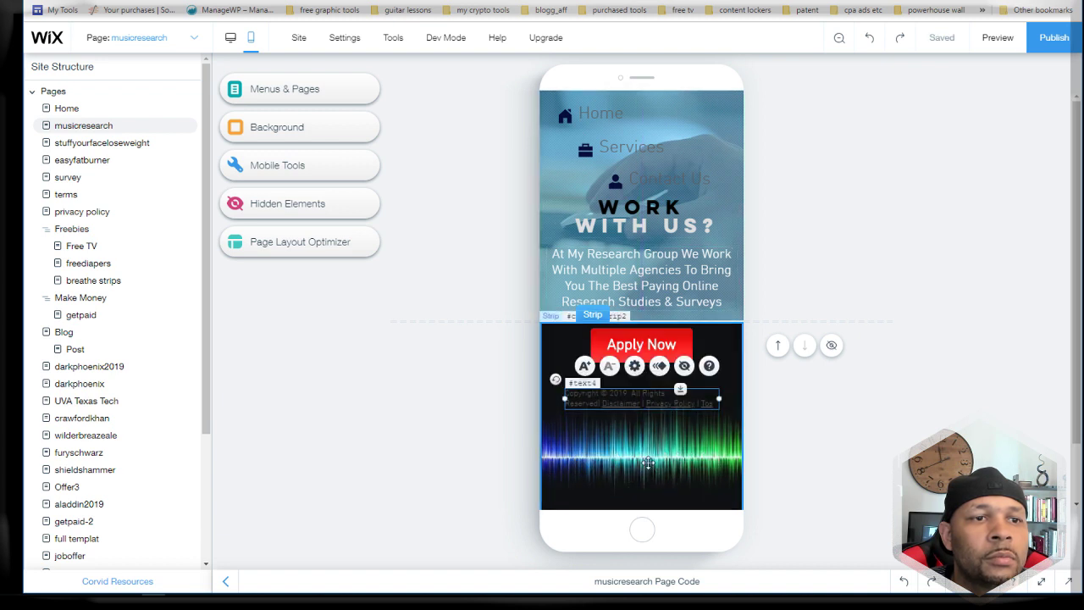
# Step: Move the Apply Now button slightly down and nudge the black strip up against the blue strip
pyautogui.click(647, 462)
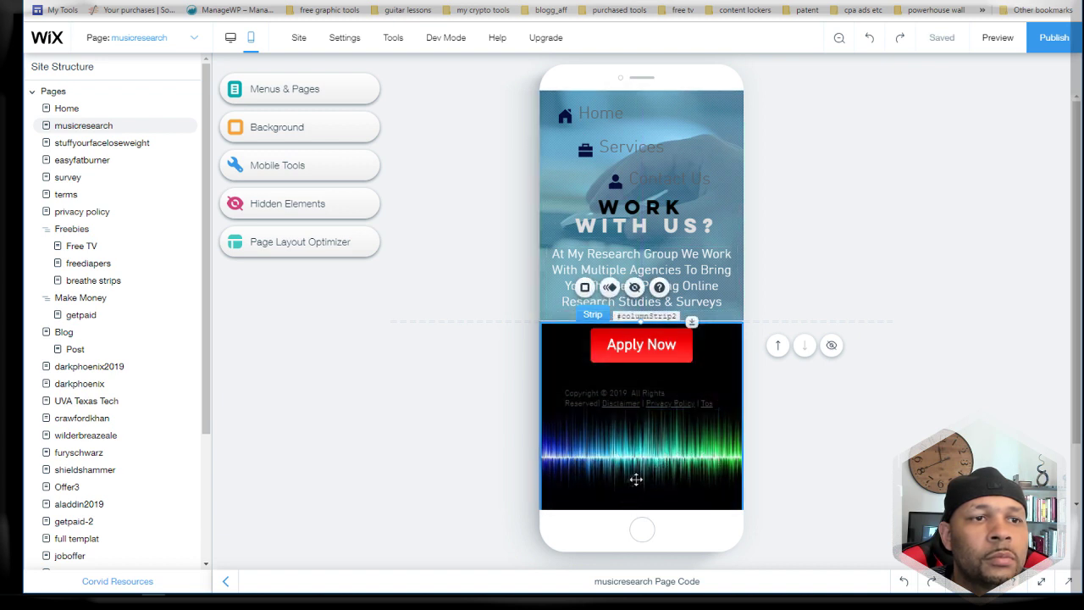
pyautogui.click(692, 321)
pyautogui.moveTo(654, 350); pyautogui.dragTo(654, 360)
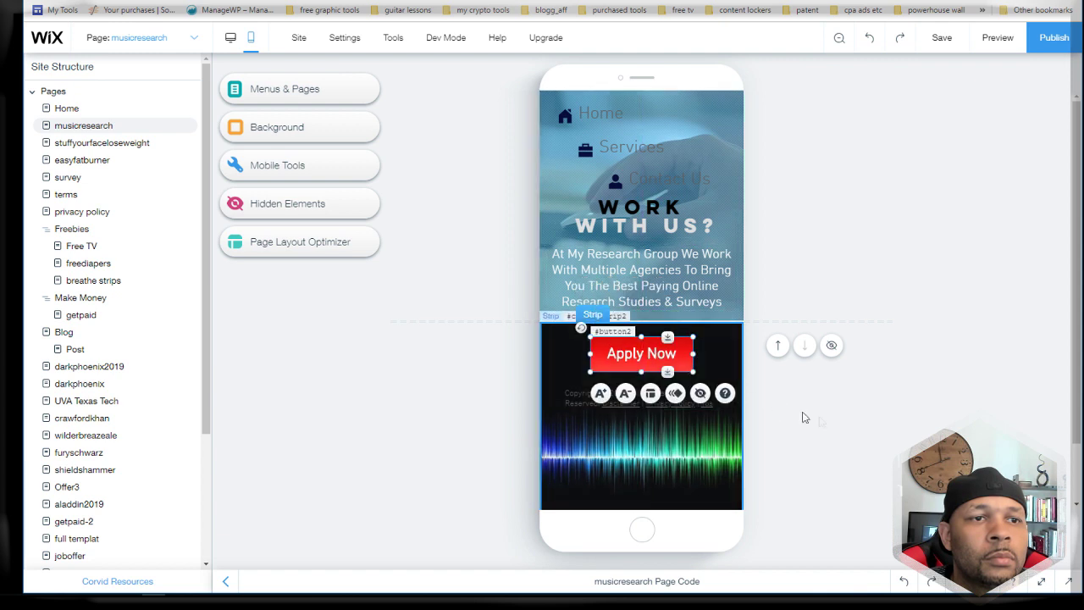
pyautogui.click(653, 430)
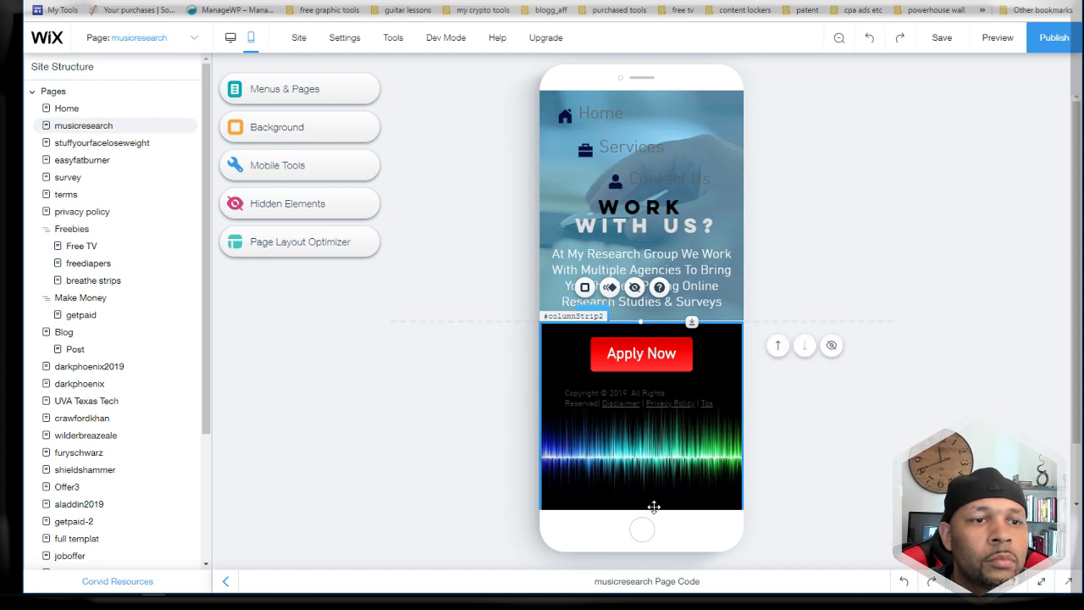
pyautogui.moveTo(655, 507)
pyautogui.mouseDown()
pyautogui.moveTo(657, 486)
pyautogui.moveTo(660, 505)
pyautogui.mouseUp()
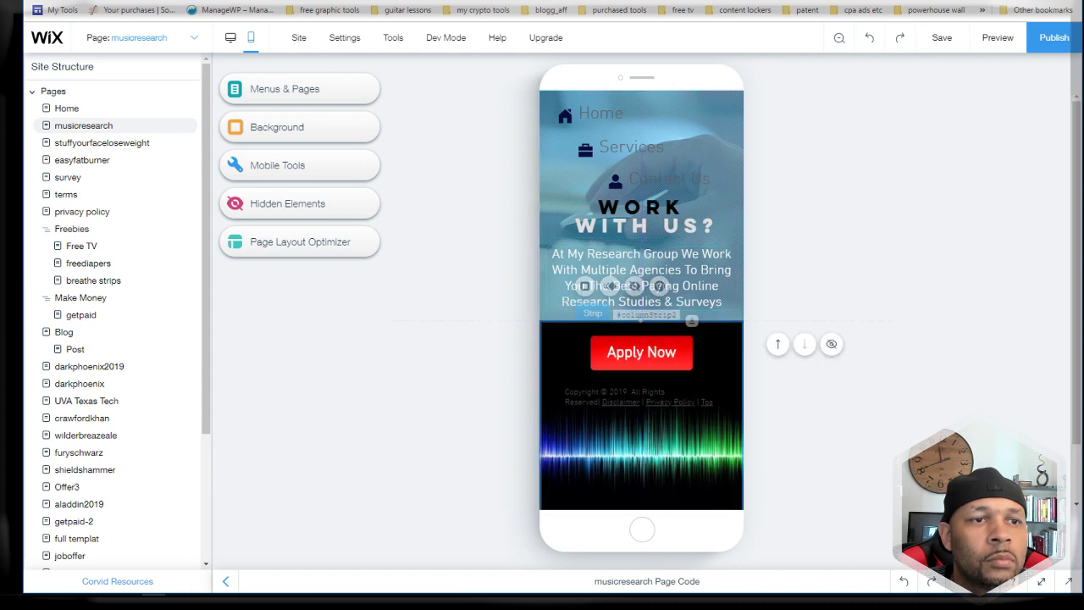
# Step: Widen the copyright text box on both sides in the mobile layout
pyautogui.click(646, 403)
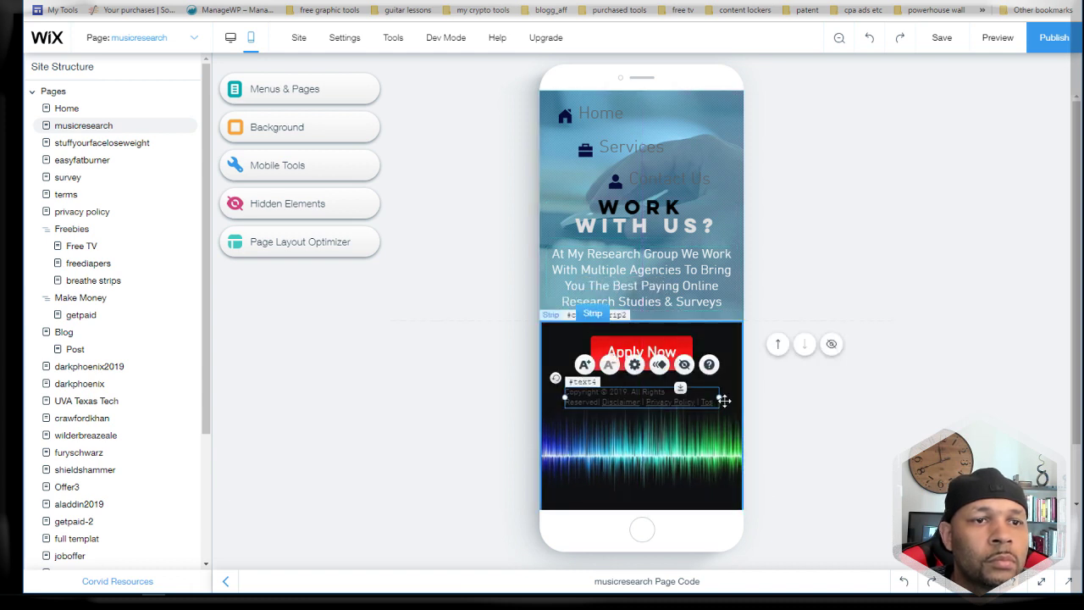
pyautogui.moveTo(724, 398); pyautogui.dragTo(728, 397)
pyautogui.moveTo(566, 399); pyautogui.dragTo(554, 397)
pyautogui.click(876, 443)
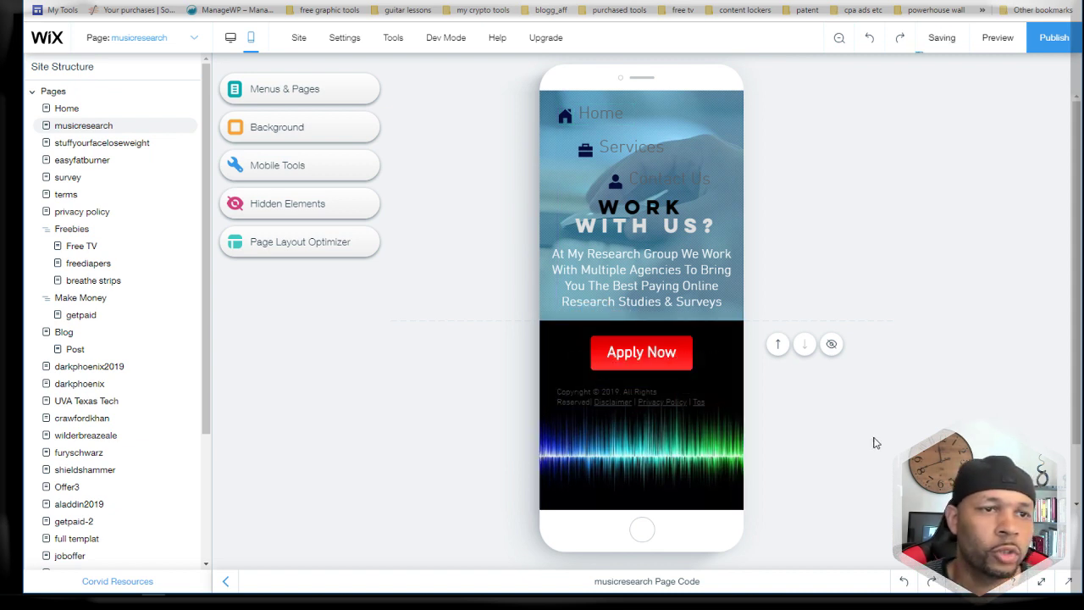
pyautogui.click(588, 397)
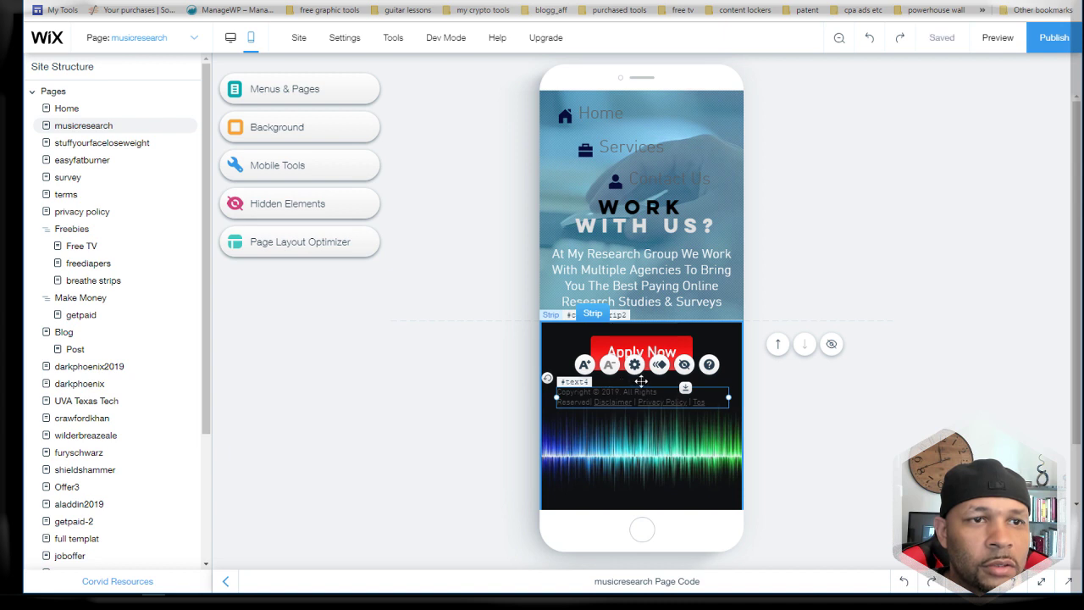
pyautogui.click(843, 422)
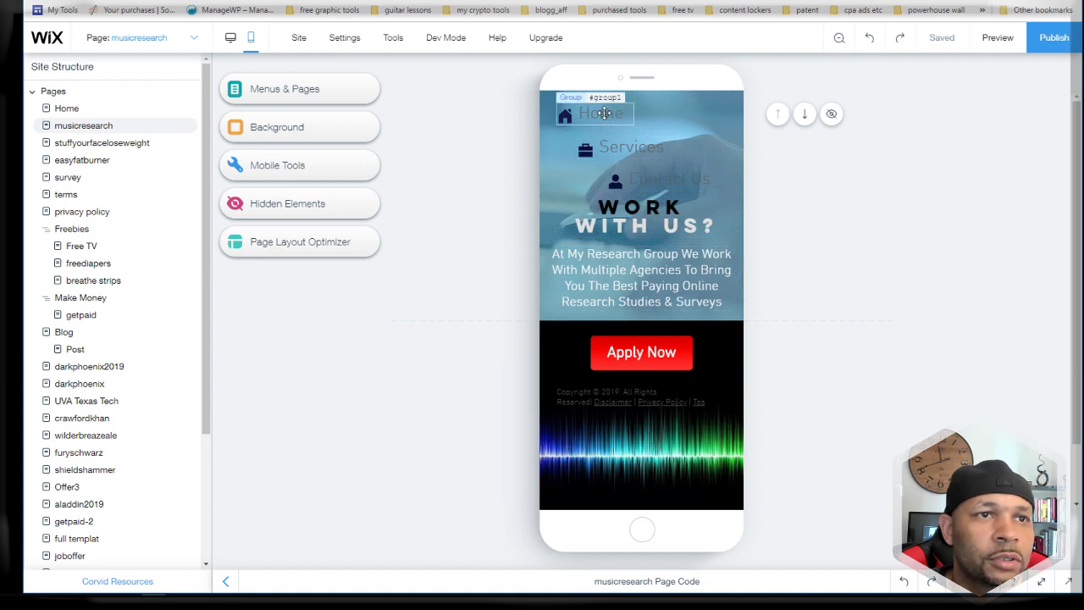
# Step: Nudge the Home navigation item slightly down and to the left
pyautogui.click(598, 115)
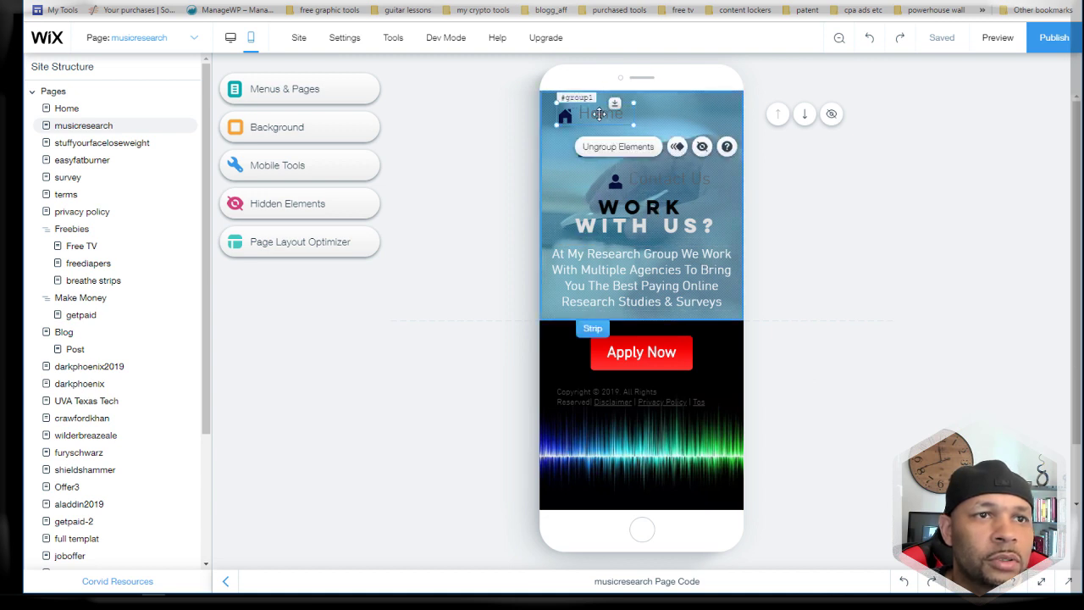
pyautogui.moveTo(597, 115)
pyautogui.mouseDown()
pyautogui.moveTo(627, 114)
pyautogui.moveTo(576, 116)
pyautogui.moveTo(593, 119)
pyautogui.mouseUp()
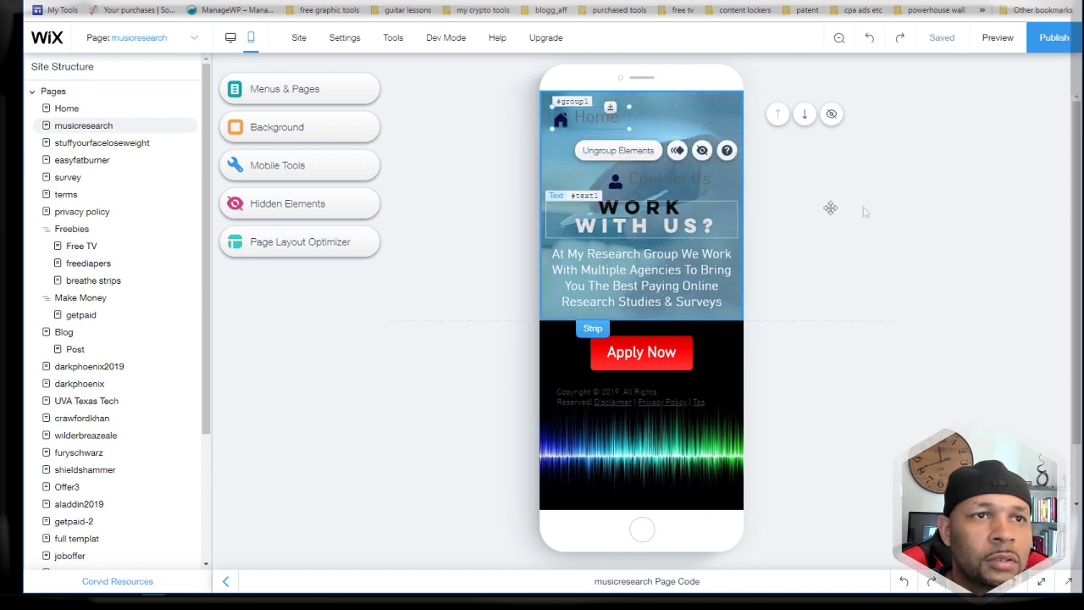
pyautogui.click(873, 240)
# Step: Move the Contact Us item left beneath Services and hide it from the mobile layout
pyautogui.moveTo(669, 182); pyautogui.dragTo(620, 188)
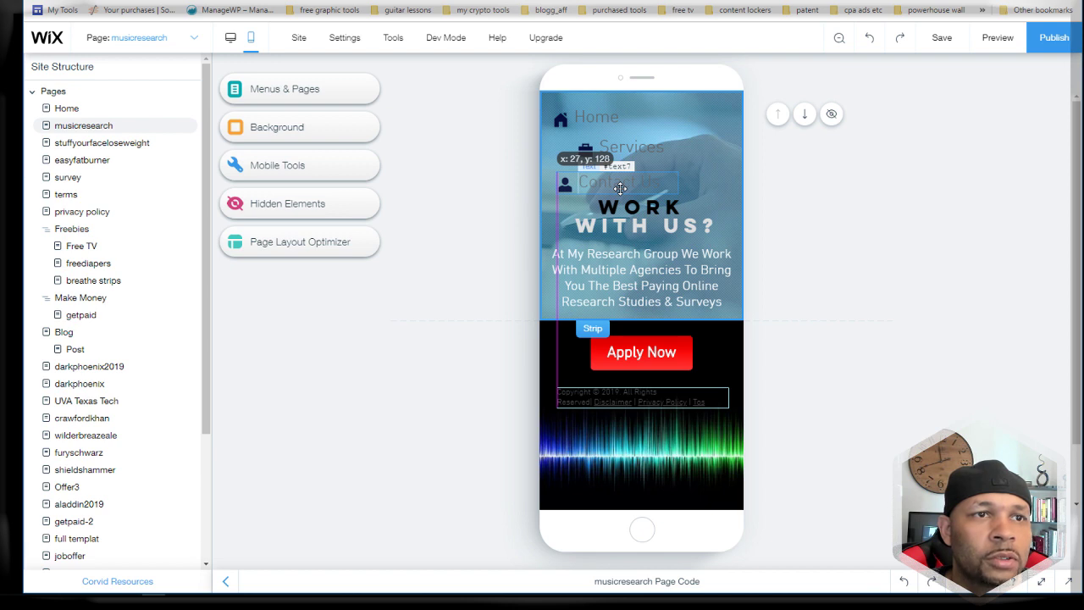
pyautogui.moveTo(620, 188); pyautogui.dragTo(620, 188)
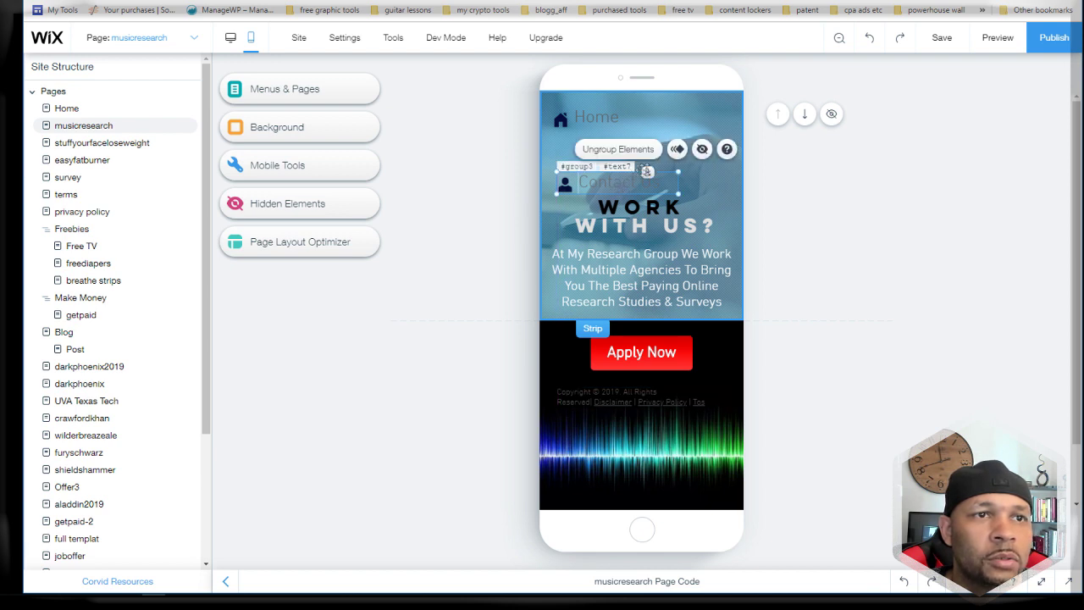
pyautogui.click(701, 150)
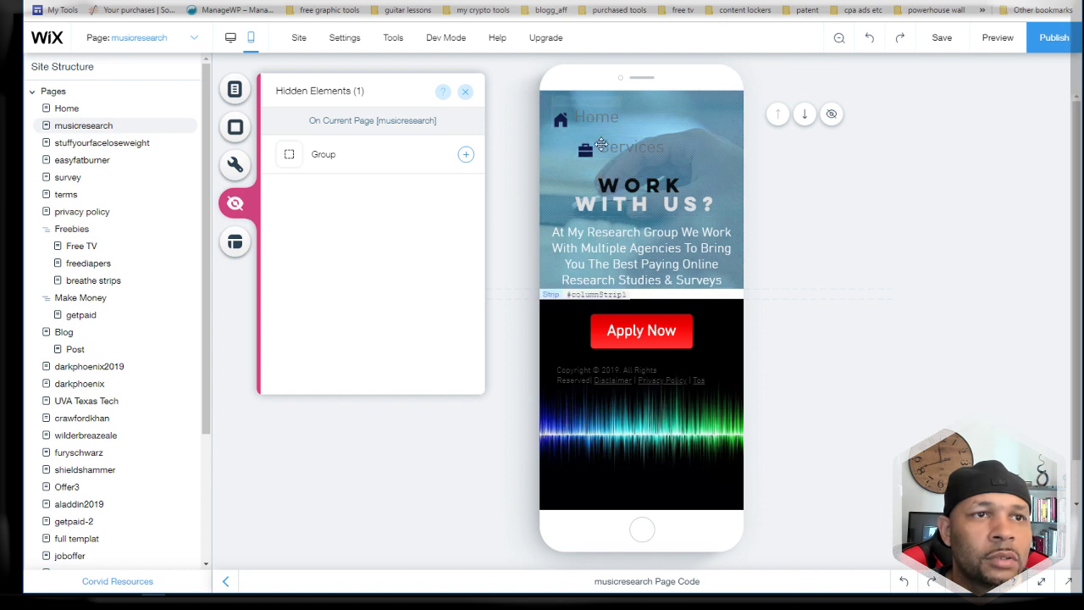
# Step: Place the Services item beside Home on the same row and nudge Home slightly down
pyautogui.moveTo(600, 141); pyautogui.dragTo(659, 125)
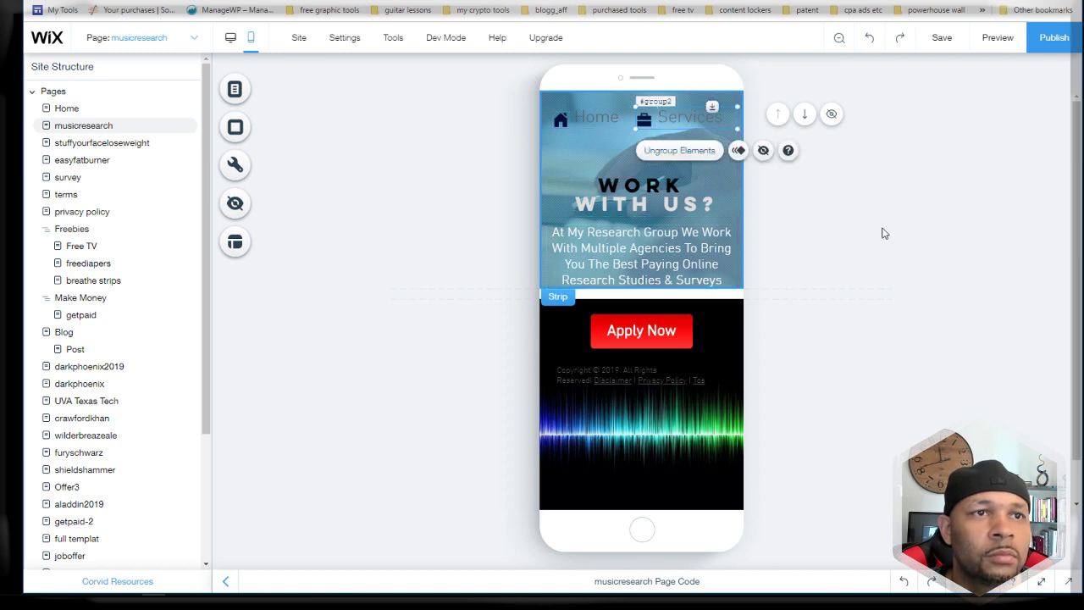
pyautogui.click(572, 119)
pyautogui.moveTo(573, 118); pyautogui.dragTo(583, 123)
pyautogui.click(922, 263)
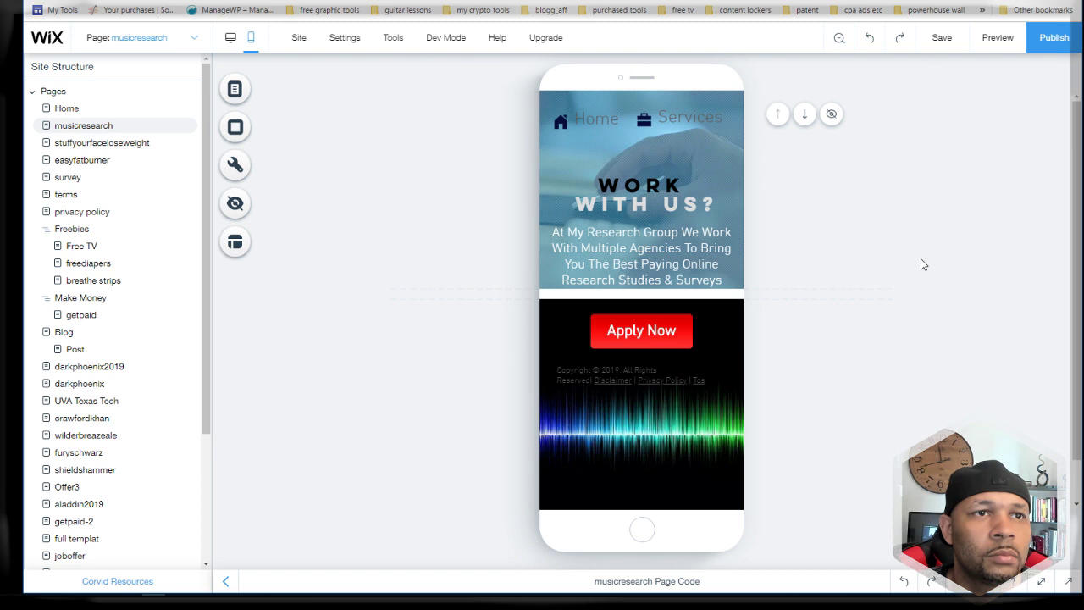
# Step: Move the "Work With Us?" heading and the paragraph below it up toward the navigation row
pyautogui.click(648, 206)
pyautogui.moveTo(648, 206); pyautogui.dragTo(648, 175)
pyautogui.moveTo(635, 247); pyautogui.dragTo(633, 224)
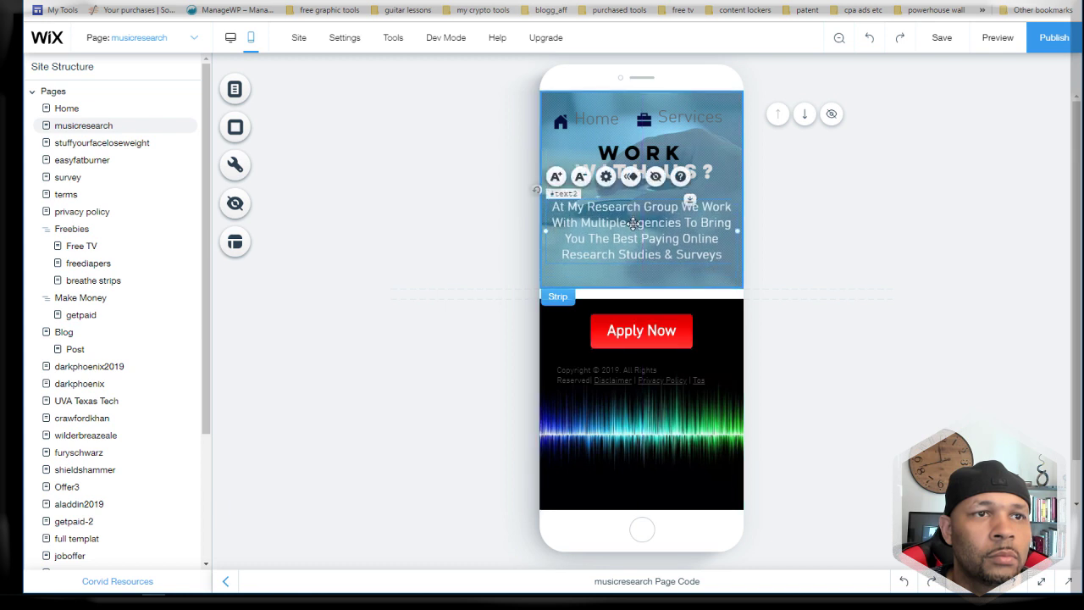
# Step: Reduce the paragraph's mobile text size to 18px
pyautogui.click(581, 176)
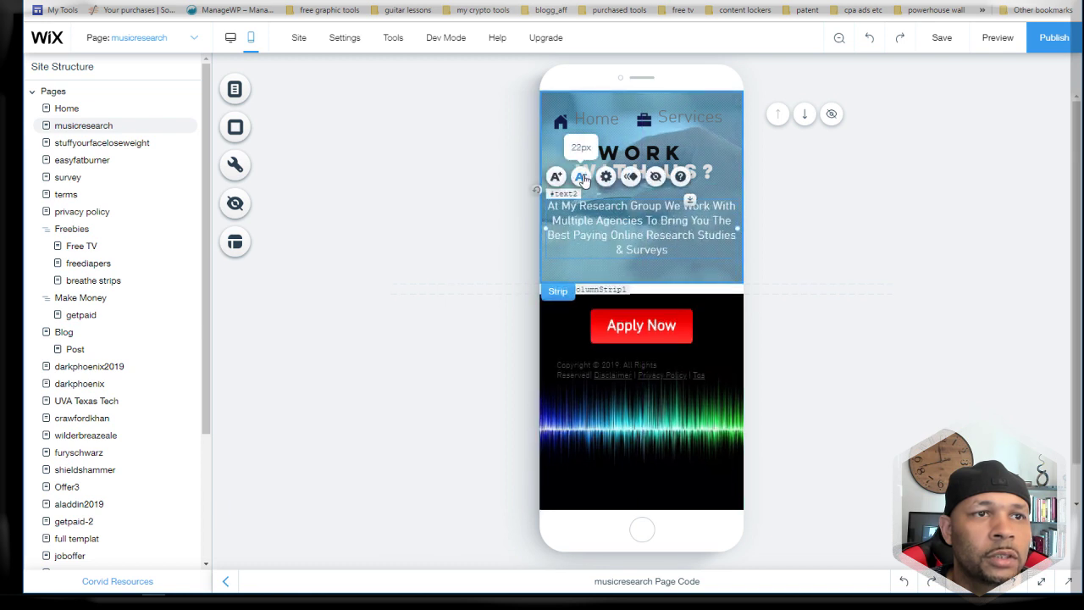
pyautogui.click(581, 177)
pyautogui.click(581, 176)
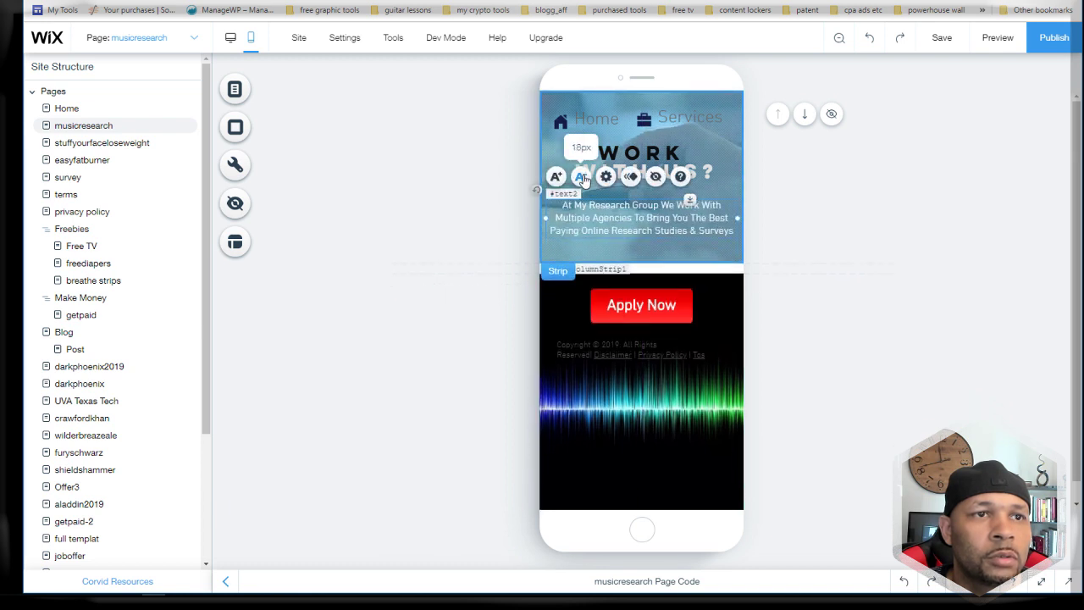
pyautogui.click(915, 309)
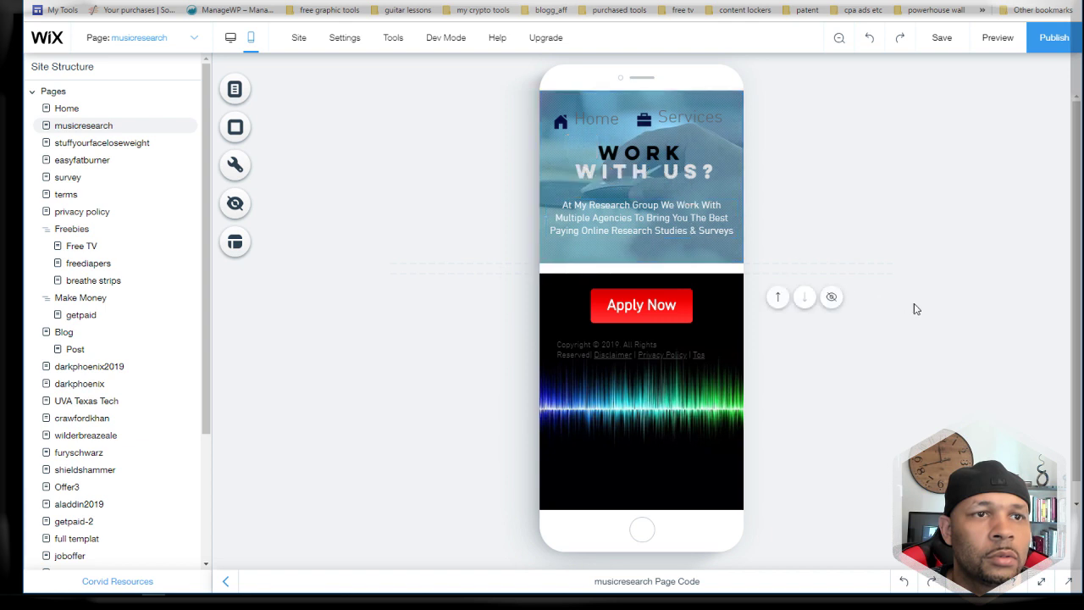
# Step: Close the white gap between the strips by extending the blue strip slightly down and raising the black Apply Now strip
pyautogui.click(718, 293)
pyautogui.moveTo(692, 271); pyautogui.dragTo(691, 259)
pyautogui.click(978, 255)
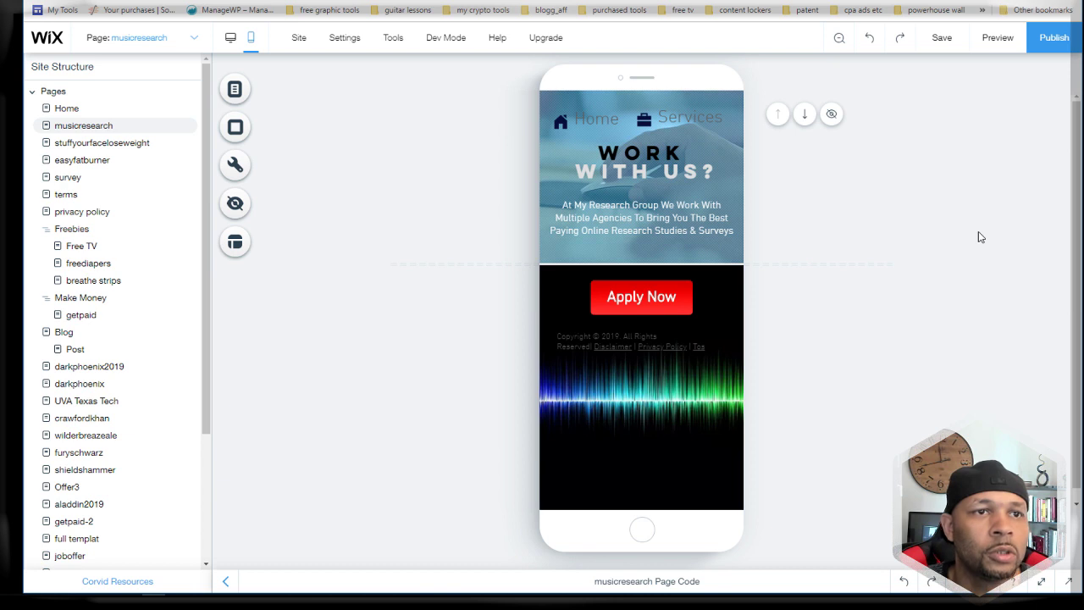
pyautogui.click(715, 275)
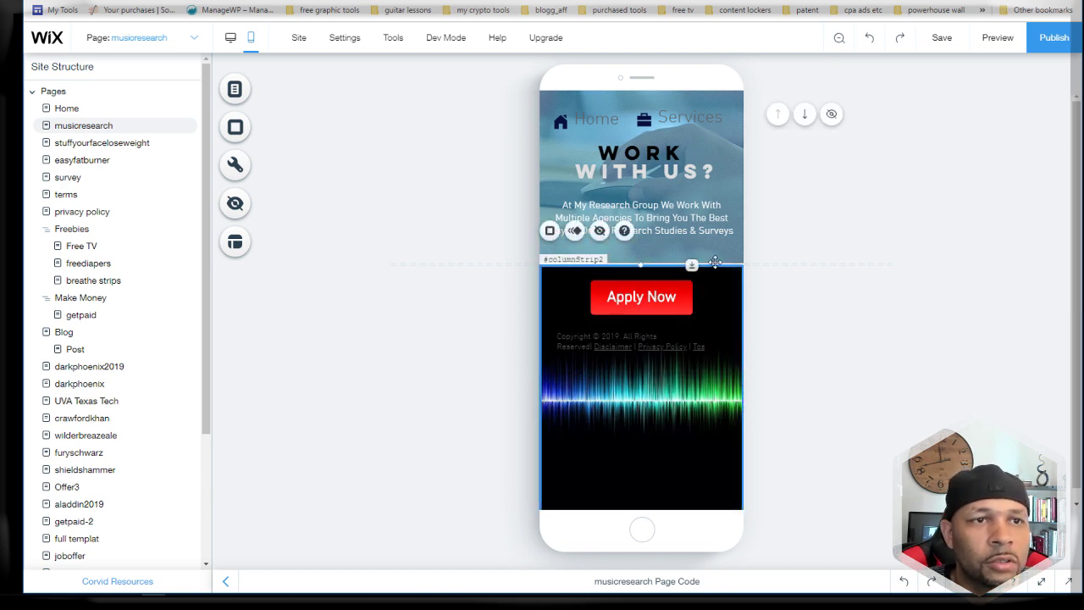
pyautogui.click(716, 256)
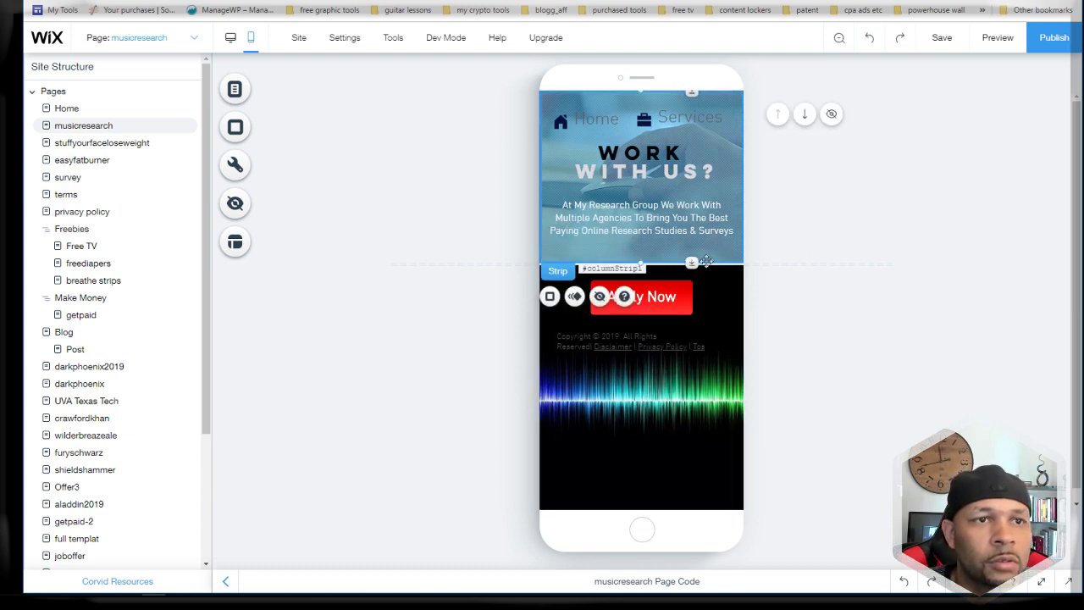
pyautogui.moveTo(691, 263); pyautogui.dragTo(691, 268)
pyautogui.click(976, 253)
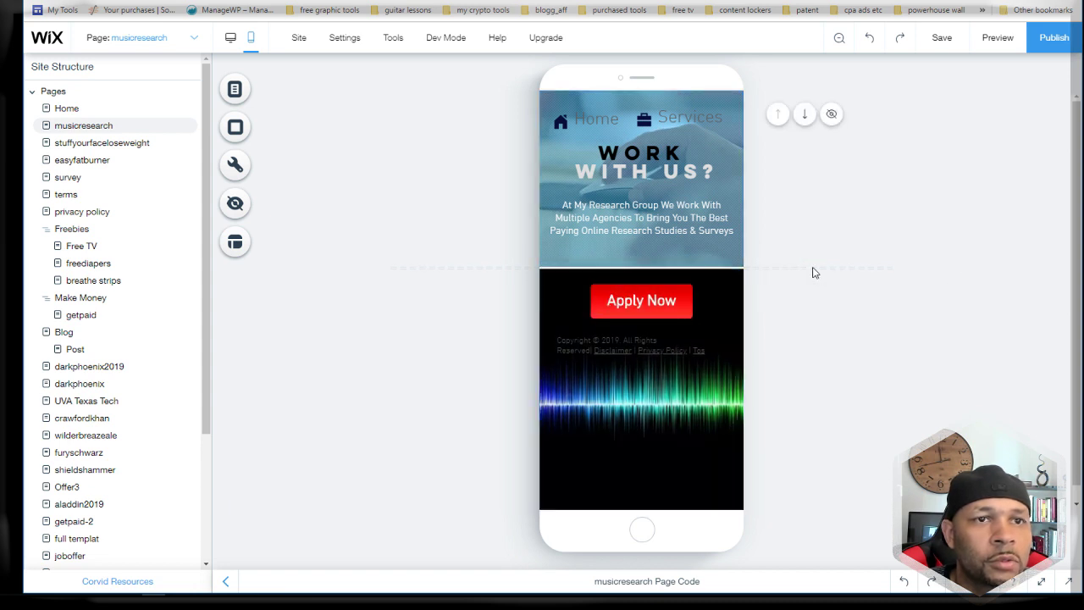
pyautogui.moveTo(718, 305); pyautogui.dragTo(716, 296)
pyautogui.click(897, 339)
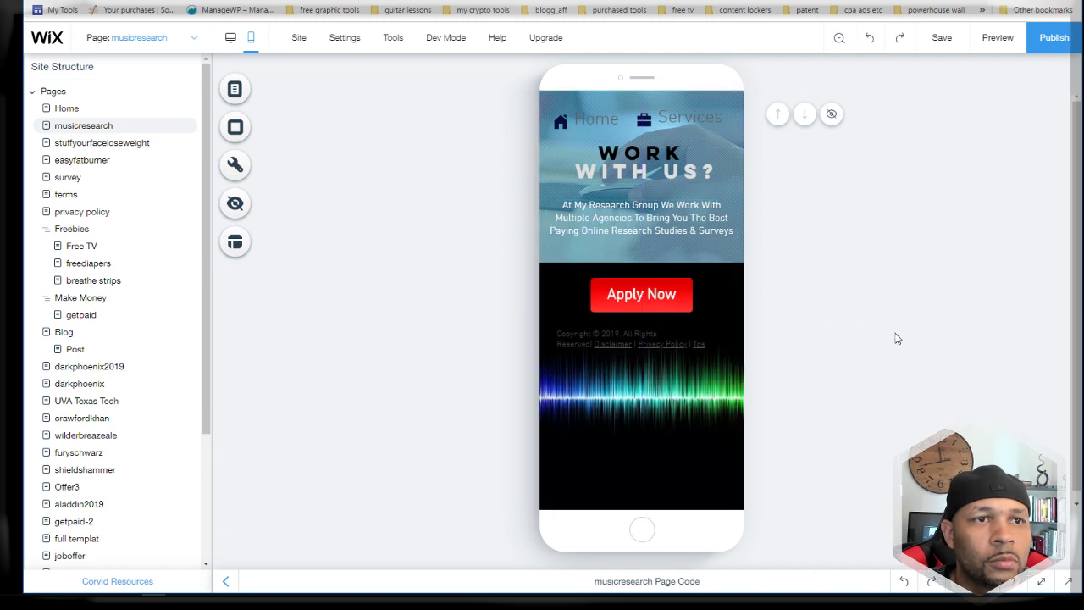
# Step: Move the copyright text below the sound wave graphic and lower the Apply Now button slightly
pyautogui.click(668, 396)
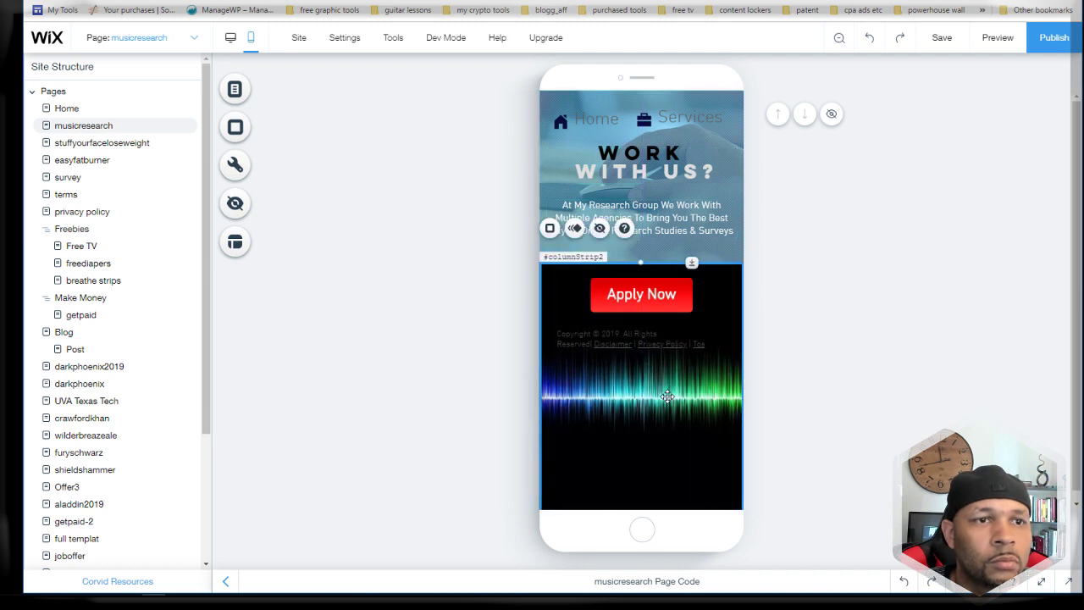
pyautogui.moveTo(635, 340); pyautogui.dragTo(637, 466)
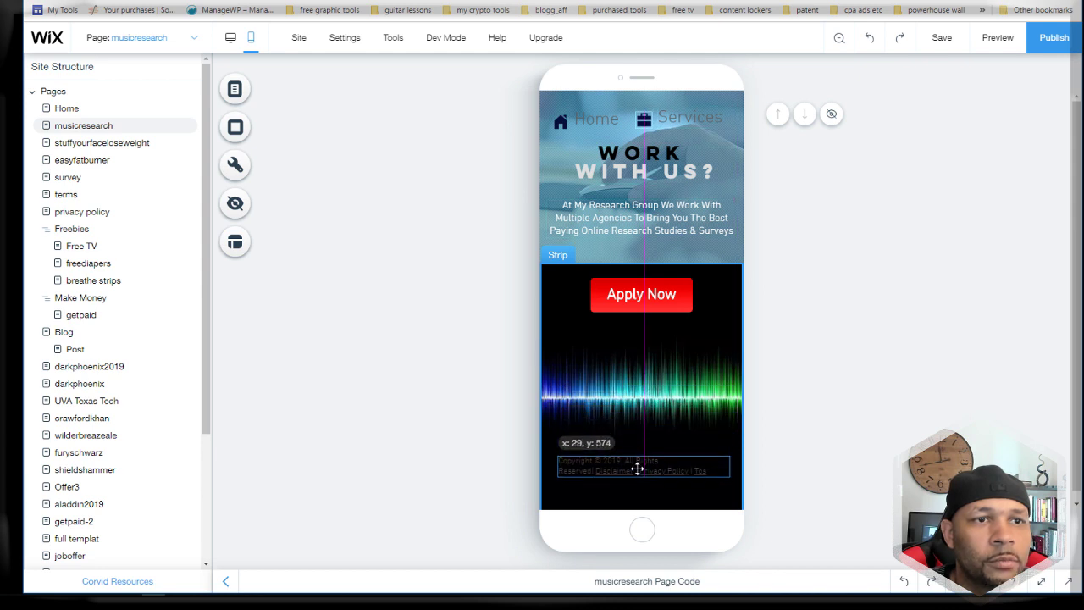
pyautogui.moveTo(648, 305); pyautogui.dragTo(648, 319)
pyautogui.click(913, 377)
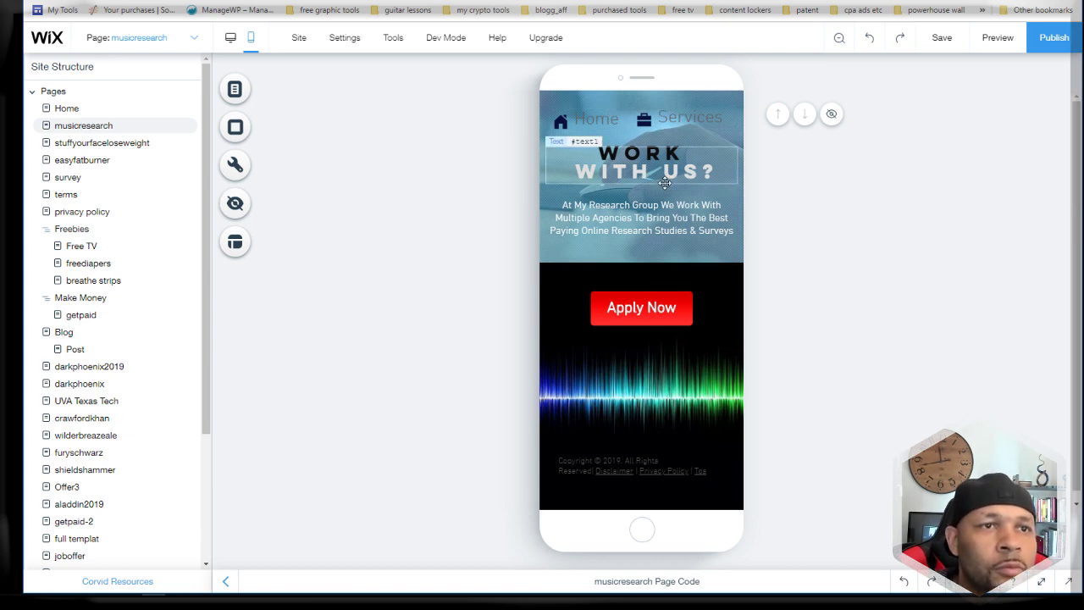
# Step: Lower the research group paragraph slightly to leave more space under the "Work With Us?" heading
pyautogui.click(631, 227)
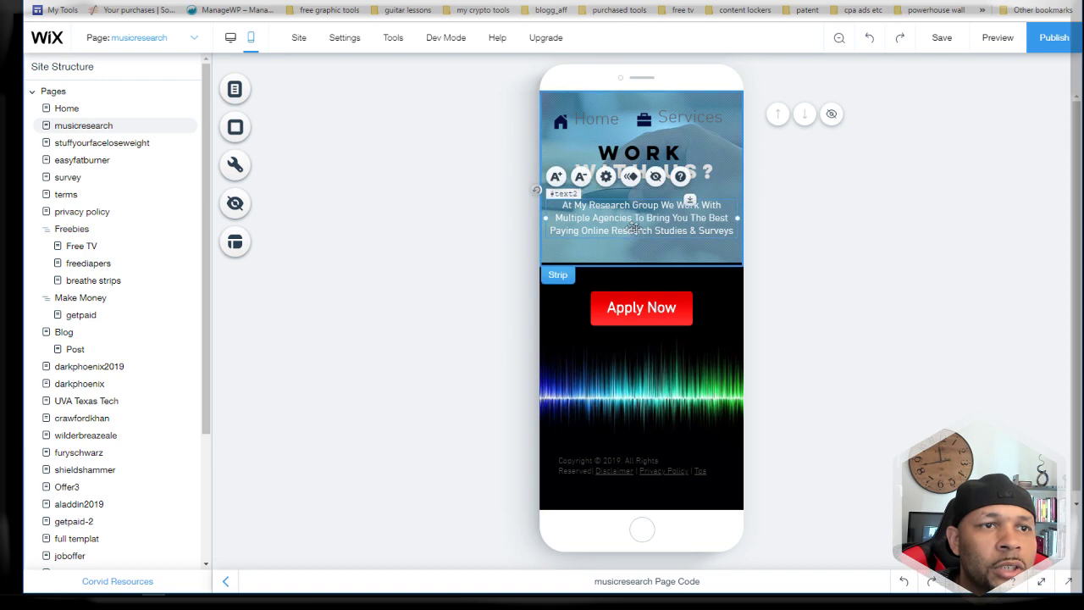
pyautogui.moveTo(663, 217); pyautogui.dragTo(663, 227)
pyautogui.click(840, 265)
# Step: Save and publish the site, and look over the live musicresearch page
pyautogui.click(942, 36)
pyautogui.click(690, 421)
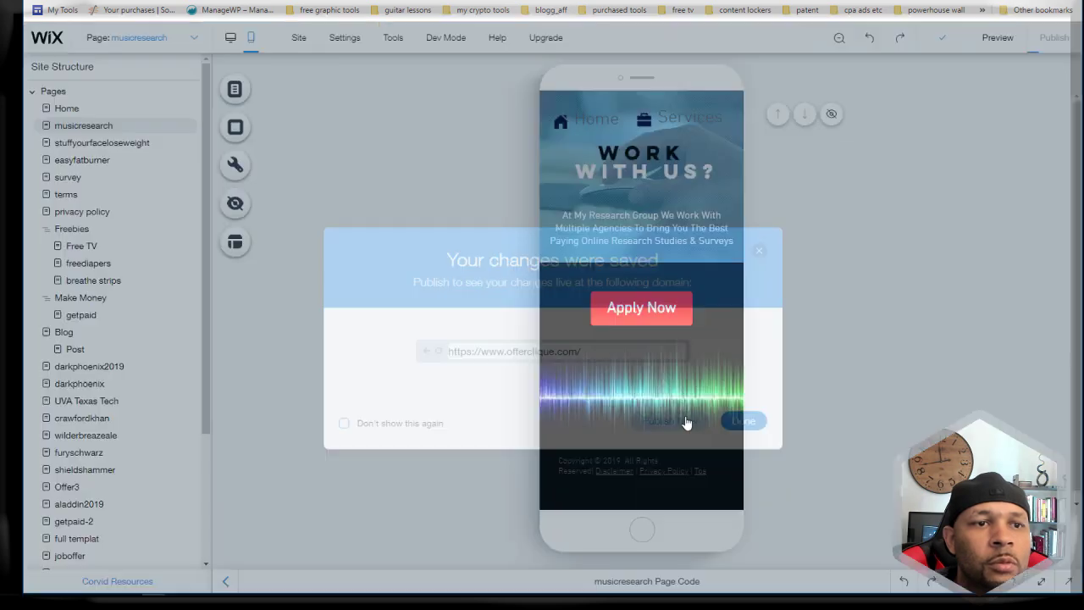
pyautogui.click(754, 469)
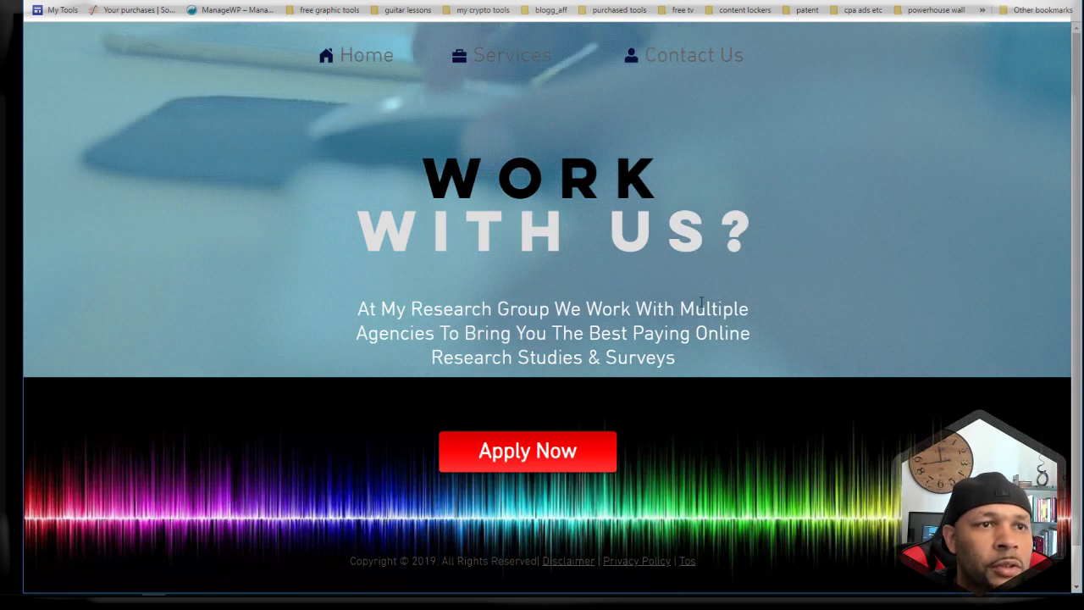
pyautogui.scroll(-1, 702, 302)
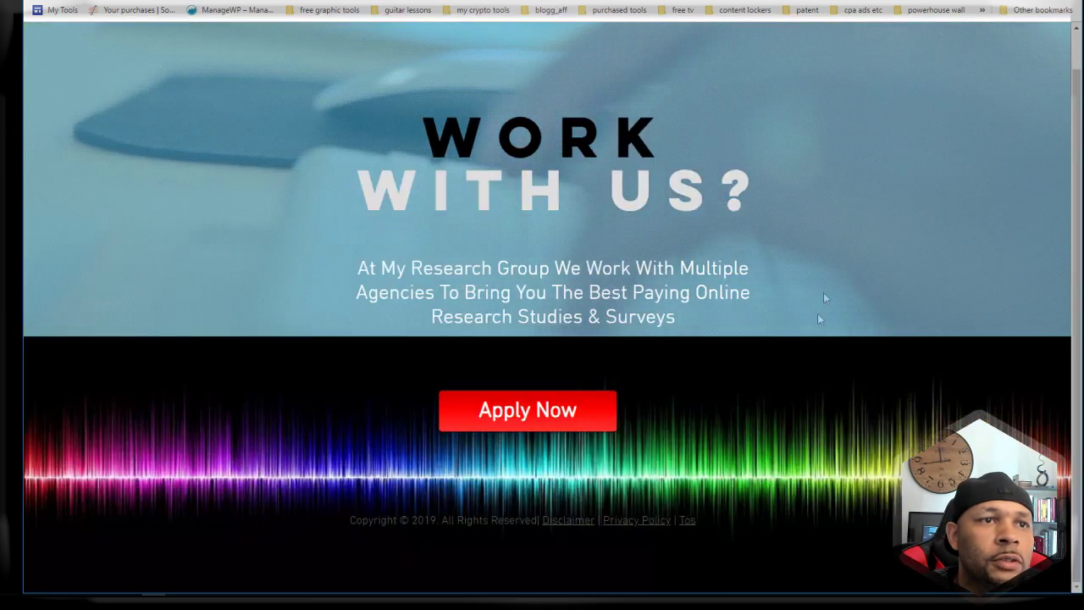
pyautogui.scroll(1, 804, 339)
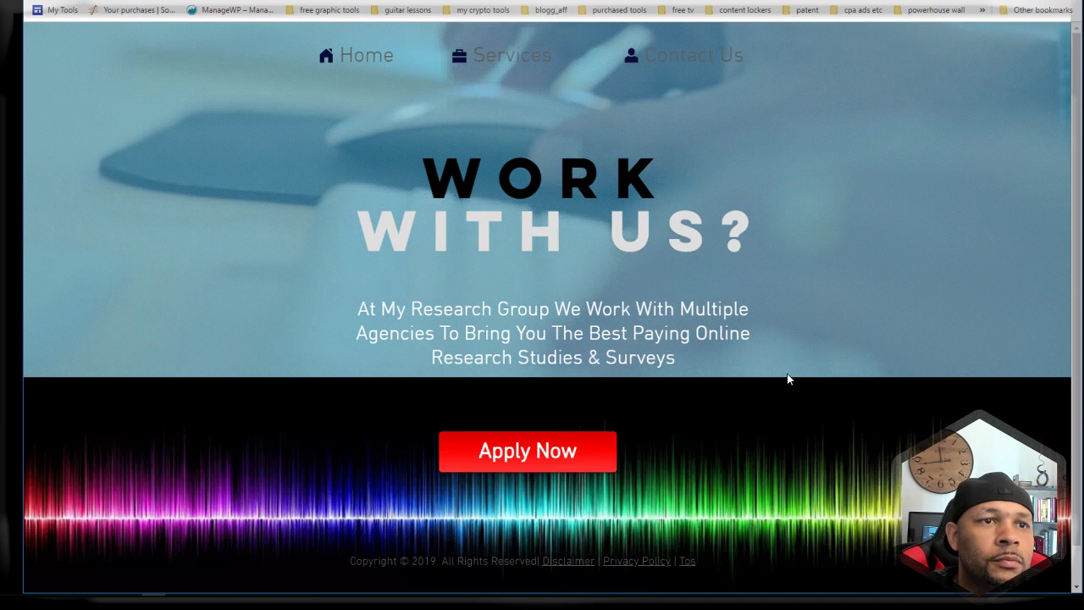
# Step: Look over the live musicresearch page and return its editor to the desktop layout
pyautogui.scroll(-1, 787, 378)
pyautogui.scroll(1, 787, 379)
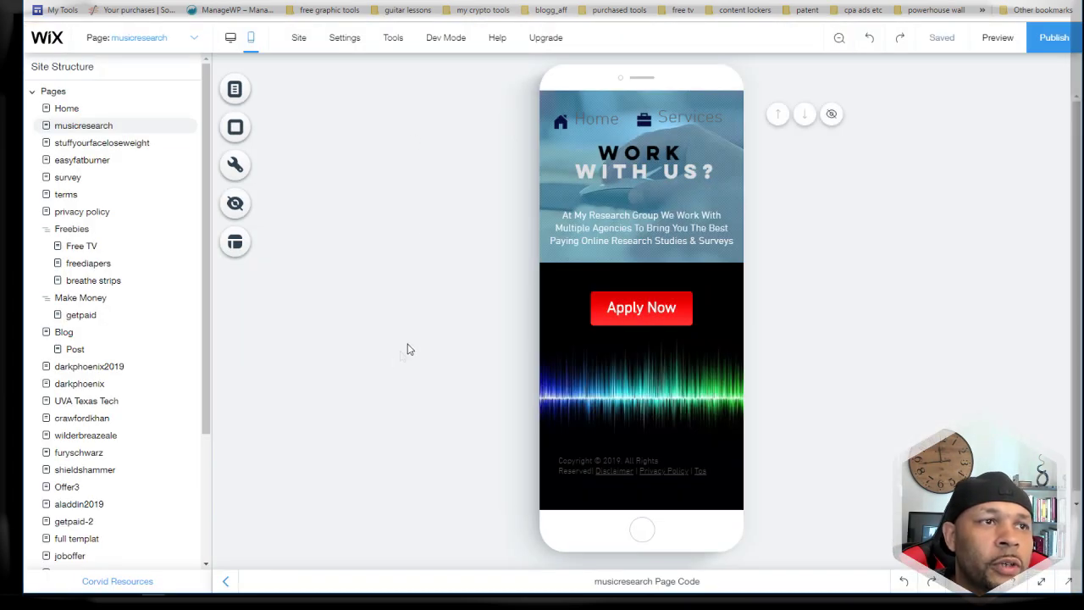
pyautogui.click(229, 41)
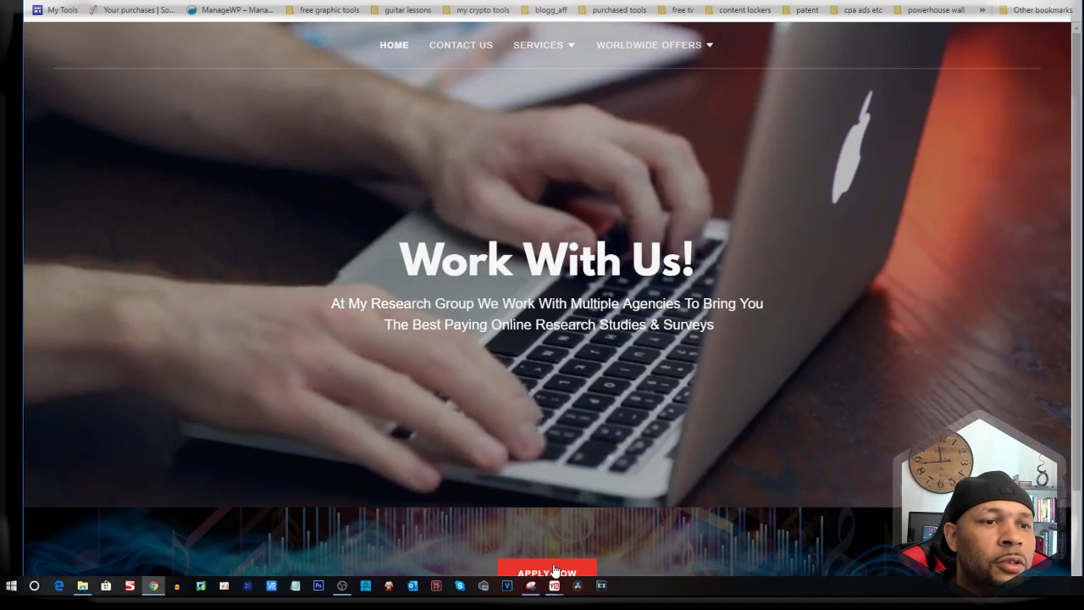
# Step: Examine the reference site's page behind its Apply Now link and compare it with the site's existing getpaid page
pyautogui.click(555, 572)
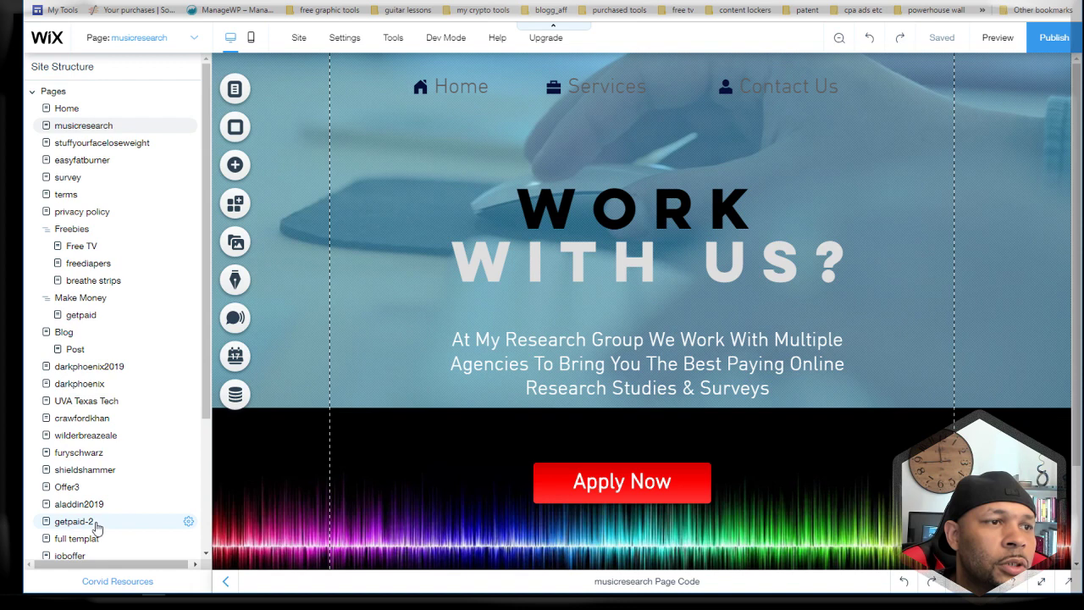
pyautogui.click(81, 315)
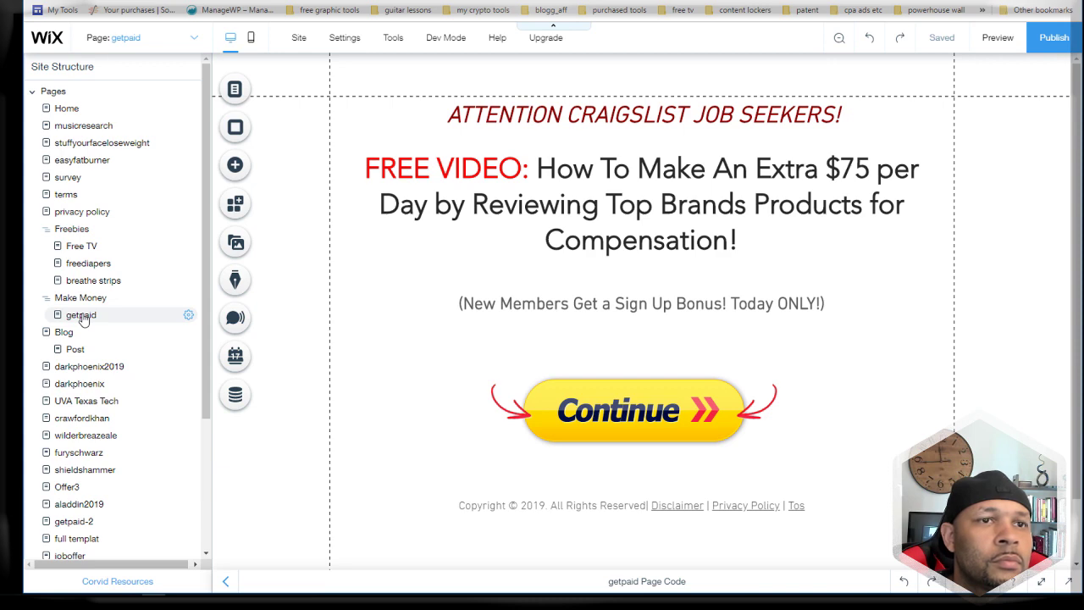
pyautogui.scroll(-1, 444, 465)
pyautogui.scroll(1, 444, 465)
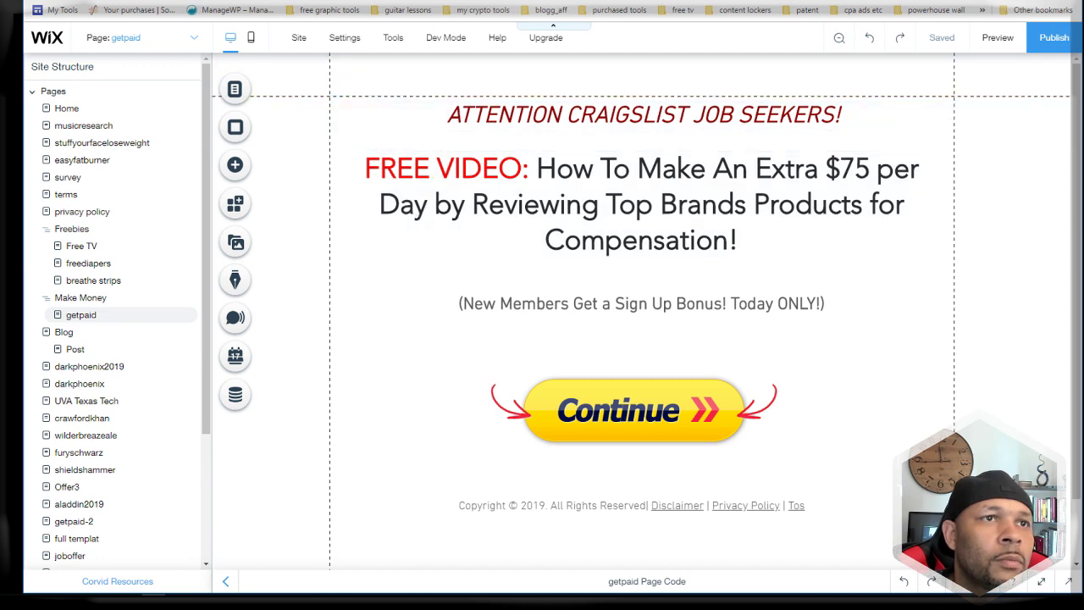
pyautogui.hotkey('ctrl', 'Tab')
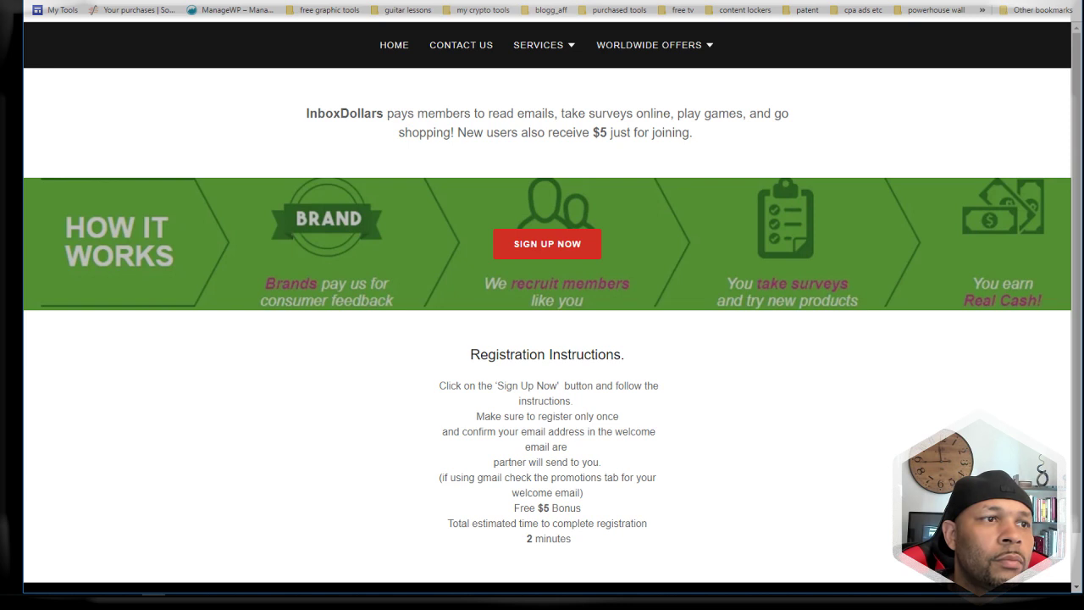
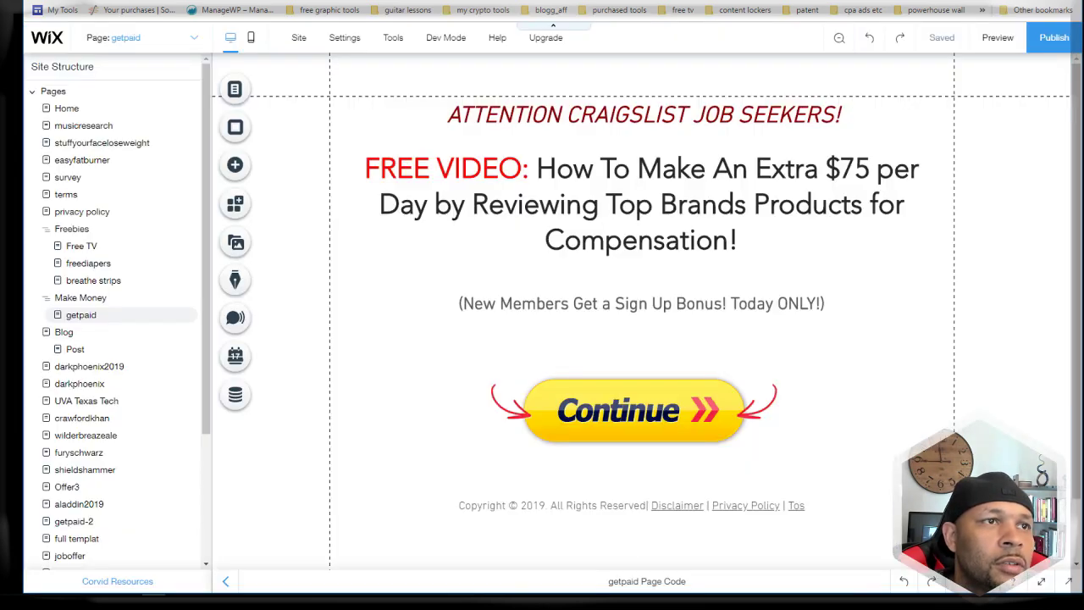
# Step: Duplicate the musicresearch page
pyautogui.click(111, 131)
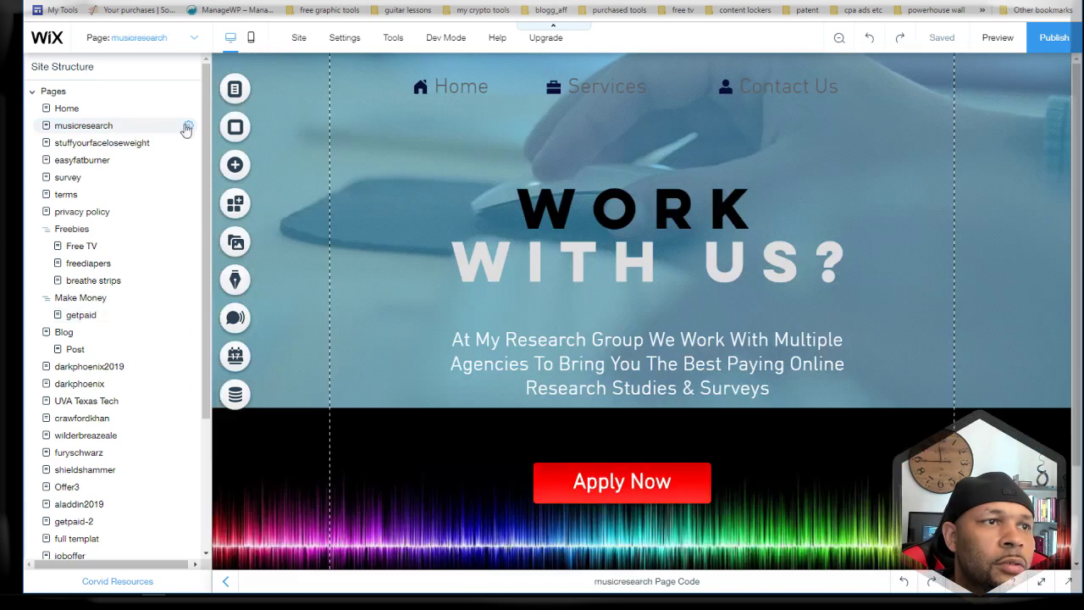
pyautogui.click(188, 127)
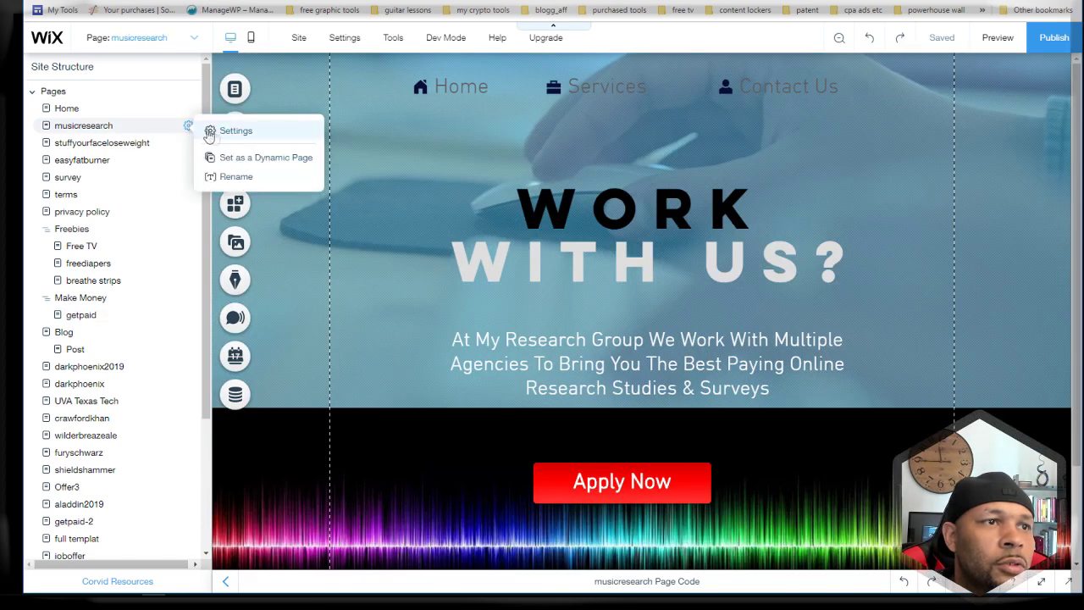
pyautogui.click(229, 131)
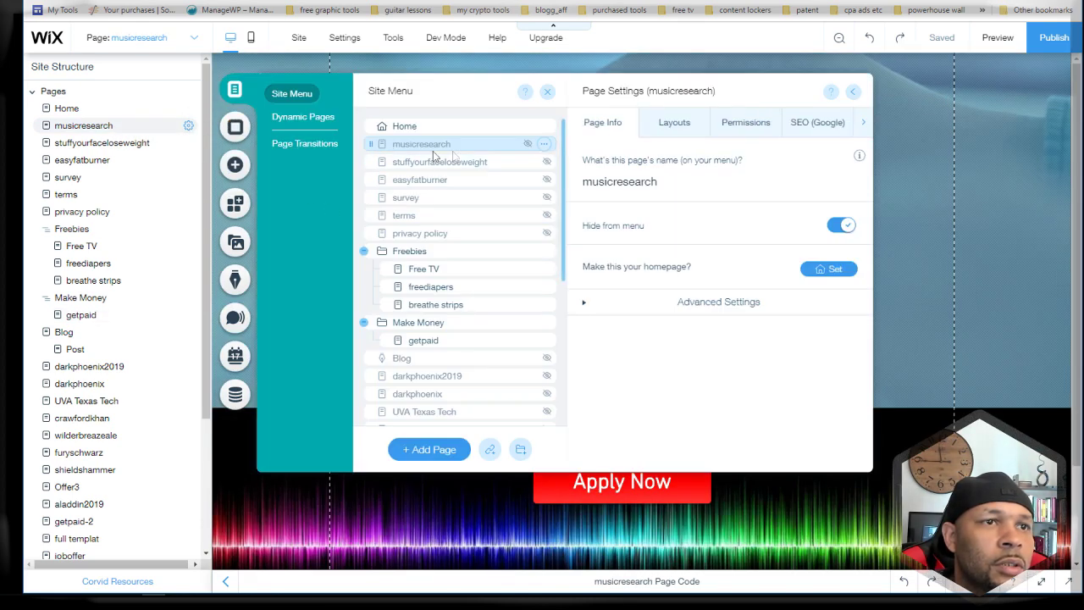
pyautogui.click(544, 144)
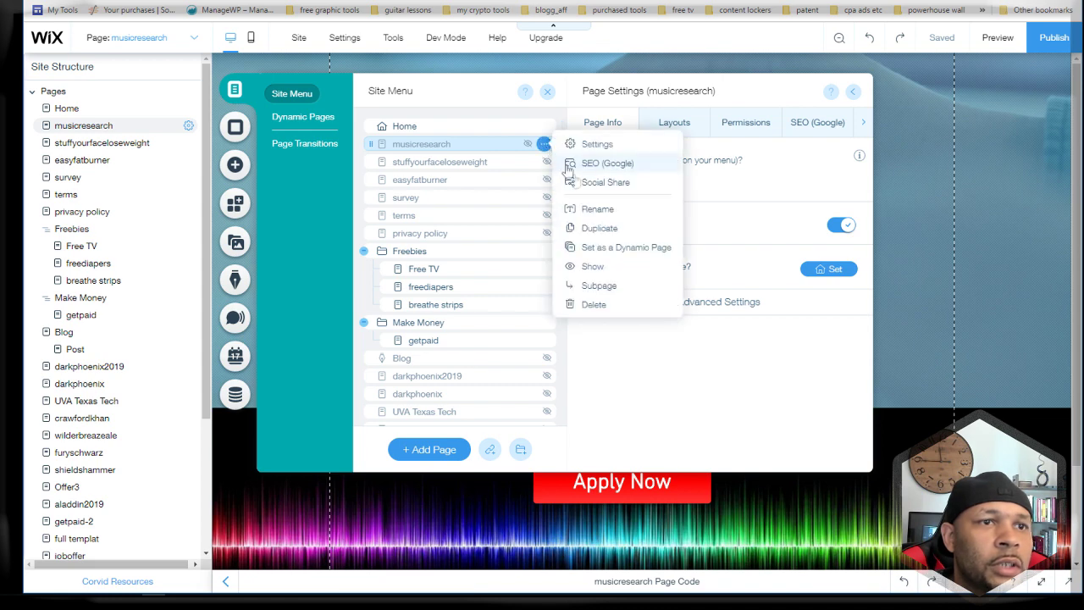
pyautogui.click(627, 229)
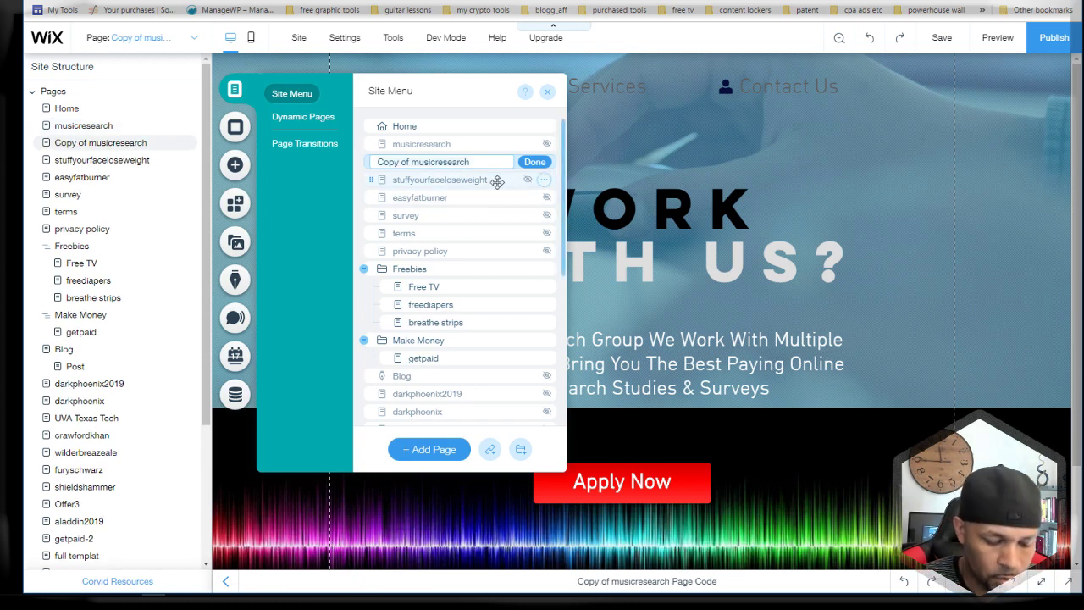
# Step: Name the duplicated page musicresearch-apply, close the site menu and select its upper strip
pyautogui.hotkey('ctrl', 'a')
pyautogui.press('BackSpace')
pyautogui.write('m')
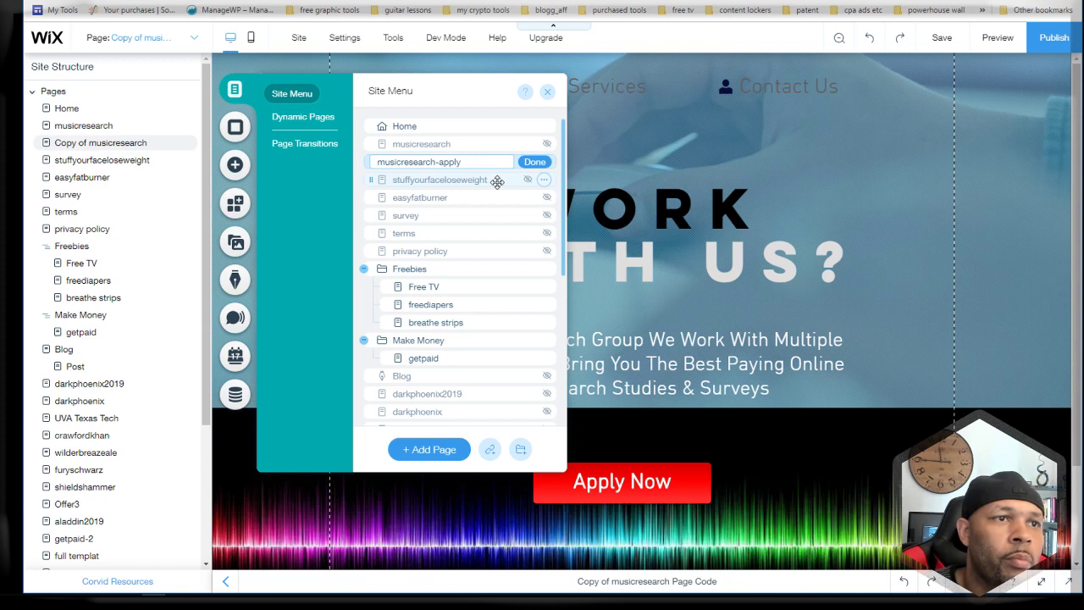
pyautogui.click(528, 163)
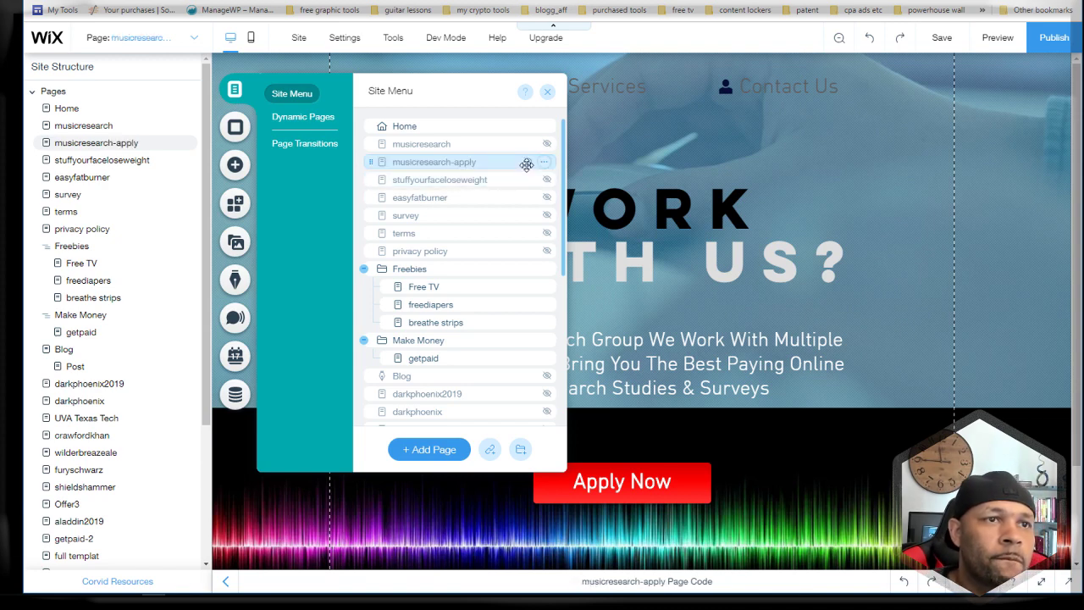
pyautogui.click(547, 91)
pyautogui.click(985, 156)
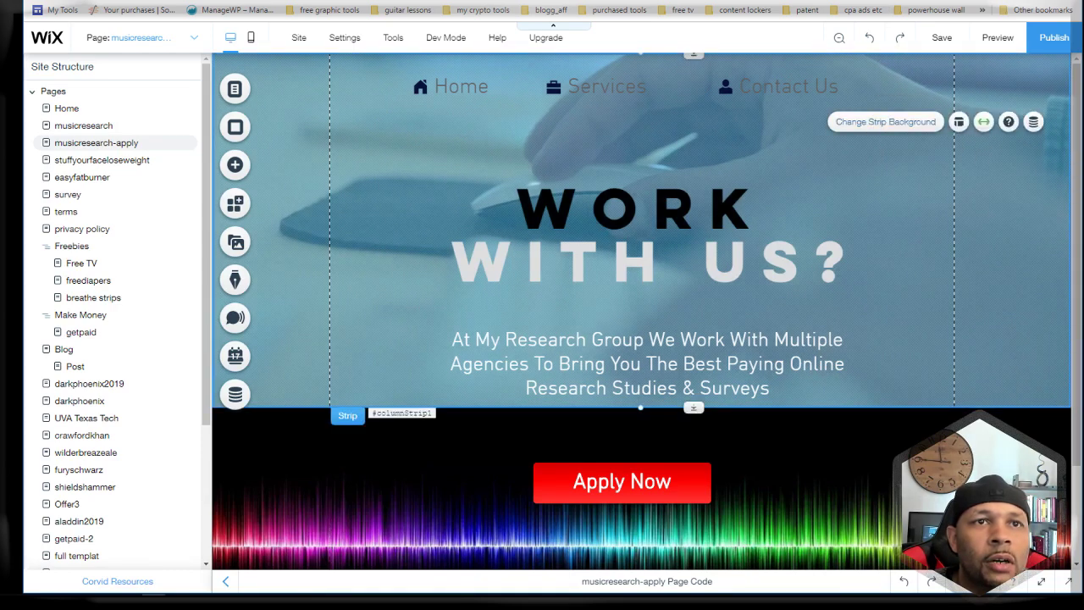
# Step: Search Google Images for inbox dollars in a new browser tab
pyautogui.hotkey('ctrl', 't')
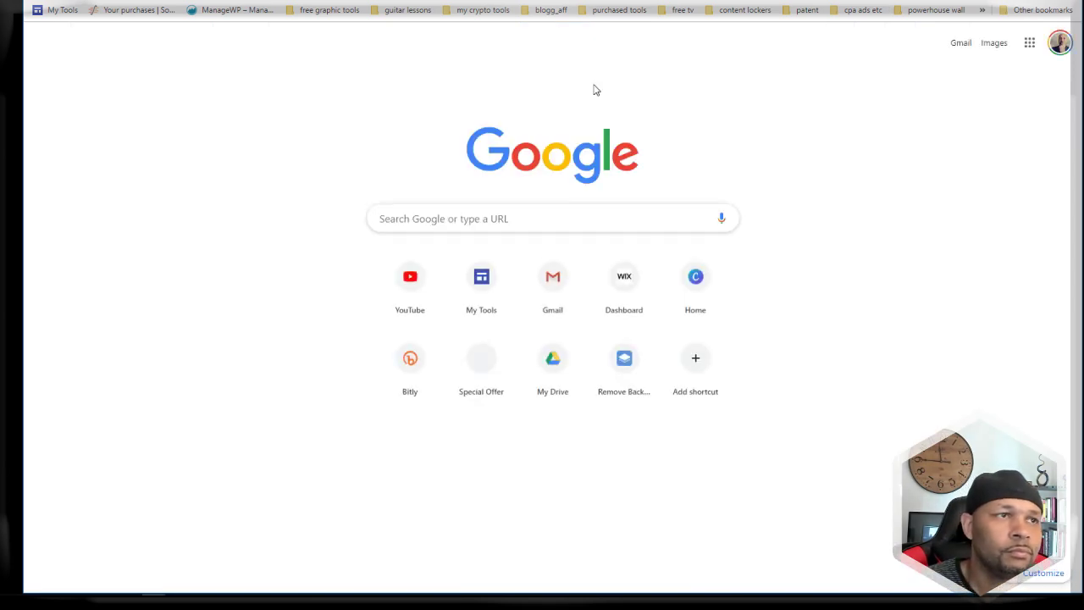
pyautogui.write('inbox dollar')
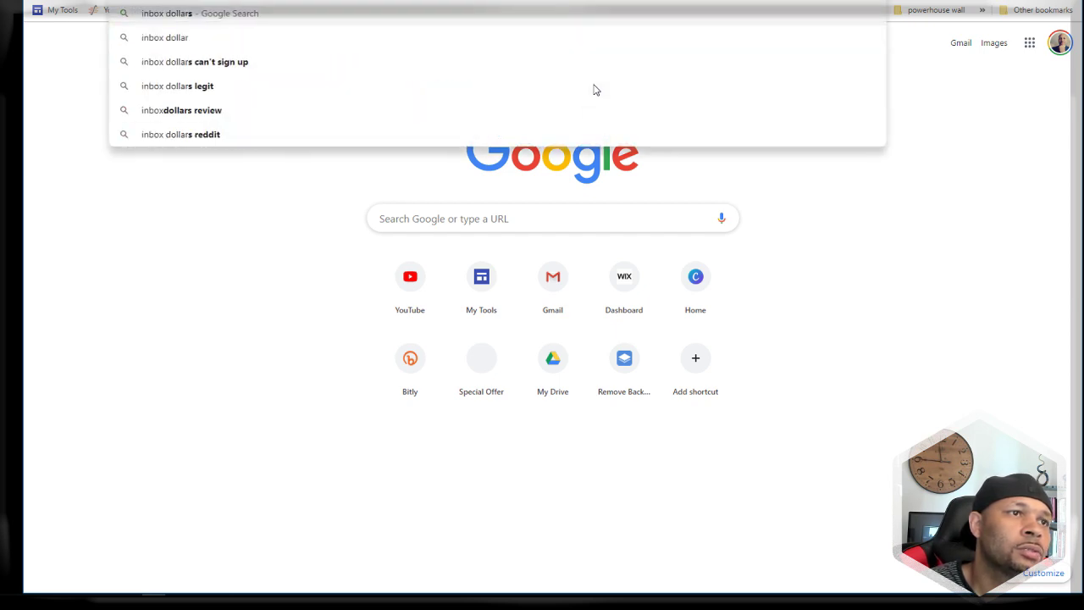
pyautogui.press('Return')
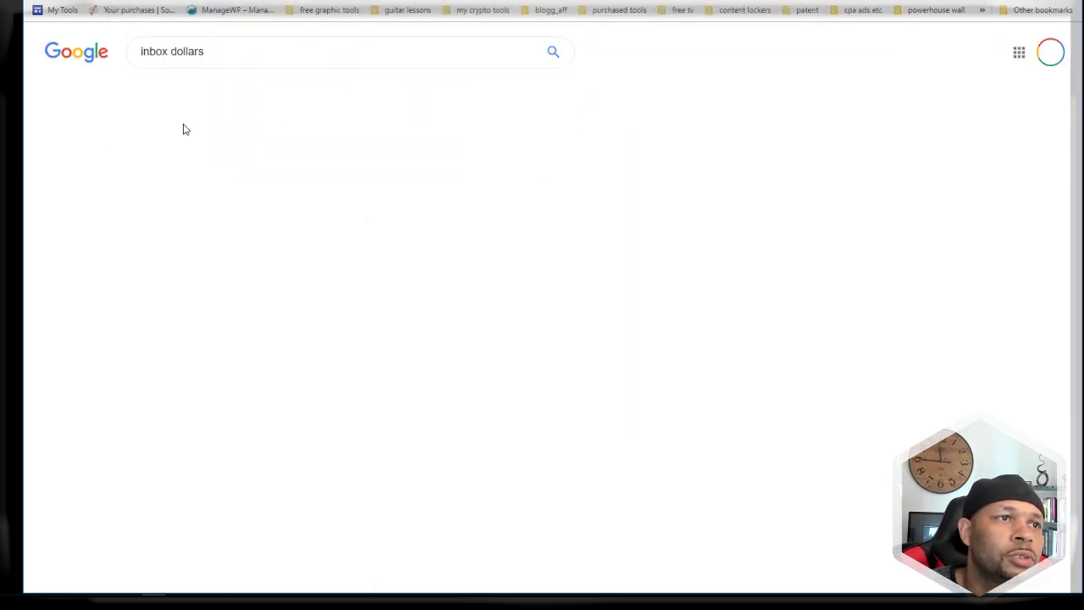
pyautogui.click(383, 96)
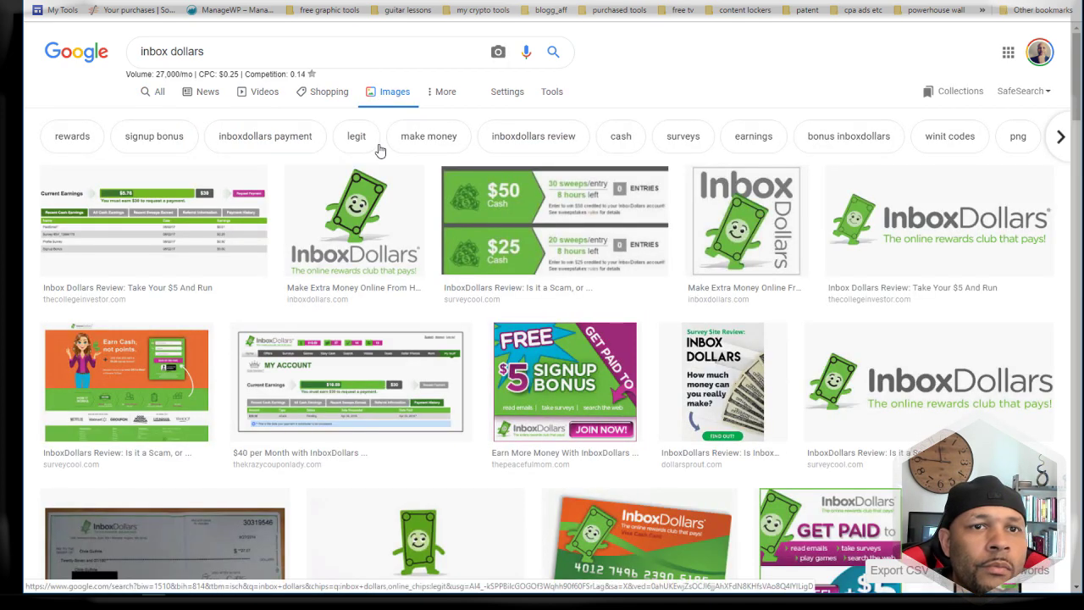
# Step: Preview the orange InboxDollars banner and its related images as candidates, then close the preview
pyautogui.scroll(-2, 372, 161)
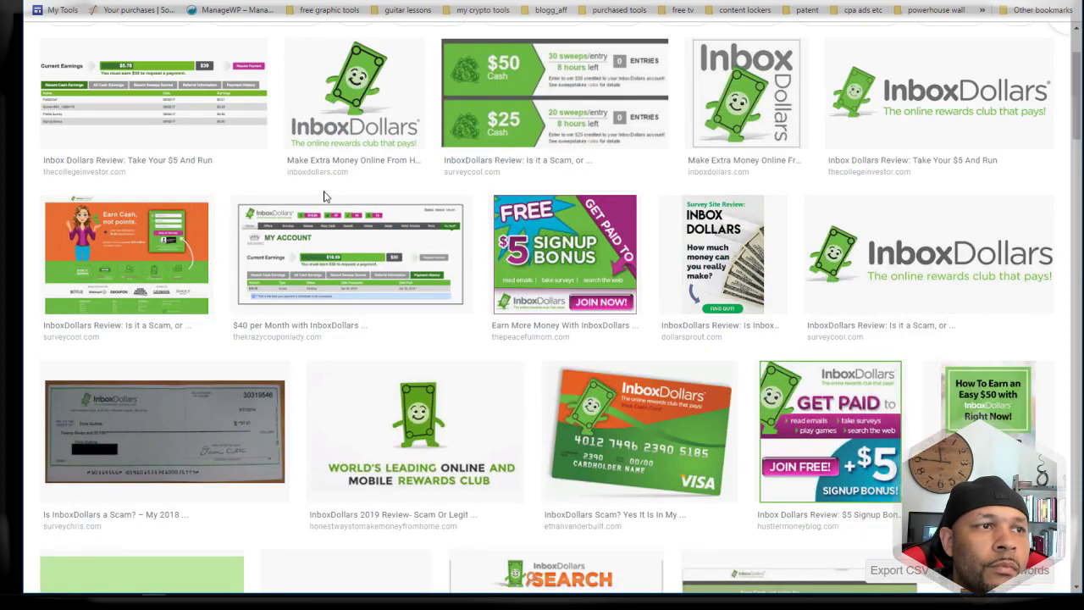
pyautogui.click(149, 256)
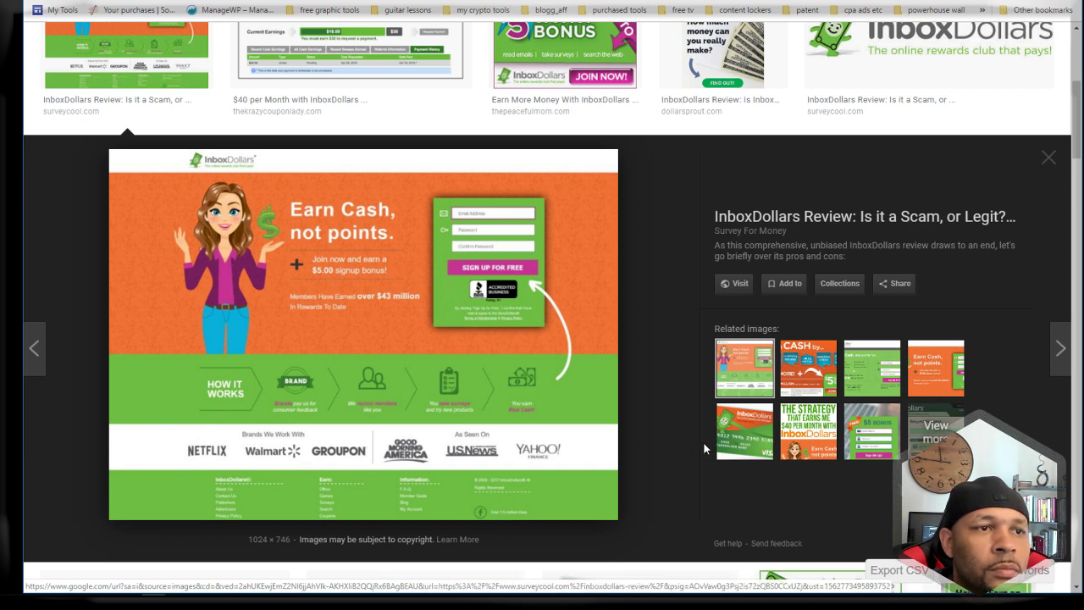
pyautogui.click(832, 382)
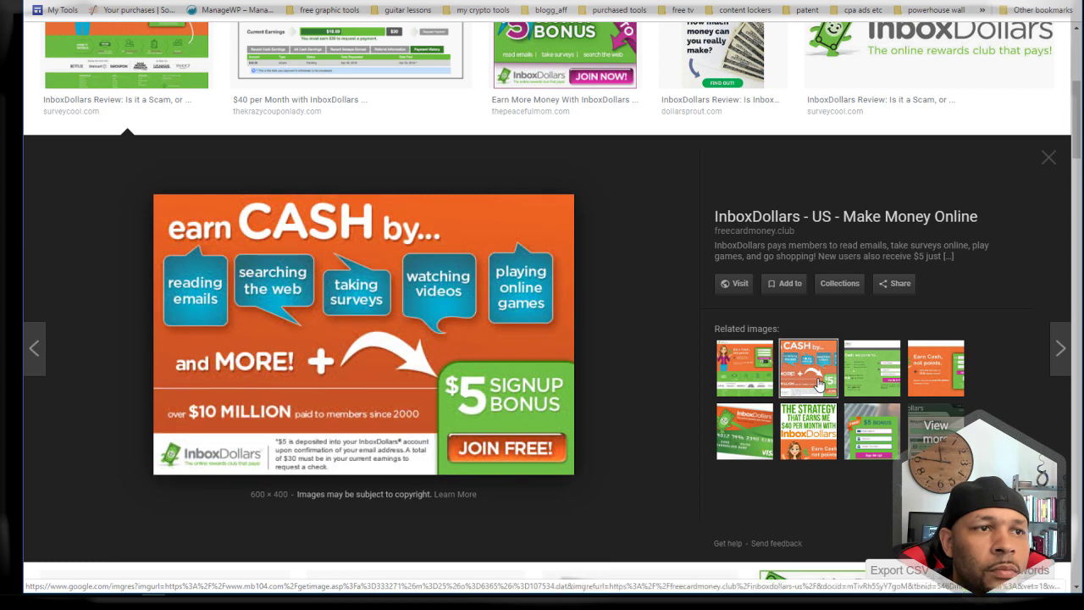
pyautogui.click(849, 383)
pyautogui.click(820, 386)
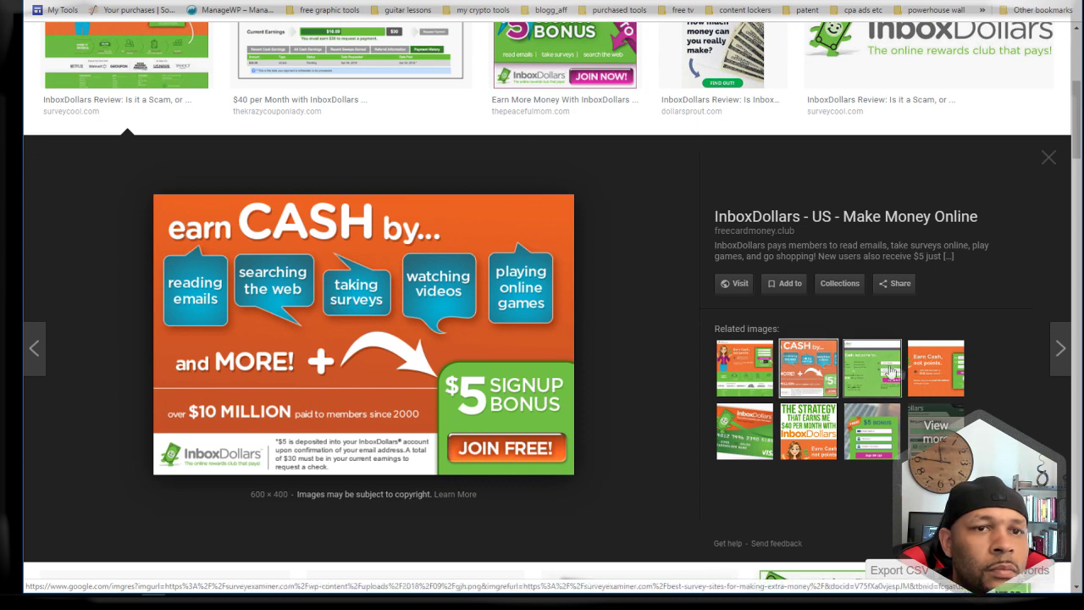
pyautogui.click(928, 373)
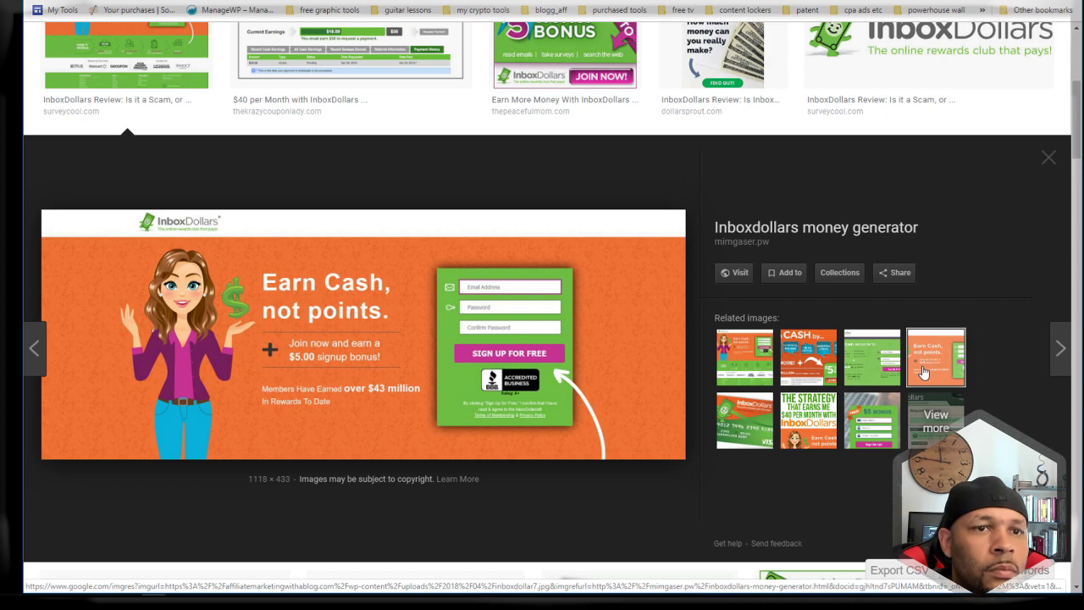
pyautogui.click(1046, 161)
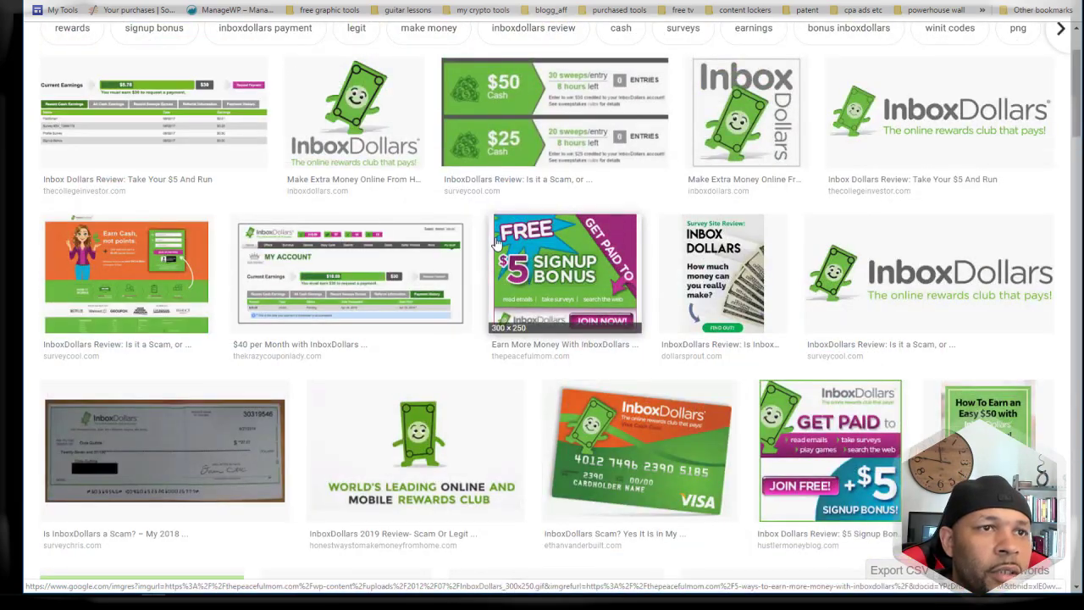
# Step: Look further through the image results and preview the 1280 × 500 InboxDollars banner from surveygods.net
pyautogui.scroll(2, 509, 255)
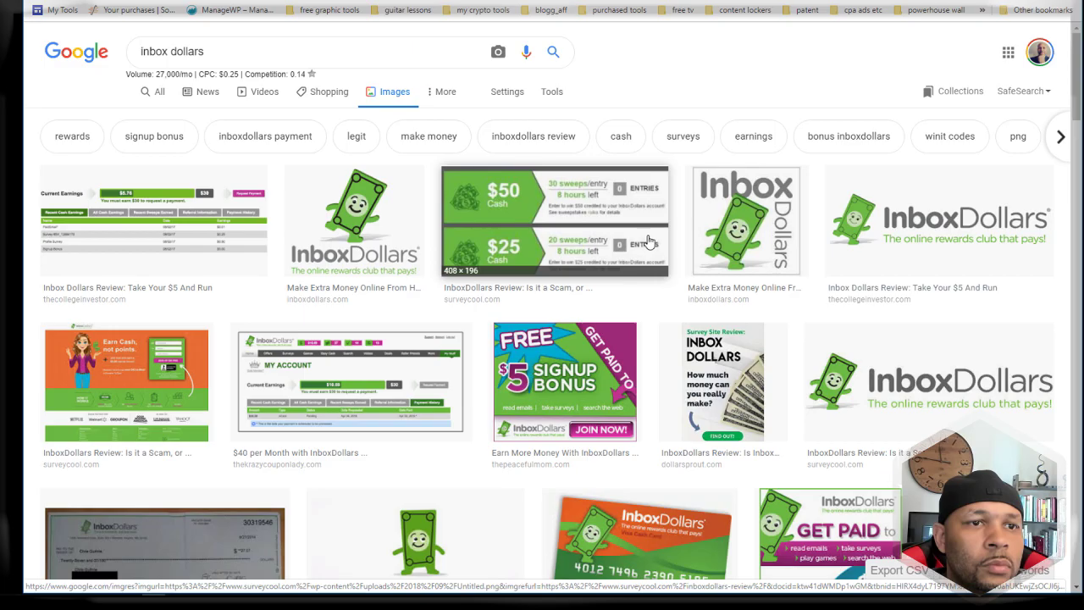
pyautogui.scroll(-3, 646, 243)
pyautogui.scroll(-4, 647, 243)
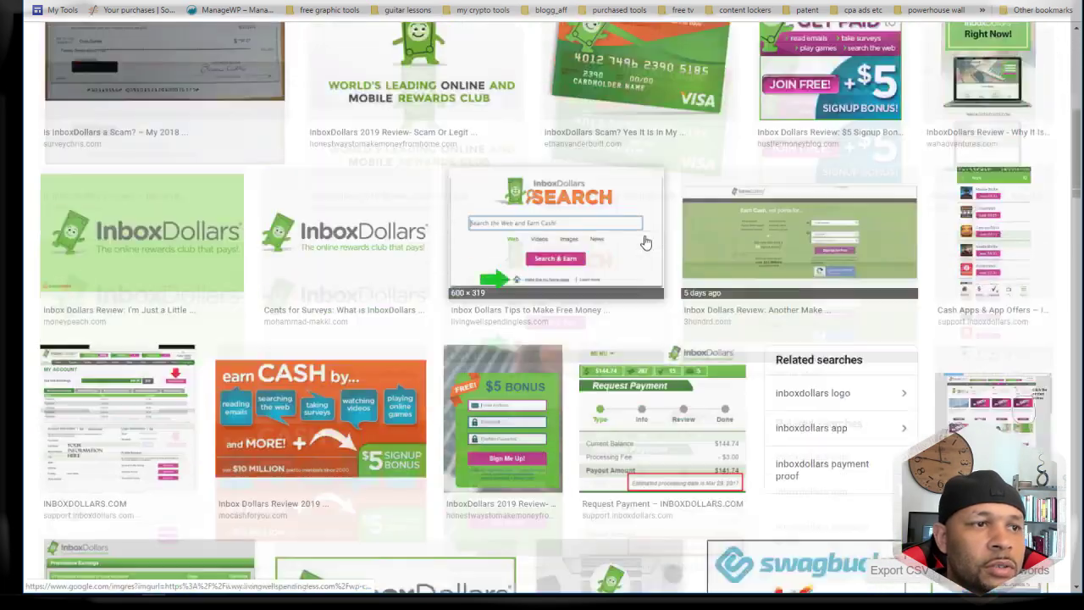
pyautogui.scroll(-6, 647, 243)
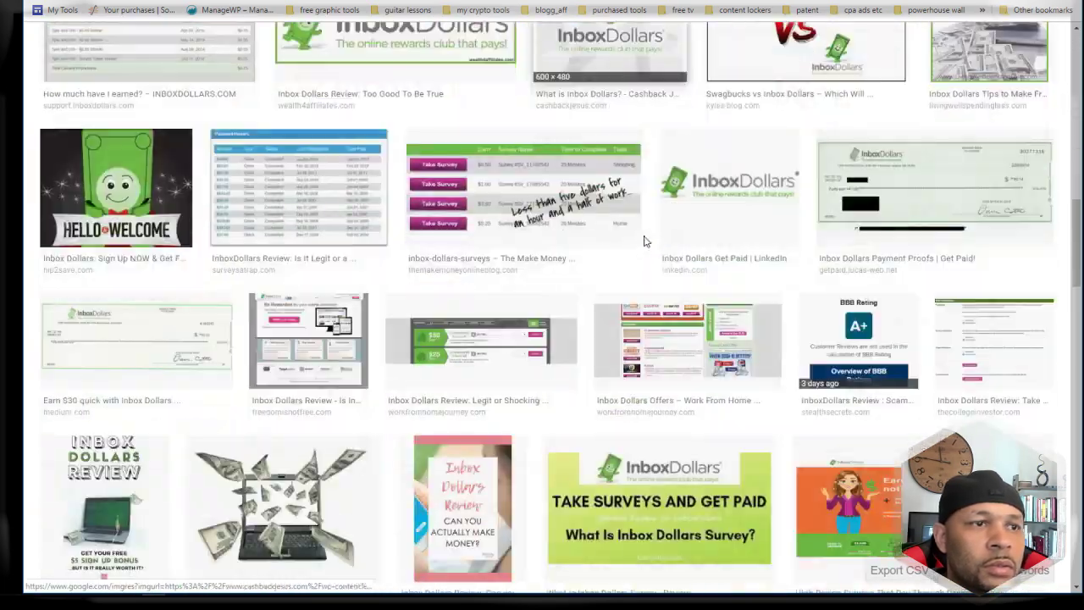
pyautogui.scroll(-4, 646, 243)
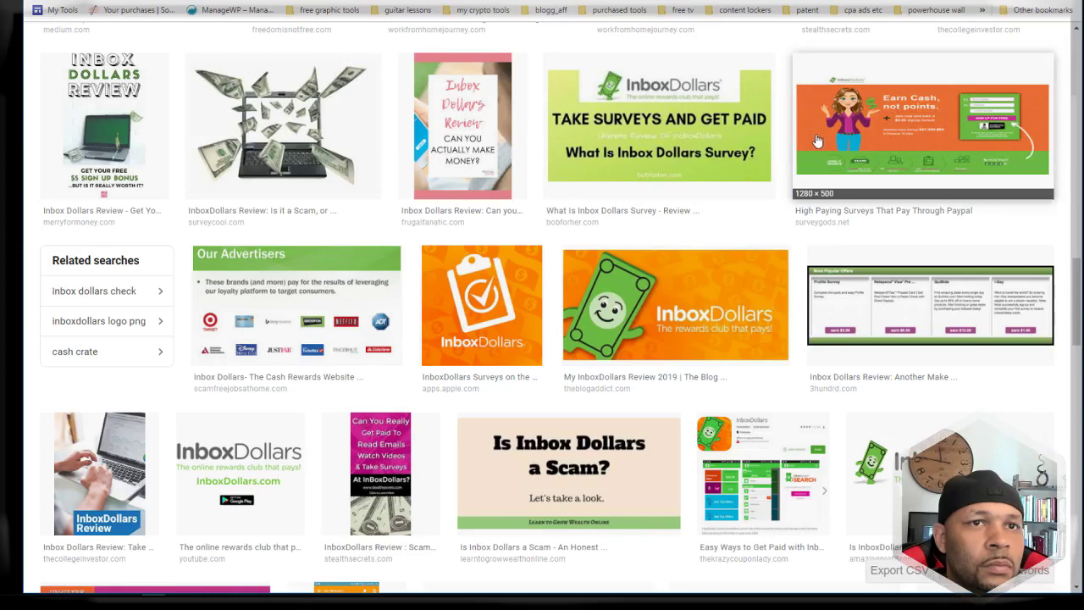
pyautogui.click(854, 130)
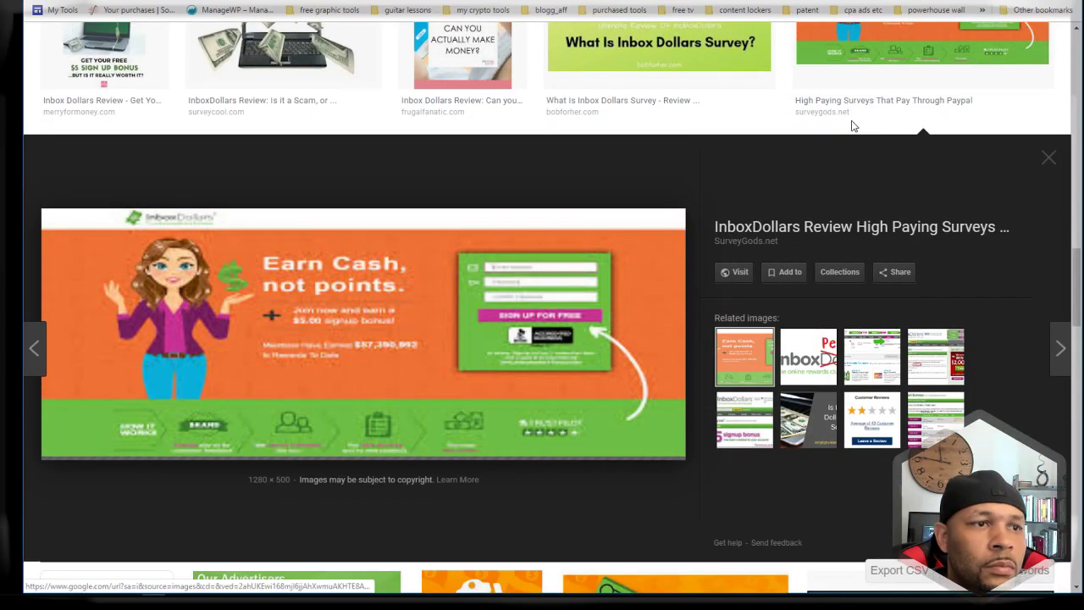
# Step: Look through the banner's source article on surveygods.net and return to the image preview
pyautogui.click(402, 295)
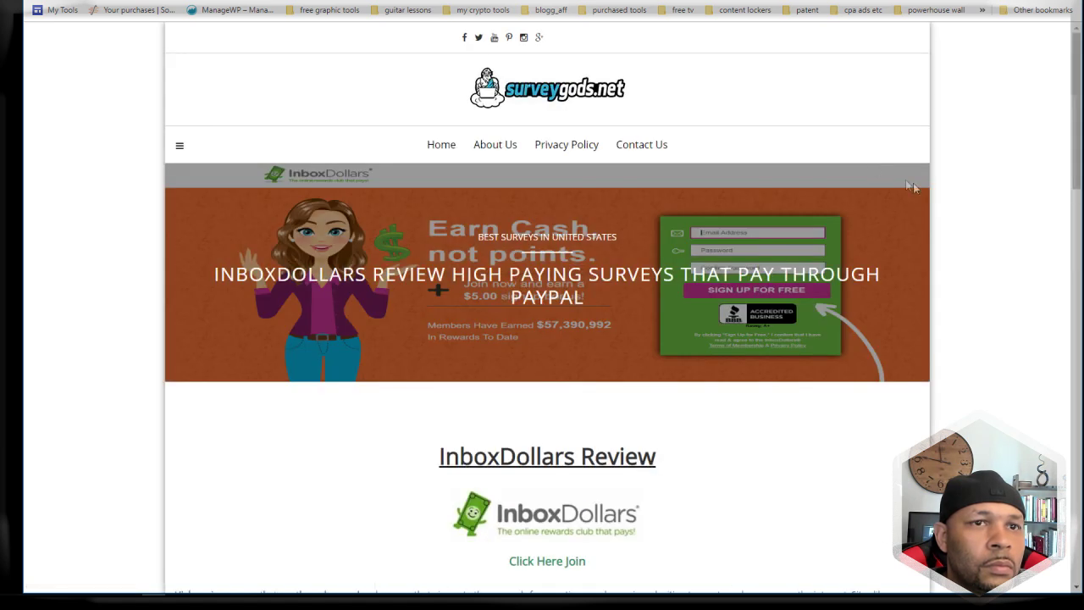
pyautogui.scroll(-15, 585, 309)
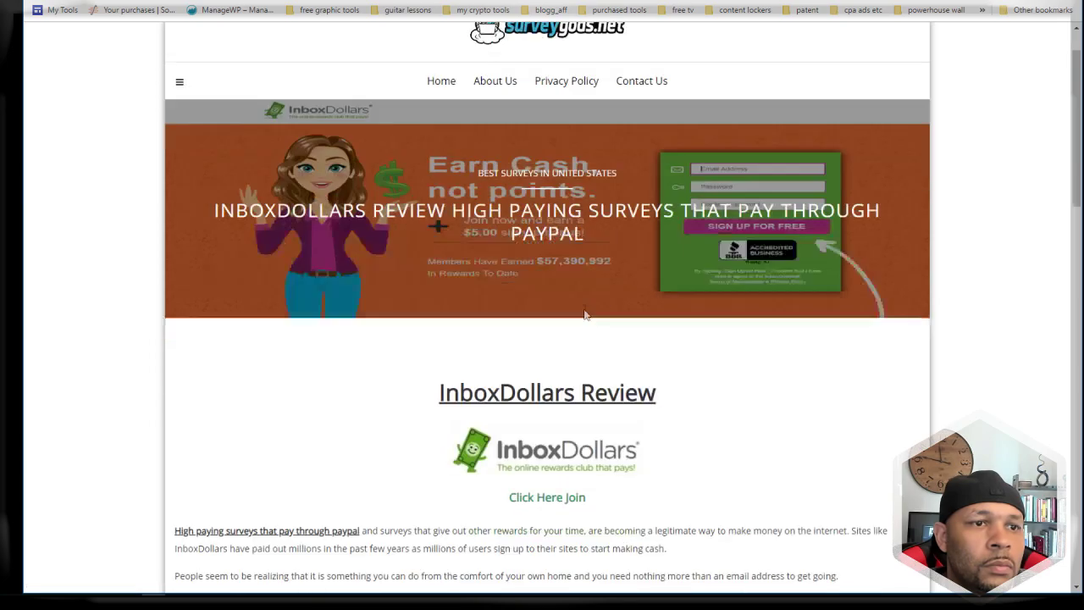
pyautogui.scroll(5, 618, 222)
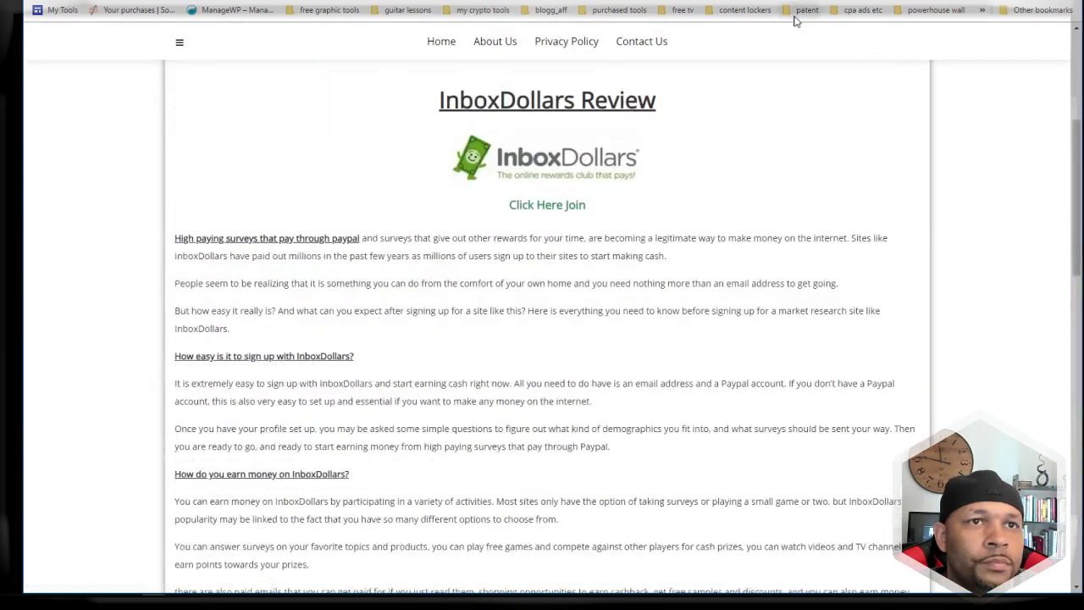
pyautogui.hotkey('alt', 'Left')
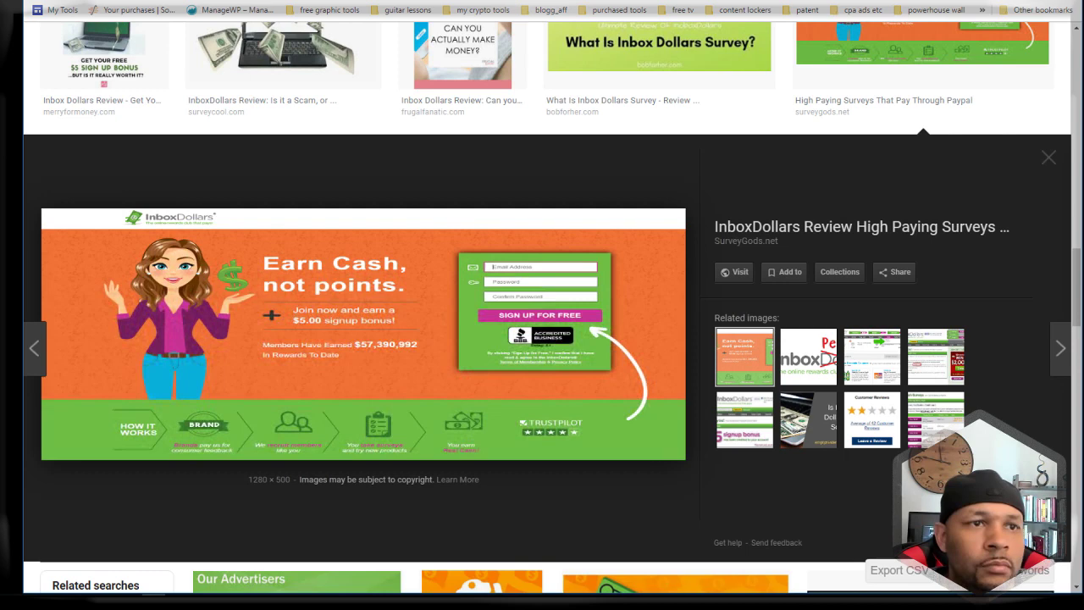
# Step: Save the previewed InboxDollars banner as the PNG file inbox-new in the research folder under DIGITAL MEDIA MARKETING > CPA
pyautogui.rightClick(631, 240)
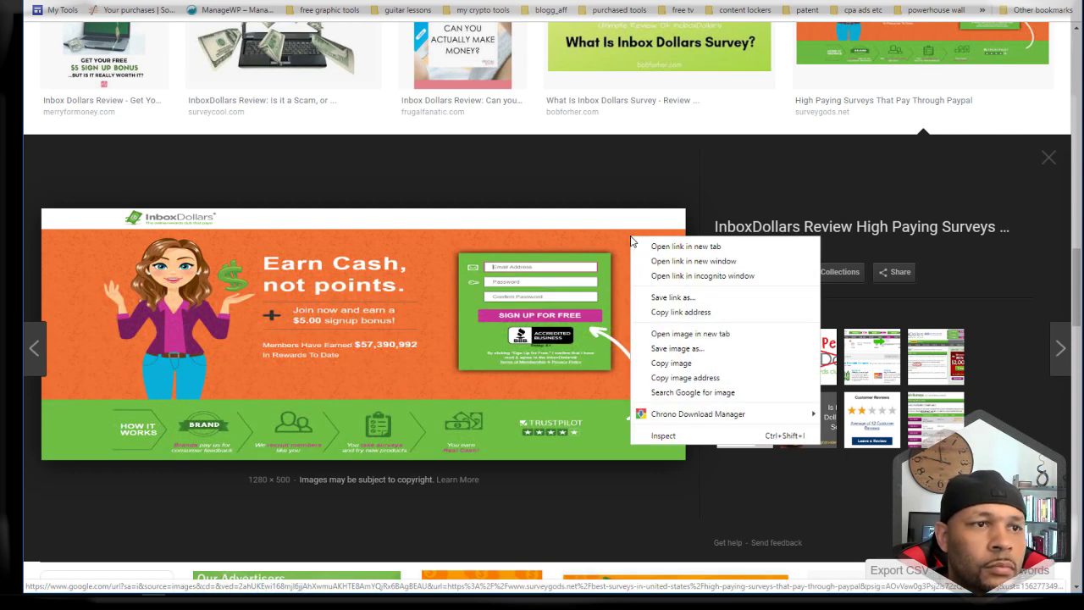
pyautogui.click(679, 350)
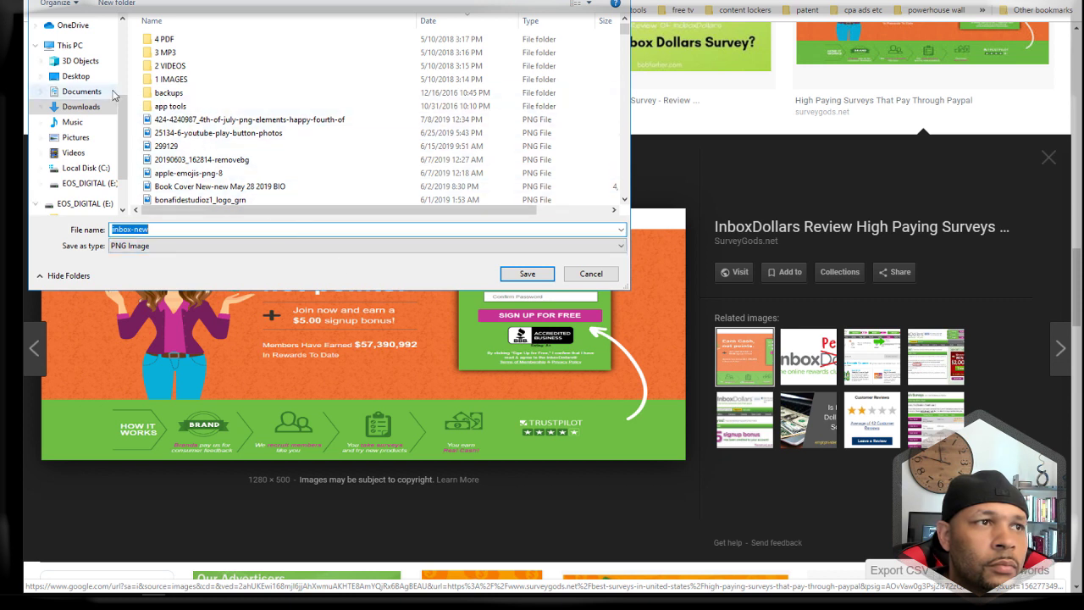
pyautogui.click(106, 170)
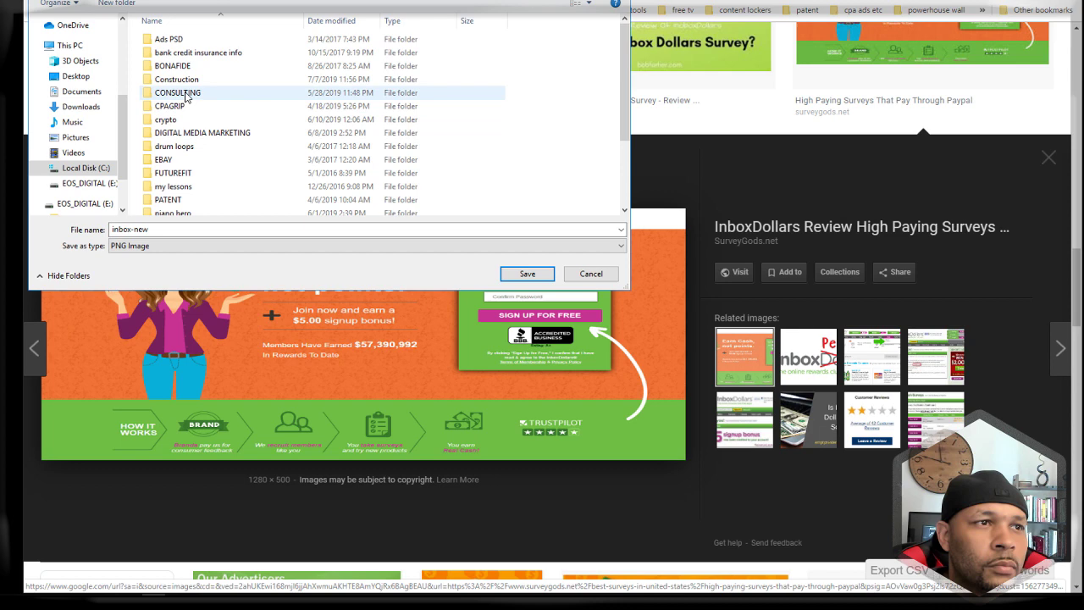
pyautogui.doubleClick(203, 134)
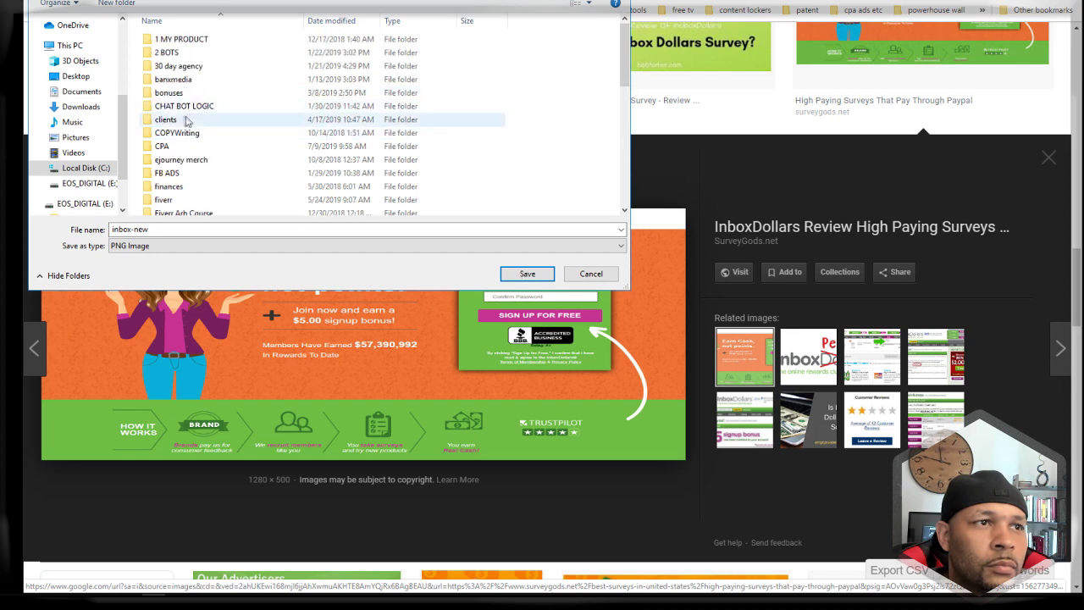
pyautogui.doubleClick(175, 146)
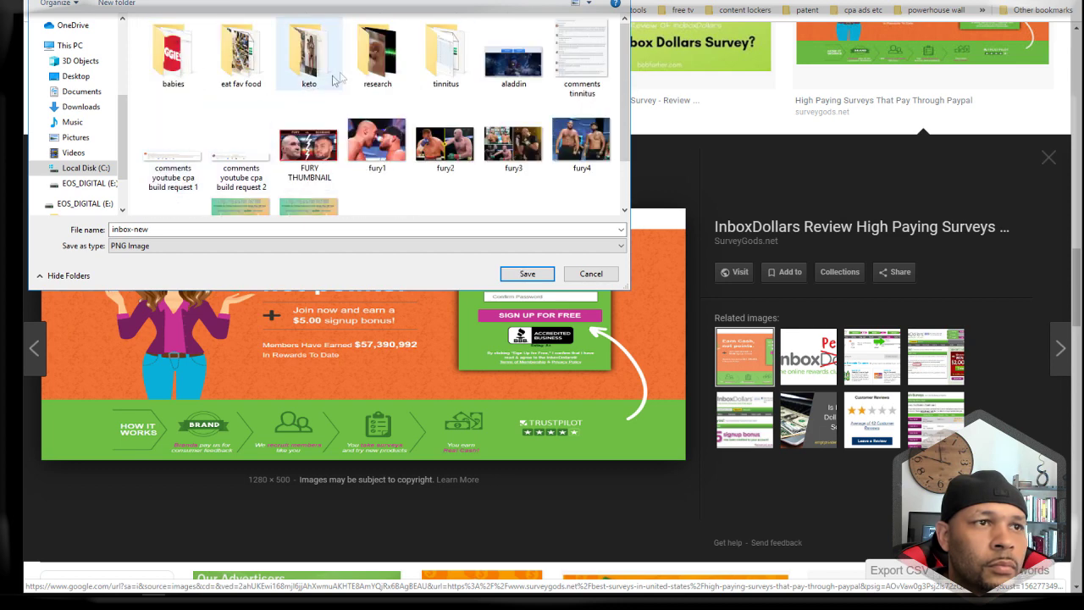
pyautogui.doubleClick(373, 59)
pyautogui.click(525, 274)
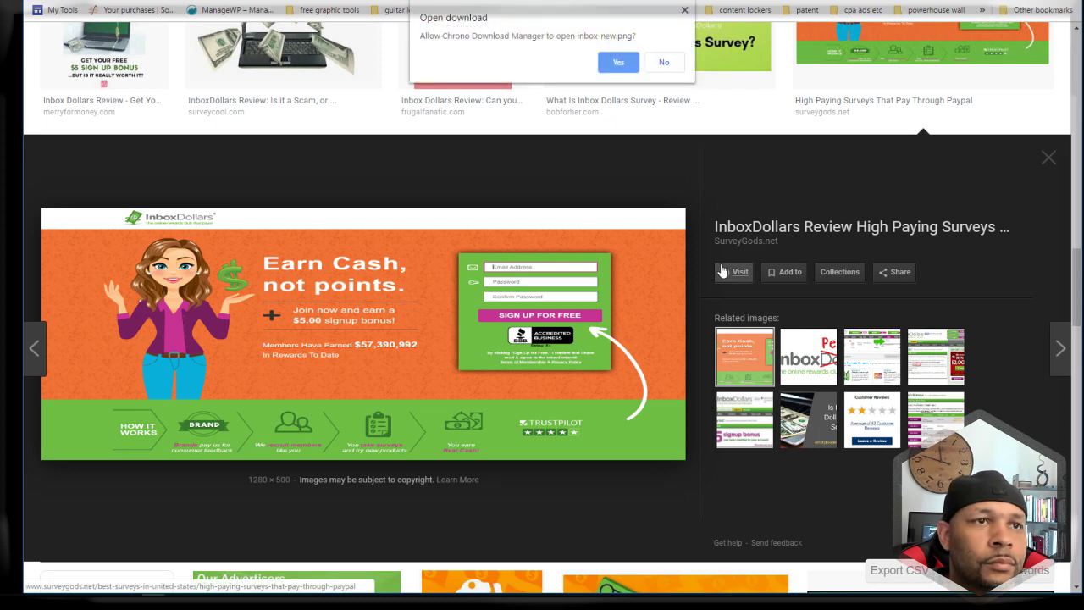
# Step: Open the downloaded inbox-new image in the image viewer and crop away everything above the How It Works strip
pyautogui.click(622, 65)
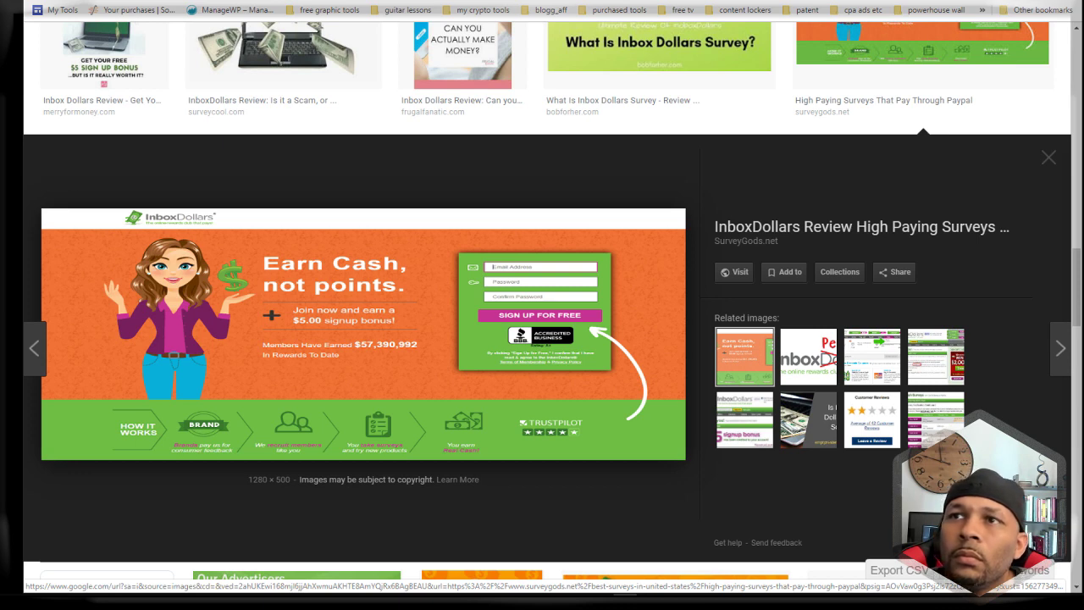
pyautogui.moveTo(900, 0); pyautogui.dragTo(226, 538)
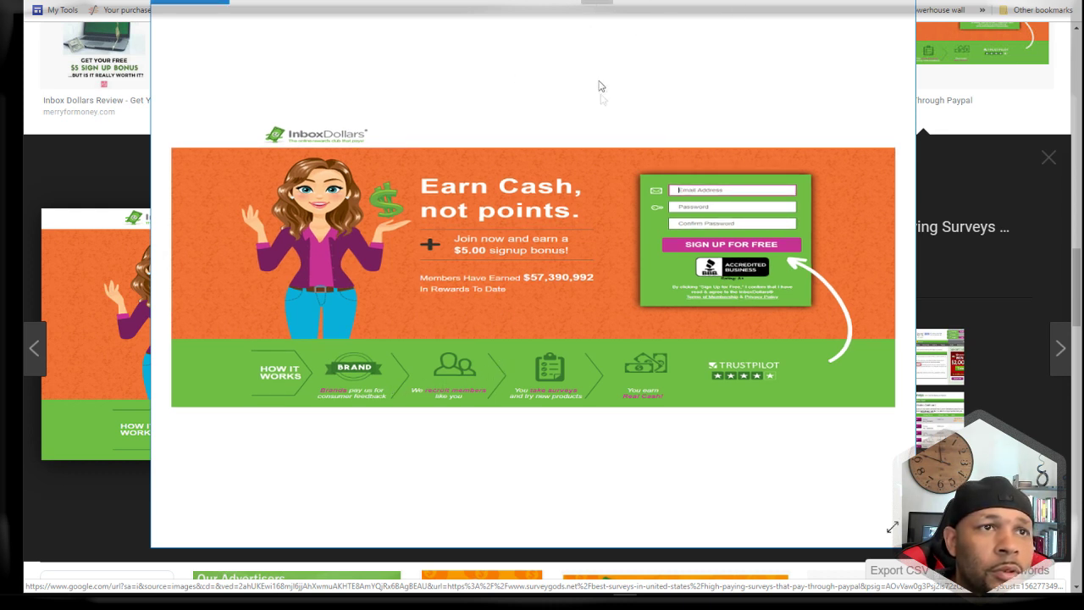
pyautogui.click(606, 26)
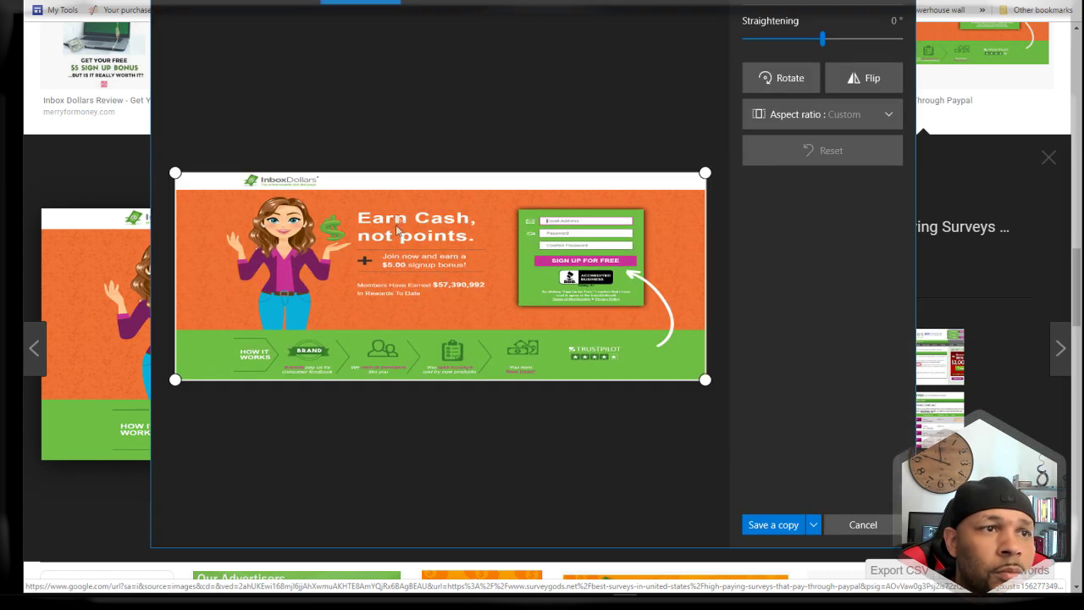
pyautogui.moveTo(704, 173); pyautogui.dragTo(706, 342)
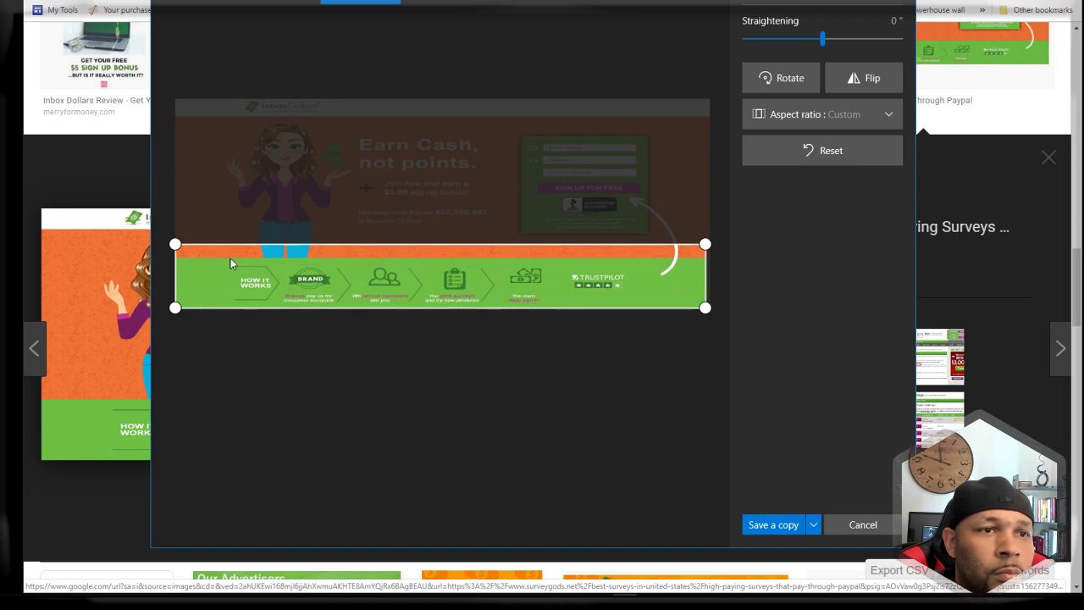
pyautogui.click(792, 523)
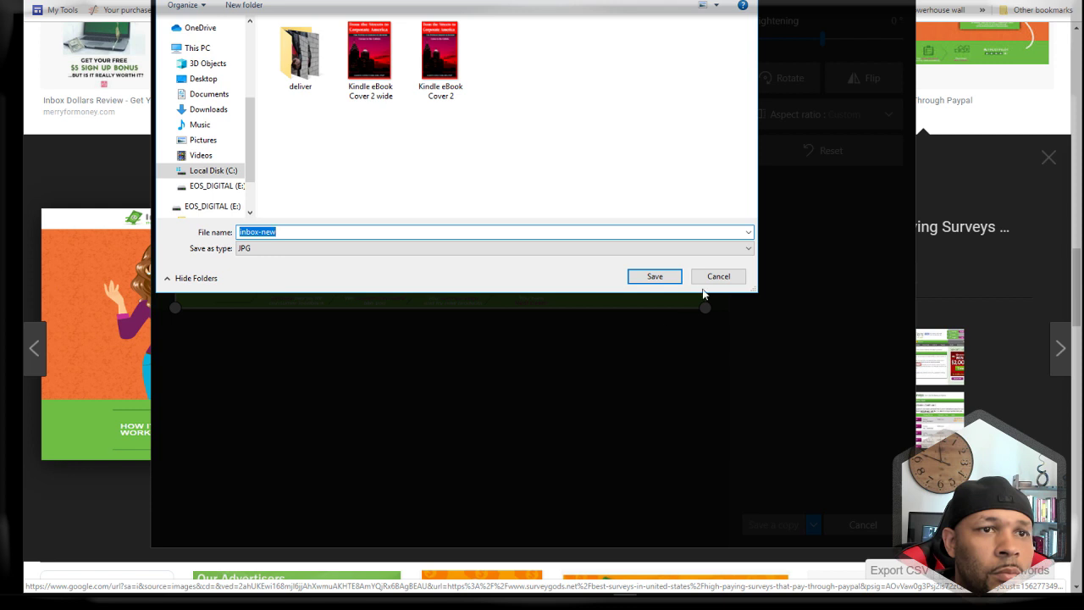
pyautogui.click(713, 278)
# Step: Tighten the crop to the green How It Works strip, cutting off the orange band above and the area beyond the Trustpilot rating
pyautogui.moveTo(704, 306); pyautogui.dragTo(567, 291)
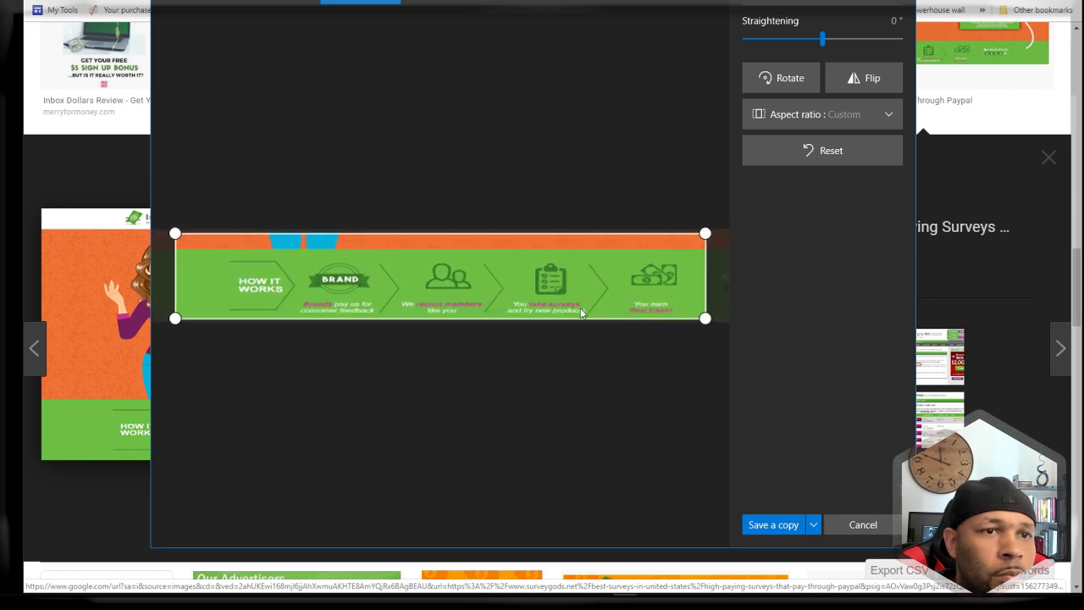
pyautogui.moveTo(705, 317); pyautogui.dragTo(651, 301)
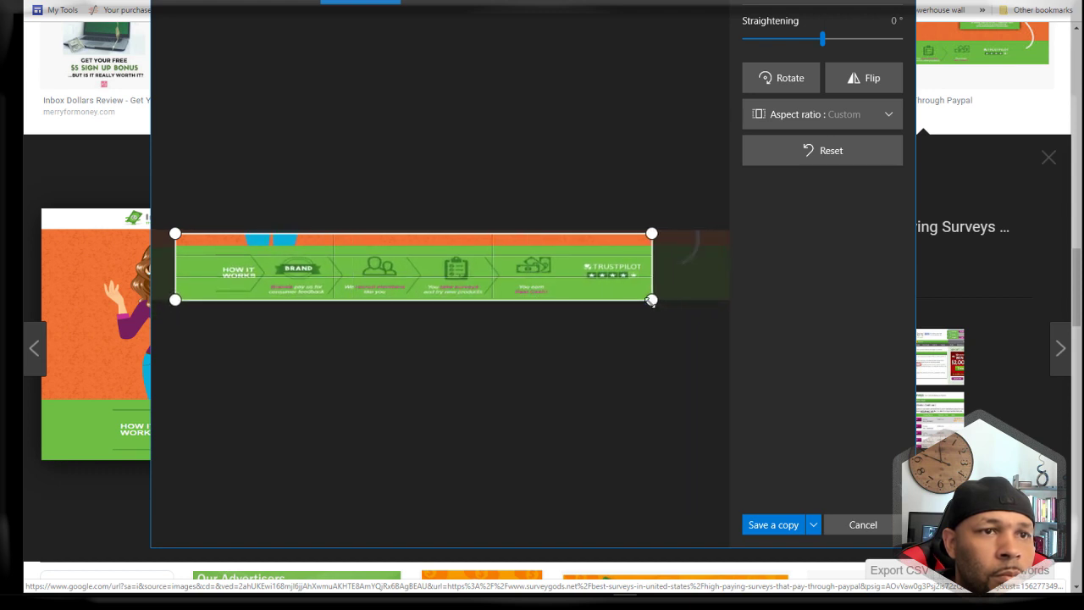
pyautogui.moveTo(651, 300); pyautogui.dragTo(651, 300)
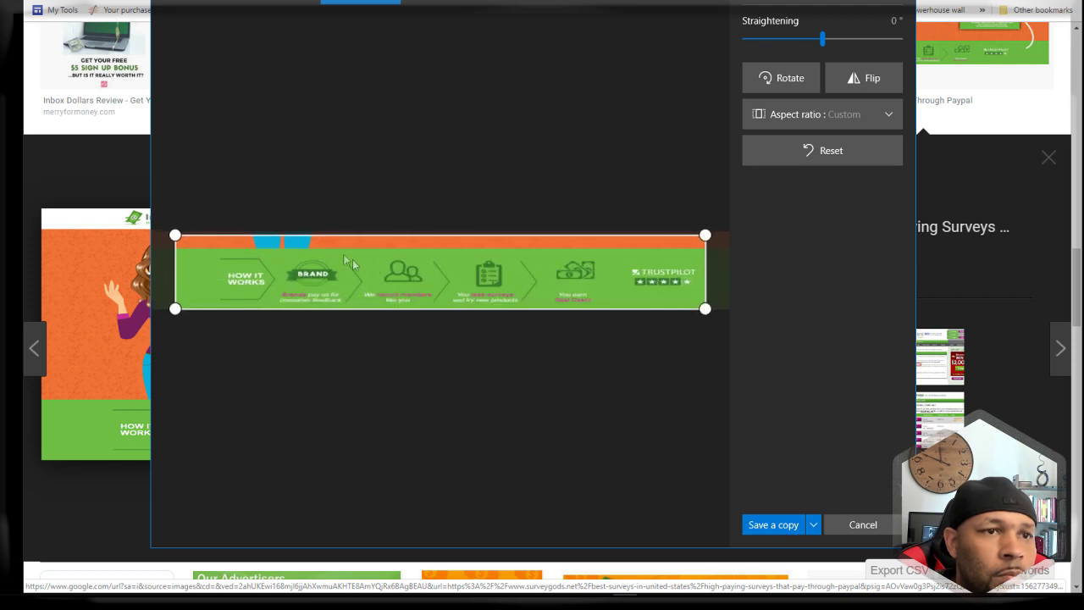
pyautogui.moveTo(346, 236); pyautogui.dragTo(349, 248)
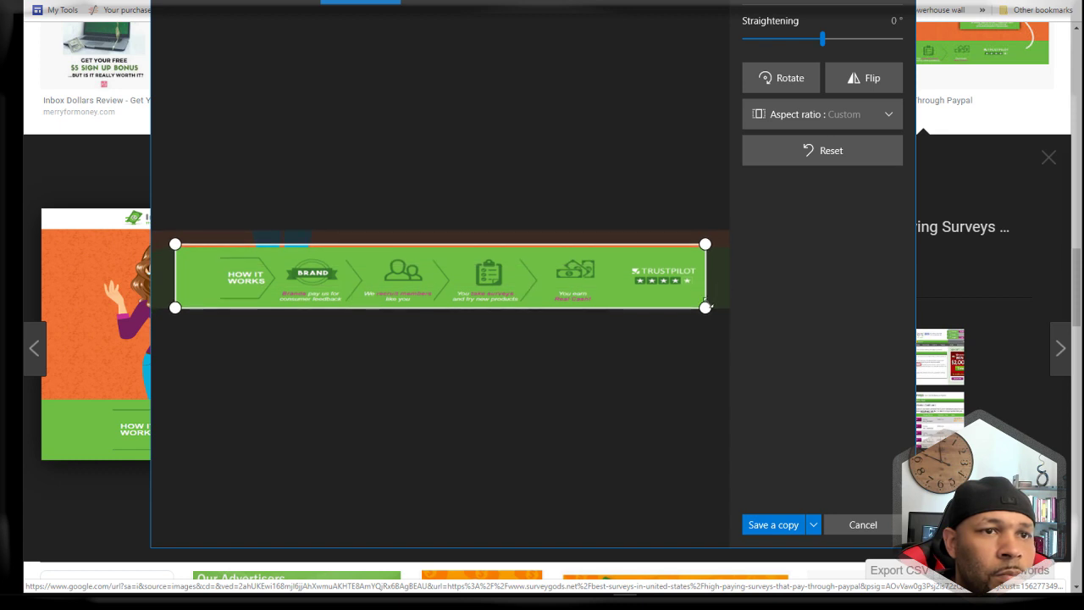
pyautogui.moveTo(705, 307); pyautogui.dragTo(687, 304)
pyautogui.moveTo(359, 241); pyautogui.dragTo(359, 255)
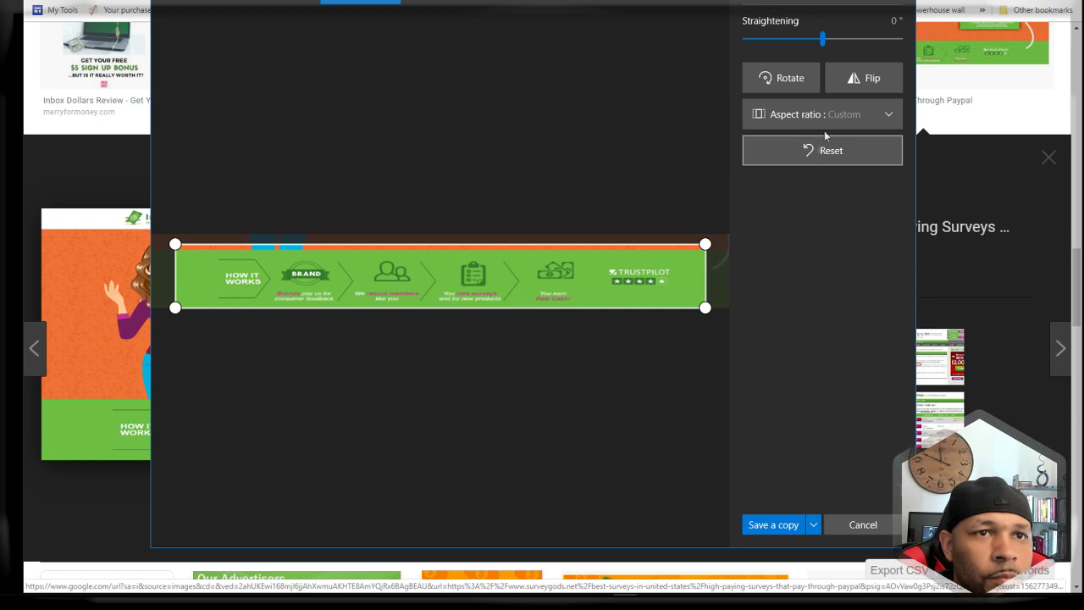
pyautogui.click(853, 119)
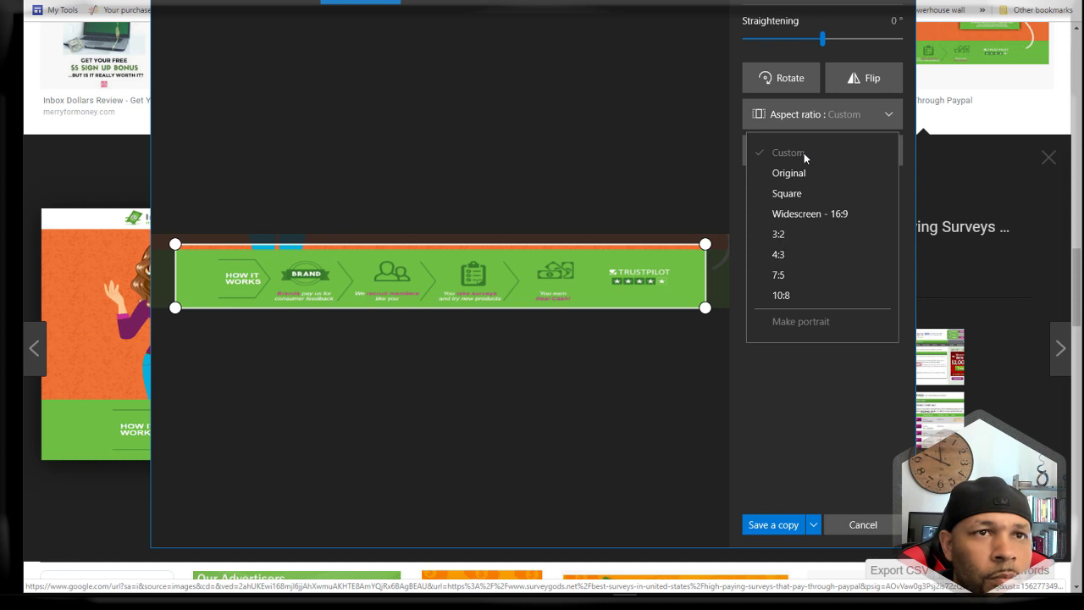
pyautogui.click(706, 307)
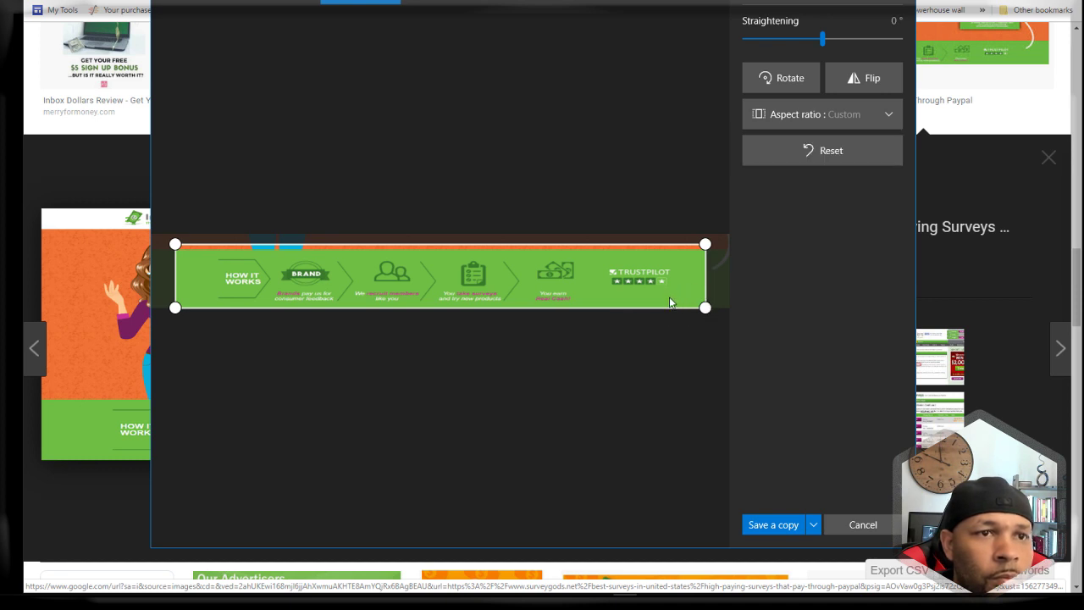
pyautogui.moveTo(704, 244); pyautogui.dragTo(587, 244)
pyautogui.moveTo(463, 243); pyautogui.dragTo(464, 246)
pyautogui.moveTo(704, 310); pyautogui.dragTo(652, 298)
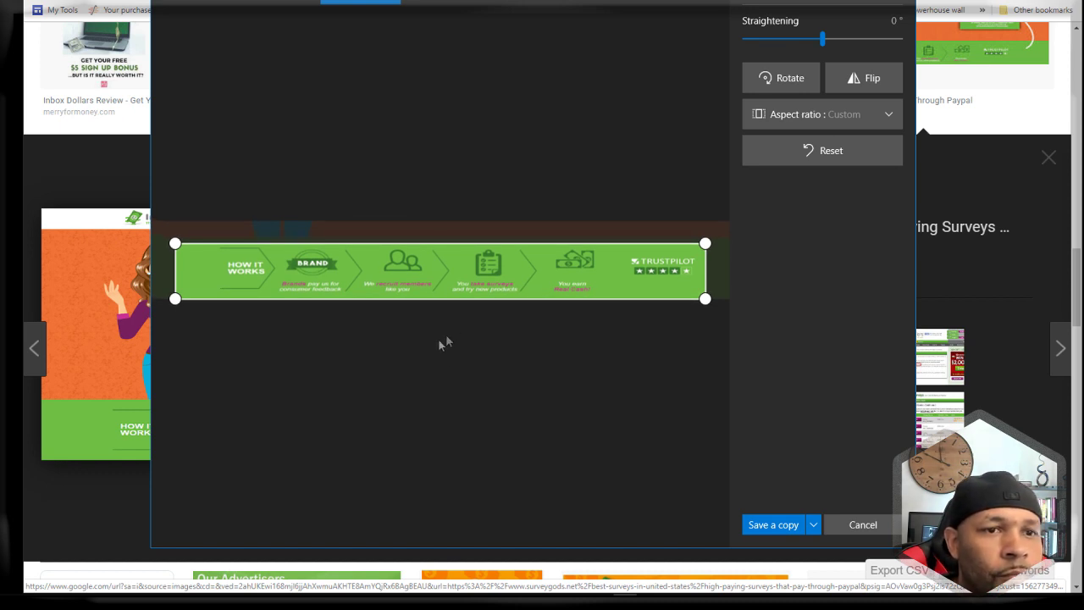
# Step: Save the cropped strip as a JPG copy named ibd header in the CPA research folder and close the image viewer
pyautogui.click(786, 526)
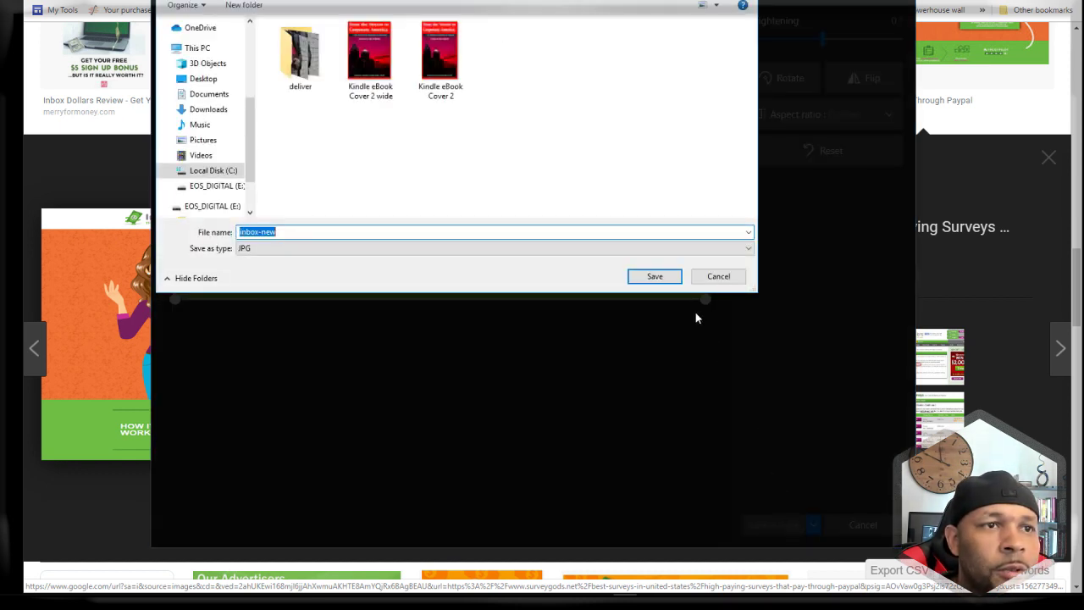
pyautogui.click(513, 230)
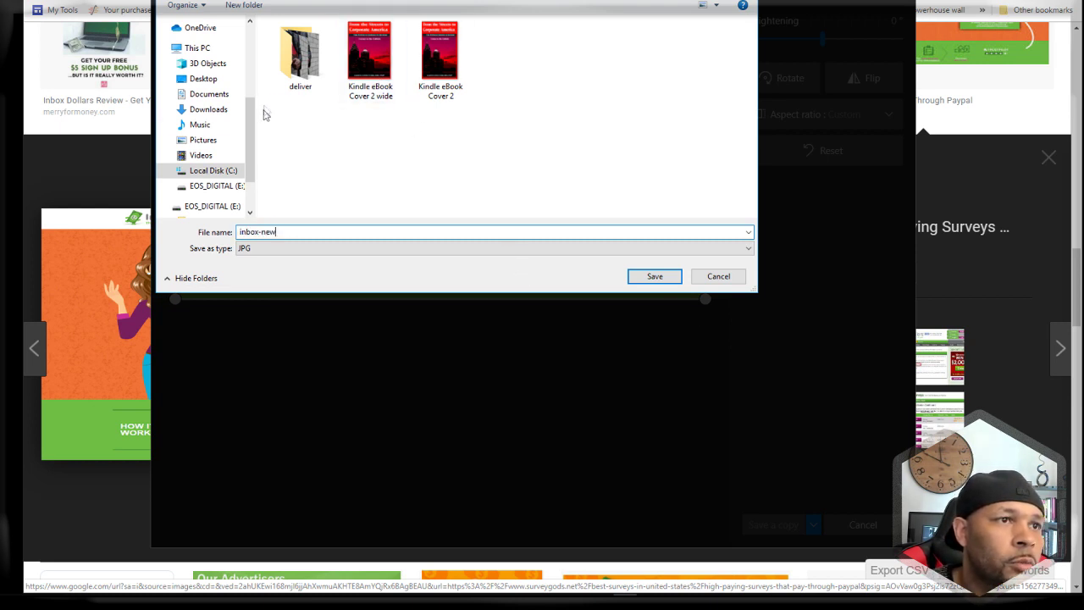
pyautogui.click(213, 170)
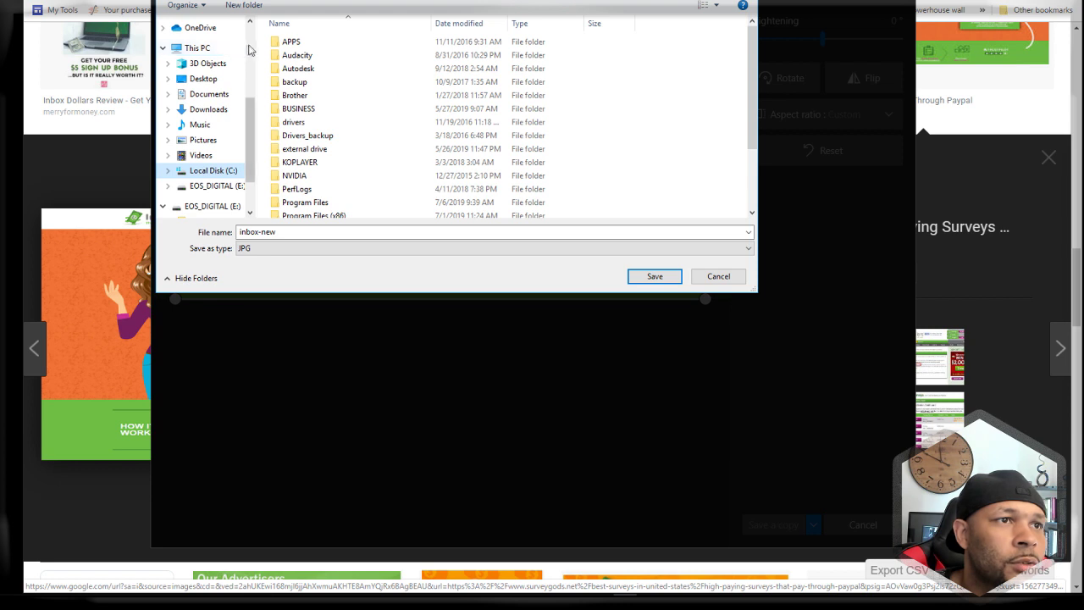
pyautogui.scroll(4, 248, 49)
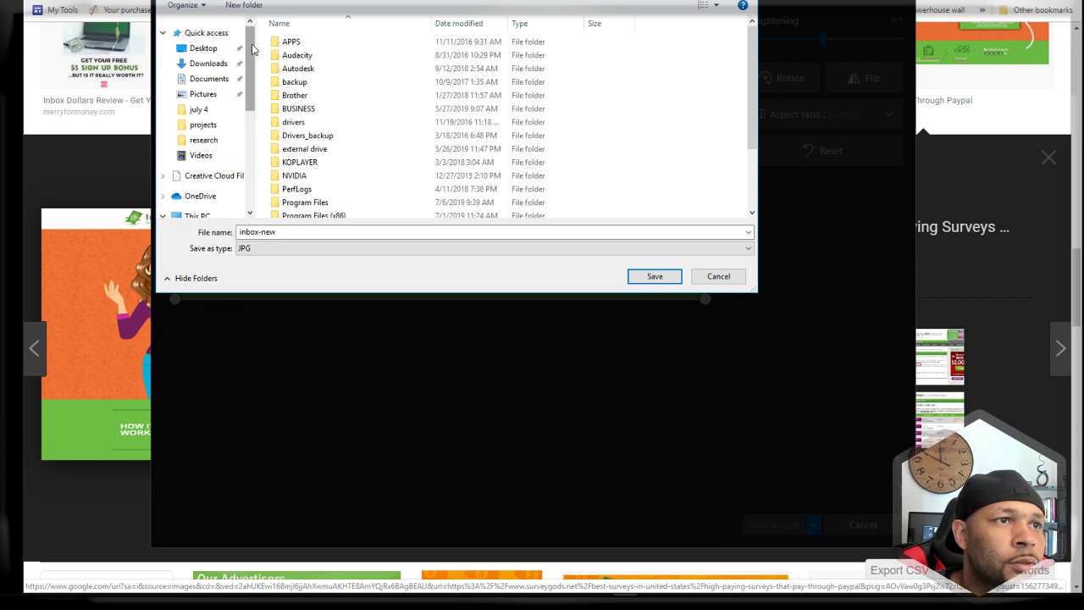
pyautogui.doubleClick(310, 111)
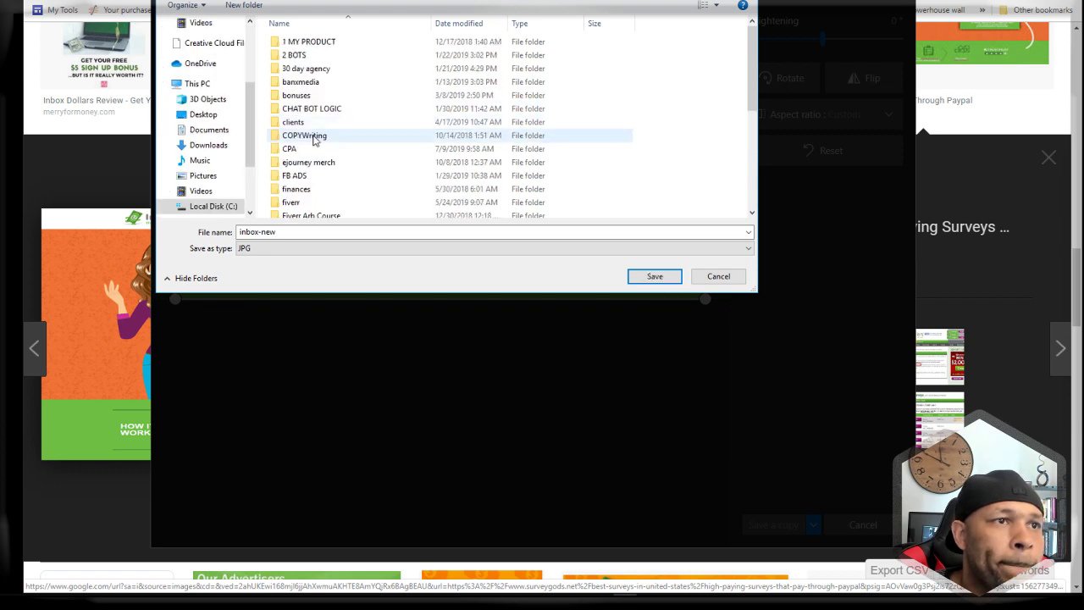
pyautogui.doubleClick(303, 149)
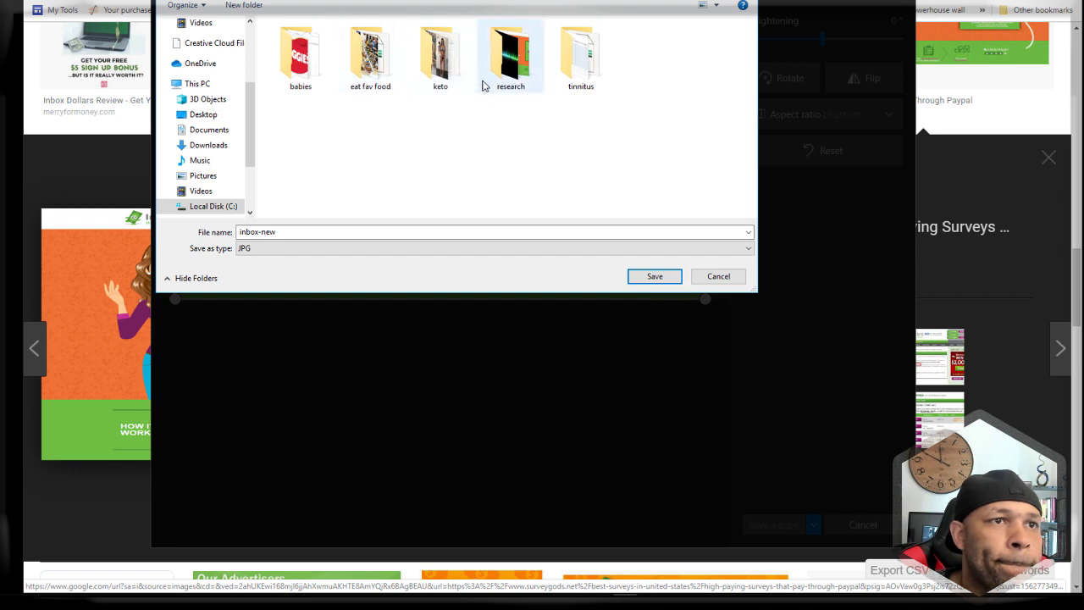
pyautogui.doubleClick(510, 59)
pyautogui.click(355, 231)
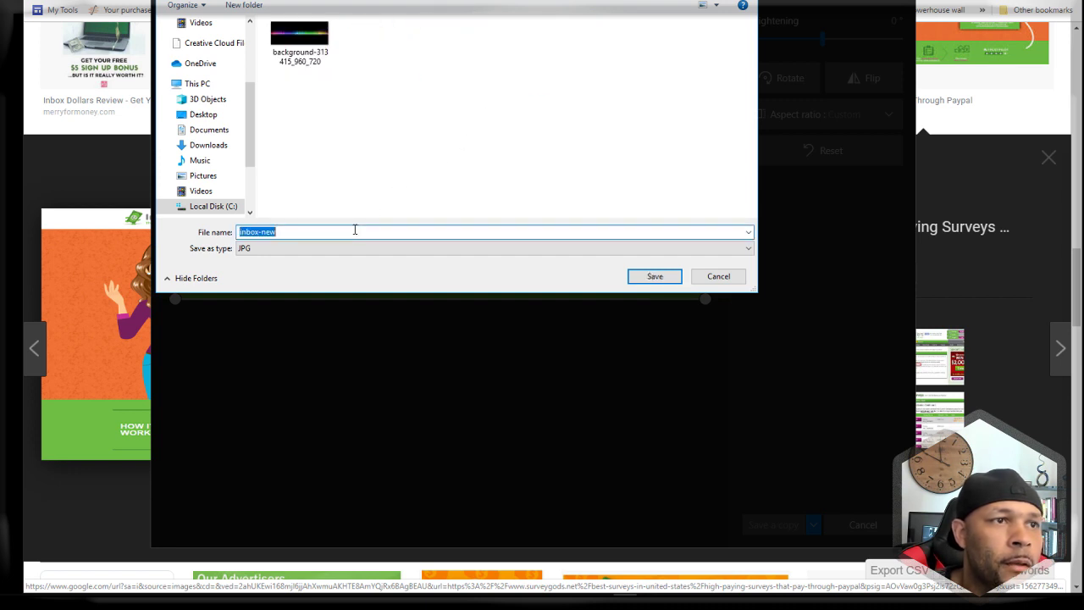
pyautogui.write('ibd header')
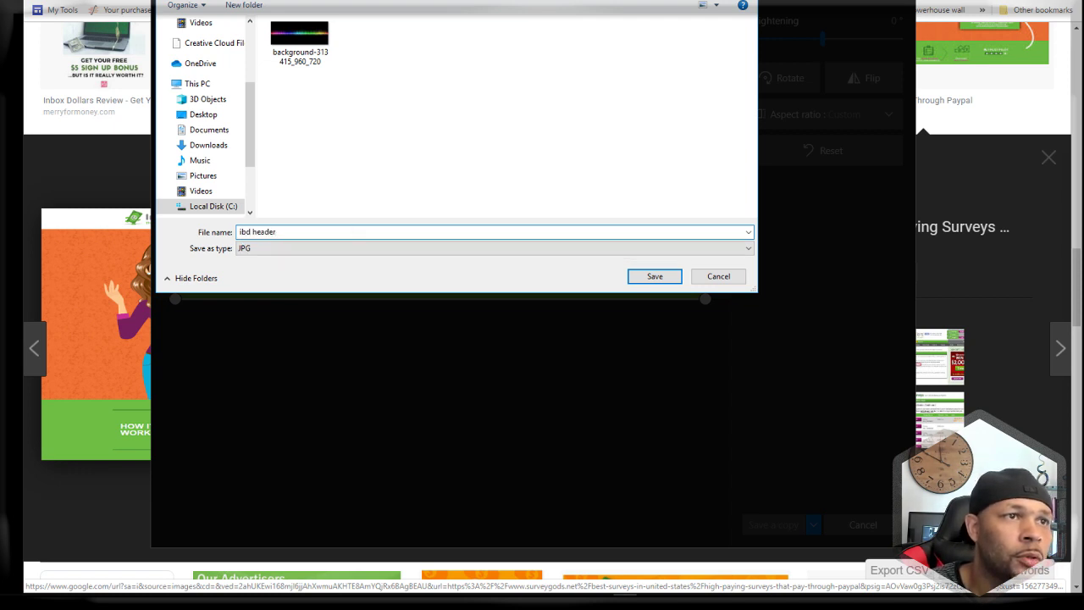
pyautogui.press('Return')
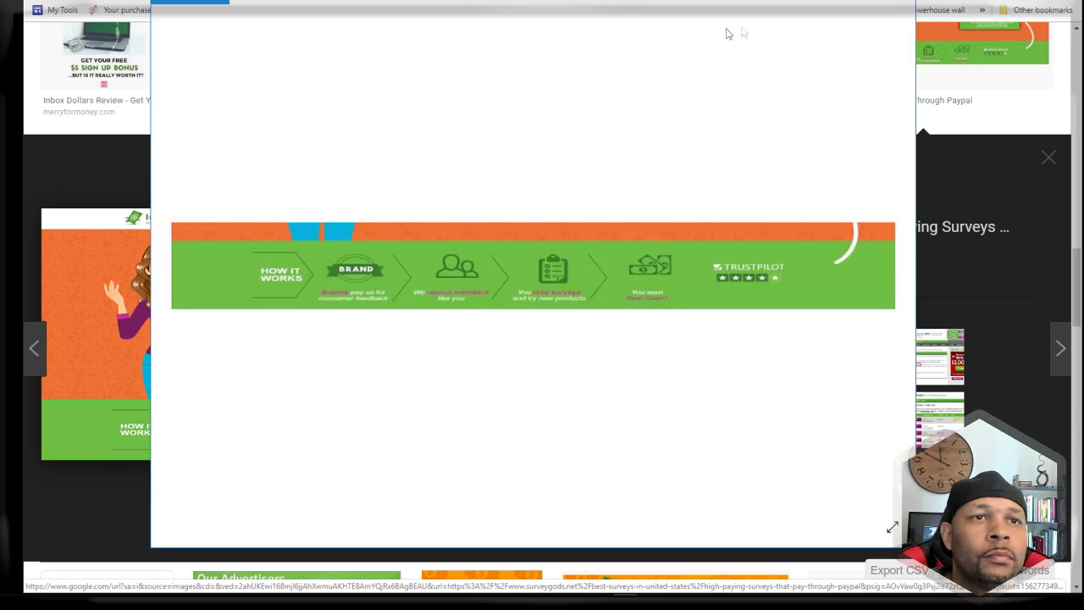
pyautogui.click(897, 1)
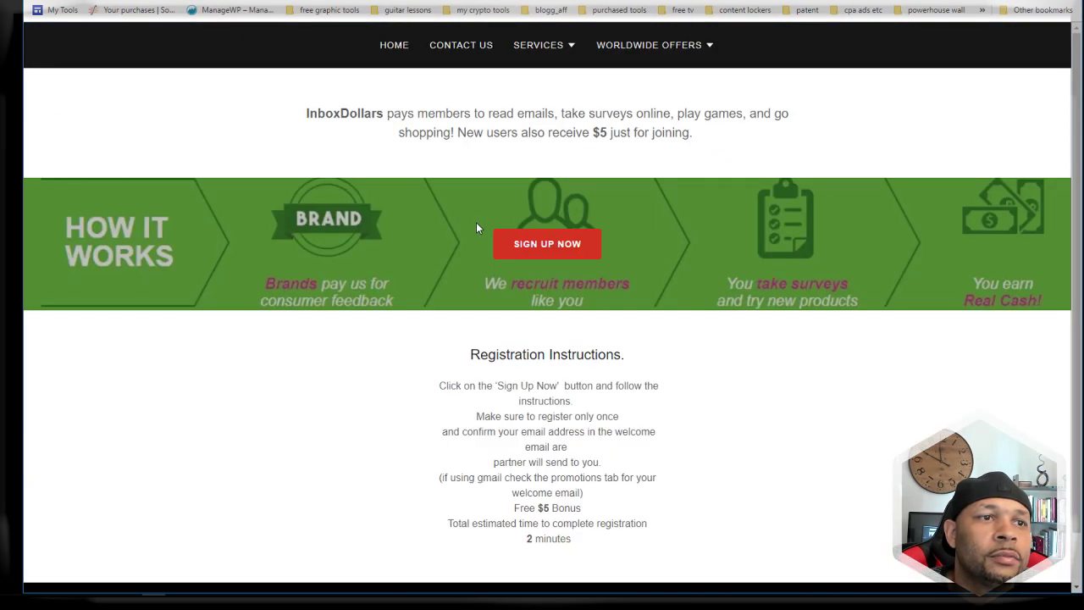
# Step: Try to save the How It Works banner image from the existing InboxDollars apply page
pyautogui.rightClick(476, 222)
pyautogui.click(520, 287)
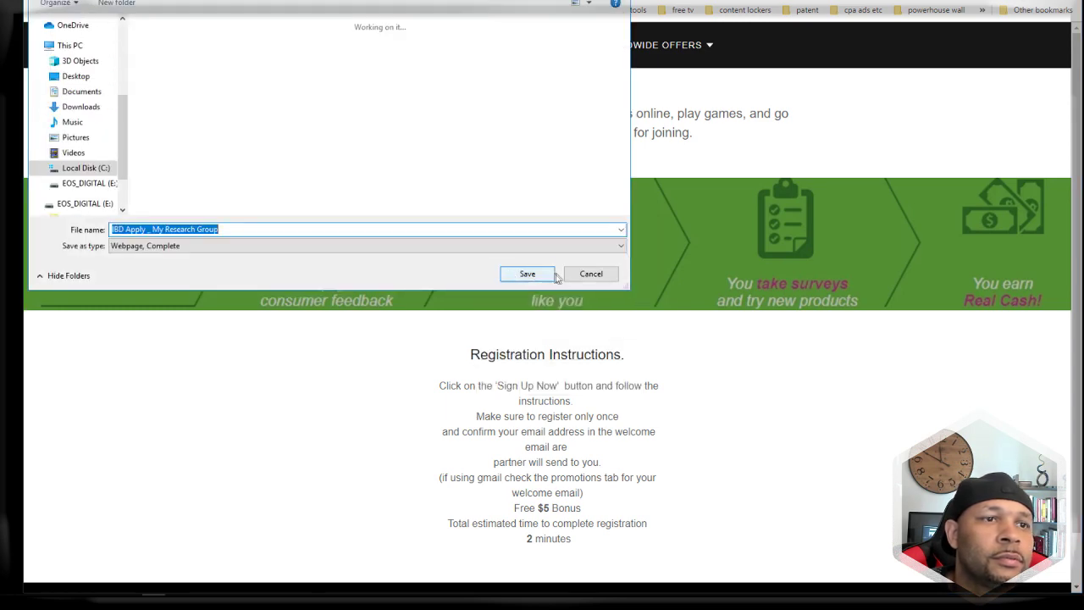
pyautogui.click(554, 275)
pyautogui.rightClick(727, 223)
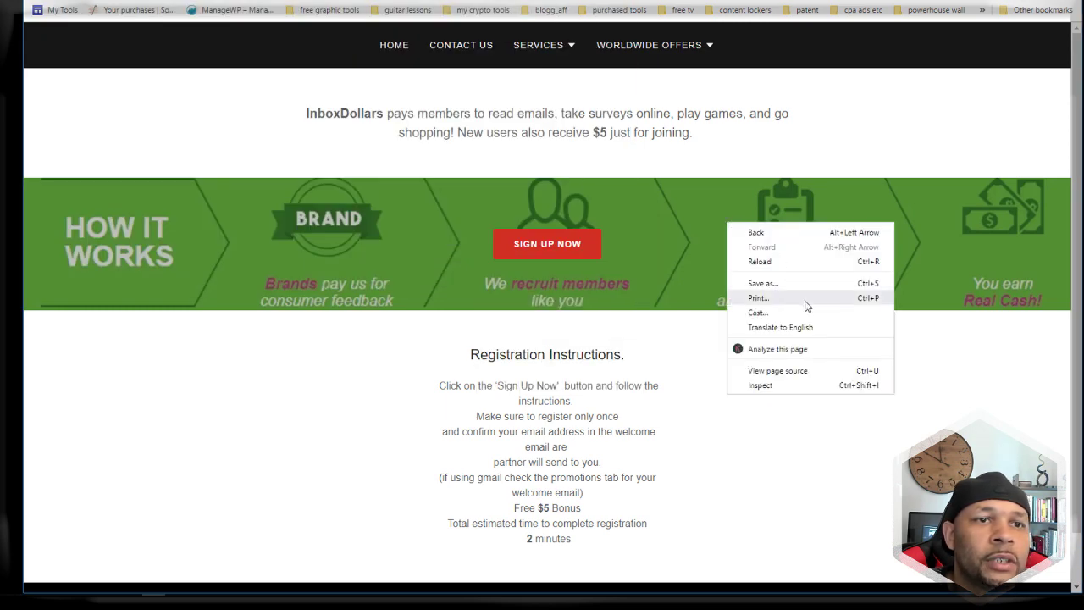
pyautogui.click(940, 246)
pyautogui.rightClick(939, 215)
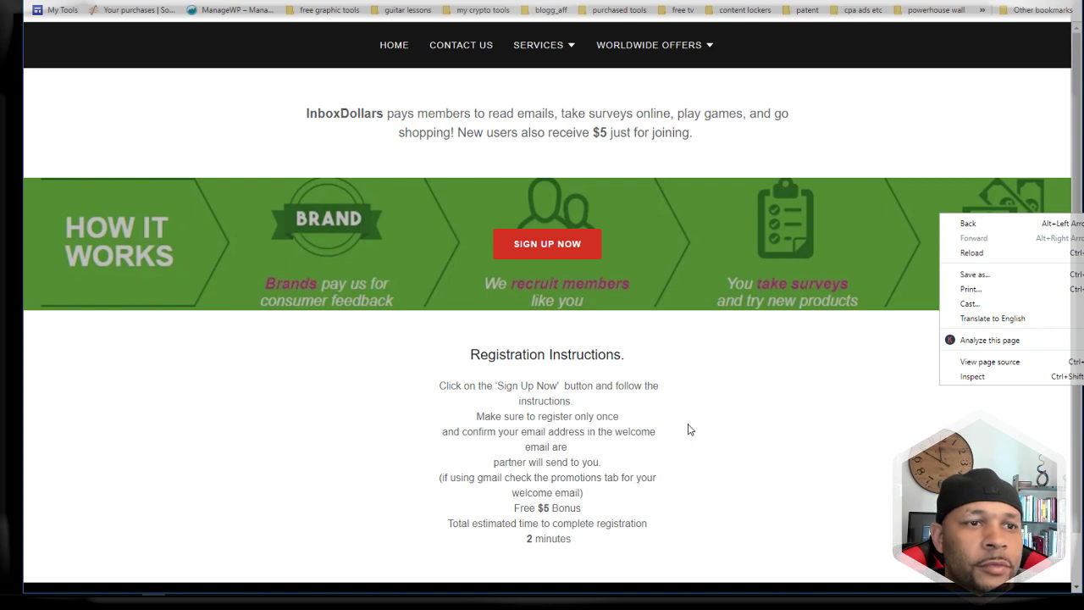
pyautogui.click(746, 379)
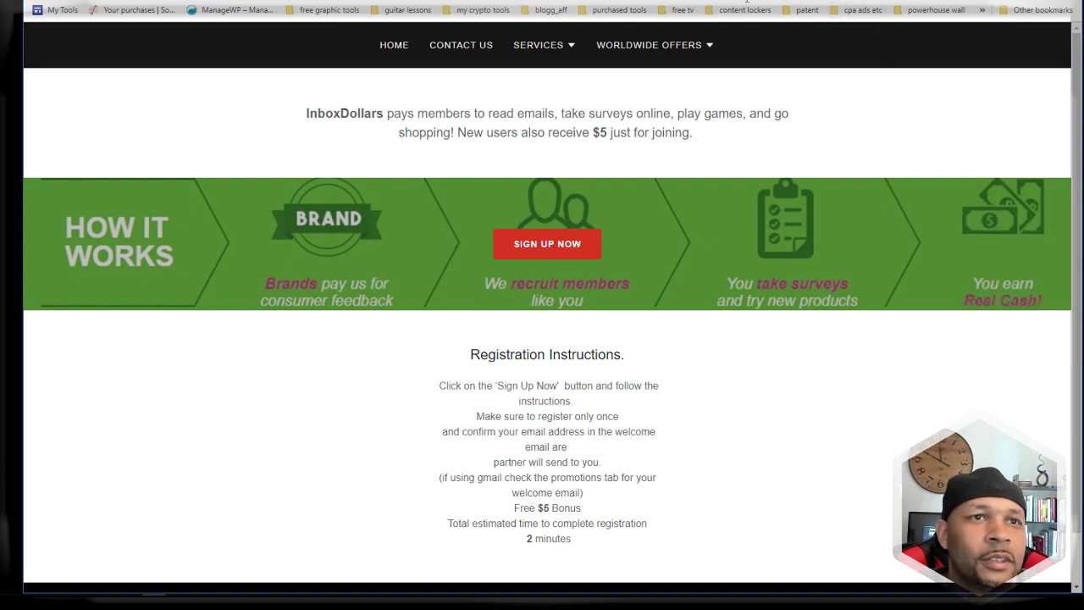
# Step: Switch to the Wix editor, upload ibd header.jpg and apply it as the background image of the Apply Now strip
pyautogui.hotkey('ctrl', 'Tab')
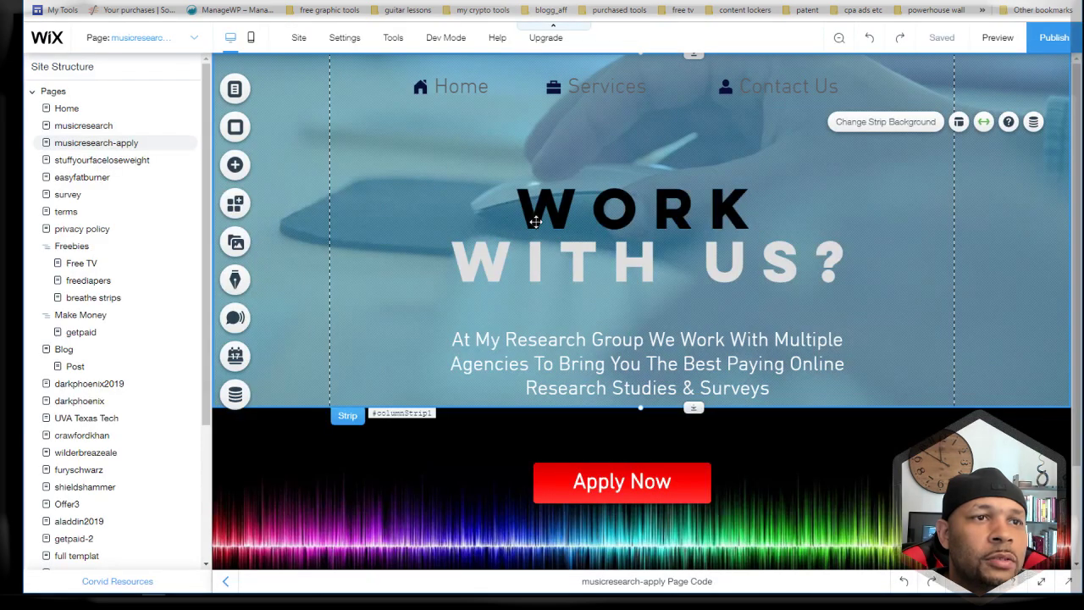
pyautogui.click(764, 438)
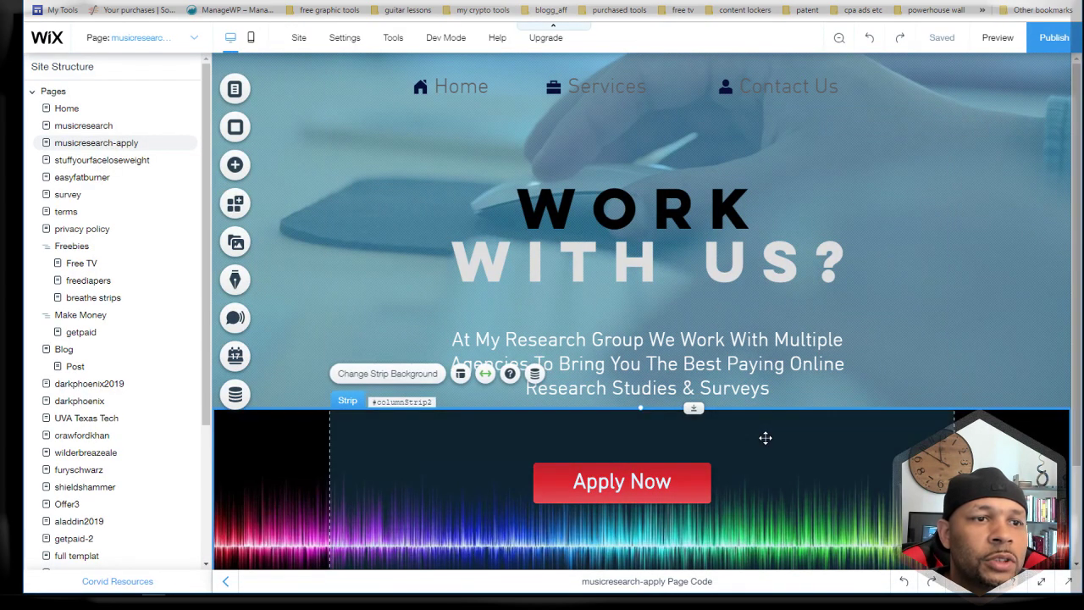
pyautogui.click(387, 374)
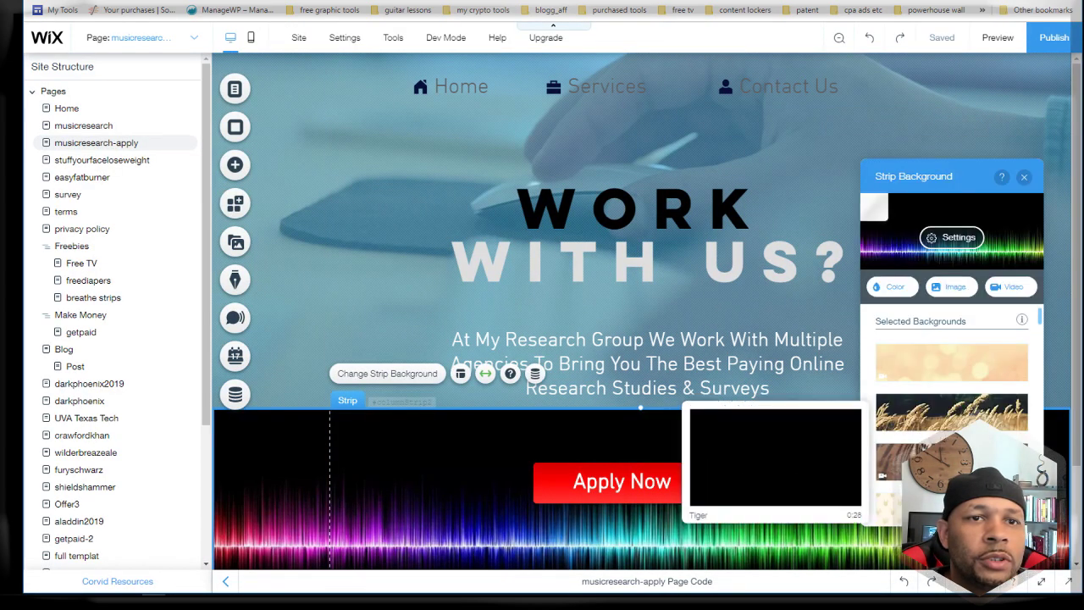
pyautogui.click(952, 286)
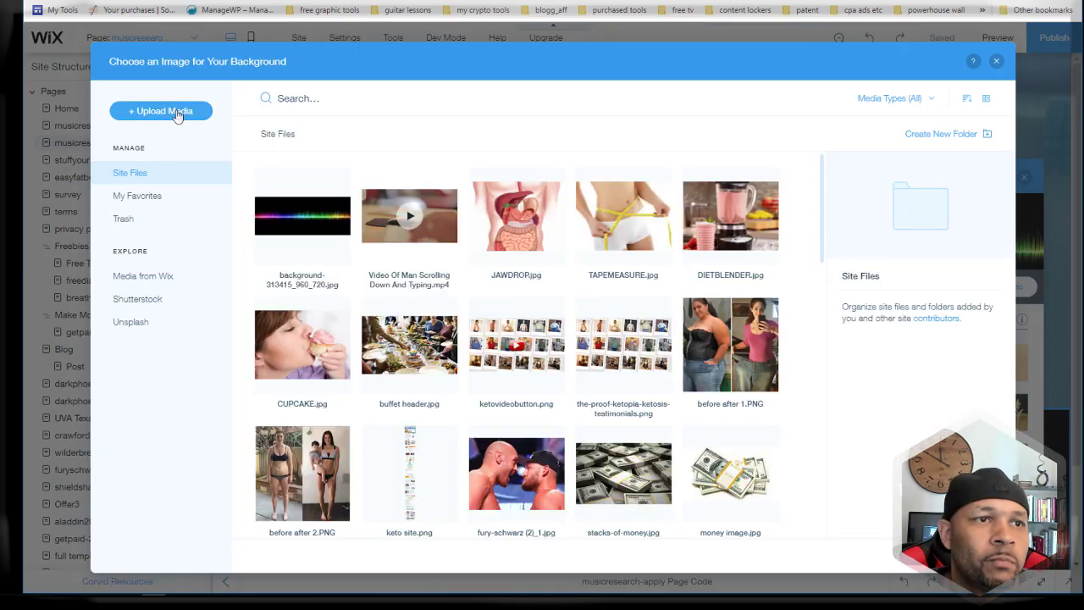
pyautogui.click(176, 111)
pyautogui.click(596, 342)
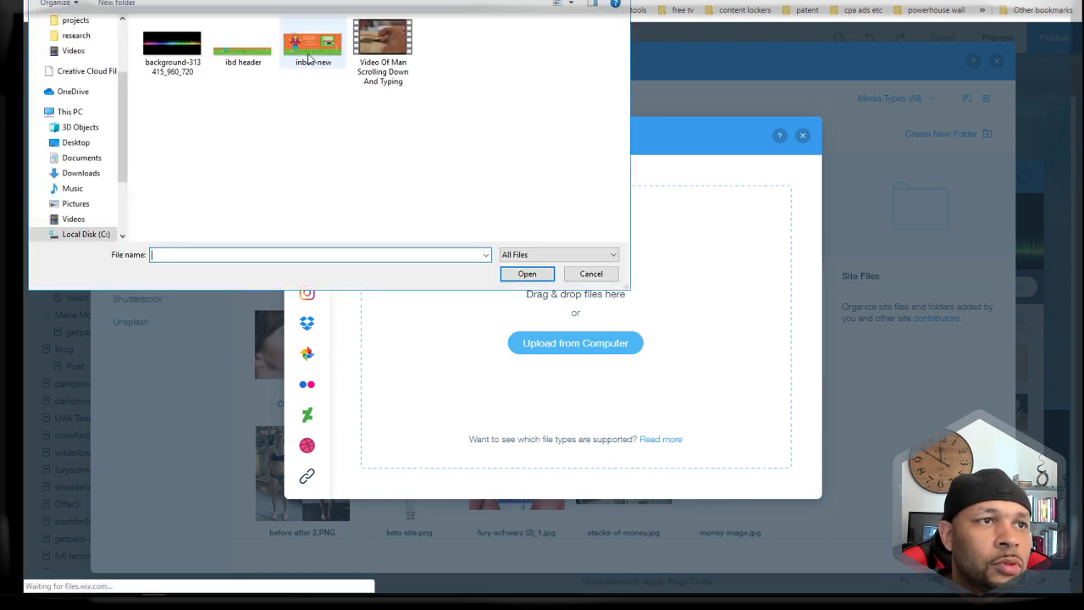
pyautogui.click(243, 49)
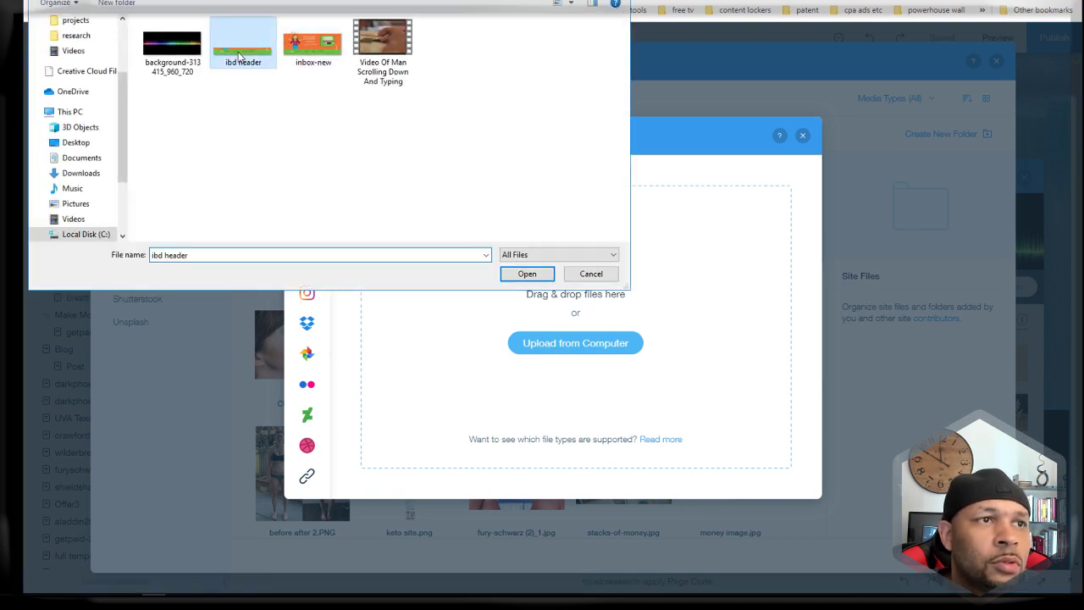
pyautogui.click(528, 275)
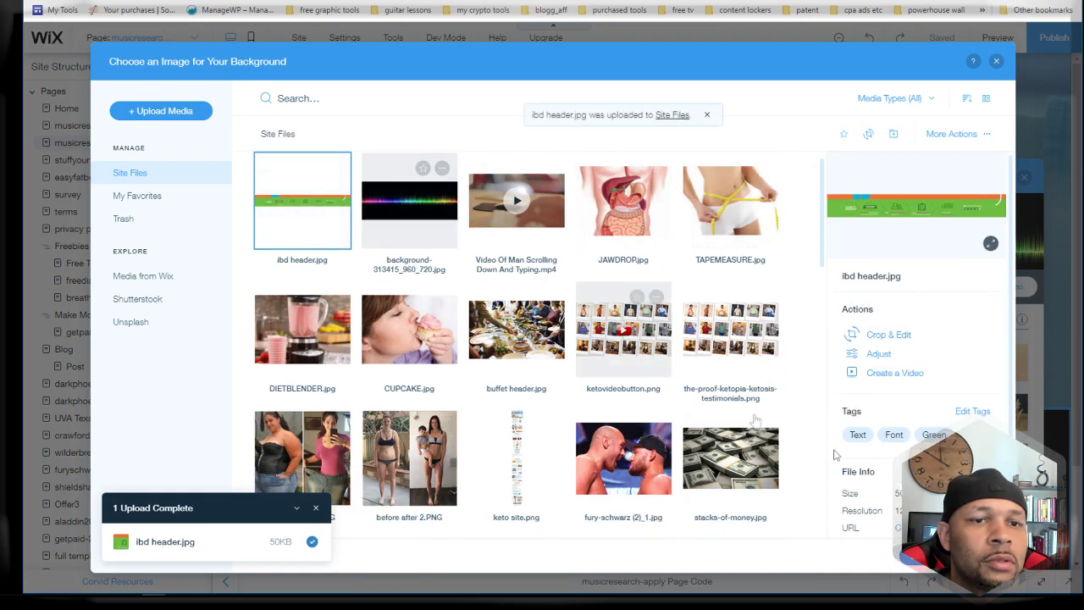
pyautogui.click(957, 555)
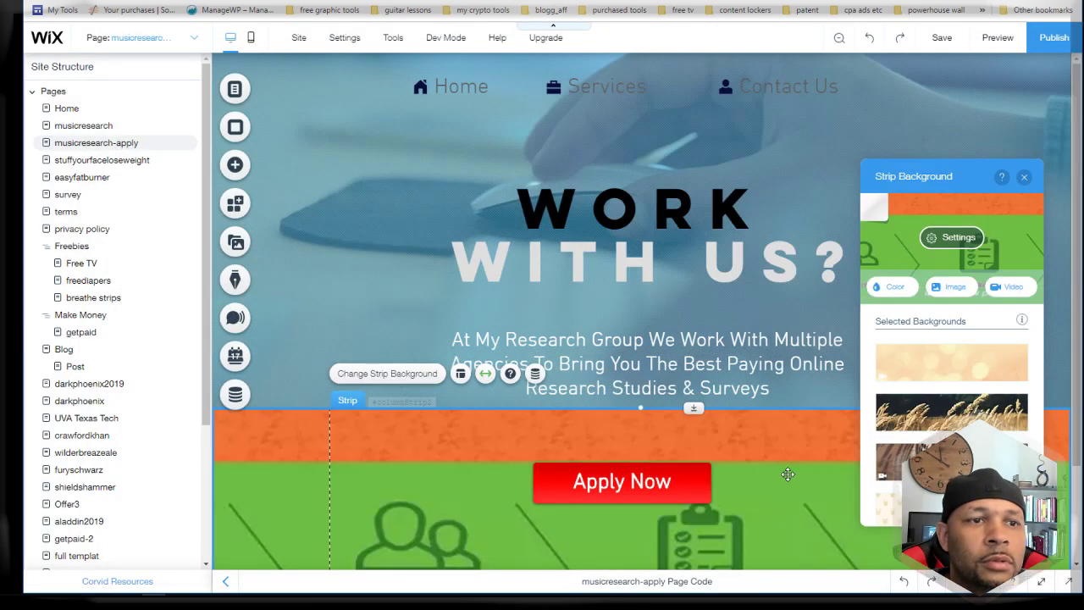
# Step: Change the background of the Apply Now strip to plain white from the site colors
pyautogui.scroll(-1, 707, 439)
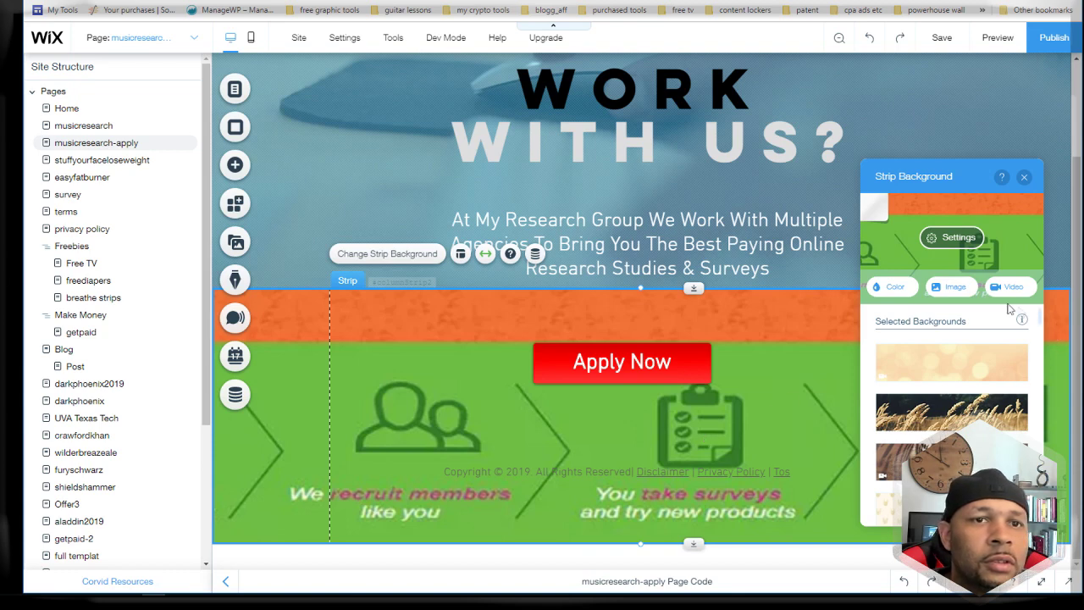
pyautogui.click(893, 286)
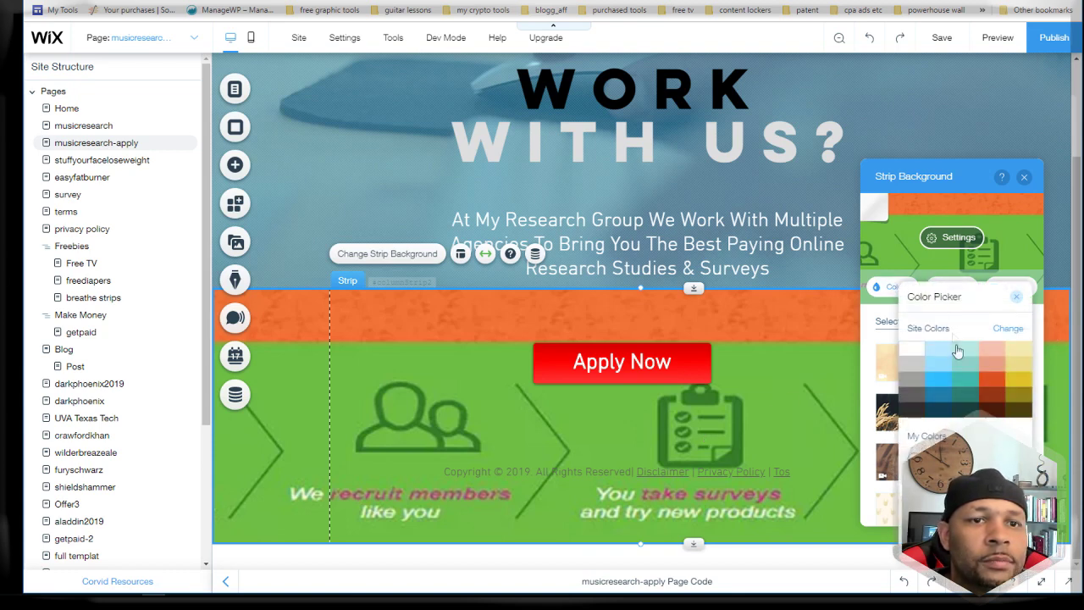
pyautogui.click(912, 348)
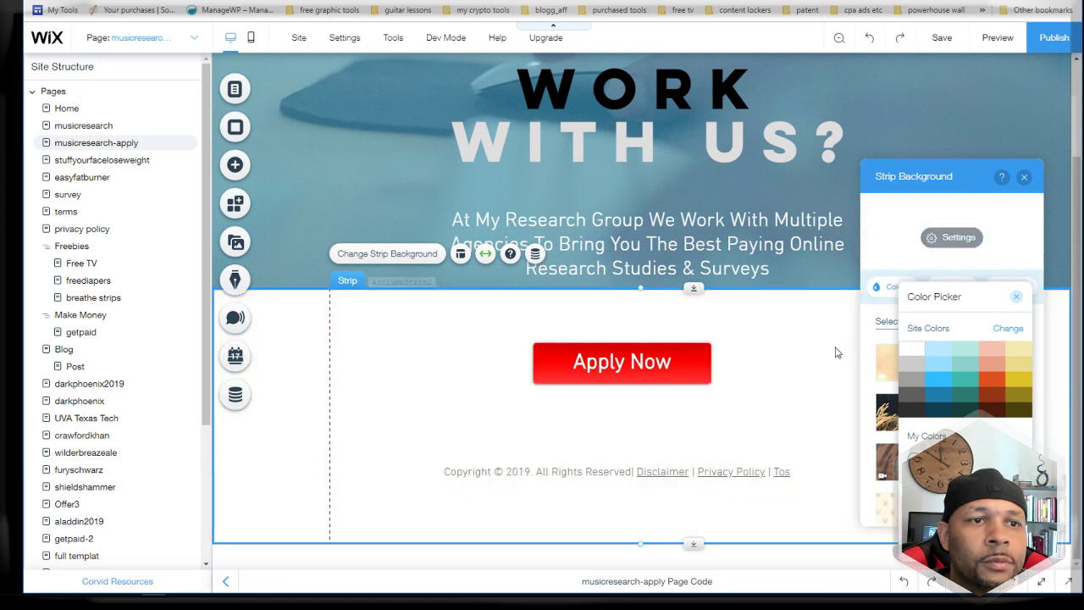
pyautogui.click(973, 209)
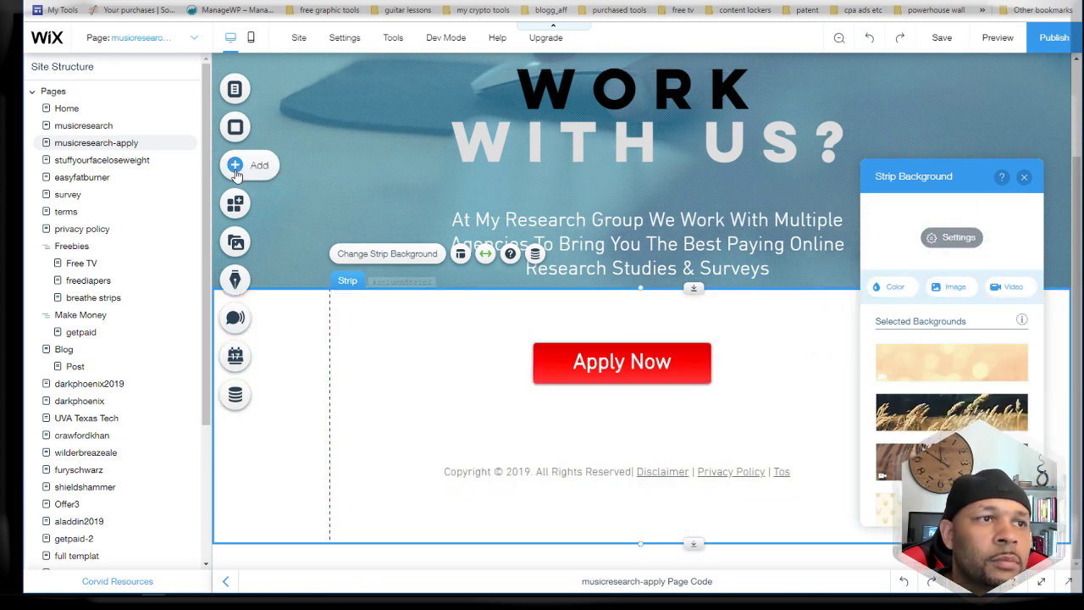
# Step: Add the uploaded ibd header.jpg from the site files to the page as an image
pyautogui.click(237, 169)
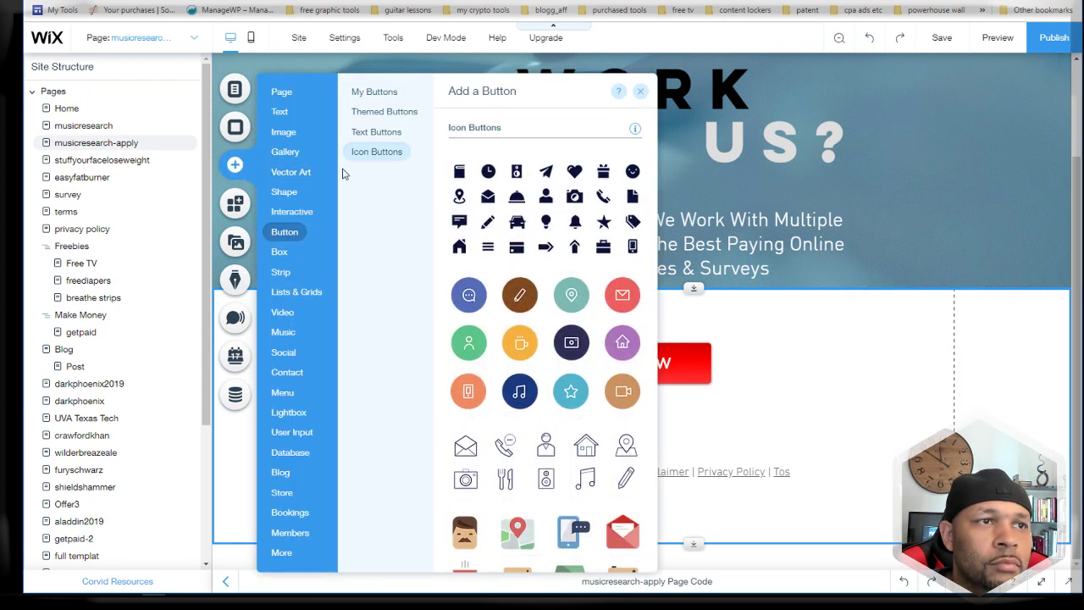
pyautogui.click(283, 133)
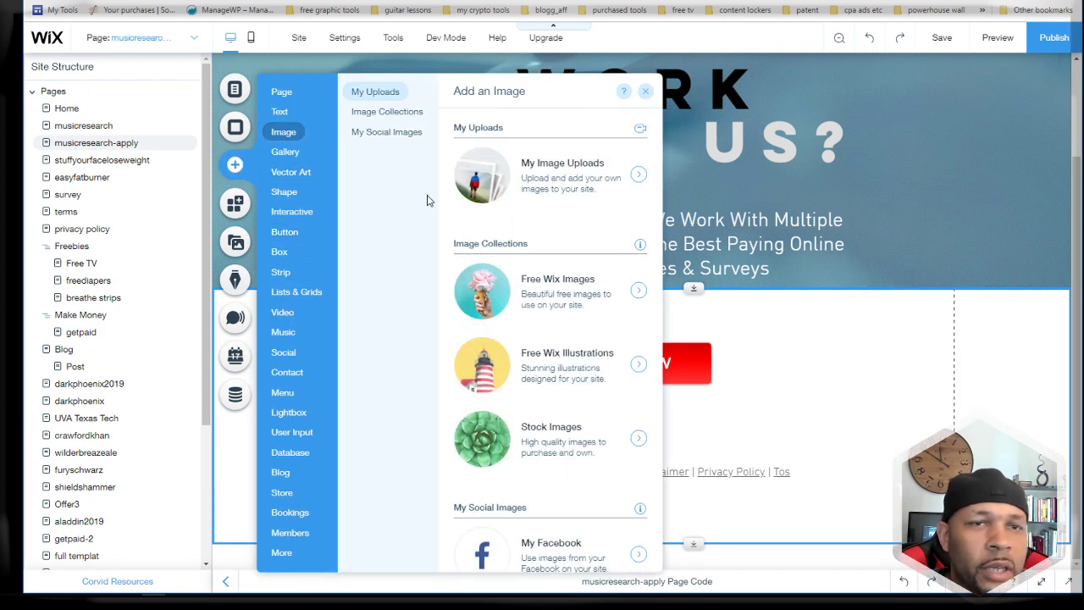
pyautogui.click(498, 188)
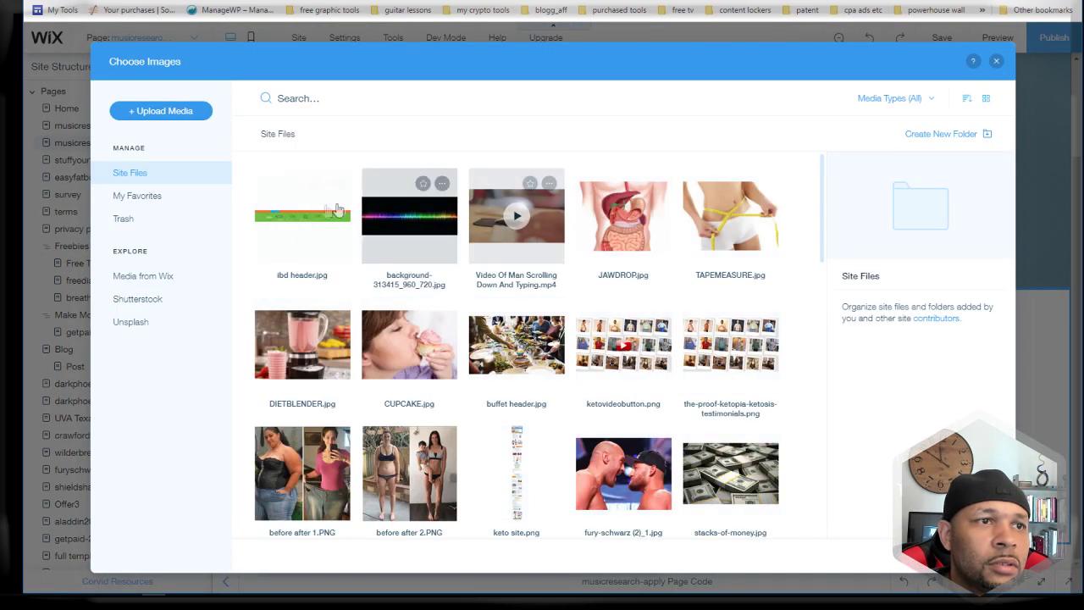
pyautogui.click(313, 218)
pyautogui.click(957, 552)
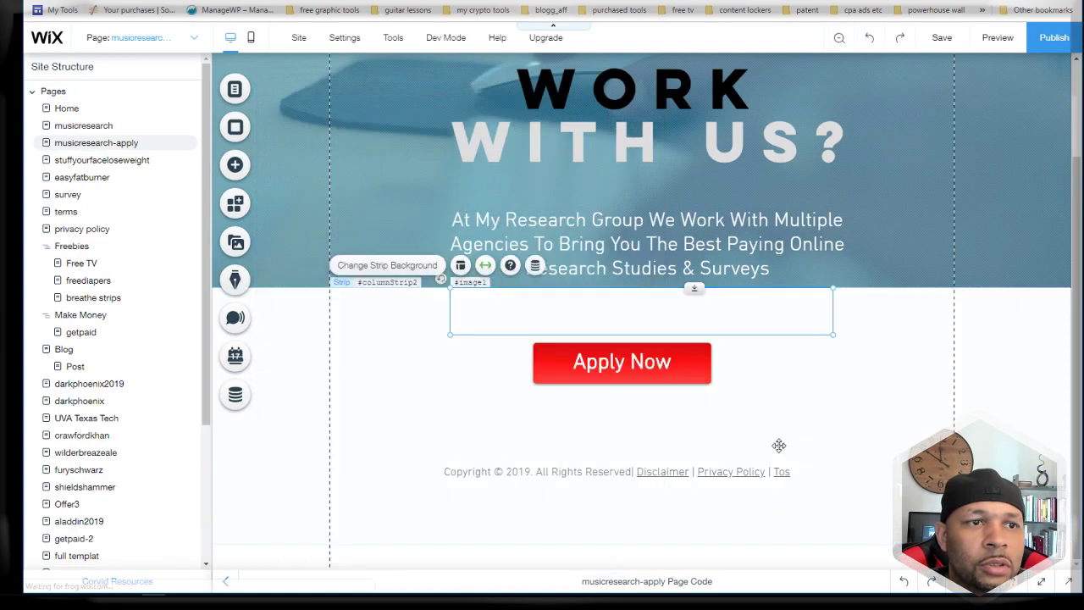
# Step: Move the Apply Now button down, then enlarge the header image to the content width and position it above the button
pyautogui.moveTo(648, 377); pyautogui.dragTo(648, 459)
pyautogui.moveTo(603, 317); pyautogui.dragTo(518, 384)
pyautogui.moveTo(753, 405); pyautogui.dragTo(893, 443)
pyautogui.moveTo(754, 386); pyautogui.dragTo(722, 356)
pyautogui.moveTo(864, 393); pyautogui.dragTo(968, 405)
pyautogui.moveTo(836, 372); pyautogui.dragTo(818, 370)
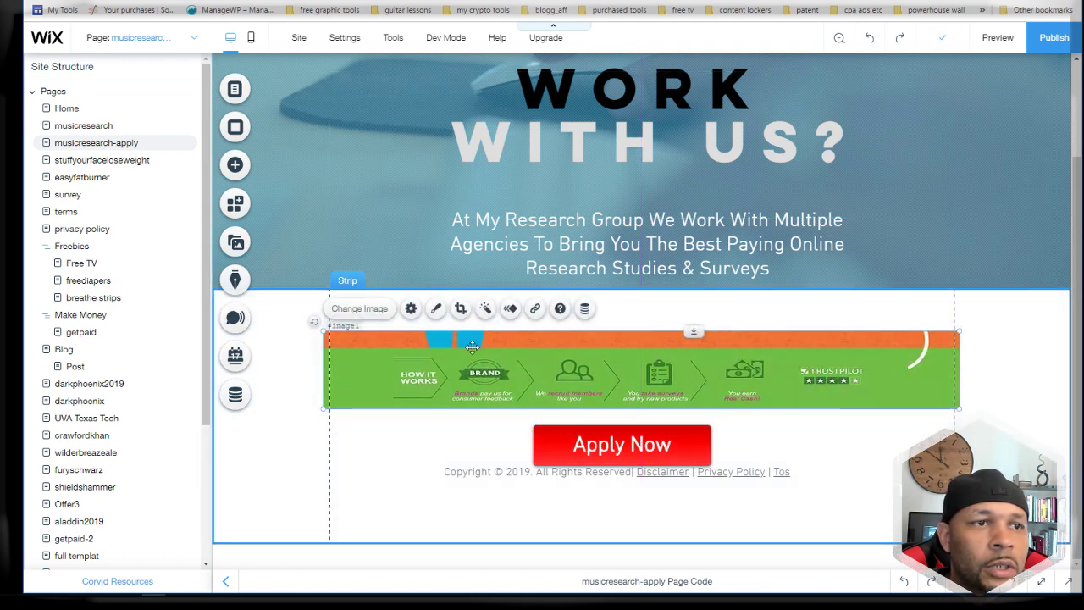
# Step: Crop the header image to the green How It Works section, cutting off the orange band, the Trustpilot area and the excess left edge
pyautogui.hotkey('ctrl', 'shift', 'f')
pyautogui.doubleClick(515, 364)
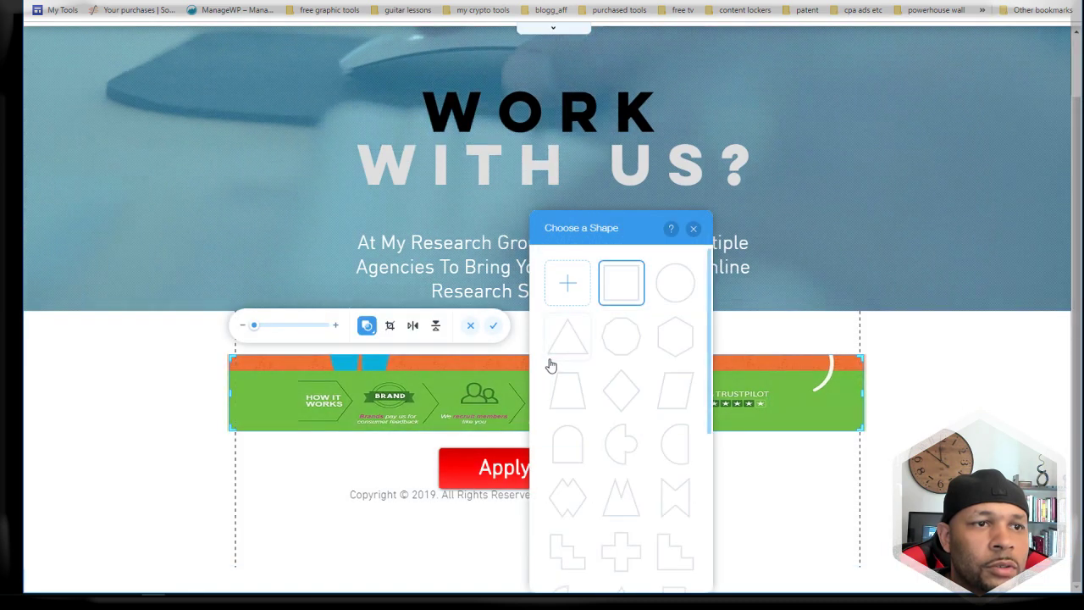
pyautogui.click(490, 365)
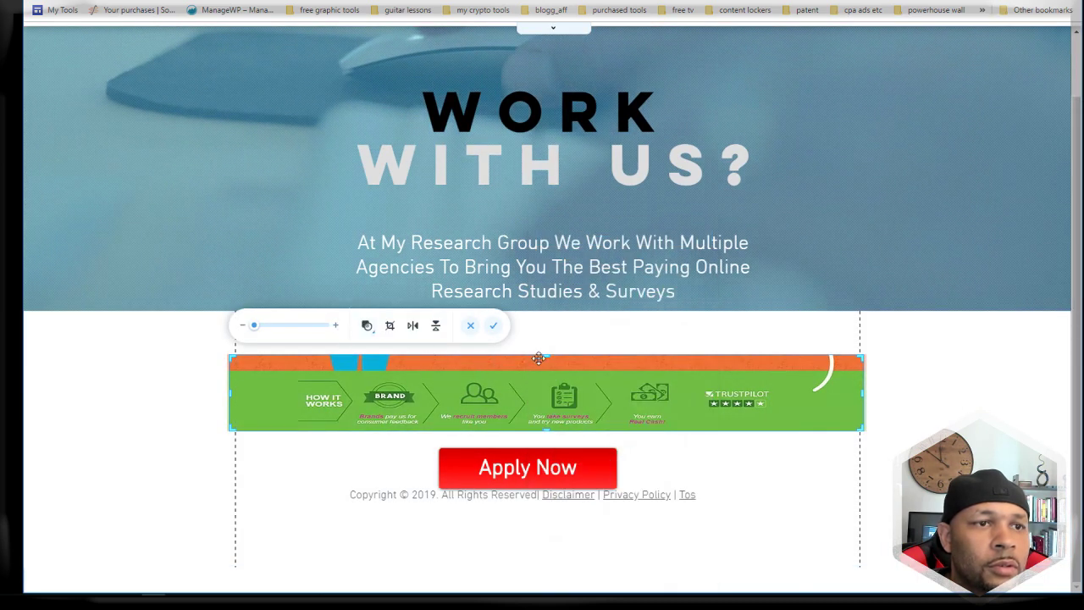
pyautogui.moveTo(547, 359); pyautogui.dragTo(546, 373)
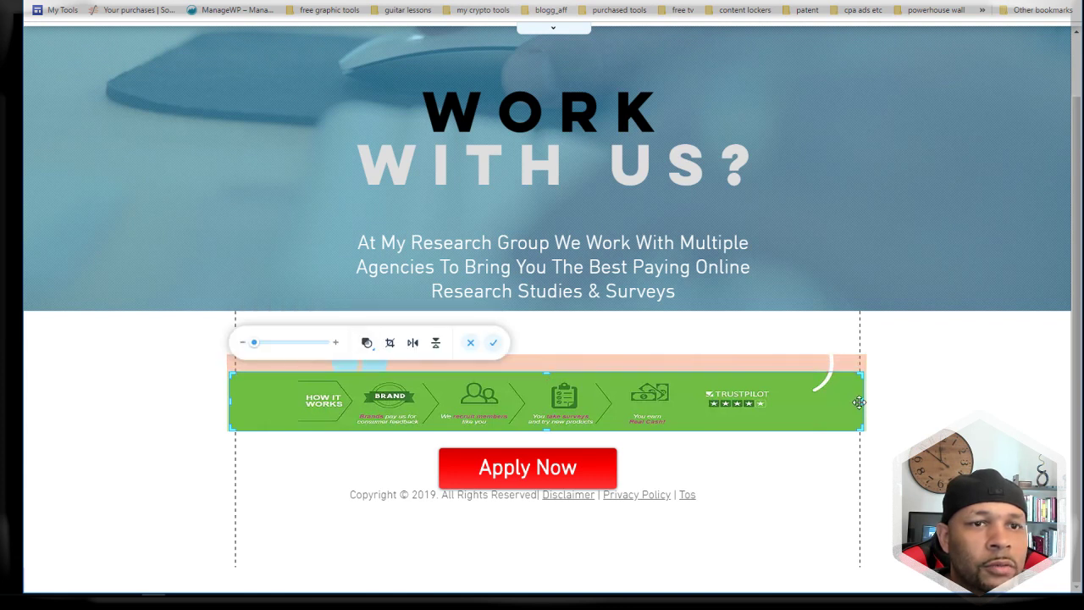
pyautogui.moveTo(863, 400); pyautogui.dragTo(811, 402)
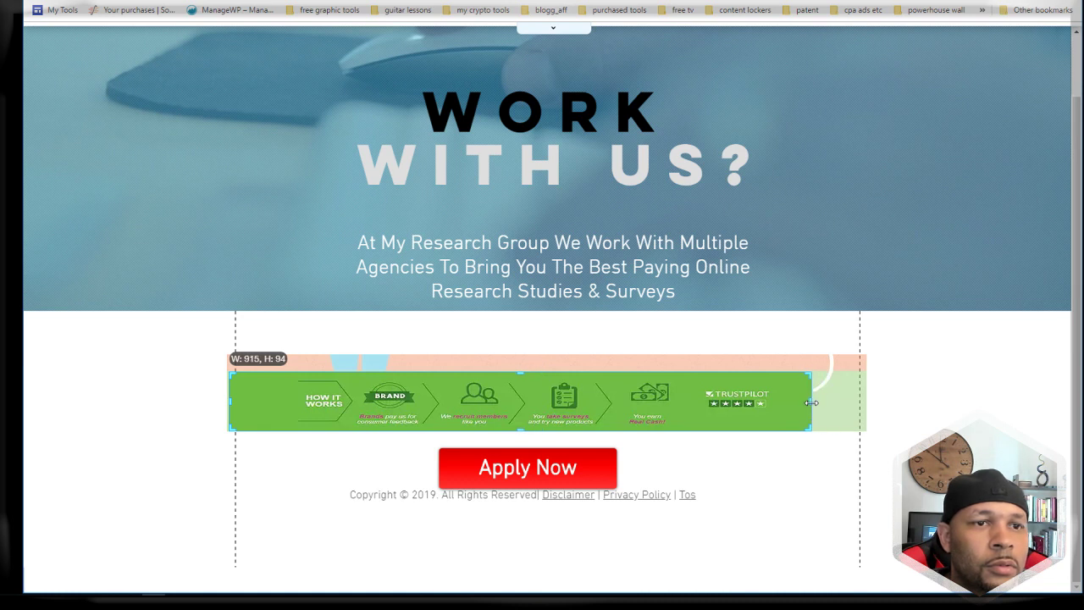
pyautogui.moveTo(811, 402); pyautogui.dragTo(698, 396)
pyautogui.moveTo(230, 398); pyautogui.dragTo(247, 396)
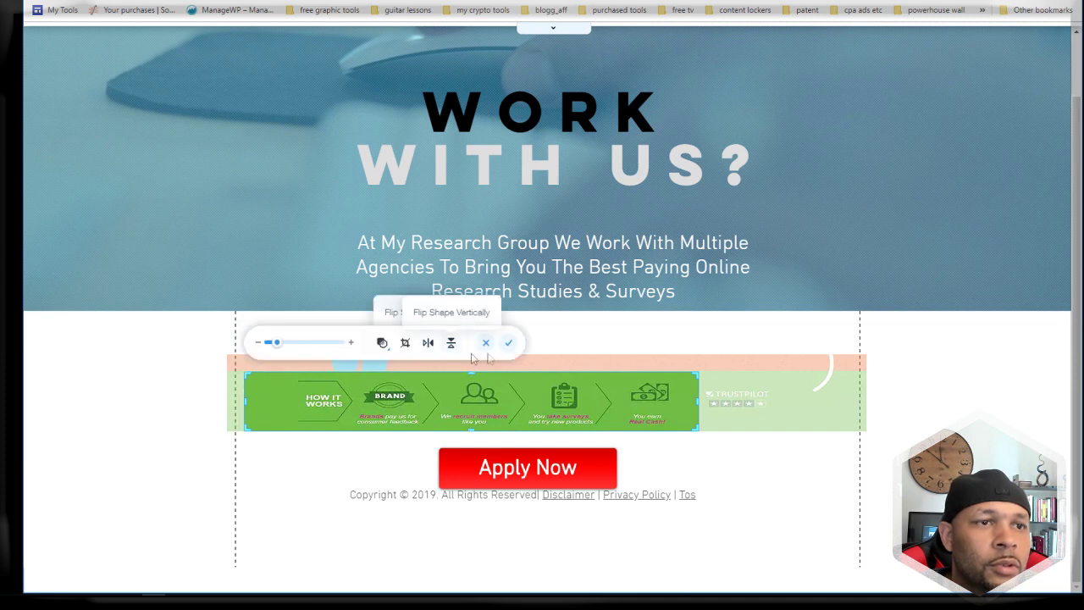
pyautogui.click(512, 342)
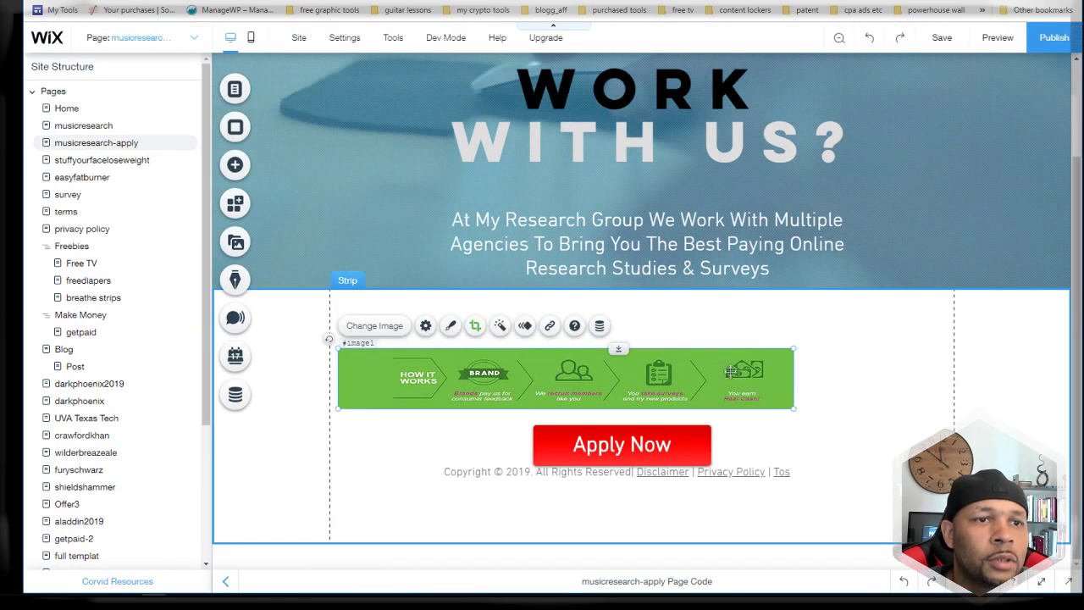
# Step: Enlarge the cropped How It Works banner to span the content width and reposition it above the Apply Now button
pyautogui.moveTo(625, 374); pyautogui.dragTo(608, 360)
pyautogui.moveTo(781, 388); pyautogui.dragTo(947, 431)
pyautogui.moveTo(751, 376); pyautogui.dragTo(697, 373)
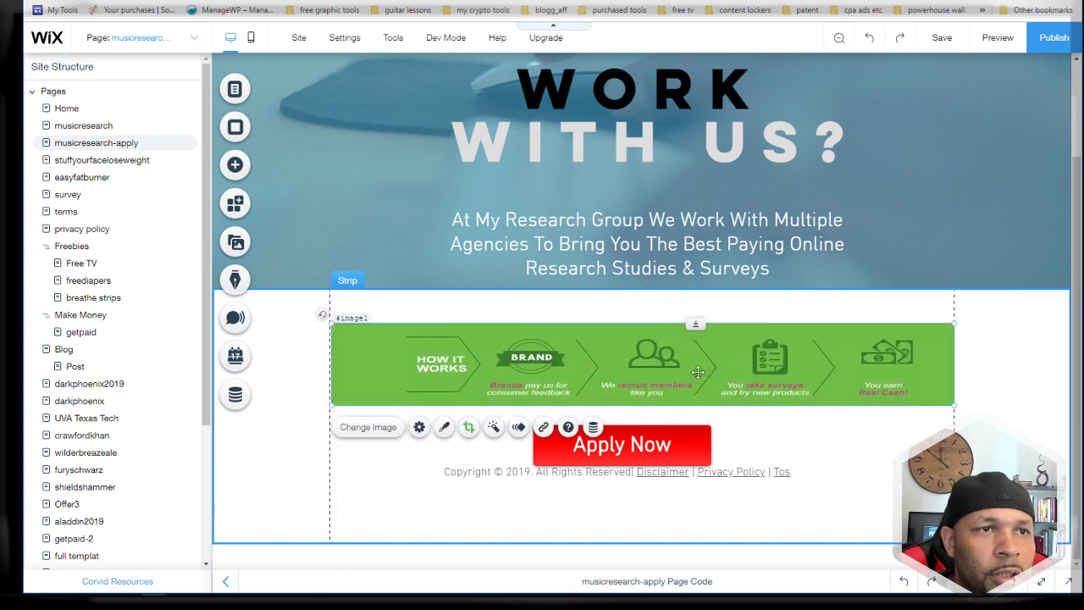
# Step: Switch to the reference offer page and copy its two-line InboxDollars introduction paragraph
pyautogui.scroll(2, 945, 380)
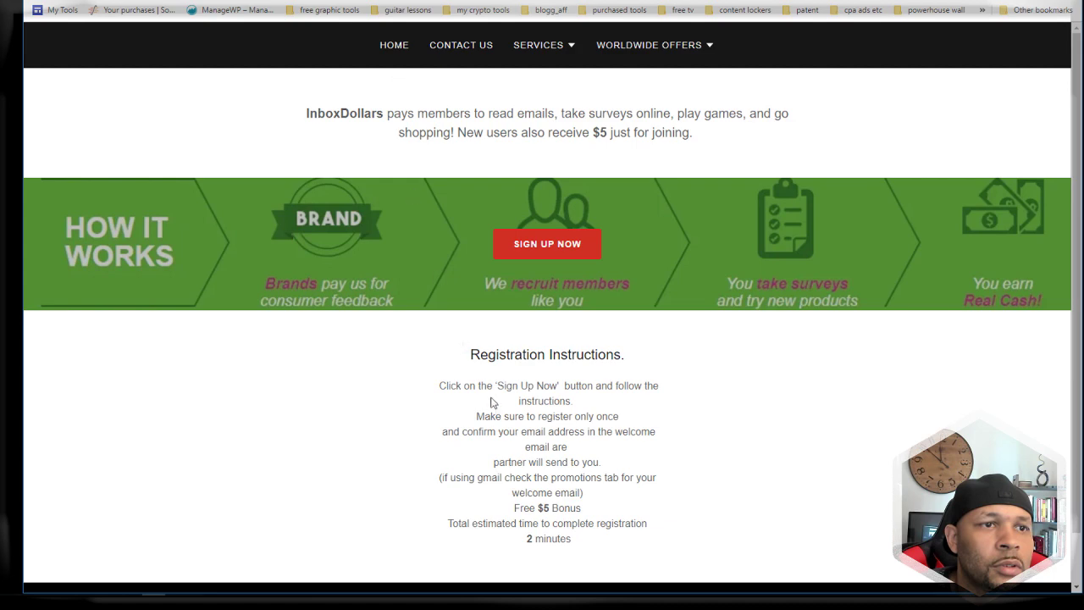
pyautogui.moveTo(303, 113); pyautogui.dragTo(714, 151)
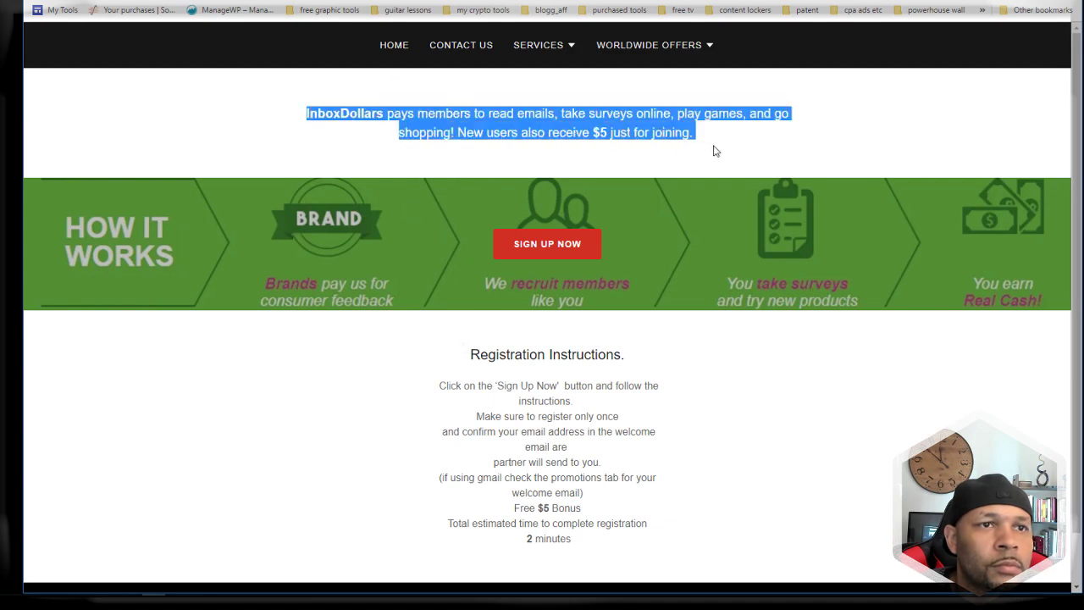
pyautogui.rightClick(669, 132)
pyautogui.click(690, 140)
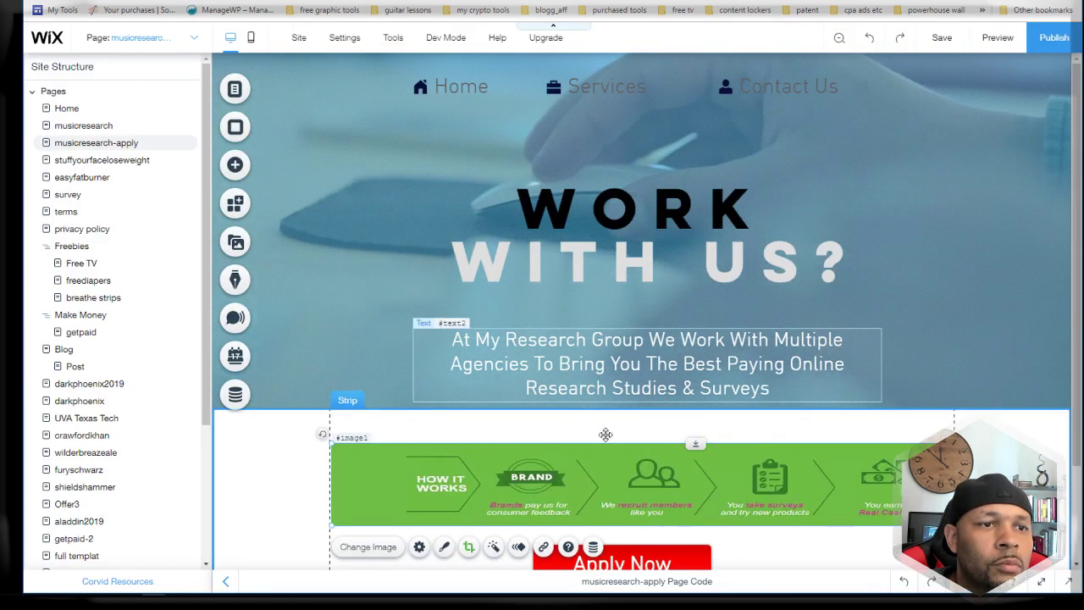
# Step: Back in the Wix editor, move the copyright line, Apply Now button and How It Works banner lower in the strip
pyautogui.scroll(-2, 605, 434)
pyautogui.moveTo(614, 378)
pyautogui.mouseDown()
pyautogui.moveTo(626, 406)
pyautogui.moveTo(627, 379)
pyautogui.mouseUp()
pyautogui.moveTo(573, 496); pyautogui.dragTo(575, 546)
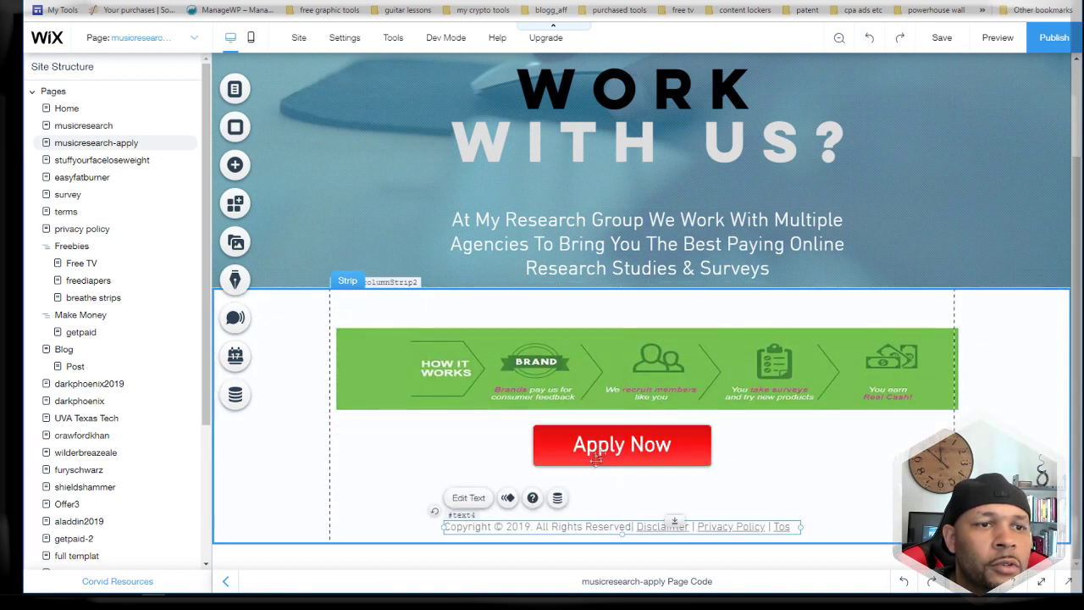
pyautogui.click(605, 457)
pyautogui.moveTo(607, 461); pyautogui.dragTo(610, 506)
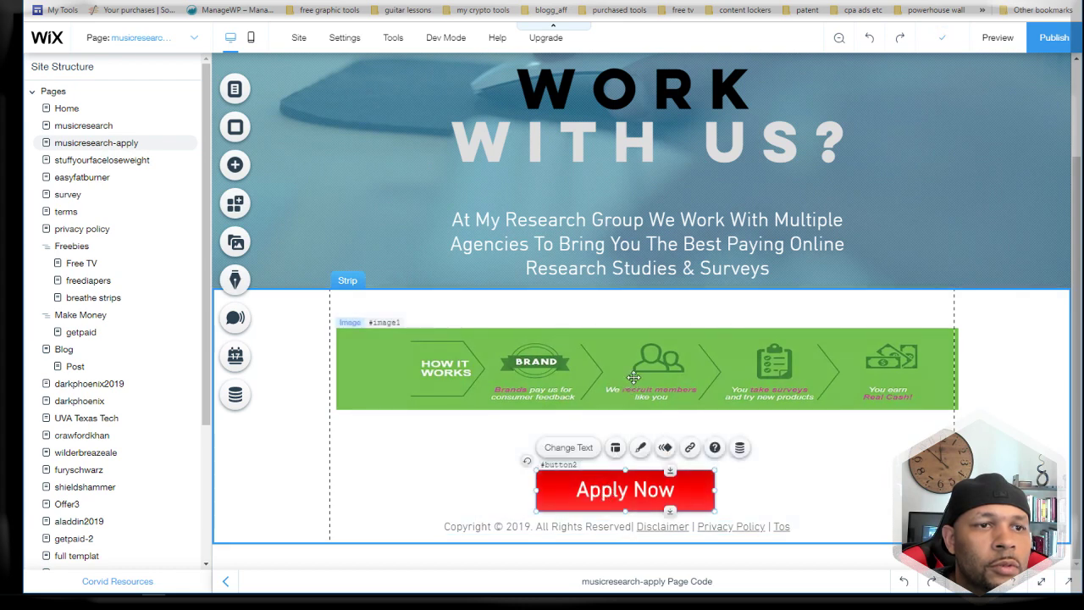
pyautogui.moveTo(633, 379); pyautogui.dragTo(629, 426)
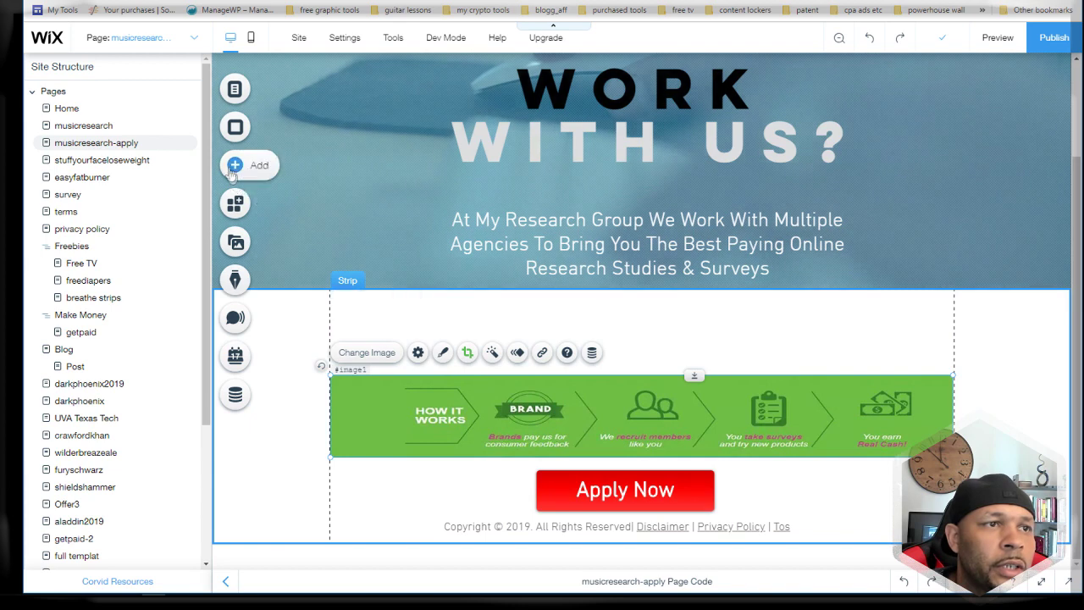
# Step: Add a Heading 4 text element above the banner and replace its placeholder with the copied InboxDollars paragraph
pyautogui.click(231, 167)
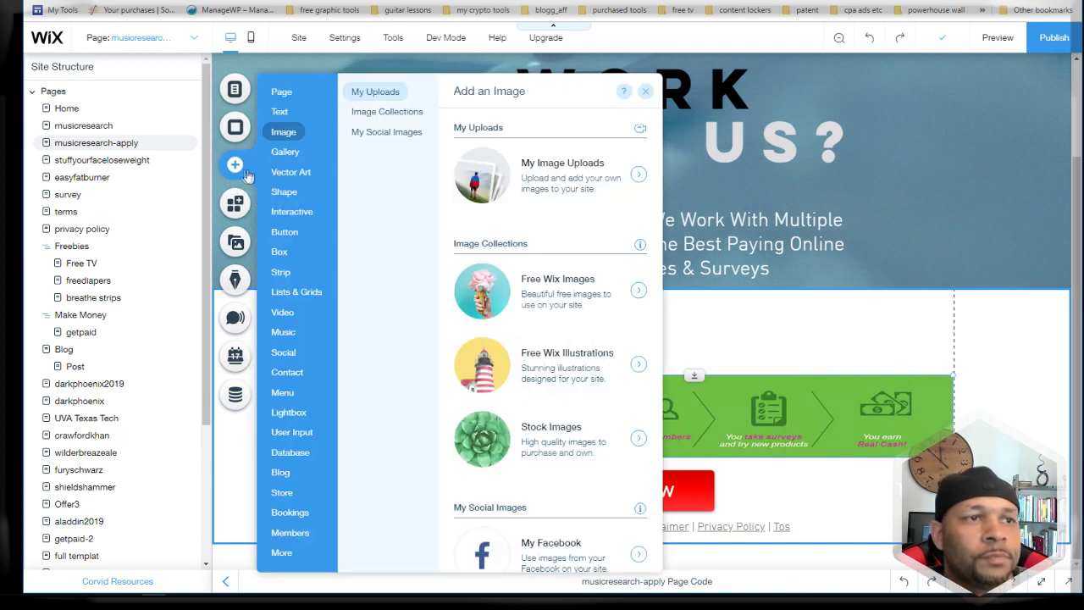
pyautogui.click(288, 111)
pyautogui.moveTo(504, 280); pyautogui.dragTo(503, 293)
pyautogui.doubleClick(588, 311)
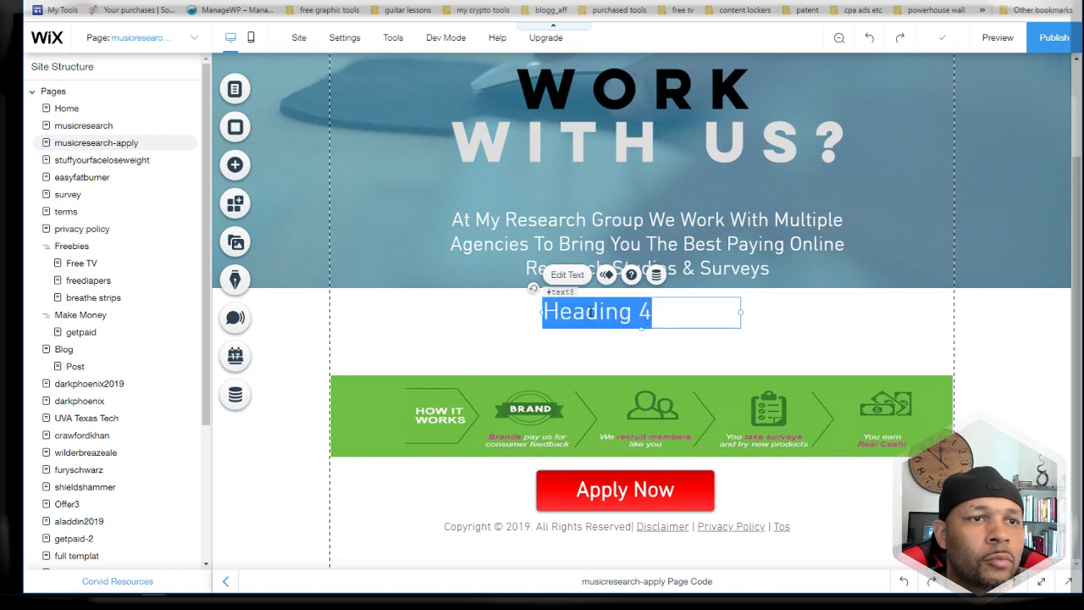
pyautogui.rightClick(590, 313)
pyautogui.hotkey('ctrl', 'v')
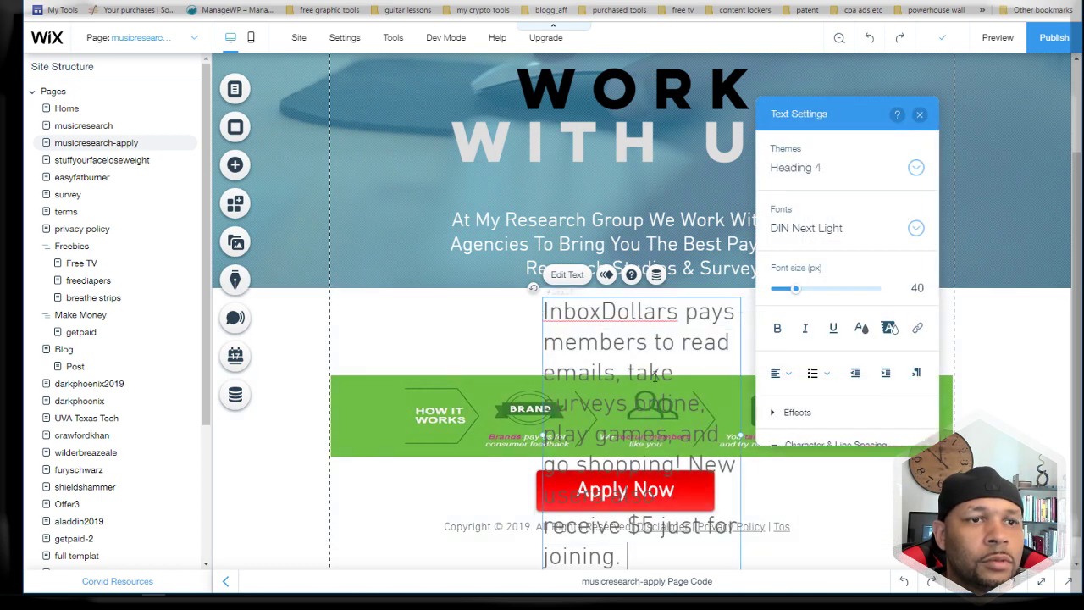
# Step: Set the whole InboxDollars paragraph to font size 31 px and widen its text box to about 796 px
pyautogui.moveTo(795, 289); pyautogui.dragTo(791, 290)
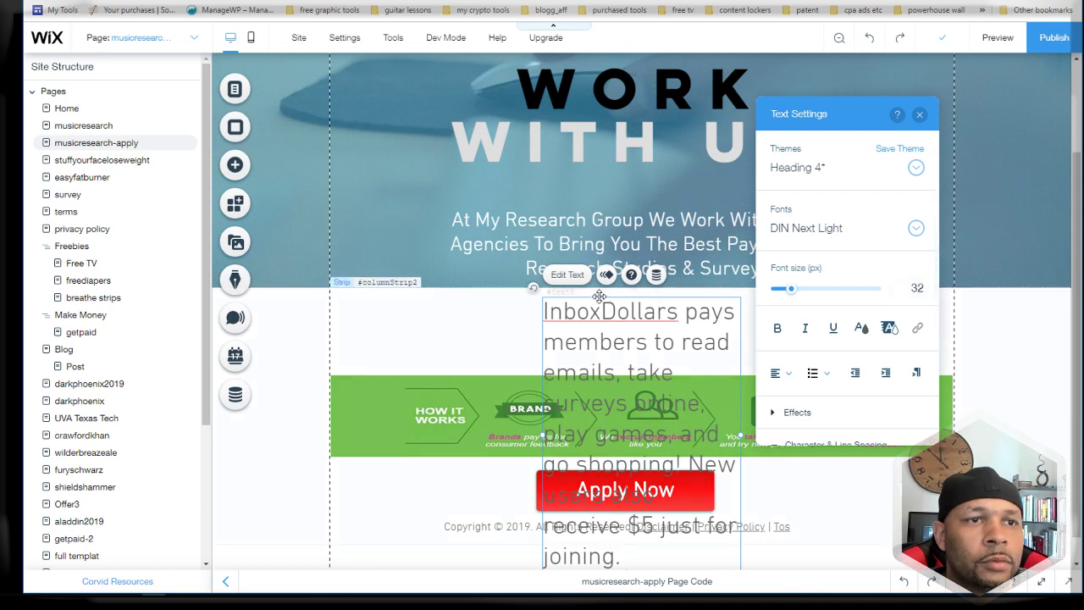
pyautogui.click(598, 295)
pyautogui.doubleClick(692, 309)
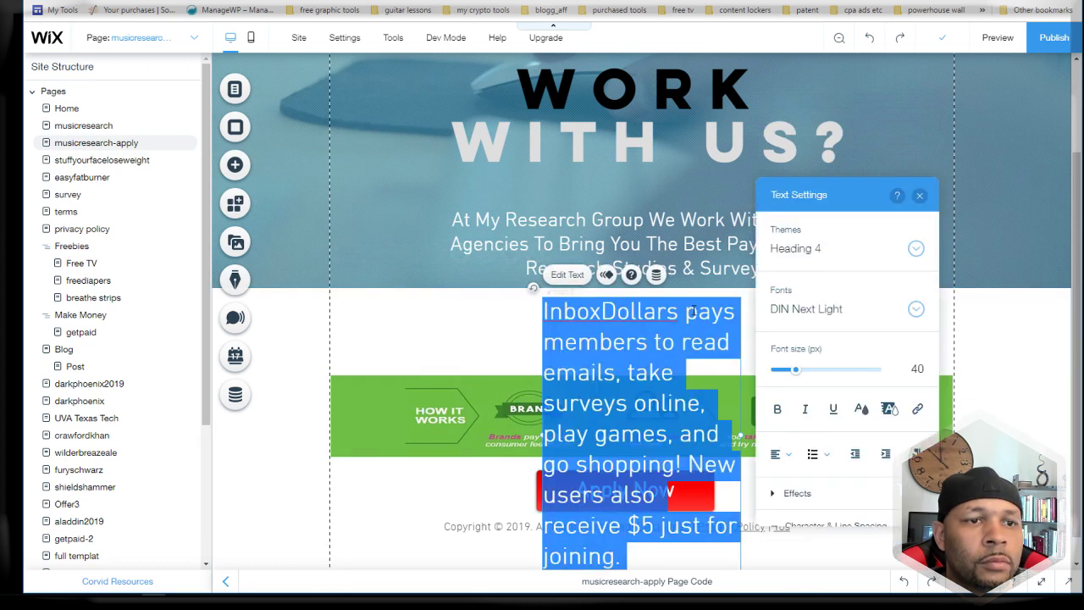
pyautogui.moveTo(801, 366); pyautogui.dragTo(894, 395)
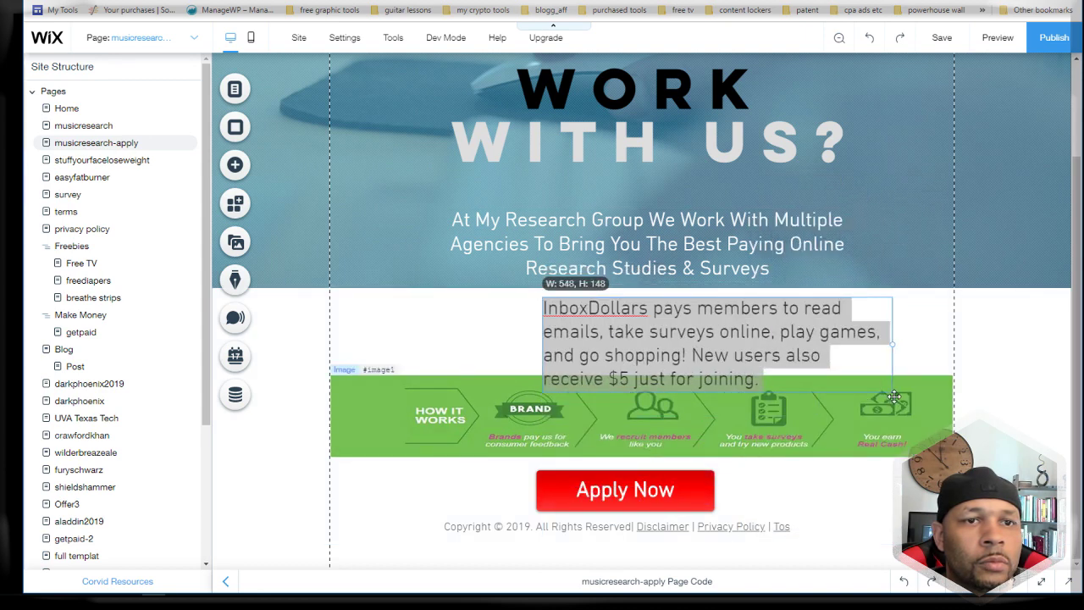
pyautogui.moveTo(545, 342); pyautogui.dragTo(382, 334)
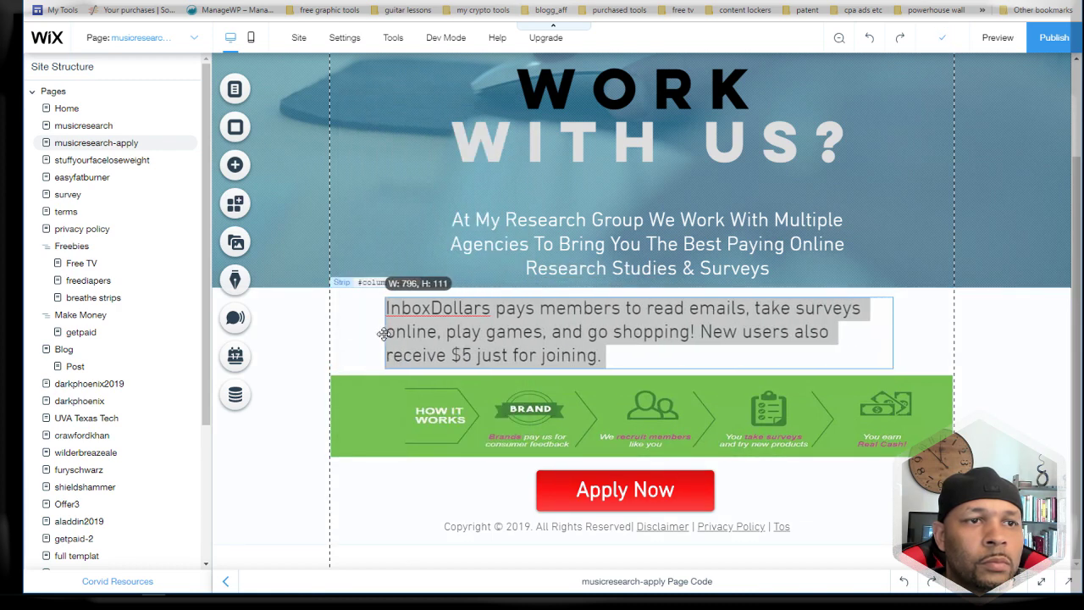
# Step: Centre-align the InboxDollars paragraph, reduce its font size to 27 px and nudge the text slightly lower
pyautogui.click(864, 377)
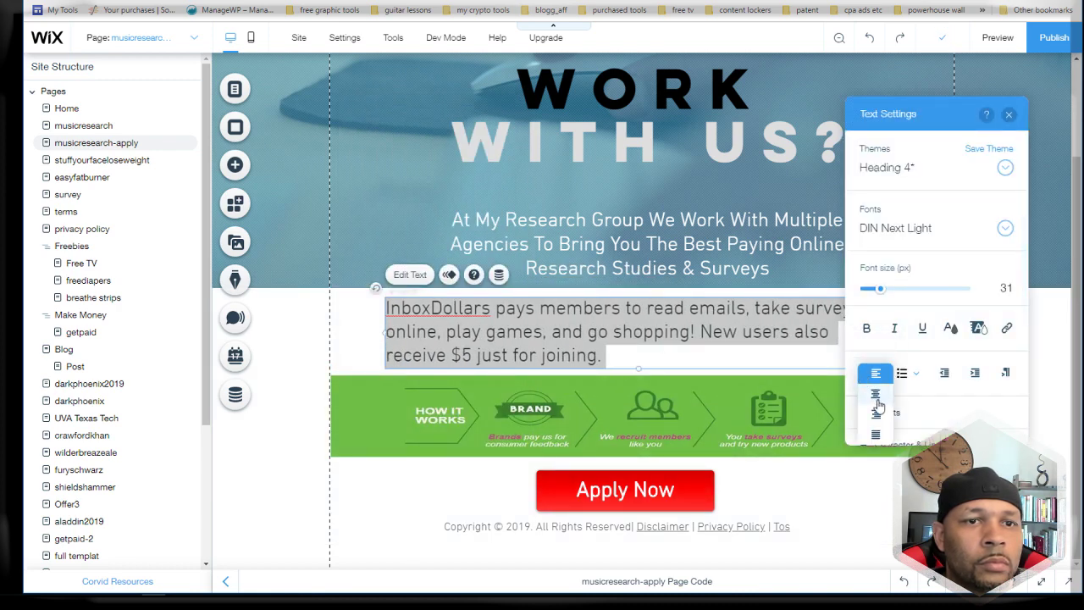
pyautogui.click(872, 405)
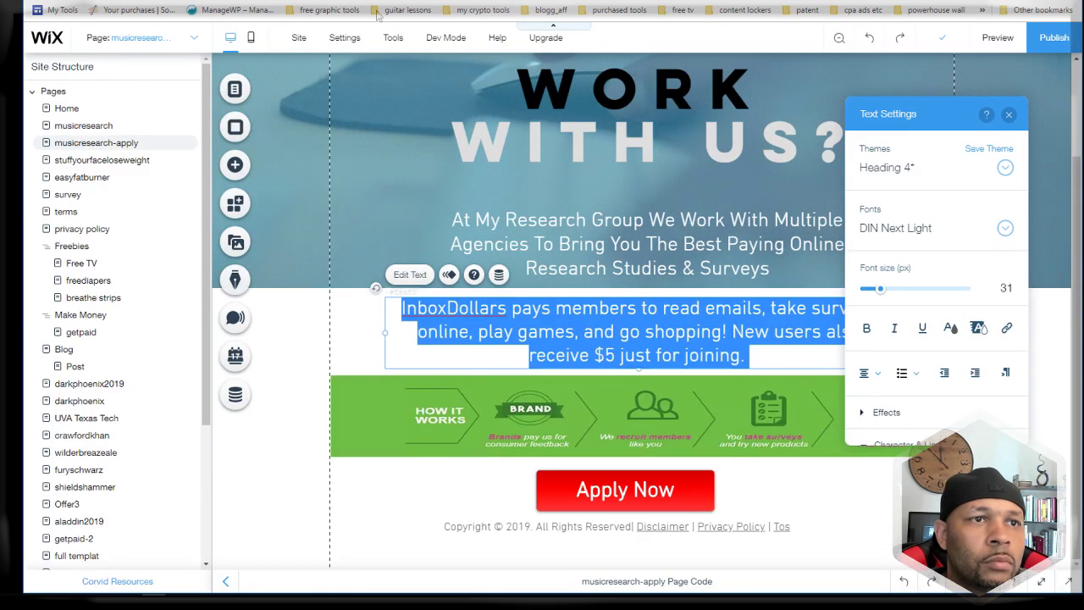
pyautogui.moveTo(879, 292); pyautogui.dragTo(879, 292)
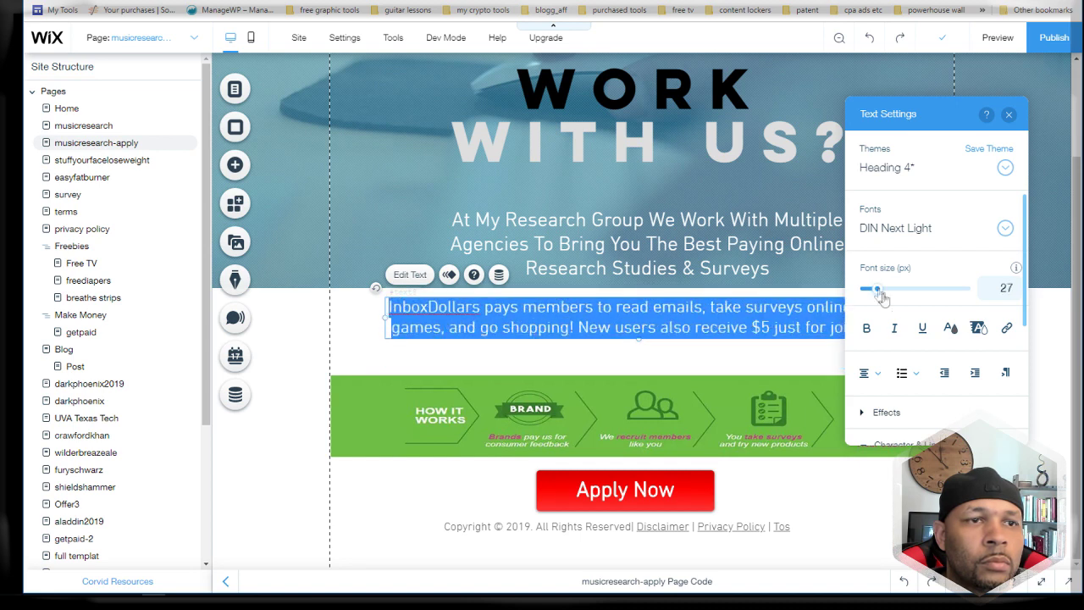
pyautogui.click(677, 354)
pyautogui.moveTo(629, 313); pyautogui.dragTo(628, 318)
# Step: Make the words "New users also receive $5" bold in the InboxDollars paragraph
pyautogui.doubleClick(731, 328)
pyautogui.click(726, 333)
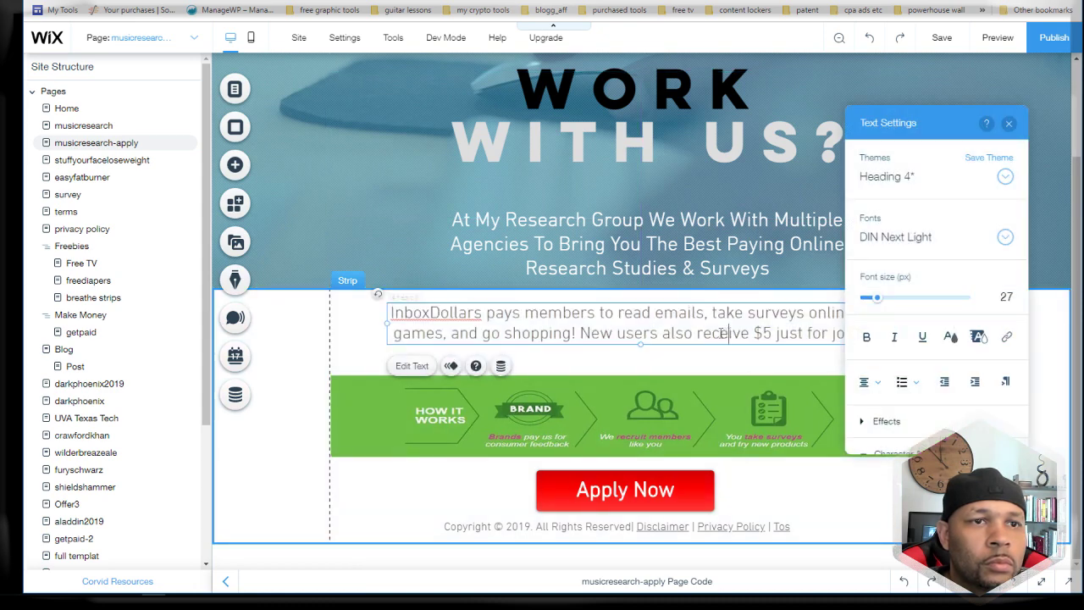
pyautogui.moveTo(583, 332); pyautogui.dragTo(766, 333)
pyautogui.click(865, 336)
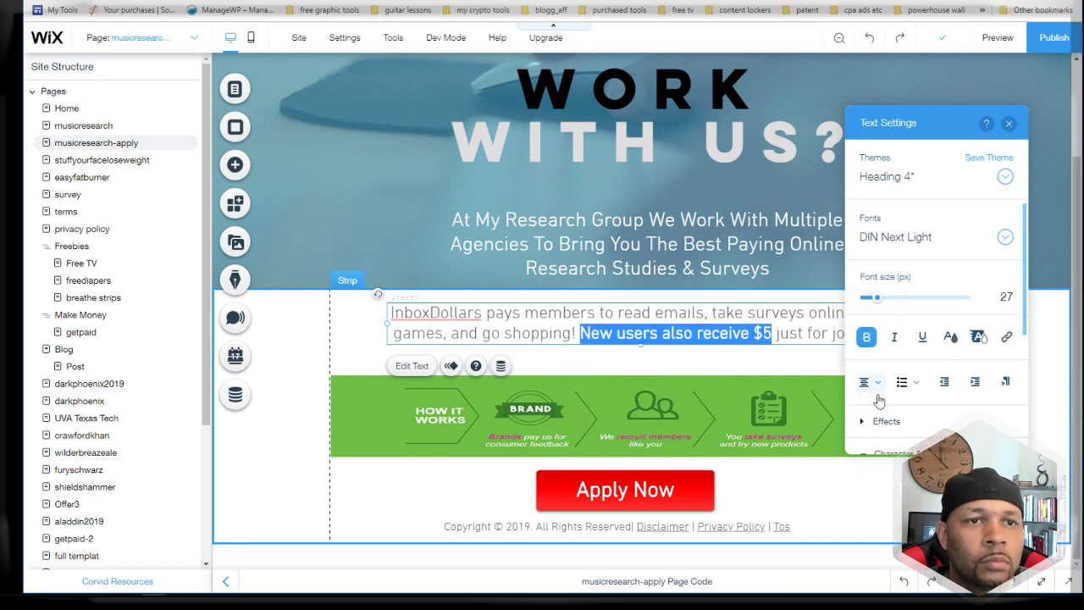
pyautogui.click(375, 282)
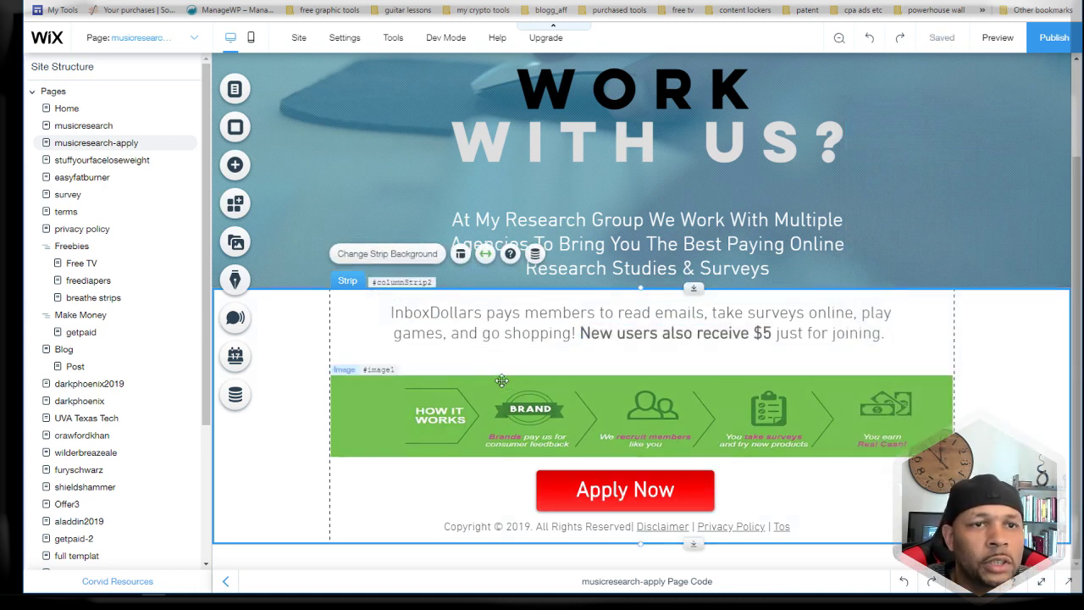
# Step: Nudge the InboxDollars paragraph slightly lower so it sits midway between the header image and the How It Works banner
pyautogui.moveTo(445, 331); pyautogui.dragTo(445, 335)
pyautogui.click(998, 383)
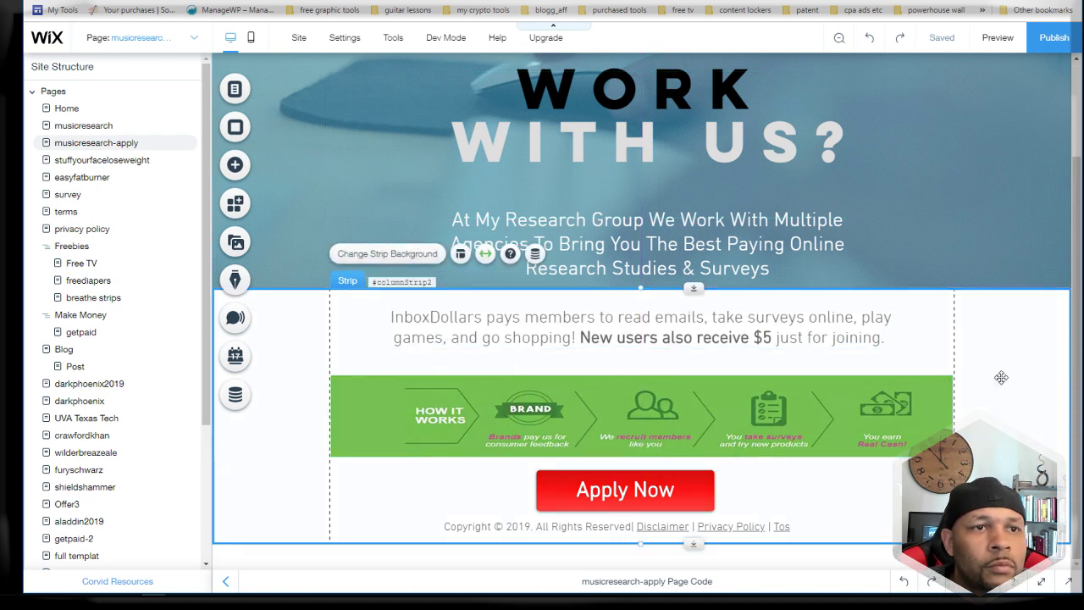
pyautogui.scroll(2, 995, 398)
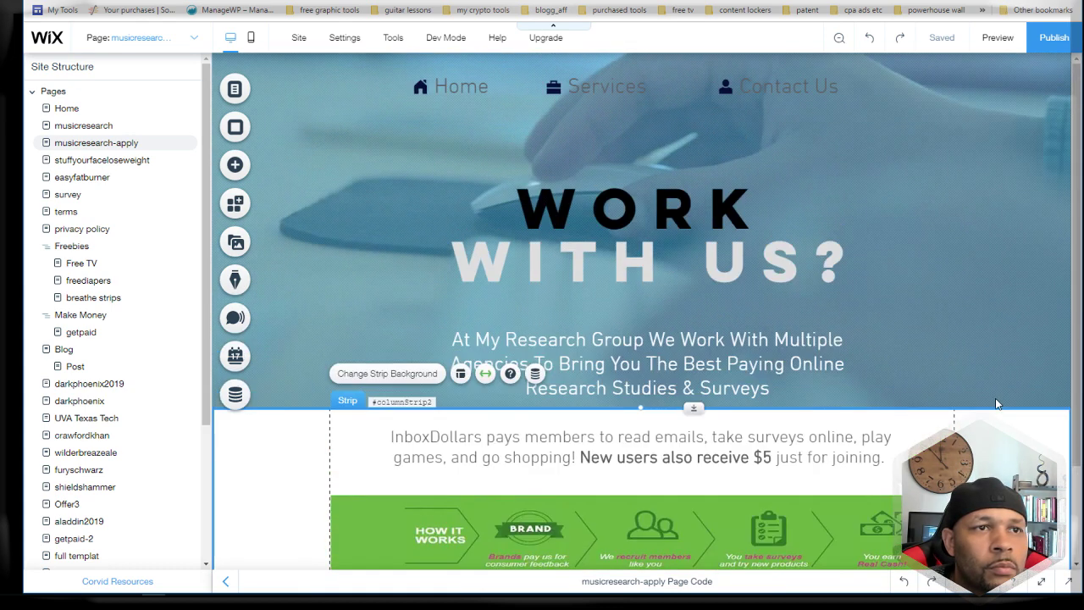
pyautogui.scroll(-2, 996, 402)
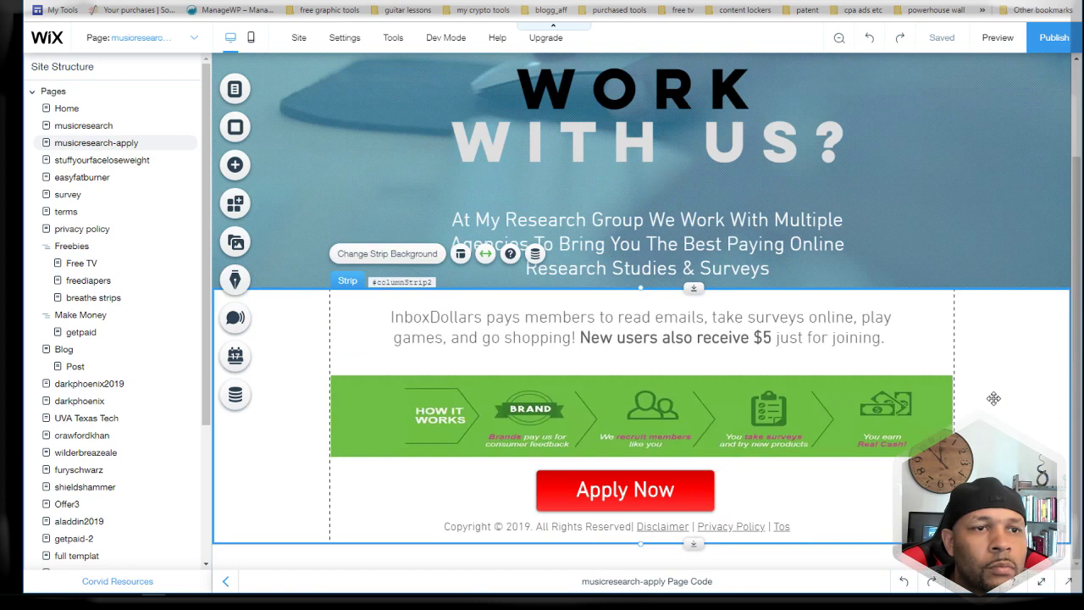
pyautogui.moveTo(692, 328); pyautogui.dragTo(695, 329)
pyautogui.click(992, 387)
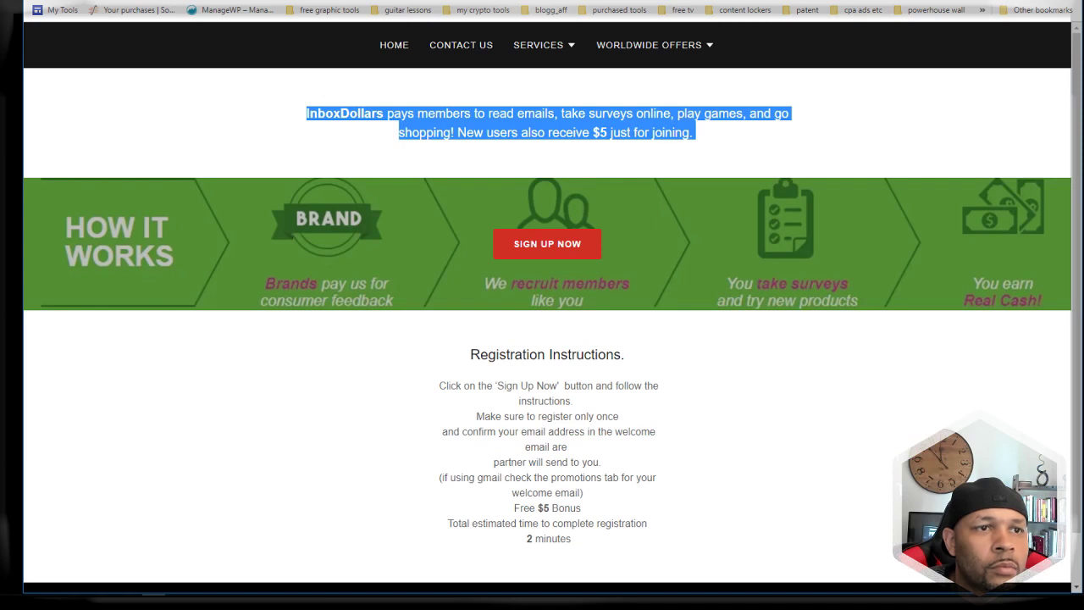
# Step: On the reference offer page, copy the Registration Instructions heading and all the text beneath it through "2 minutes"
pyautogui.moveTo(471, 354); pyautogui.dragTo(598, 540)
pyautogui.rightClick(563, 437)
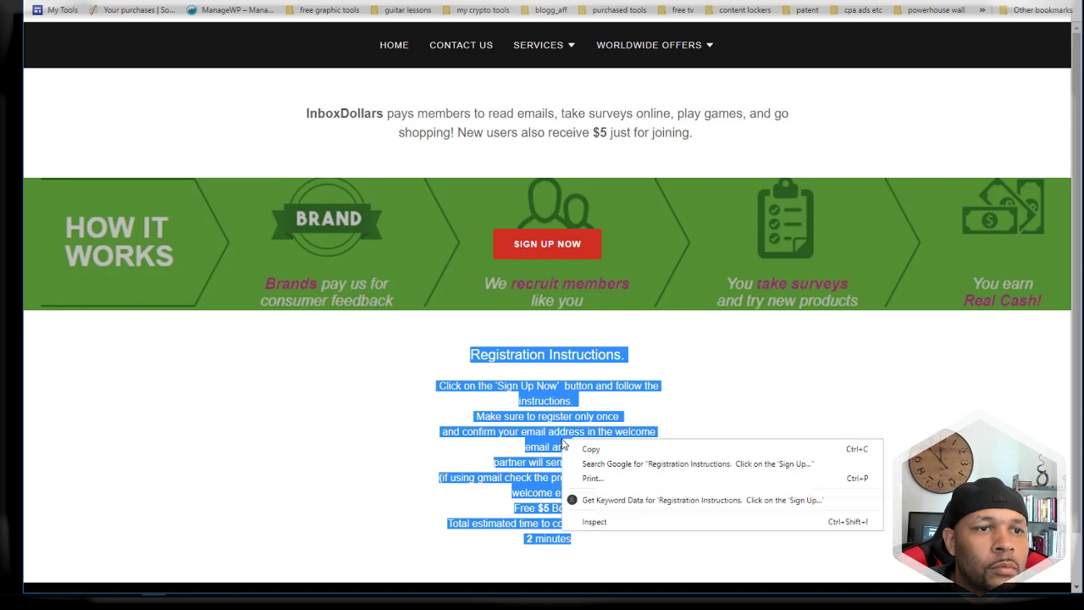
pyautogui.click(570, 443)
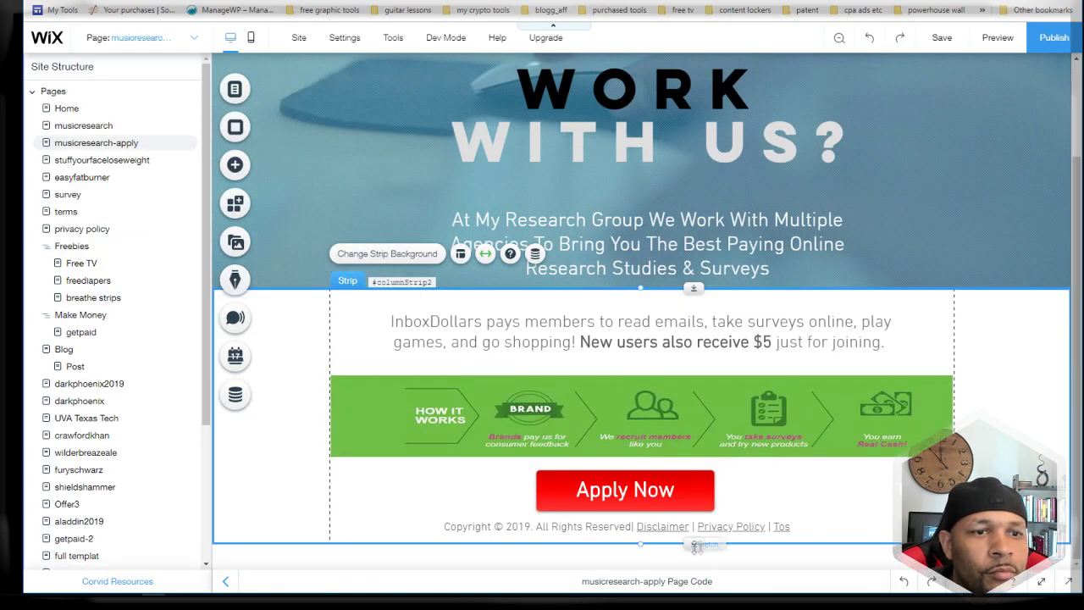
# Step: Back in the Wix editor, extend the content strip's lower edge and move the copyright line closer to it
pyautogui.moveTo(694, 546); pyautogui.dragTo(694, 599)
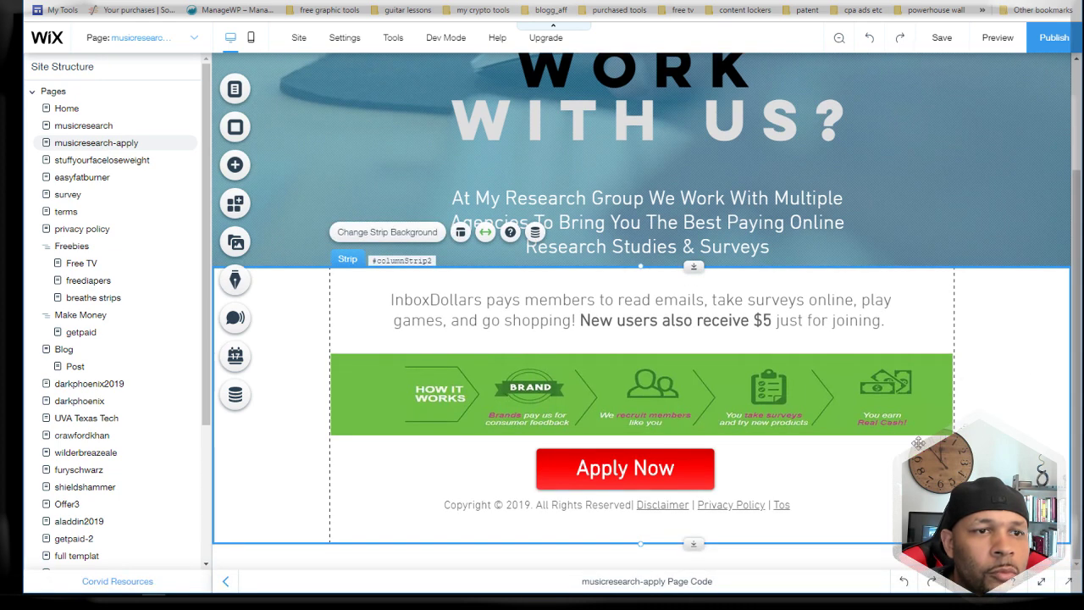
pyautogui.moveTo(695, 503); pyautogui.dragTo(694, 524)
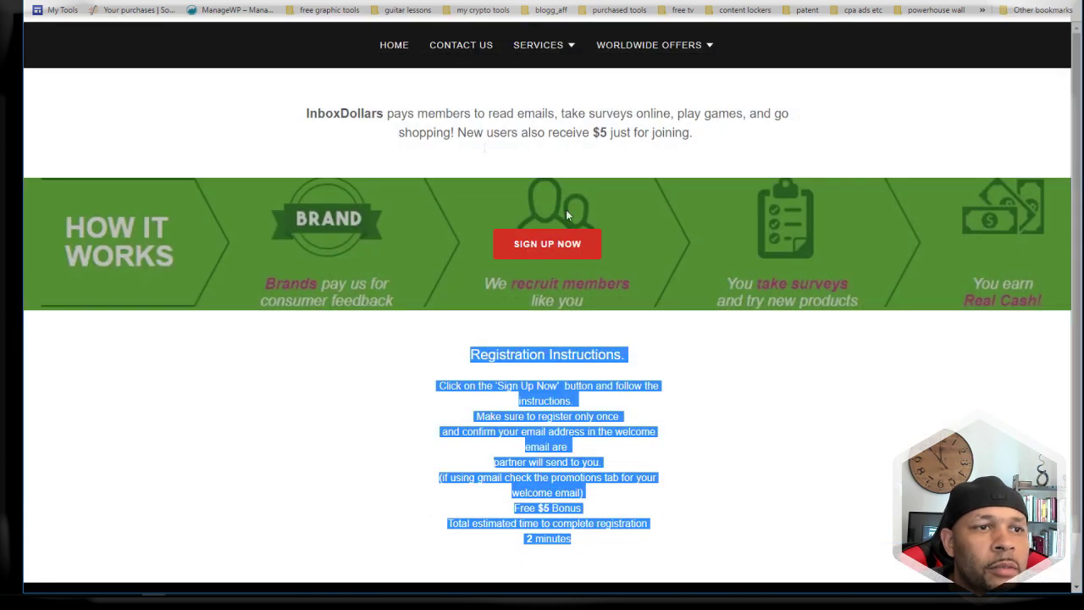
# Step: Match the reference page's sign-up button placement by shrinking the Apply Now button and moving it onto the middle of the How It Works banner
pyautogui.scroll(-1, 724, 303)
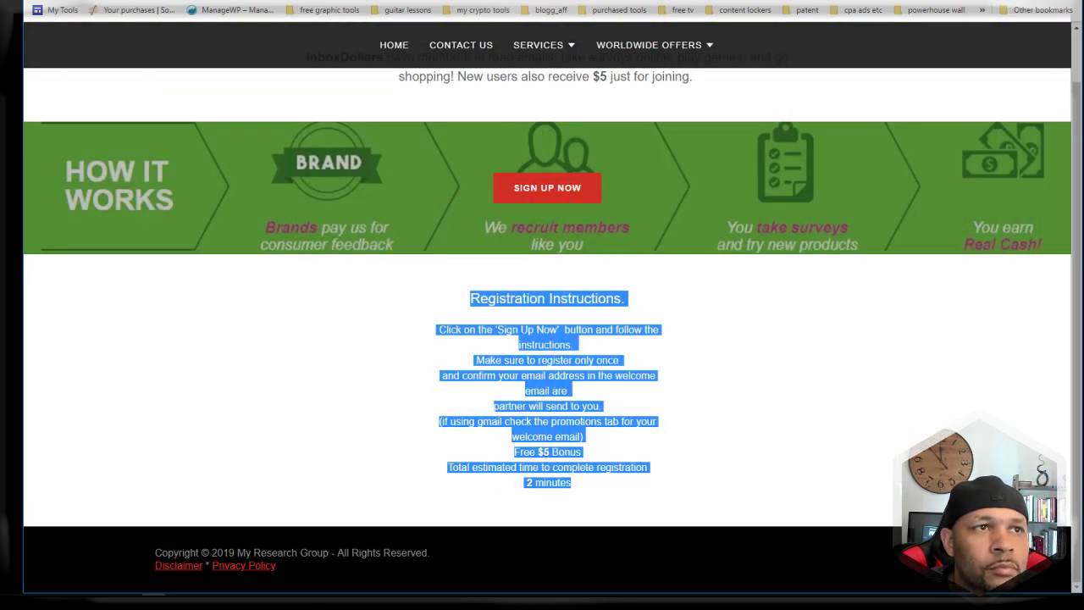
pyautogui.hotkey('ctrl', 'Tab')
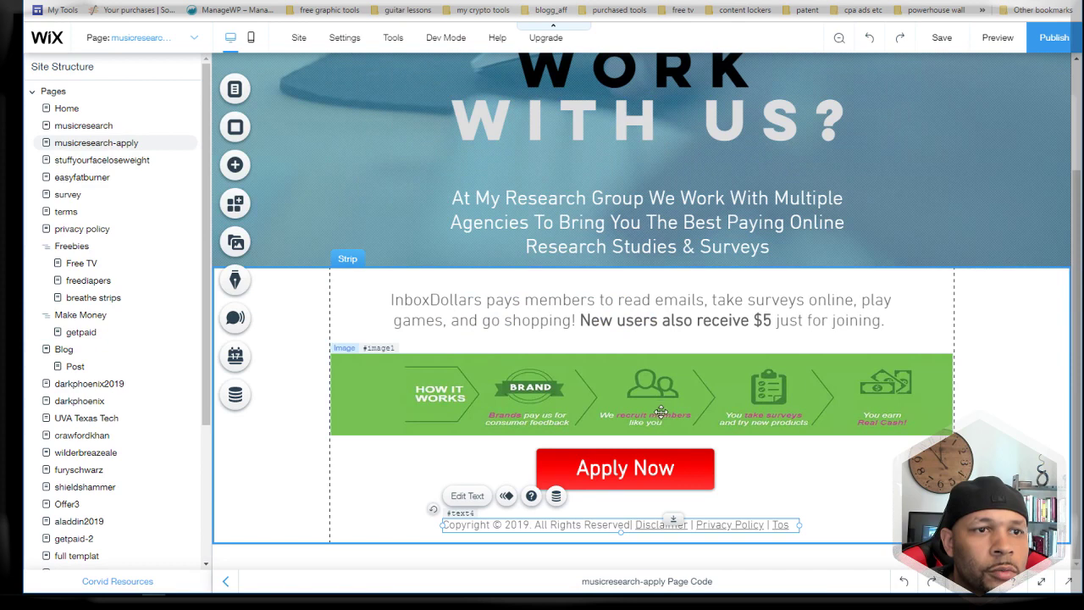
pyautogui.click(640, 474)
pyautogui.moveTo(709, 479); pyautogui.dragTo(655, 479)
pyautogui.moveTo(590, 463); pyautogui.dragTo(641, 387)
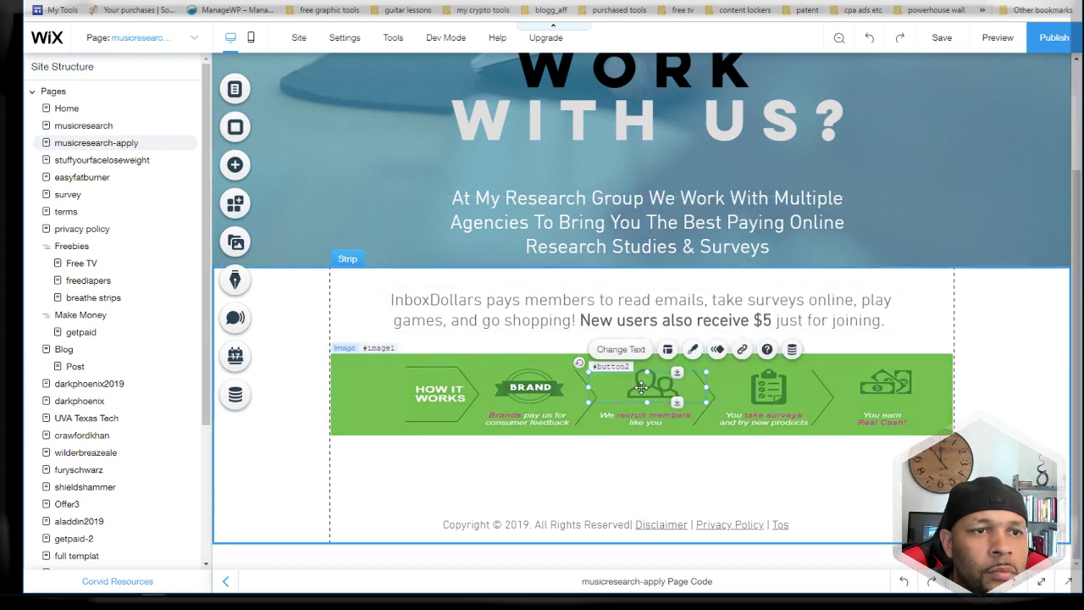
pyautogui.click(704, 481)
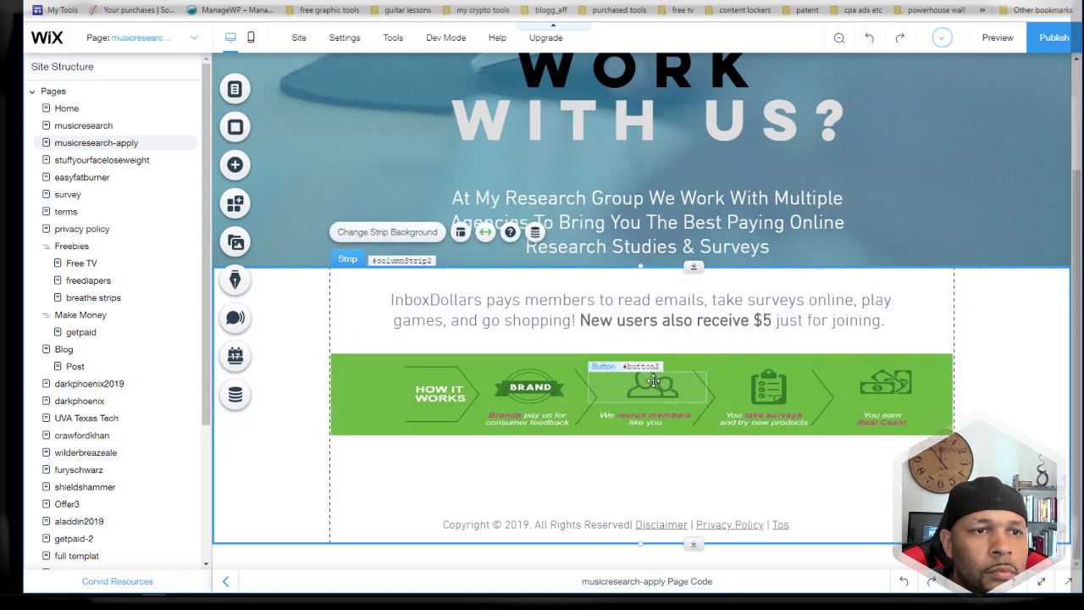
# Step: Bring the Apply Now button in front of the How It Works banner and nudge it slightly higher over the recruit-members icon
pyautogui.click(653, 380)
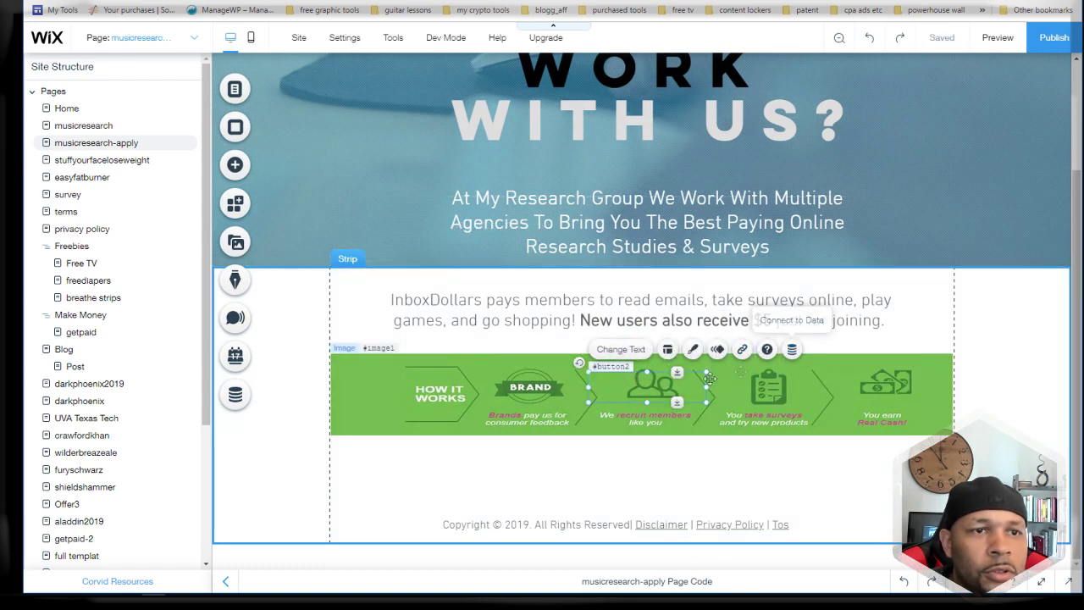
pyautogui.rightClick(641, 391)
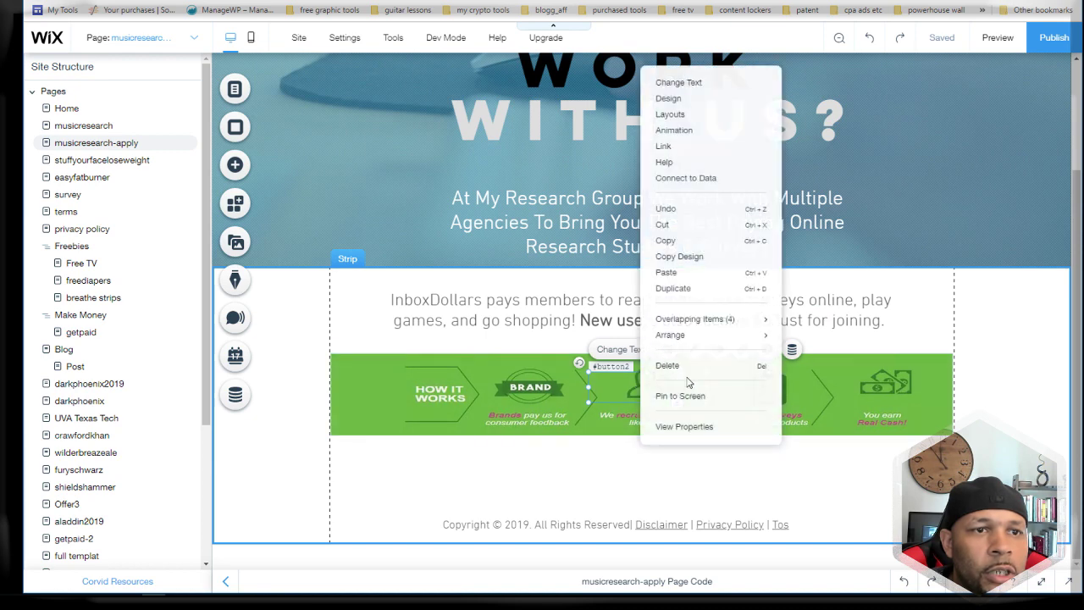
pyautogui.moveTo(733, 342)
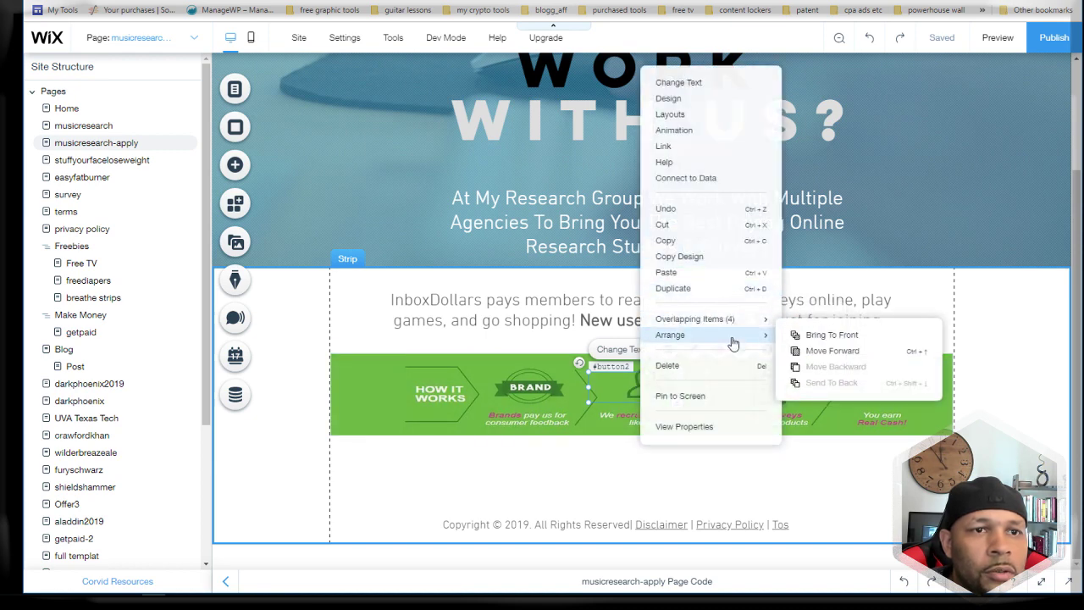
pyautogui.click(834, 336)
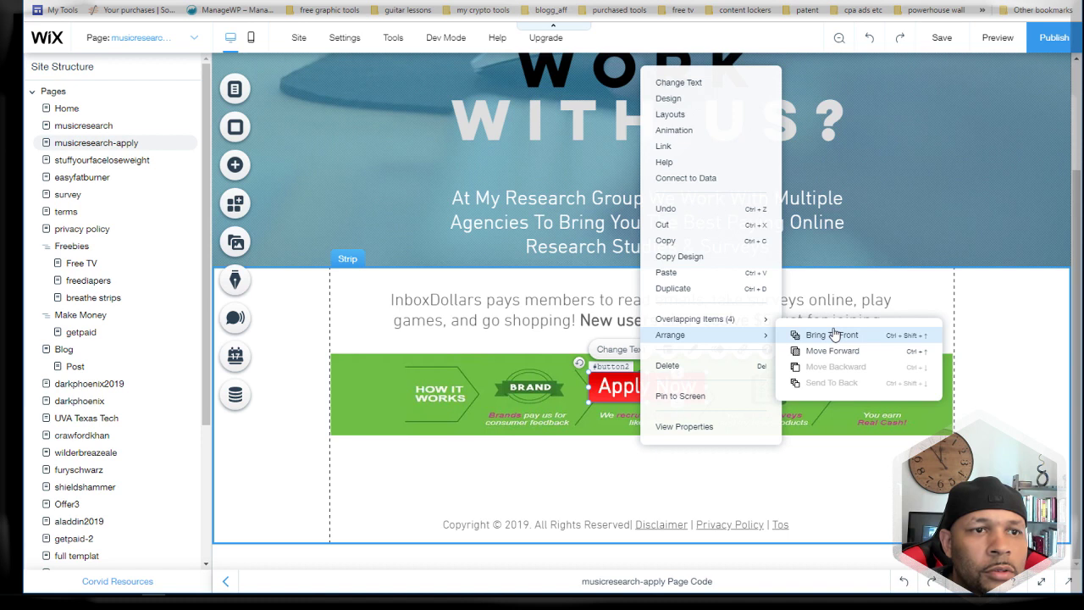
pyautogui.click(864, 480)
pyautogui.moveTo(666, 385)
pyautogui.mouseDown()
pyautogui.moveTo(721, 354)
pyautogui.moveTo(660, 379)
pyautogui.mouseUp()
pyautogui.click(754, 434)
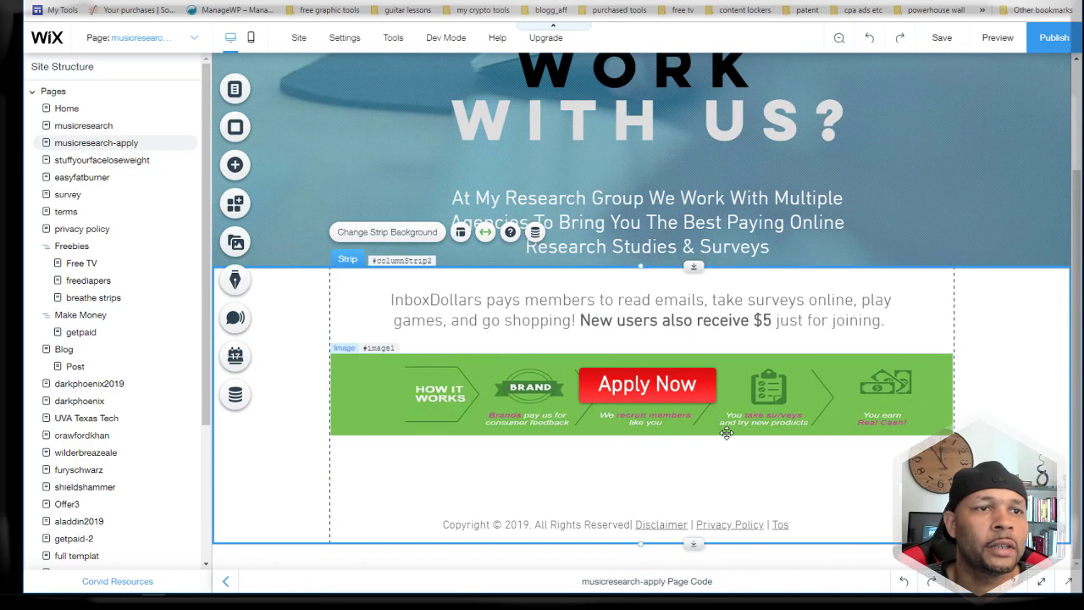
# Step: Add a Heading 5 text element and replace its placeholder with the copied Registration Instructions text
pyautogui.click(235, 166)
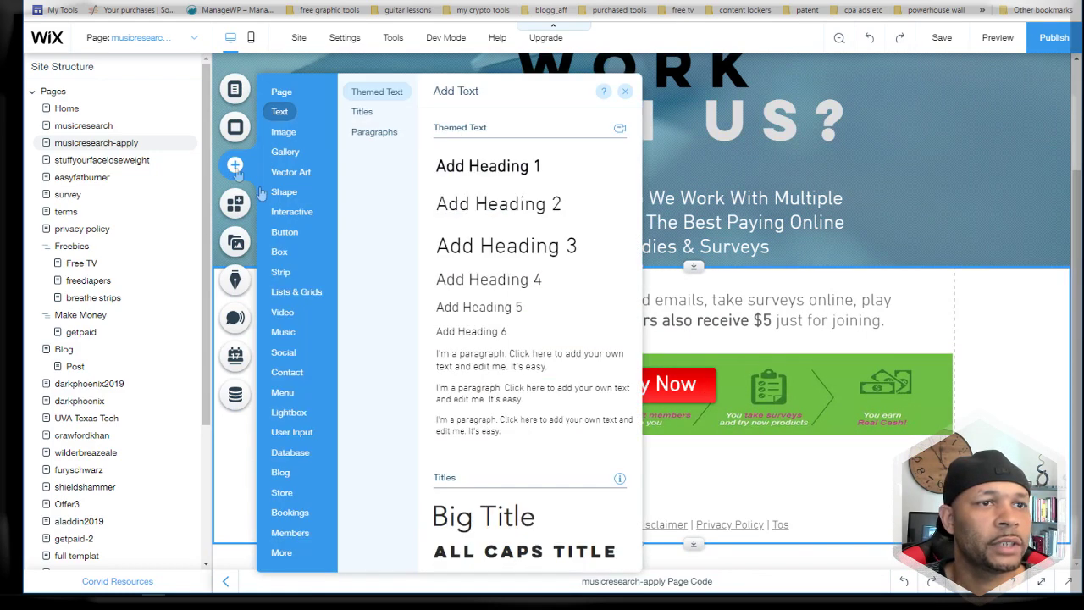
pyautogui.click(492, 319)
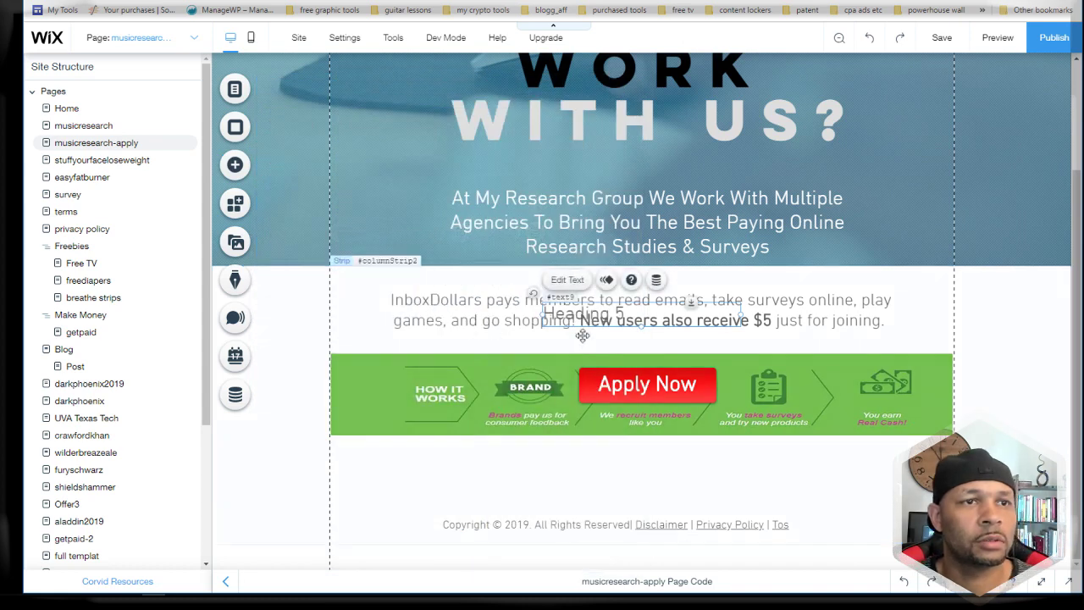
pyautogui.doubleClick(598, 314)
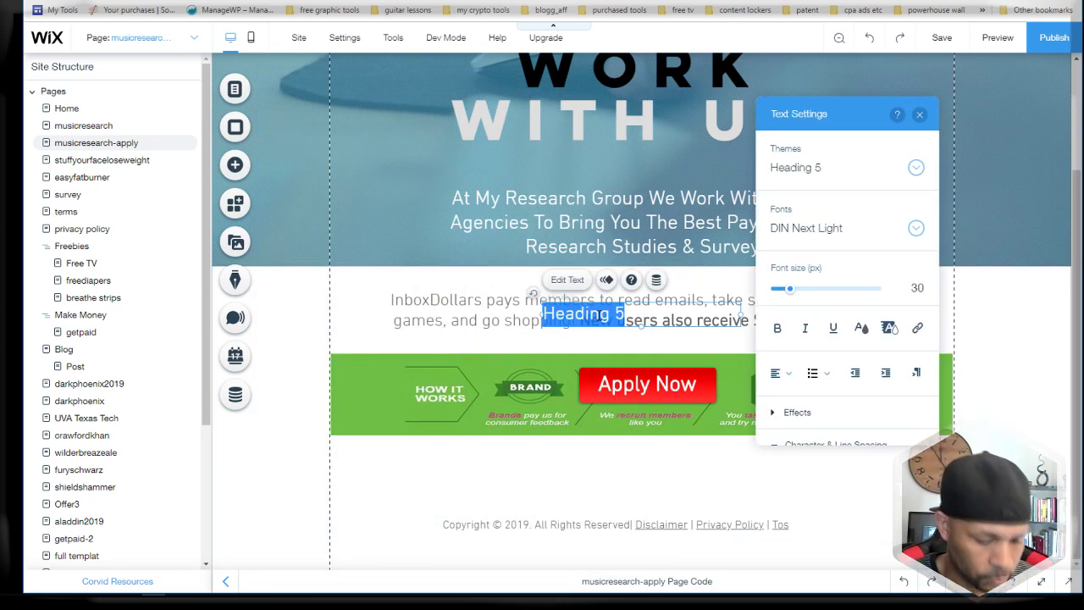
pyautogui.hotkey('ctrl', 'v')
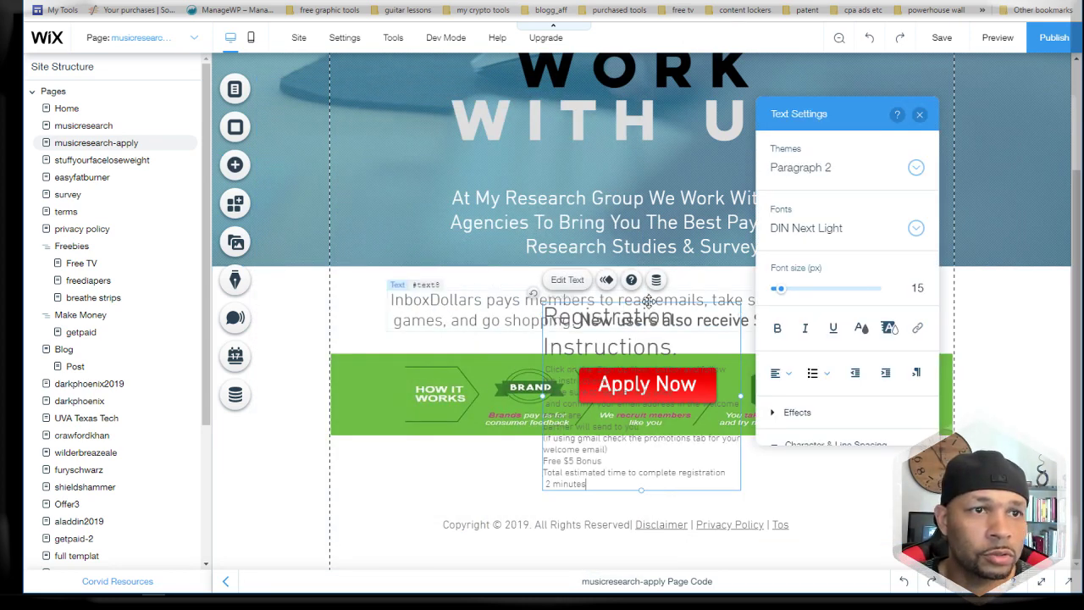
# Step: Extend the content strip downward and place the Registration Instructions text below the banner with the copyright line beneath it
pyautogui.click(648, 320)
pyautogui.moveTo(586, 466)
pyautogui.mouseDown()
pyautogui.moveTo(570, 600)
pyautogui.moveTo(577, 486)
pyautogui.mouseUp()
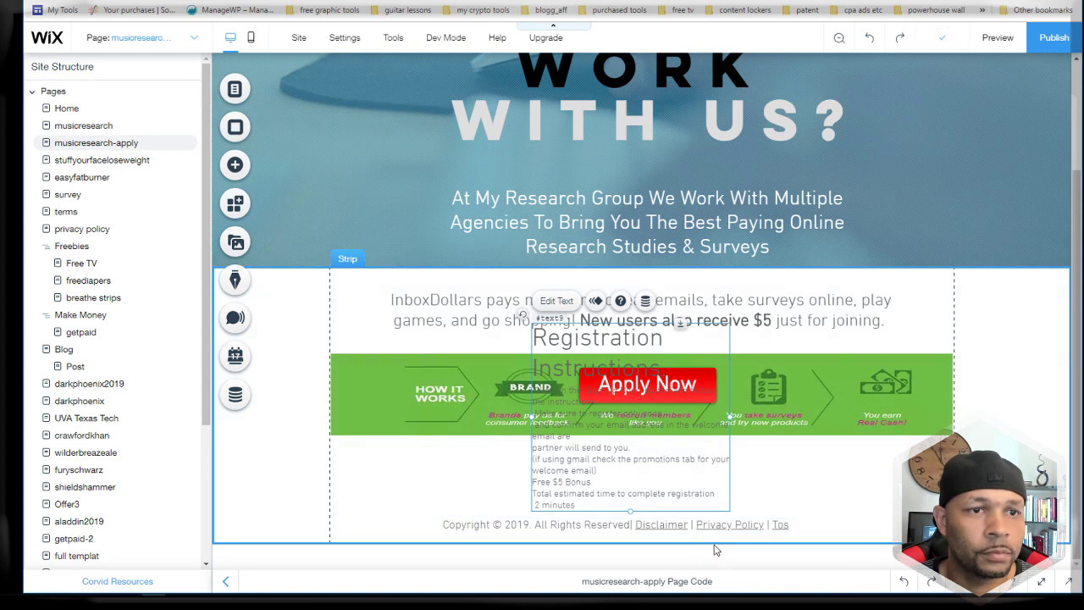
pyautogui.click(712, 540)
pyautogui.moveTo(690, 543); pyautogui.dragTo(694, 596)
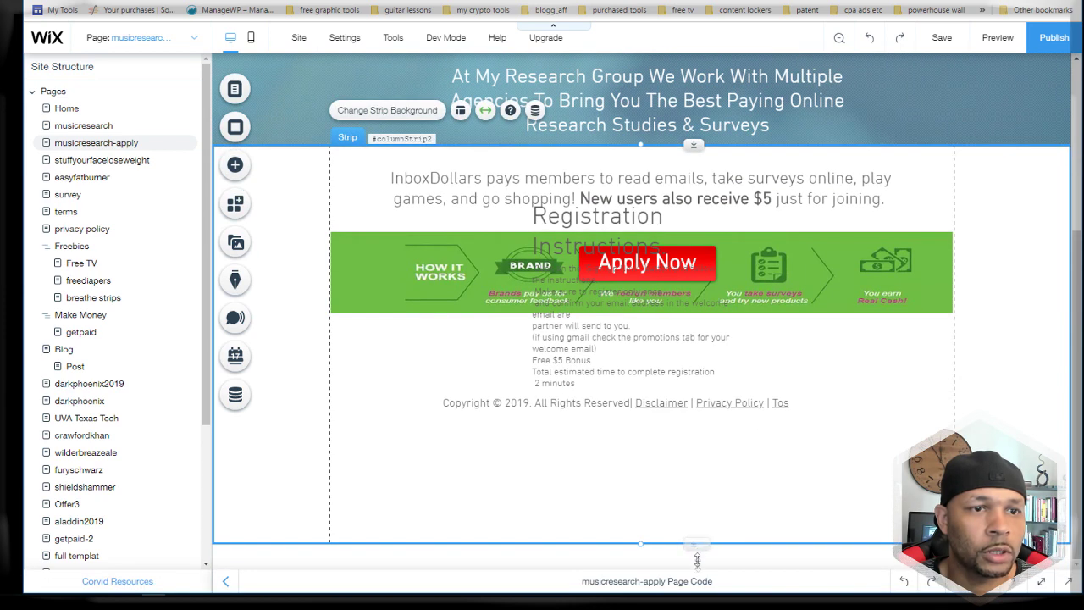
pyautogui.moveTo(614, 404); pyautogui.dragTo(615, 549)
pyautogui.moveTo(570, 347); pyautogui.dragTo(556, 475)
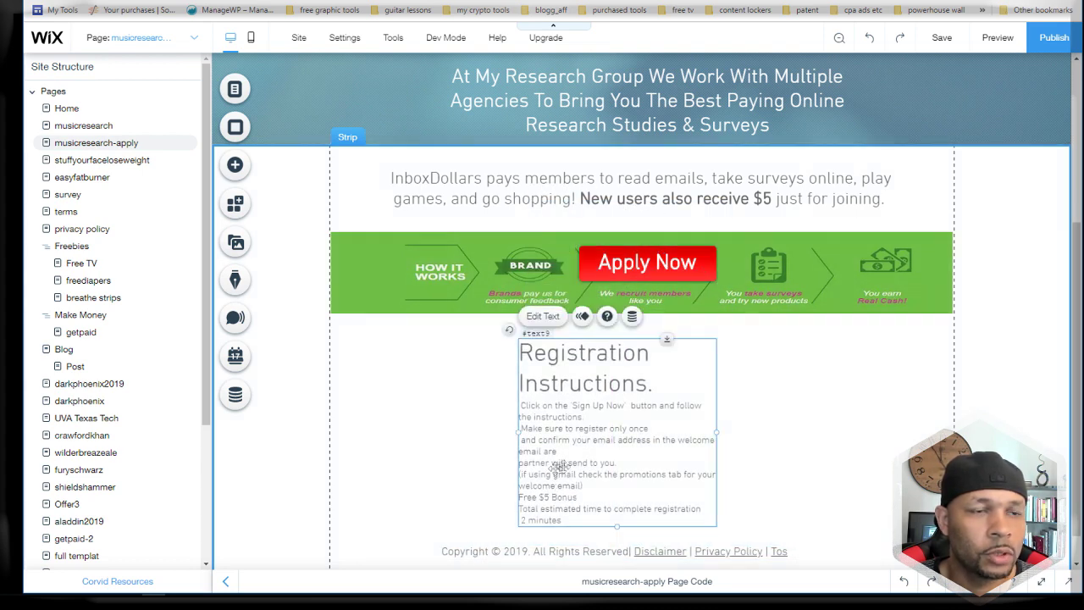
# Step: Set the font size of the entire Registration Instructions text to 20 px
pyautogui.click(542, 316)
pyautogui.moveTo(771, 371); pyautogui.dragTo(759, 373)
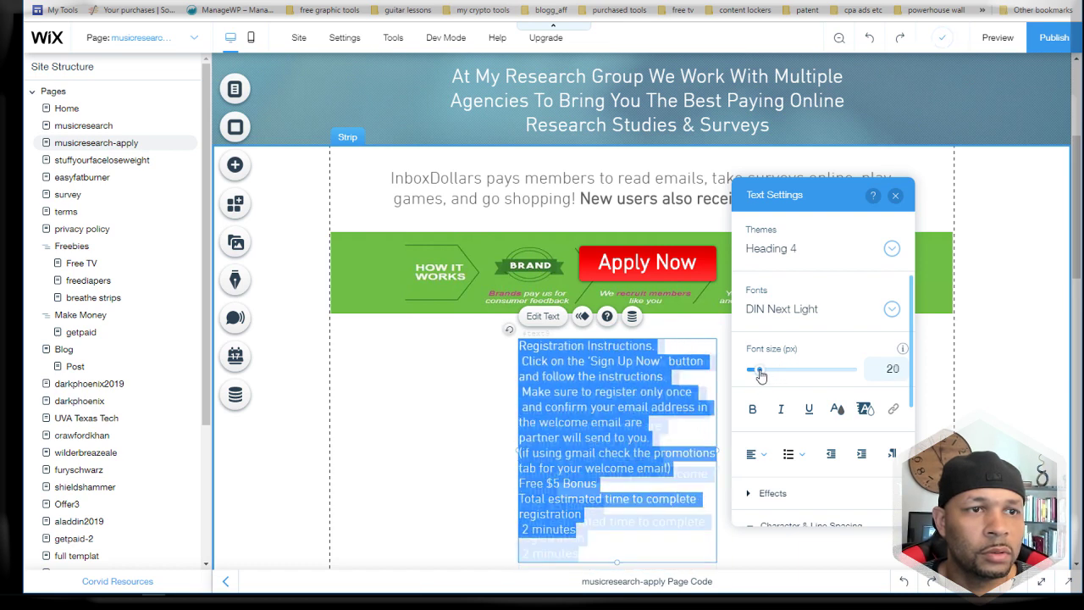
# Step: Set the font size of the Registration Instructions heading and its first lines to 16 px
pyautogui.click(642, 422)
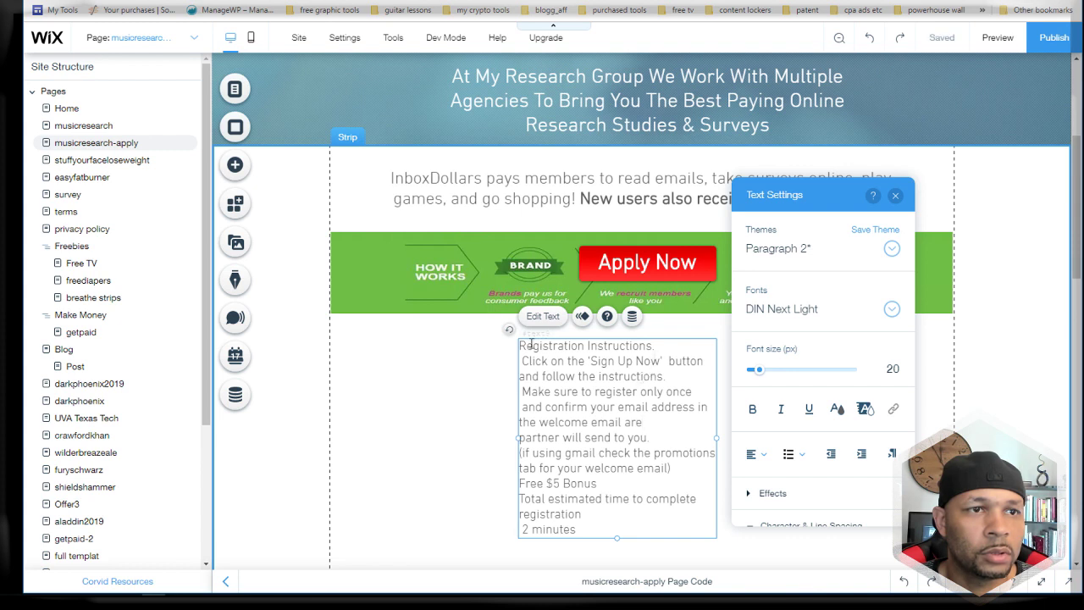
pyautogui.moveTo(521, 347); pyautogui.dragTo(710, 408)
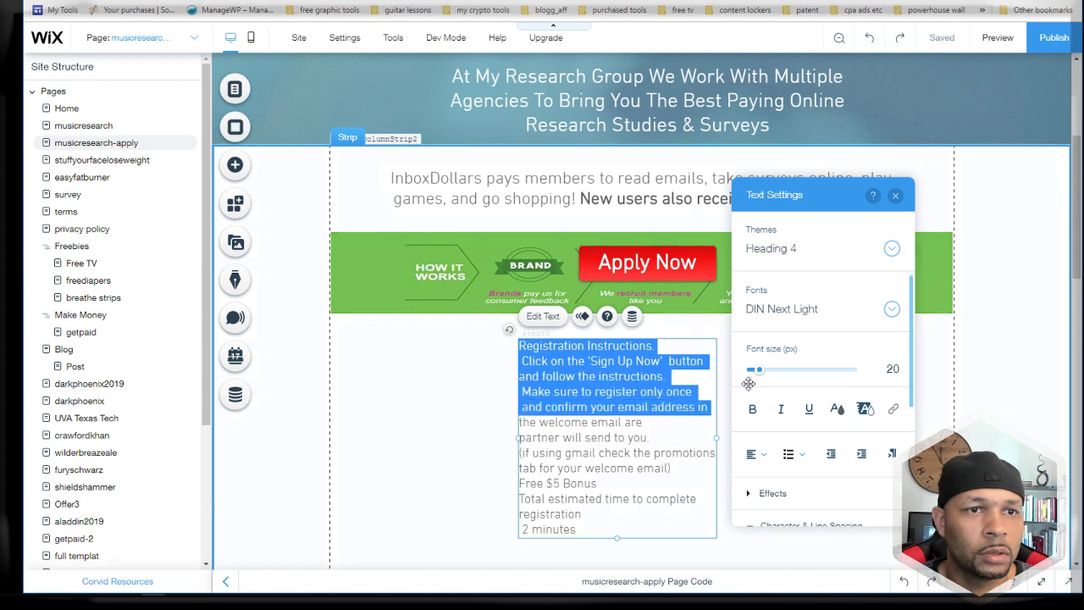
pyautogui.click(883, 365)
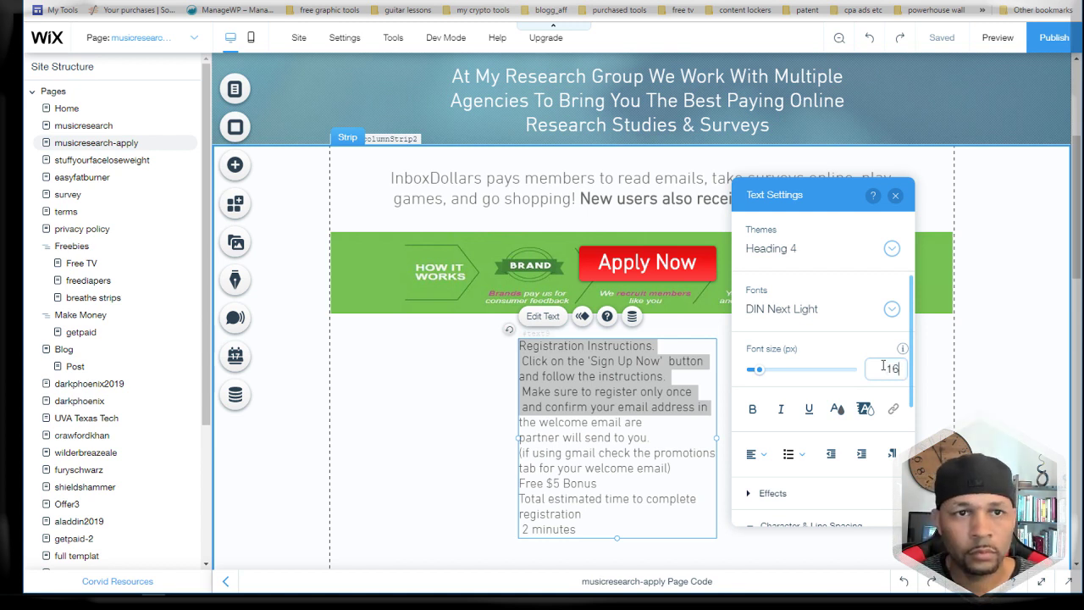
pyautogui.write('16')
pyautogui.press('Return')
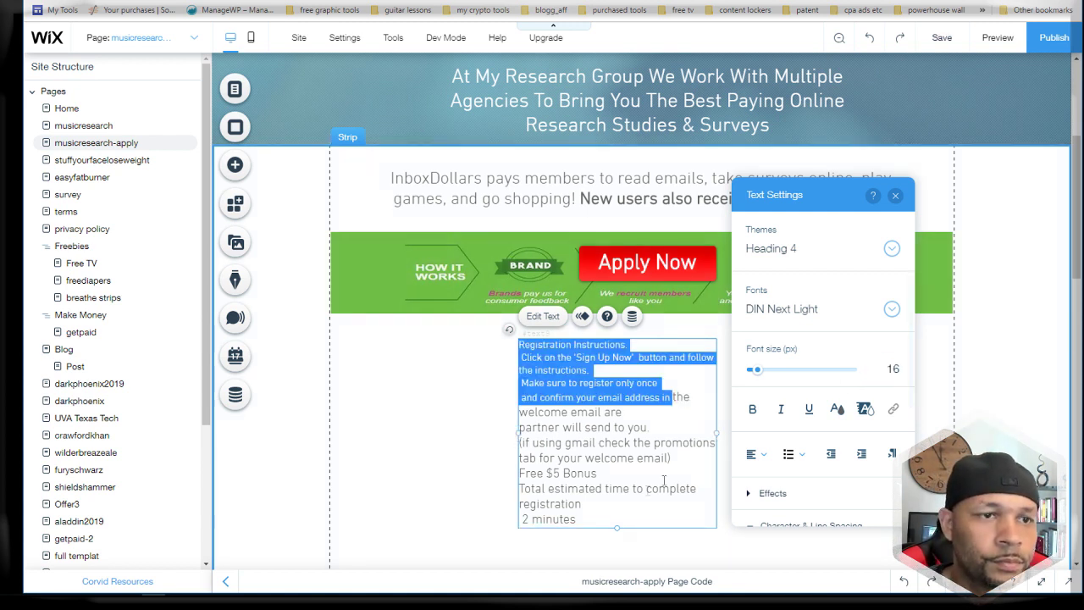
# Step: Set the font size of the entire Registration Instructions text to 14 px
pyautogui.moveTo(592, 516); pyautogui.dragTo(519, 343)
pyautogui.click(895, 367)
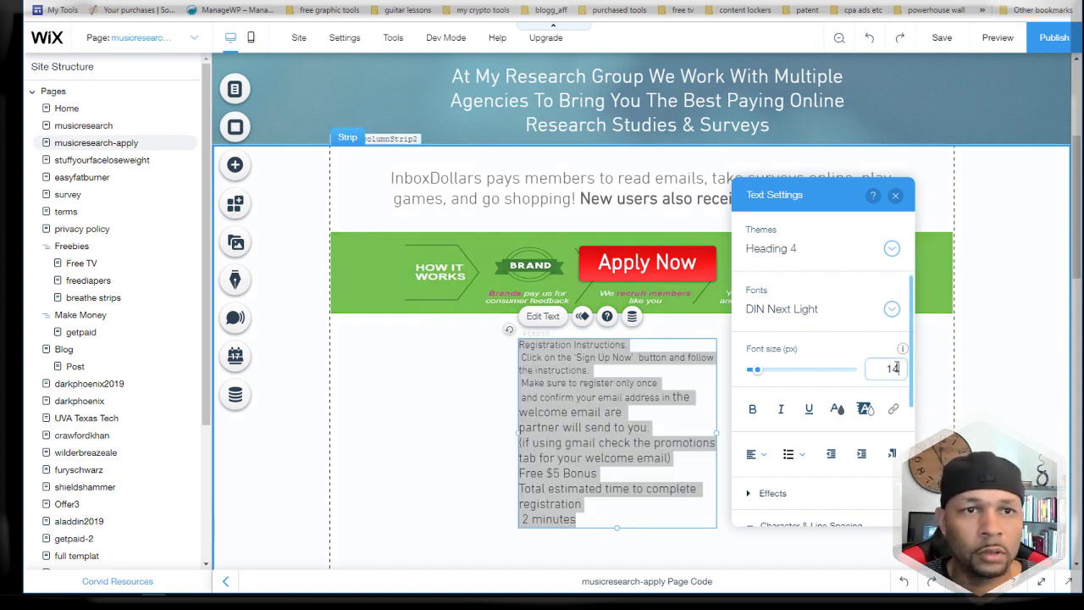
pyautogui.press('Return')
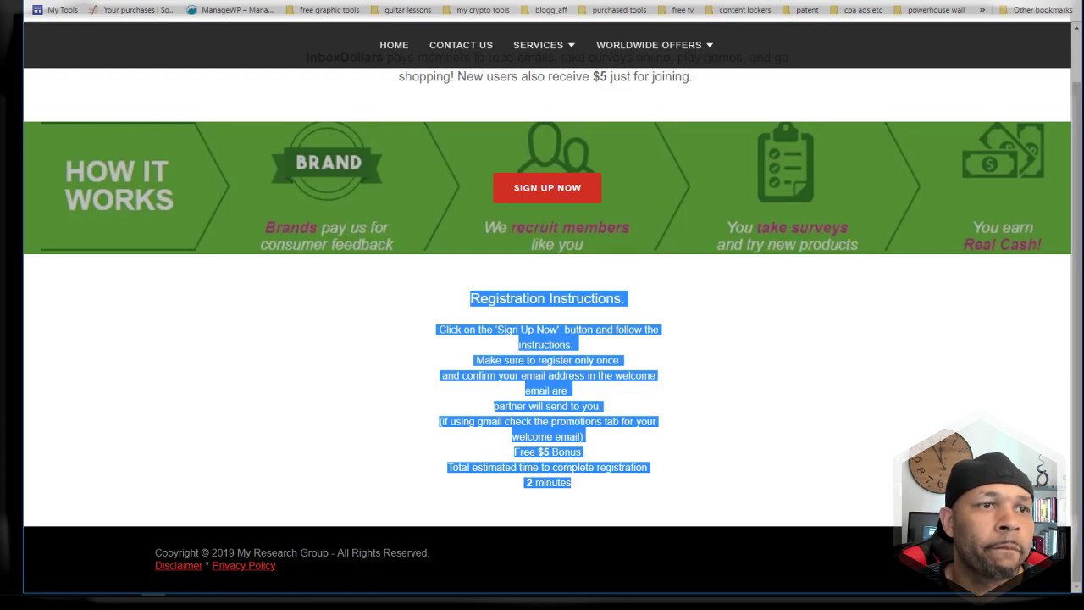
# Step: Make the Registration Instructions heading line bold and enlarge it to 28 px
pyautogui.hotkey('alt', 'Tab')
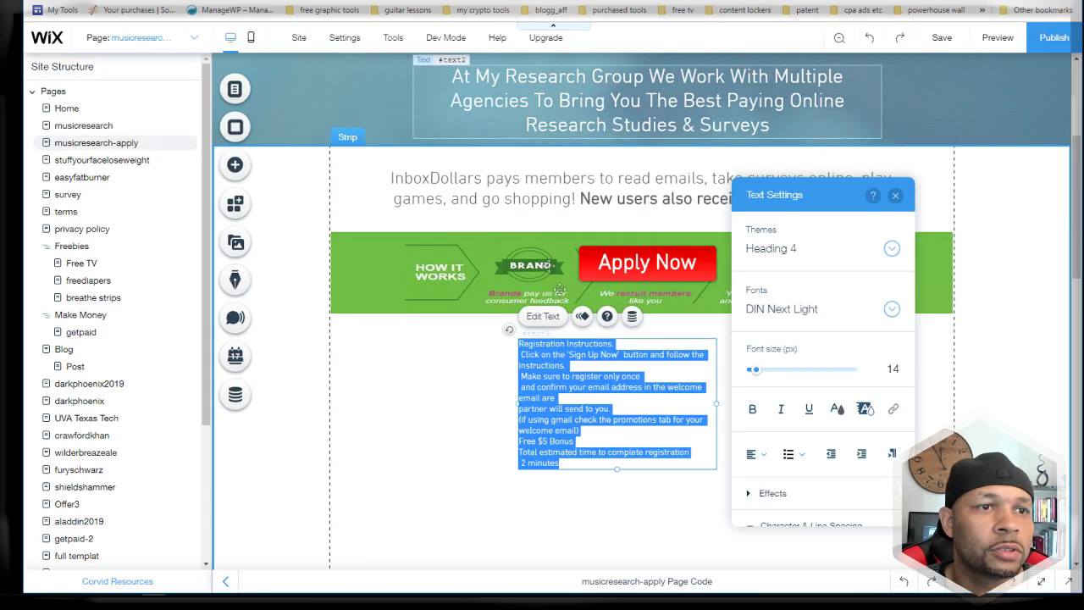
pyautogui.moveTo(625, 346); pyautogui.dragTo(517, 344)
pyautogui.click(753, 410)
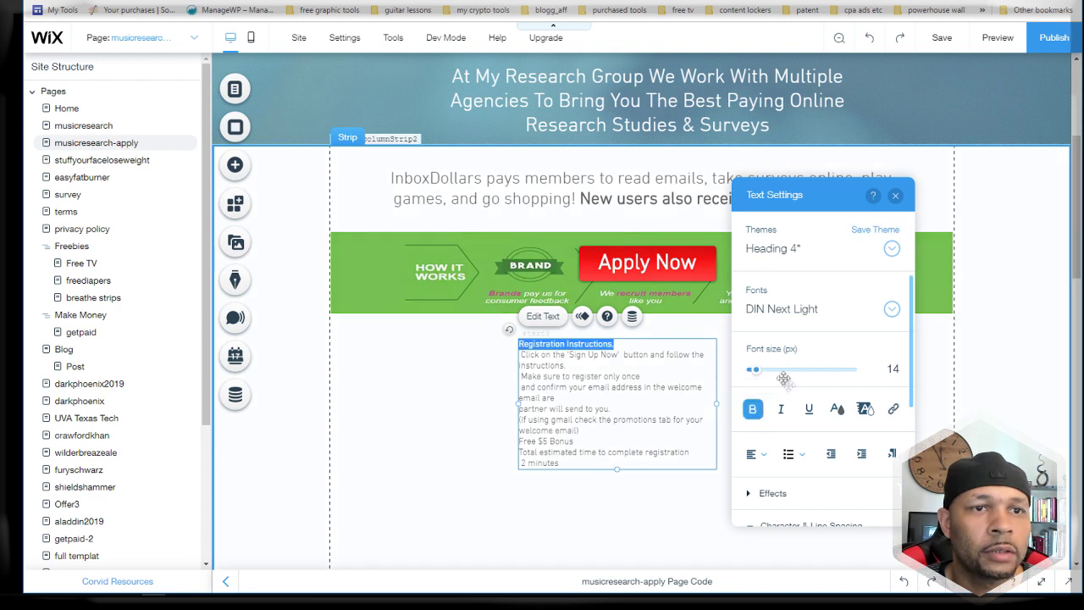
pyautogui.moveTo(760, 377); pyautogui.dragTo(766, 378)
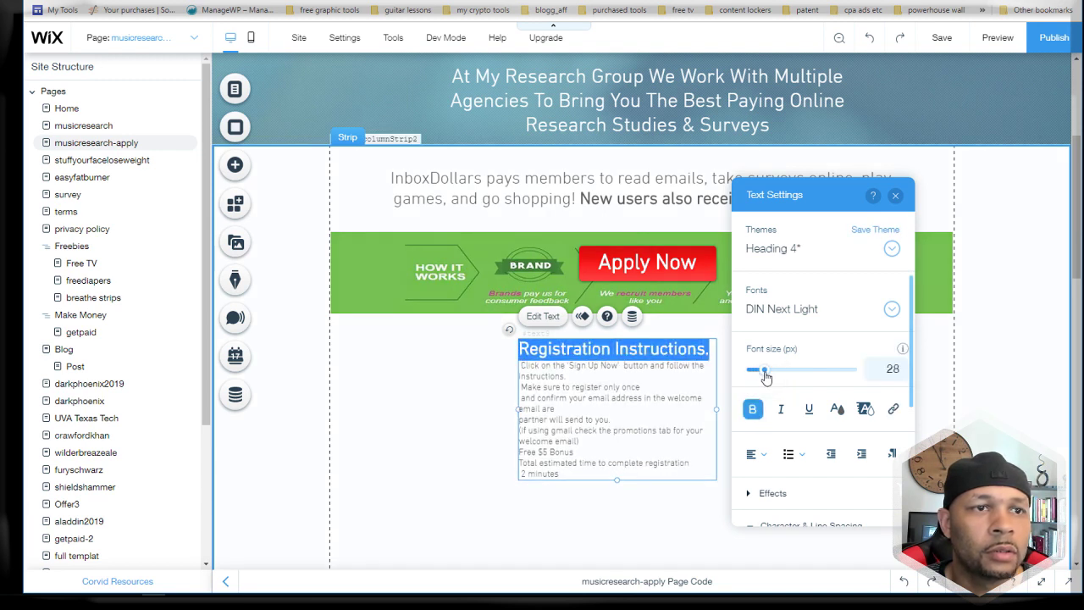
# Step: End the Registration Instructions heading with a colon instead of a period and nudge the text block slightly lower
pyautogui.click(706, 354)
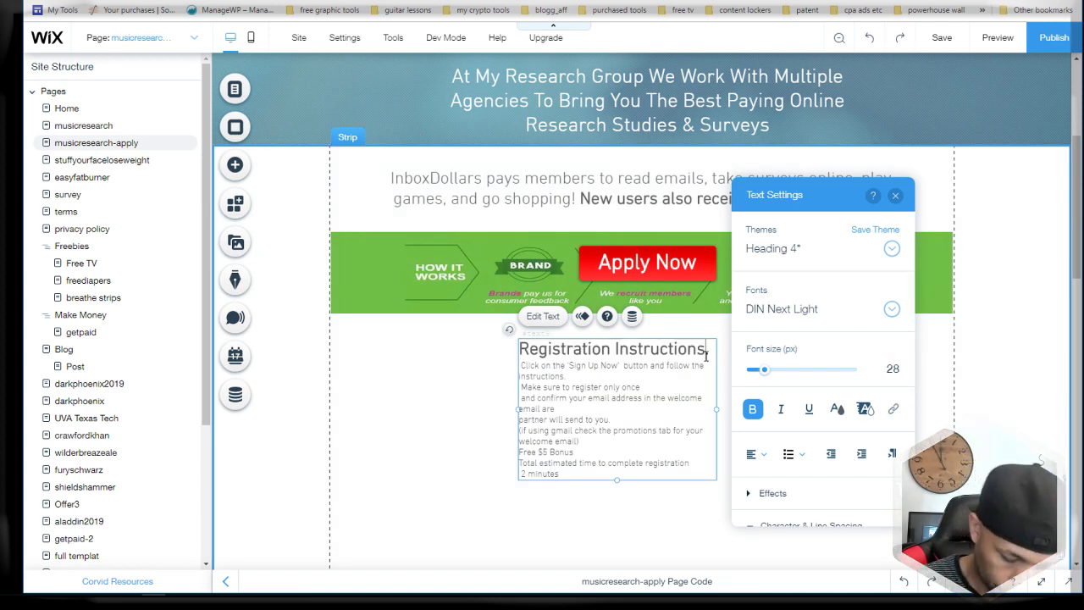
pyautogui.write(':')
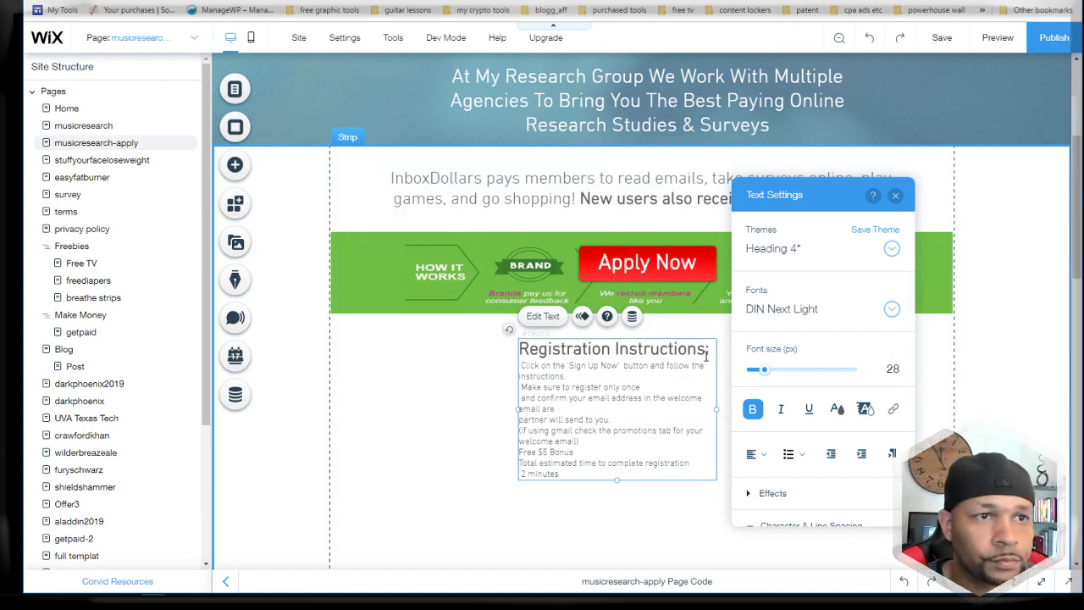
pyautogui.click(457, 394)
pyautogui.moveTo(578, 381); pyautogui.dragTo(574, 390)
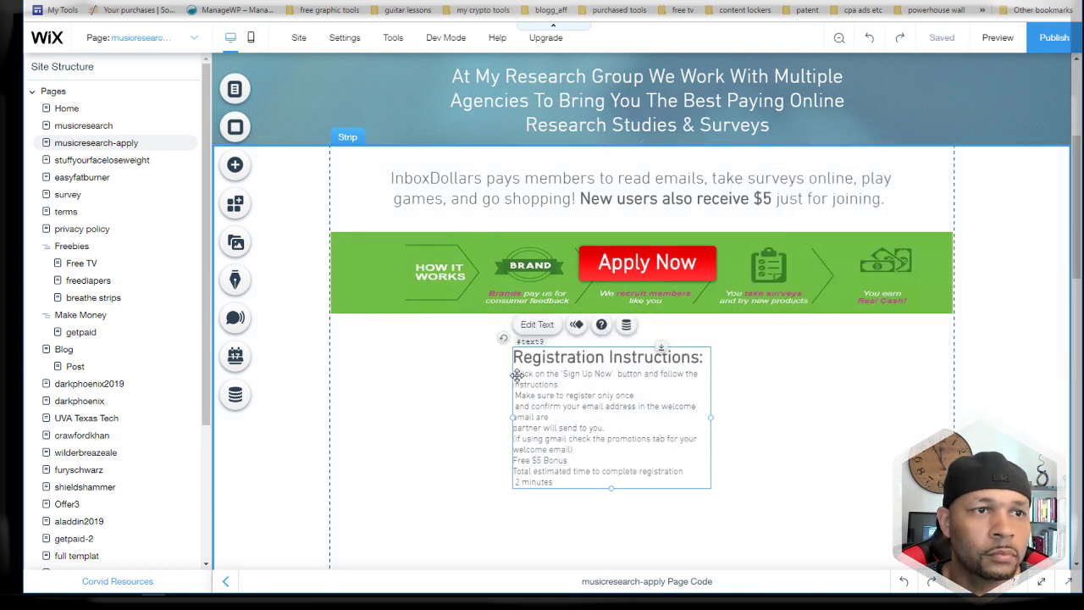
# Step: Insert blank lines below the heading and after the first instruction, and remove the leading spaces before "Click" and "Make sure"
pyautogui.doubleClick(517, 375)
pyautogui.click(515, 375)
pyautogui.press('Return')
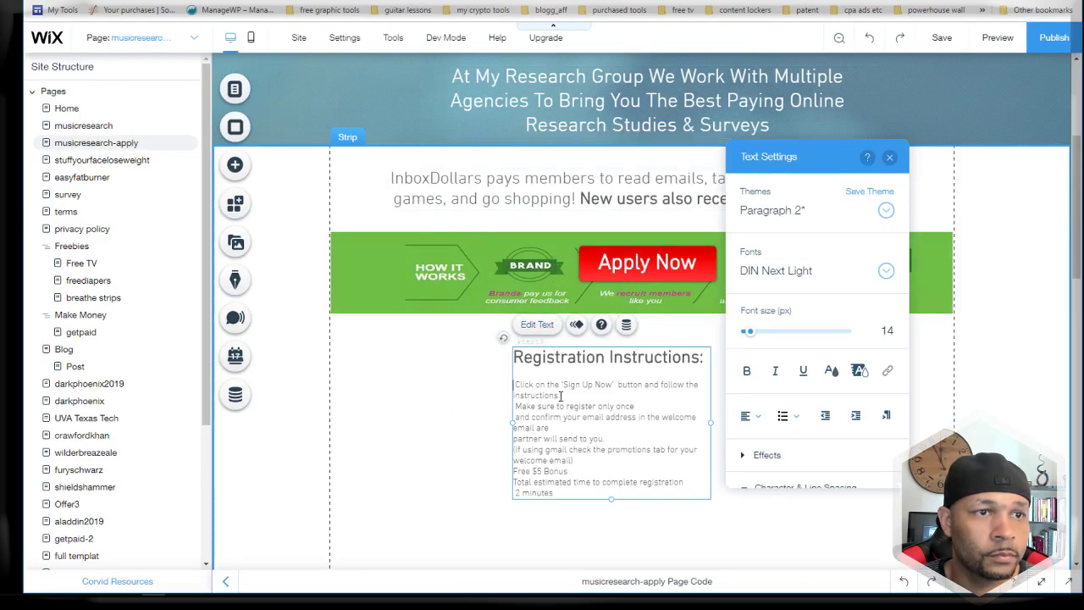
pyautogui.press('Return')
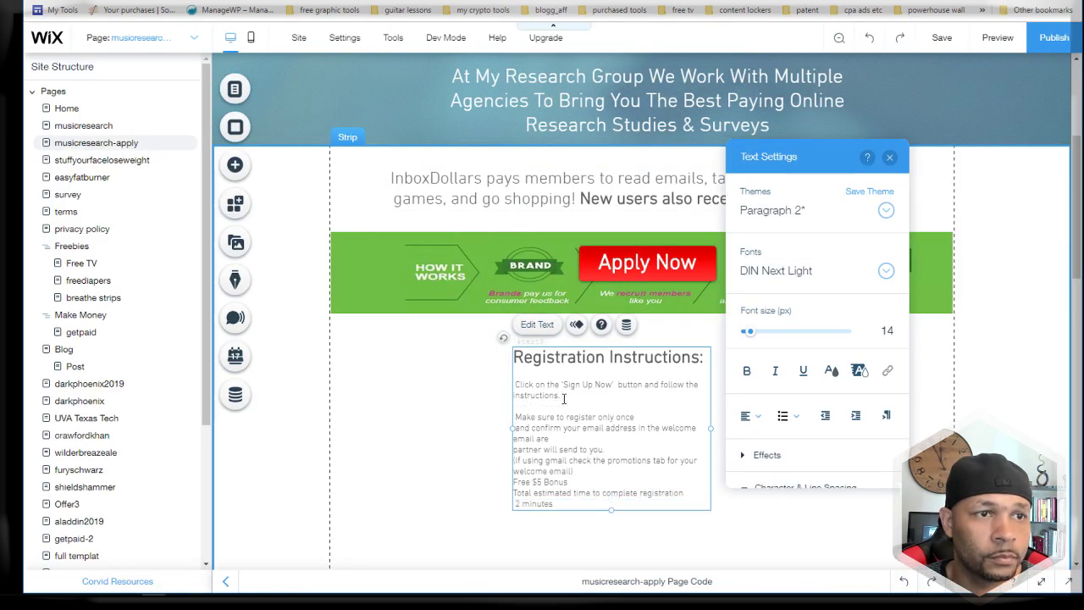
pyautogui.press('Delete')
pyautogui.press('Delete')
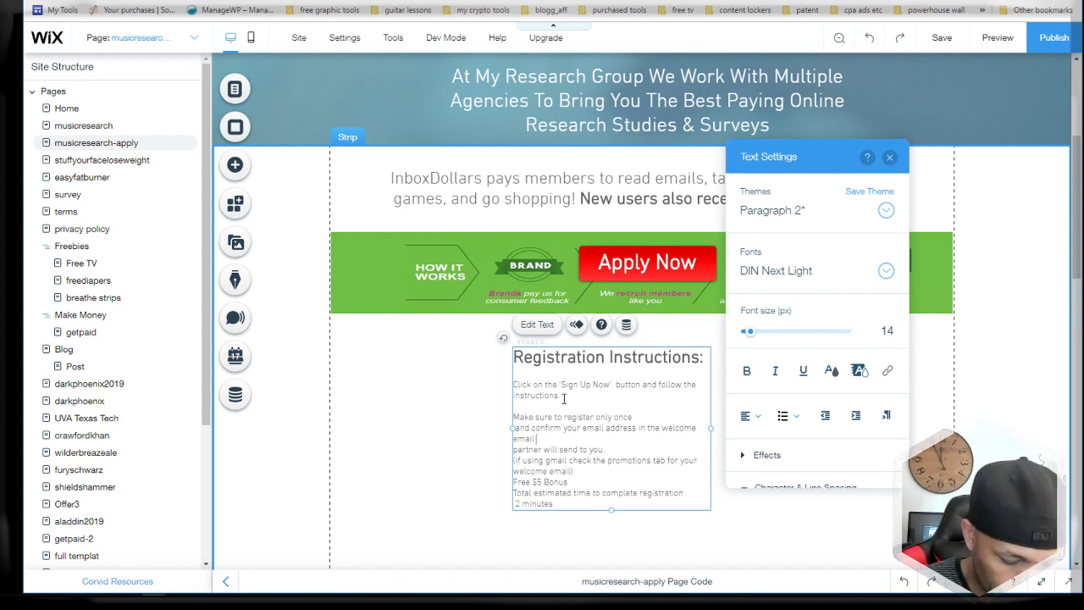
# Step: Correct the wording to "email our partner will send to you." on one line and set off the gmail note with blank lines
pyautogui.write('our')
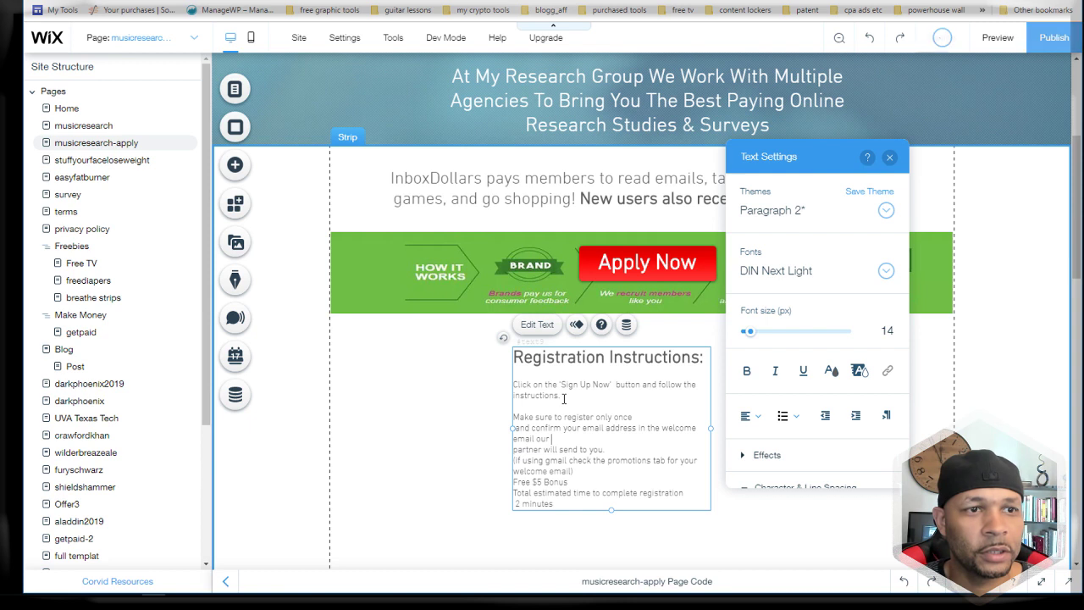
pyautogui.press('Delete')
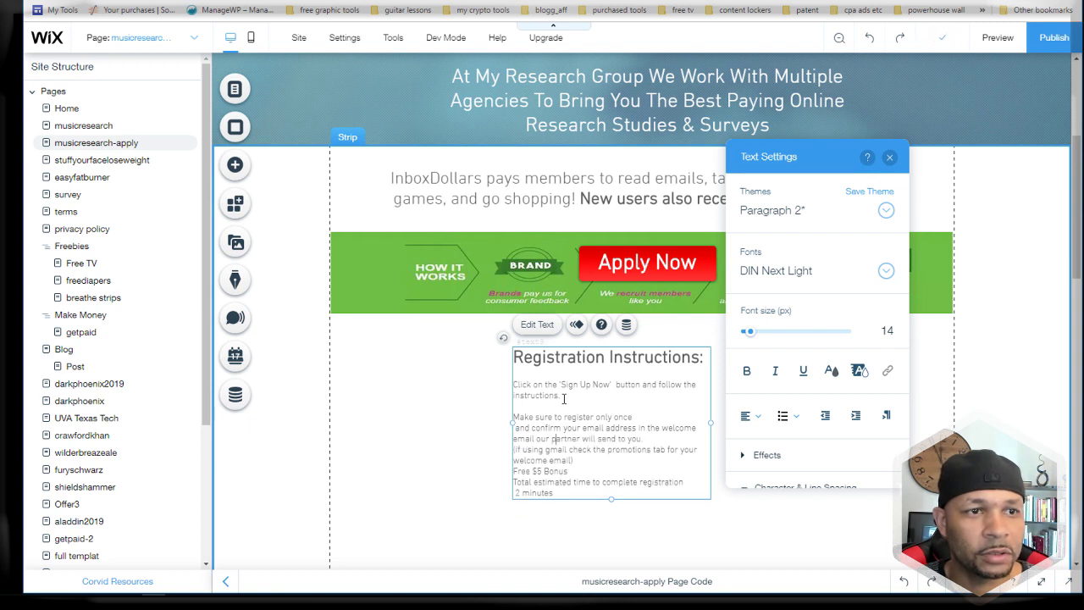
pyautogui.press('End')
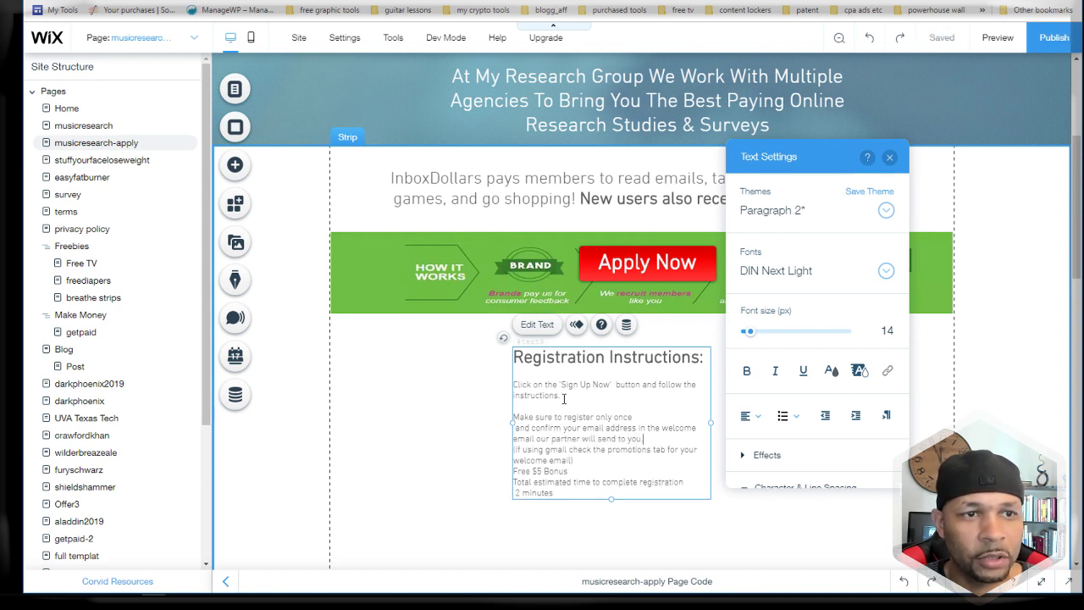
pyautogui.press('Return')
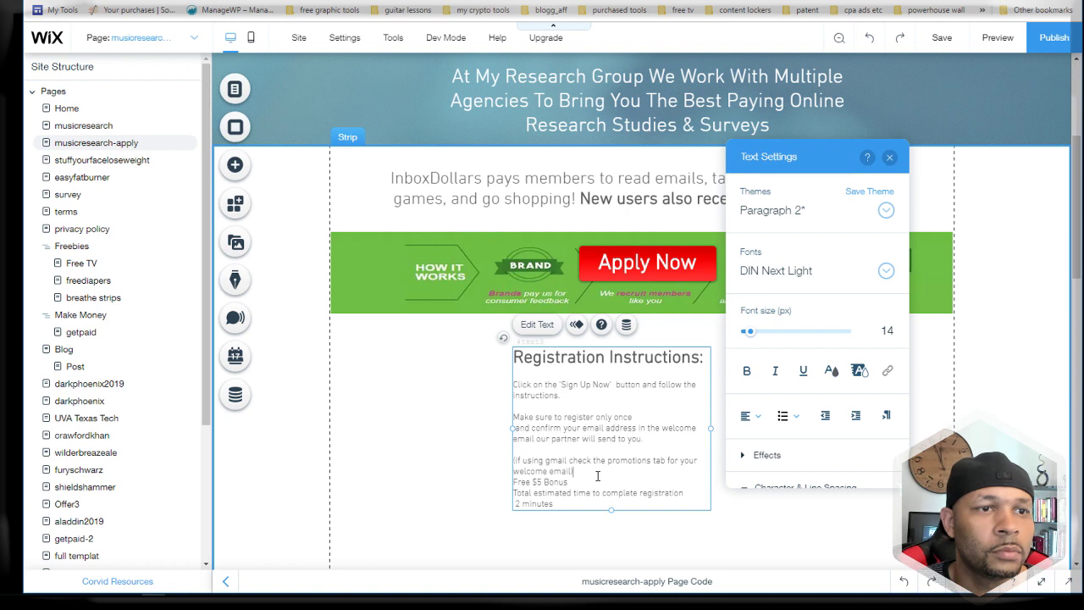
pyautogui.press('Return')
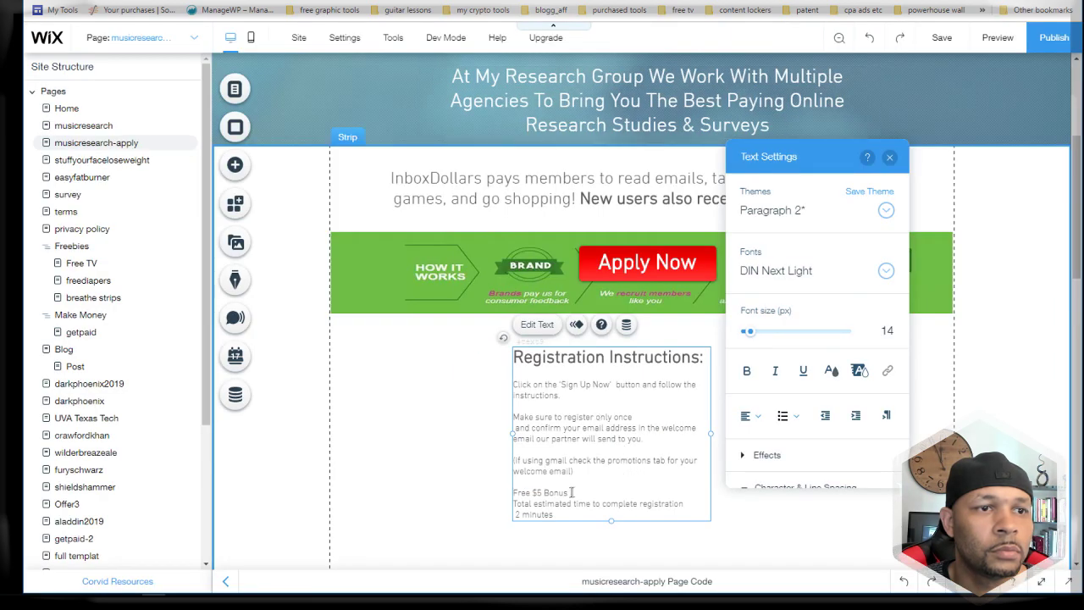
# Step: Make the "Free $5 Bonus" line bold and insert a blank line beneath it
pyautogui.hotkey('shift', 'Left')
pyautogui.hotkey('shift', 'Left')
pyautogui.hotkey('shift', 'Left')
pyautogui.hotkey('shift', 'Left')
pyautogui.hotkey('shift', 'Left')
pyautogui.hotkey('shift', 'Left')
pyautogui.hotkey('shift', 'Left')
pyautogui.hotkey('shift', 'Left')
pyautogui.hotkey('shift', 'Left')
pyautogui.hotkey('shift', 'Left')
pyautogui.hotkey('shift', 'Left')
pyautogui.hotkey('shift', 'Left')
pyautogui.hotkey('shift', 'Left')
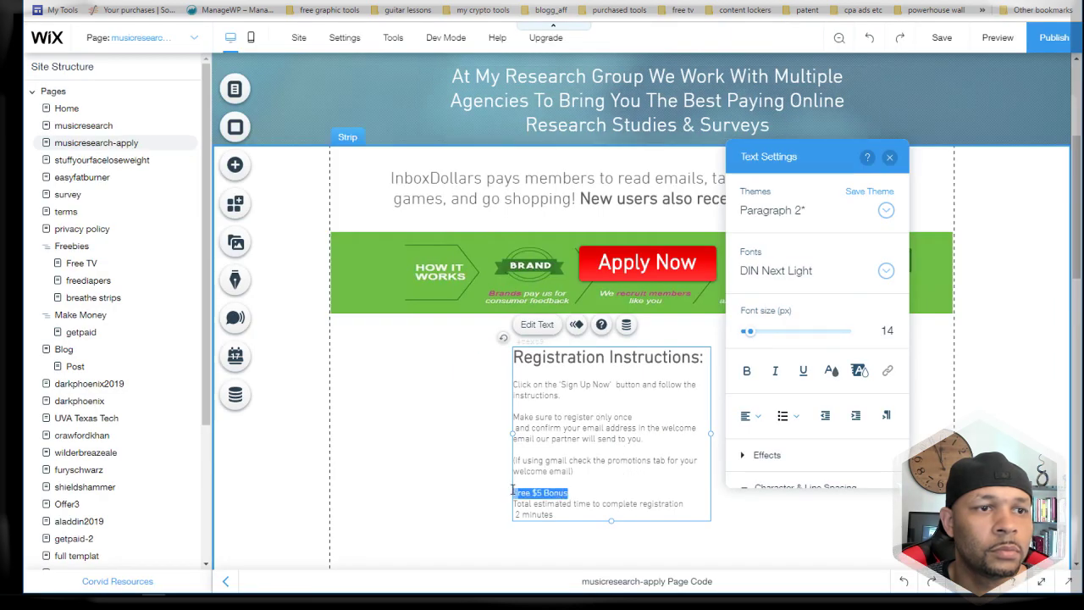
pyautogui.click(747, 372)
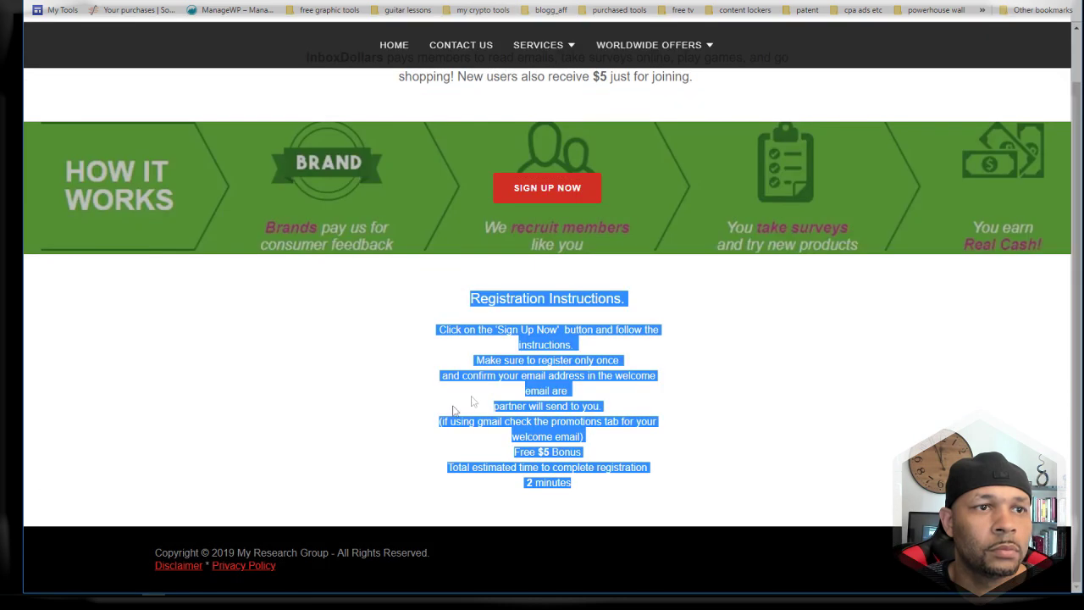
pyautogui.click(678, 457)
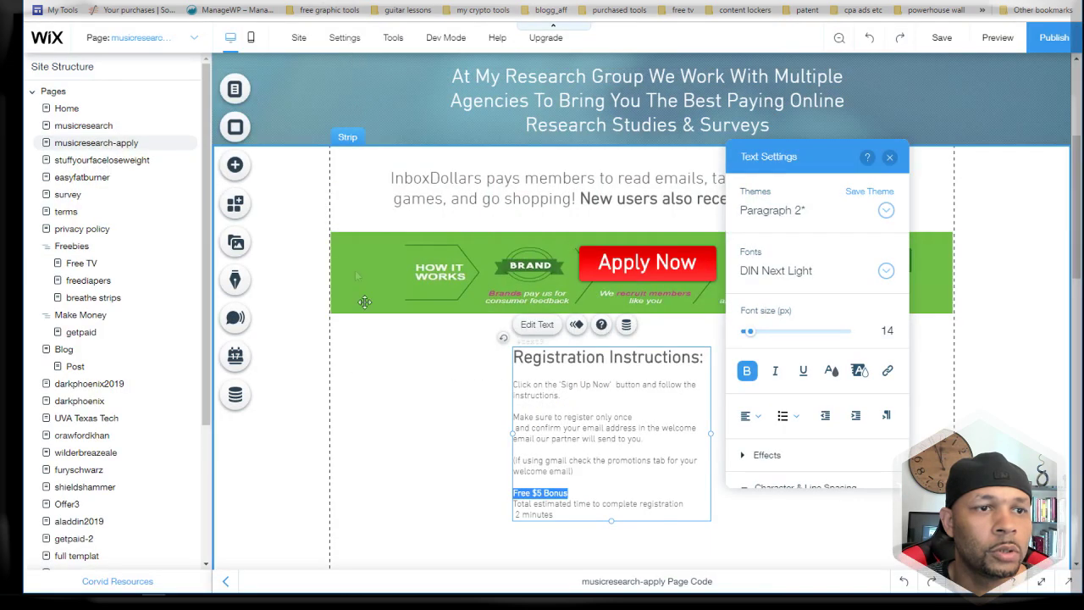
pyautogui.click(579, 494)
pyautogui.press('Return')
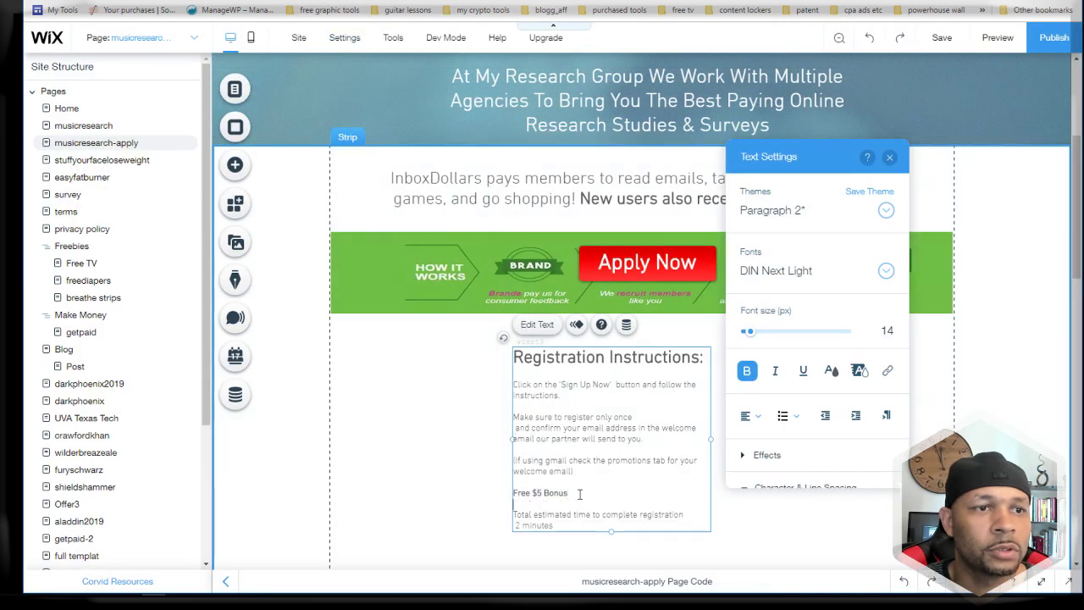
# Step: Make the "Total estimated time to complete registration 2 minutes" lines bold
pyautogui.scroll(-3, 579, 491)
pyautogui.moveTo(563, 333); pyautogui.dragTo(513, 322)
pyautogui.click(746, 373)
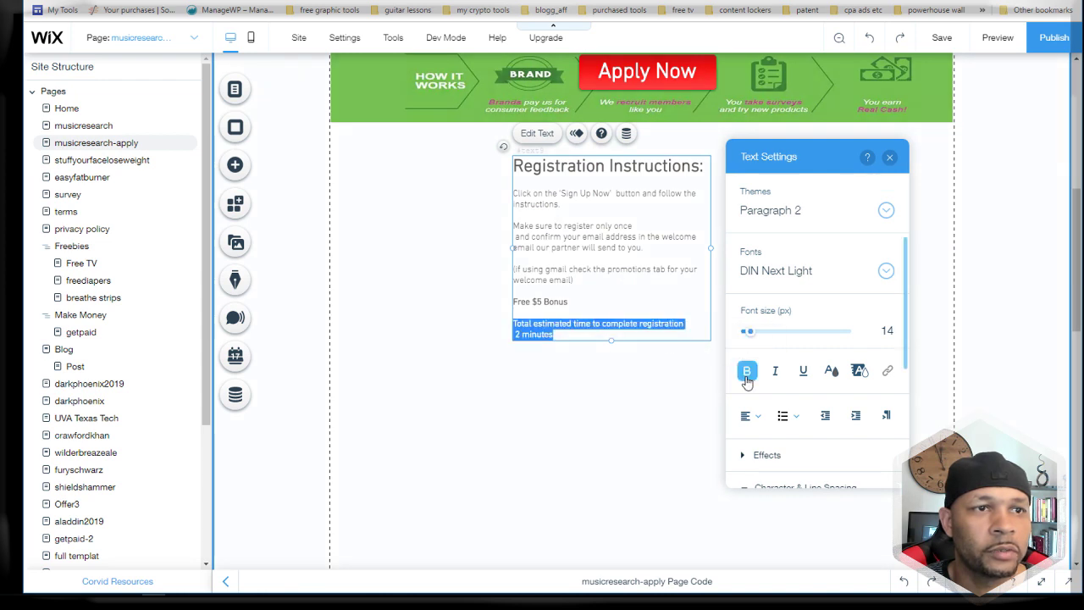
# Step: Color the estimated completion time lines red (#FF0000)
pyautogui.click(833, 370)
pyautogui.click(815, 383)
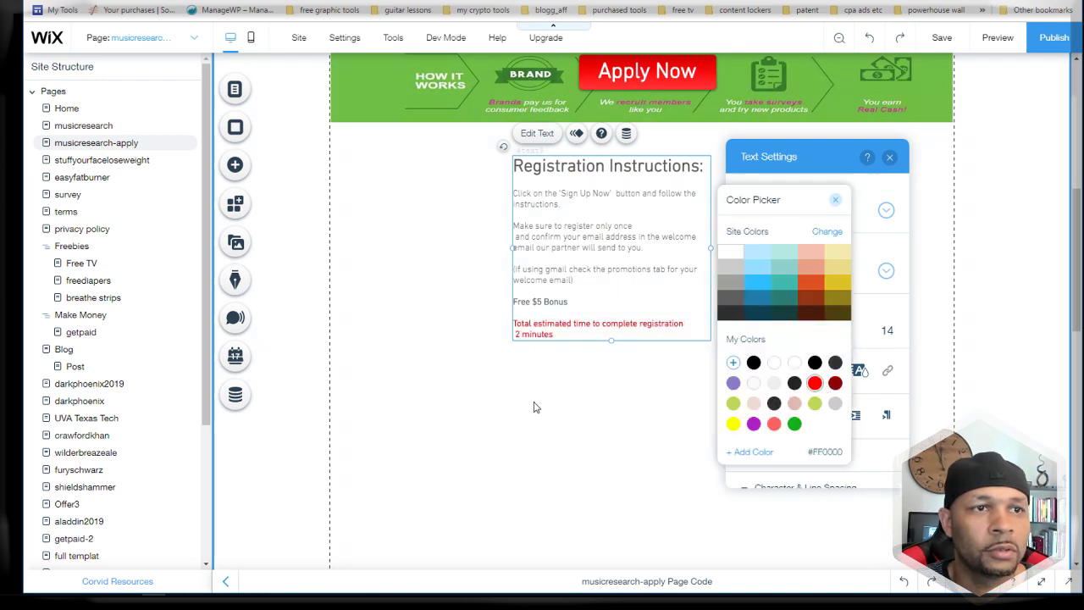
pyautogui.click(551, 302)
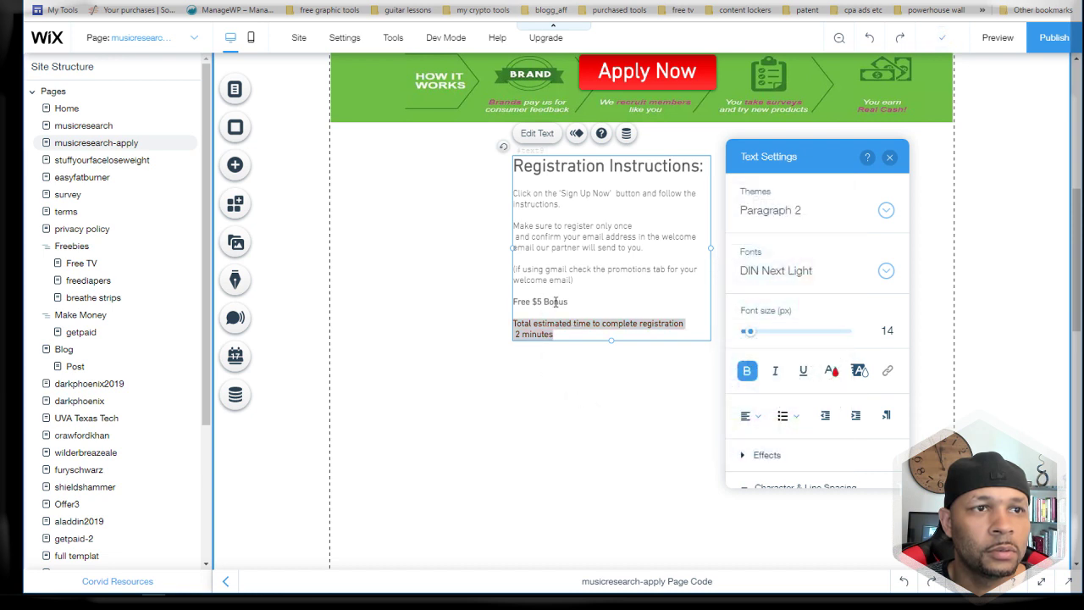
# Step: Color the "Free $5 Bonus" and estimated completion time lines black (#000000) and finish editing the text
pyautogui.moveTo(555, 334); pyautogui.dragTo(511, 302)
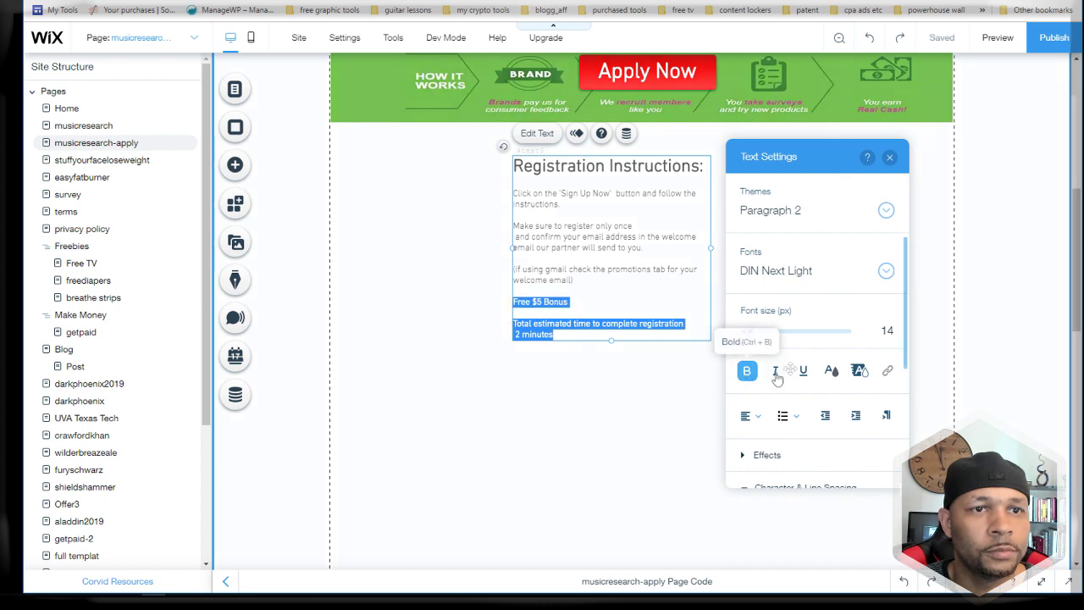
pyautogui.click(831, 371)
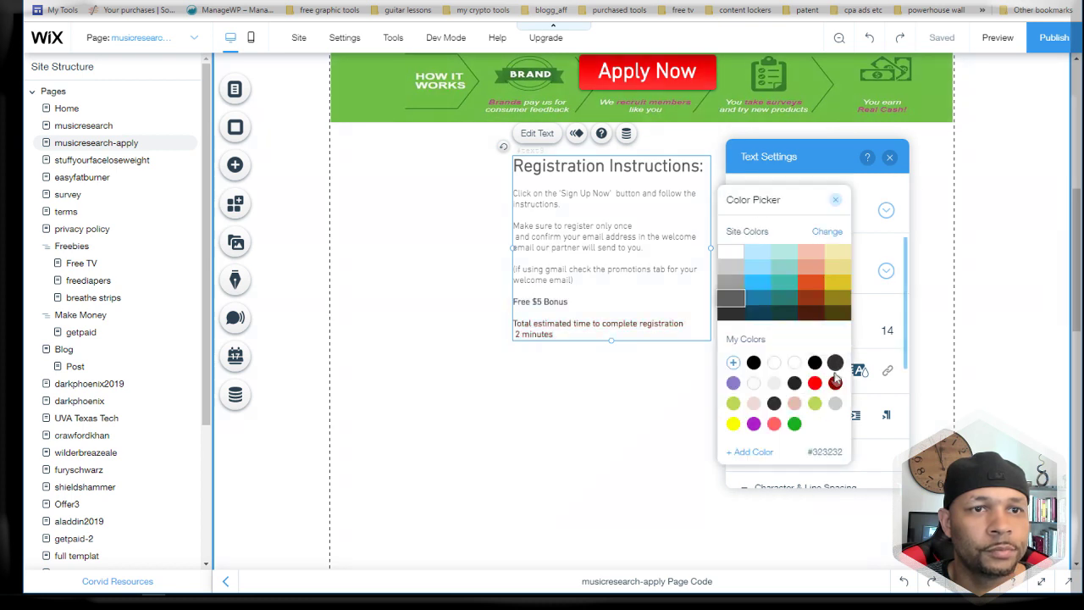
pyautogui.click(753, 365)
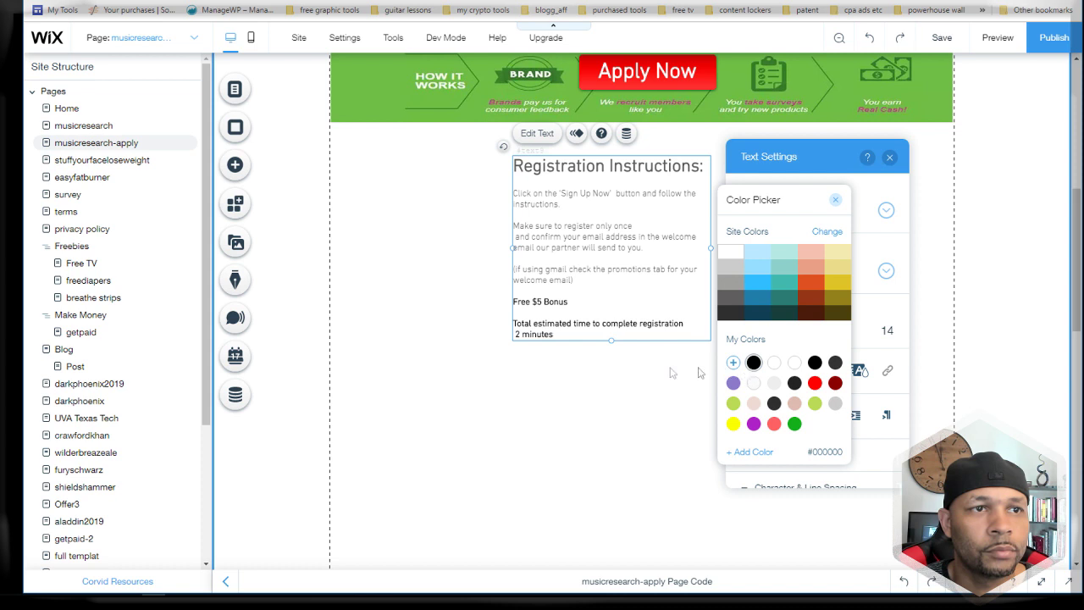
pyautogui.click(518, 278)
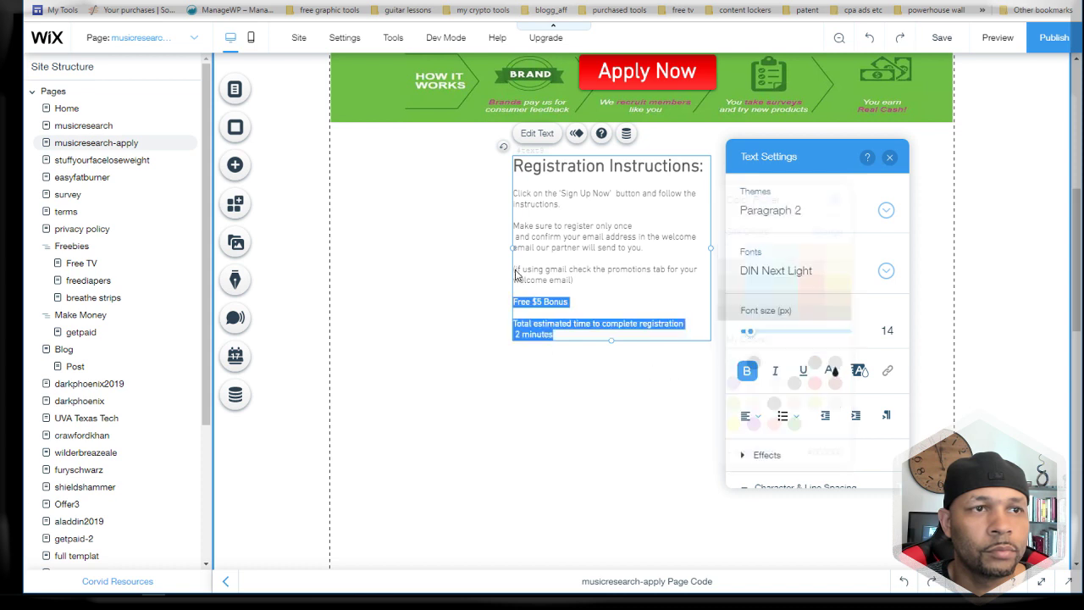
pyautogui.click(515, 196)
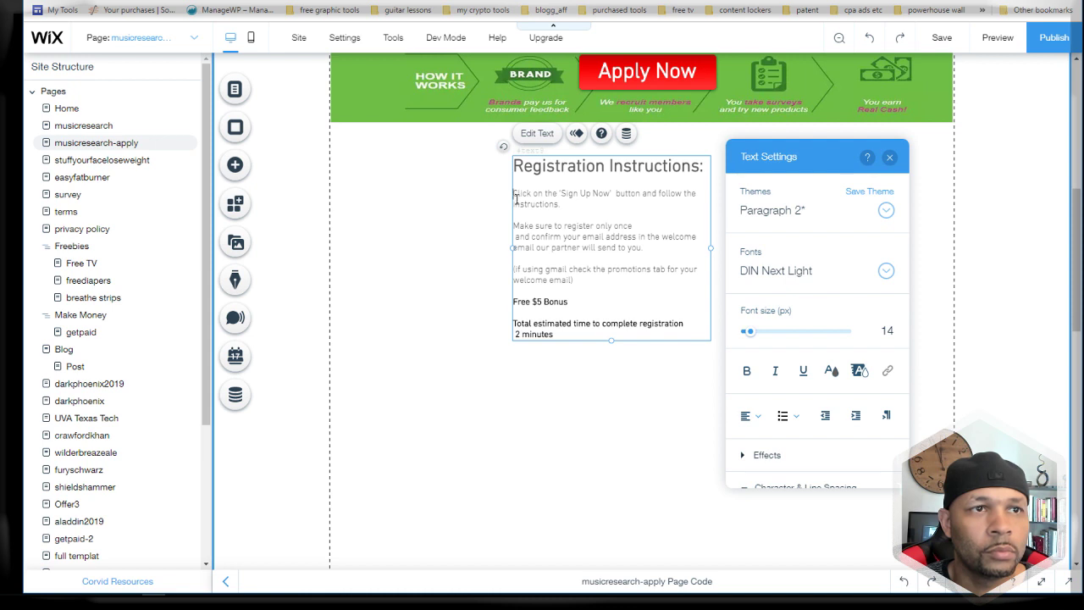
pyautogui.click(472, 320)
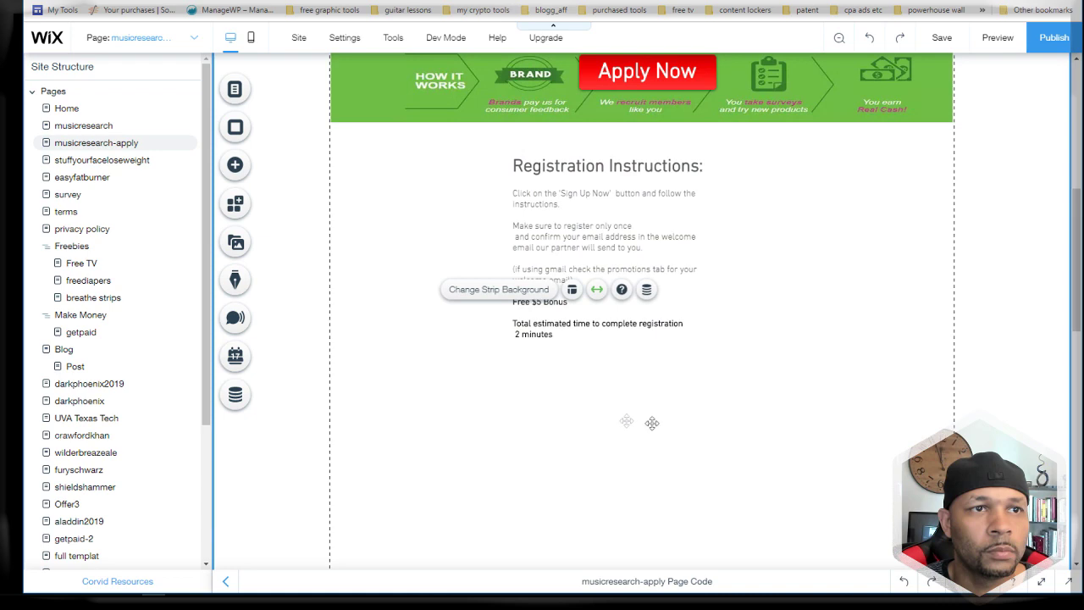
# Step: Set the font size of the whole registration instructions text to 22 px
pyautogui.scroll(3, 651, 423)
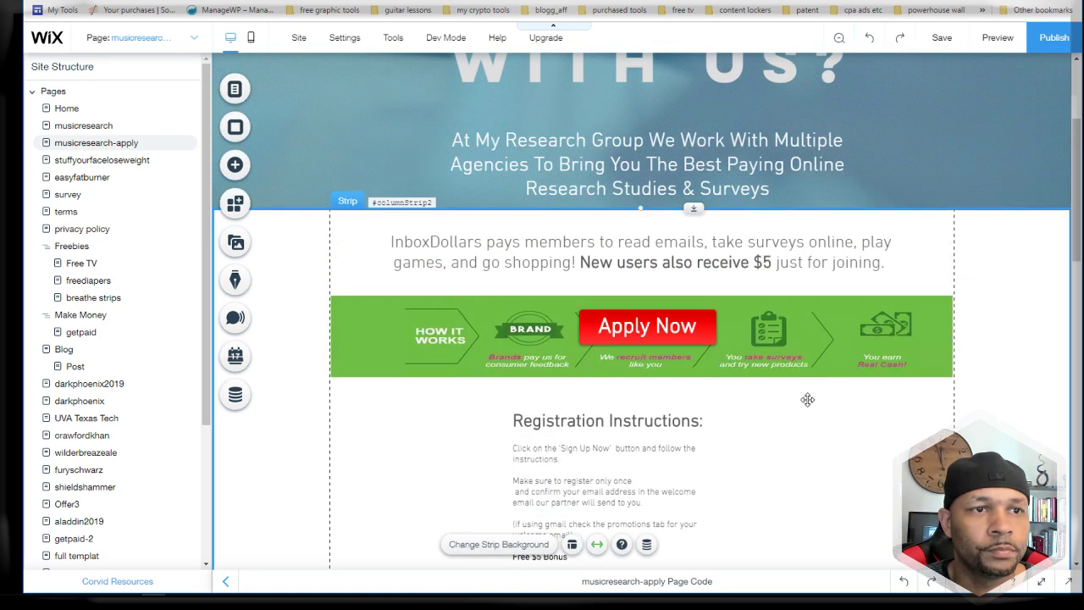
pyautogui.scroll(-2, 807, 399)
pyautogui.click(599, 348)
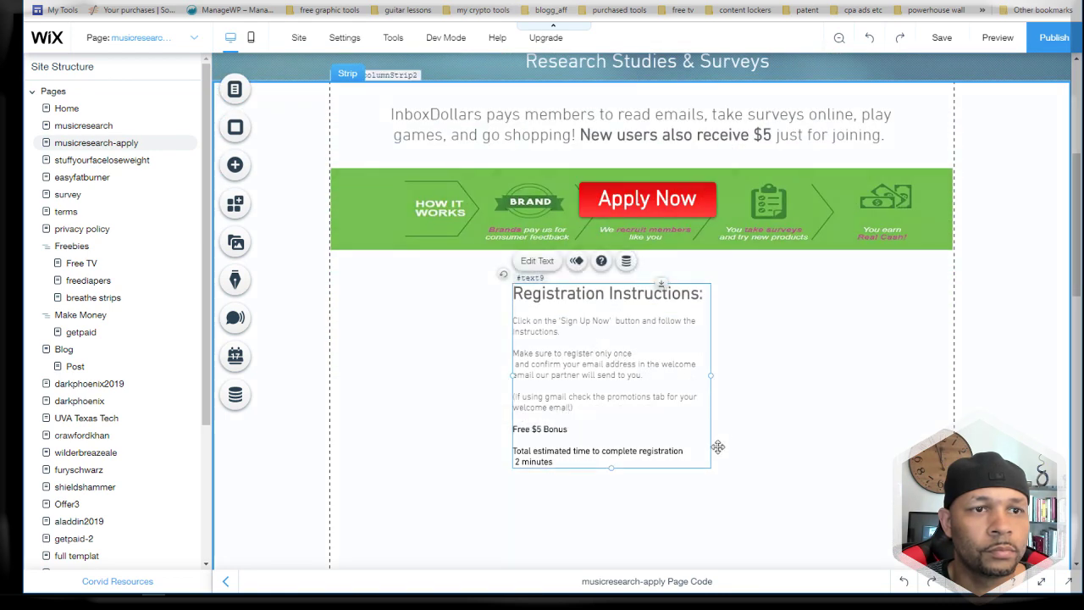
pyautogui.click(537, 261)
pyautogui.moveTo(760, 315); pyautogui.dragTo(760, 318)
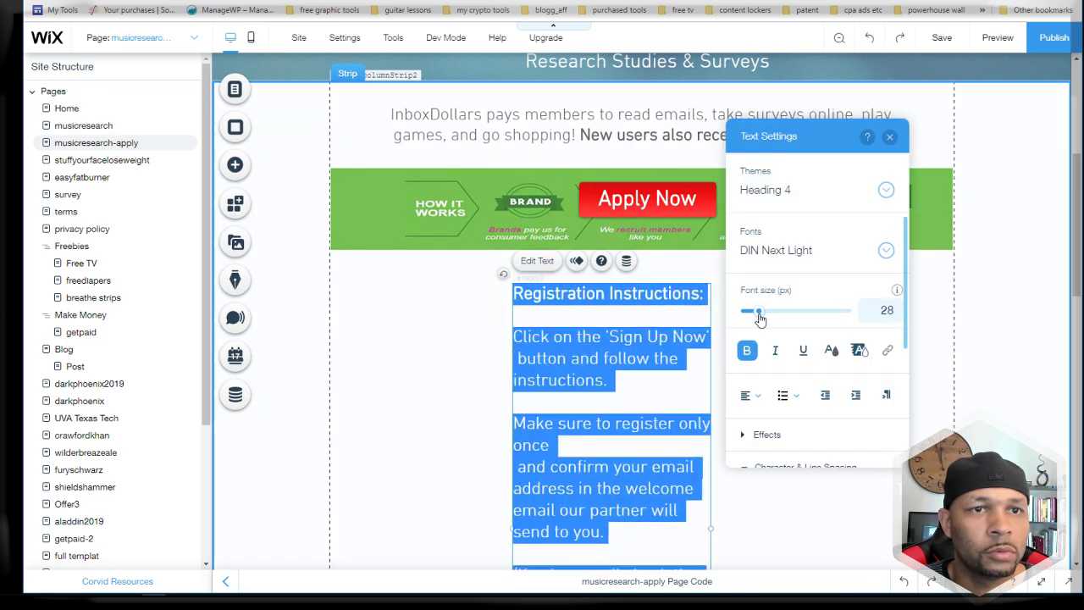
pyautogui.click(870, 308)
pyautogui.press('BackSpace')
pyautogui.press('BackSpace')
pyautogui.write('22')
pyautogui.press('Return')
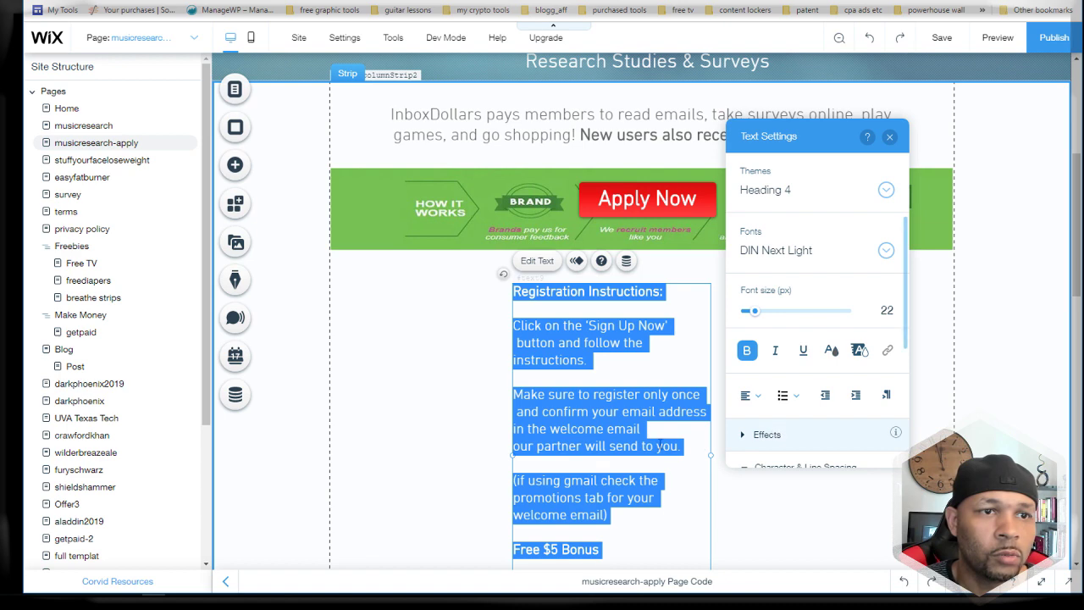
# Step: Widen the registration instructions text box on both sides so it spans most of the strip's content width
pyautogui.moveTo(465, 455); pyautogui.dragTo(387, 455)
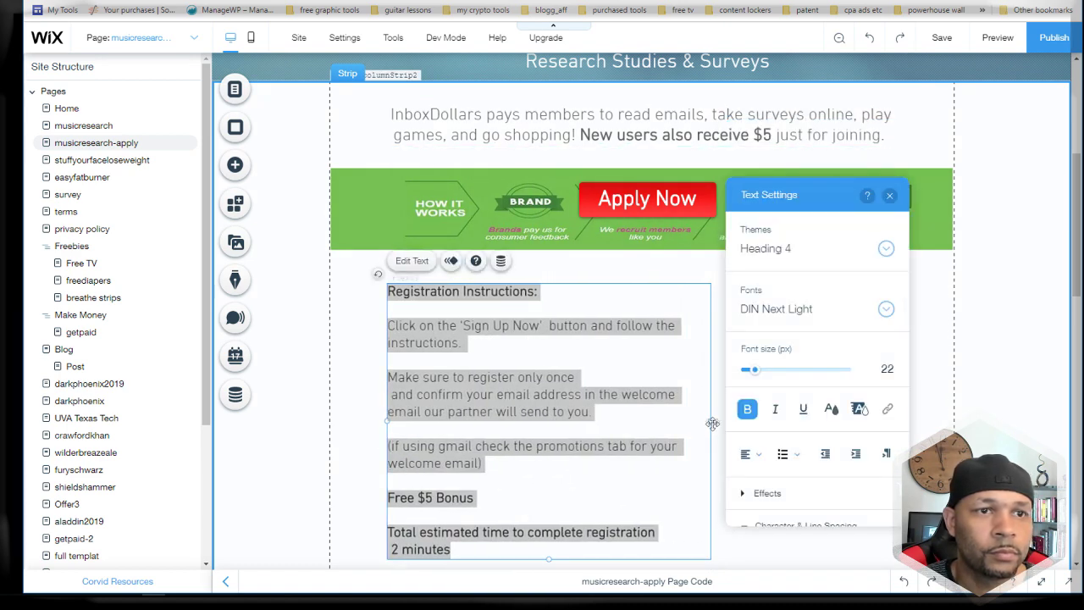
pyautogui.moveTo(712, 420); pyautogui.dragTo(878, 420)
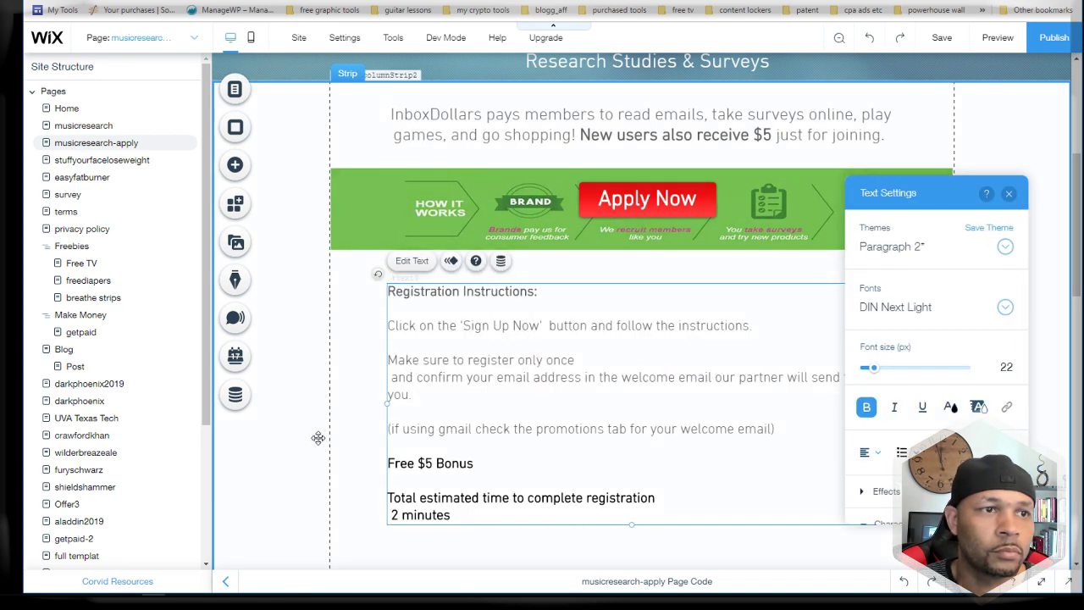
pyautogui.click(347, 435)
pyautogui.scroll(-1, 854, 458)
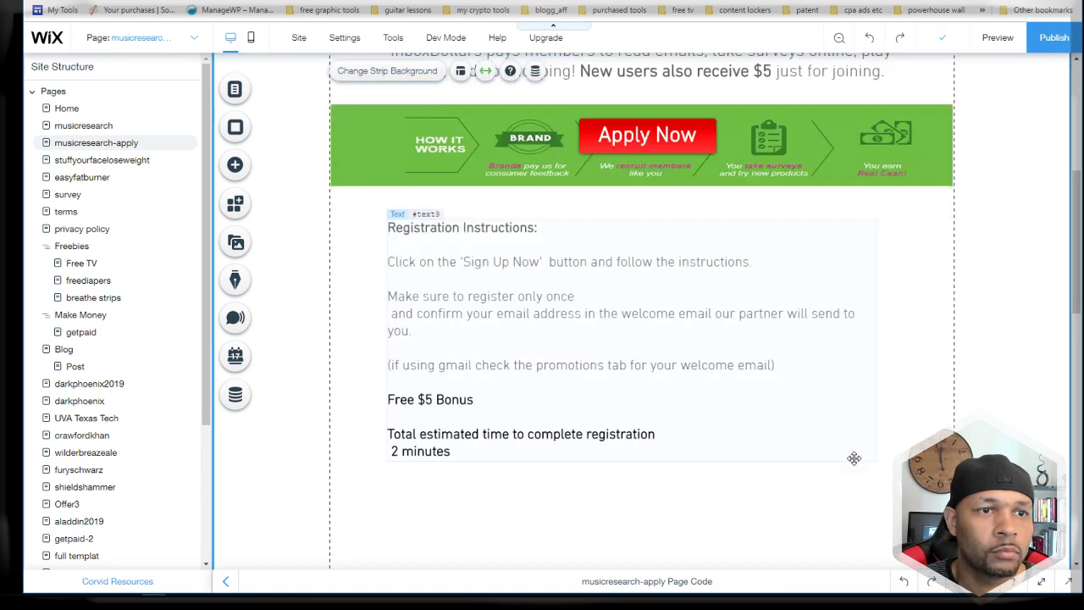
# Step: Duplicate the banner's Apply Now button and place the copy just below the registration instructions
pyautogui.click(627, 138)
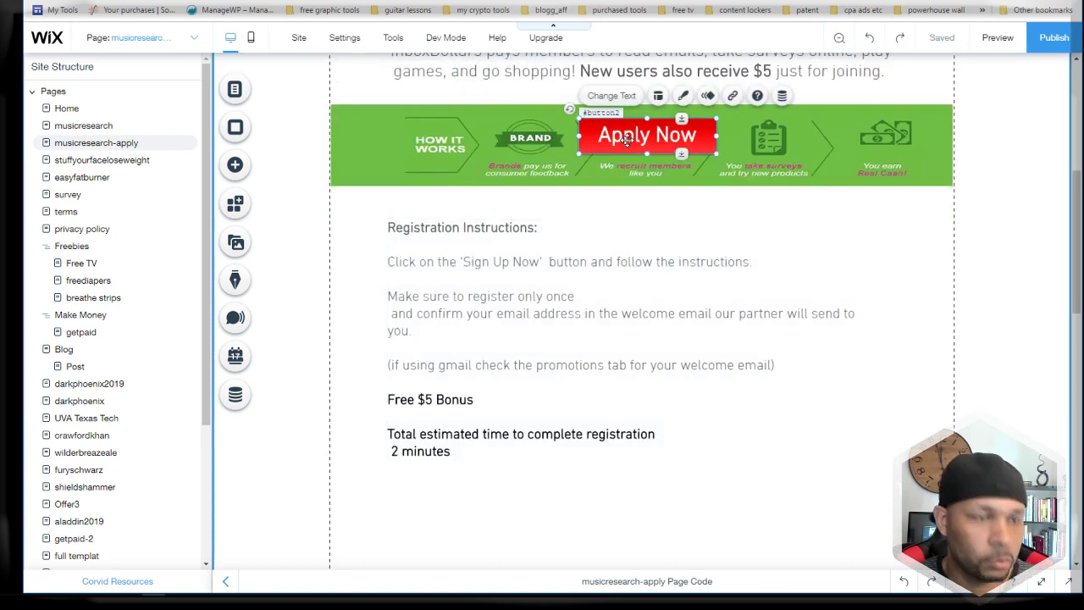
pyautogui.click(606, 532)
pyautogui.click(619, 149)
pyautogui.moveTo(619, 149); pyautogui.dragTo(599, 520)
pyautogui.scroll(-2, 786, 489)
pyautogui.scroll(2, 786, 488)
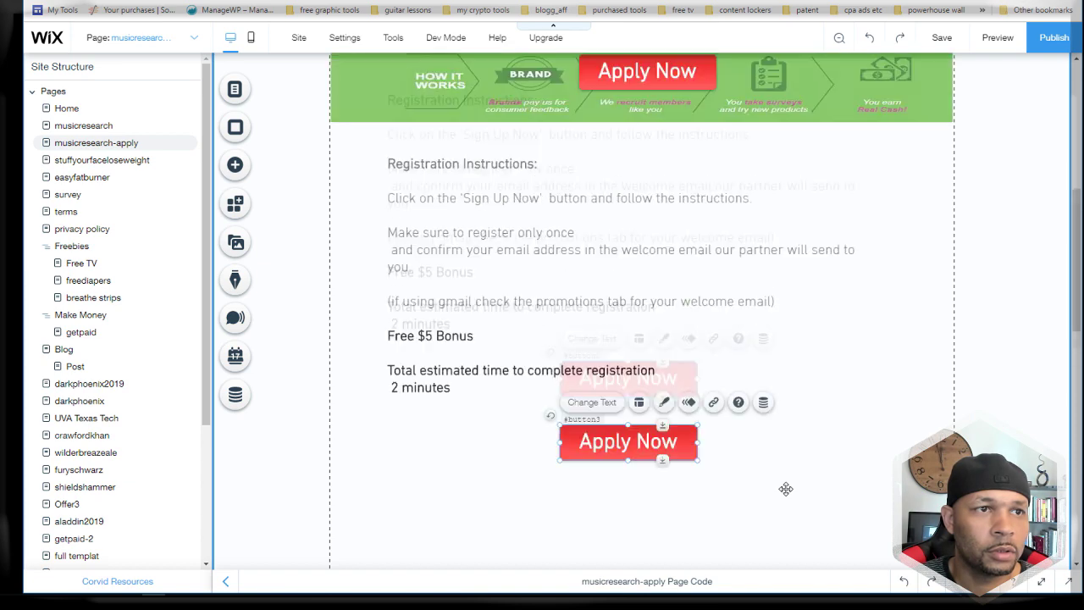
pyautogui.scroll(1, 782, 489)
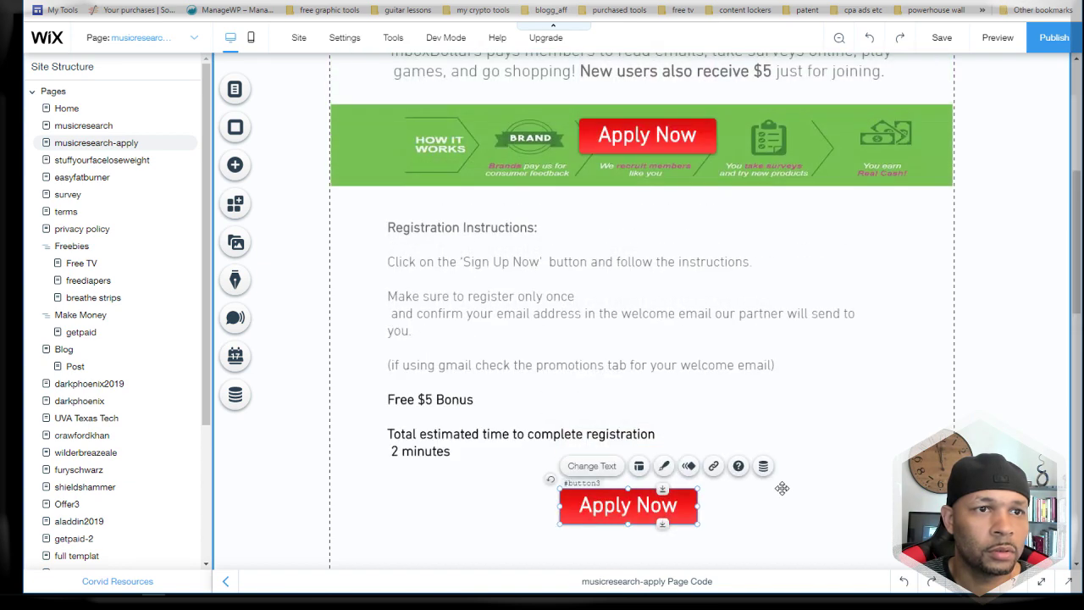
pyautogui.scroll(-1, 782, 489)
pyautogui.moveTo(634, 451); pyautogui.dragTo(633, 462)
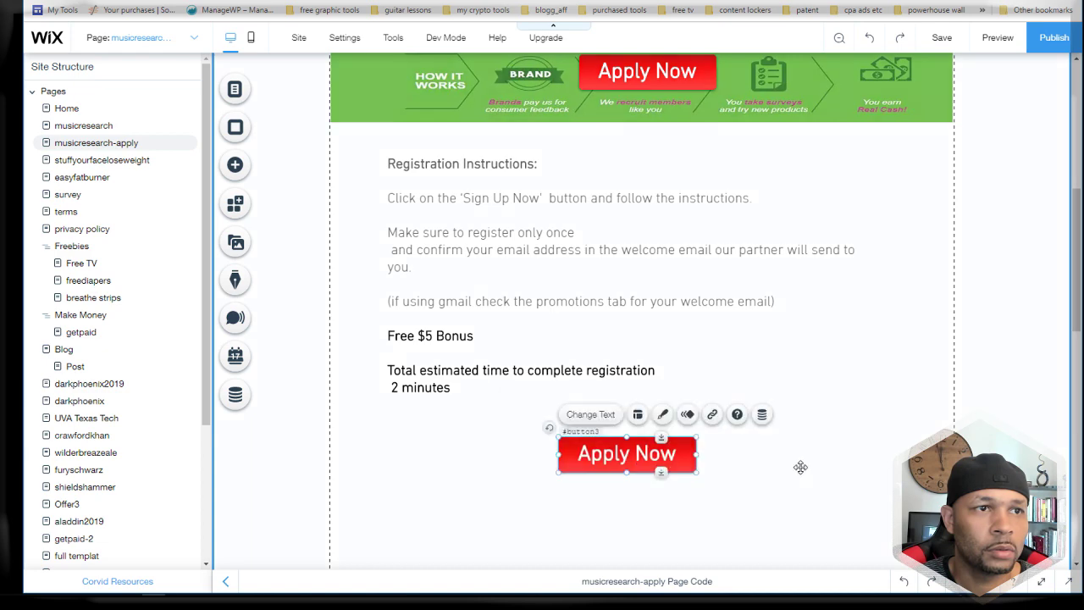
# Step: Center-align the registration instructions text and move the lower Apply Now button to the middle beneath it
pyautogui.click(518, 223)
pyautogui.click(419, 136)
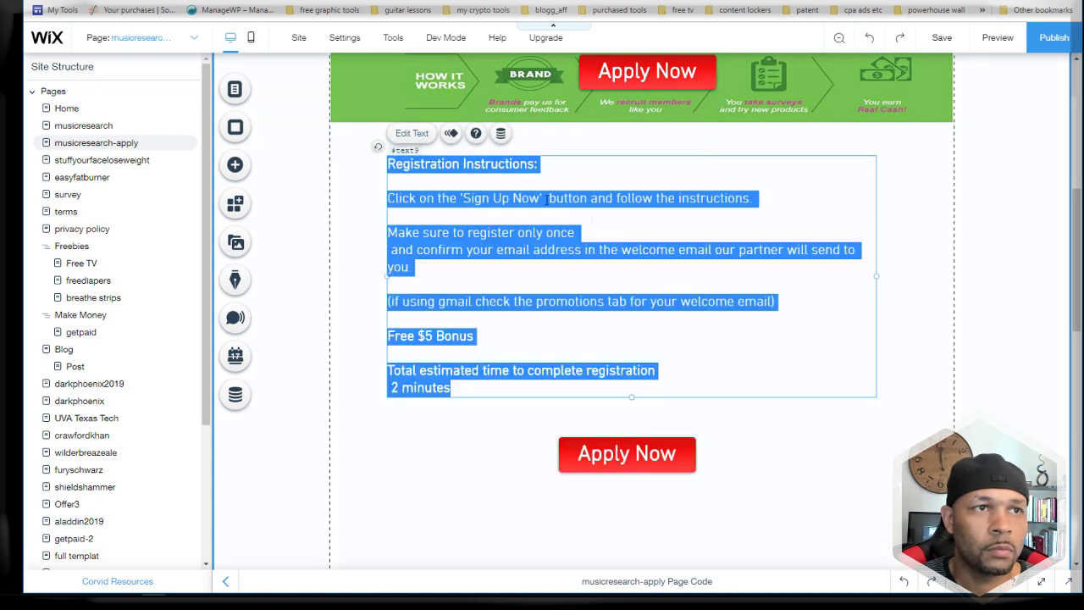
pyautogui.click(875, 436)
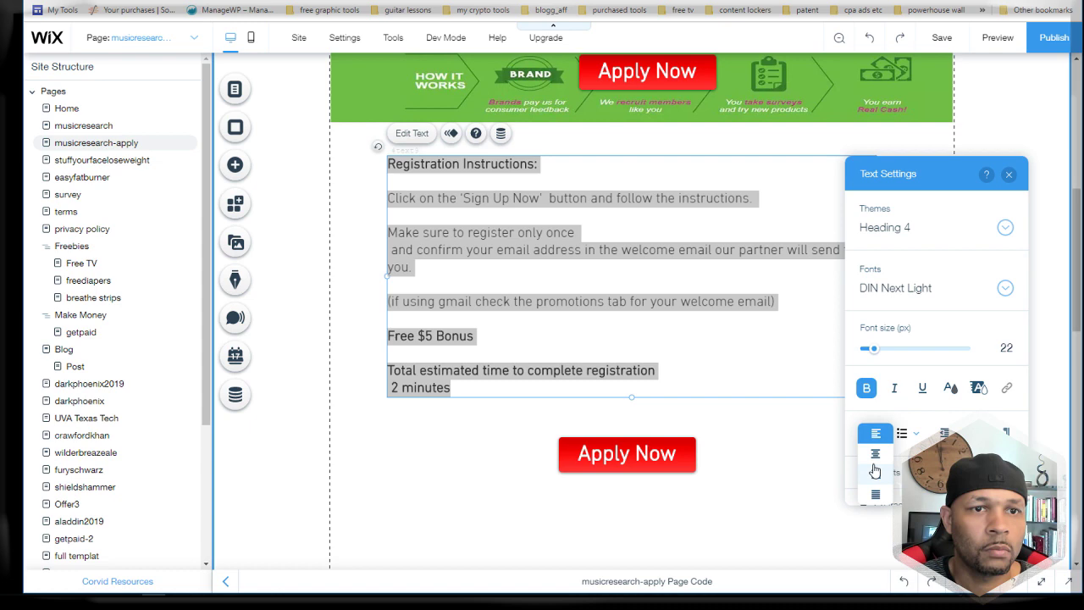
pyautogui.click(876, 453)
pyautogui.click(777, 422)
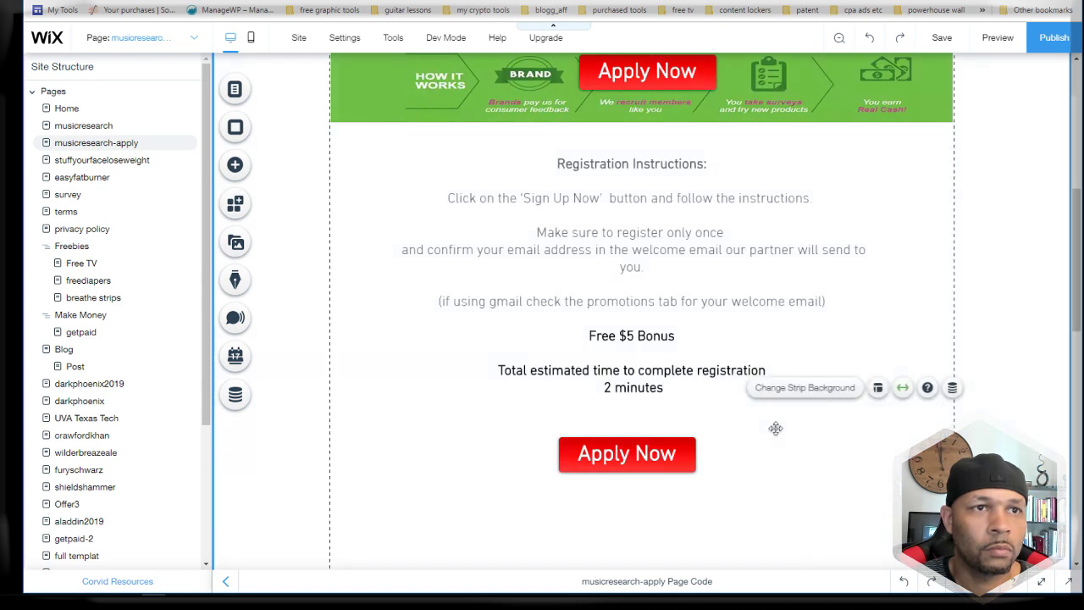
pyautogui.click(641, 454)
pyautogui.moveTo(641, 454); pyautogui.dragTo(657, 448)
# Step: Apply the yellow button design with italic text to the Apply Now button on the green banner
pyautogui.scroll(2, 670, 356)
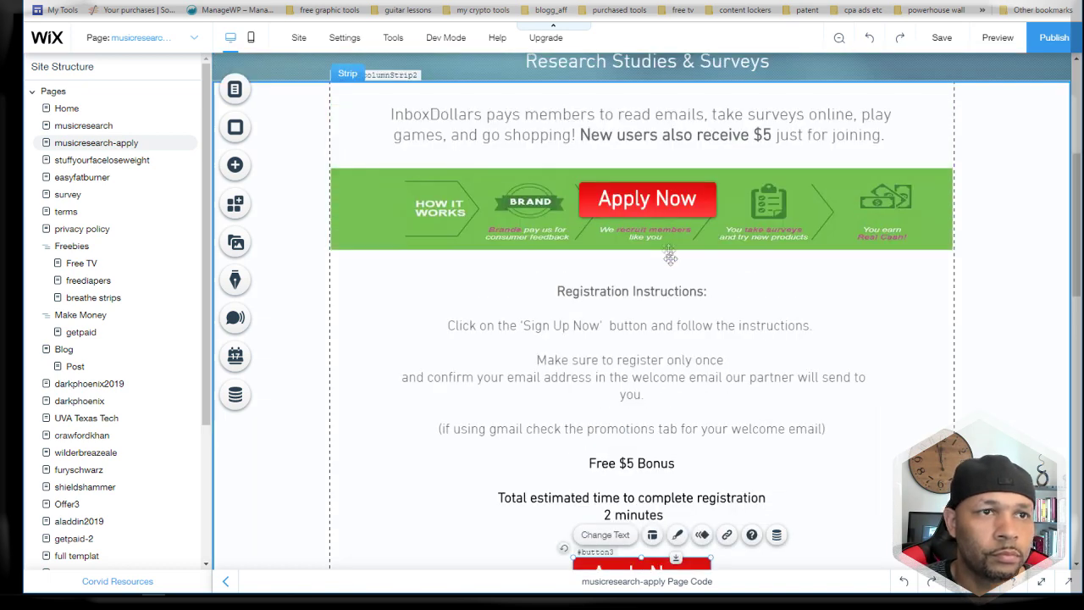
pyautogui.click(665, 200)
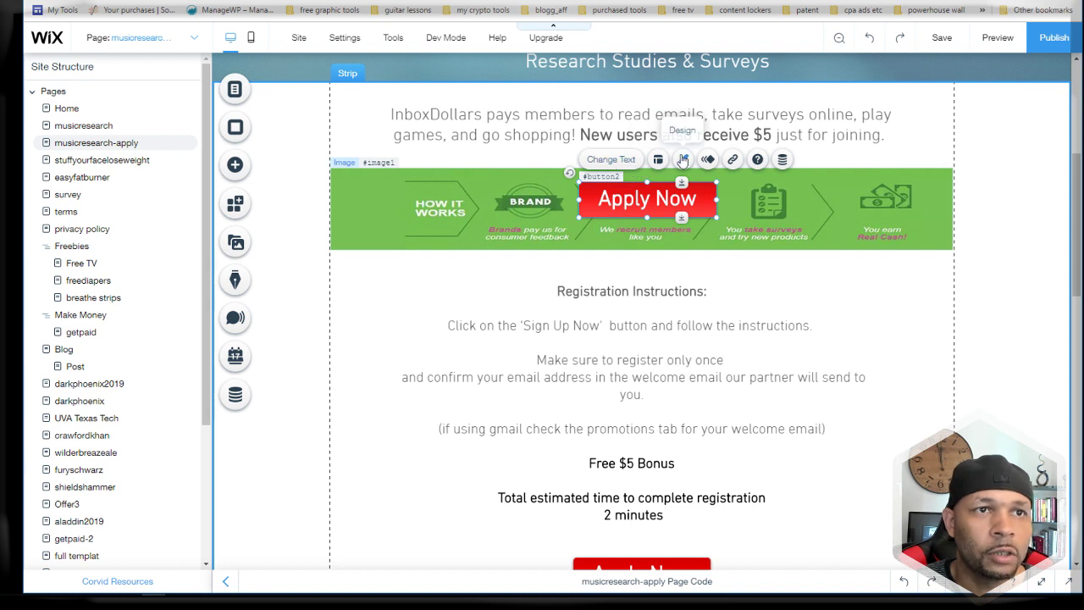
pyautogui.click(682, 159)
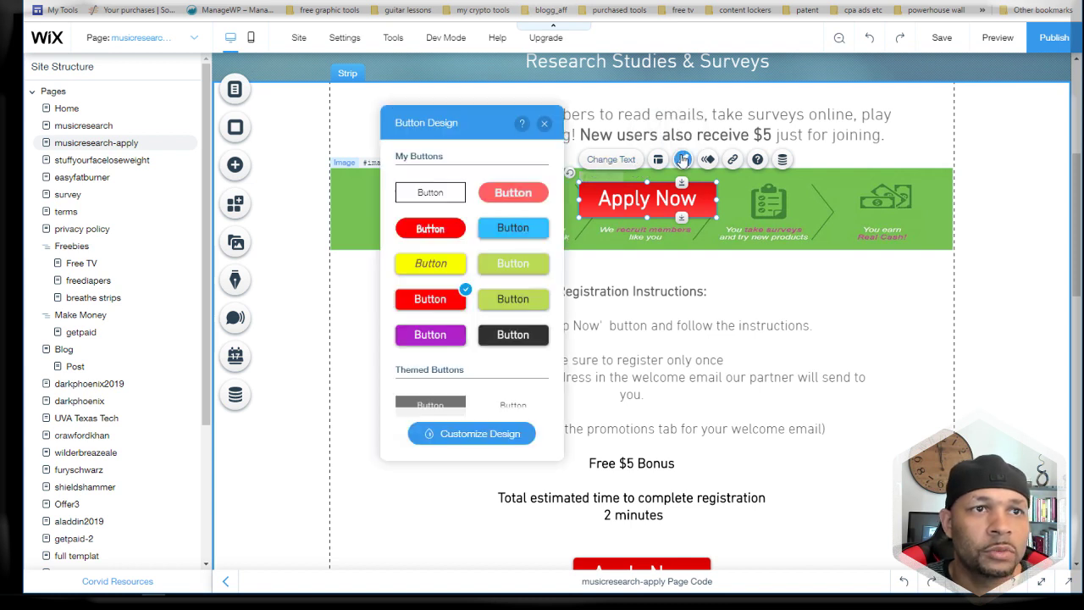
pyautogui.click(433, 265)
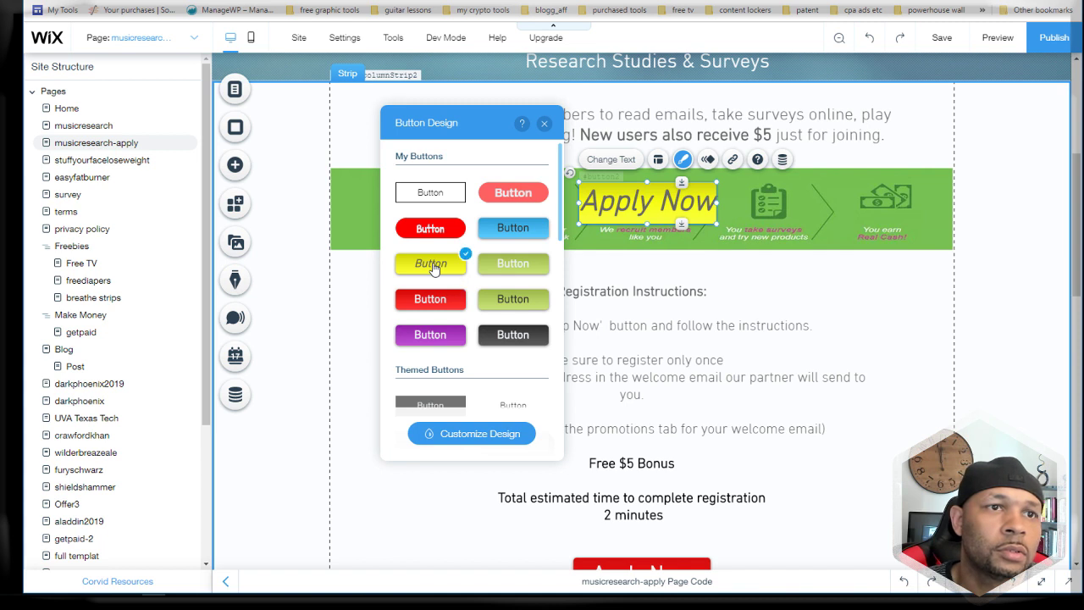
# Step: Change the yellow banner button's text to "Sign Up" and shift the button slightly upward on the banner
pyautogui.doubleClick(643, 193)
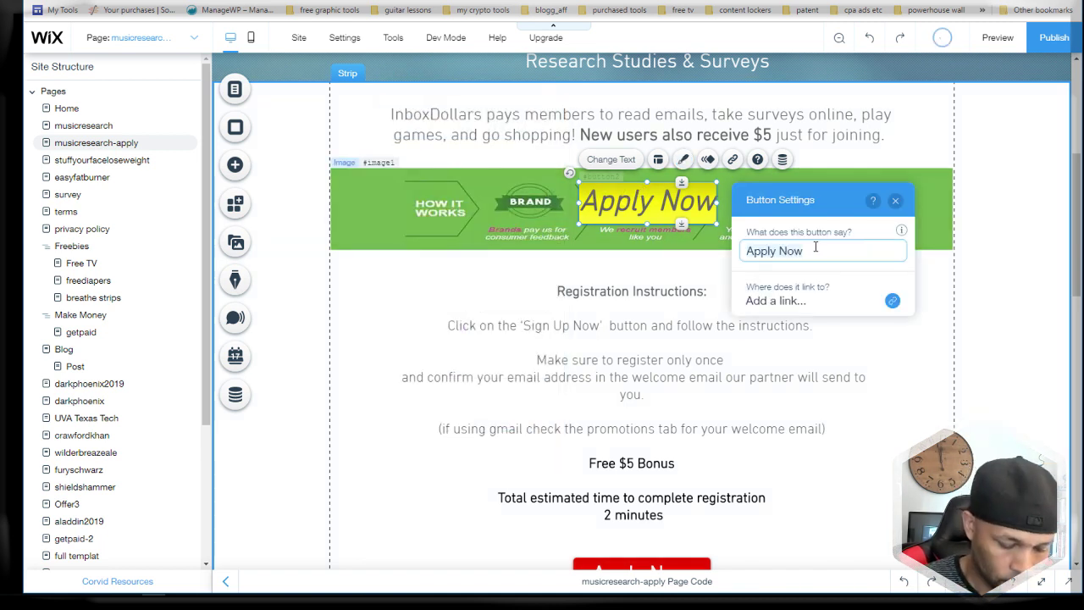
pyautogui.hotkey('ctrl', 'a')
pyautogui.write('Sig')
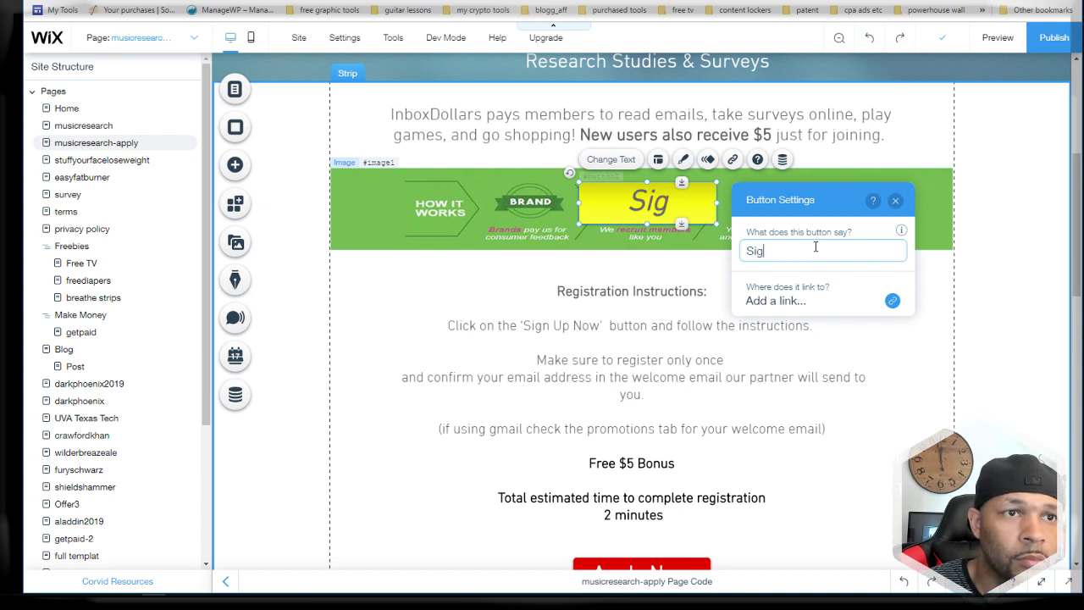
pyautogui.write('n Up')
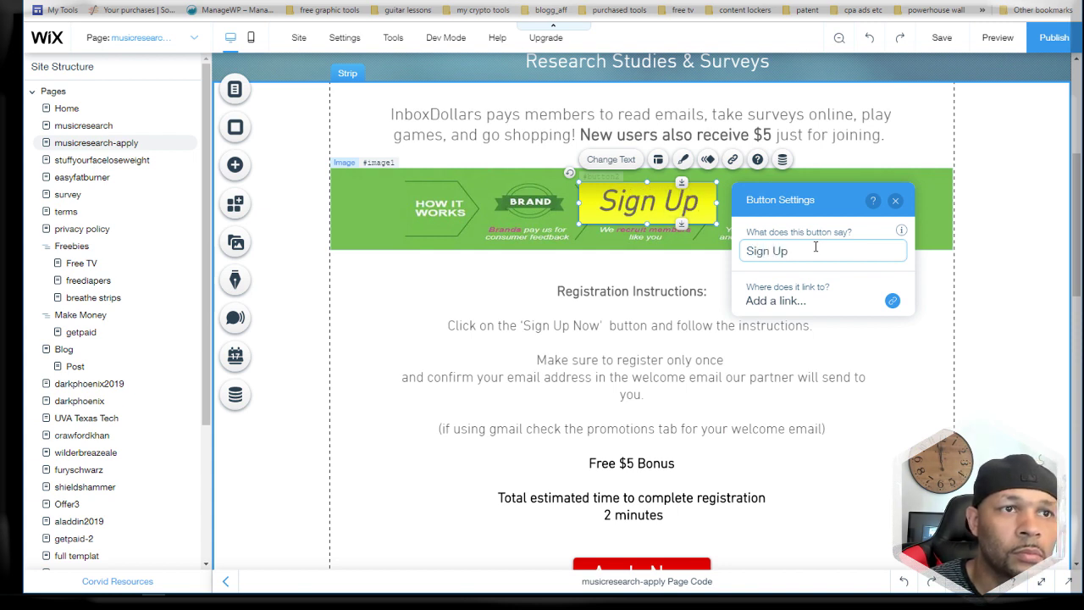
pyautogui.click(980, 341)
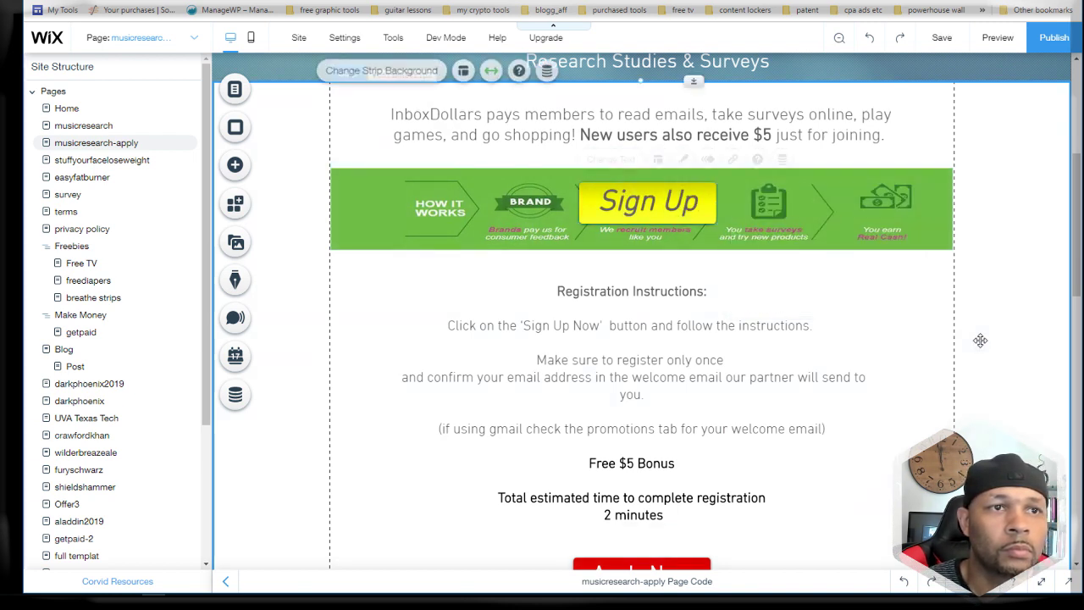
pyautogui.moveTo(667, 209); pyautogui.dragTo(665, 211)
pyautogui.click(910, 382)
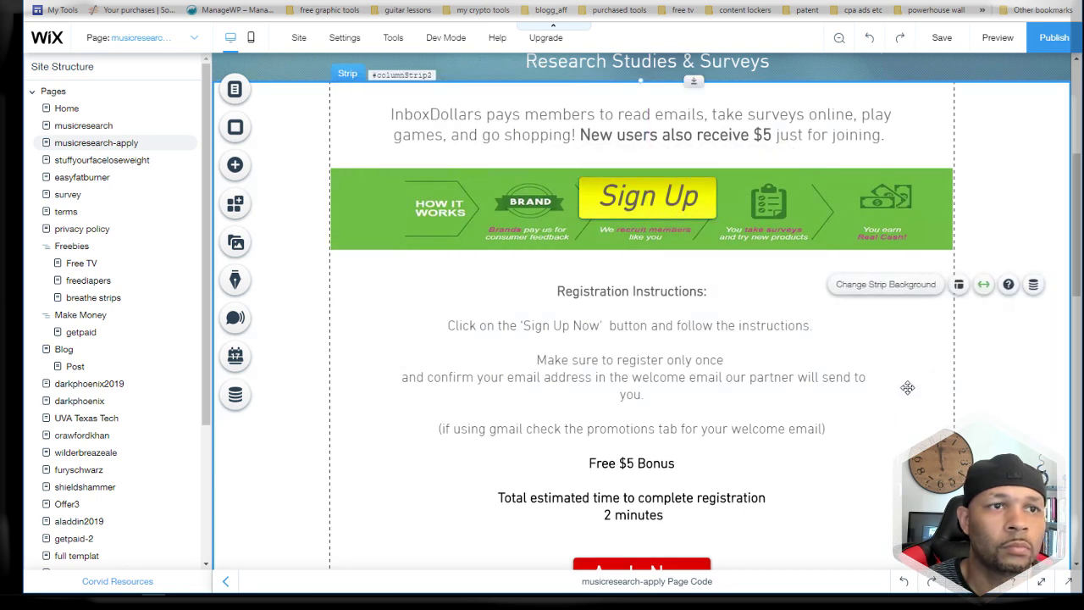
# Step: Change the text of the red button below the registration instructions to "Sign Up"
pyautogui.scroll(-2, 896, 387)
pyautogui.click(656, 447)
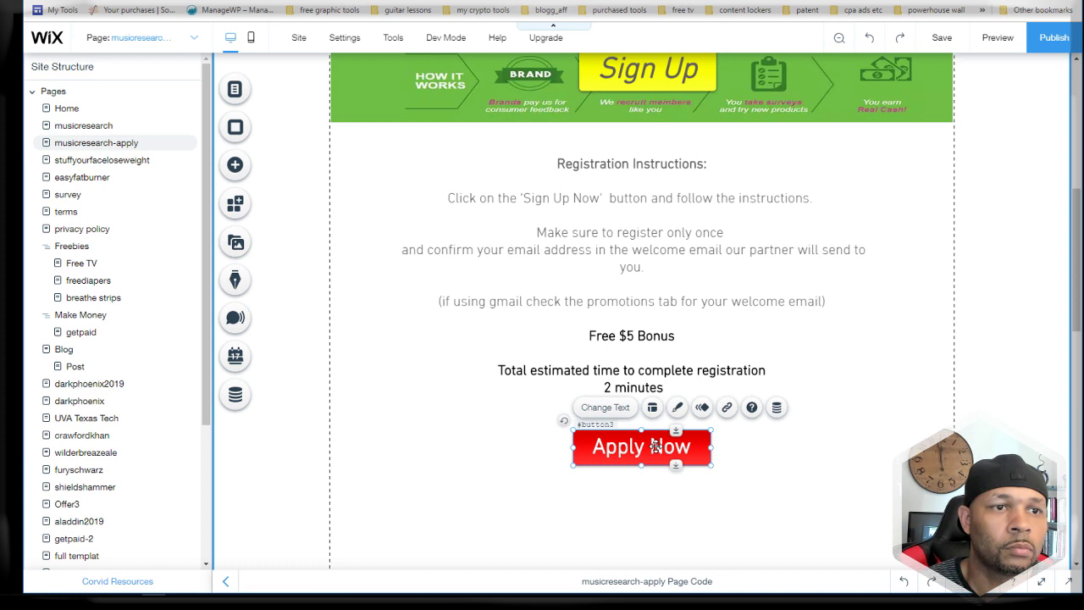
pyautogui.doubleClick(656, 447)
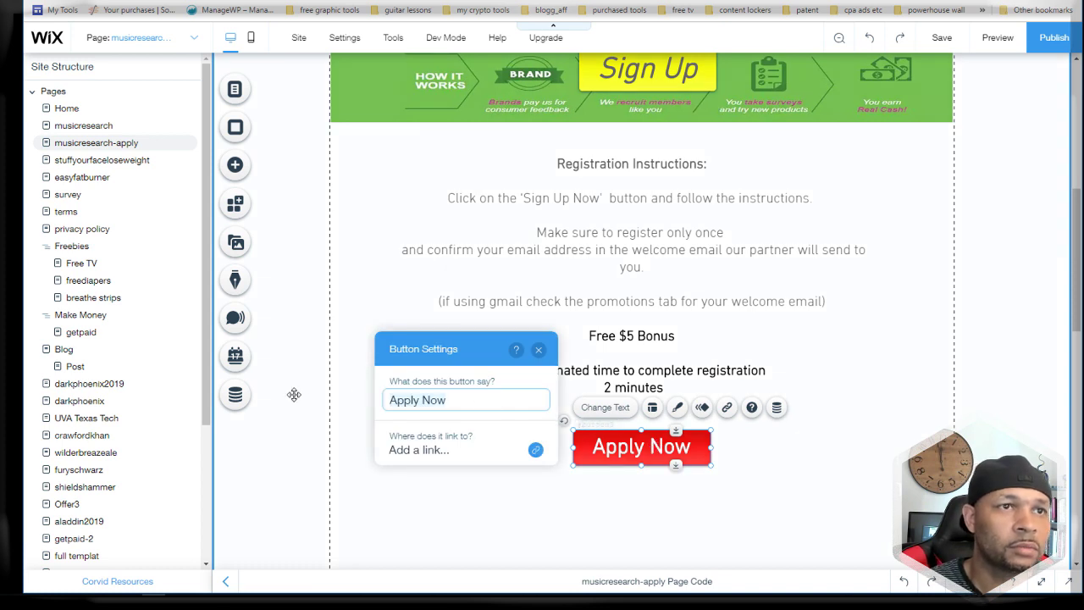
pyautogui.write('Sign Up')
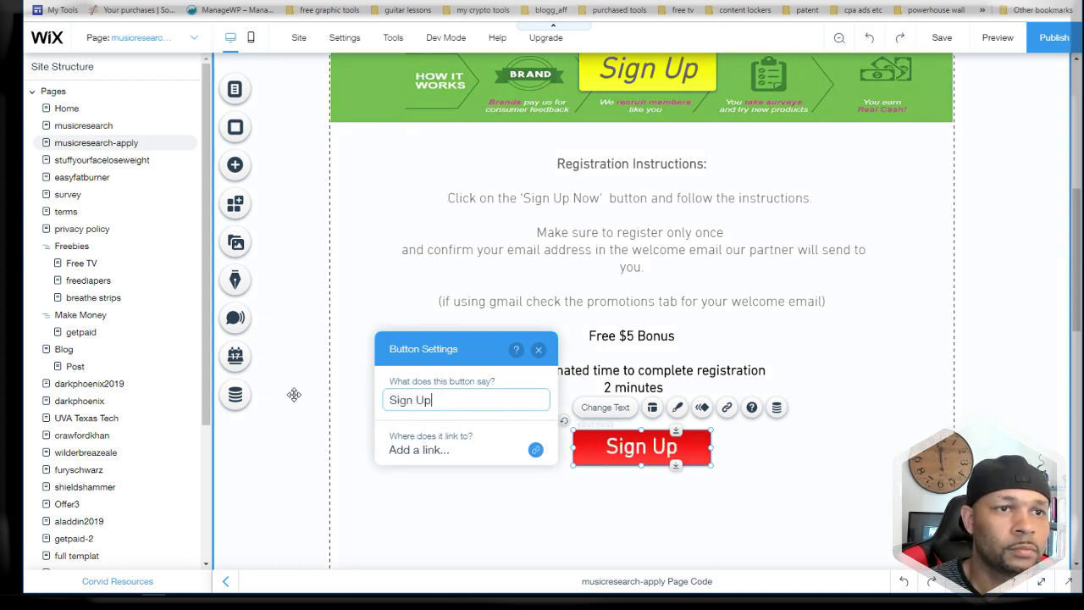
pyautogui.click(888, 373)
pyautogui.click(673, 449)
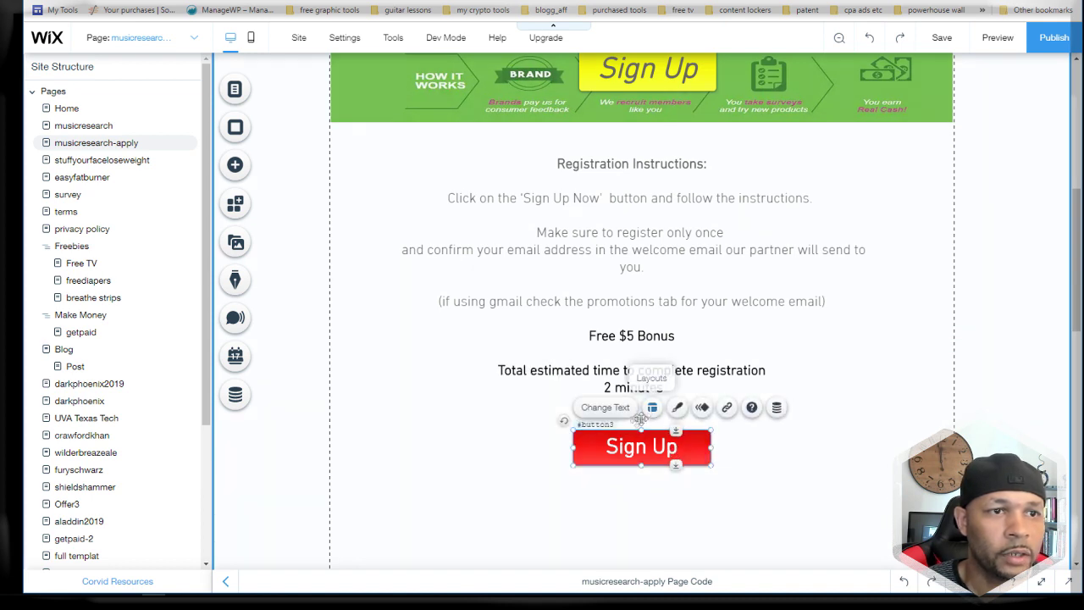
pyautogui.doubleClick(633, 442)
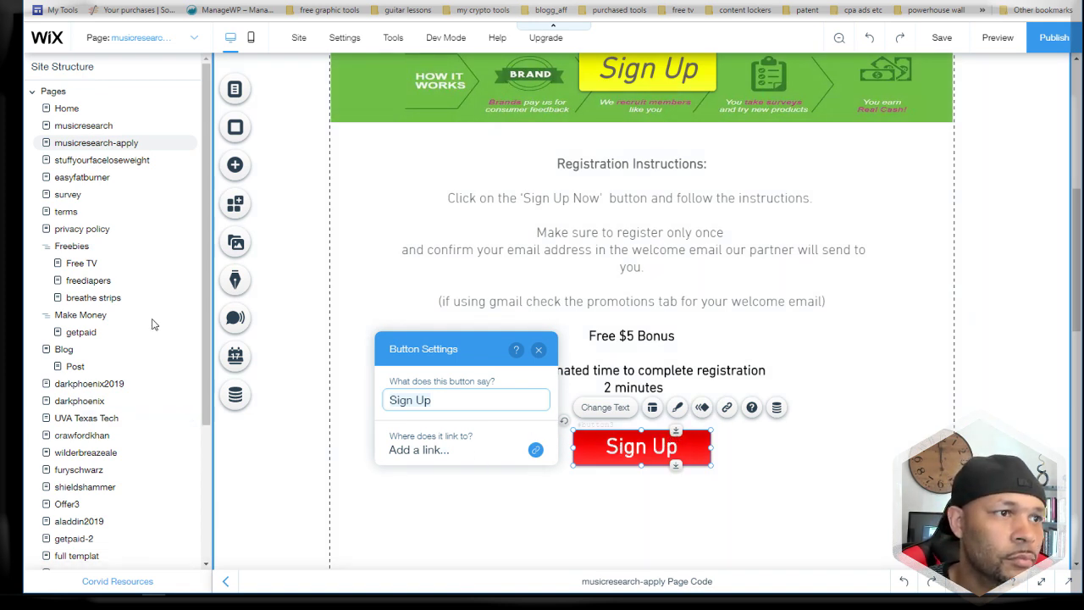
# Step: Open the getpaid page and check which link is set on its Continue button image
pyautogui.click(95, 334)
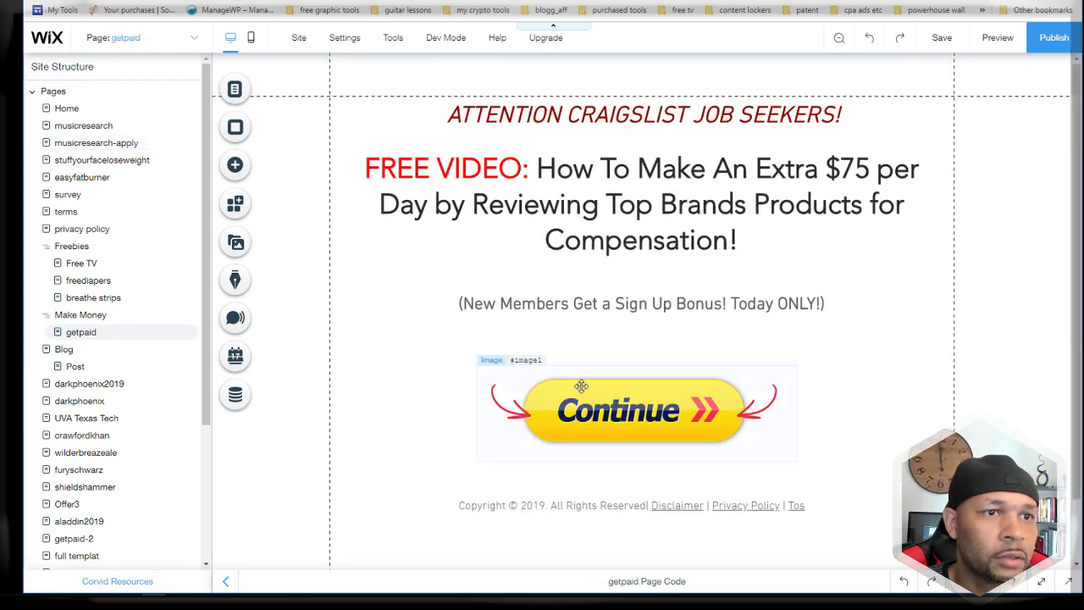
pyautogui.click(598, 404)
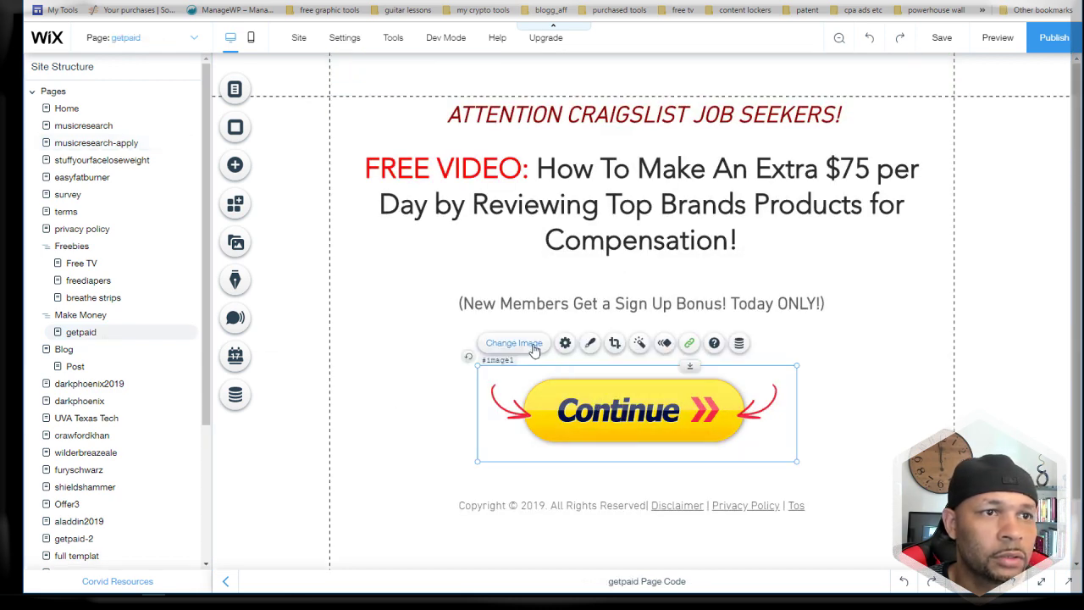
pyautogui.doubleClick(613, 396)
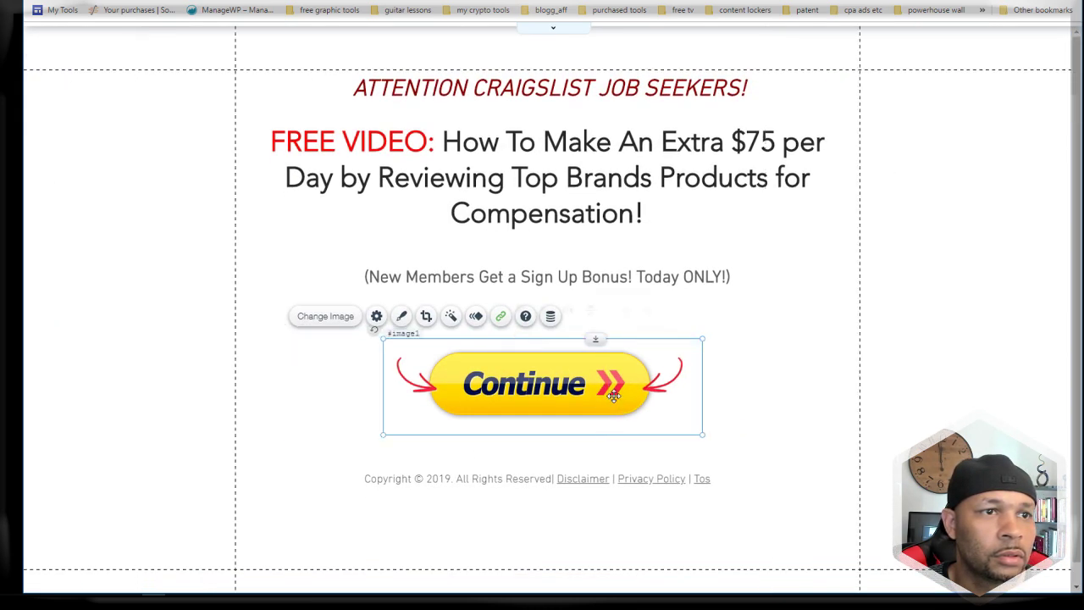
pyautogui.click(756, 378)
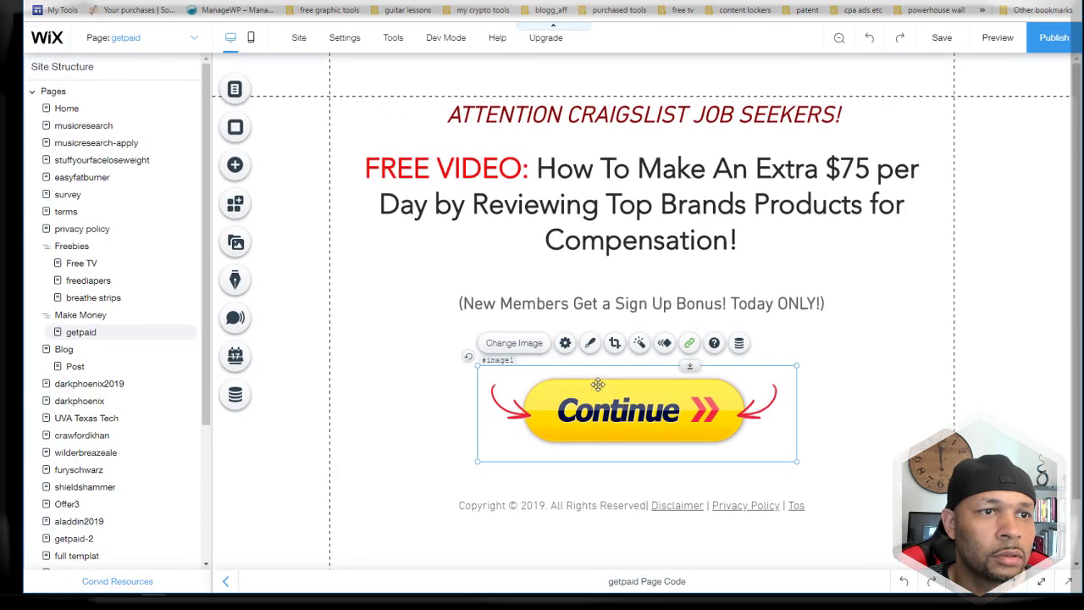
pyautogui.doubleClick(598, 398)
pyautogui.click(782, 375)
pyautogui.moveTo(588, 393); pyautogui.dragTo(588, 392)
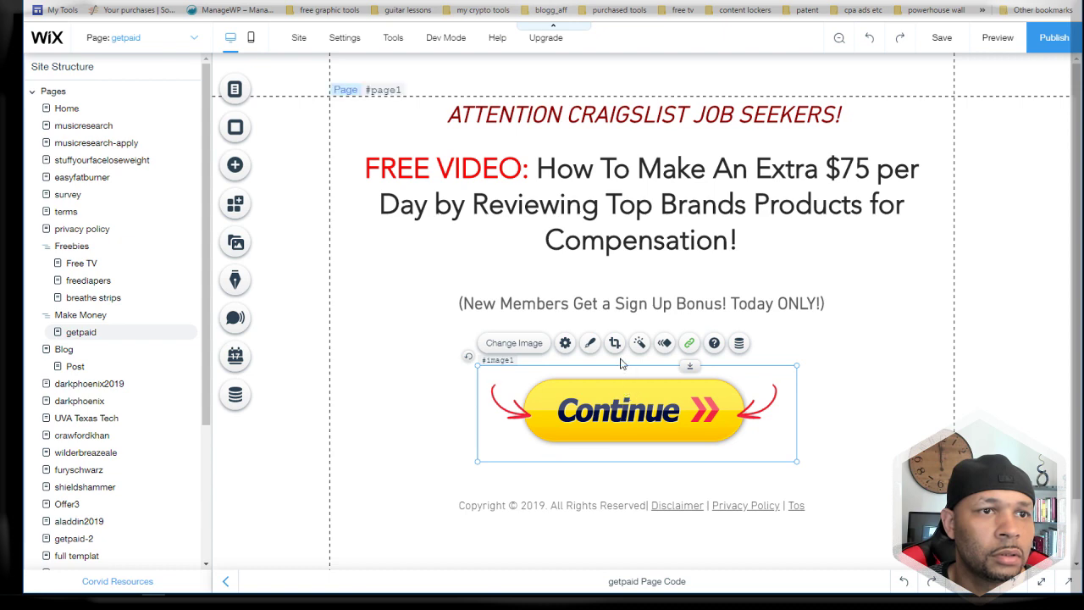
pyautogui.click(688, 344)
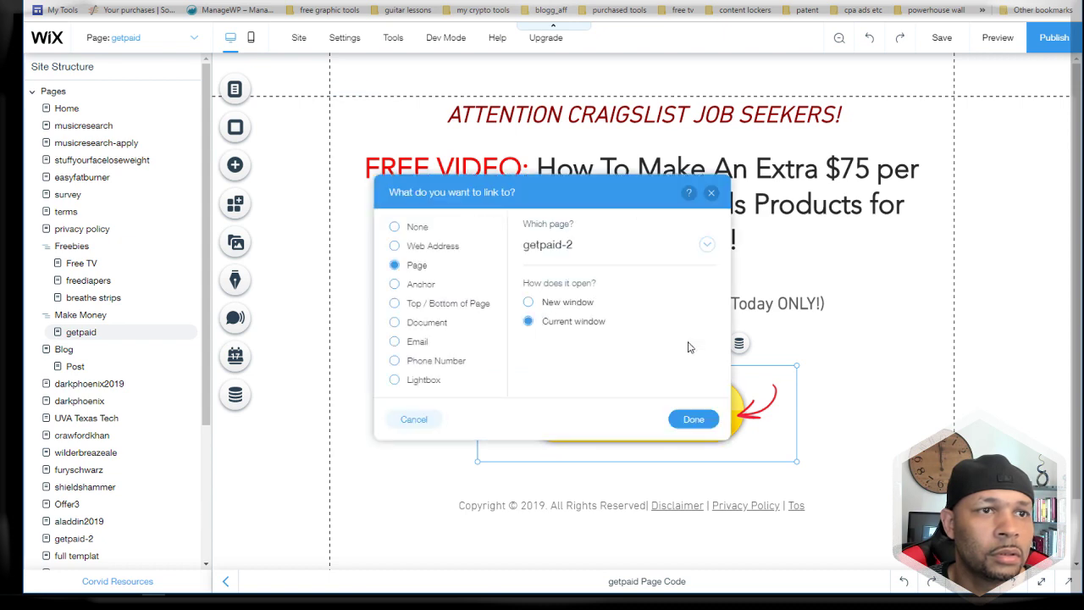
pyautogui.click(714, 194)
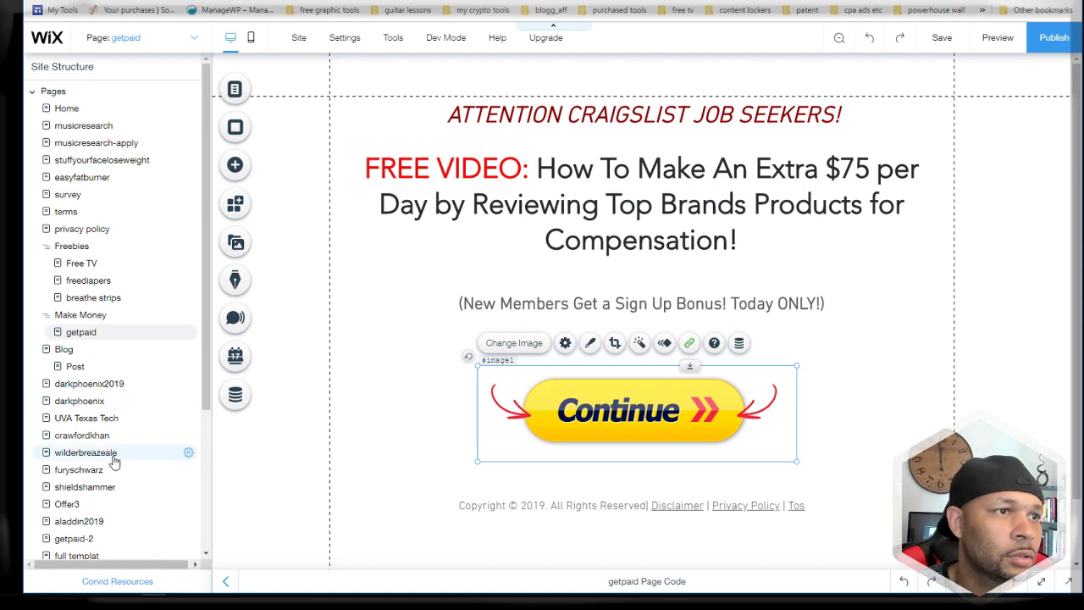
# Step: Open the getpaid-2 page and check which link is set on its Get Started Today! image
pyautogui.scroll(-3, 115, 462)
pyautogui.click(94, 414)
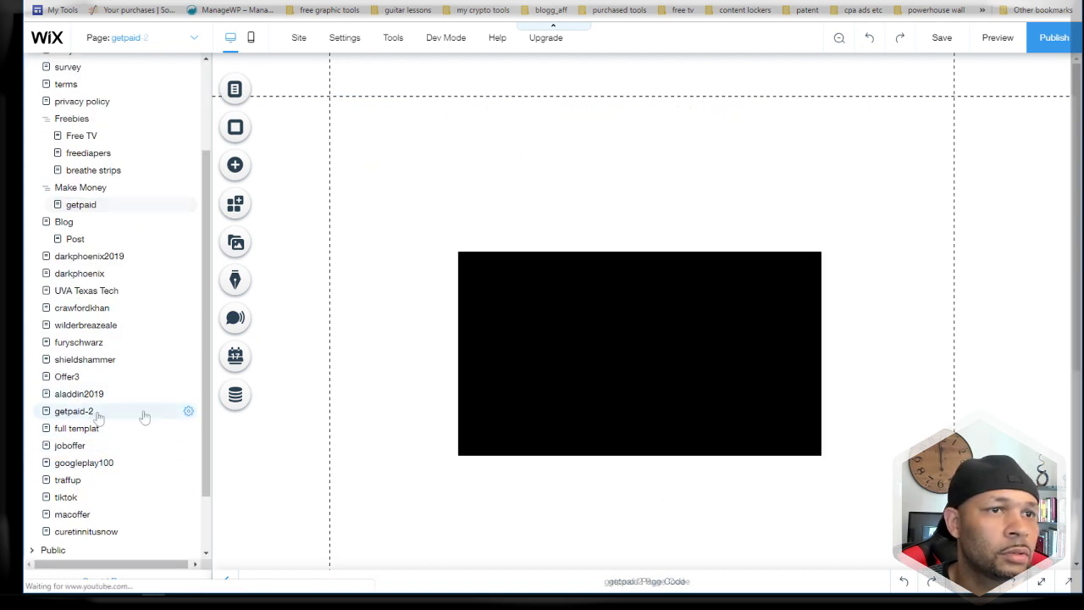
pyautogui.scroll(-3, 634, 342)
pyautogui.click(619, 357)
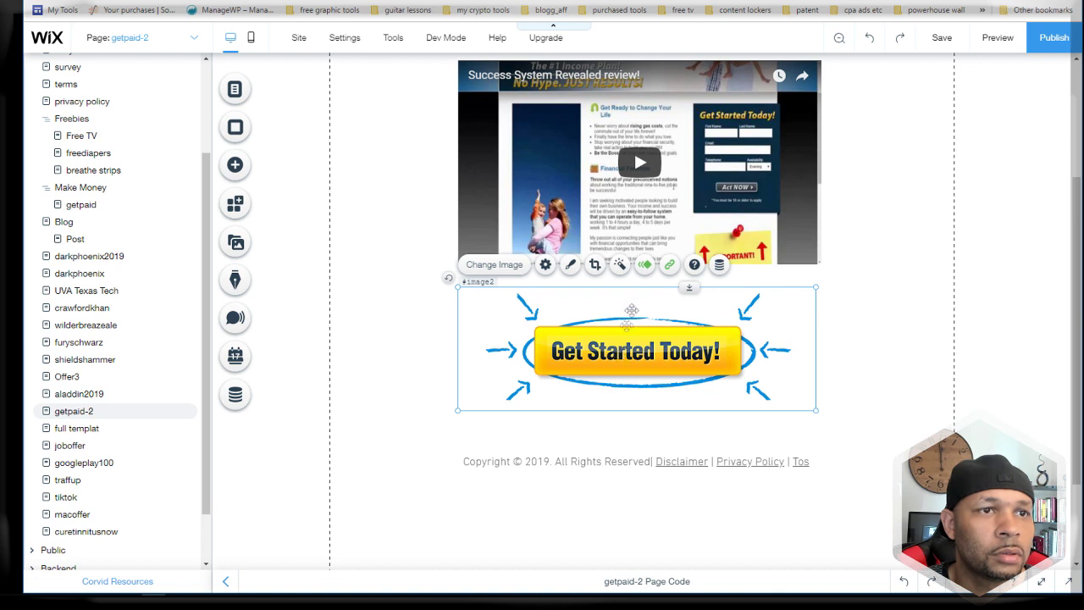
pyautogui.click(669, 264)
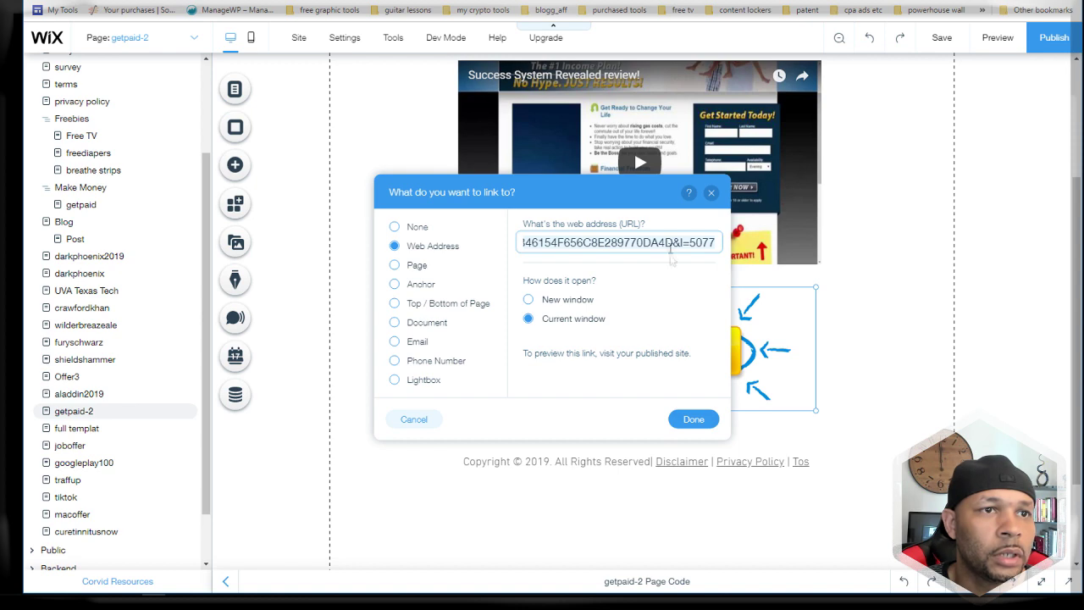
pyautogui.click(712, 194)
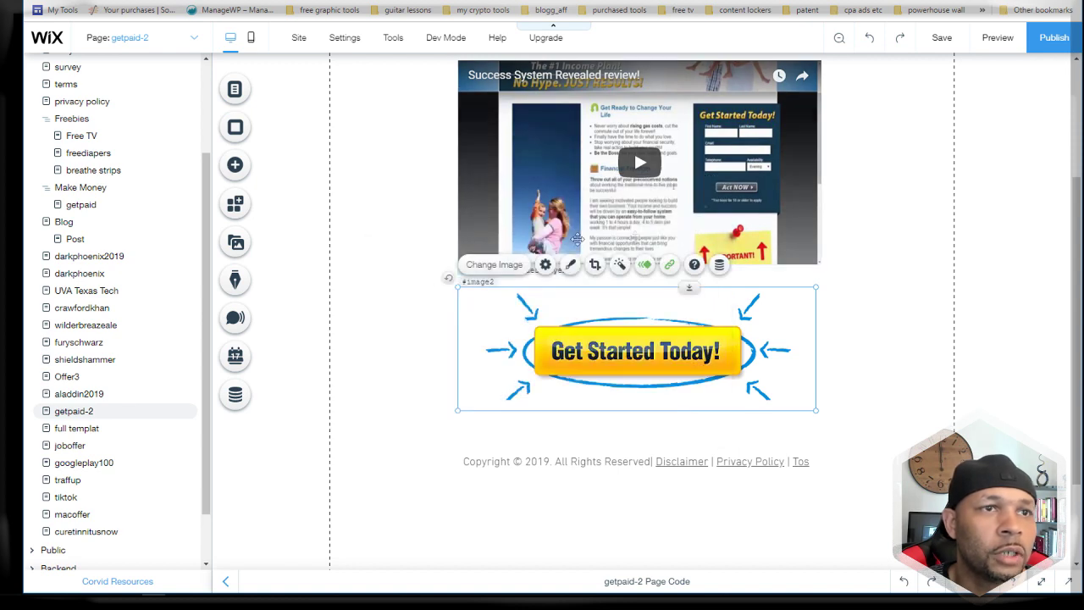
# Step: Return to the musicresearch-apply page and look over its introduction, green banner and registration instructions
pyautogui.scroll(2, 174, 229)
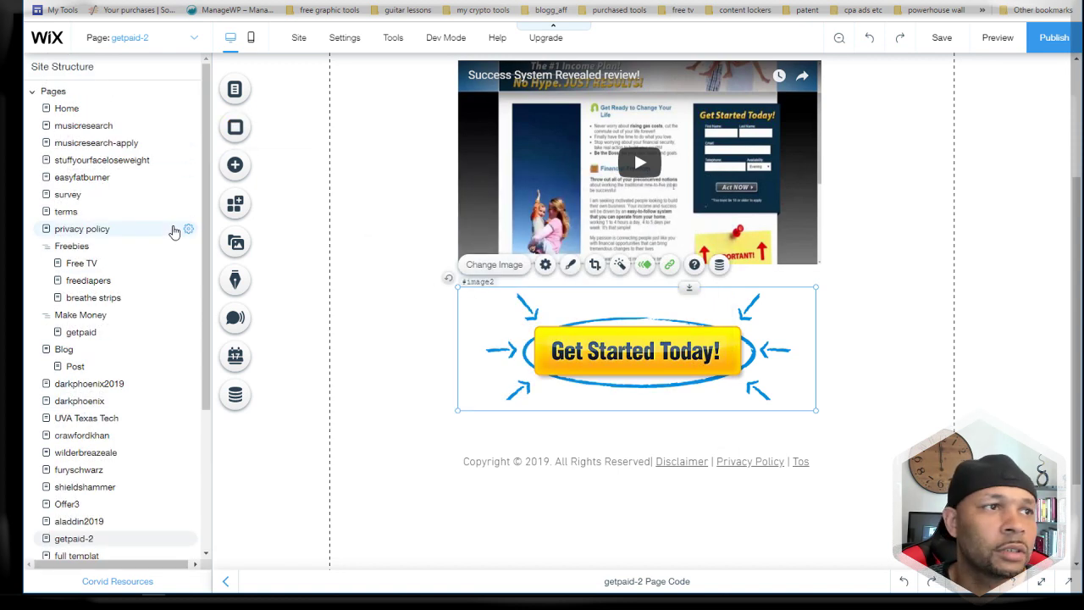
pyautogui.click(91, 143)
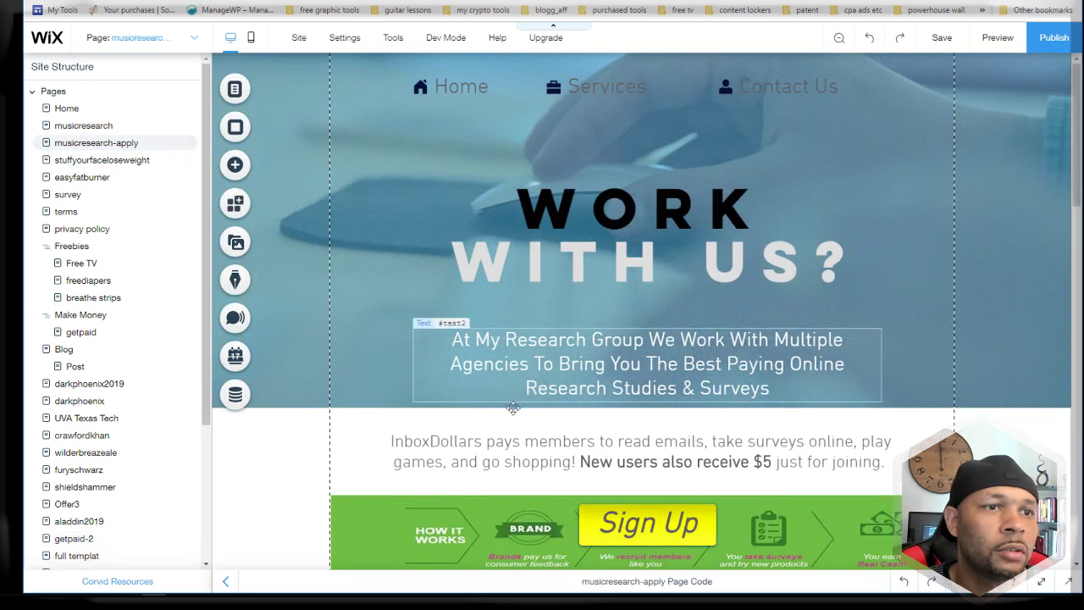
pyautogui.scroll(-2, 403, 448)
pyautogui.scroll(2, 403, 449)
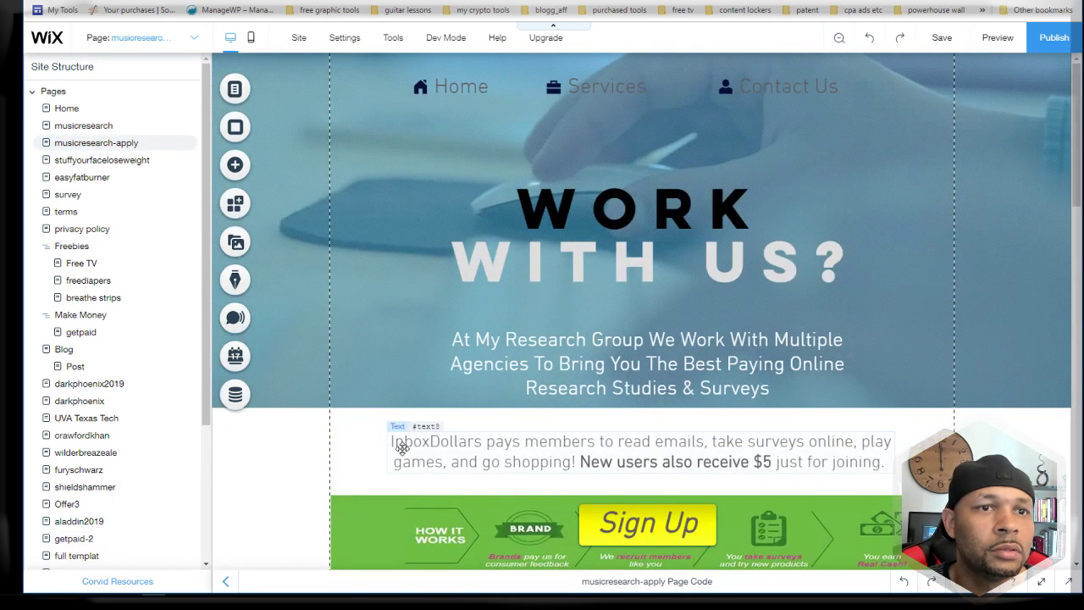
pyautogui.scroll(-3, 403, 449)
pyautogui.scroll(-2, 402, 449)
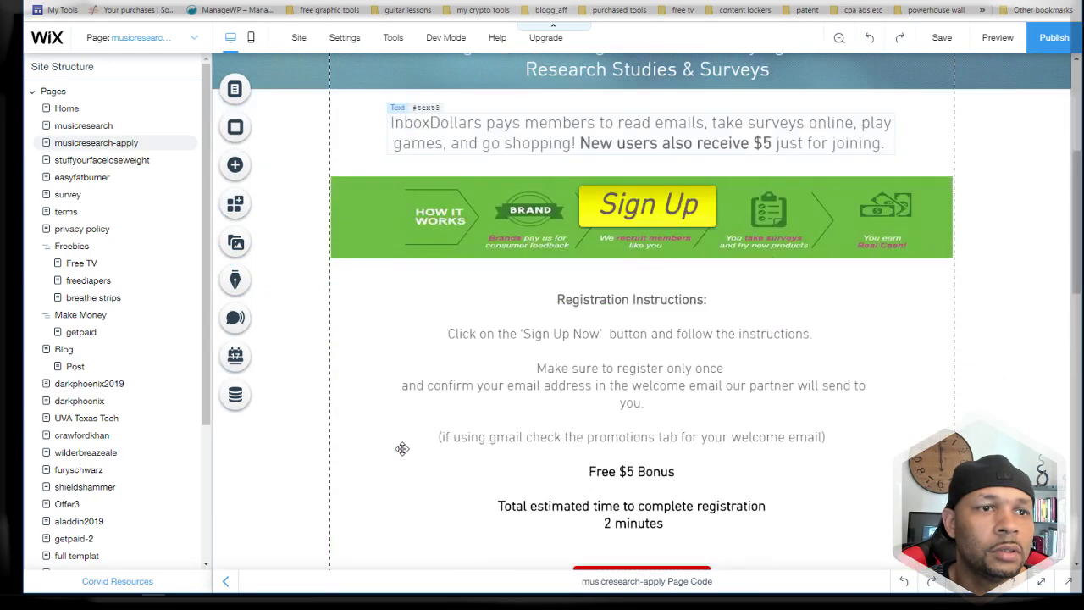
pyautogui.scroll(3, 402, 449)
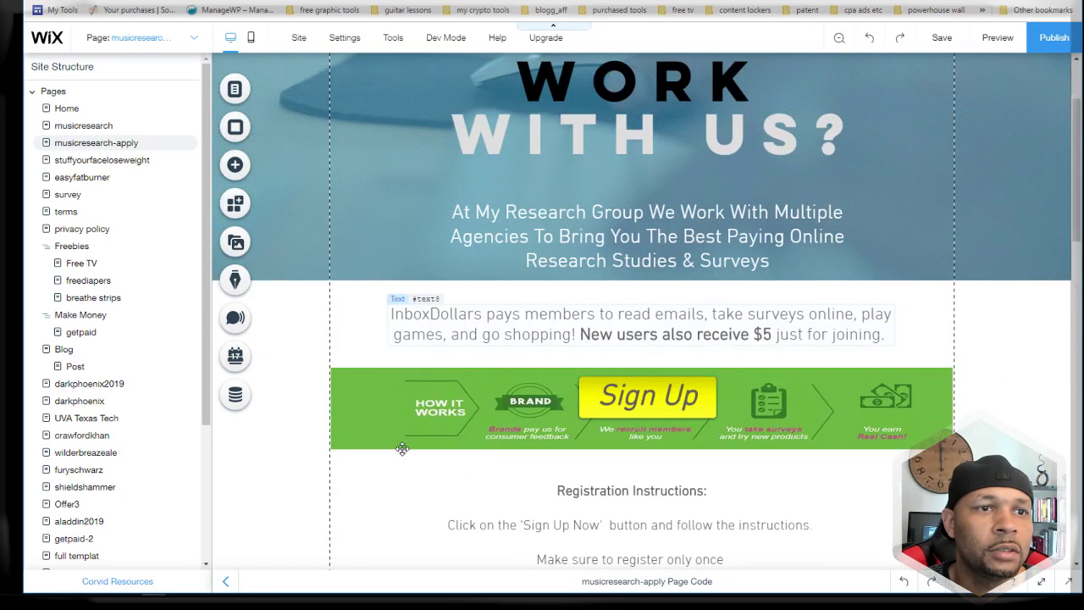
pyautogui.scroll(1, 402, 449)
# Step: Narrow the yellow Sign Up button from both sides so it fits between the arrows of the green banner
pyautogui.click(620, 464)
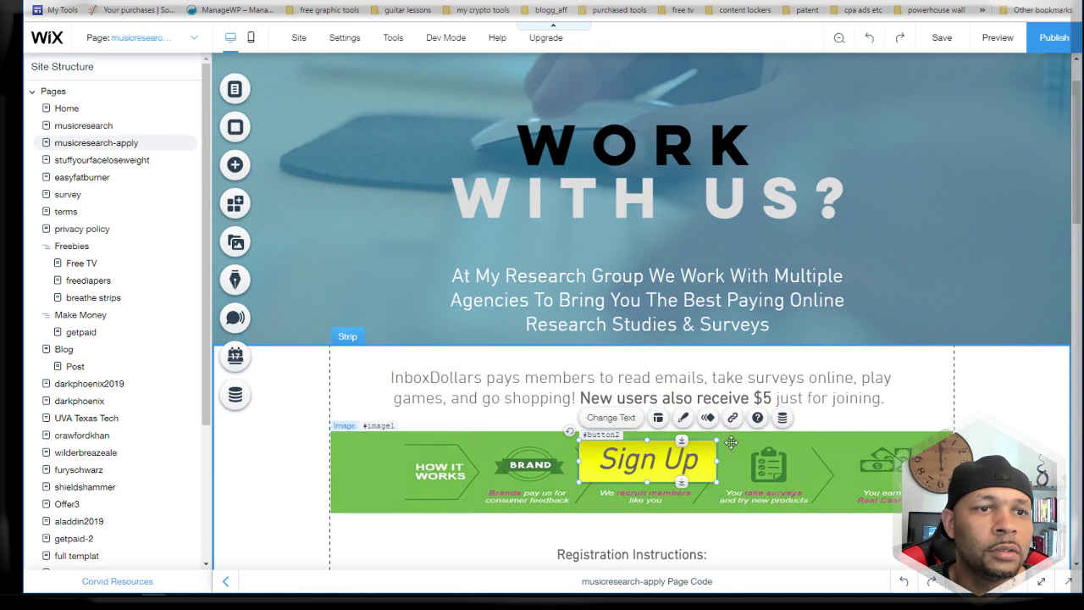
pyautogui.moveTo(718, 438); pyautogui.dragTo(686, 468)
pyautogui.moveTo(619, 464); pyautogui.dragTo(636, 465)
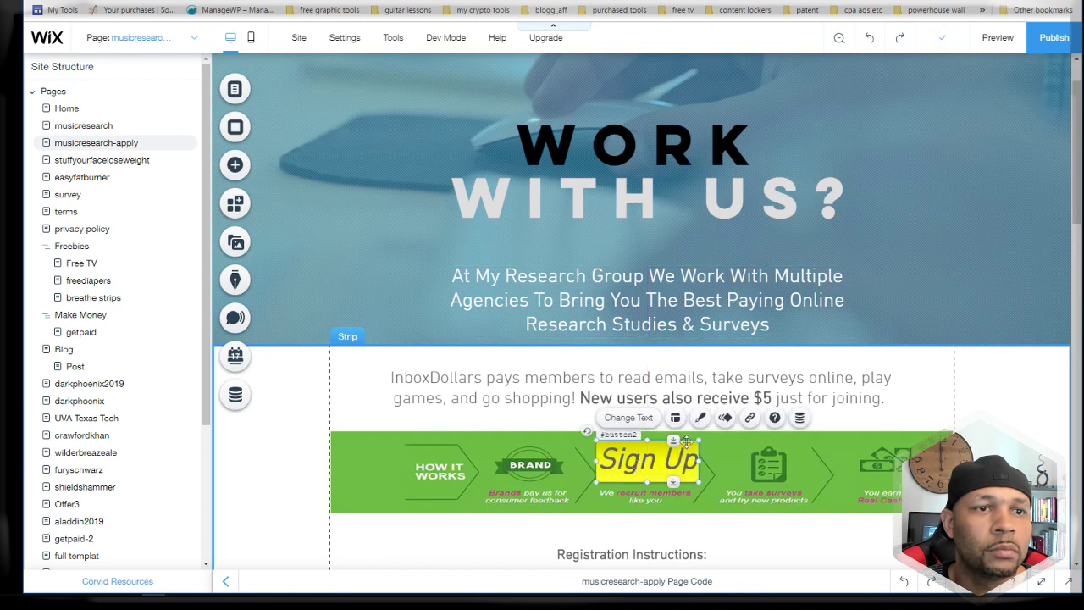
pyautogui.click(1006, 422)
# Step: Customize the yellow Sign Up button's design by slightly reducing its text's font size to fit within the button
pyautogui.scroll(-2, 616, 513)
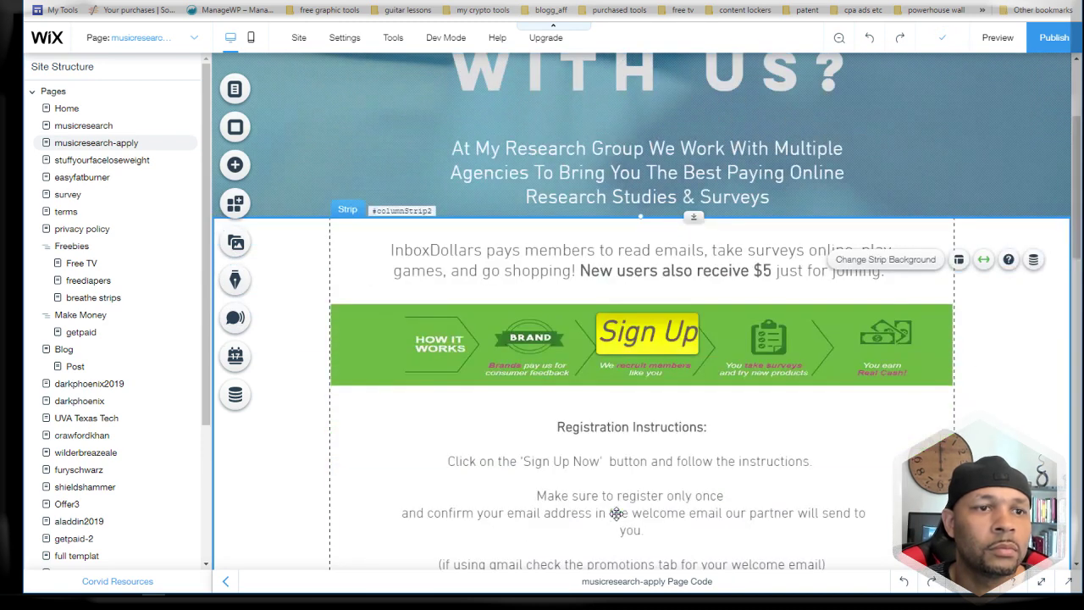
pyautogui.click(639, 332)
pyautogui.click(620, 295)
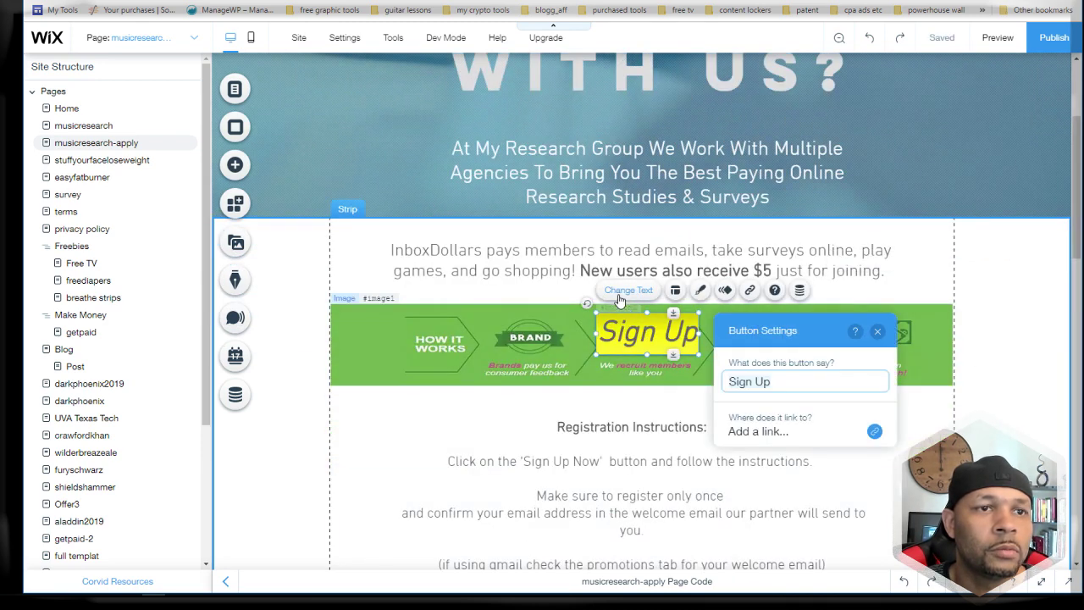
pyautogui.click(878, 331)
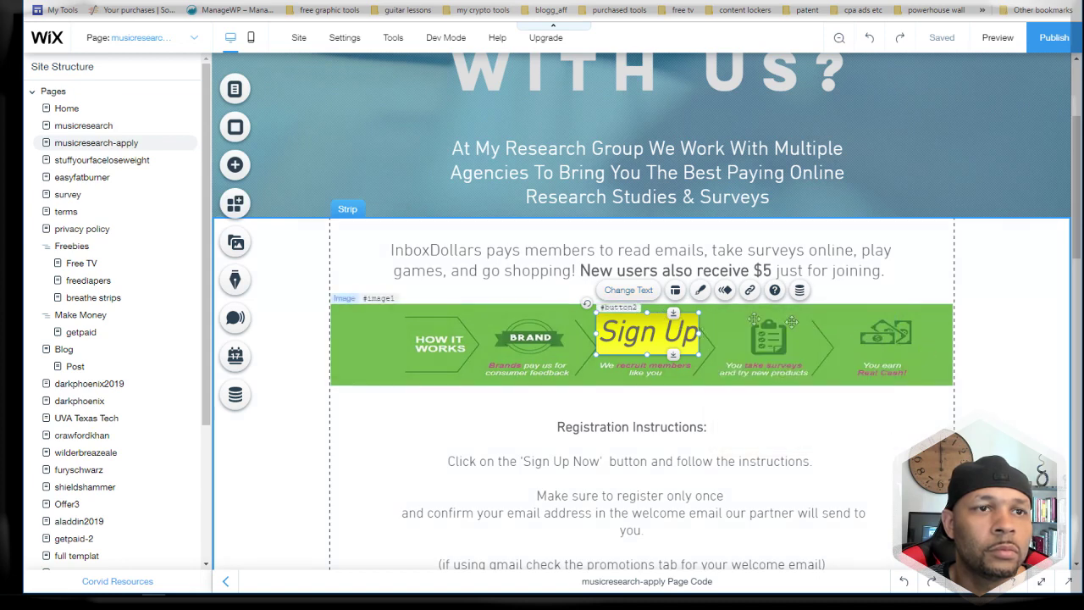
pyautogui.click(701, 290)
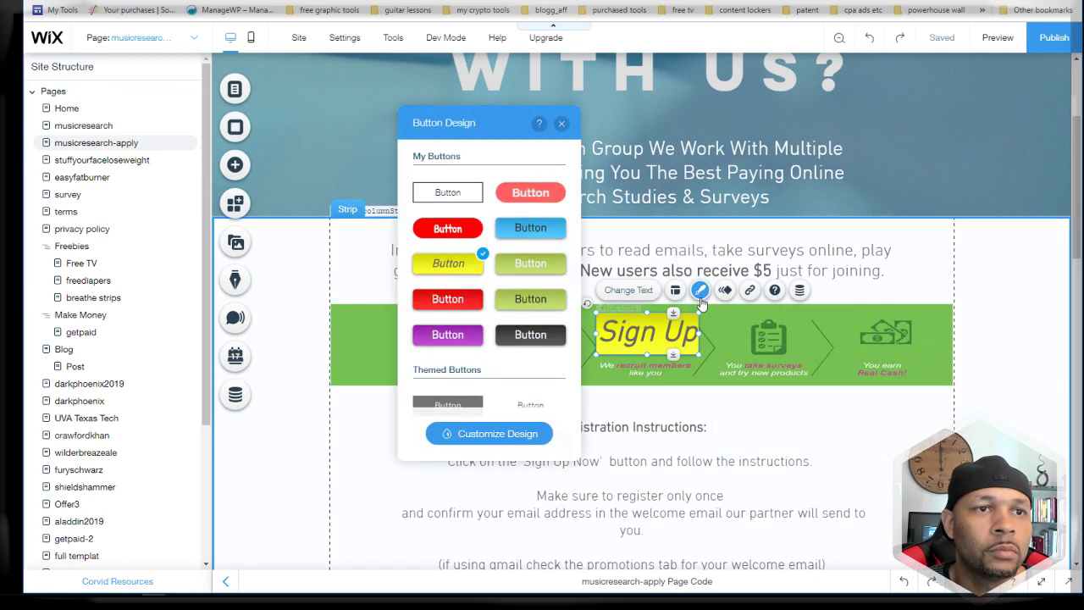
pyautogui.scroll(-5, 488, 339)
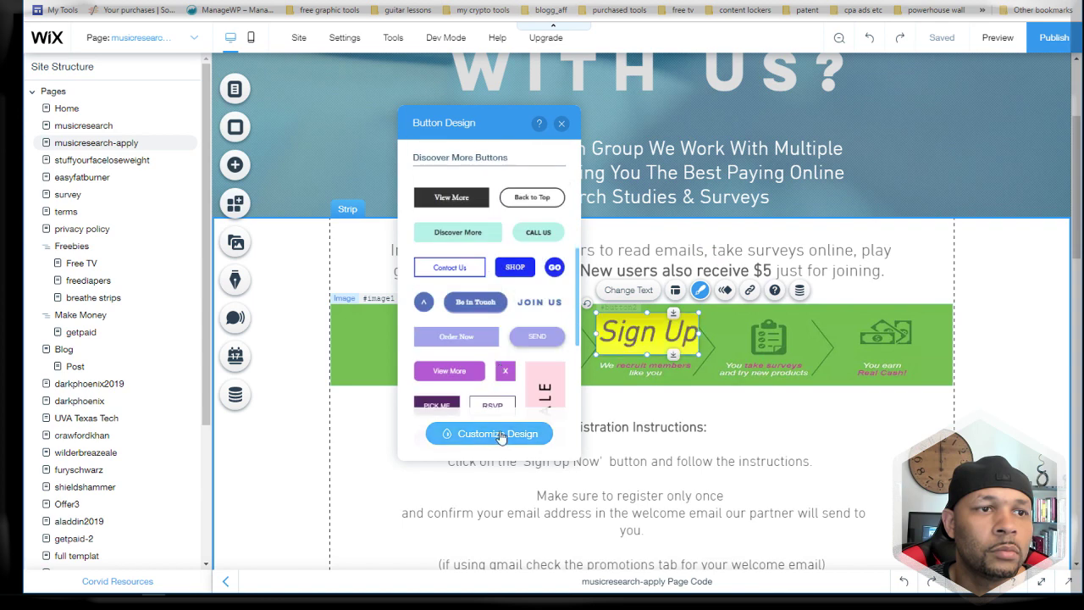
pyautogui.click(498, 432)
pyautogui.click(486, 390)
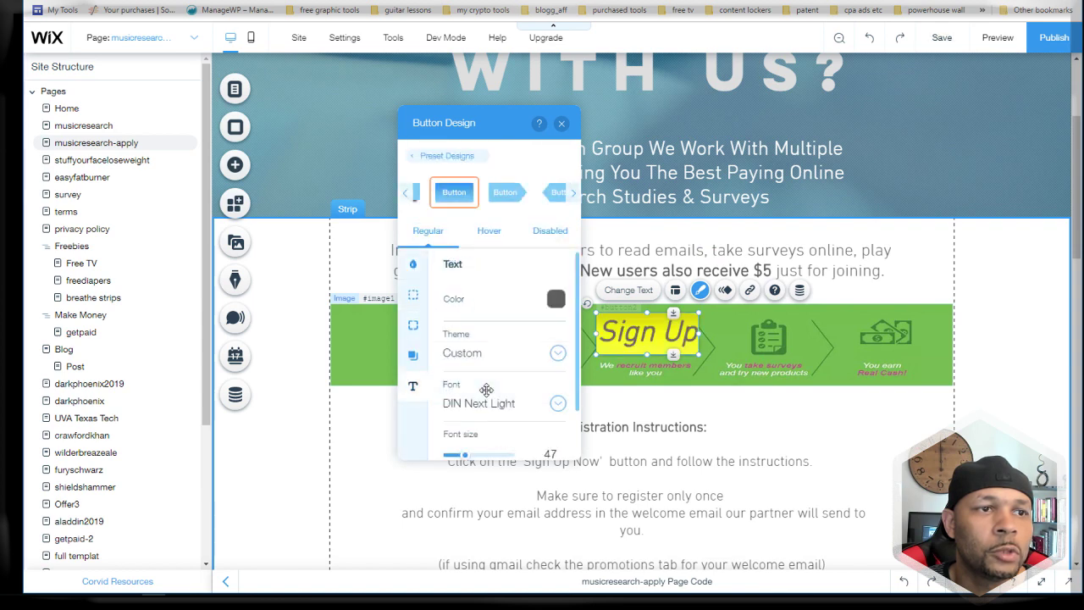
pyautogui.scroll(-1, 520, 344)
pyautogui.moveTo(463, 402); pyautogui.dragTo(465, 401)
pyautogui.click(1020, 363)
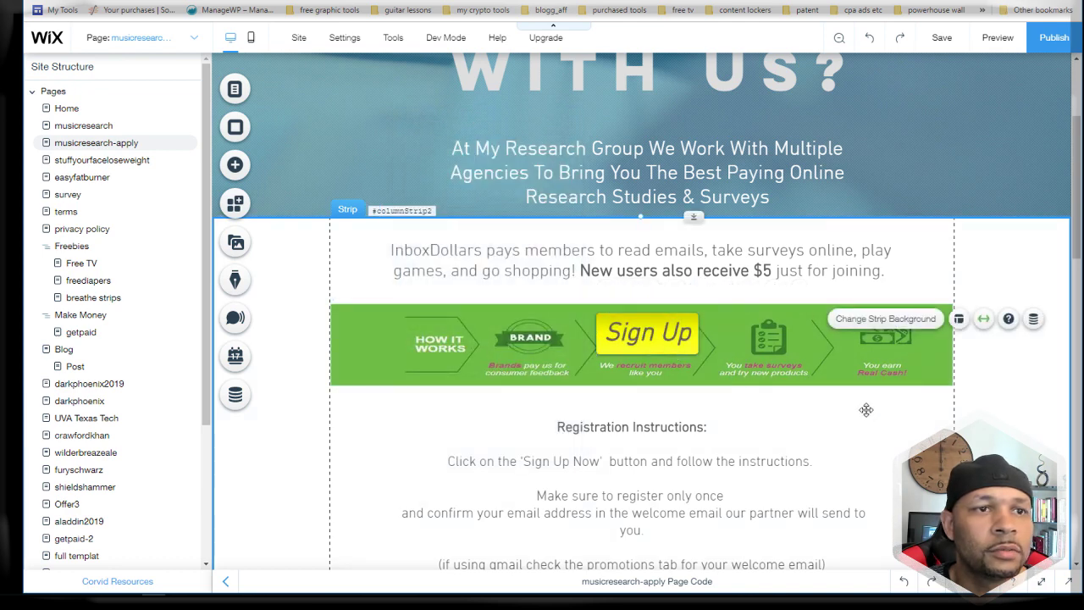
# Step: Move the copyright line up into the empty area and shorten the white strip to a height of about 1676
pyautogui.scroll(2, 867, 410)
pyautogui.scroll(-1, 826, 414)
pyautogui.scroll(-1, 911, 434)
pyautogui.scroll(-5, 911, 433)
pyautogui.scroll(-5, 911, 434)
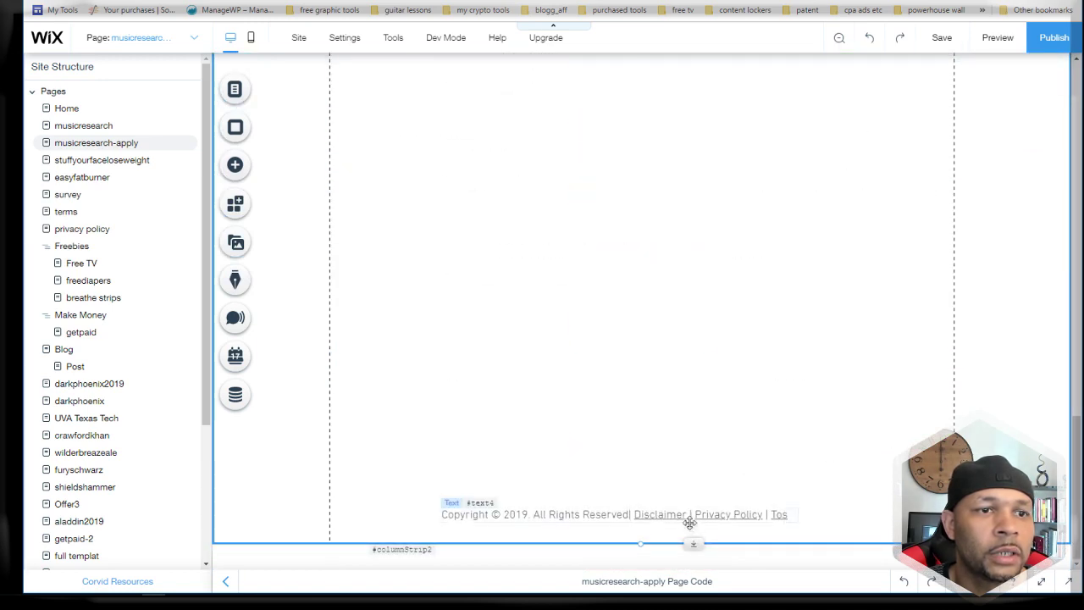
pyautogui.moveTo(692, 542); pyautogui.dragTo(694, 476)
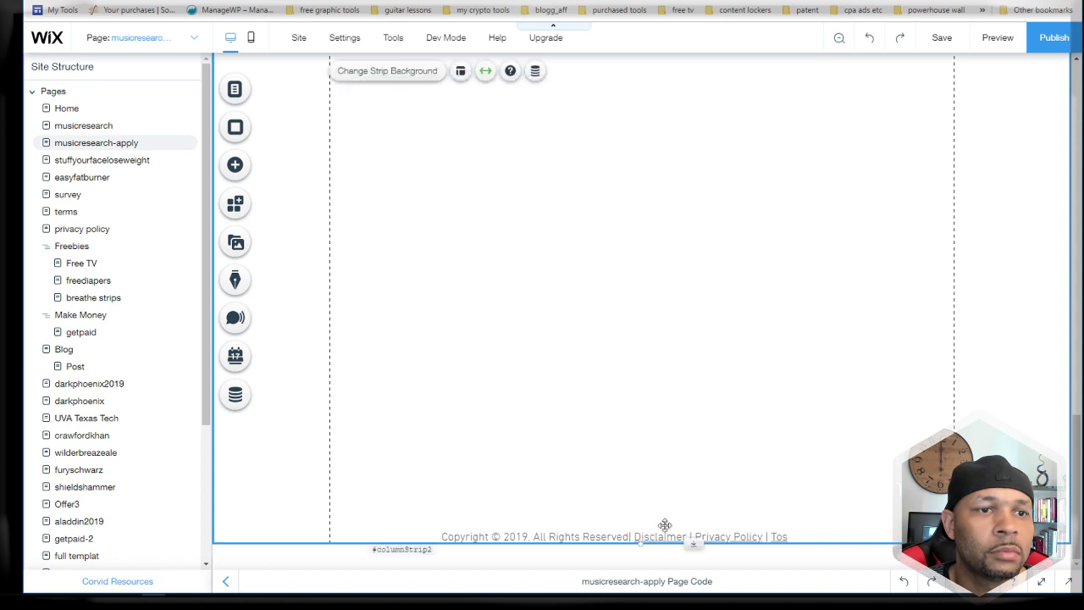
pyautogui.moveTo(663, 530); pyautogui.dragTo(666, 210)
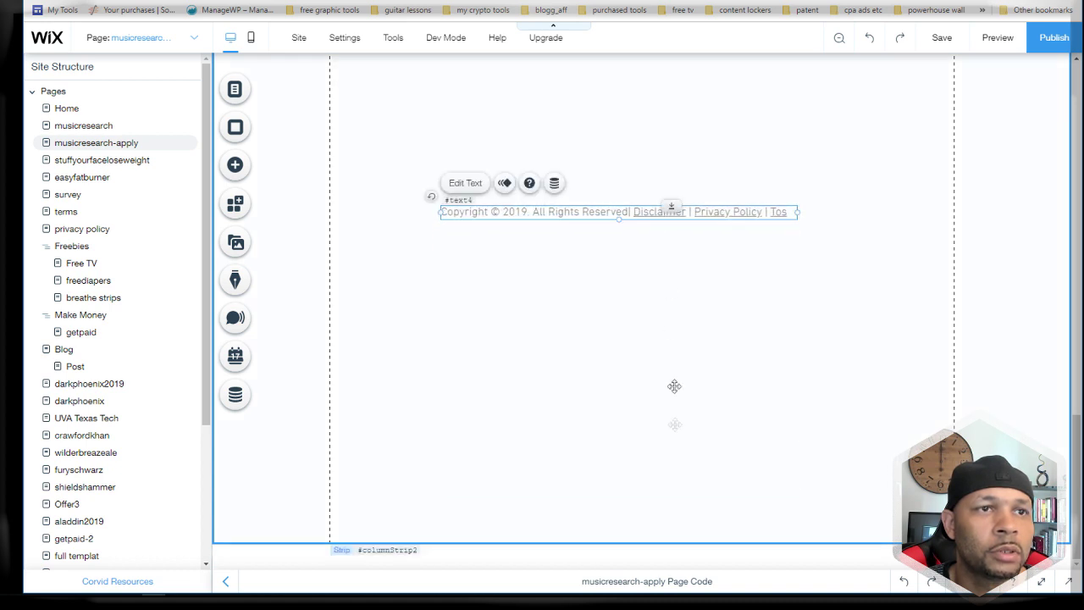
pyautogui.click(699, 540)
pyautogui.moveTo(699, 540); pyautogui.dragTo(700, 338)
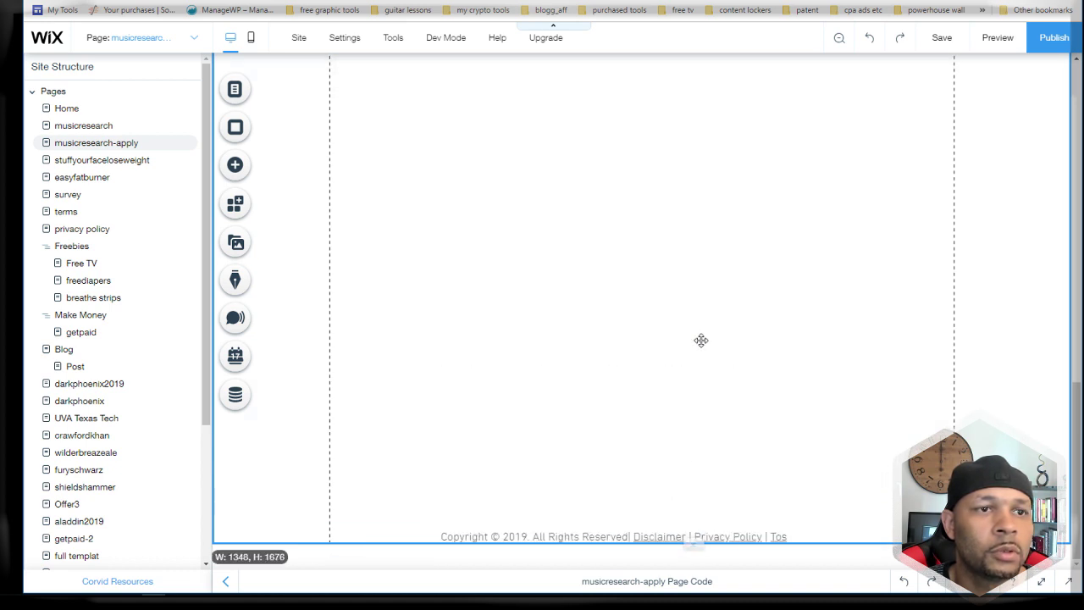
# Step: Move the copyright line up beneath the red Sign Up button and shorten the white strip to a height of about 1107
pyautogui.moveTo(665, 536); pyautogui.dragTo(702, 327)
pyautogui.scroll(2, 703, 330)
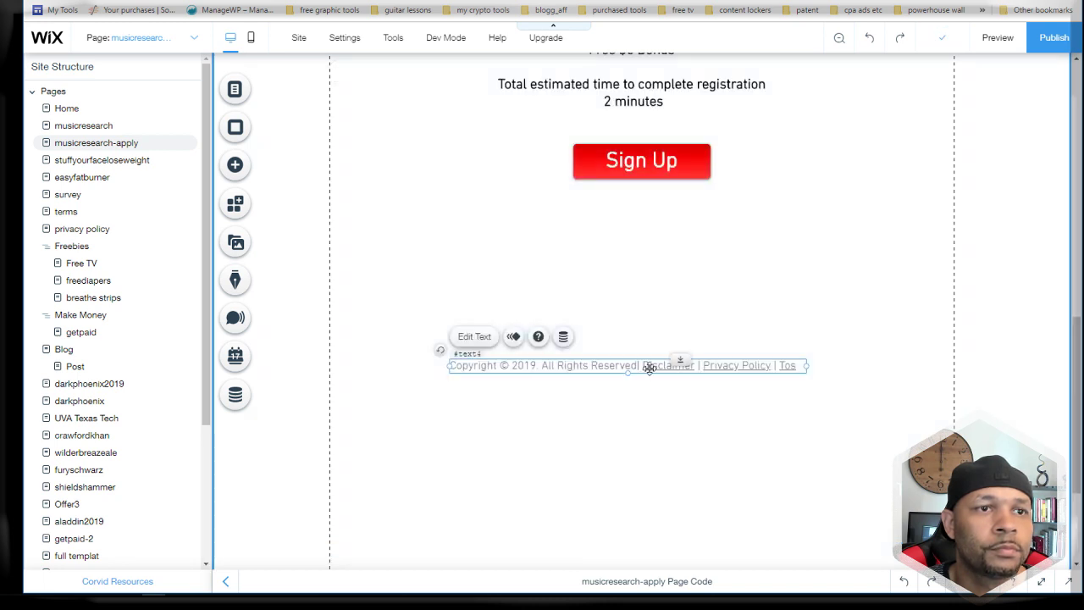
pyautogui.click(680, 490)
pyautogui.scroll(-2, 682, 492)
pyautogui.moveTo(693, 543); pyautogui.dragTo(693, 326)
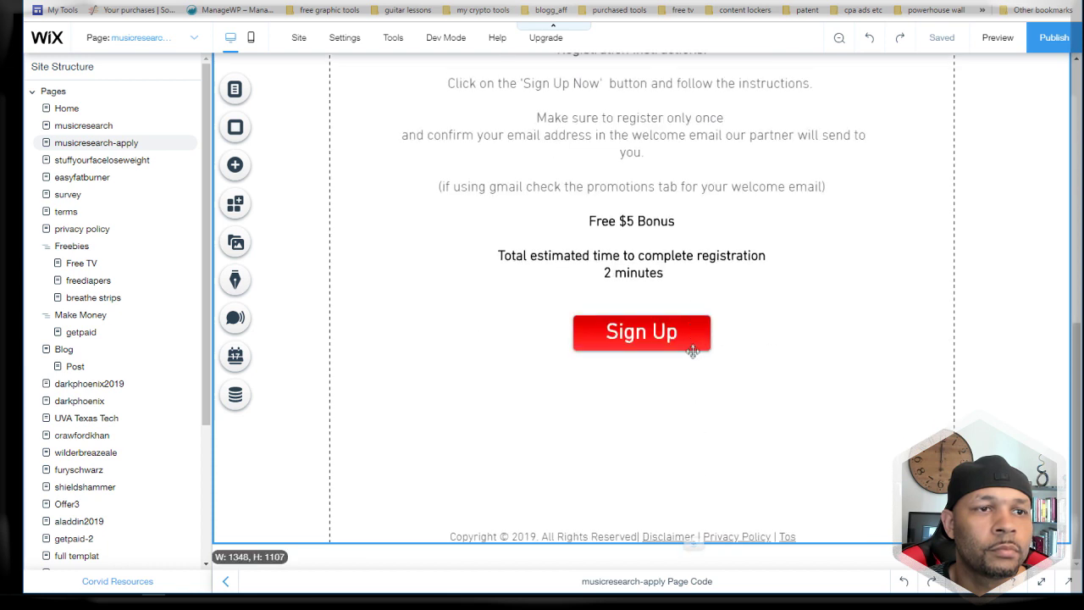
pyautogui.click(704, 398)
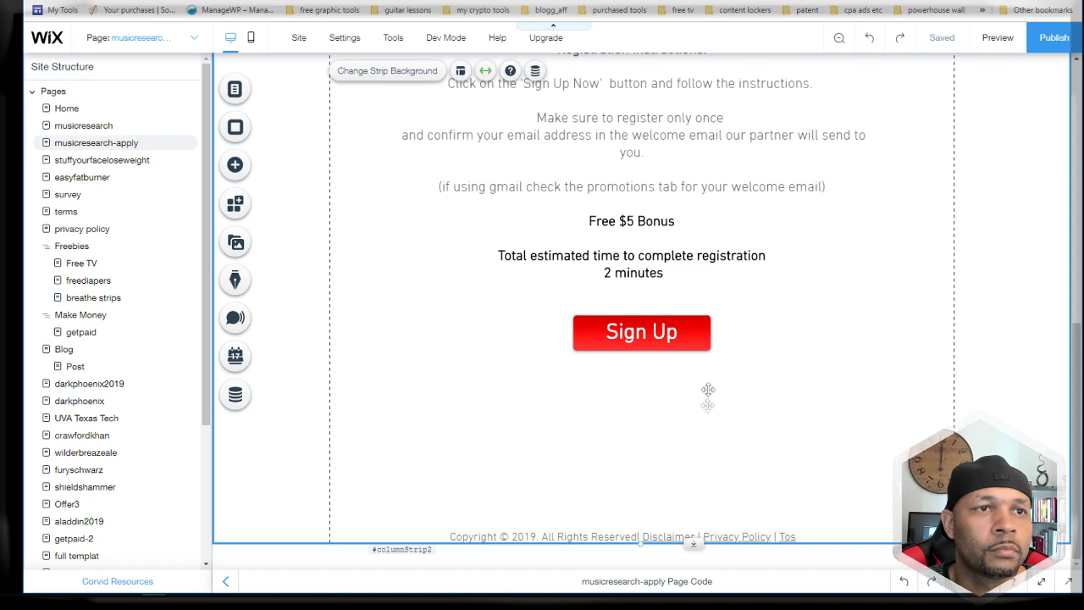
# Step: Compare with the original offer page and nudge the copyright line slightly up from the strip's lower edge
pyautogui.hotkey('ctrl', 'Tab')
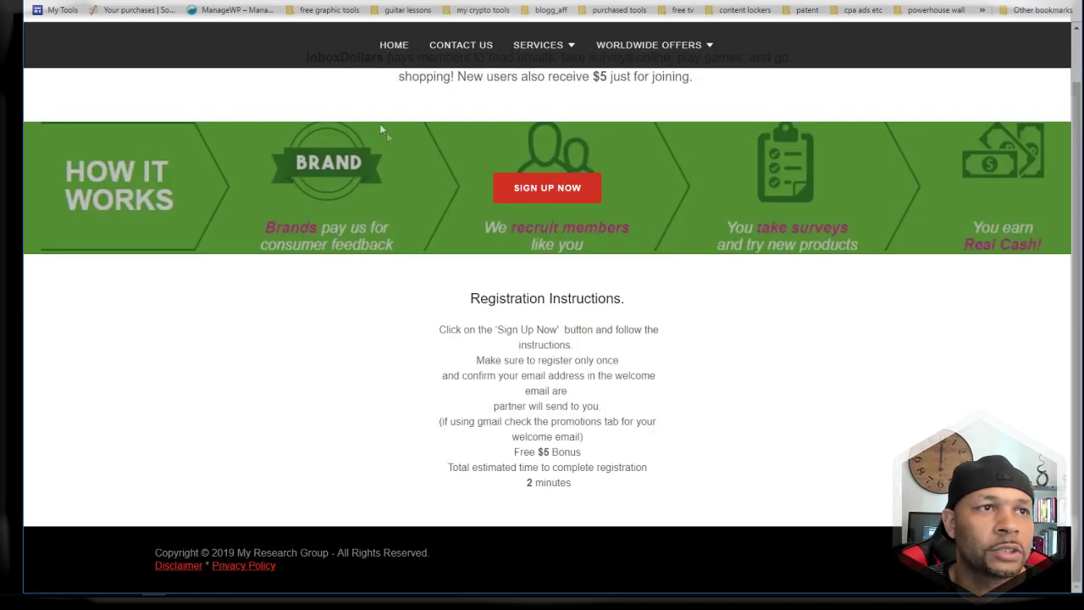
pyautogui.hotkey('ctrl', 'Tab')
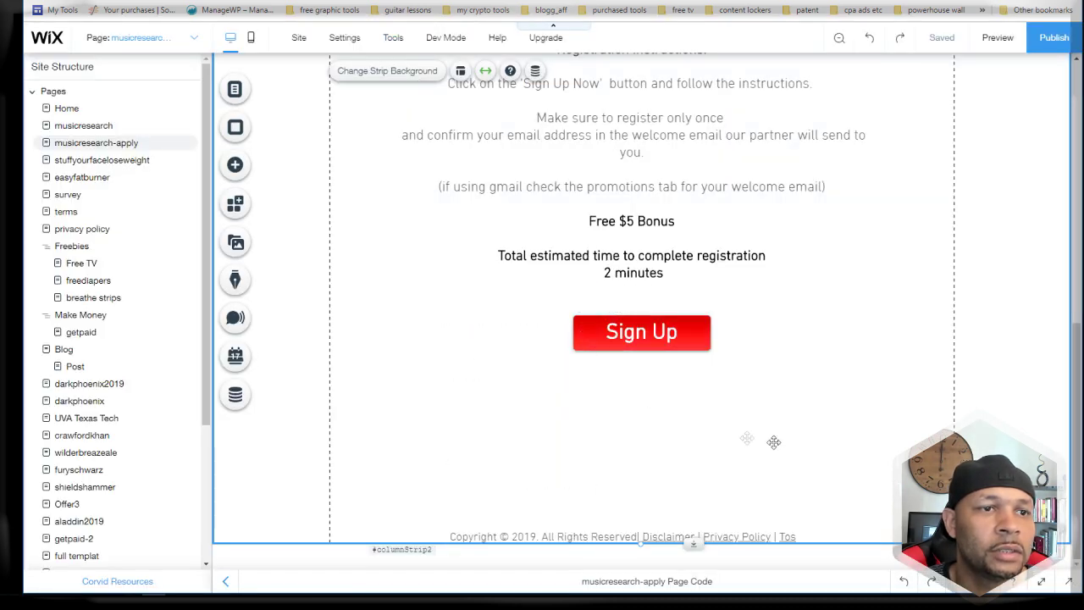
pyautogui.moveTo(630, 531); pyautogui.dragTo(628, 518)
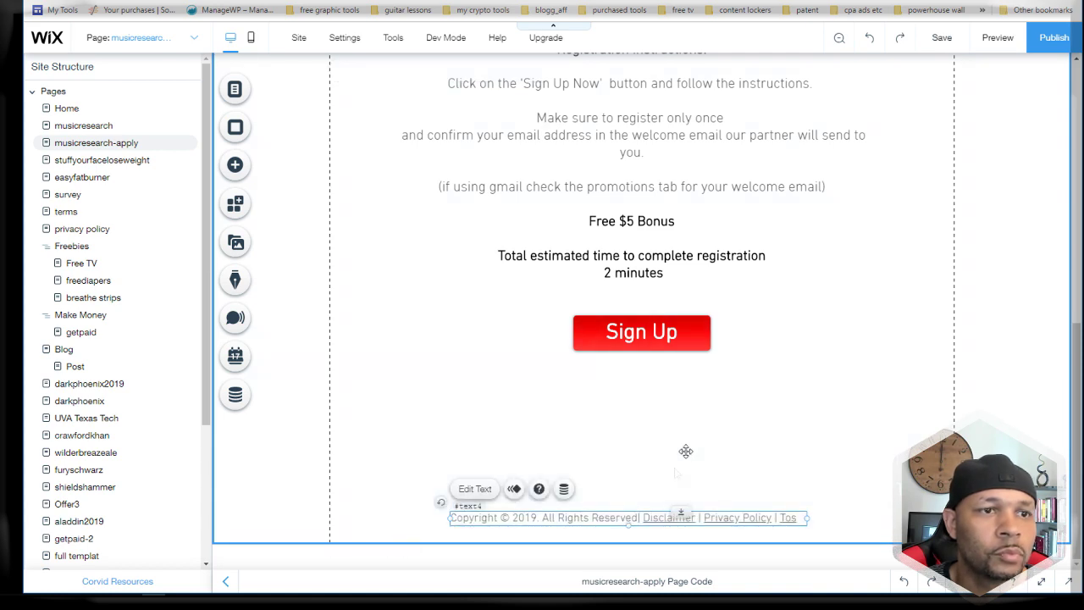
# Step: Review the musicresearch-apply page from banner to footer and save the site without publishing it
pyautogui.scroll(6, 796, 436)
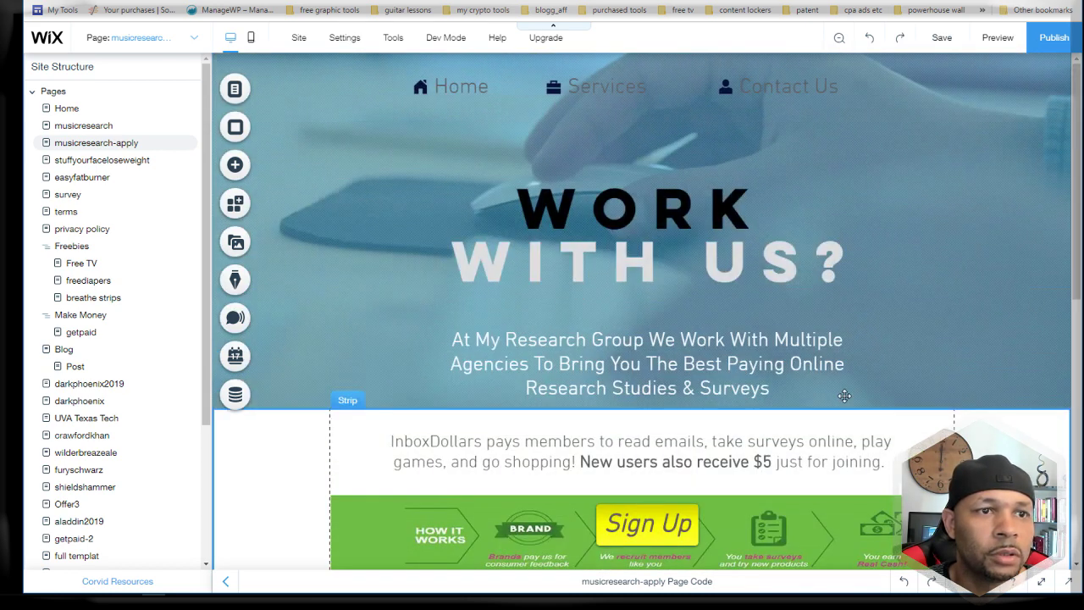
pyautogui.scroll(-7, 846, 398)
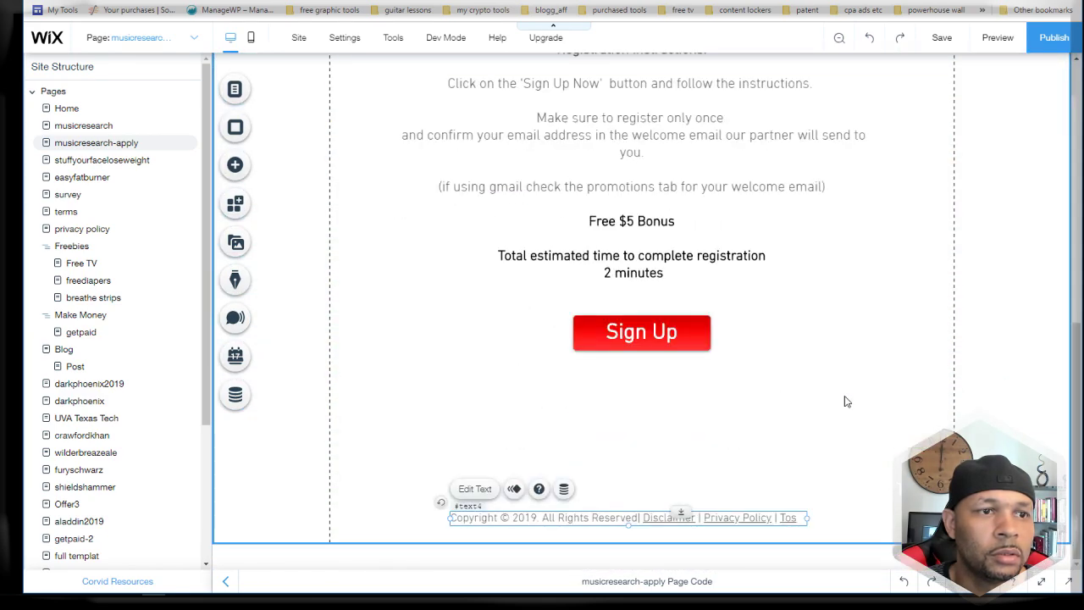
pyautogui.scroll(7, 844, 401)
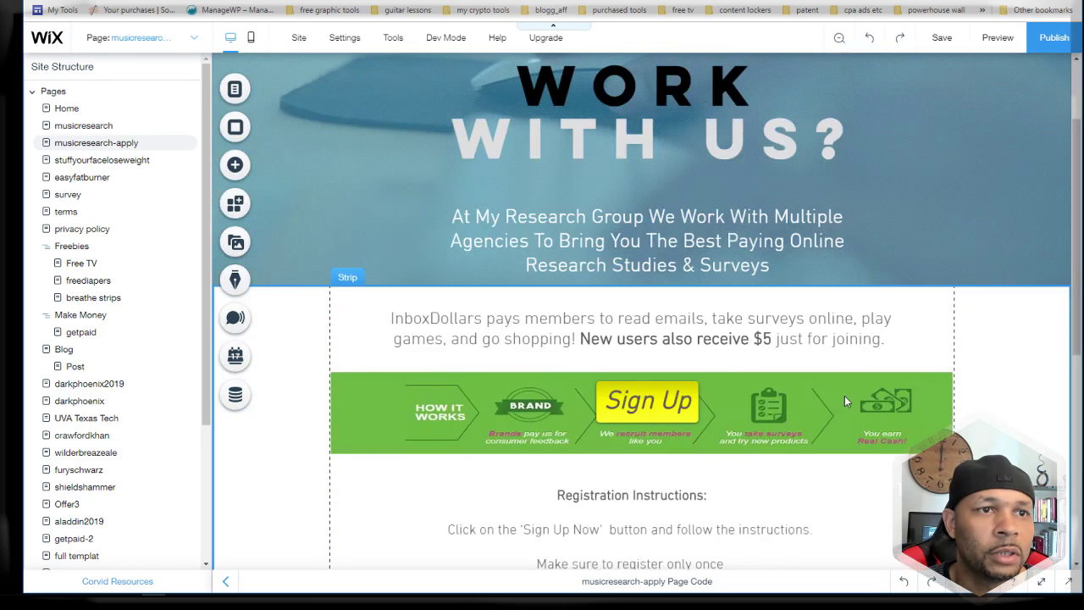
pyautogui.scroll(-7, 845, 396)
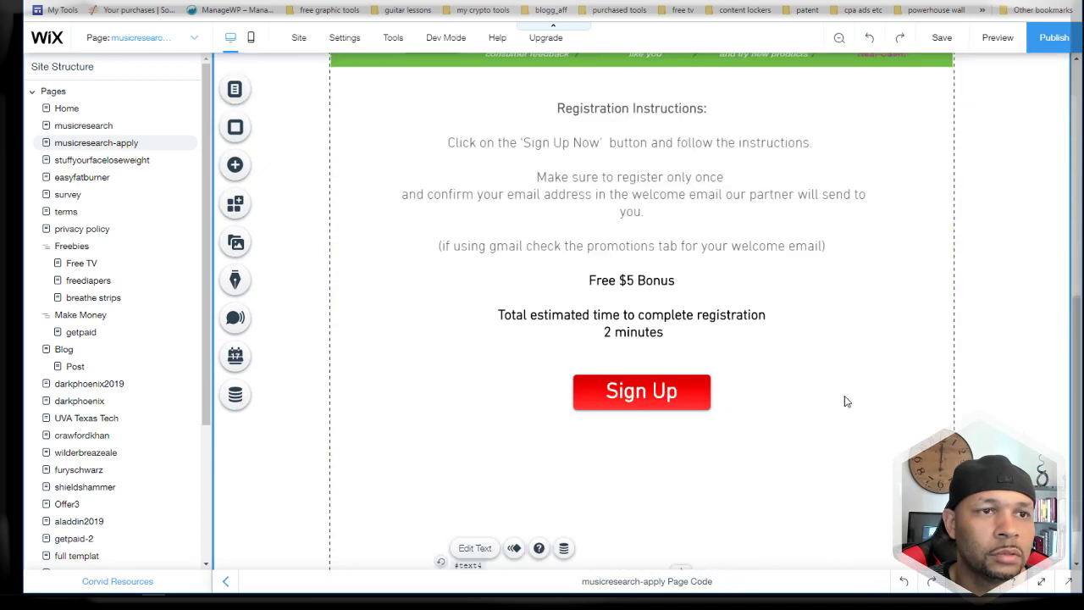
pyautogui.scroll(5, 844, 401)
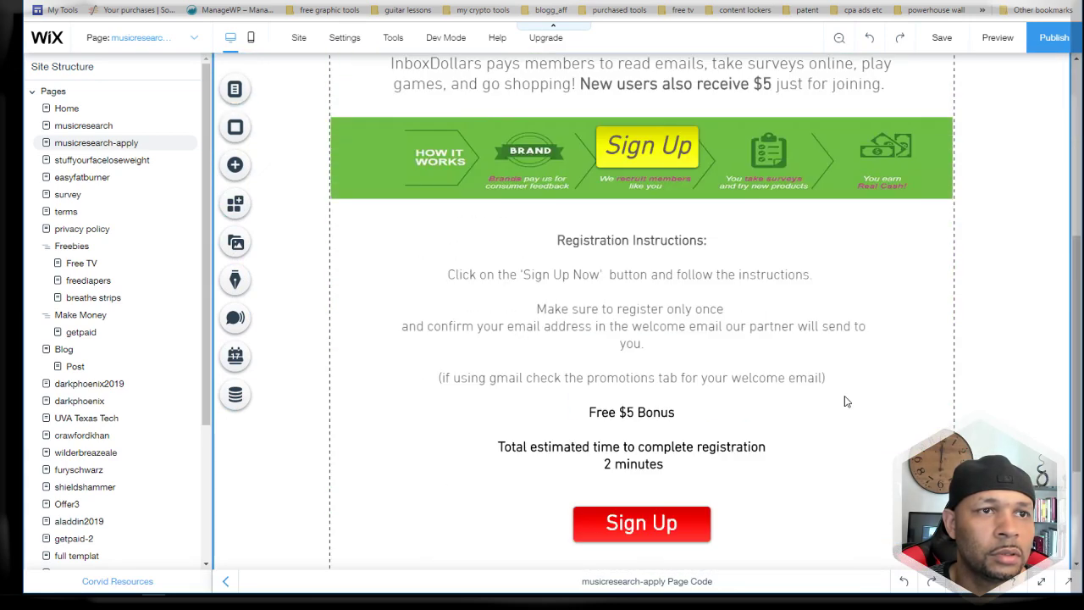
pyautogui.click(945, 39)
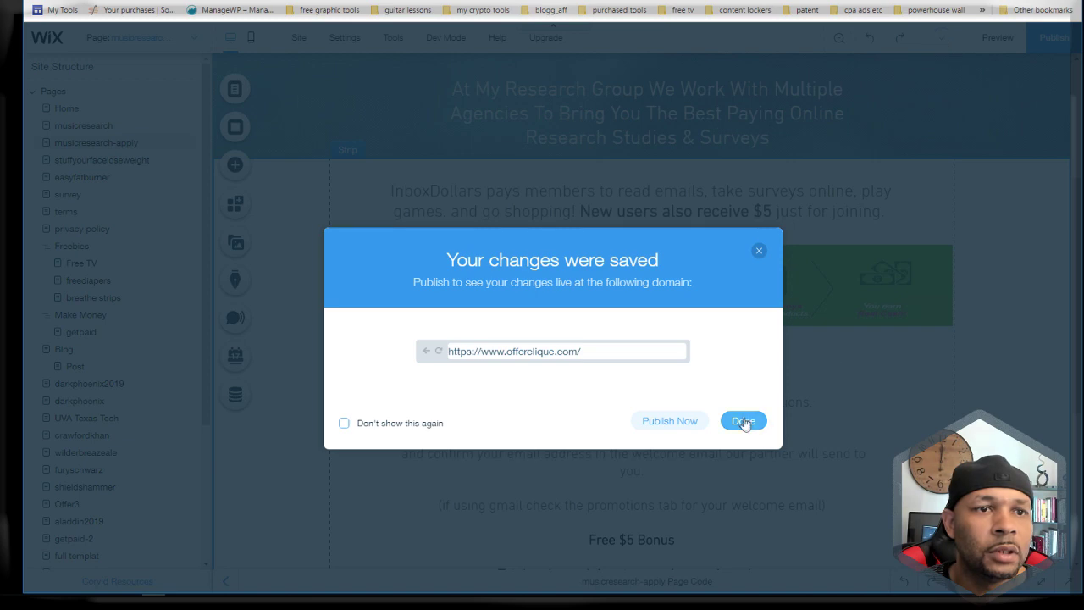
pyautogui.click(742, 421)
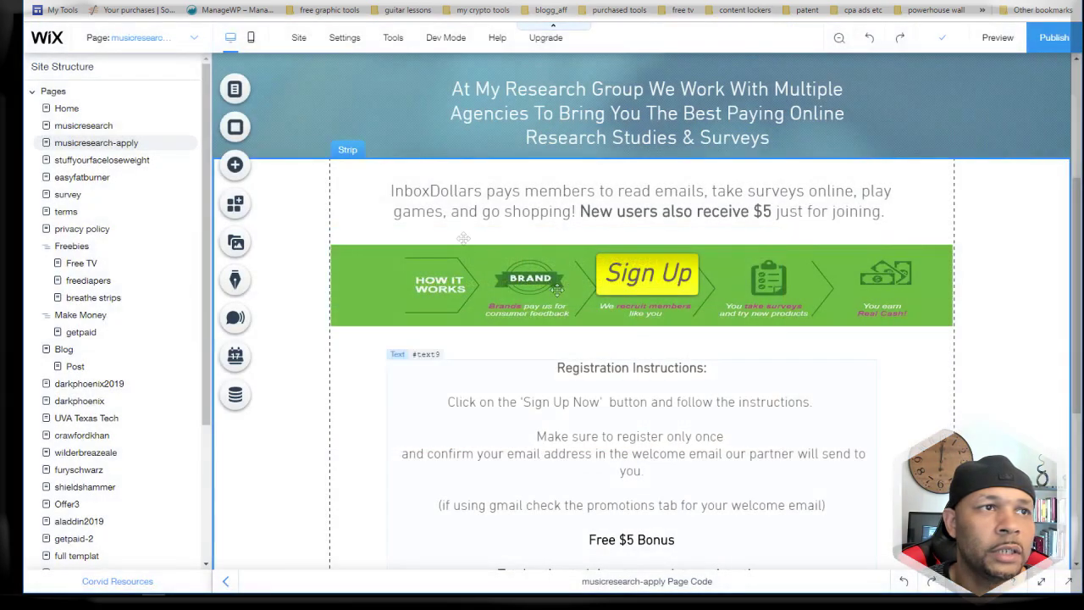
# Step: Switch to the mobile layout and reduce the InboxDollars introduction paragraph's font size to 19px
pyautogui.click(251, 38)
pyautogui.scroll(3, 644, 212)
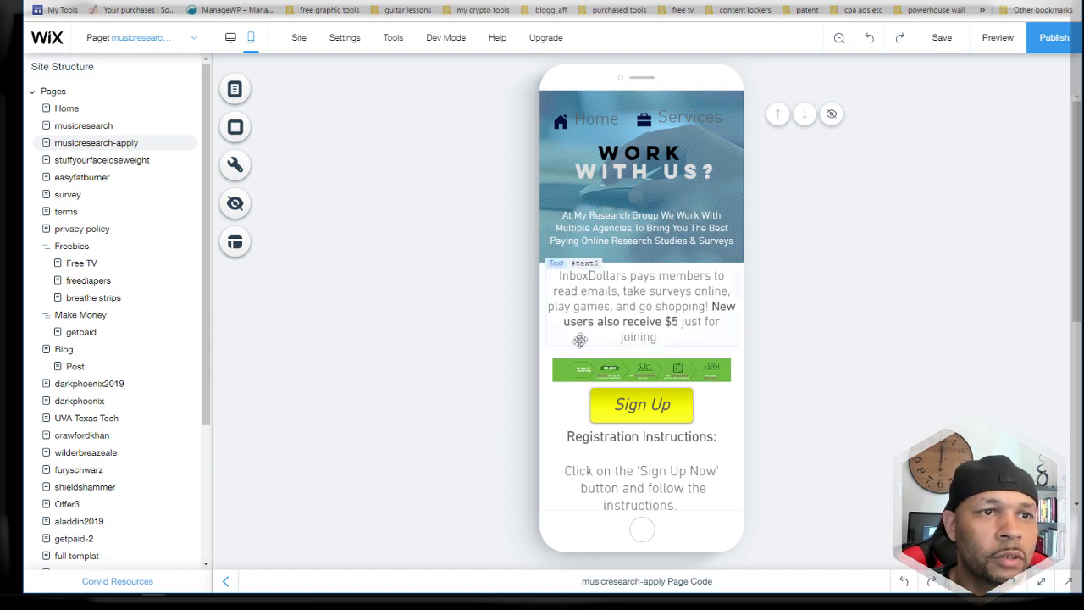
pyautogui.moveTo(612, 310); pyautogui.dragTo(611, 310)
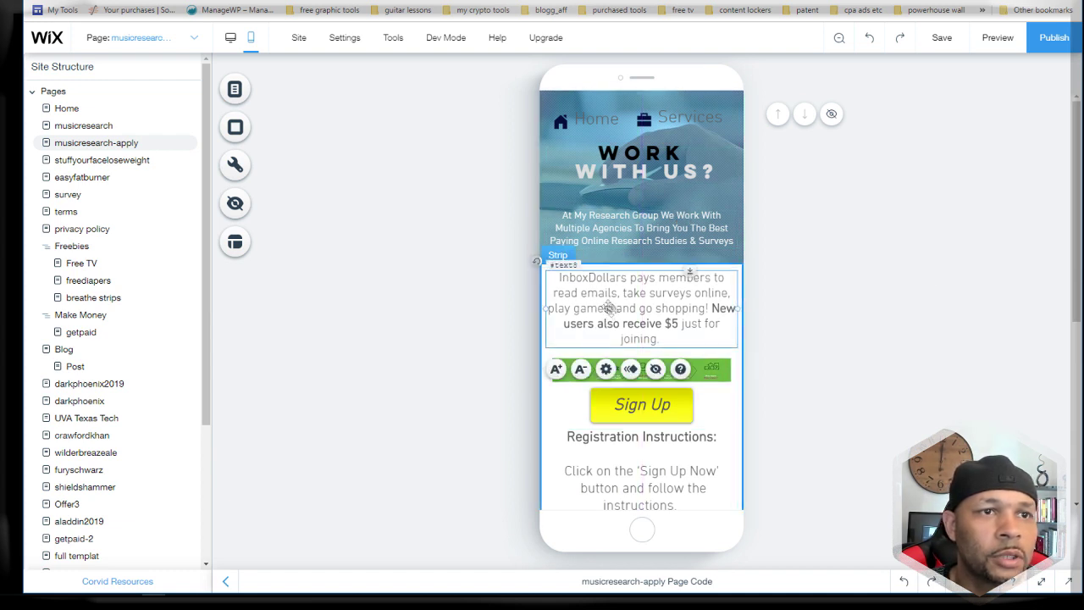
pyautogui.click(581, 370)
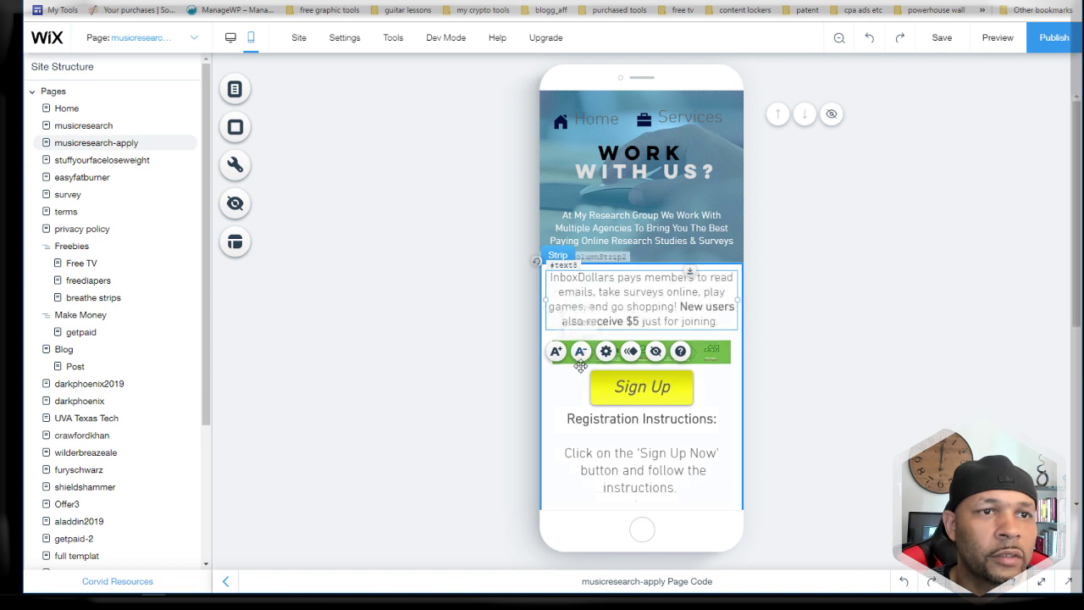
pyautogui.click(581, 357)
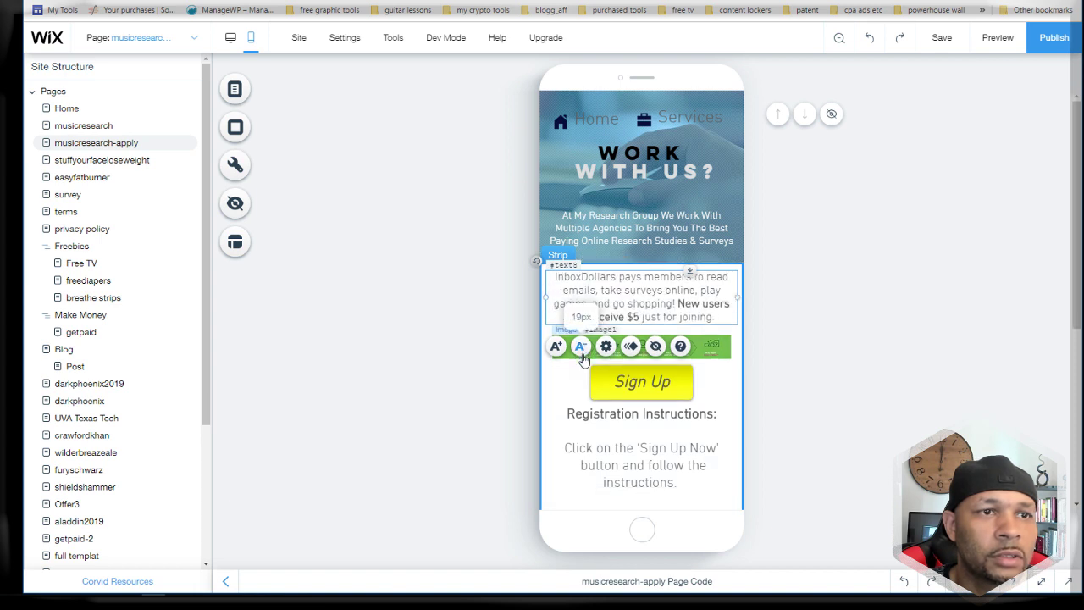
pyautogui.click(895, 348)
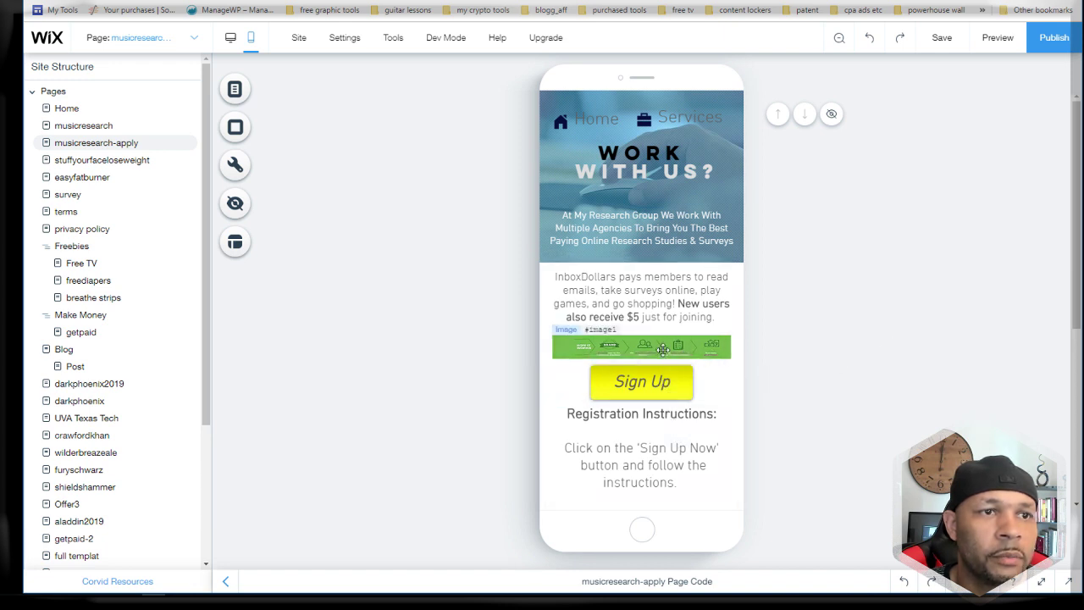
# Step: Move the registration instructions slightly down and shrink their font size to below 17px so the block becomes more compact
pyautogui.scroll(-3, 814, 408)
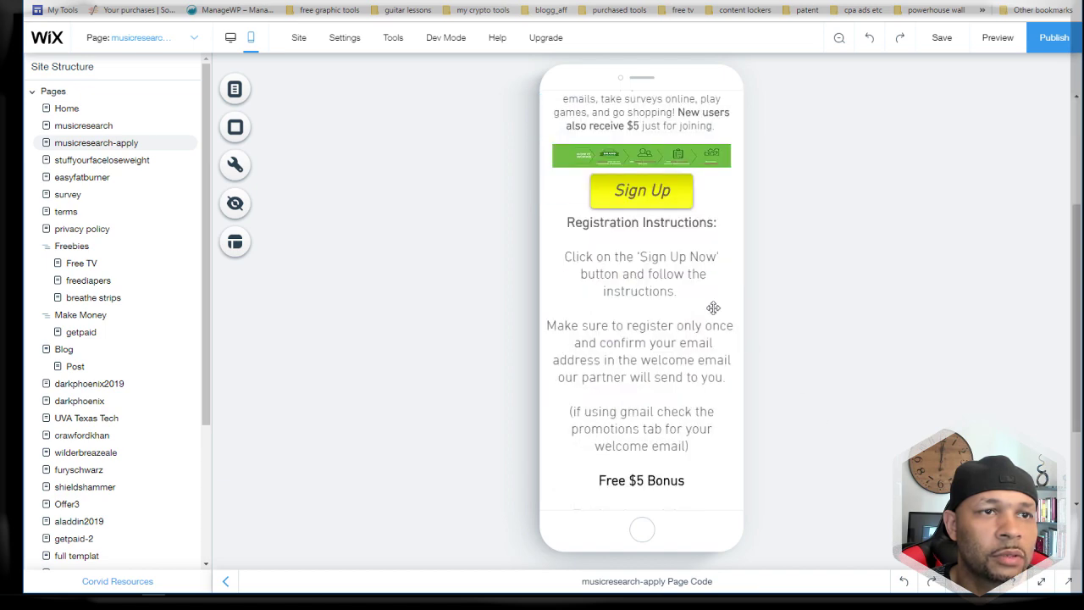
pyautogui.moveTo(645, 261); pyautogui.dragTo(647, 271)
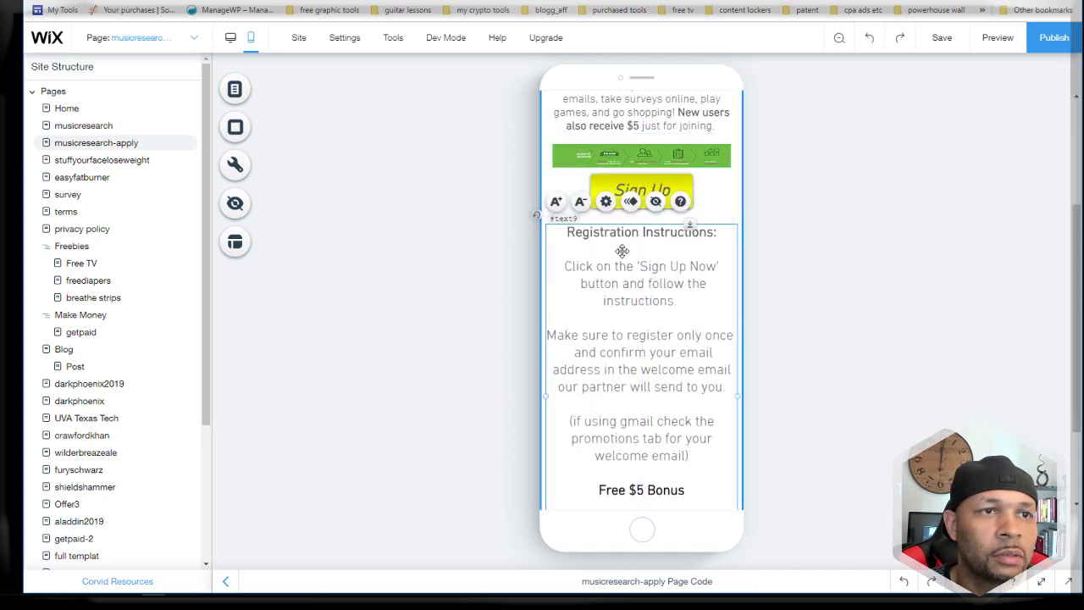
pyautogui.click(581, 202)
pyautogui.click(583, 204)
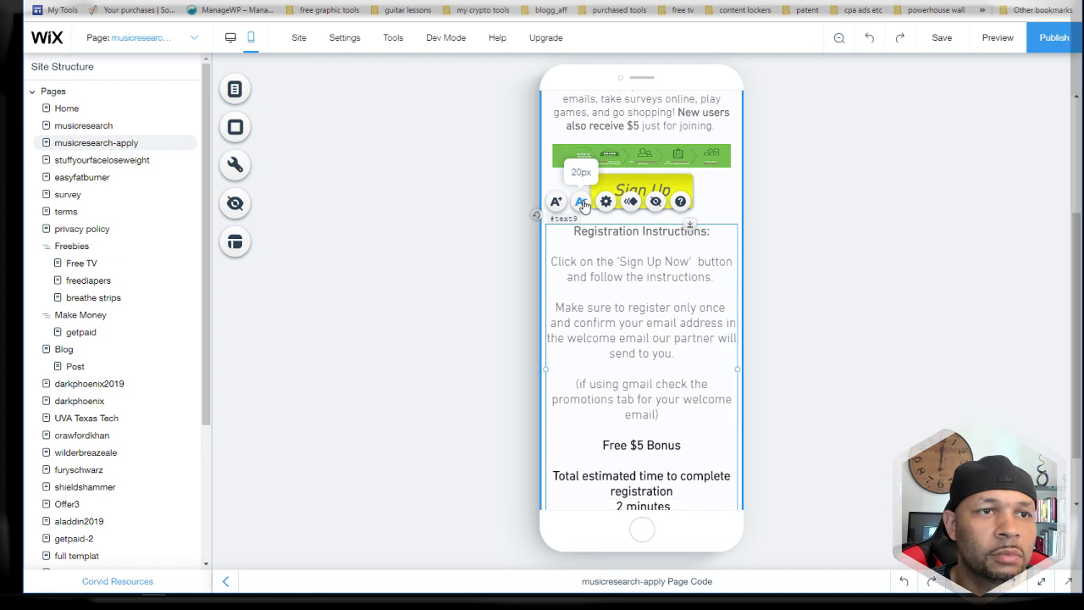
pyautogui.click(582, 204)
pyautogui.click(582, 204)
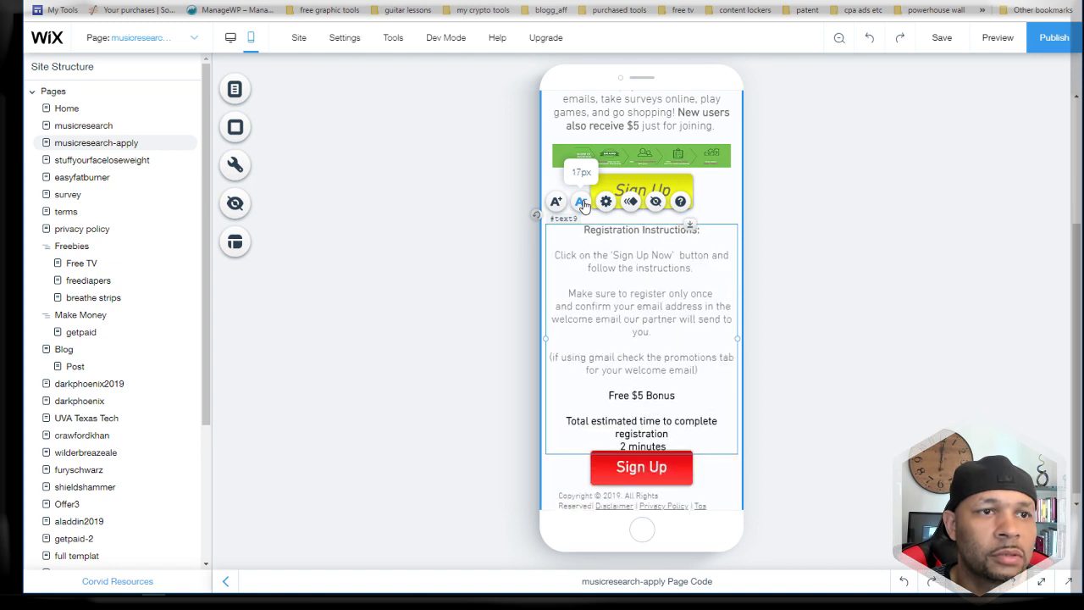
pyautogui.click(582, 204)
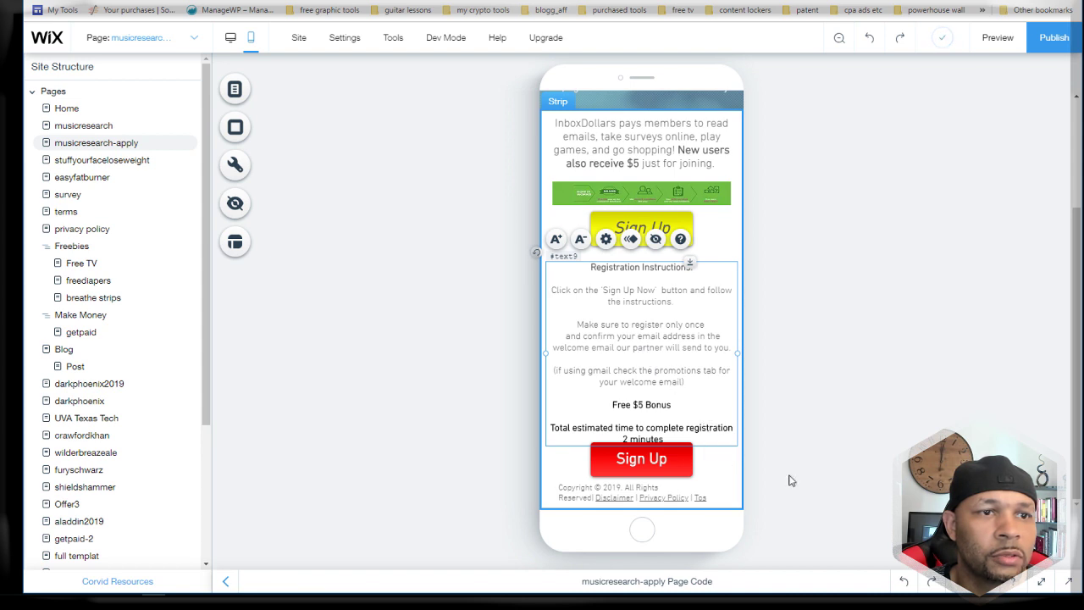
# Step: Nudge the red Sign Up button down and the registration instructions up so they no longer overlap
pyautogui.moveTo(663, 459); pyautogui.dragTo(664, 462)
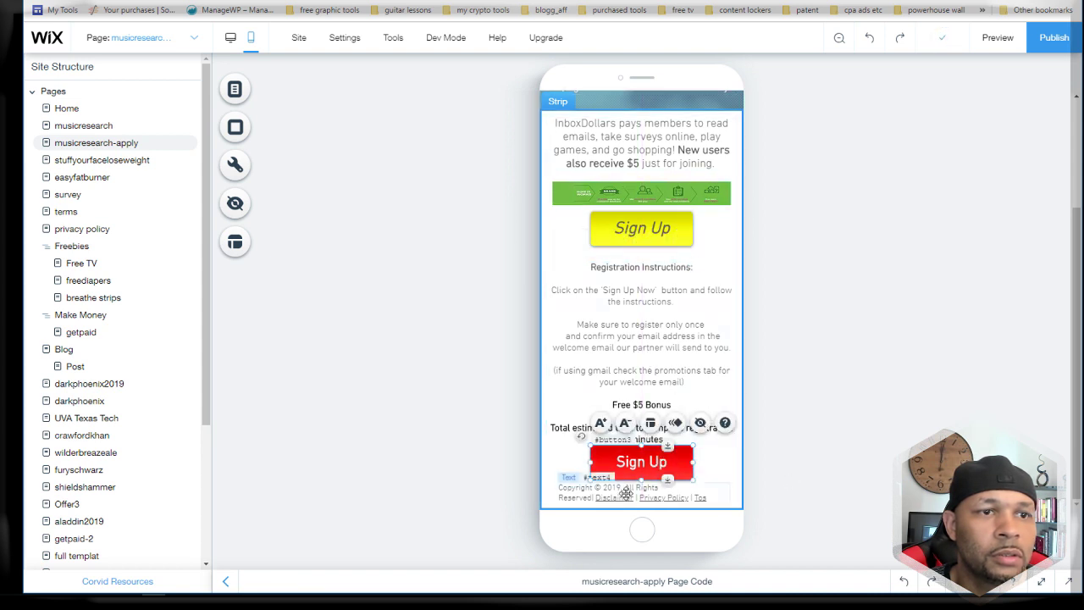
pyautogui.click(555, 504)
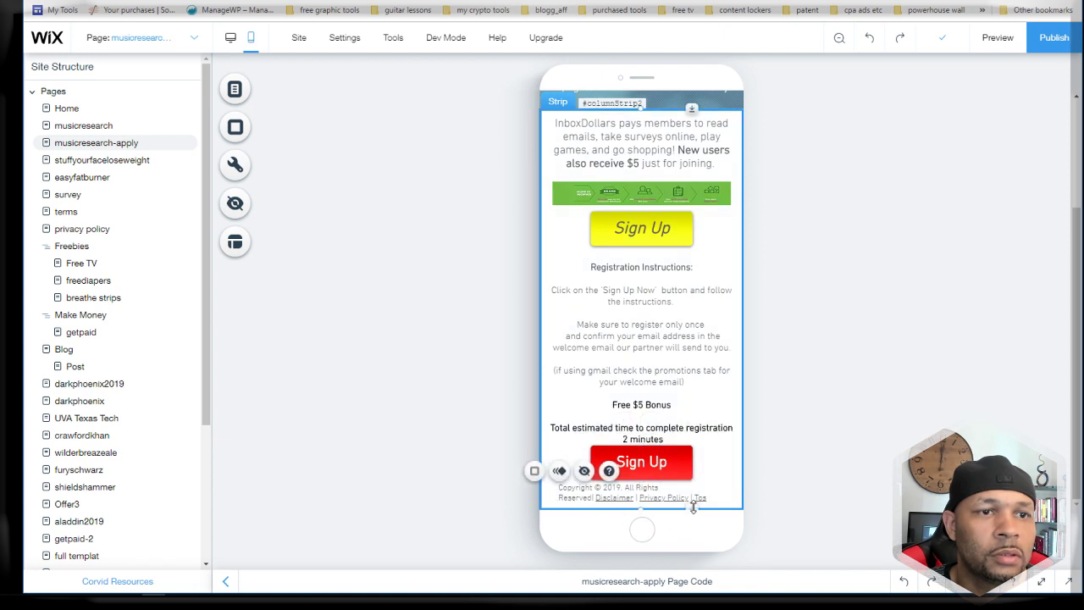
pyautogui.click(695, 525)
pyautogui.moveTo(667, 366); pyautogui.dragTo(668, 359)
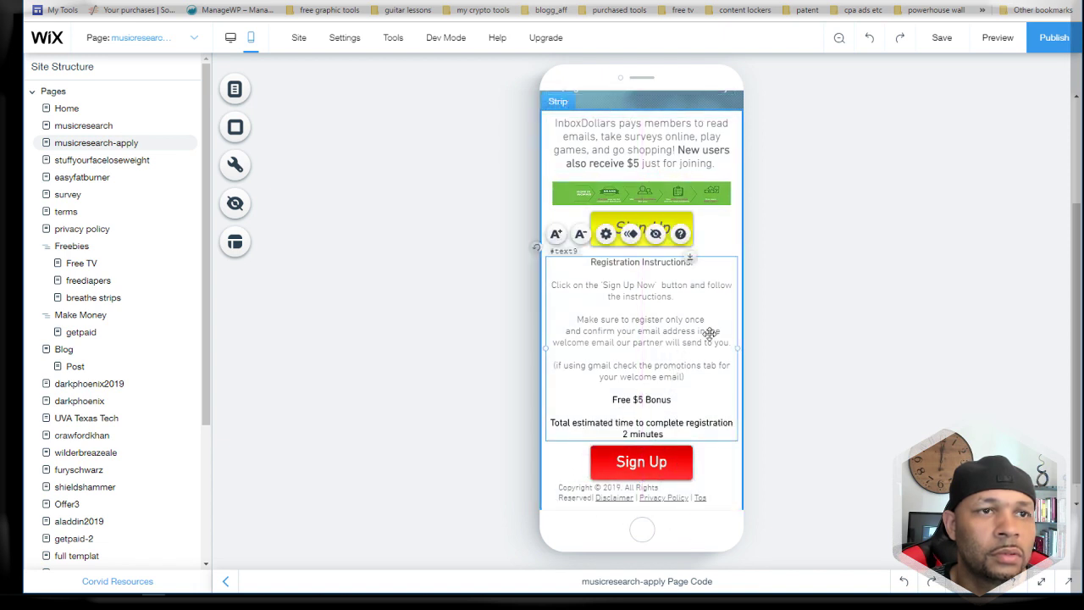
pyautogui.click(791, 271)
# Step: Shrink the yellow Sign Up button slightly and resize the green how-it-works image to about 276 by 38
pyautogui.click(683, 220)
pyautogui.moveTo(684, 220); pyautogui.dragTo(650, 233)
pyautogui.click(575, 196)
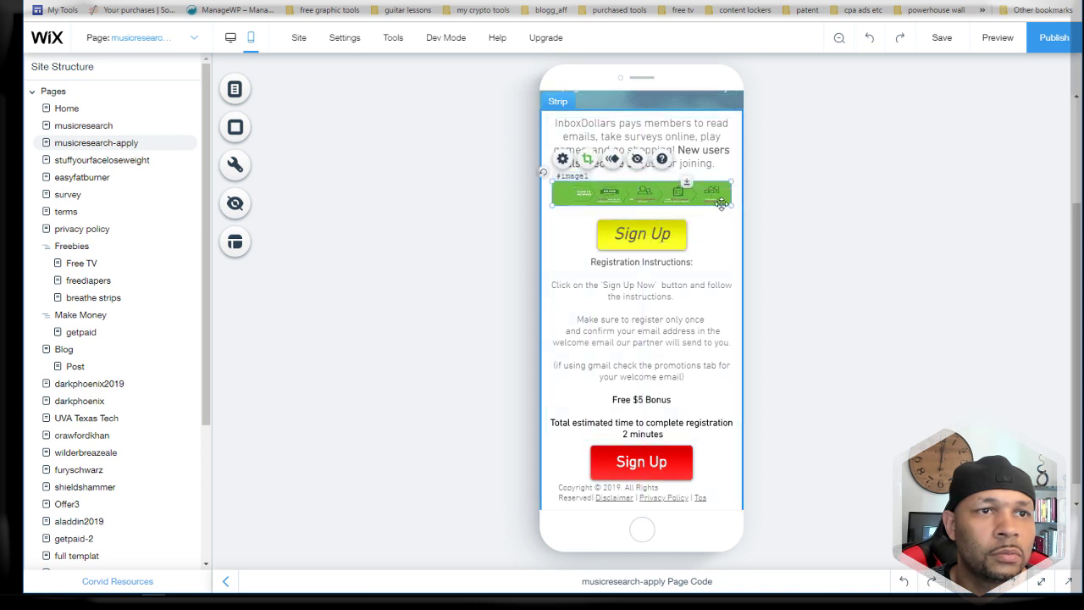
pyautogui.moveTo(727, 205); pyautogui.dragTo(730, 210)
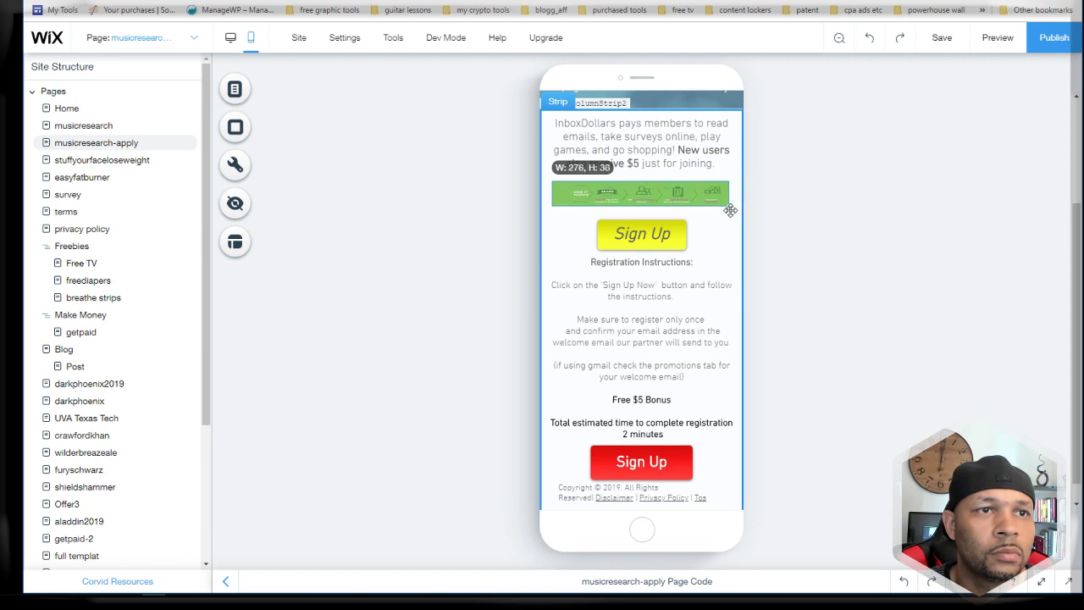
pyautogui.moveTo(731, 210); pyautogui.dragTo(731, 210)
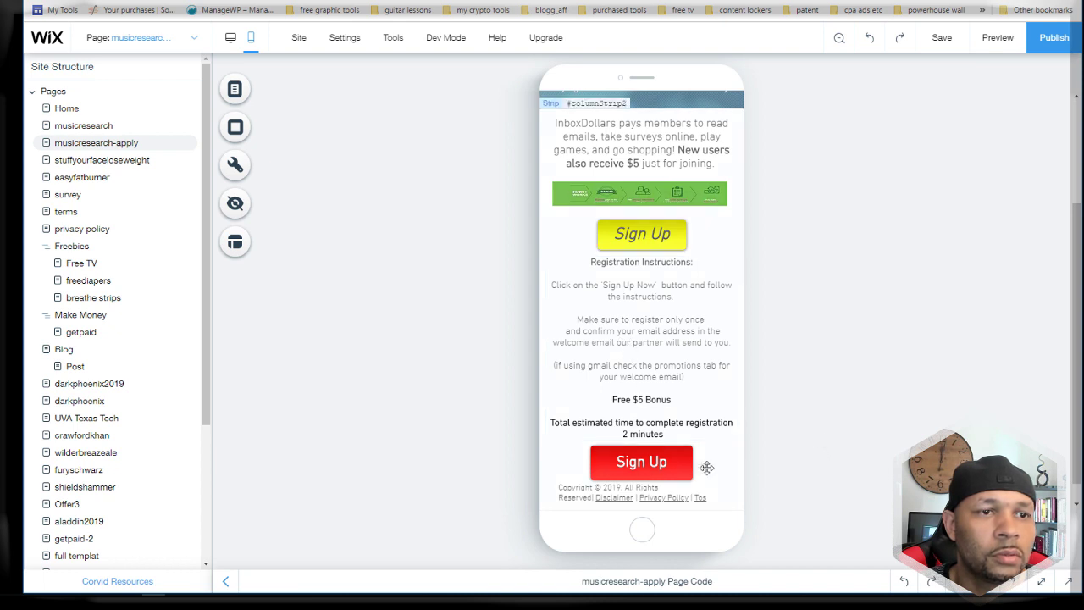
# Step: Move the copyright line slightly down to leave more space below the red Sign Up button
pyautogui.moveTo(650, 494); pyautogui.dragTo(648, 500)
pyautogui.click(818, 479)
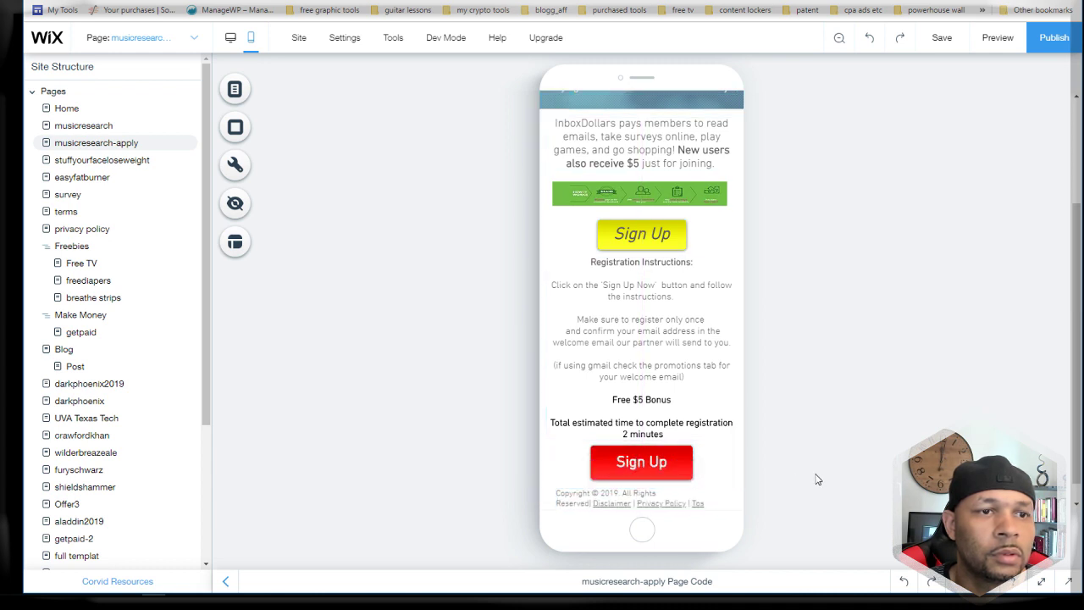
pyautogui.click(634, 493)
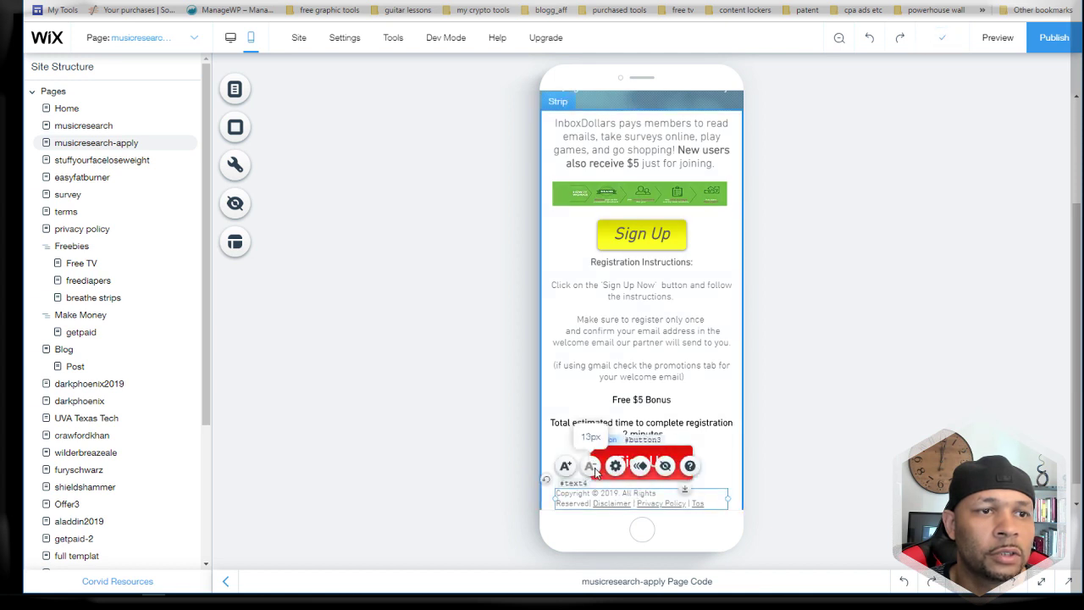
pyautogui.click(850, 492)
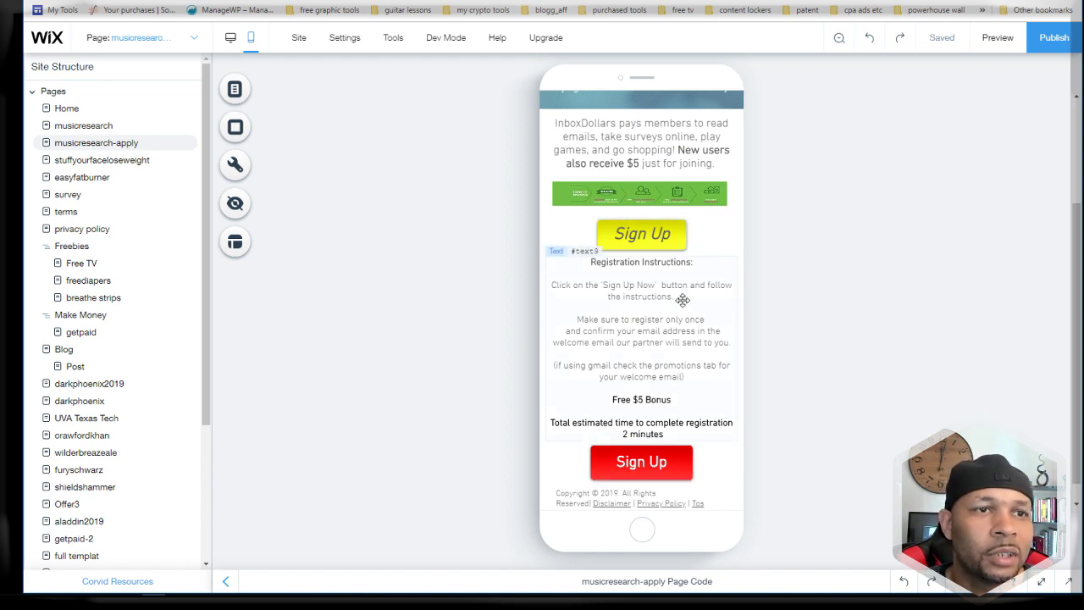
pyautogui.scroll(2, 756, 390)
pyautogui.scroll(-2, 756, 392)
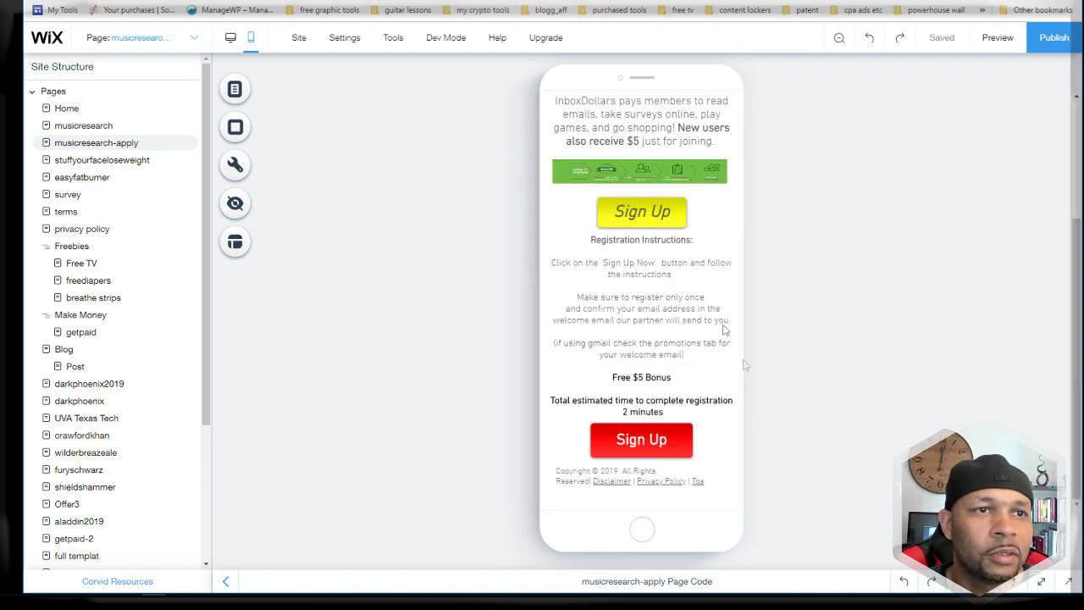
pyautogui.click(640, 213)
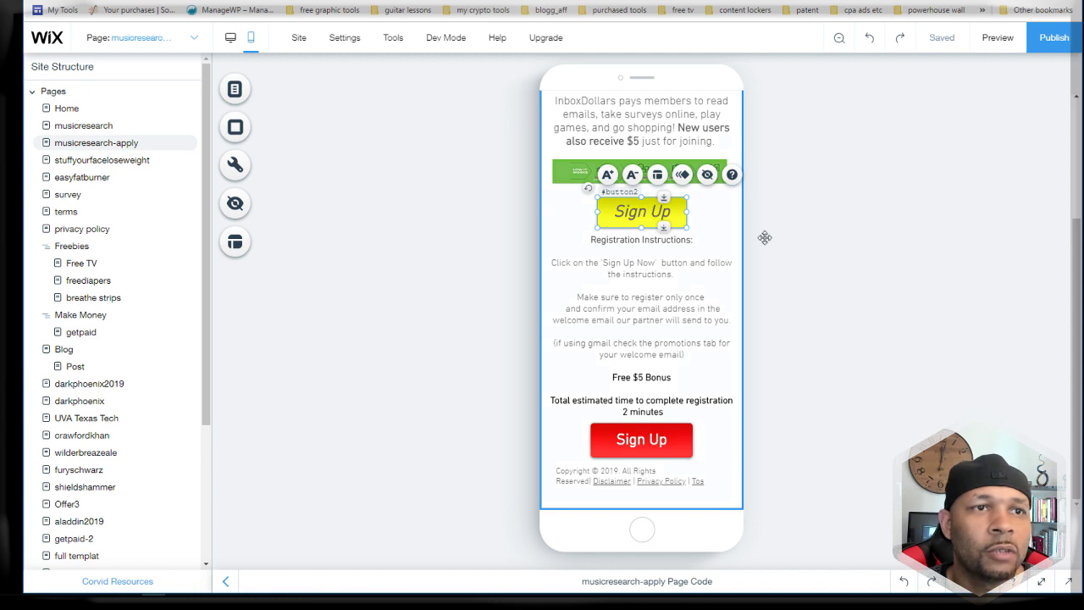
pyautogui.click(833, 339)
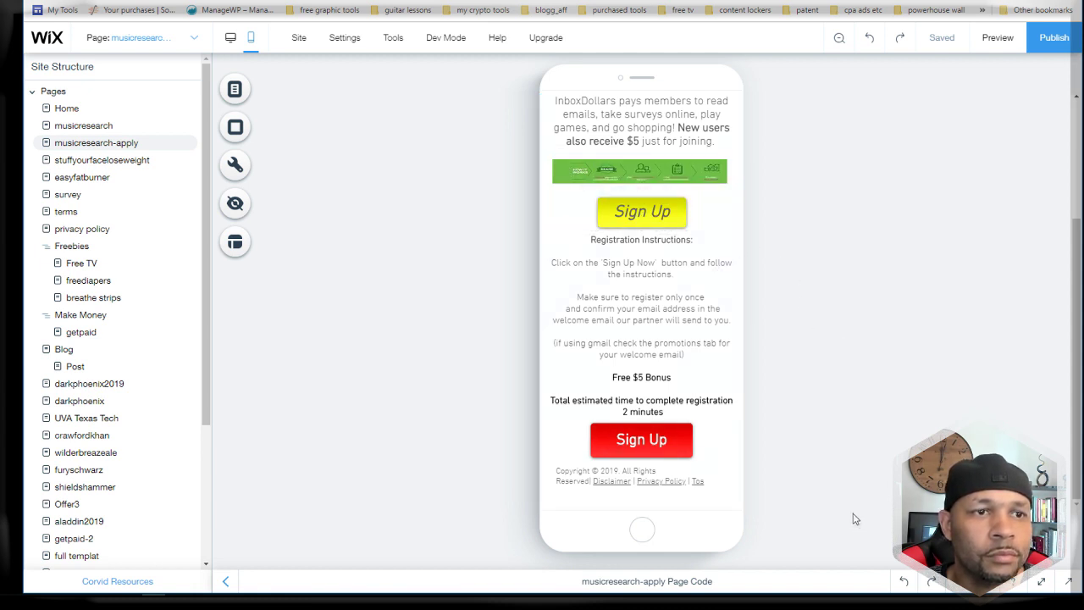
# Step: Make the red Sign Up button wider and flatter, and save the site without publishing it
pyautogui.click(685, 450)
pyautogui.moveTo(692, 423); pyautogui.dragTo(700, 447)
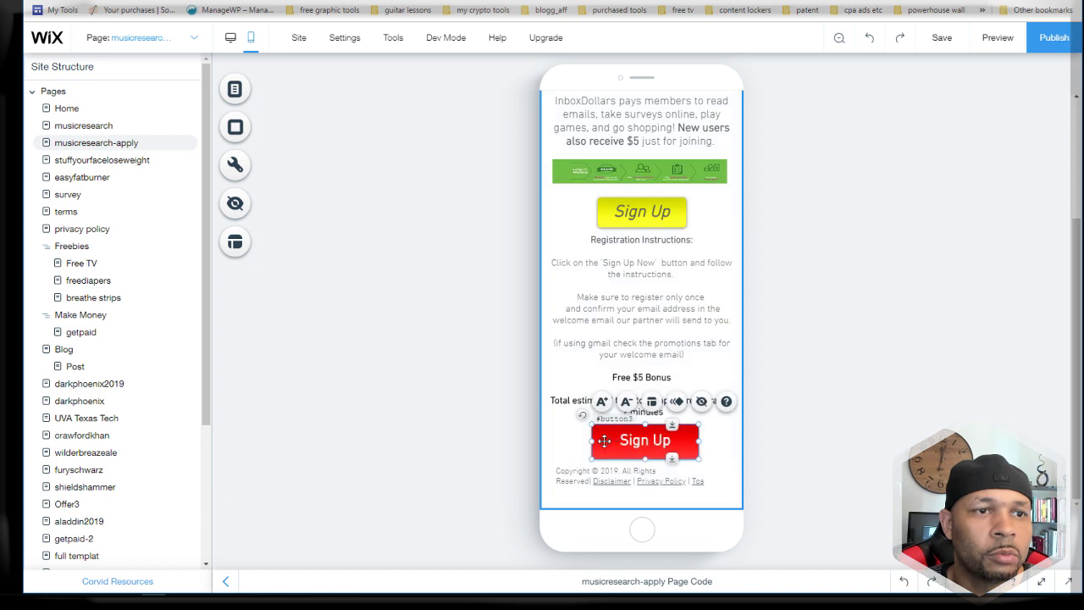
pyautogui.moveTo(593, 439); pyautogui.dragTo(581, 440)
pyautogui.moveTo(644, 458); pyautogui.dragTo(663, 441)
pyautogui.click(811, 440)
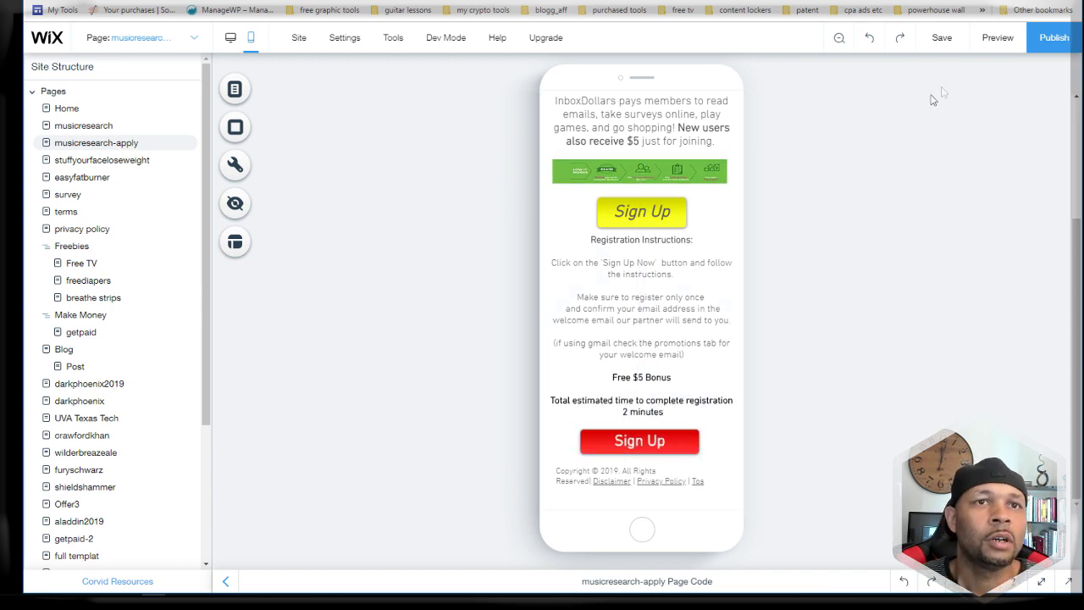
pyautogui.click(948, 36)
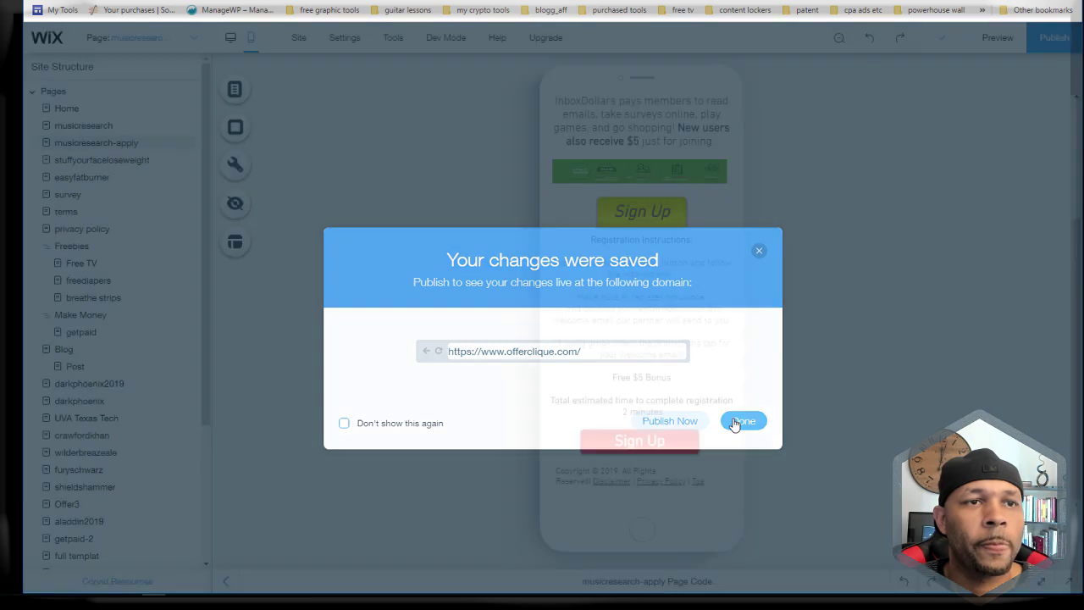
pyautogui.click(735, 421)
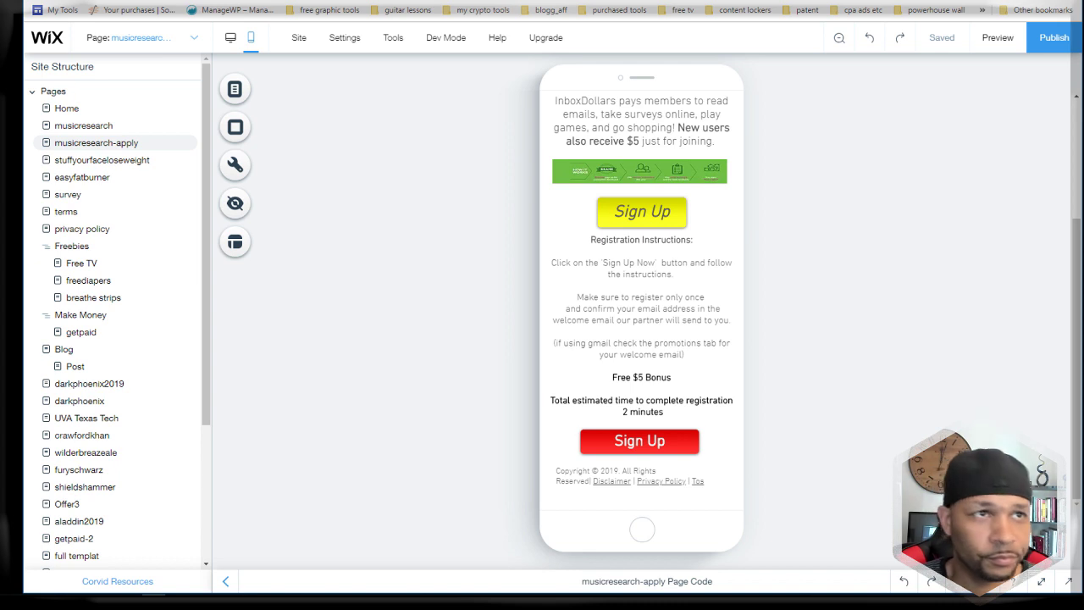
# Step: Return to the desktop layout and open the red Sign Up button's link settings with Web Address as the link type
pyautogui.scroll(3, 465, 346)
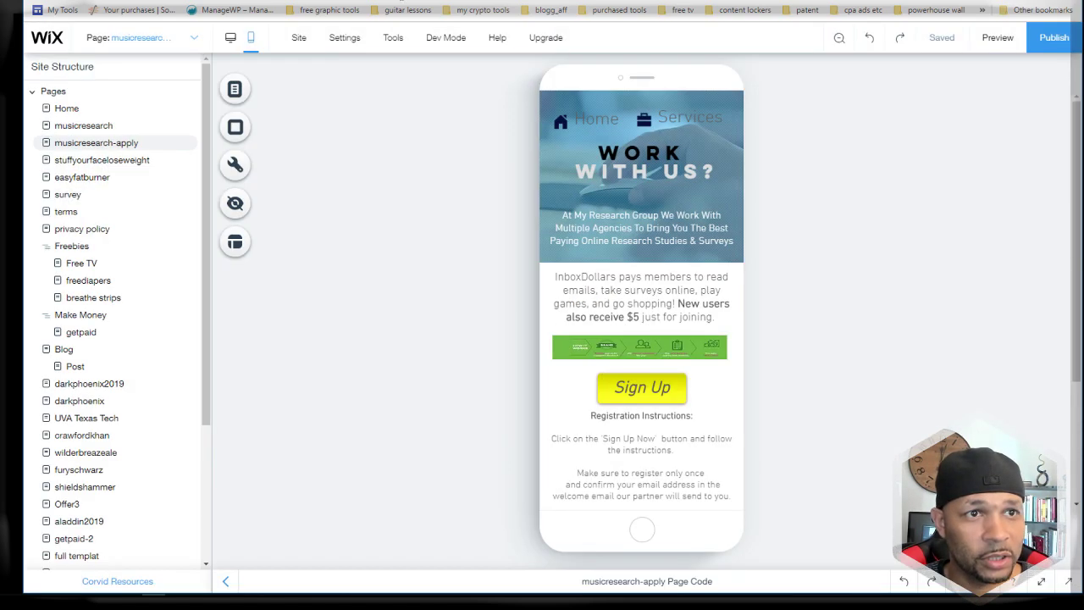
pyautogui.click(649, 387)
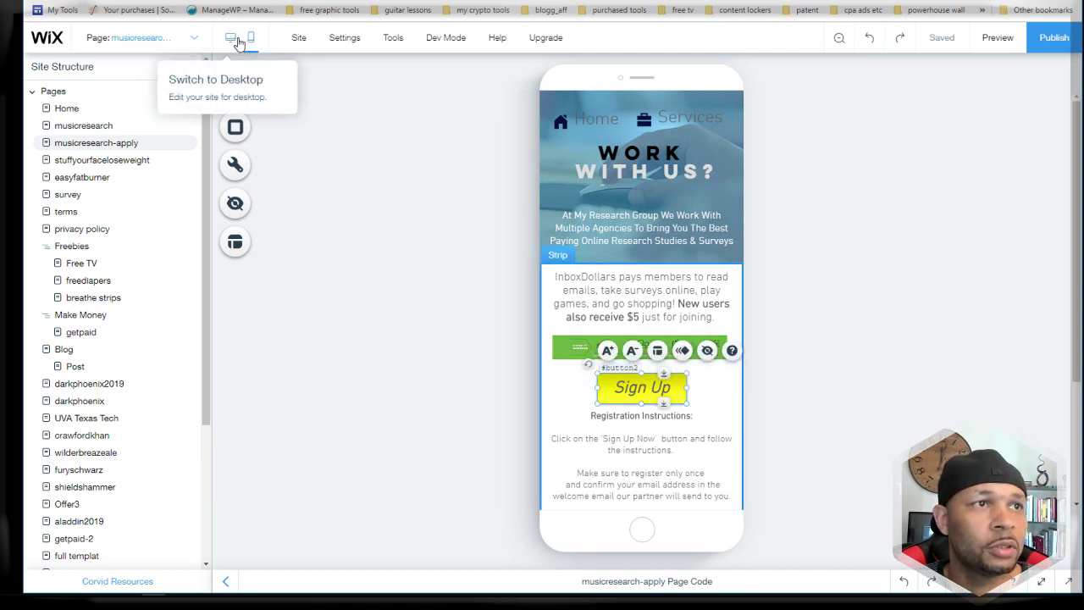
pyautogui.click(231, 37)
pyautogui.scroll(-10, 665, 348)
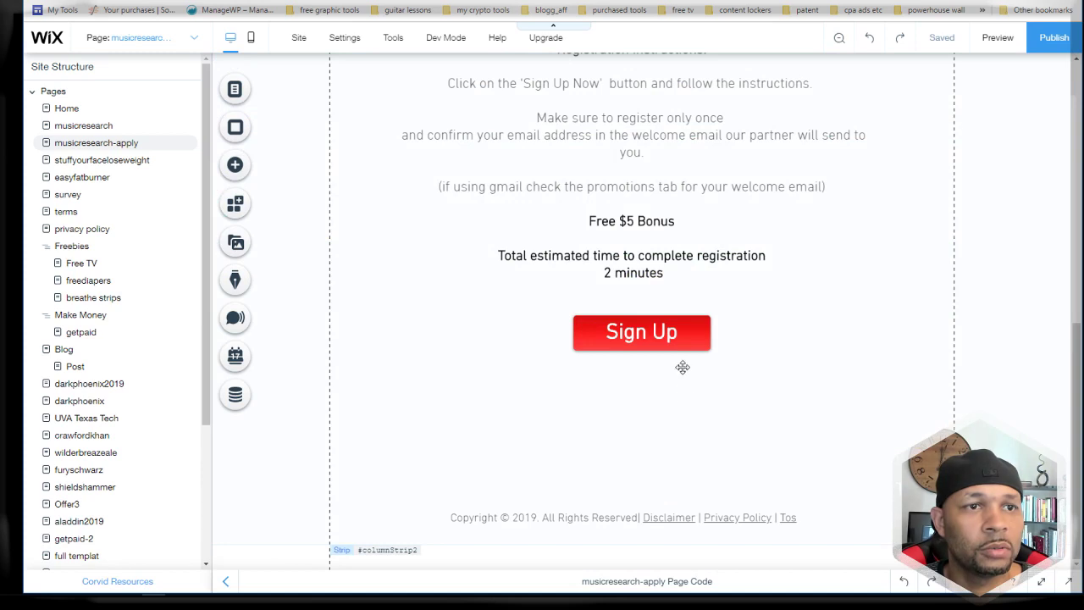
pyautogui.click(668, 332)
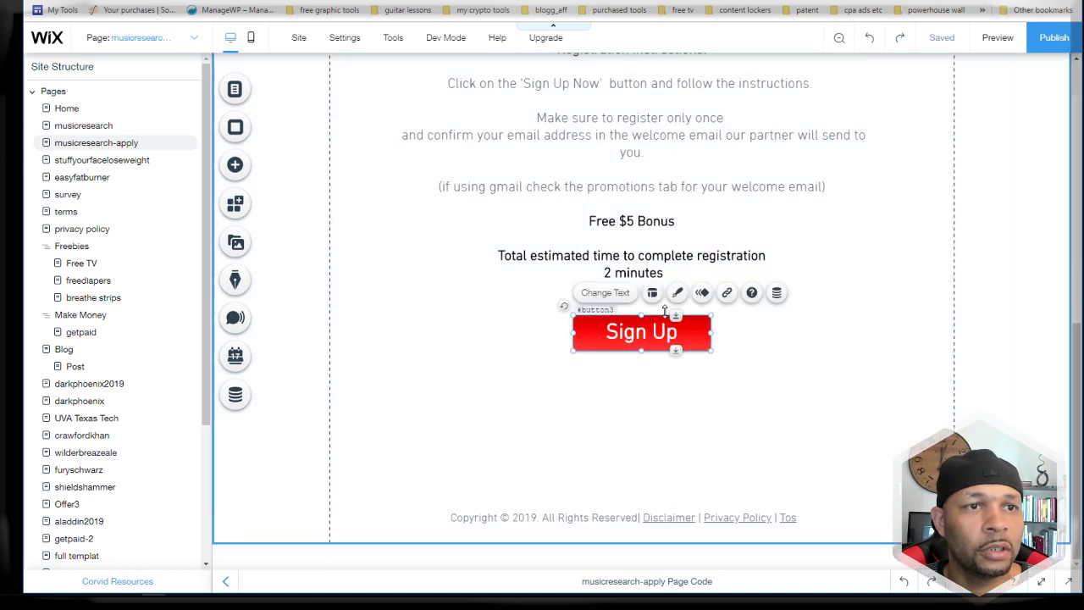
pyautogui.click(726, 294)
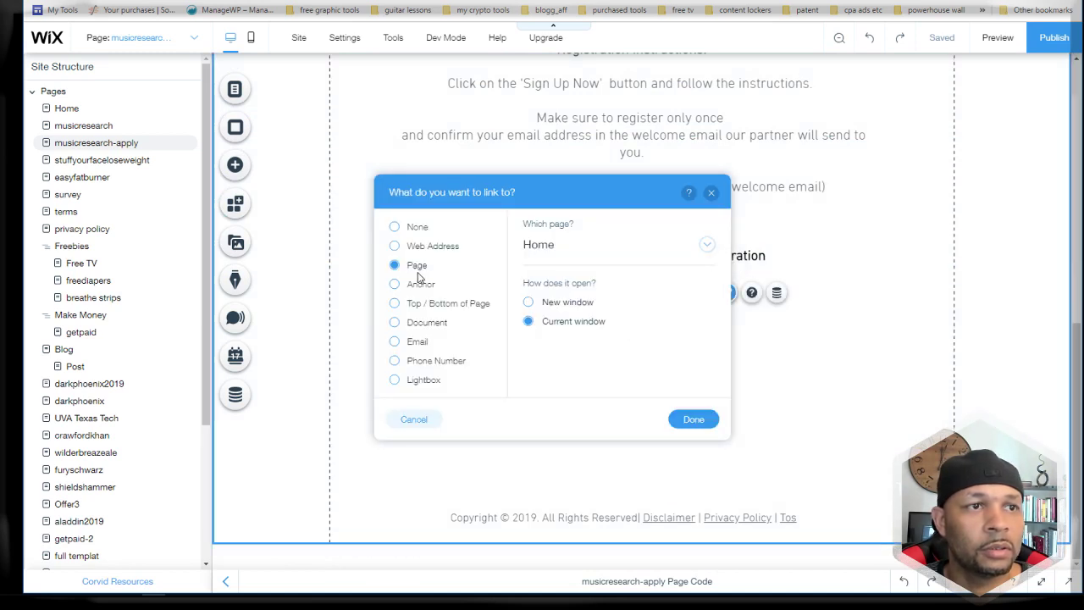
pyautogui.click(426, 246)
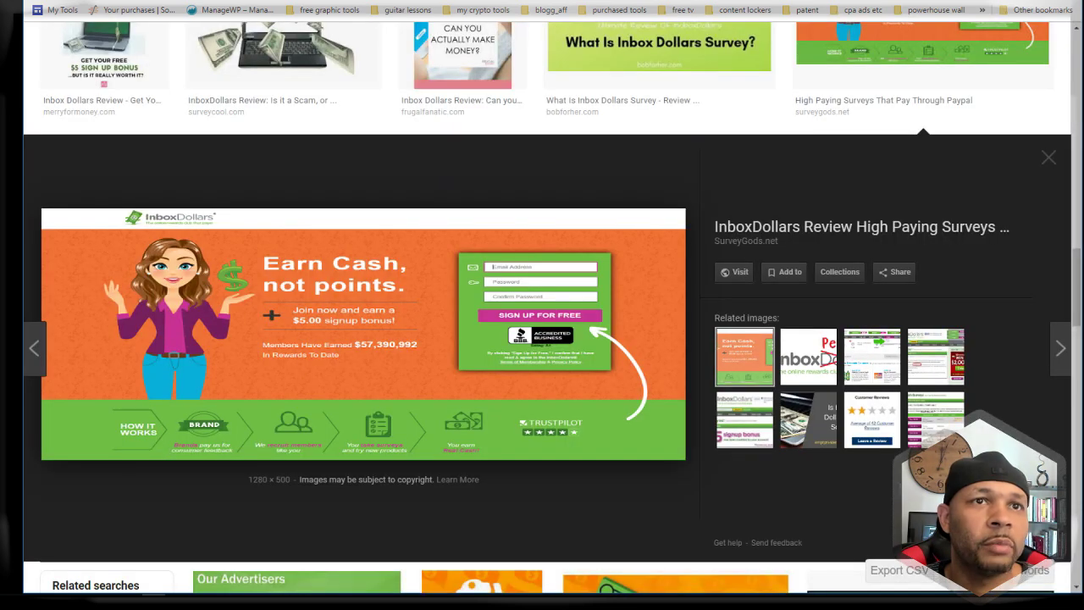
# Step: Switch to MaxBounty through the My Tools page and open the InboxDollars - US campaign's tracking link section
pyautogui.hotkey('ctrl', 'Tab')
pyautogui.click(61, 11)
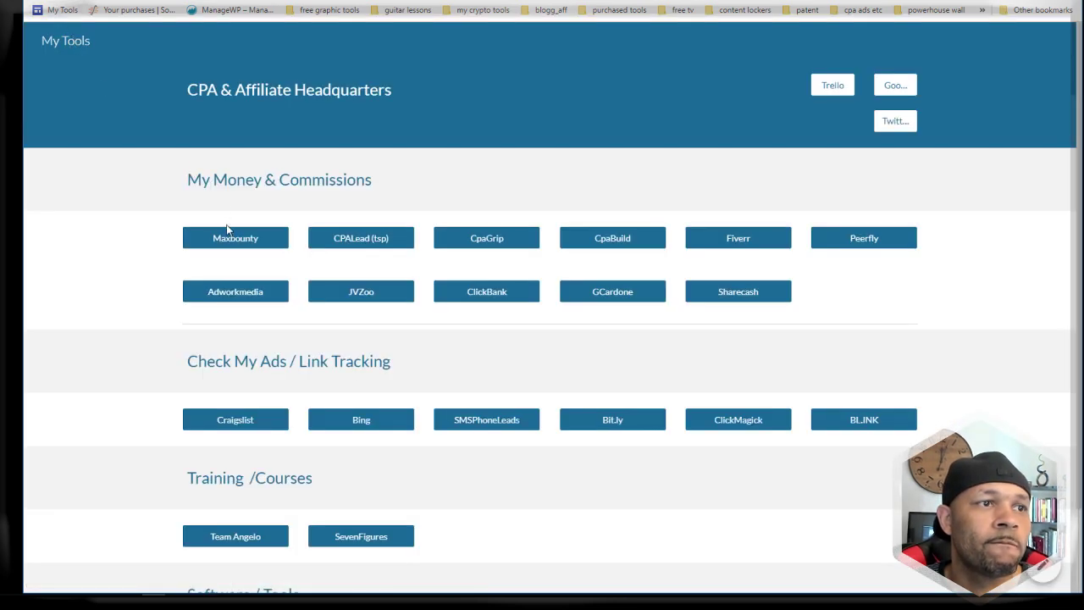
pyautogui.click(230, 232)
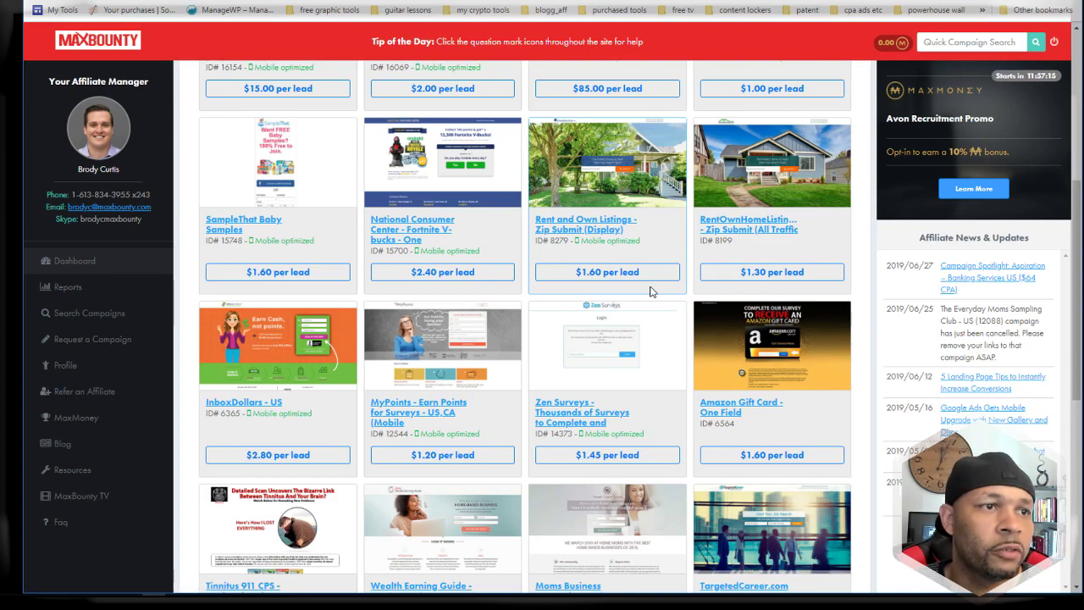
pyautogui.scroll(-1, 650, 291)
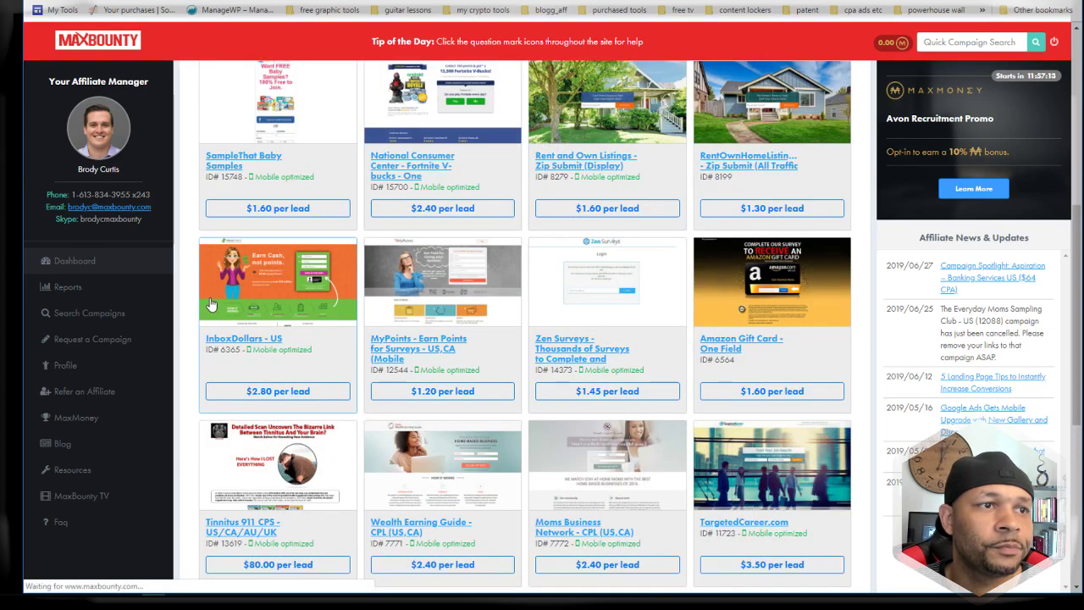
pyautogui.scroll(-3, 514, 276)
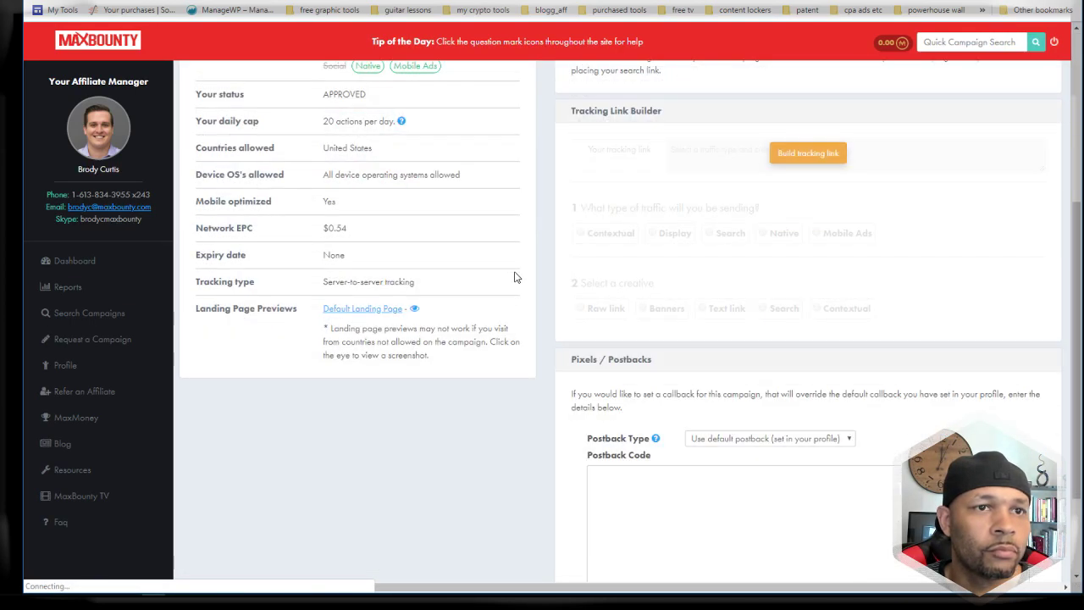
# Step: Build the campaign's tracking link with Contextual traffic and the Contextual creative, and copy the generated link
pyautogui.click(800, 158)
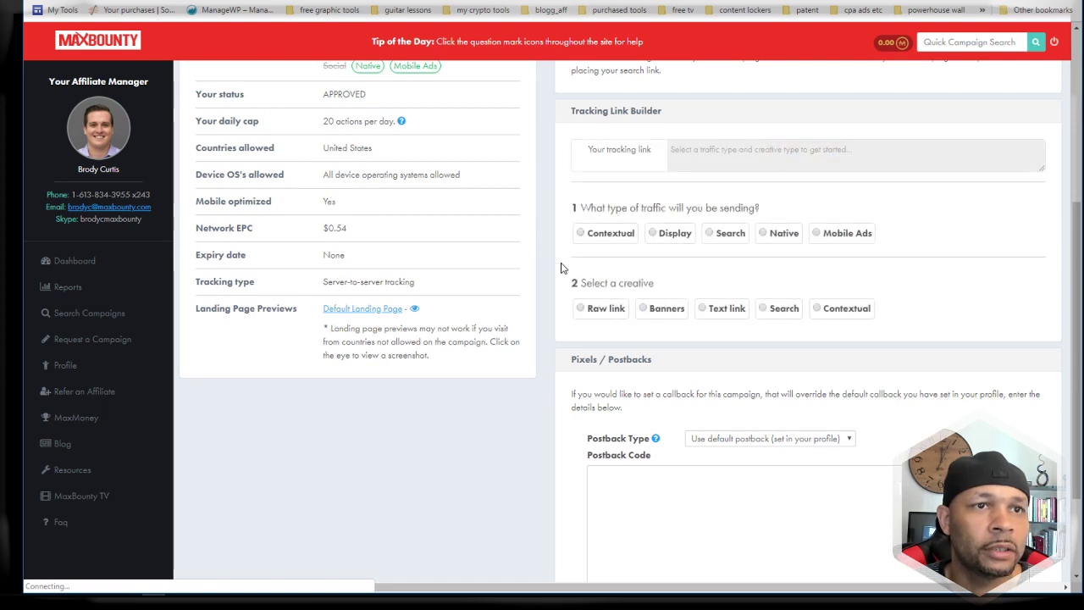
pyautogui.click(608, 237)
pyautogui.click(823, 310)
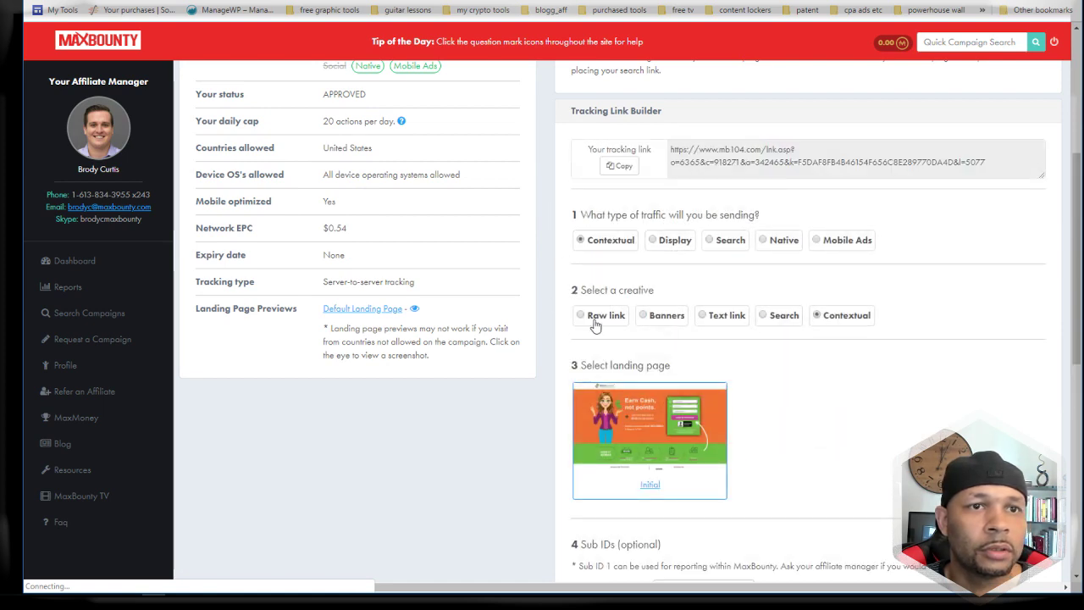
pyautogui.scroll(-3, 525, 339)
pyautogui.scroll(2, 711, 322)
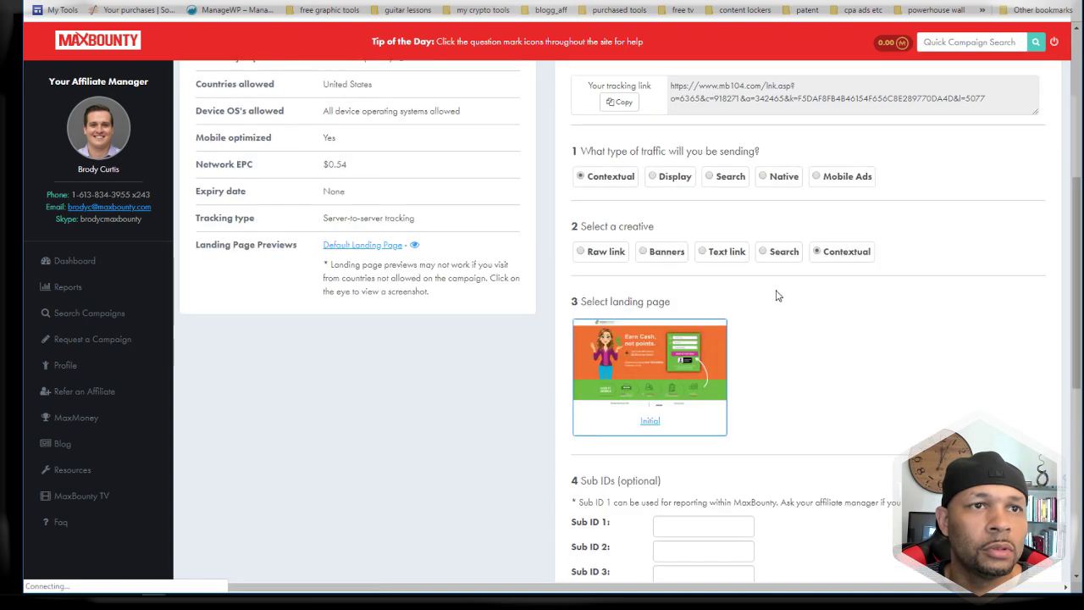
pyautogui.scroll(2, 766, 195)
pyautogui.click(687, 205)
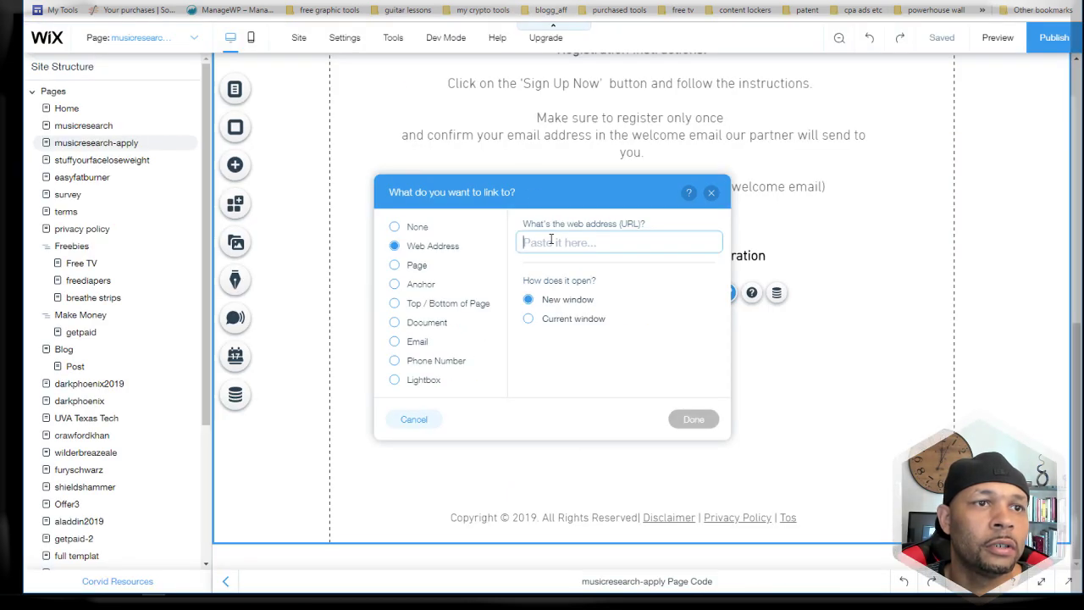
# Step: Switch to the Wix editor and set the copied MaxBounty tracking link as the red Sign Up button's web address
pyautogui.rightClick(551, 240)
pyautogui.click(615, 339)
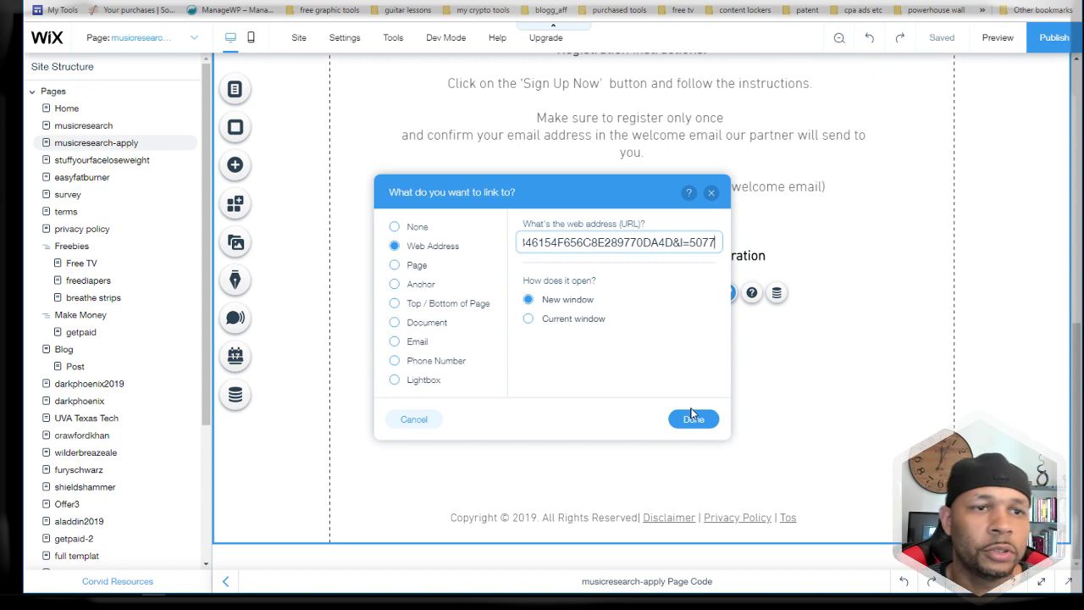
pyautogui.click(693, 418)
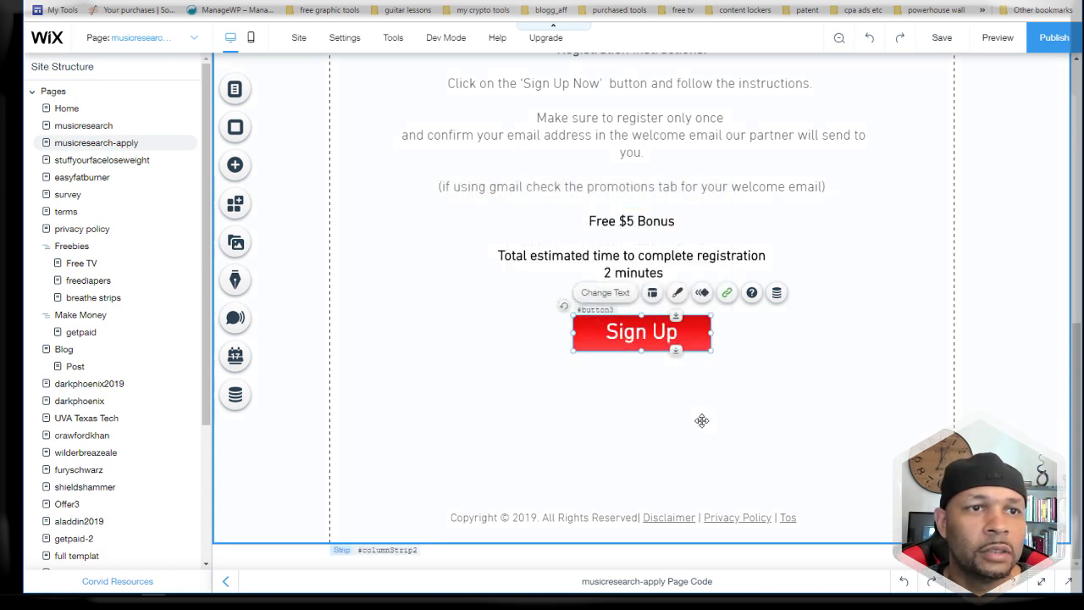
# Step: Link the green how-it-works image to the copied tracking link as a web address opening in a new window
pyautogui.scroll(5, 806, 398)
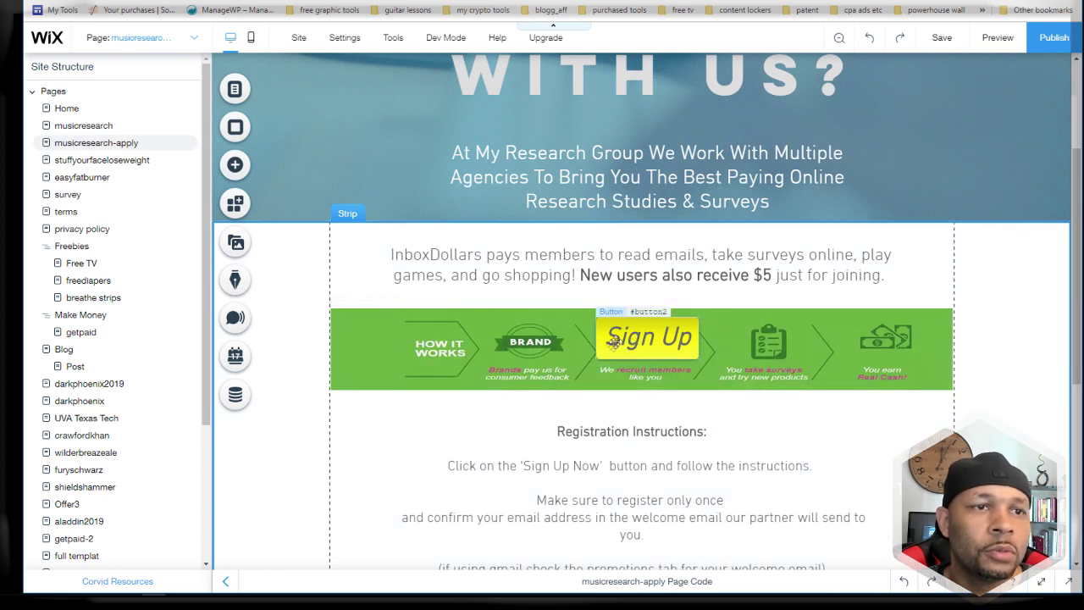
pyautogui.click(512, 350)
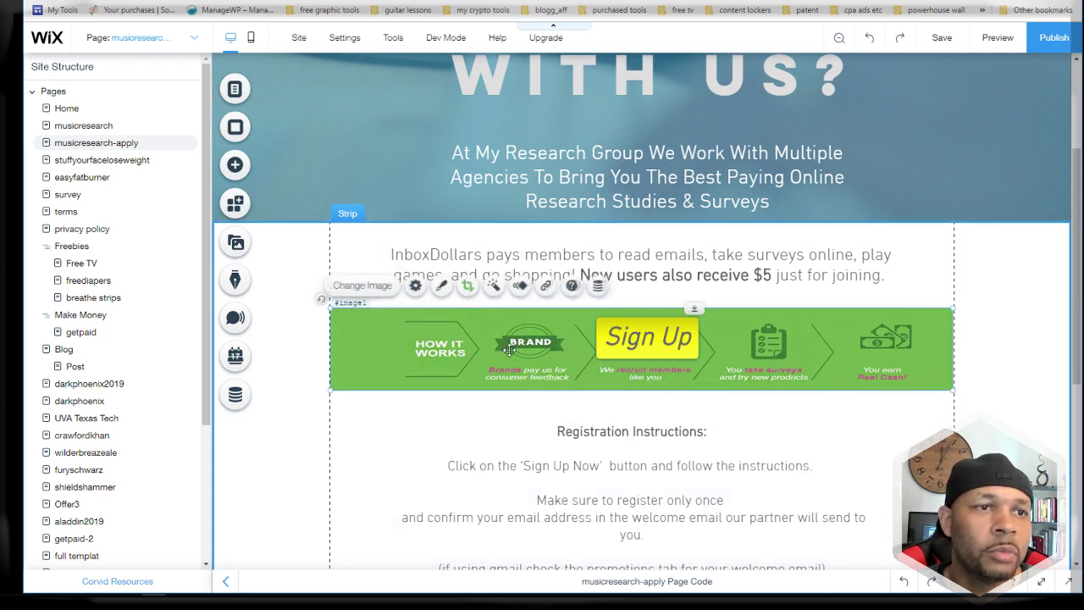
pyautogui.click(540, 288)
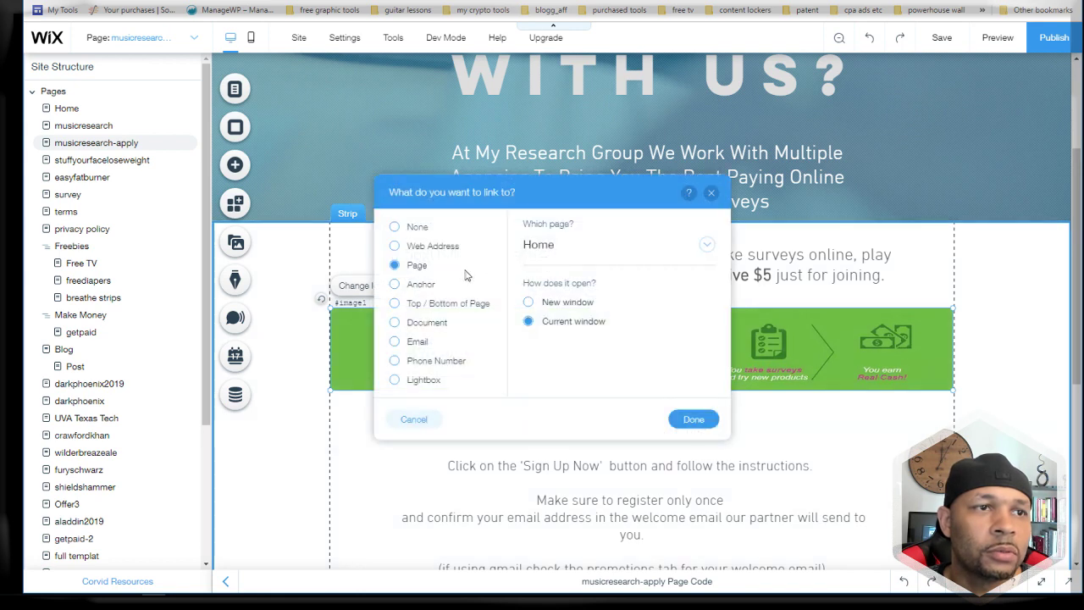
pyautogui.click(444, 250)
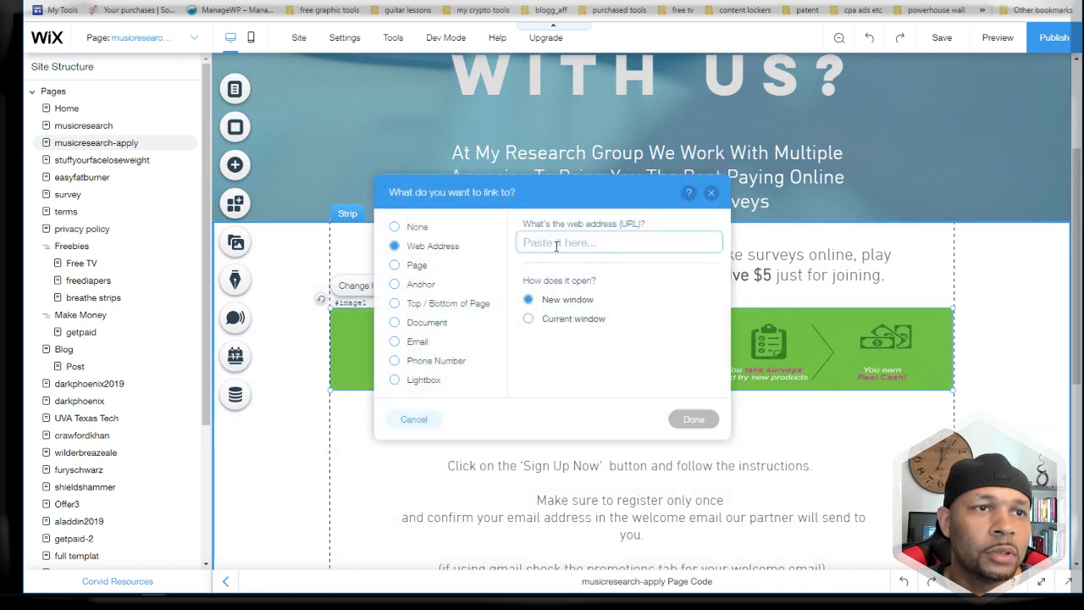
pyautogui.rightClick(562, 243)
pyautogui.click(598, 341)
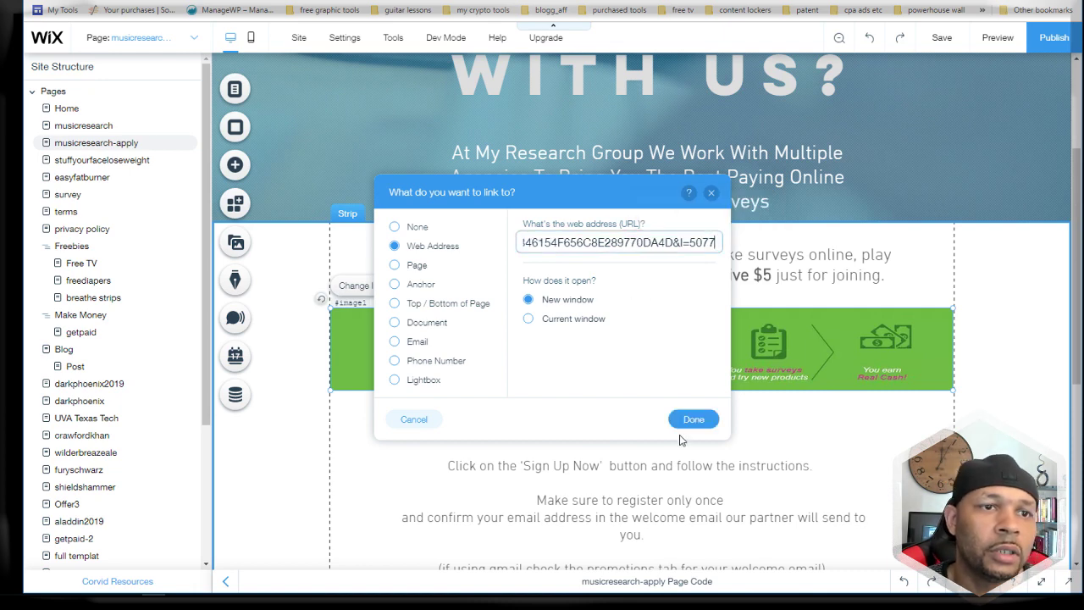
pyautogui.click(690, 419)
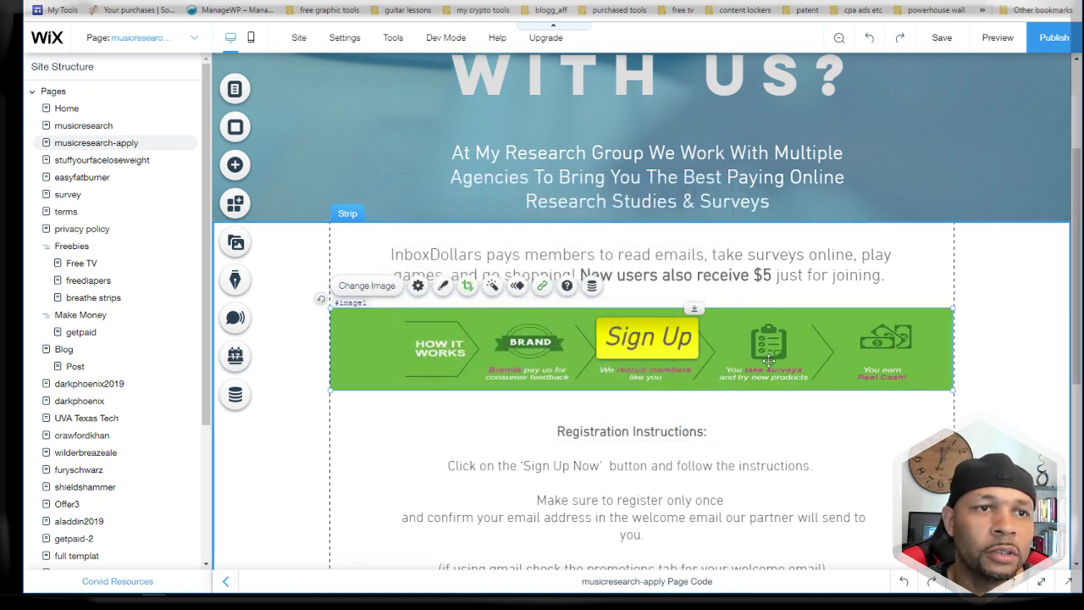
# Step: Link the yellow Sign Up button to the copied tracking link as a web address opening in a new window
pyautogui.click(651, 341)
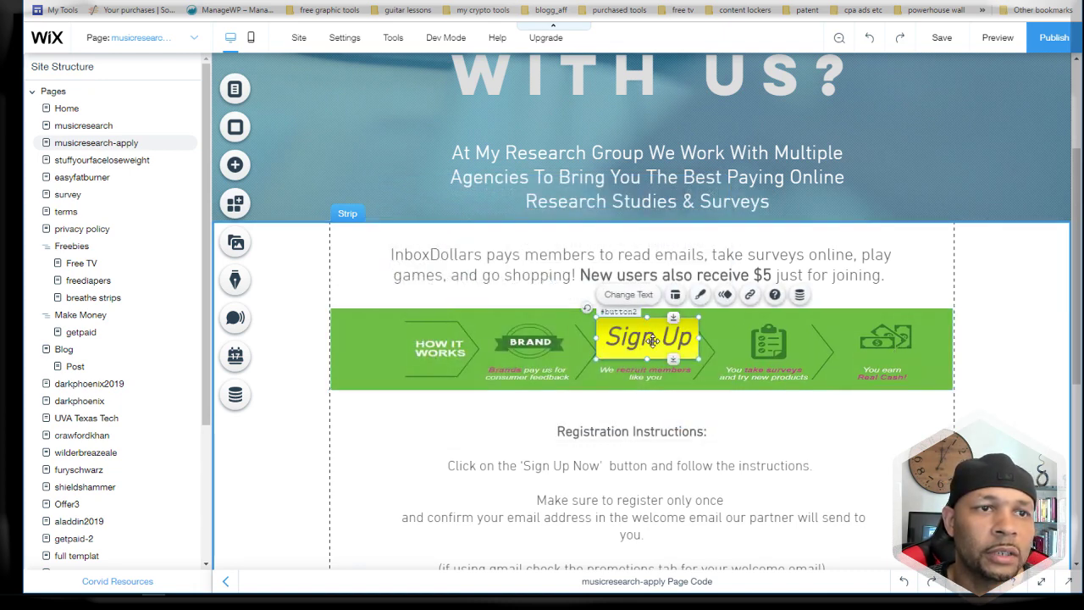
pyautogui.click(750, 295)
pyautogui.click(420, 246)
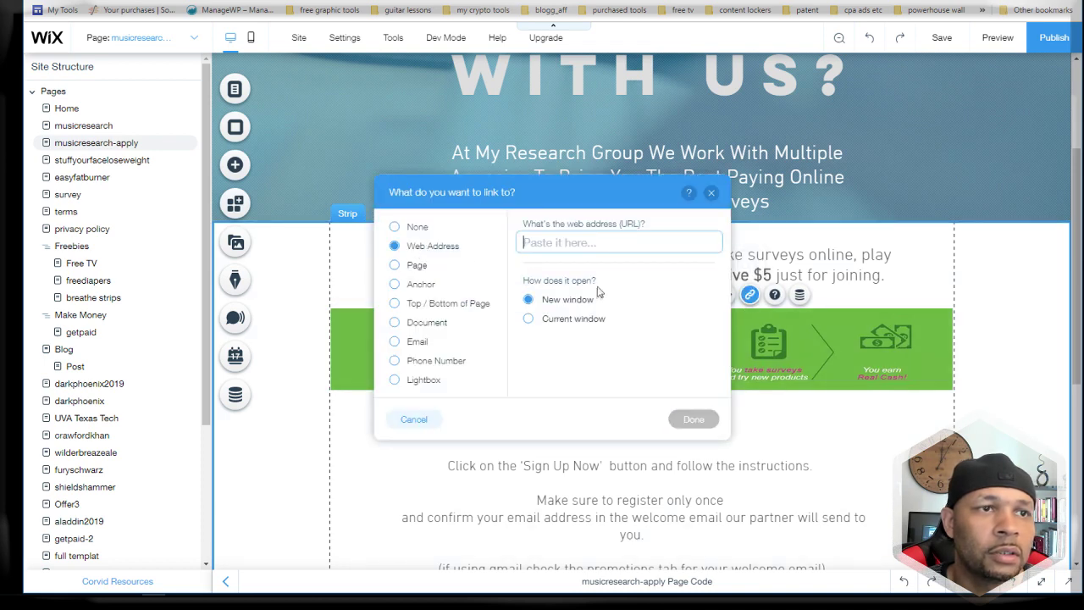
pyautogui.rightClick(587, 244)
pyautogui.click(638, 352)
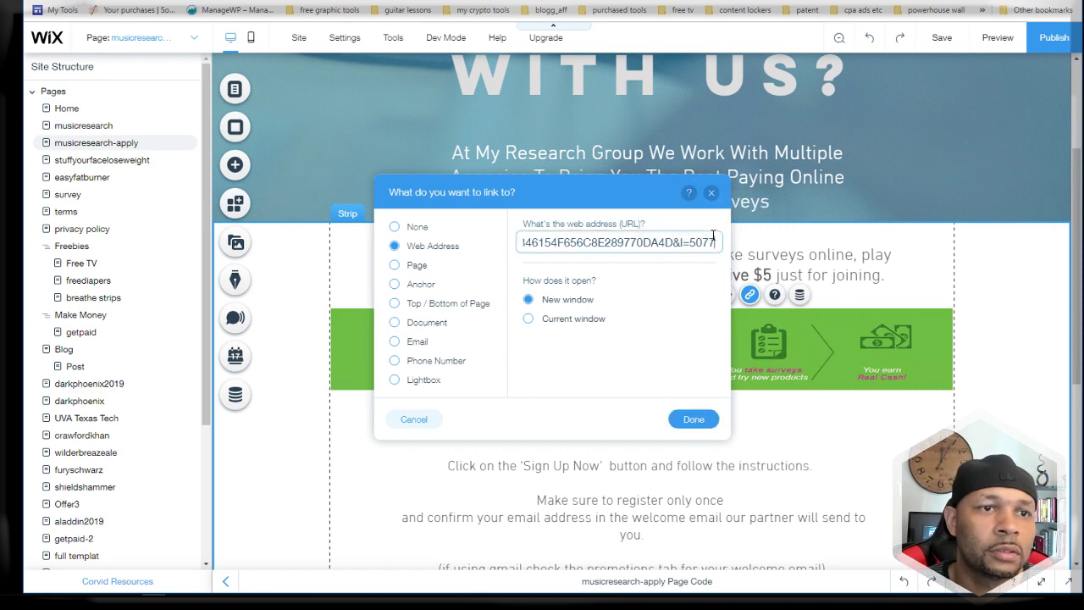
pyautogui.click(703, 419)
pyautogui.click(707, 421)
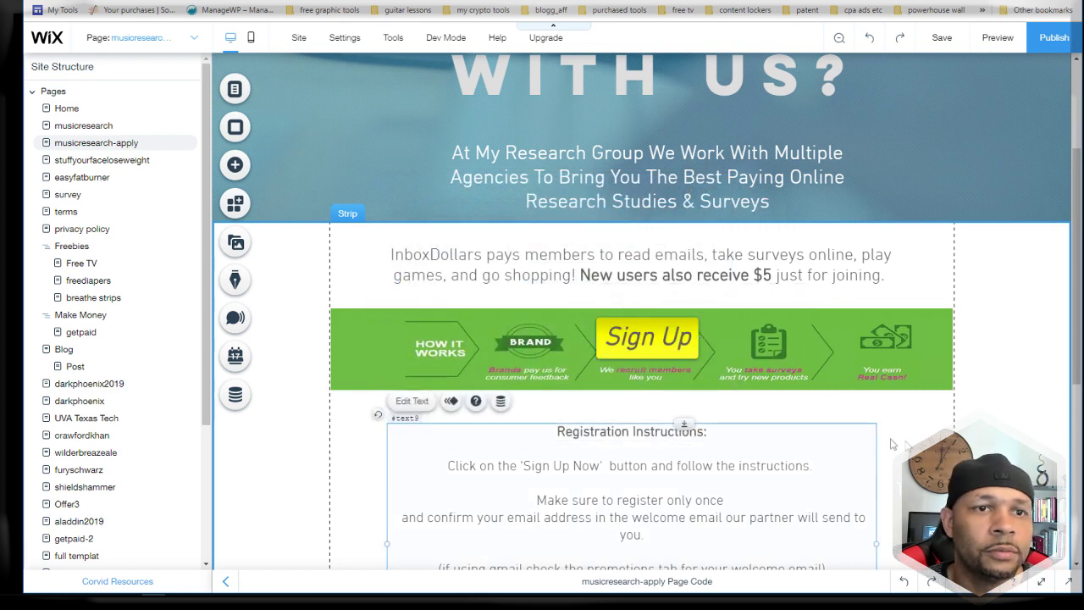
# Step: Review the page from the Work With Us header through the registration instructions to the red Sign Up button
pyautogui.scroll(2, 885, 464)
pyautogui.scroll(-6, 885, 464)
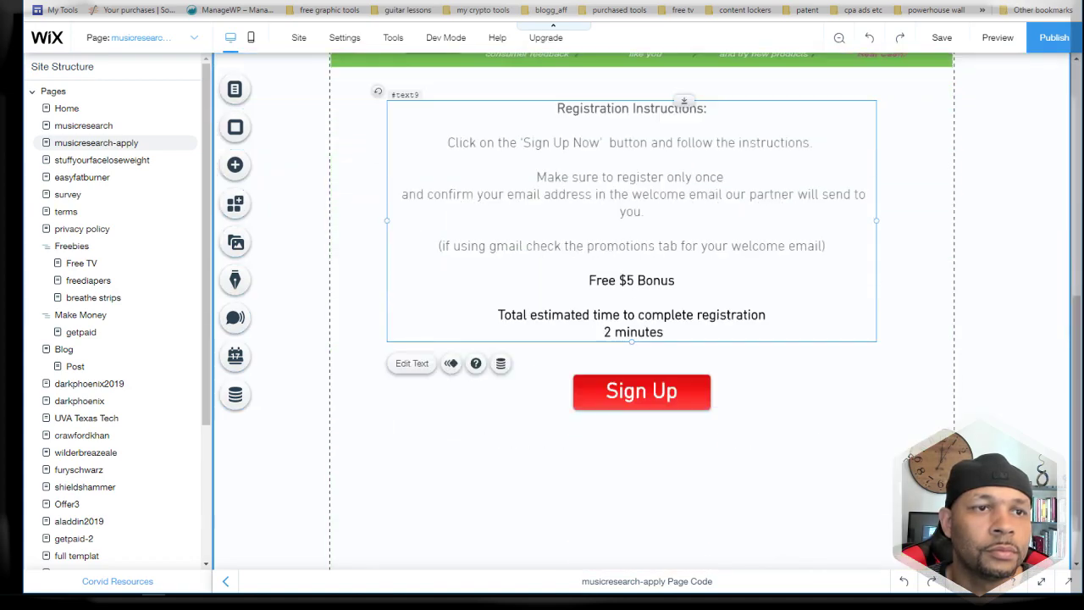
pyautogui.scroll(3, 886, 464)
pyautogui.scroll(-1, 835, 460)
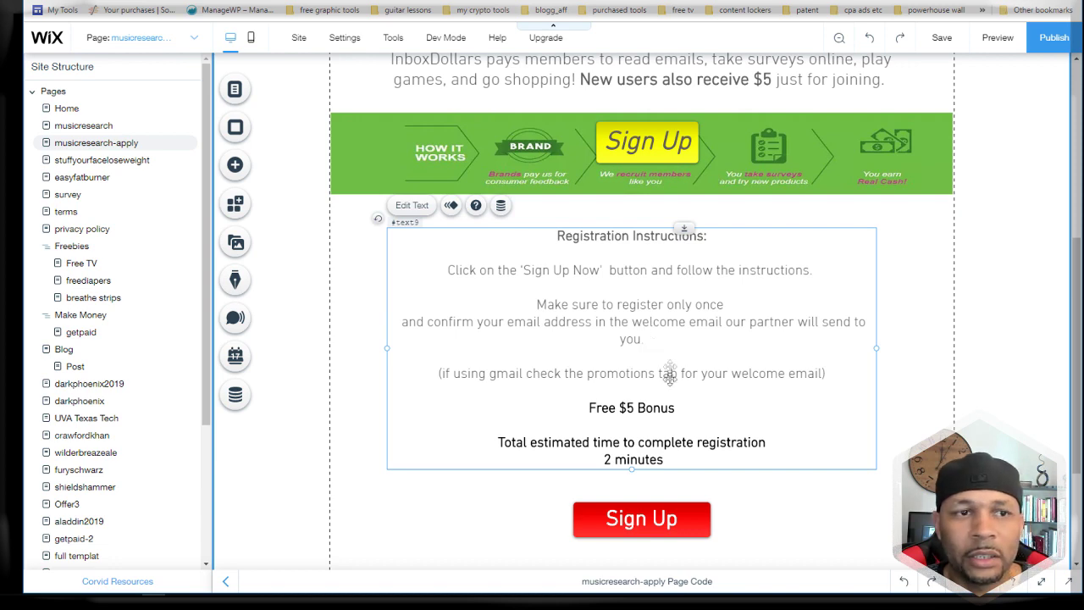
pyautogui.scroll(3, 678, 523)
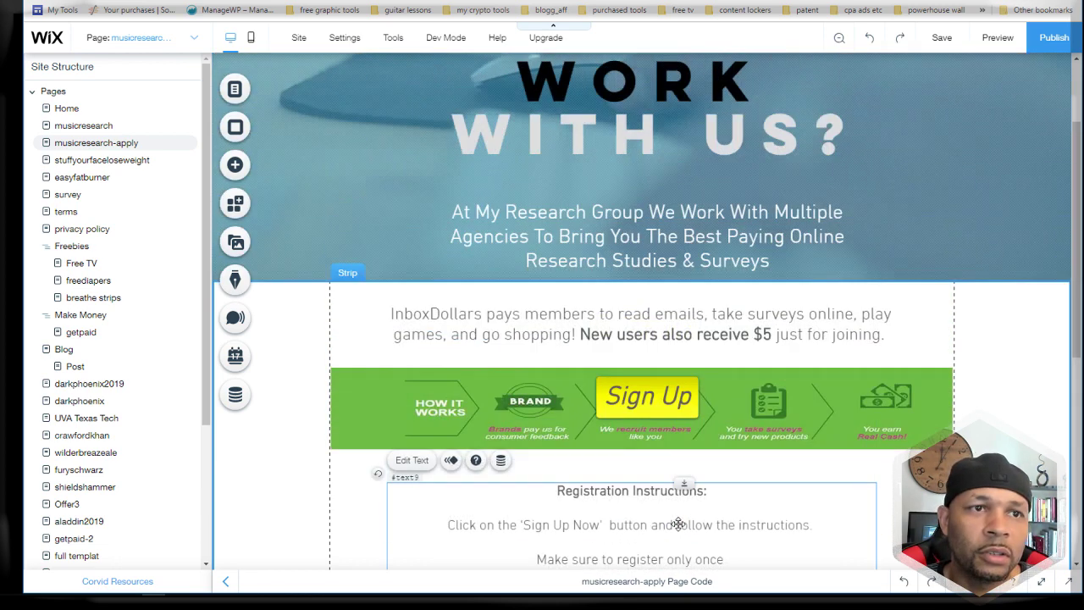
pyautogui.scroll(2, 678, 524)
pyautogui.scroll(-2, 678, 523)
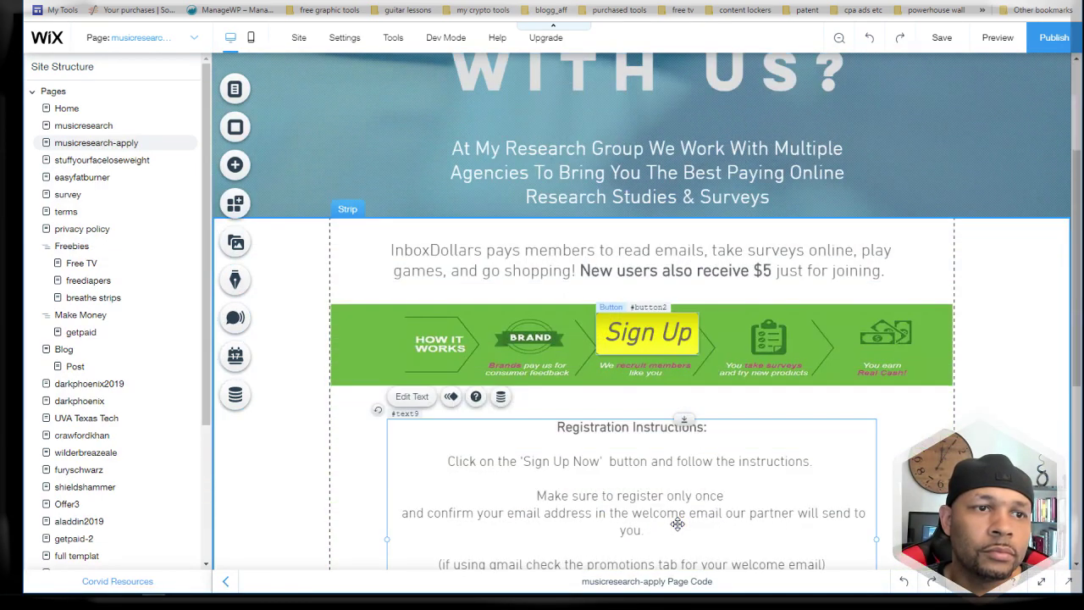
pyautogui.scroll(-3, 678, 524)
pyautogui.scroll(5, 560, 334)
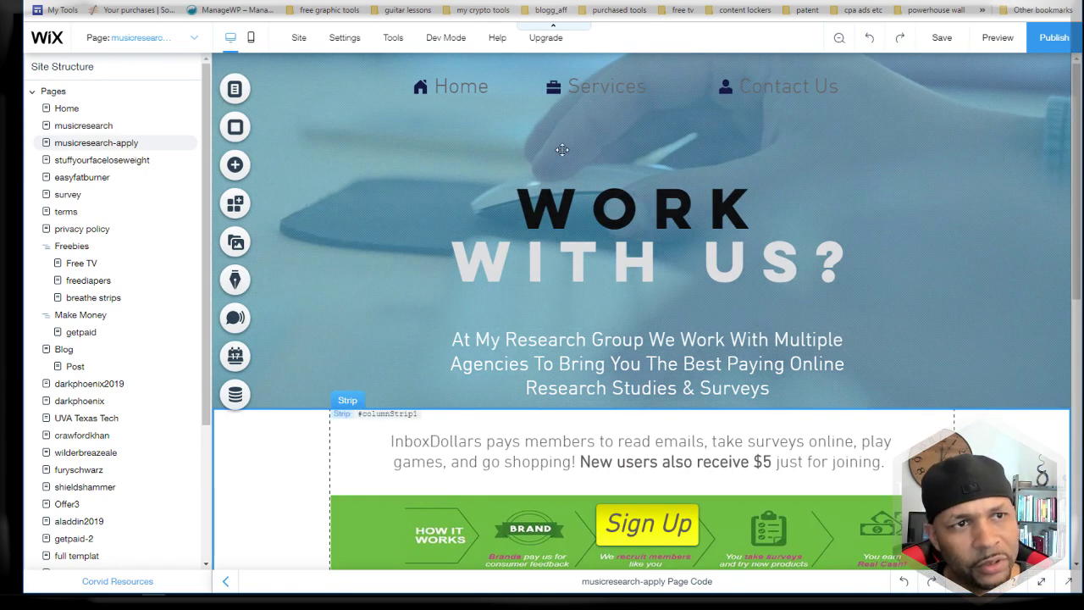
# Step: Save the musicresearch-apply page and return to its header
pyautogui.scroll(-4, 500, 340)
pyautogui.click(522, 358)
pyautogui.scroll(-2, 576, 488)
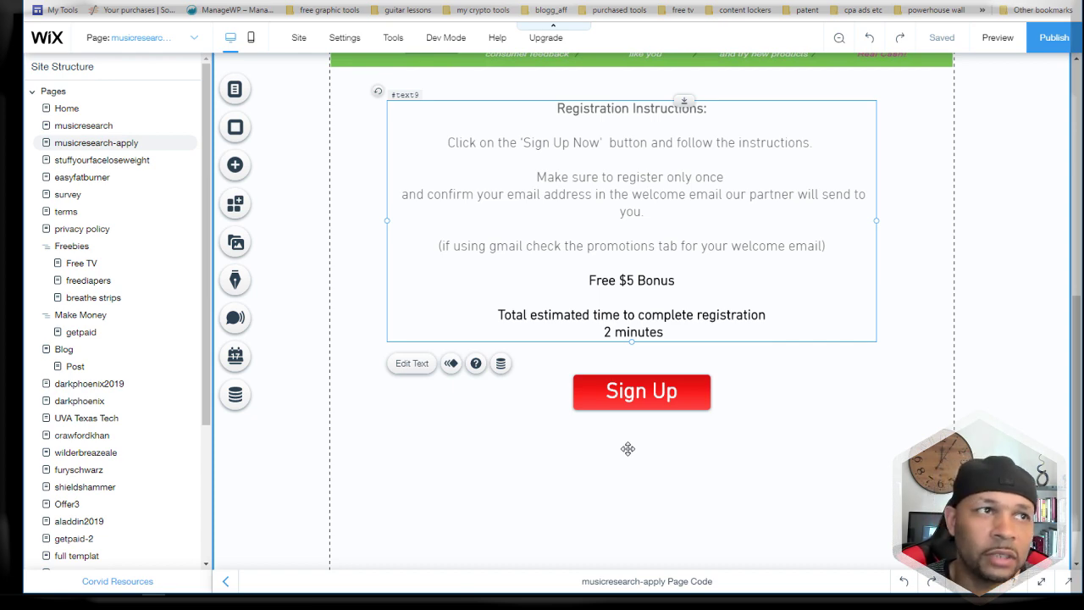
pyautogui.scroll(8, 627, 449)
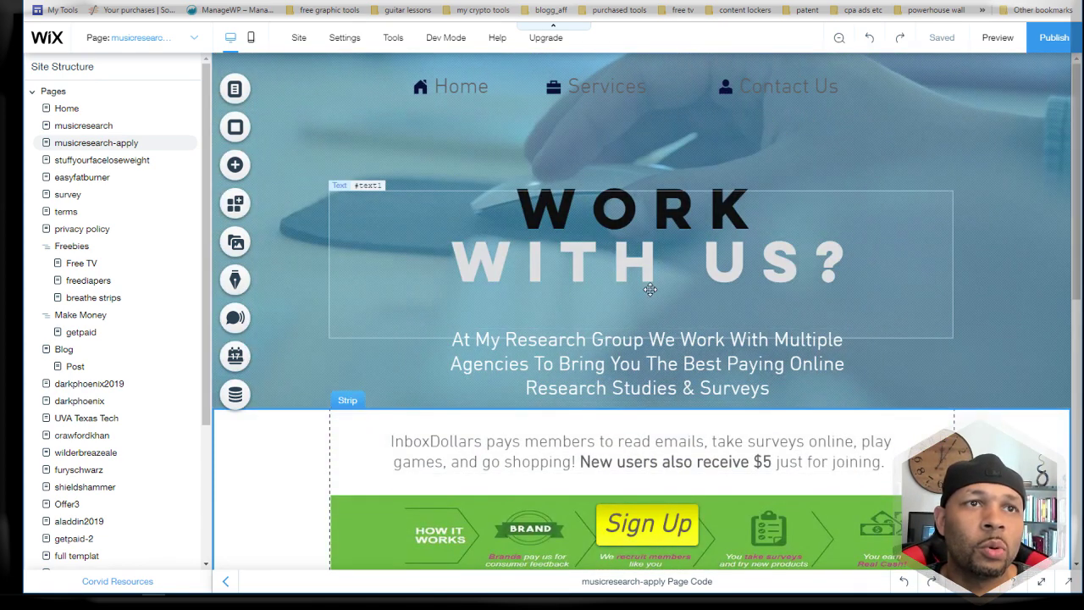
# Step: Open ClickMagick's Maxbounty tracking links, examine the FreeDiapersBtn statistics, and check them alongside the InboxDollars campaign details in MaxBounty
pyautogui.hotkey('ctrl', 'Tab')
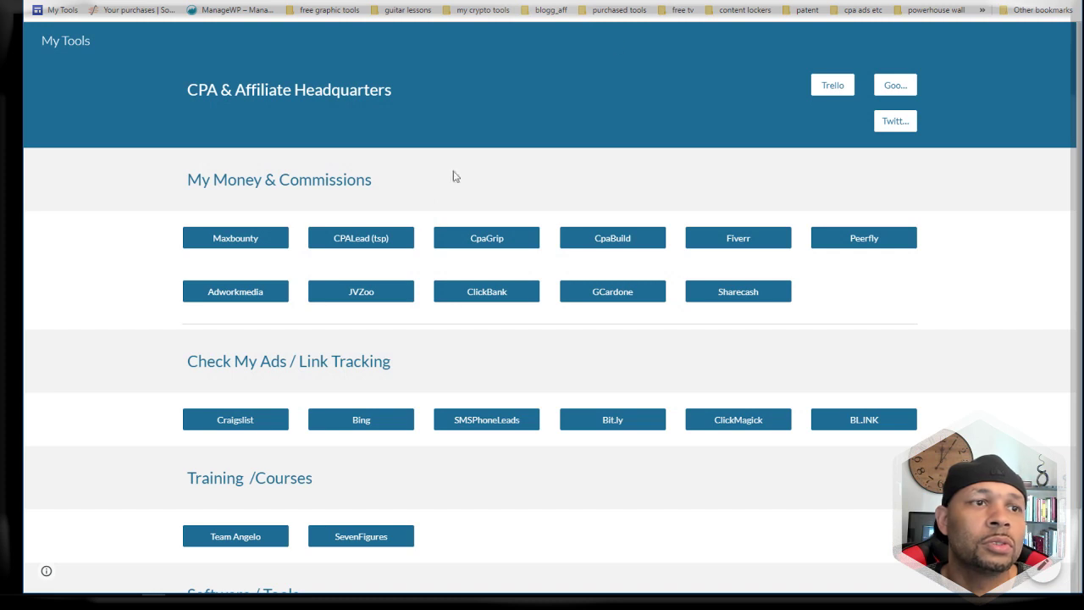
pyautogui.click(750, 421)
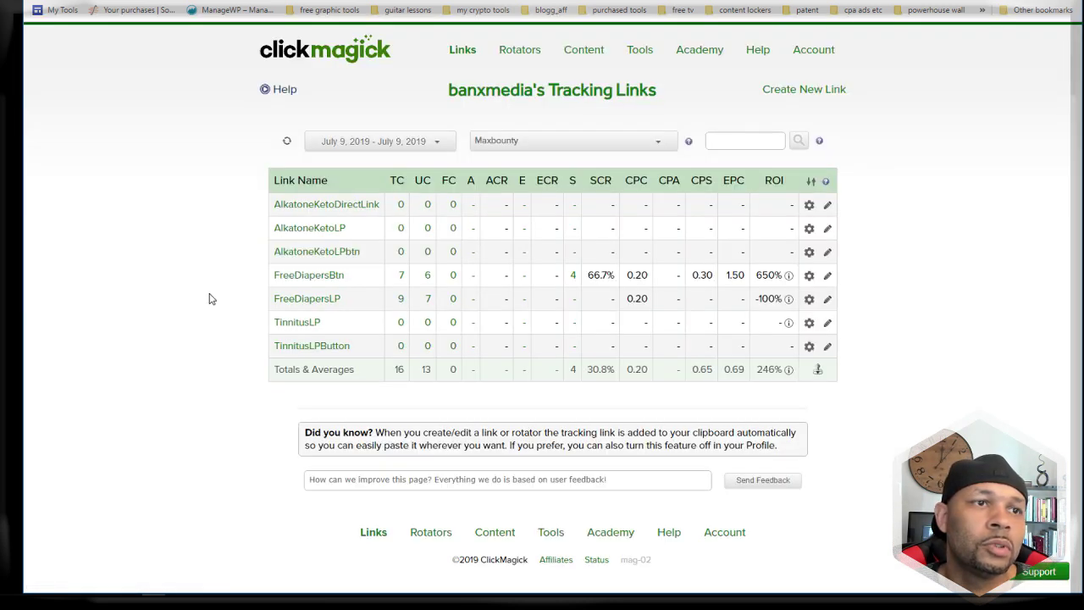
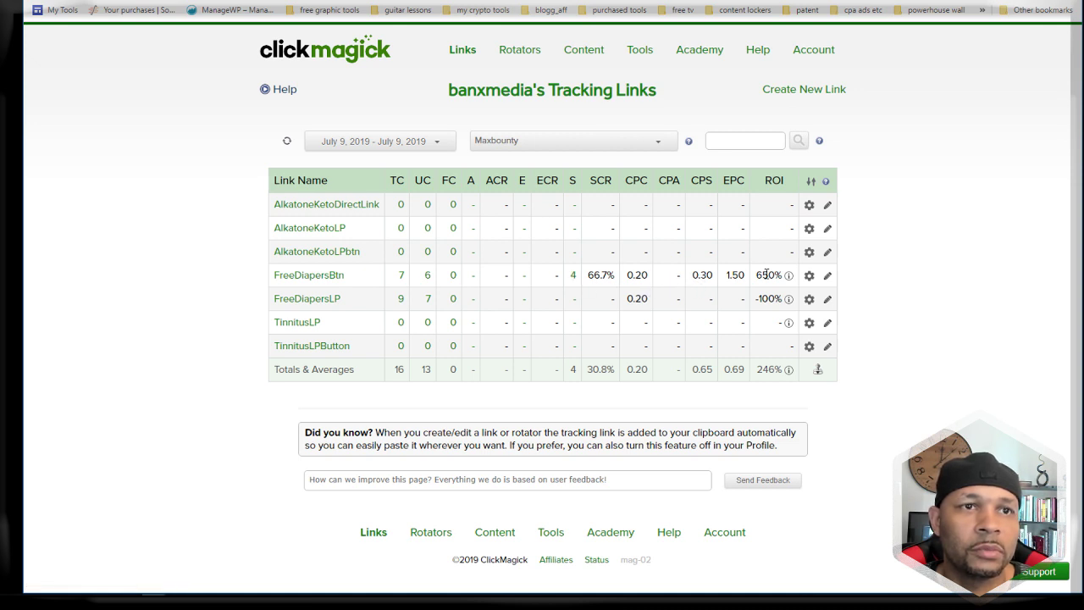
pyautogui.moveTo(766, 273); pyautogui.dragTo(761, 274)
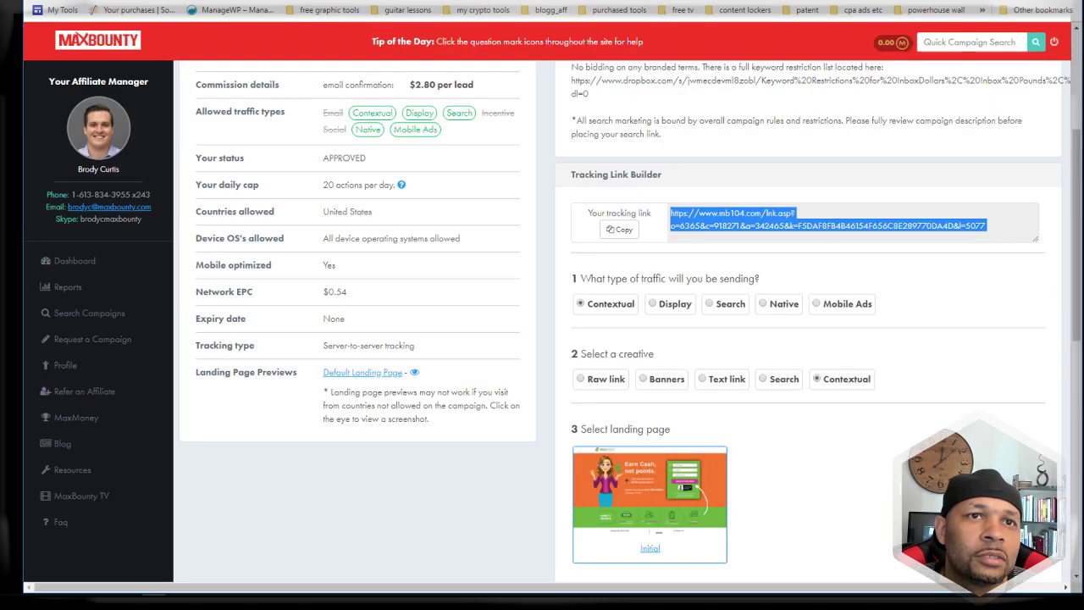
pyautogui.scroll(3, 464, 301)
pyautogui.scroll(-2, 463, 301)
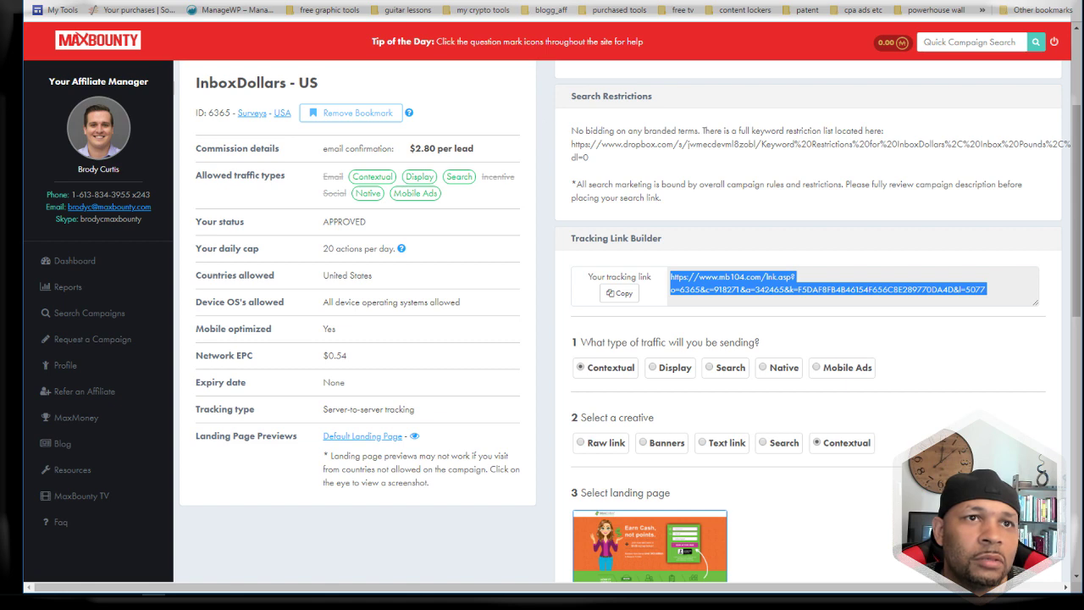
pyautogui.hotkey('ctrl', 'Tab')
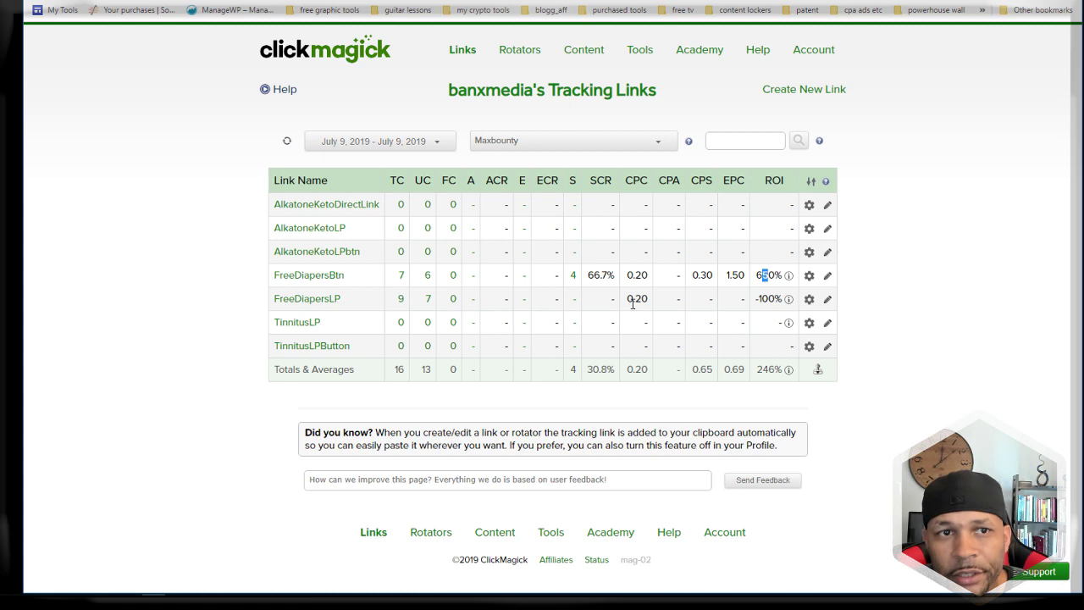
pyautogui.click(881, 270)
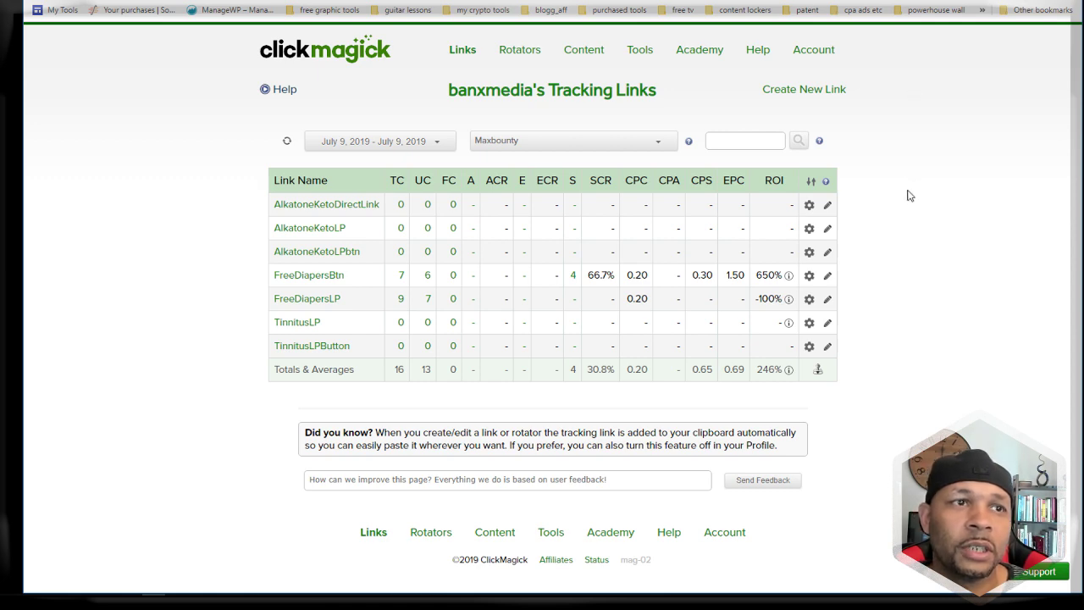
# Step: Switch to the Craigslist computer-gigs ad for the music research study
pyautogui.click(734, 2)
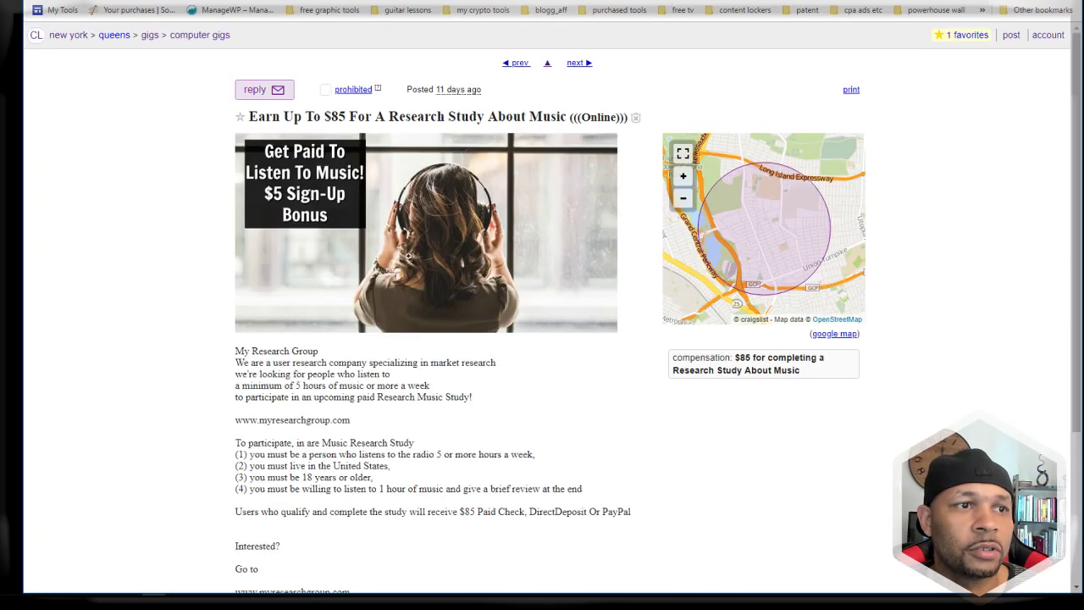
# Step: Switch from the Craigslist ad to Pexels, search for "listening to music" and show the photo results
pyautogui.scroll(-2, 389, 279)
pyautogui.scroll(2, 360, 254)
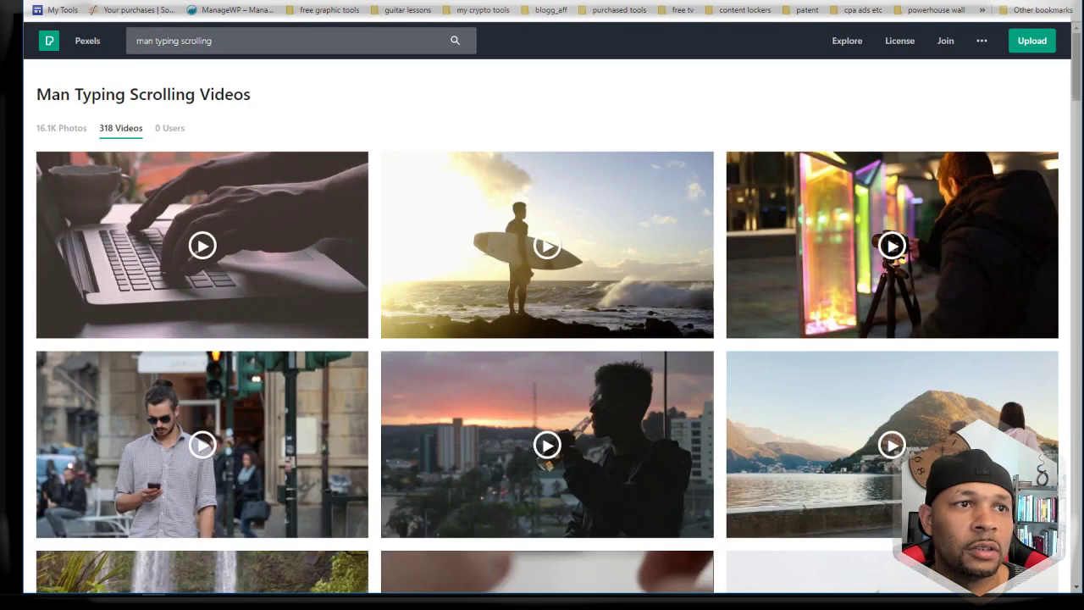
pyautogui.click(134, 44)
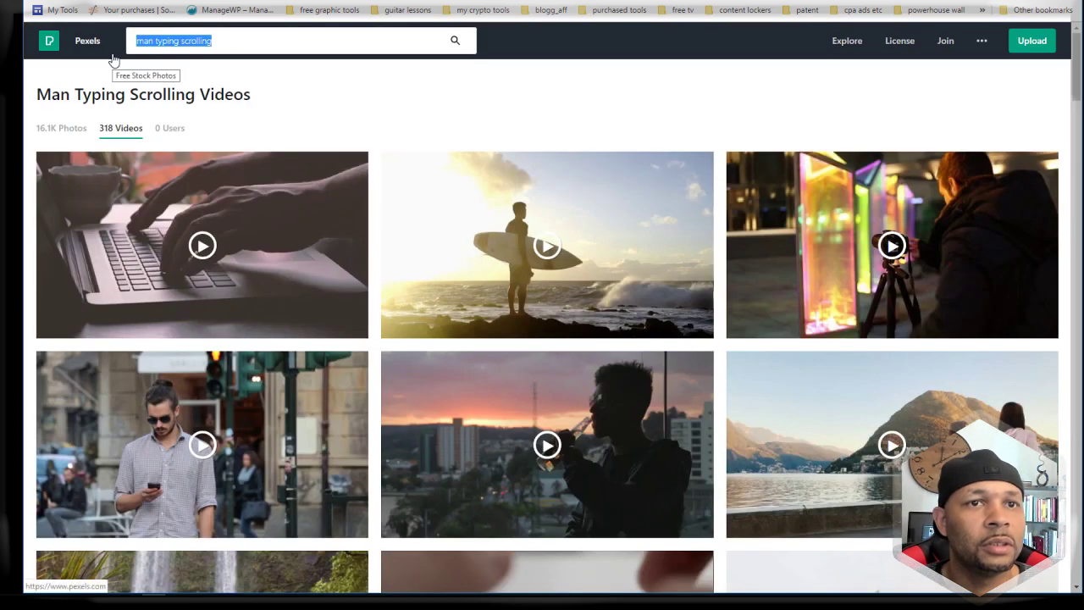
pyautogui.write('listening to mus')
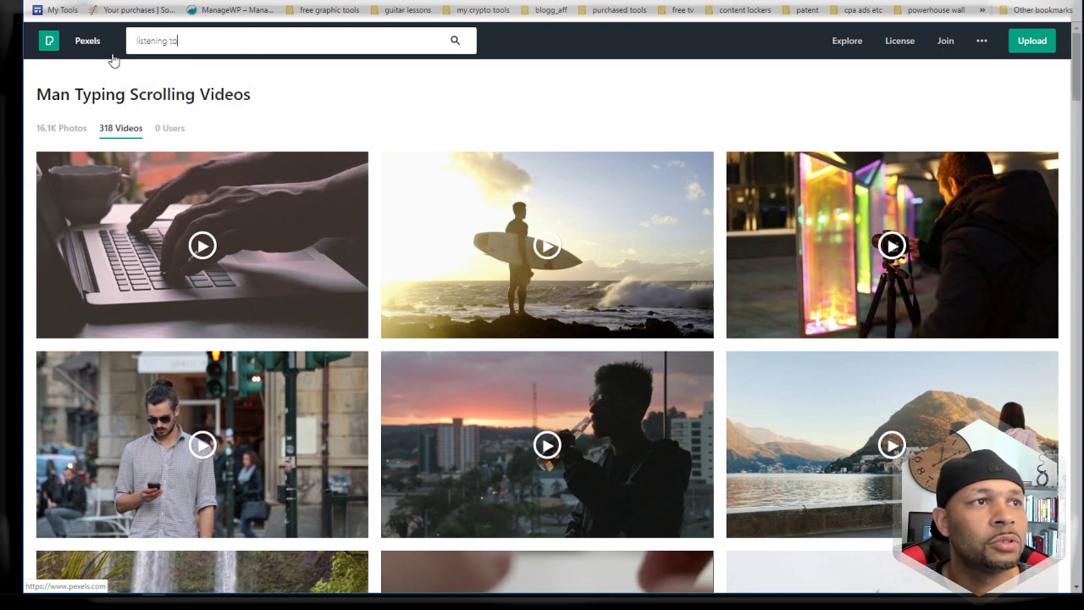
pyautogui.write('ic')
pyautogui.press('Return')
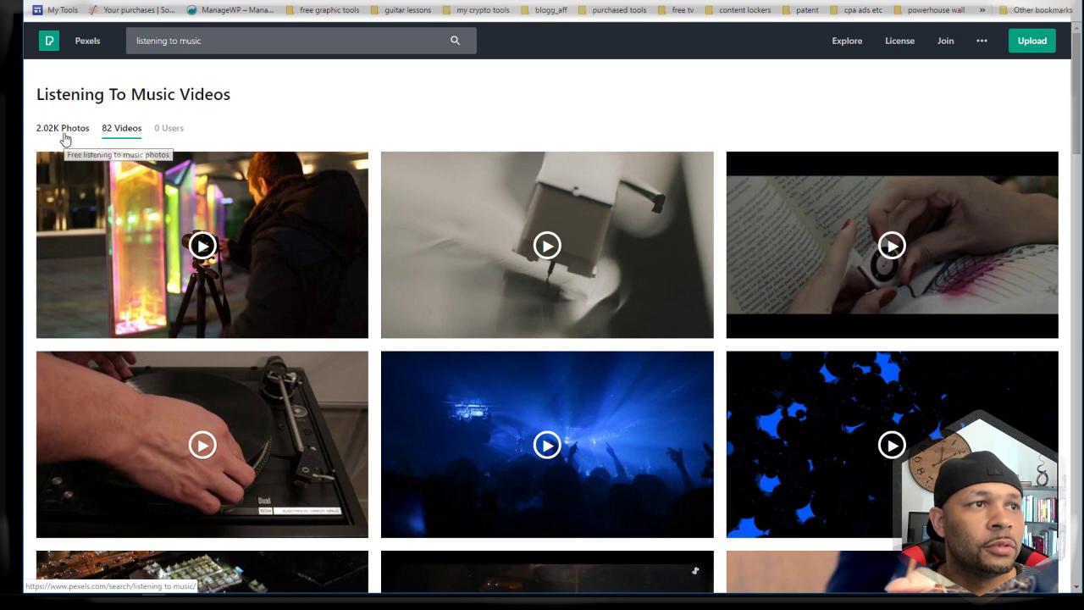
pyautogui.click(65, 138)
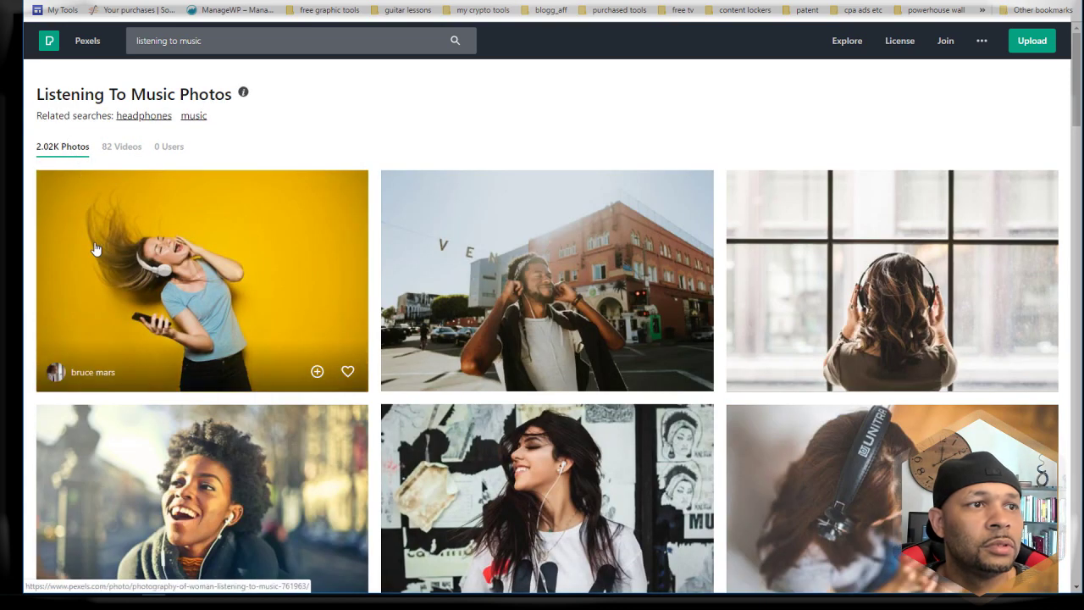
# Step: Browse the listening-to-music photos for images suited to the music research ad
pyautogui.scroll(-1, 96, 249)
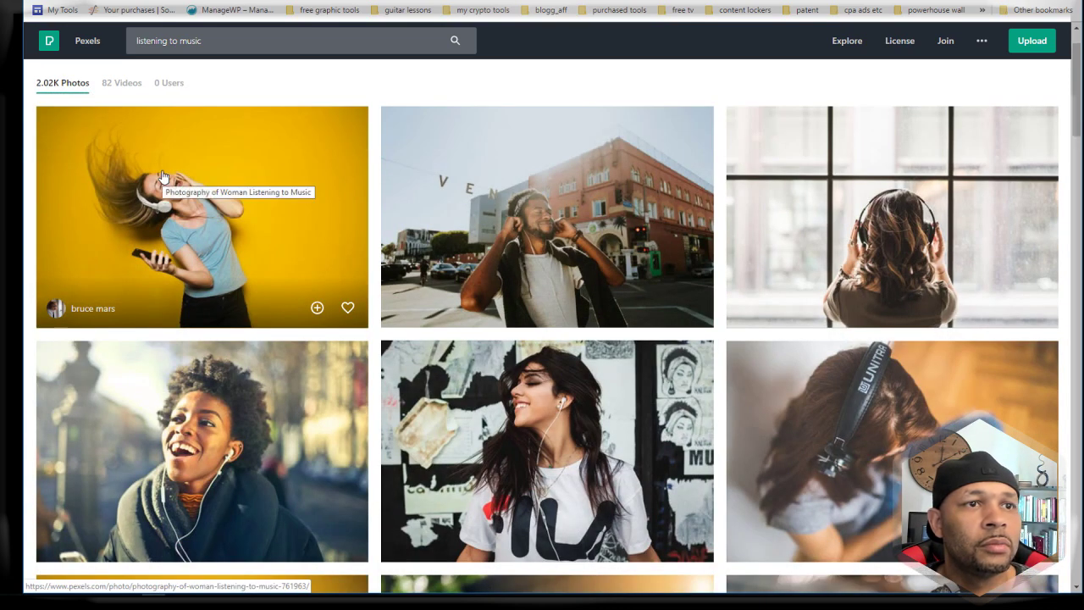
pyautogui.scroll(-1, 163, 176)
pyautogui.scroll(1, 771, 196)
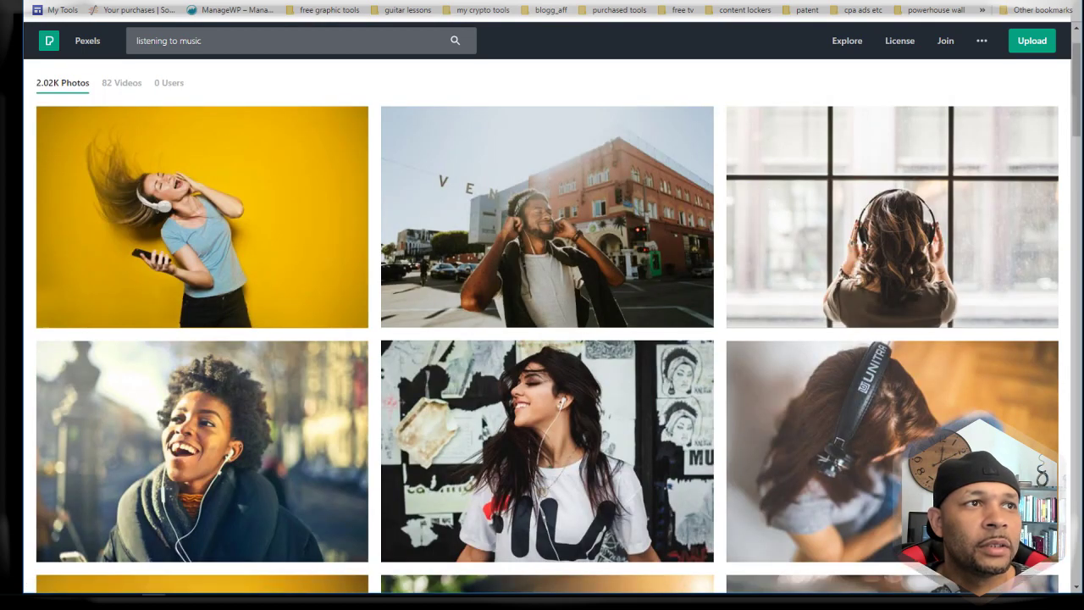
pyautogui.scroll(-3, 551, 254)
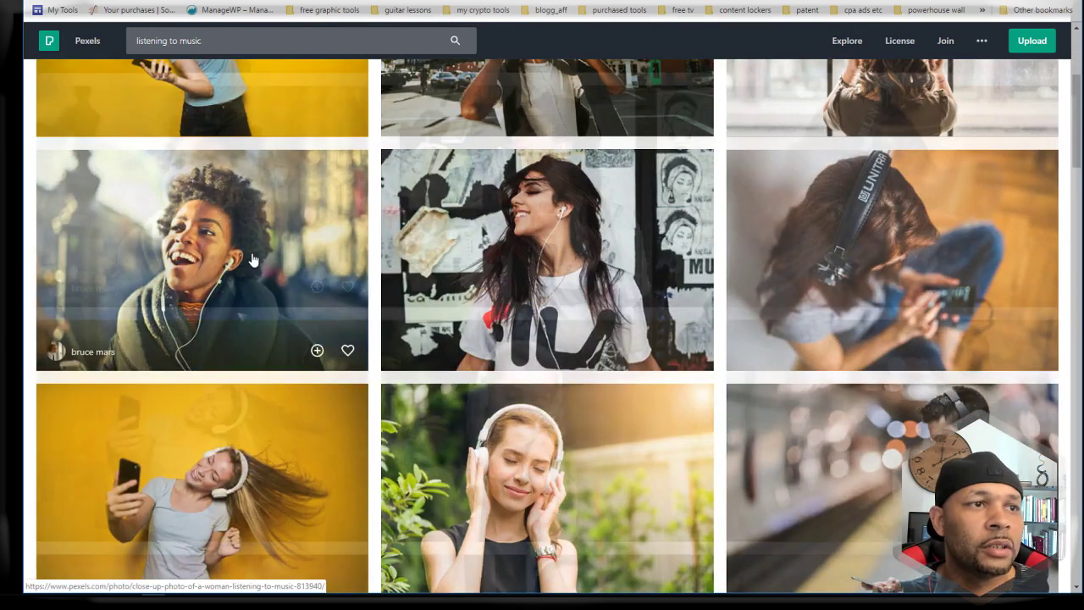
pyautogui.scroll(-3, 253, 259)
pyautogui.scroll(-2, 440, 259)
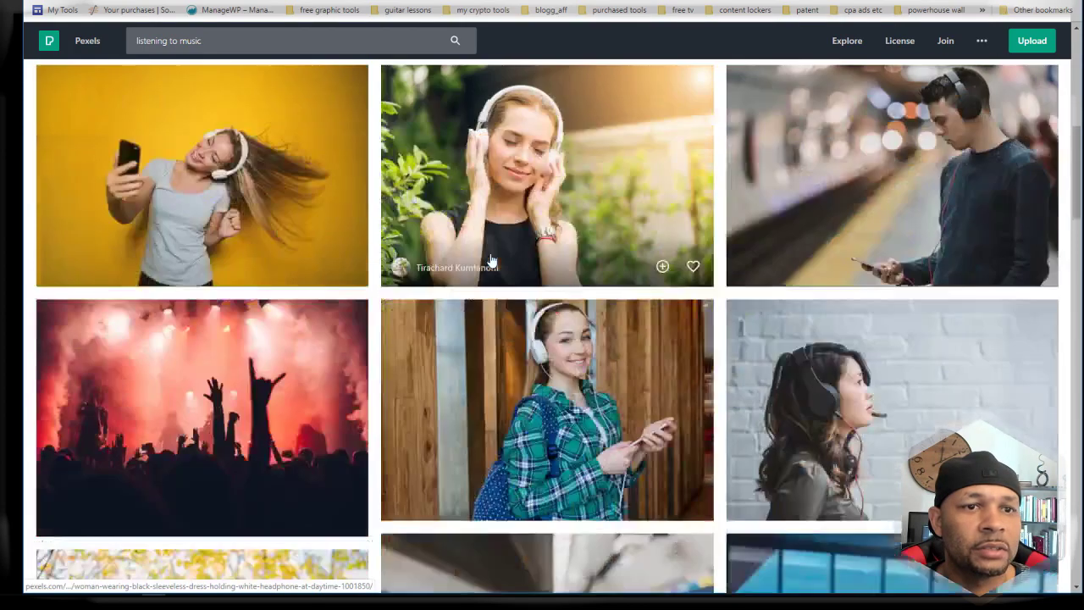
pyautogui.scroll(-2, 491, 260)
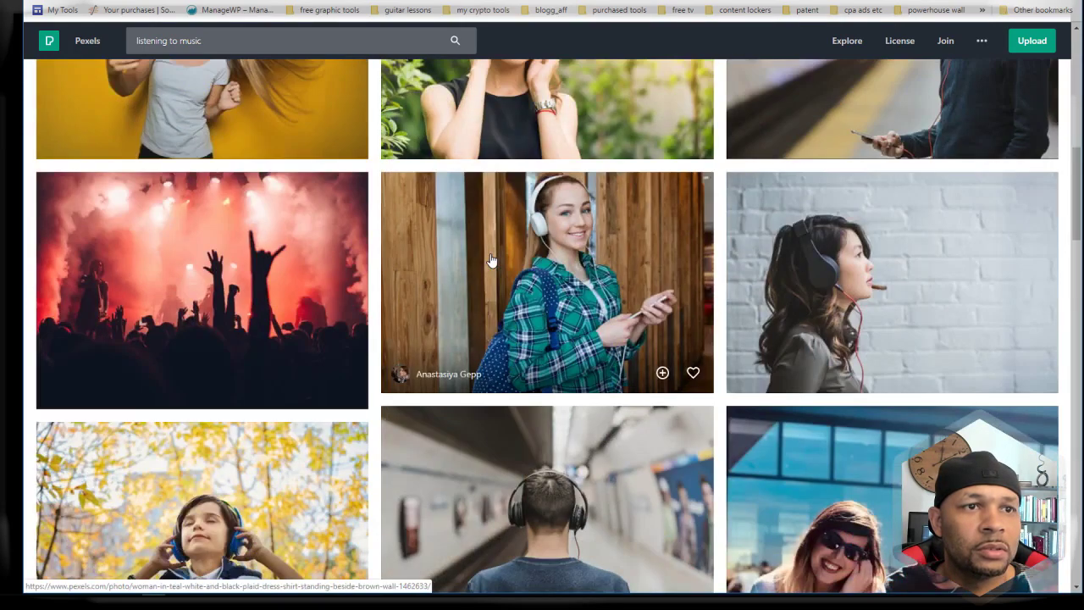
pyautogui.scroll(-2, 491, 259)
pyautogui.scroll(-6, 490, 259)
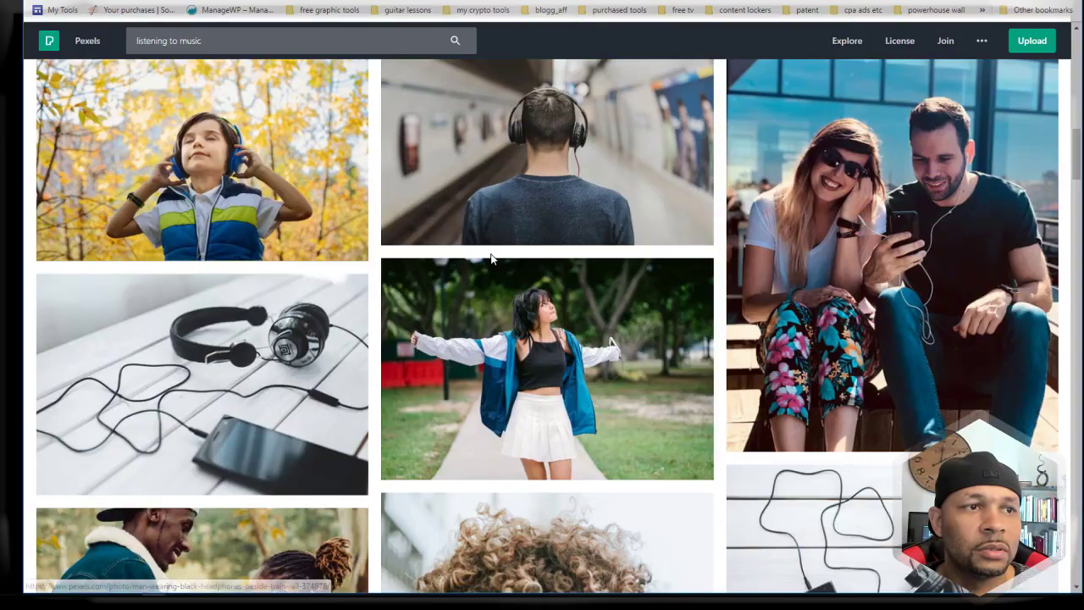
pyautogui.scroll(-5, 490, 260)
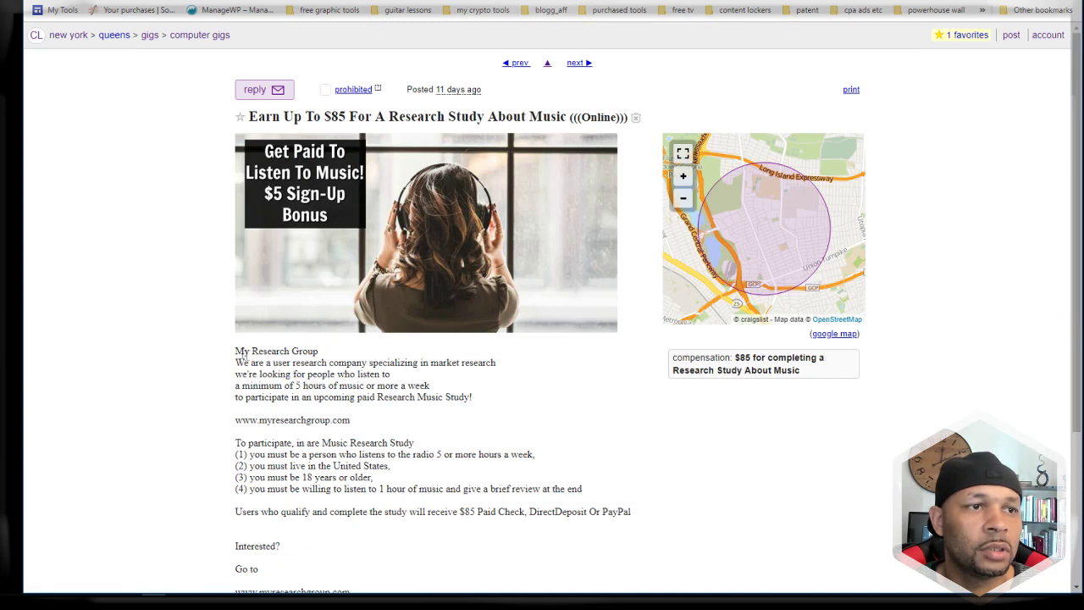
# Step: Return to the Craigslist music research ad and review its text, website address, participation requirements and Click Here link
pyautogui.moveTo(325, 420); pyautogui.dragTo(331, 420)
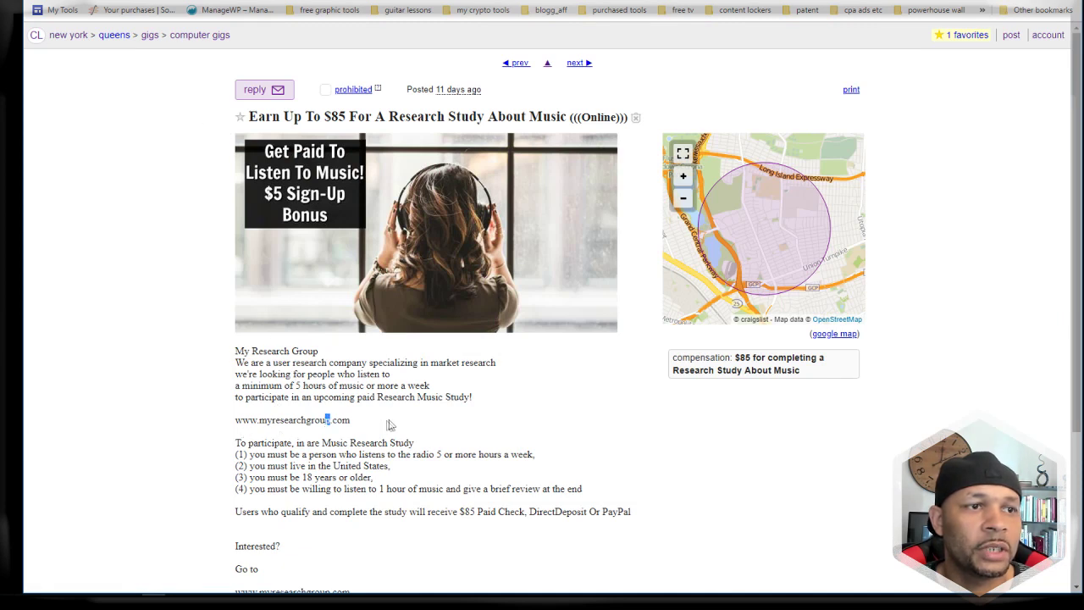
pyautogui.scroll(-3, 389, 425)
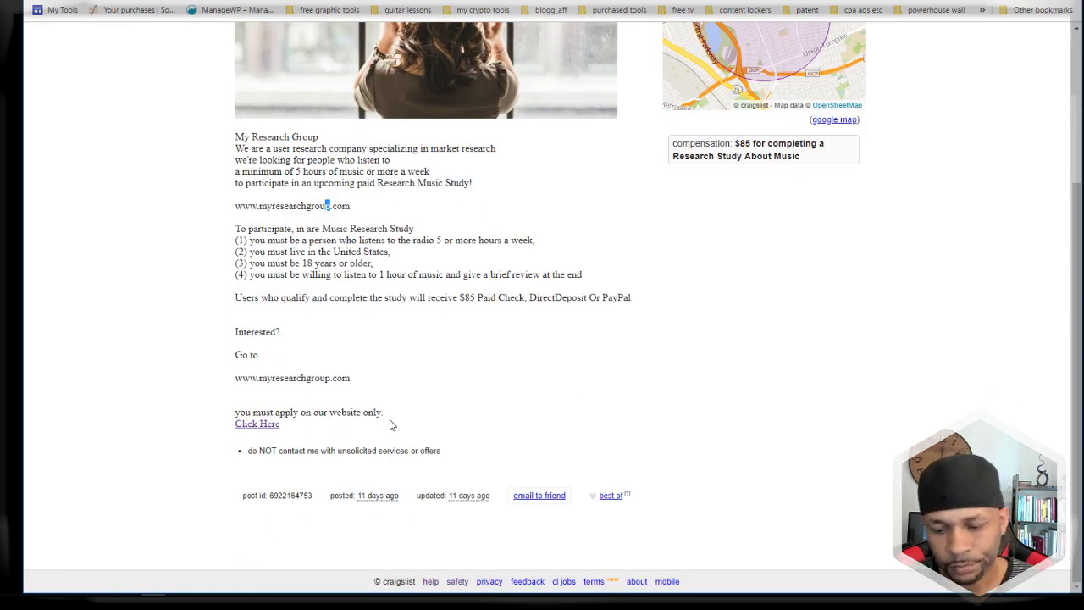
pyautogui.scroll(2, 388, 424)
pyautogui.scroll(-2, 387, 422)
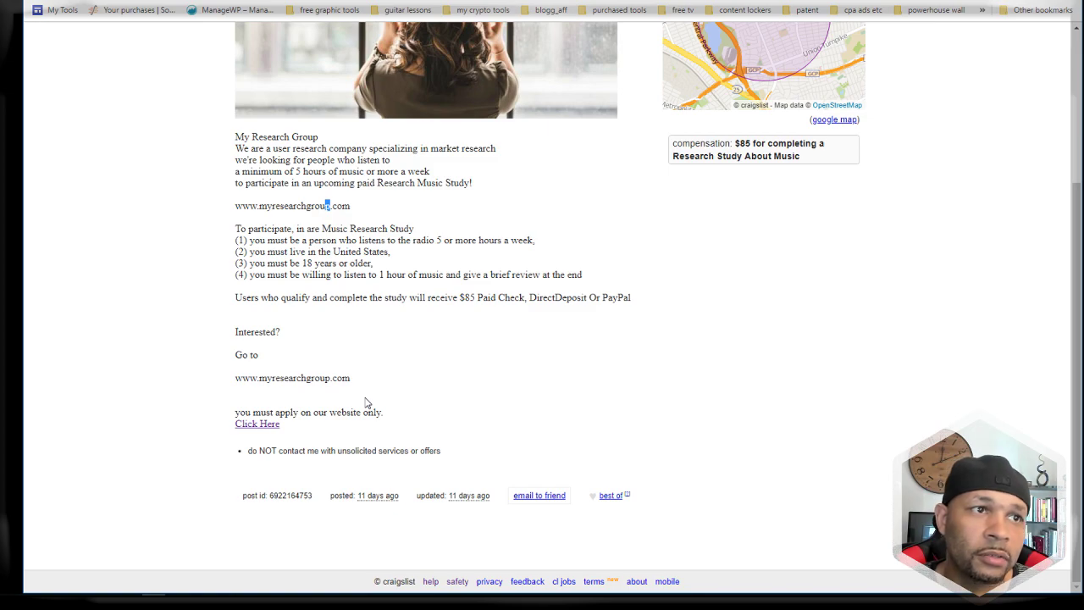
pyautogui.scroll(3, 366, 403)
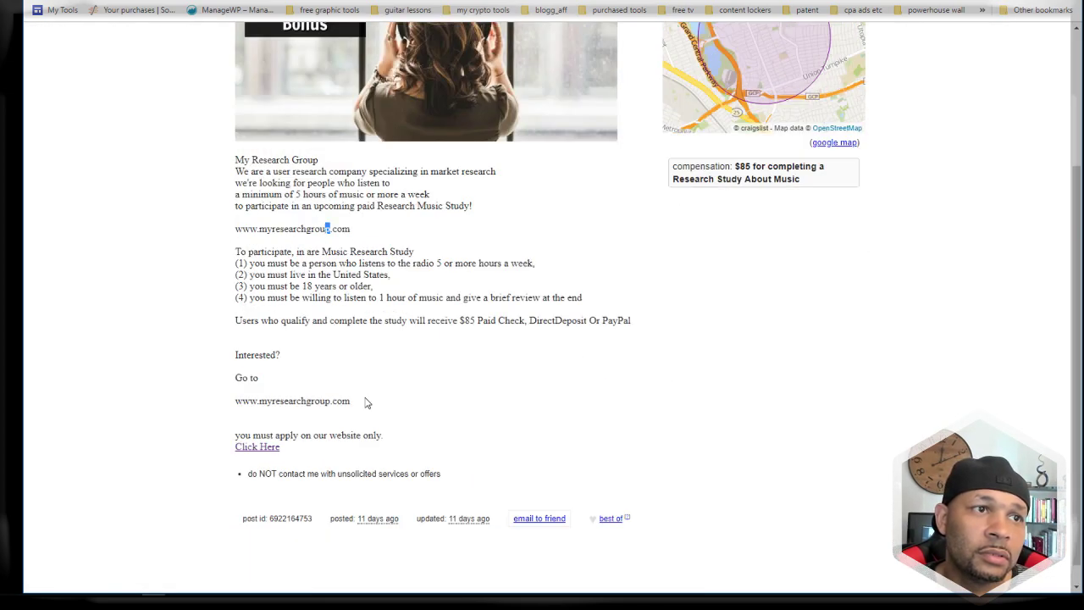
pyautogui.scroll(-1, 366, 403)
pyautogui.scroll(3, 365, 398)
pyautogui.click(364, 396)
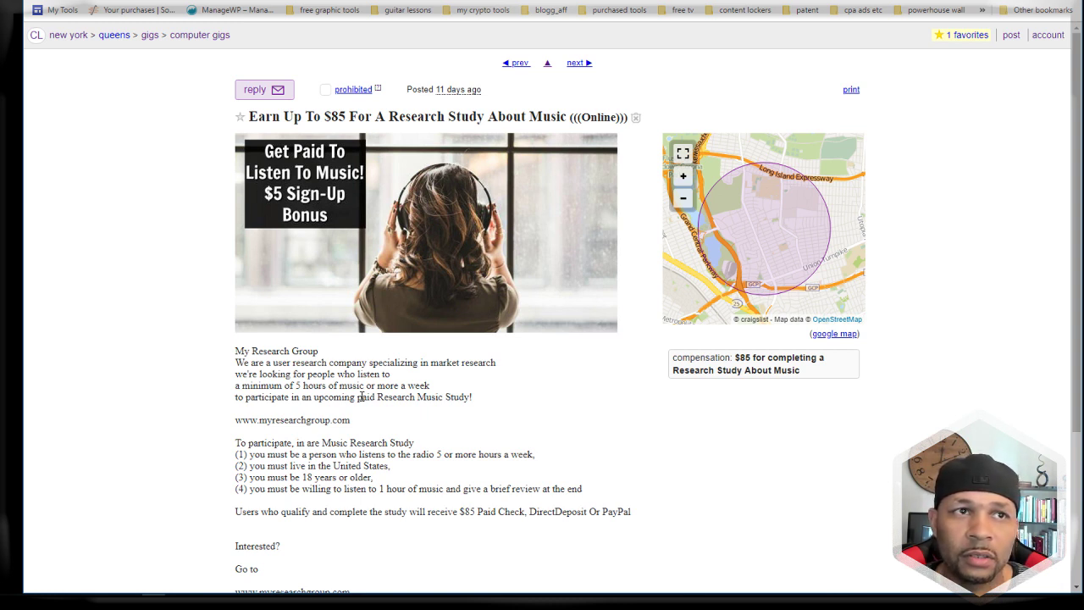
pyautogui.scroll(-1, 370, 416)
pyautogui.scroll(1, 371, 416)
pyautogui.scroll(-2, 436, 260)
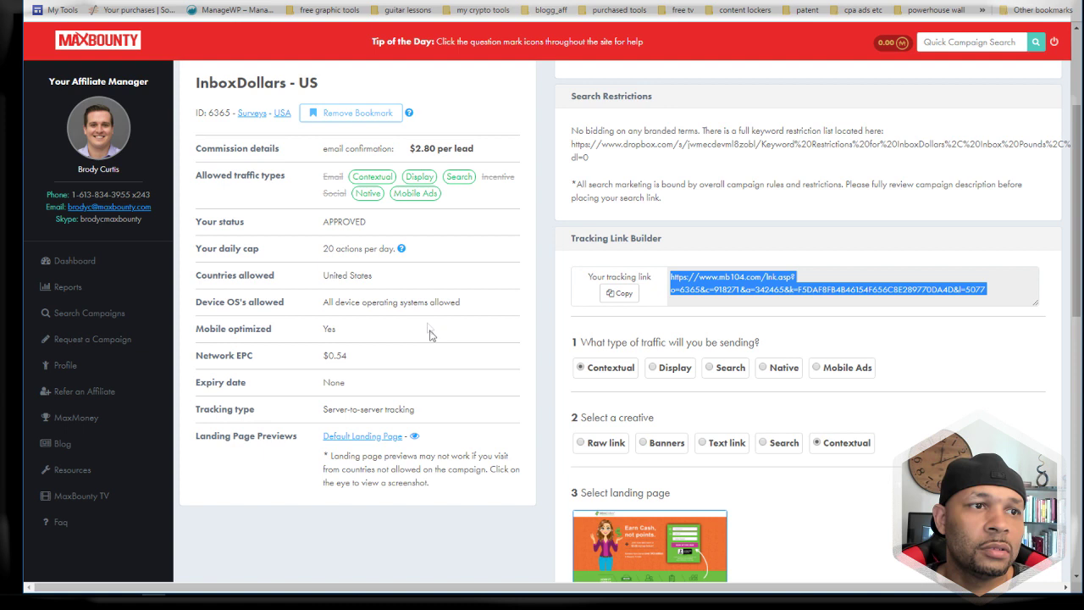
# Step: Switch to the InboxDollars - US campaign in MaxBounty and highlight its Network EPC value
pyautogui.doubleClick(245, 355)
pyautogui.moveTo(322, 356); pyautogui.dragTo(354, 363)
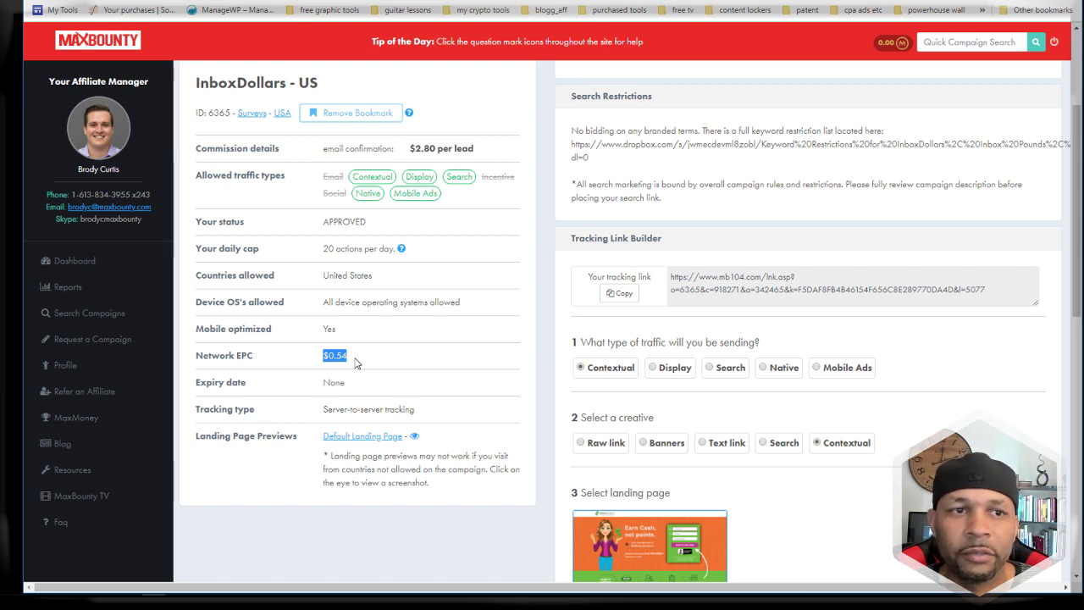
pyautogui.click(377, 365)
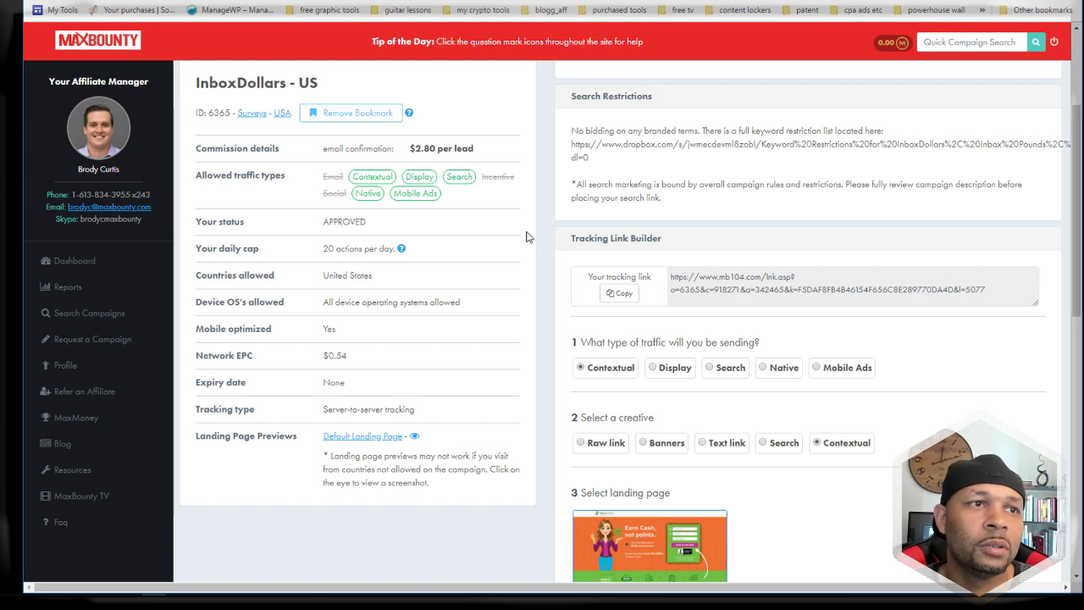
# Step: Examine the InboxDollars campaign's allowed traffic types, targeting tips and search restrictions
pyautogui.moveTo(336, 182)
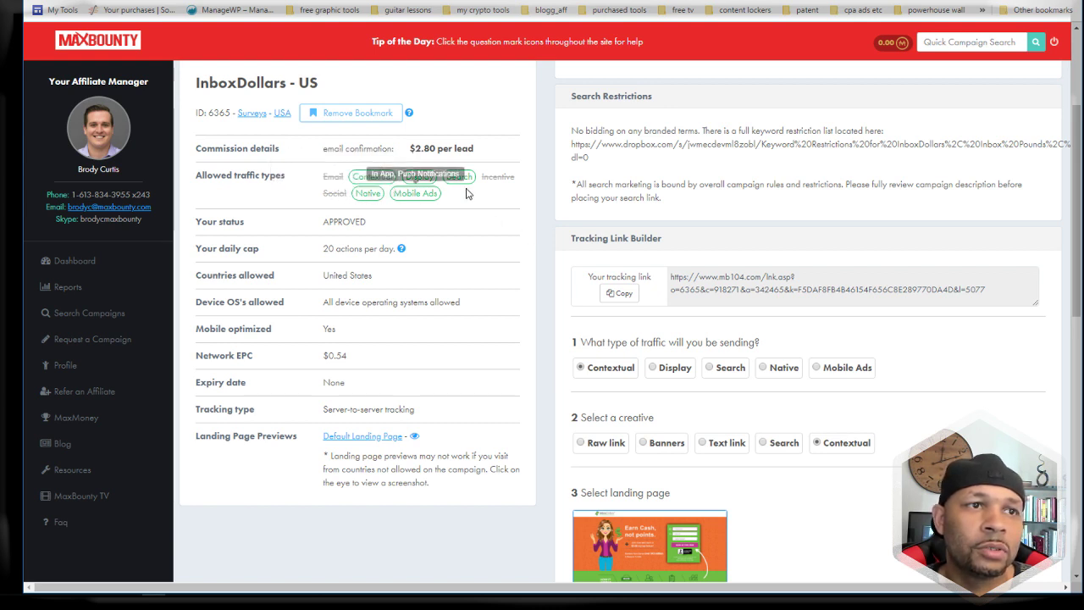
pyautogui.moveTo(485, 189)
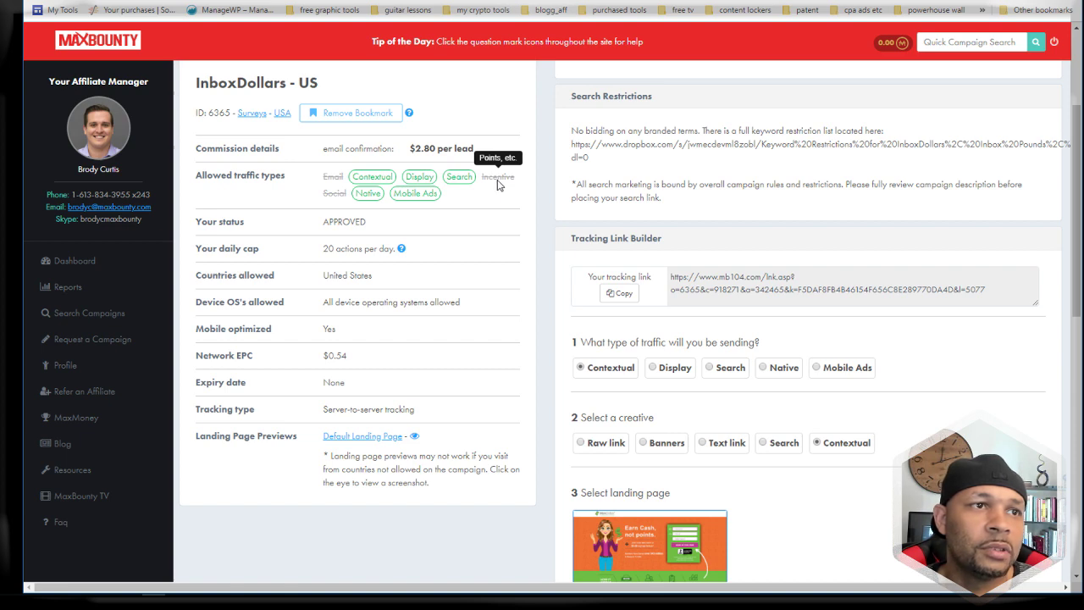
pyautogui.moveTo(383, 197)
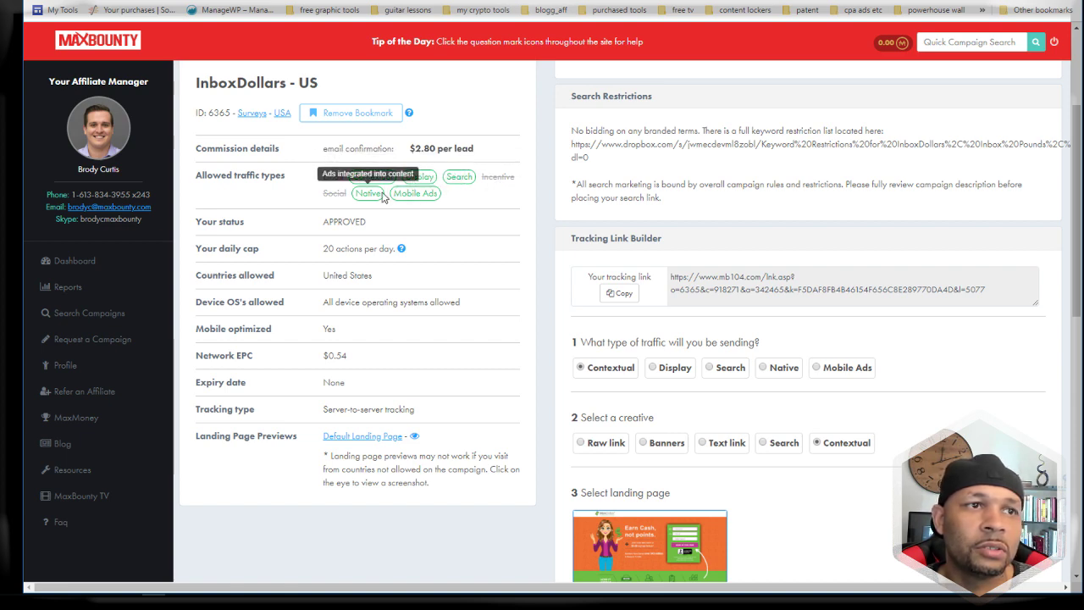
pyautogui.scroll(2, 520, 360)
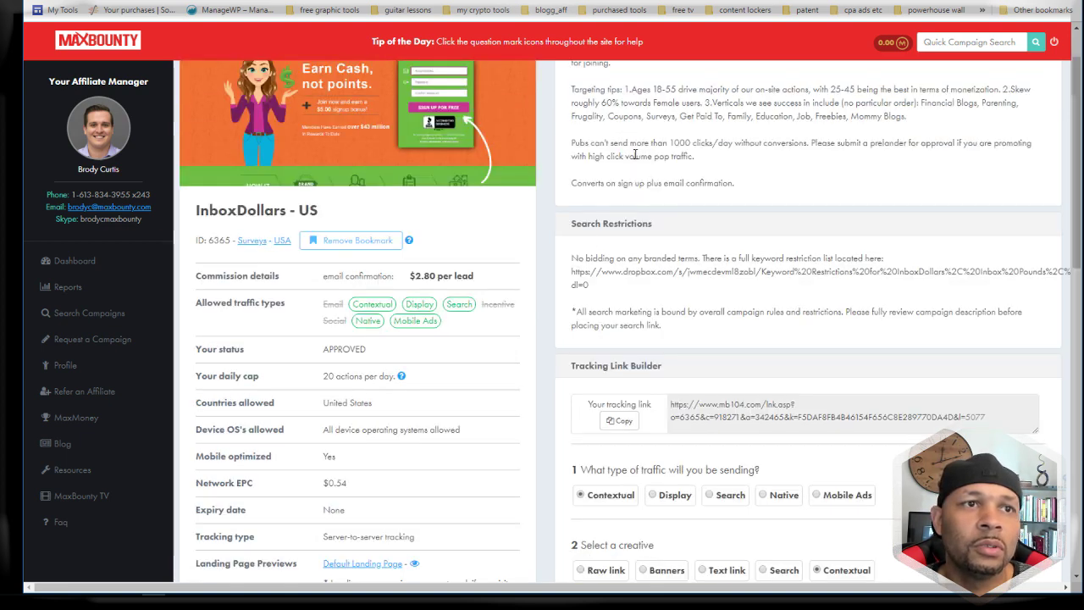
pyautogui.scroll(1, 517, 176)
pyautogui.scroll(-4, 518, 183)
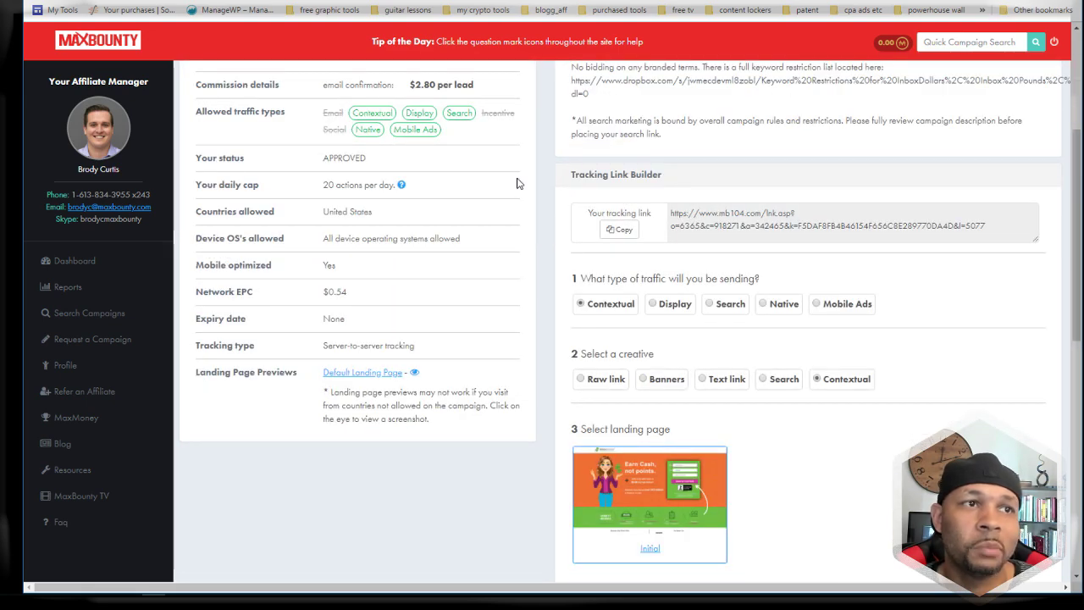
pyautogui.scroll(2, 518, 183)
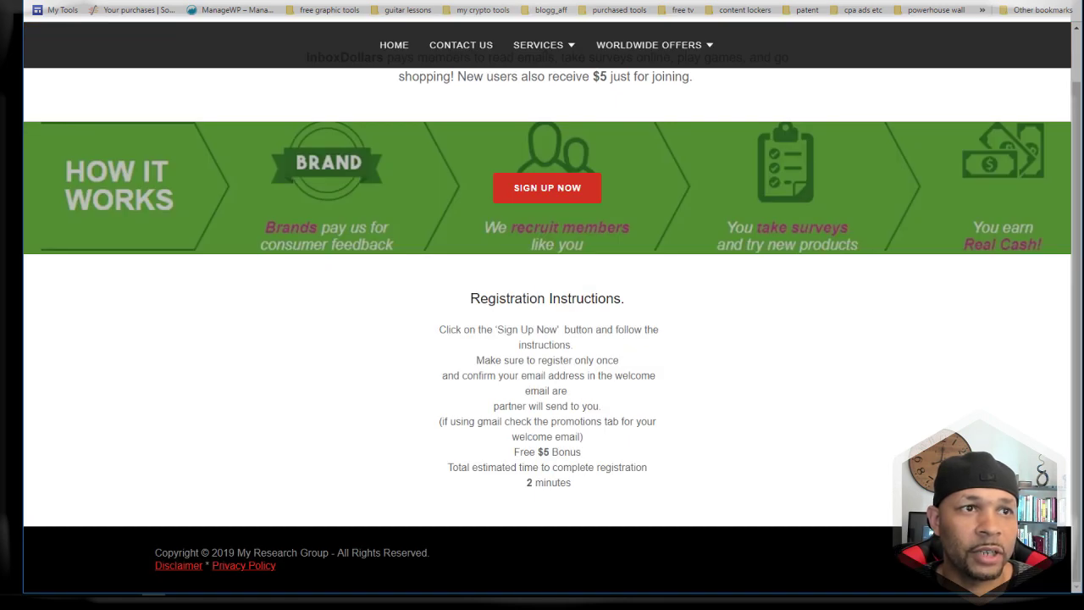
# Step: On the live My Research Group site, go to the home page and follow Apply Now to the InboxDollars page's Sign Up Now section
pyautogui.scroll(1, 397, 338)
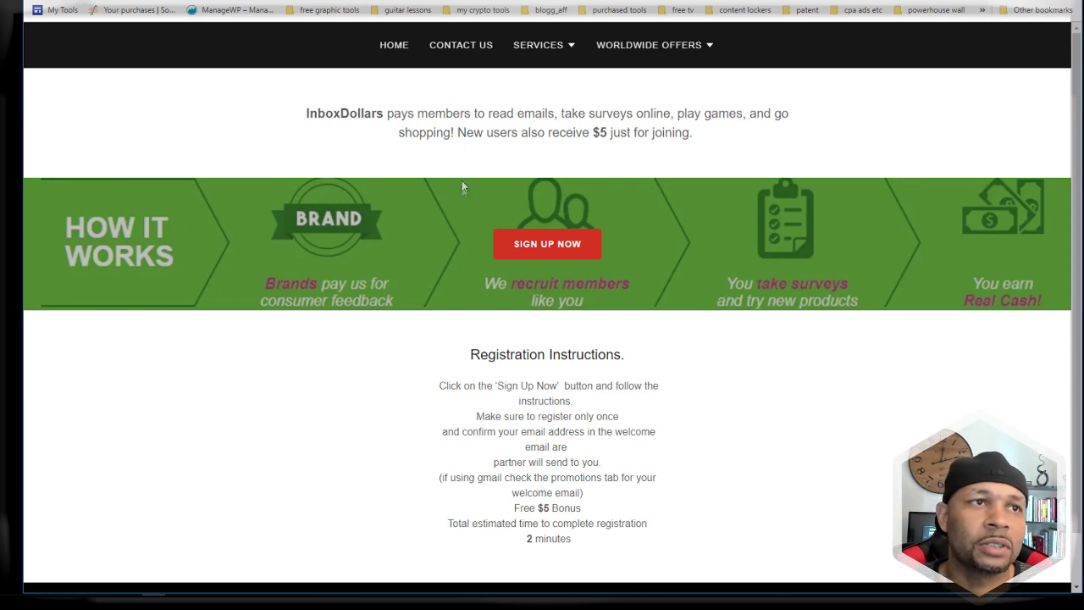
pyautogui.click(403, 50)
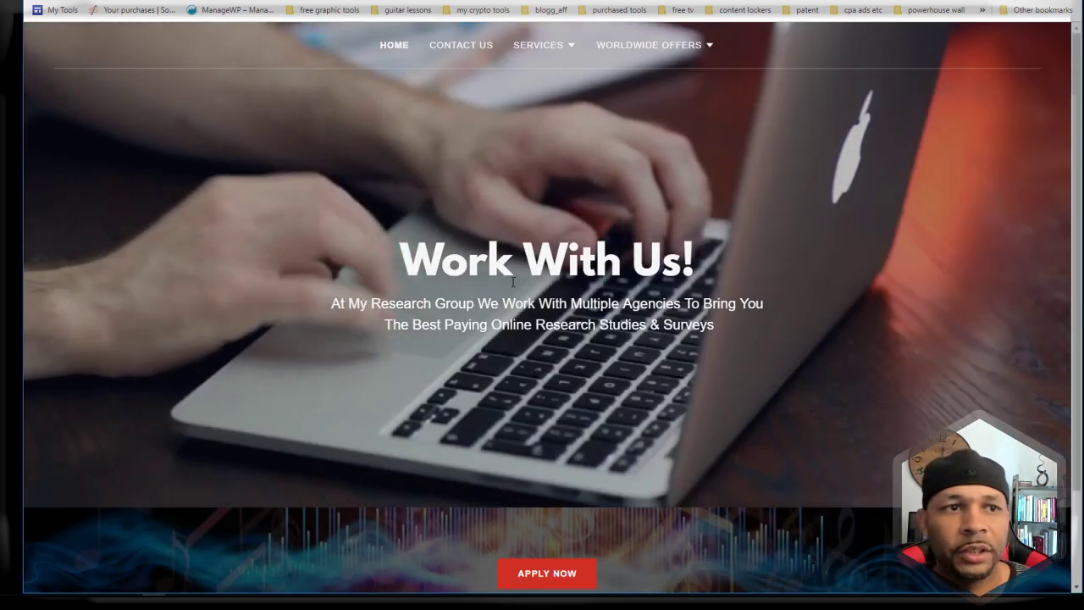
pyautogui.scroll(-2, 474, 271)
pyautogui.click(546, 468)
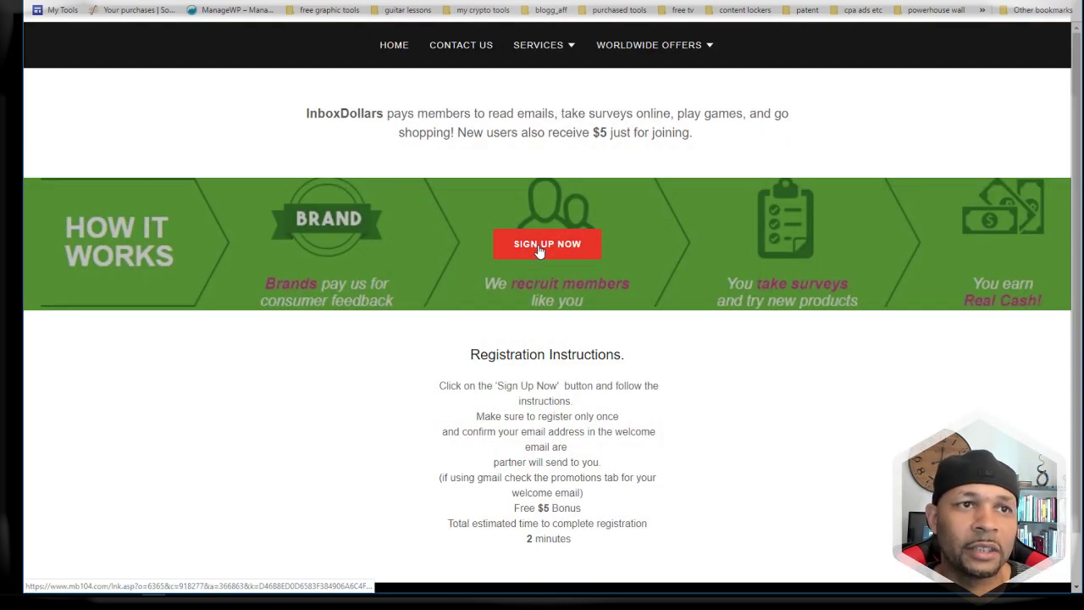
pyautogui.scroll(-1, 614, 428)
pyautogui.scroll(1, 606, 385)
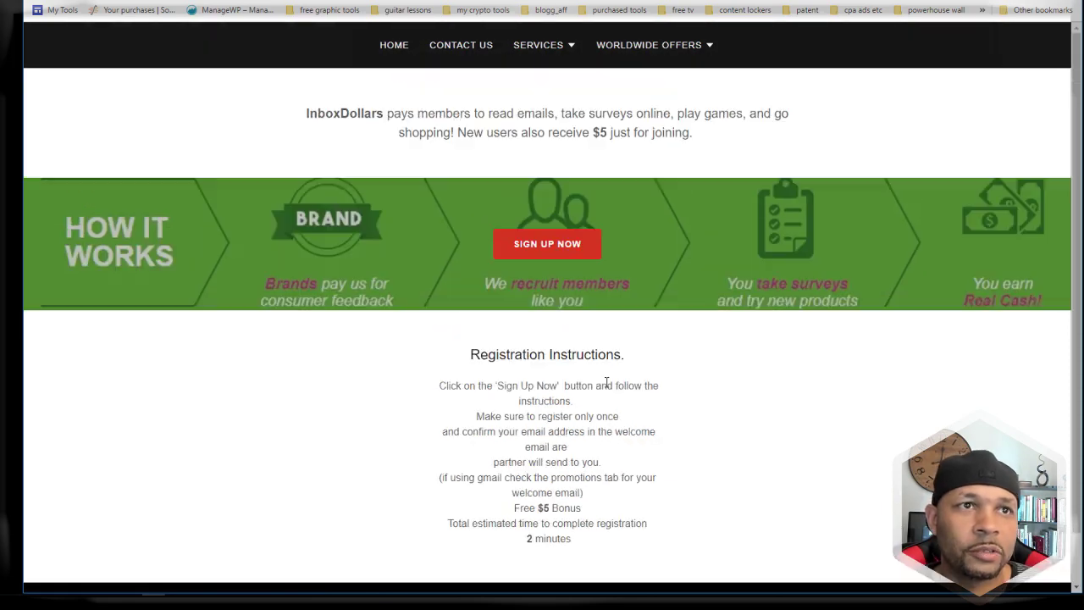